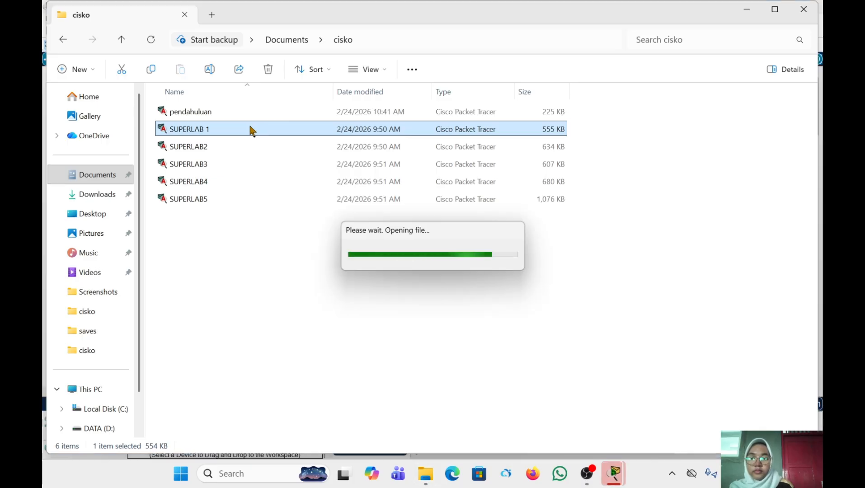
Bring the opened SUPERLAB 1 lab window in Cisco Packet Tracer to the front
mouse_move(617, 474)
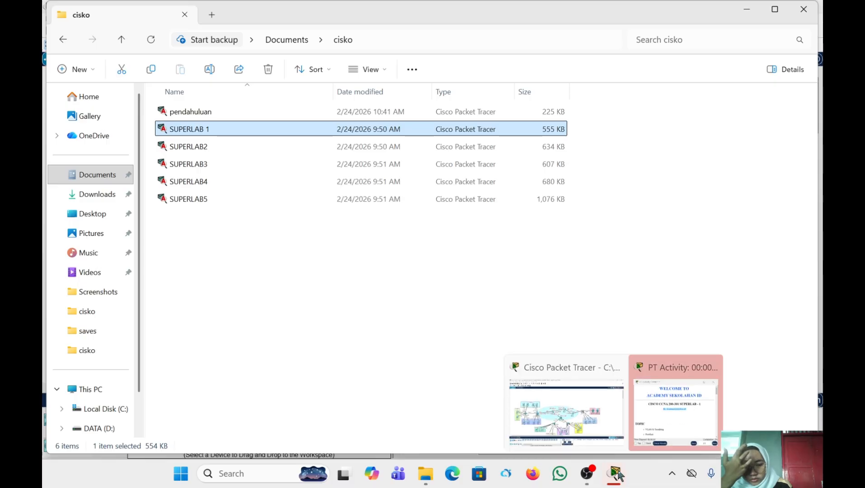
click(599, 406)
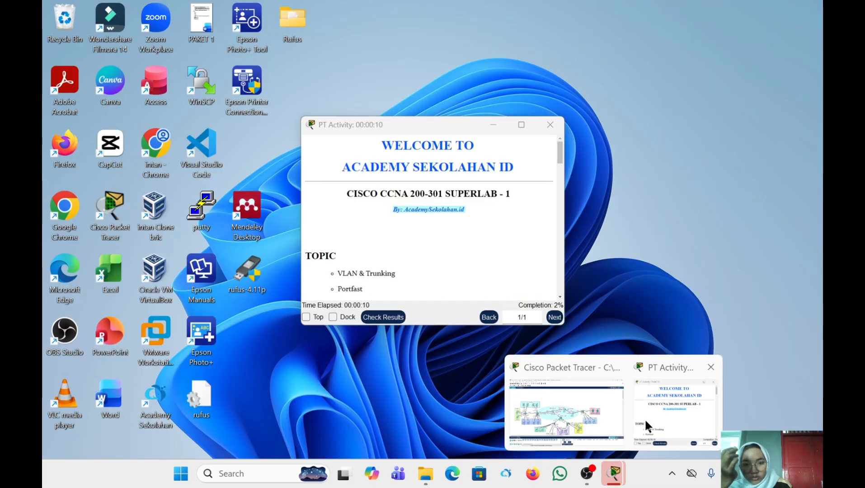
Dock the PT Activity instructions beside the topology, scroll to the tasks, and open switch SW4
click(645, 418)
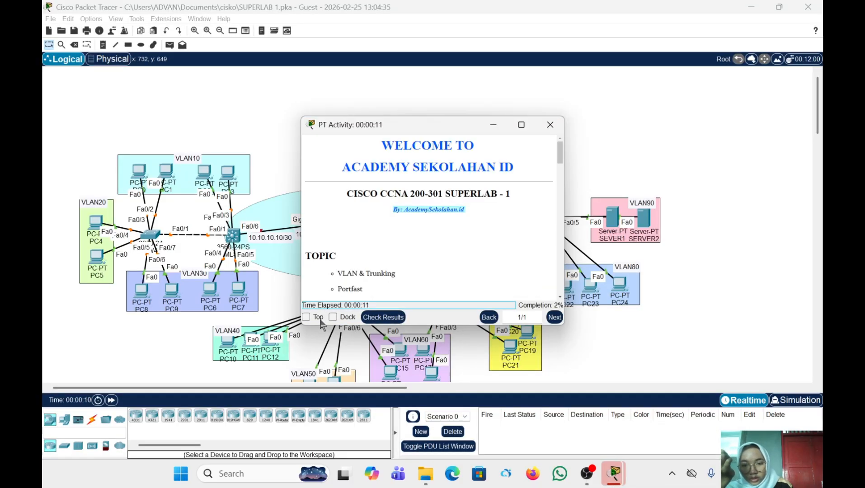
click(334, 317)
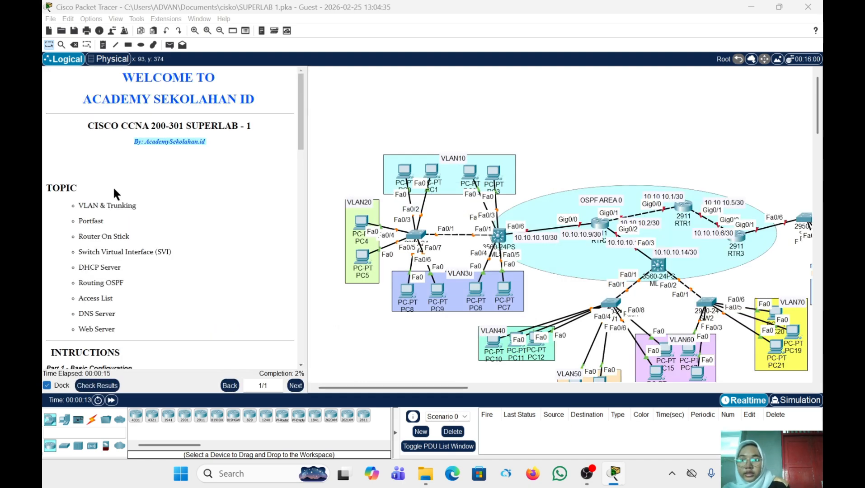
scroll(113, 186, down, 5)
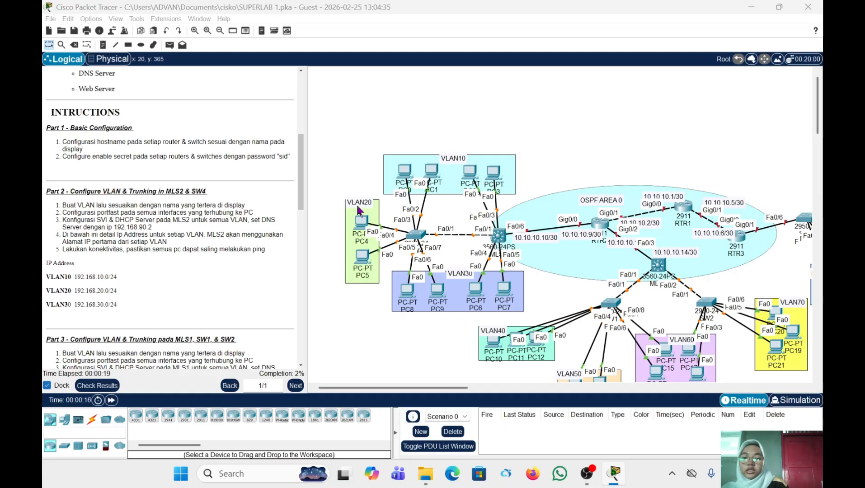
click(419, 235)
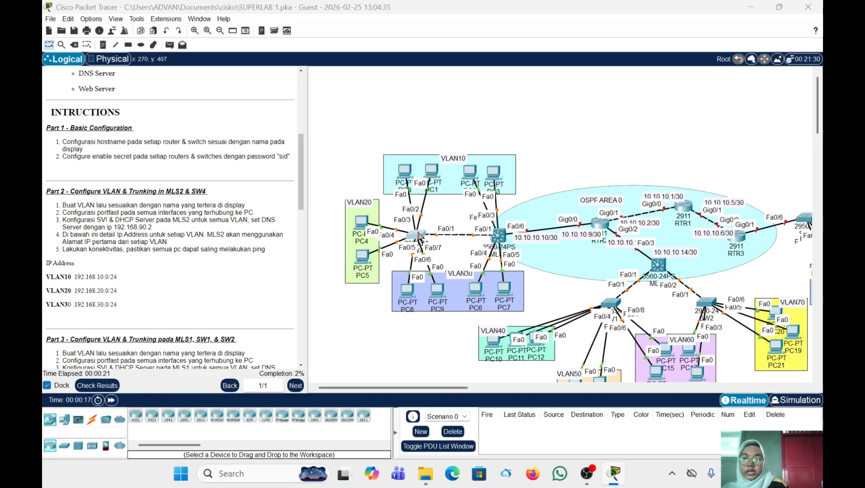
On SW4's command line, enter global configuration mode and set the hostname to SW4
click(391, 58)
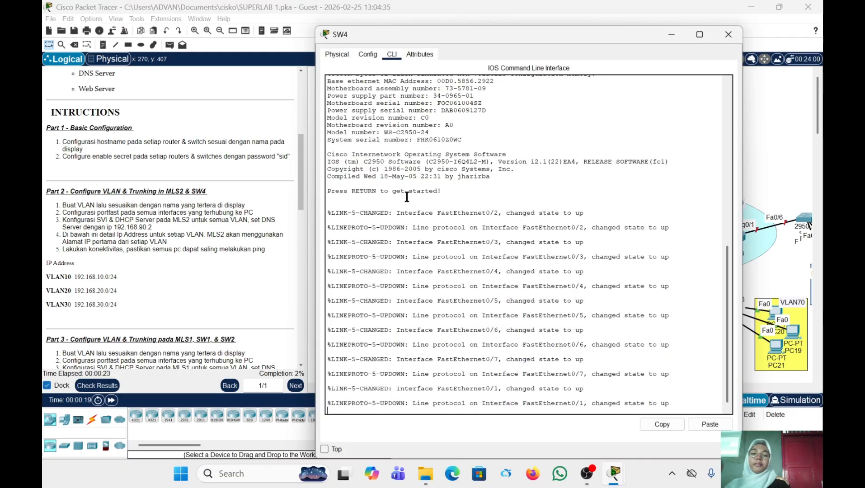
key(Return)
text(en)
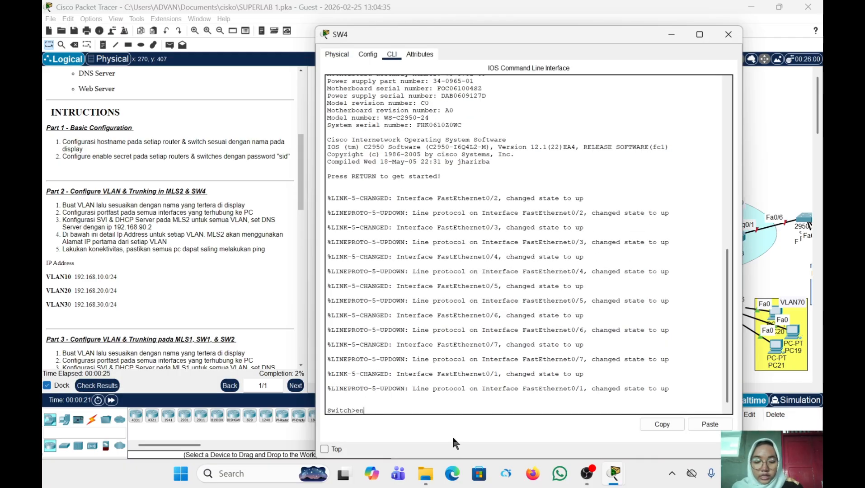
key(Return)
text(x)
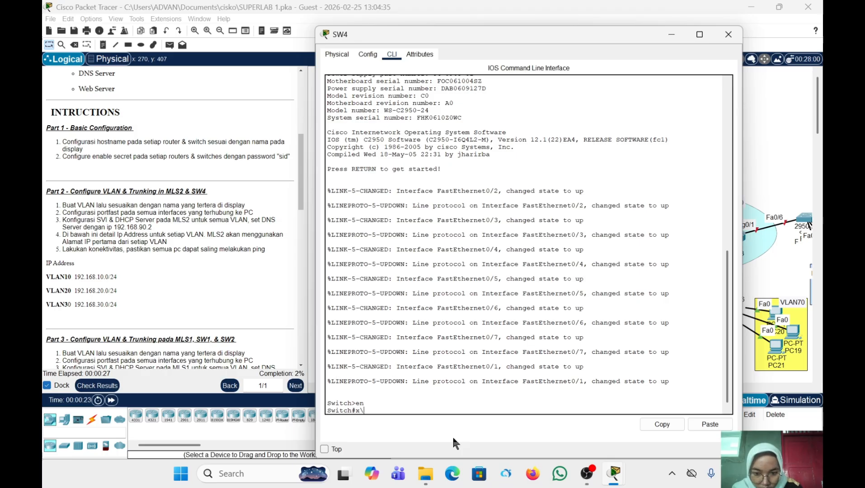
key(BackSpace)
text(c)
text(onf t)
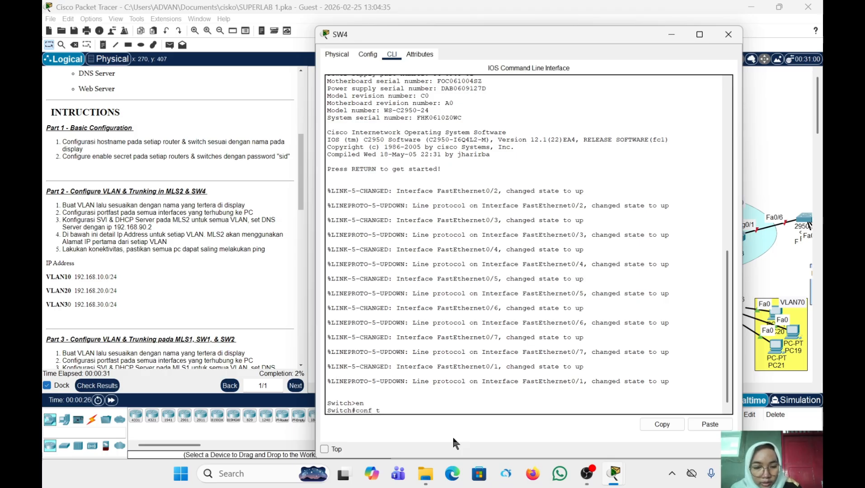
key(Return)
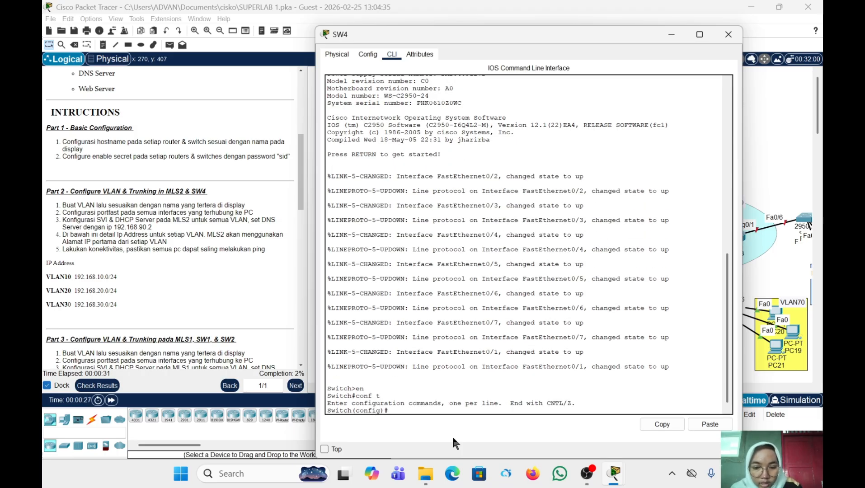
text(hos)
key(Tab)
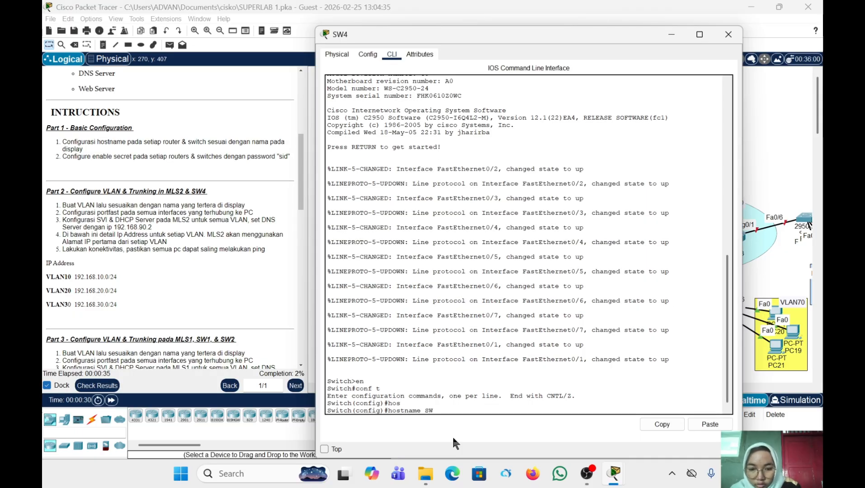
text(SW4)
key(Return)
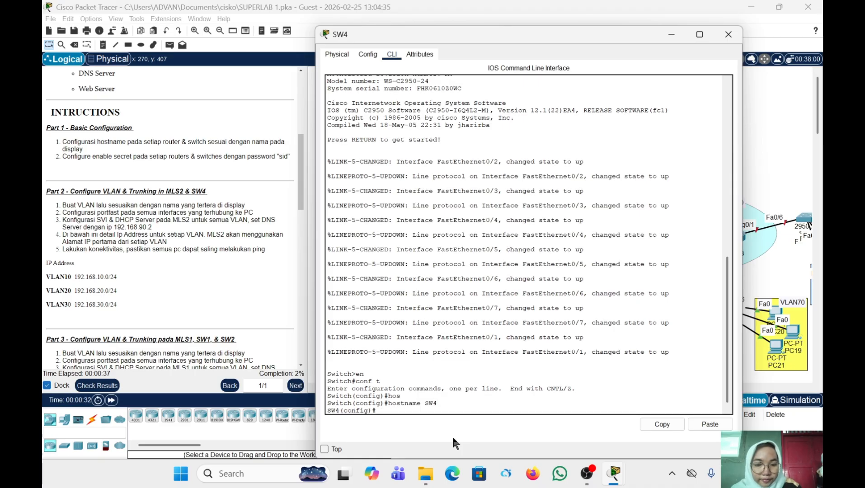
Set an enable secret password on SW4 and leave configuration mode
text(e)
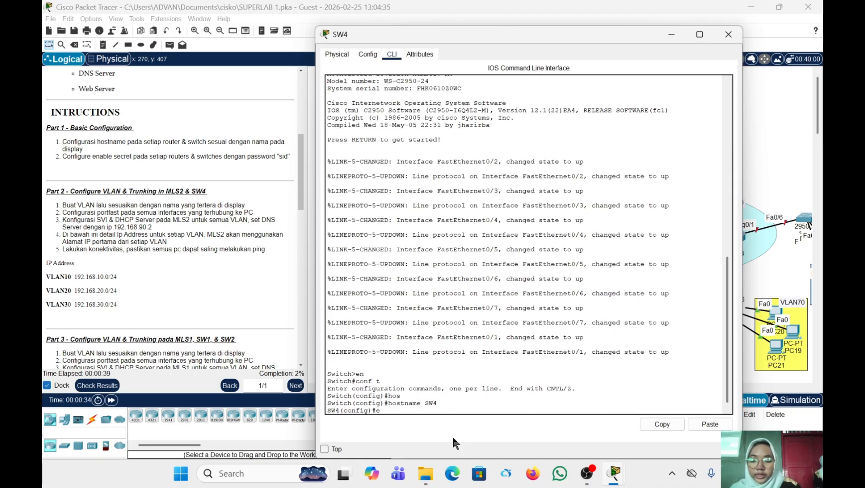
text(na sec)
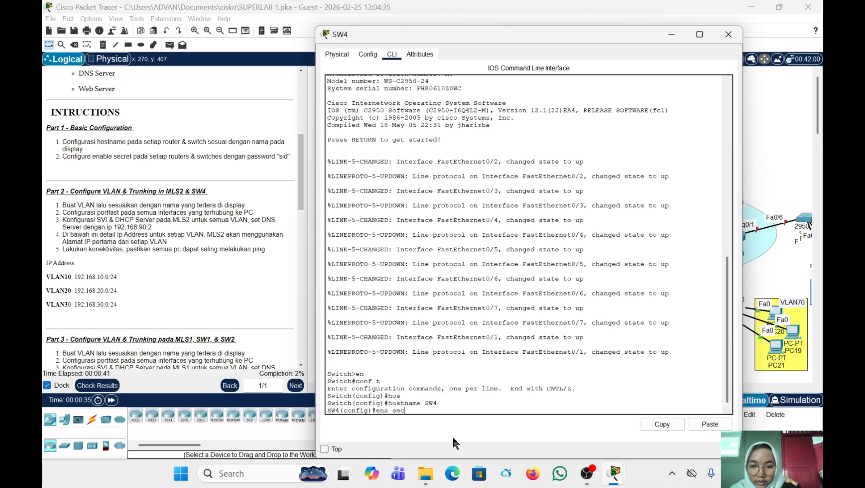
text( sid)
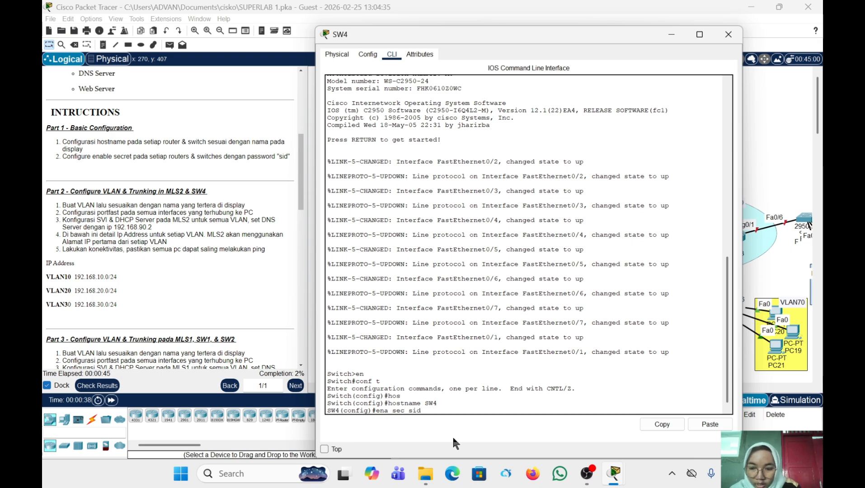
key(Return)
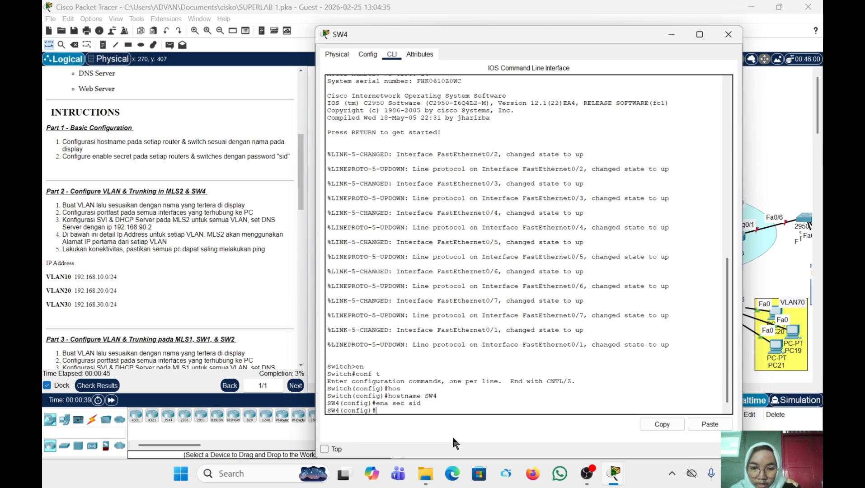
text(ex)
key(Return)
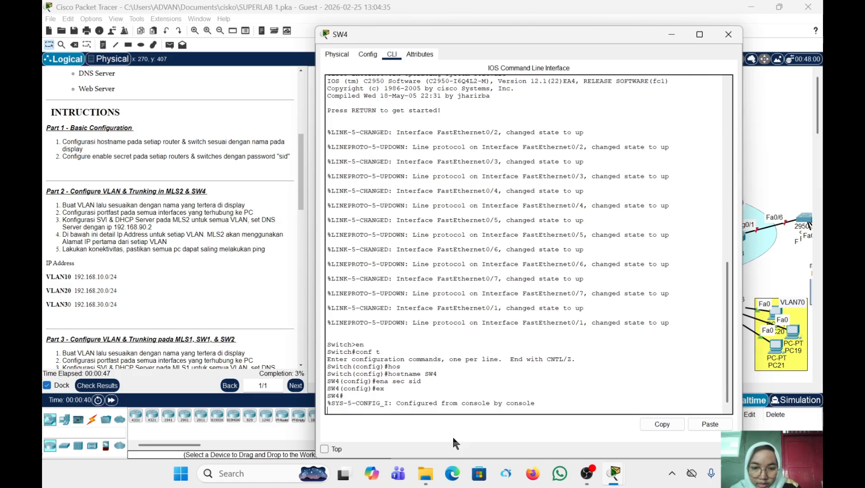
Log out, re-enter privileged mode with the enable password to verify it, then close SW4's window
key(Return)
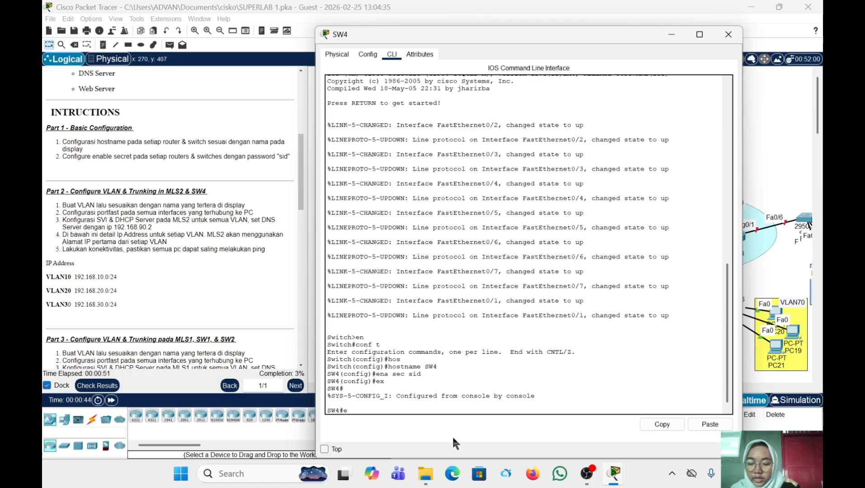
text(ex)
key(Return)
key(Return)
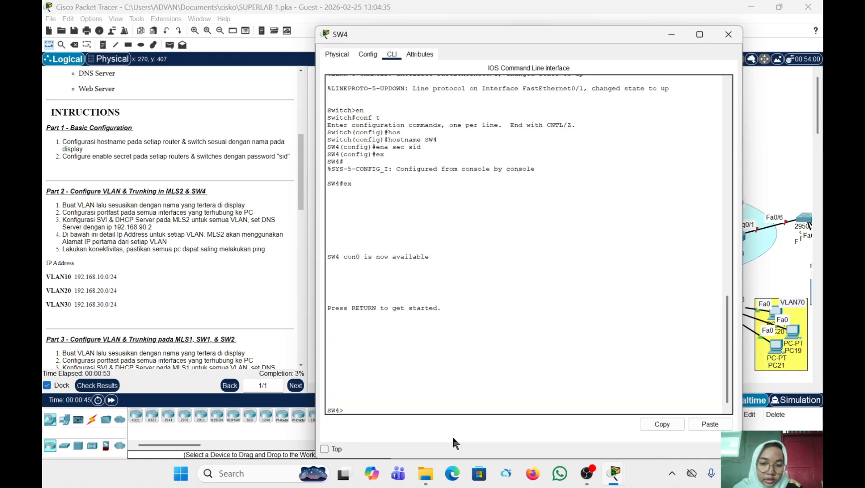
text(en)
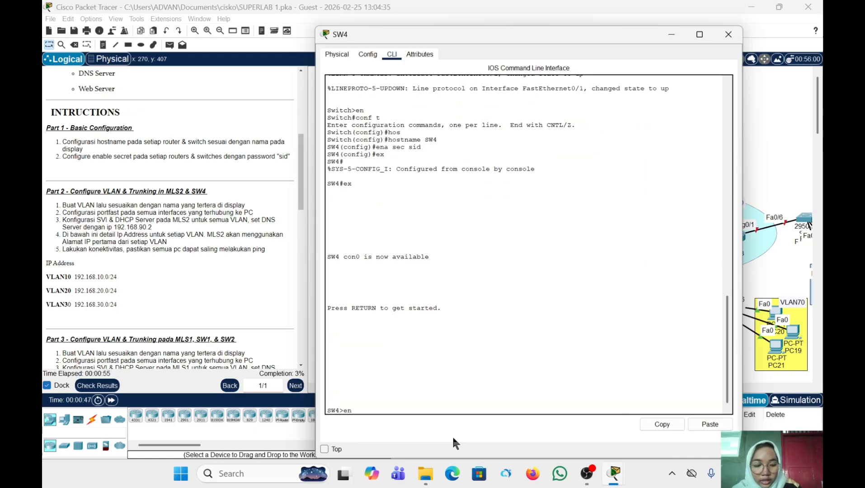
key(Return)
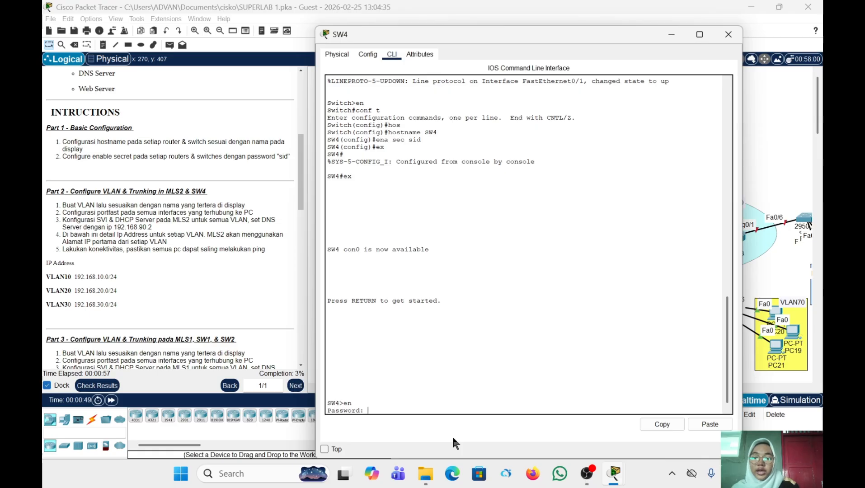
text(sid)
key(Return)
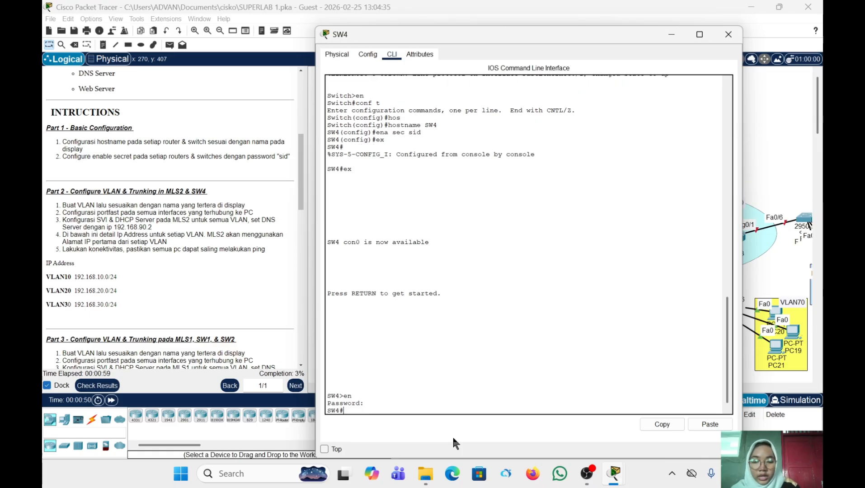
key(Return)
key(Return)
key(Return)
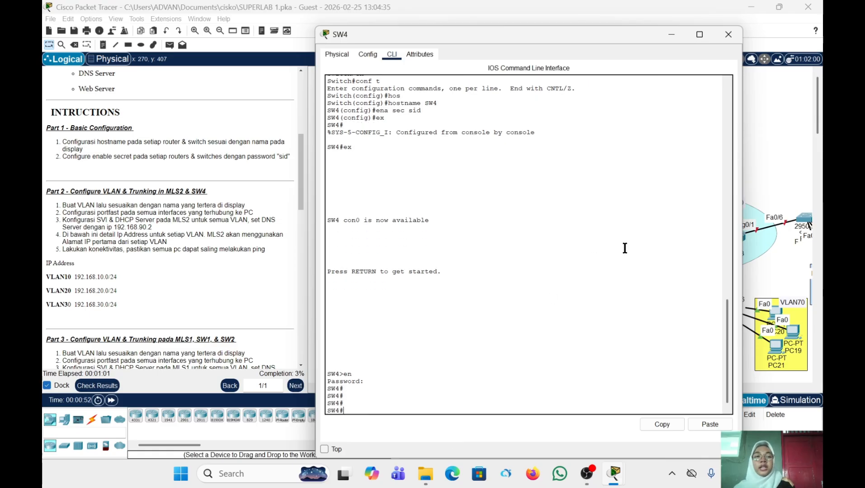
click(727, 35)
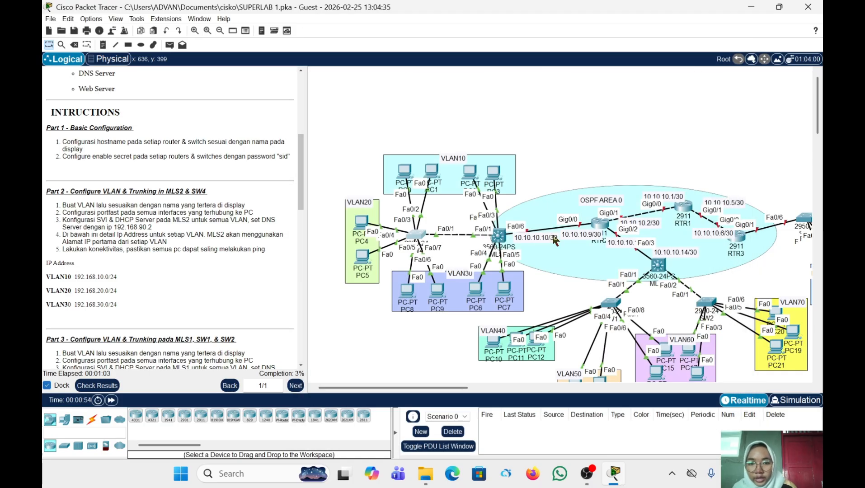
Open the MLS2 switch's command line and enter global configuration mode
click(498, 234)
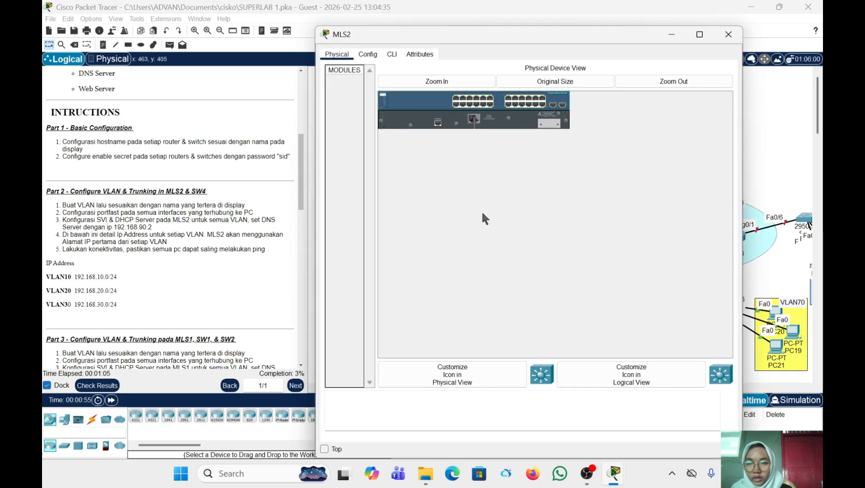
click(393, 55)
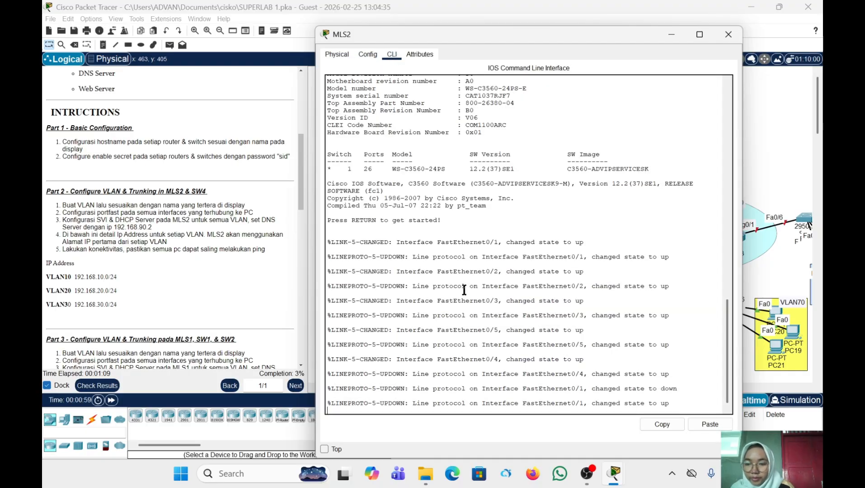
key(Return)
text(en)
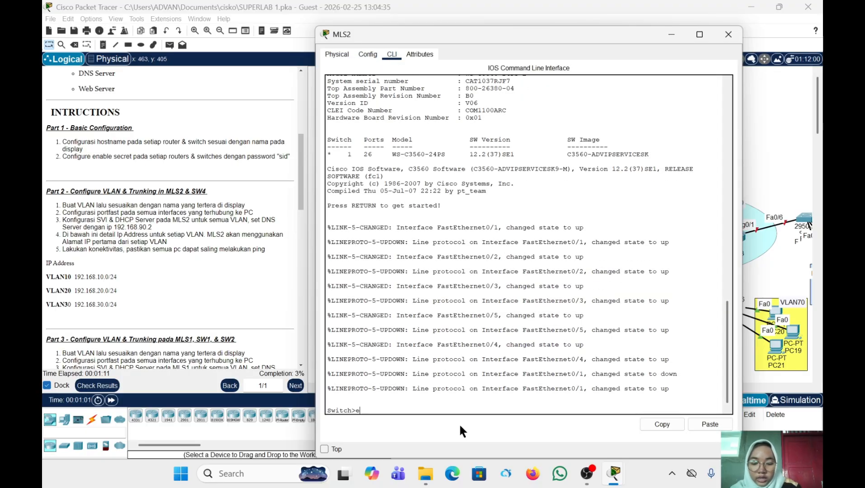
key(Return)
text(conf t)
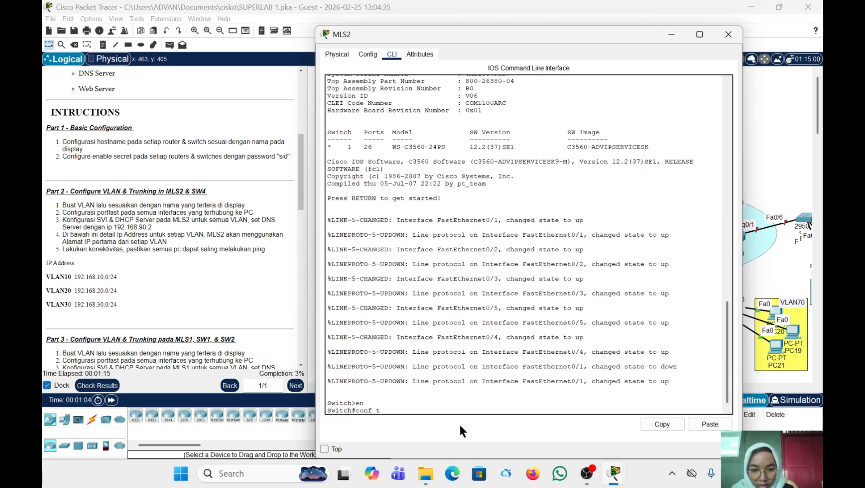
key(Return)
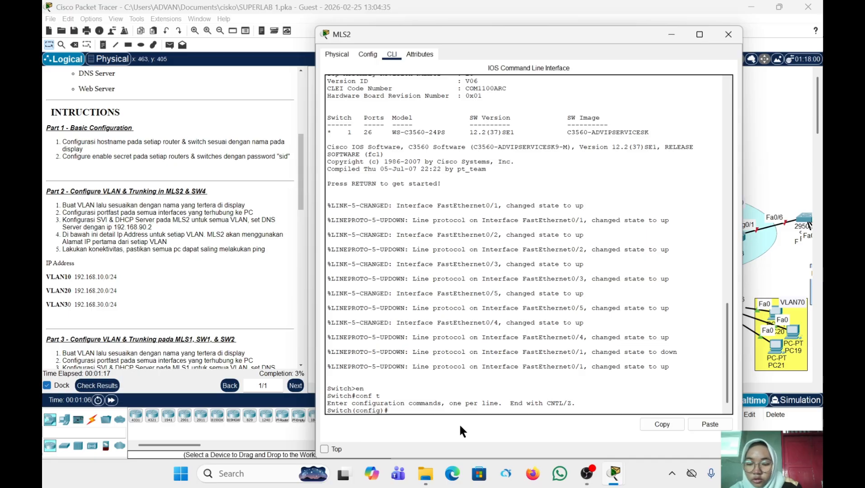
Set the multilayer switch's hostname to MLS2
text(h0os)
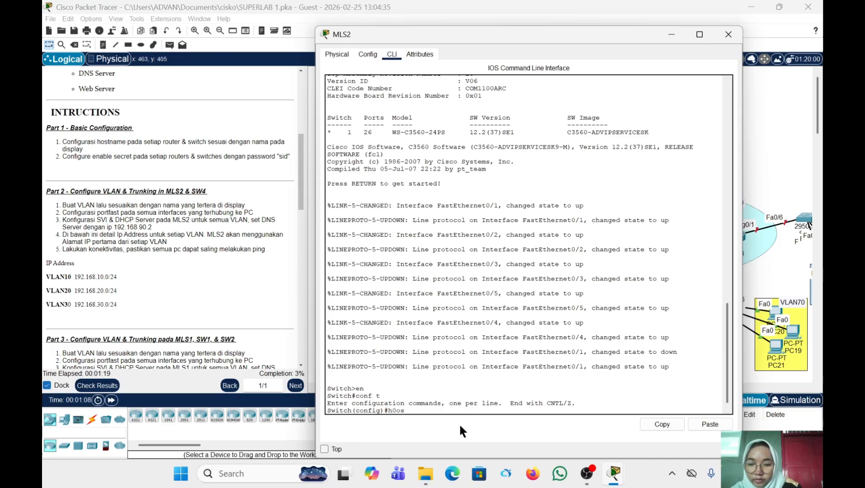
key(Tab)
key(BackSpace)
key(BackSpace)
key(BackSpace)
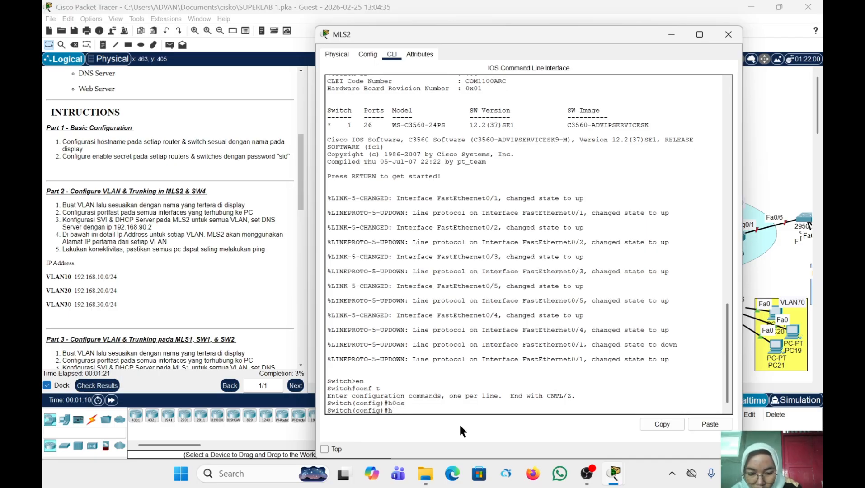
text(os)
key(Tab)
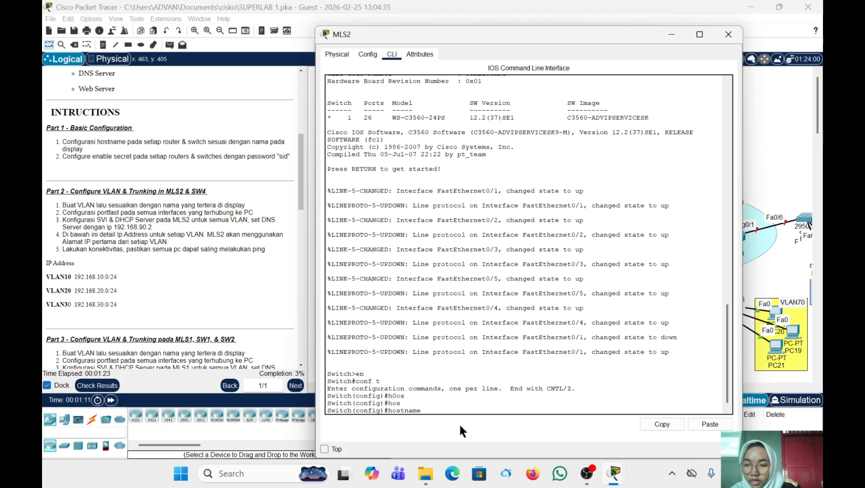
key(Caps_Lock)
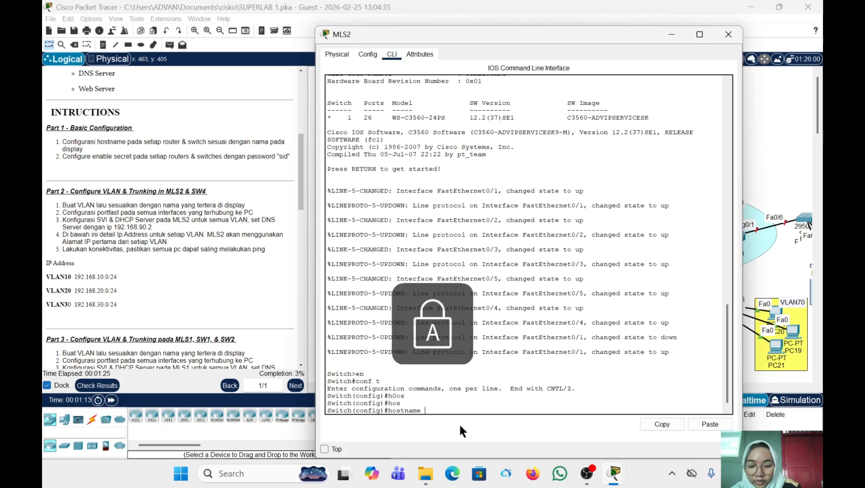
text(MLS)
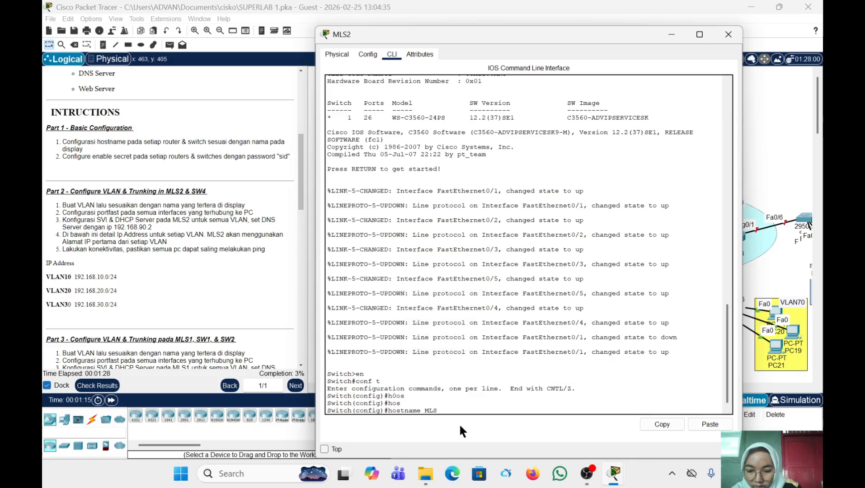
key(Caps_Lock)
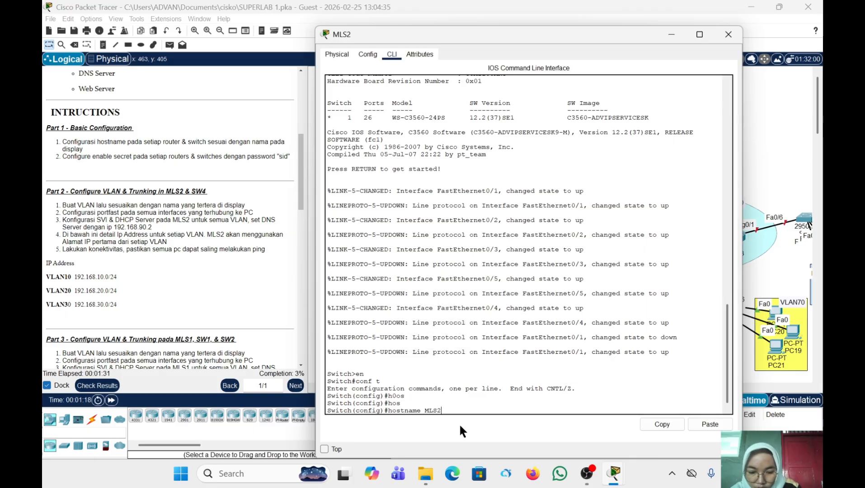
text(2)
key(Return)
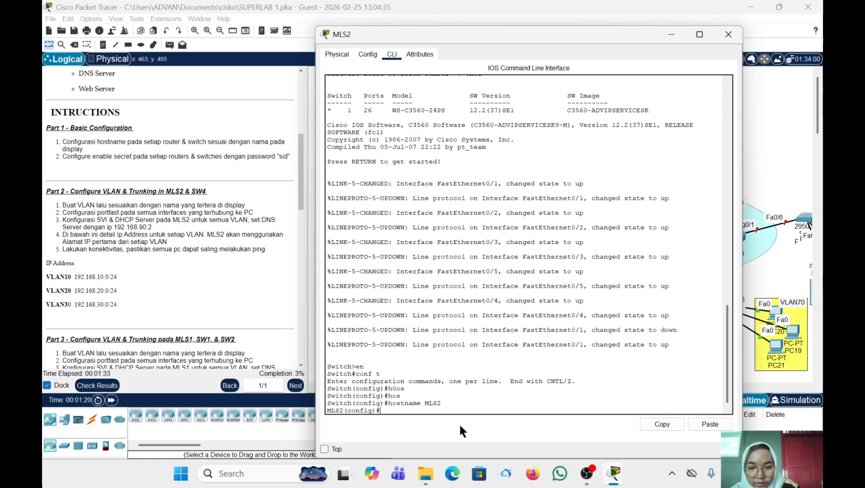
Apply an enable secret password on MLS2 and close its window
text(ena)
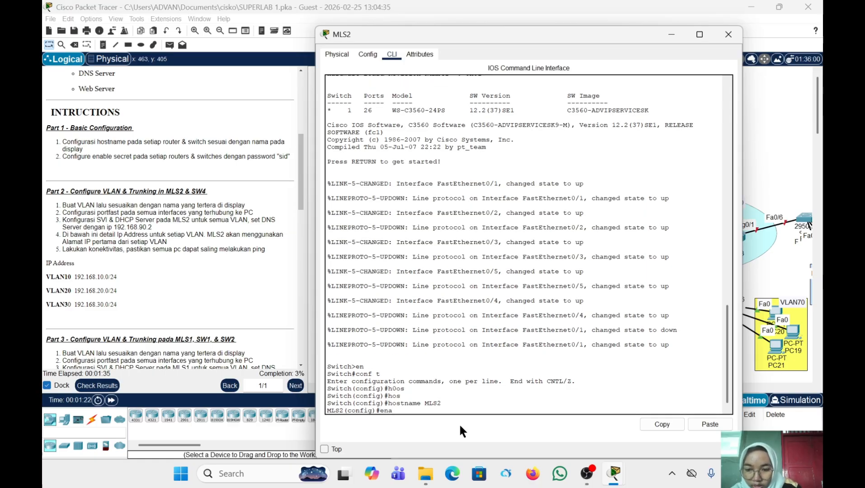
text( sec)
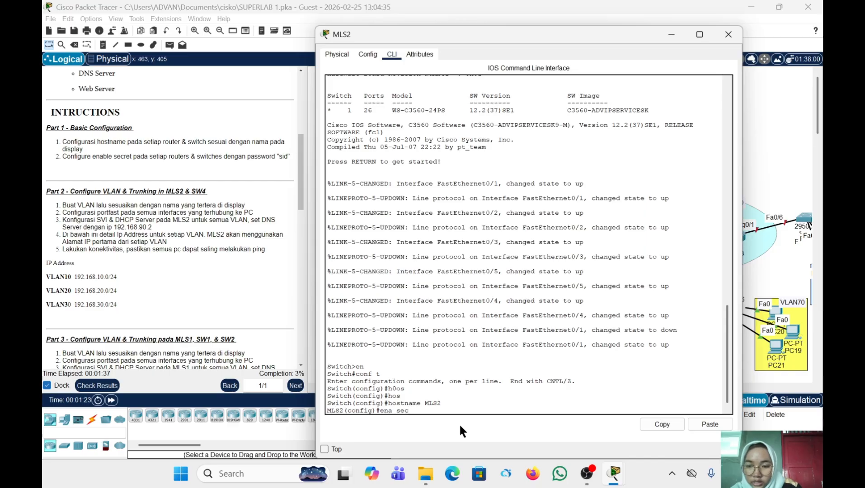
text( si)
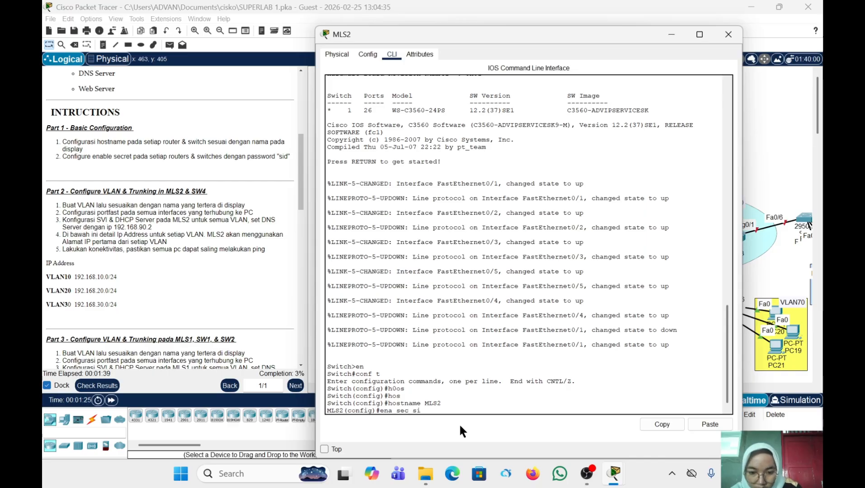
text(d)
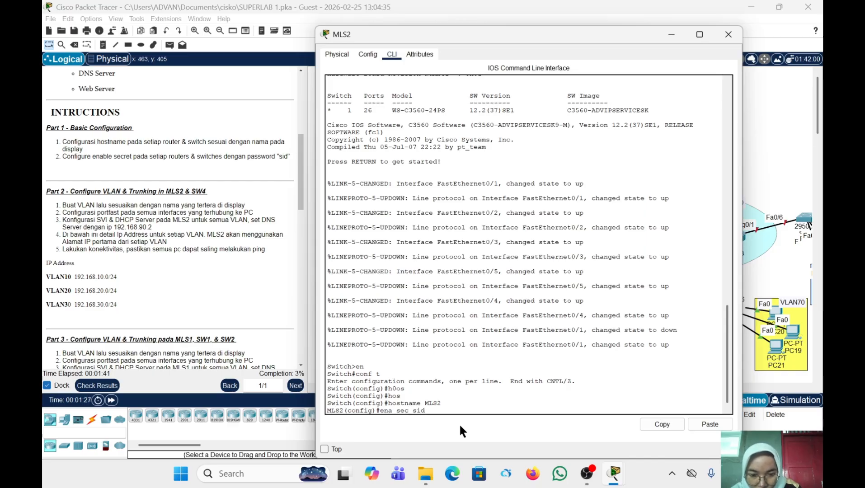
key(Return)
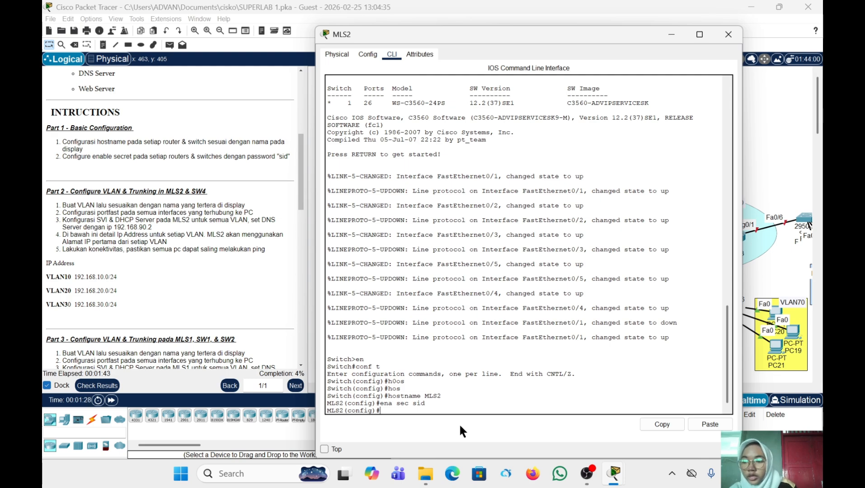
click(735, 33)
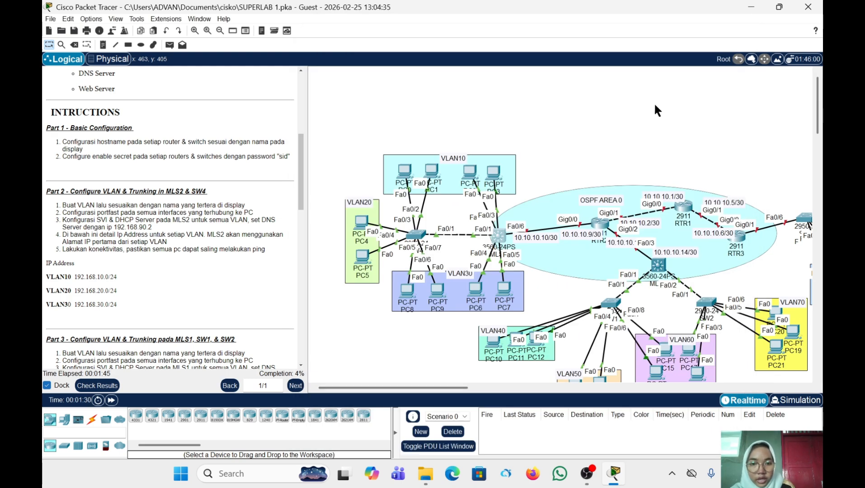
Open the router's command line and set its hostname to RTR2 in global configuration mode
click(602, 226)
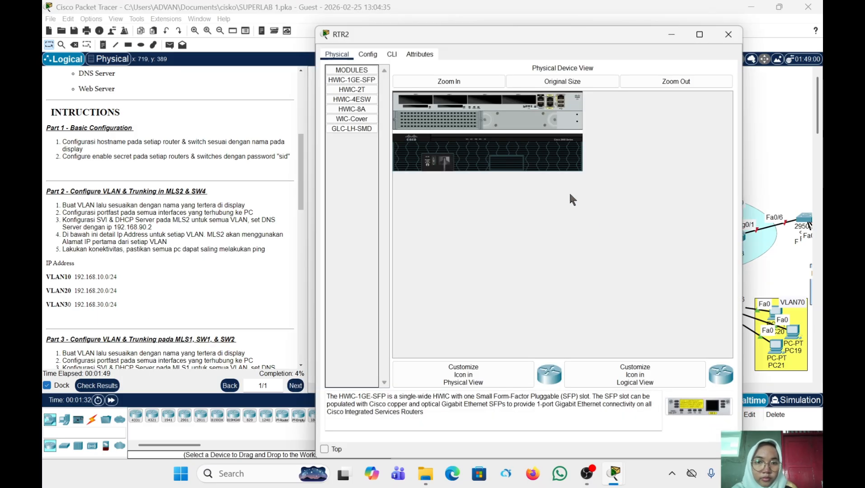
click(392, 54)
key(Return)
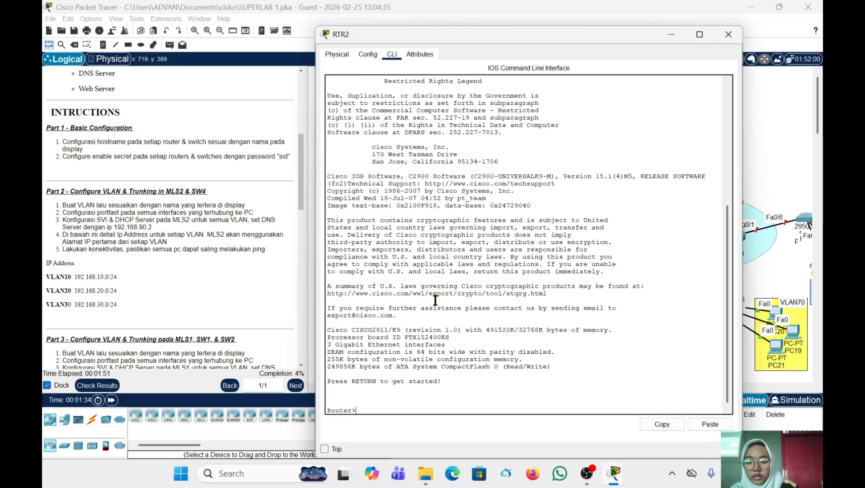
text(en)
key(Return)
text(conf)
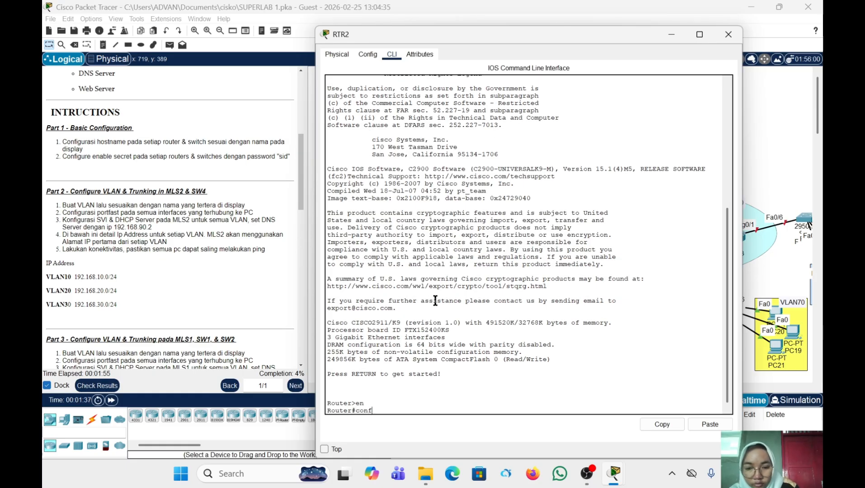
text( t)
key(Return)
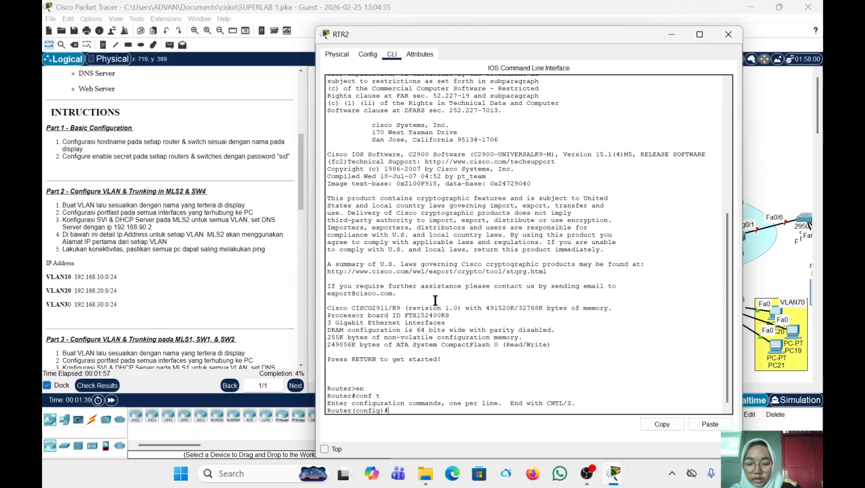
text(hos)
key(Tab)
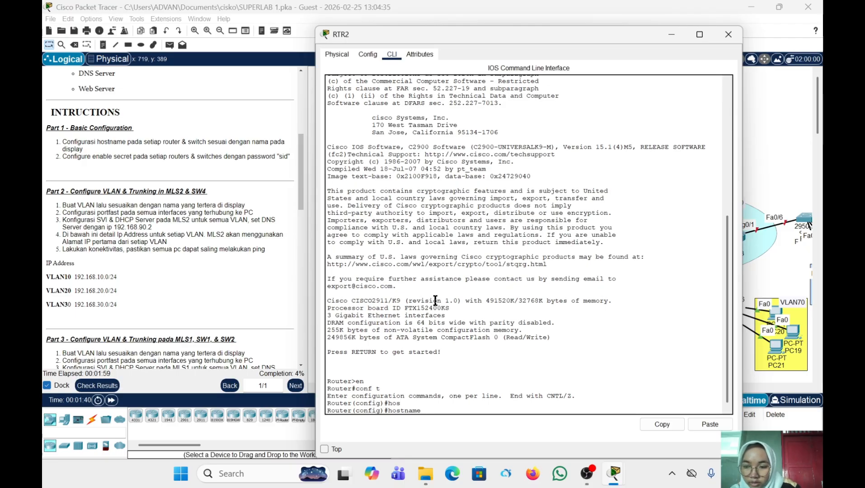
key(Caps_Lock)
text(RT)
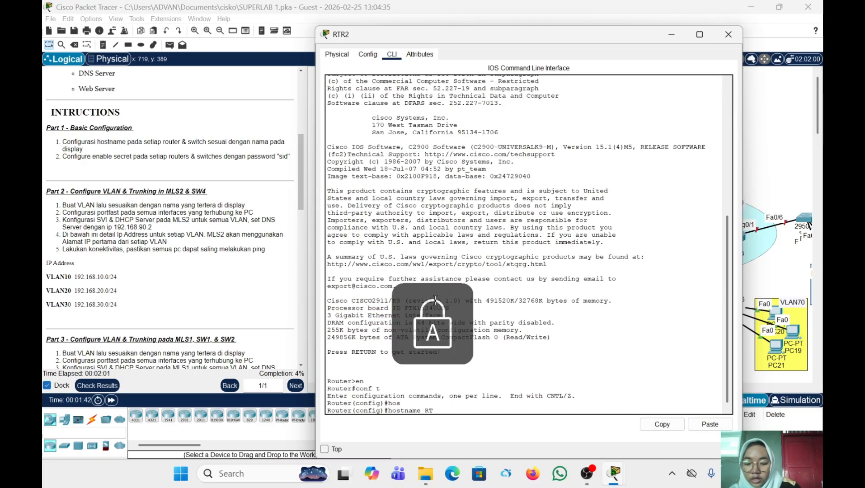
text(R2)
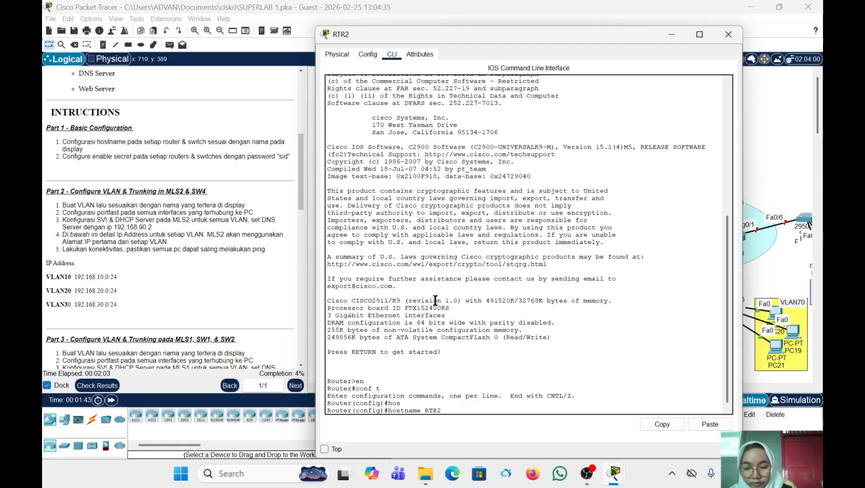
key(Return)
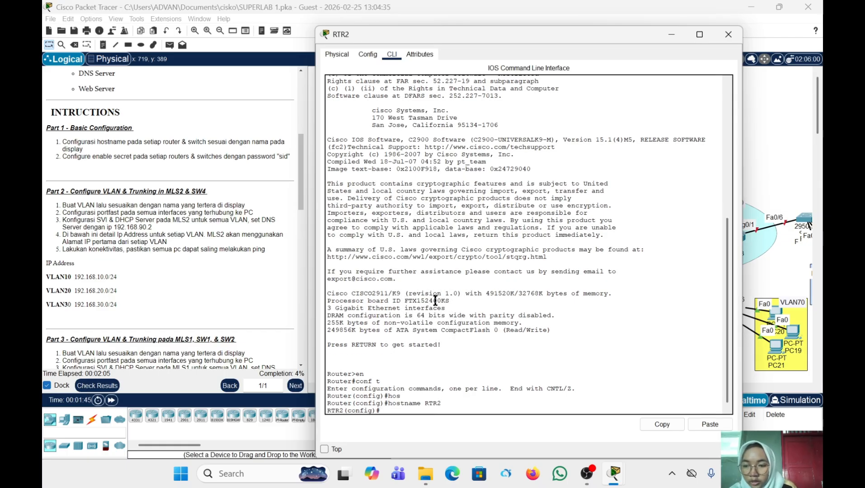
Apply an enable secret password on RTR2
key(Caps_Lock)
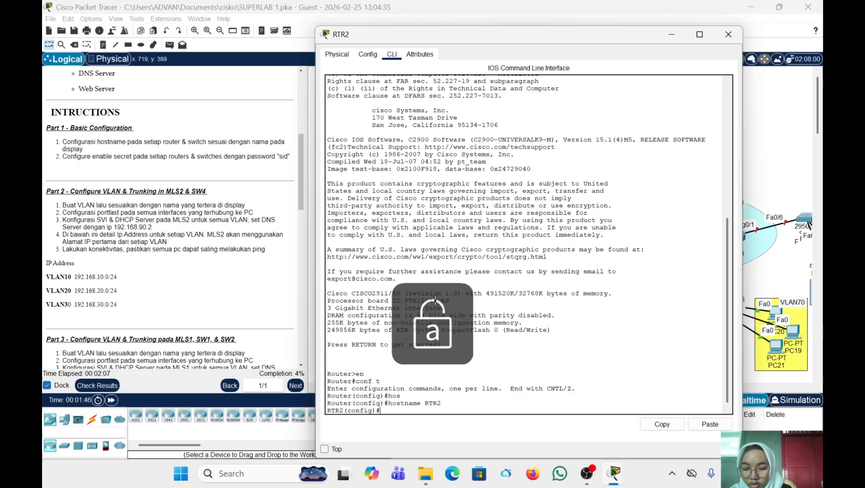
text(ena )
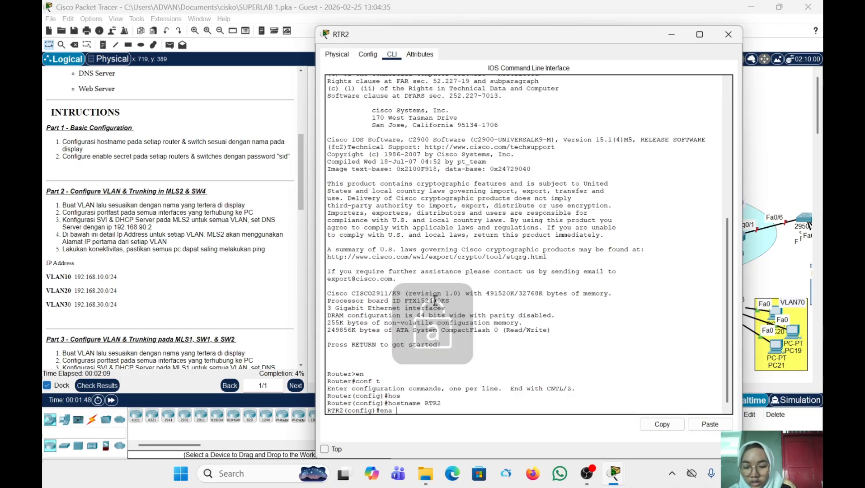
text(sec s)
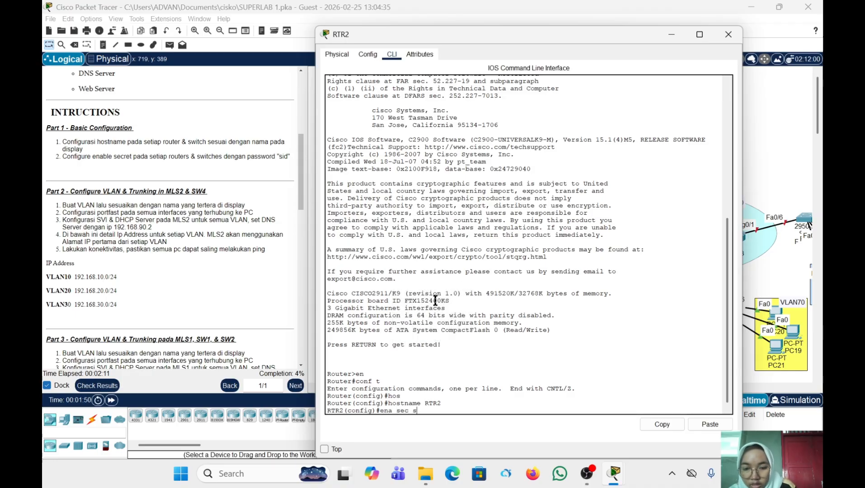
text(i)
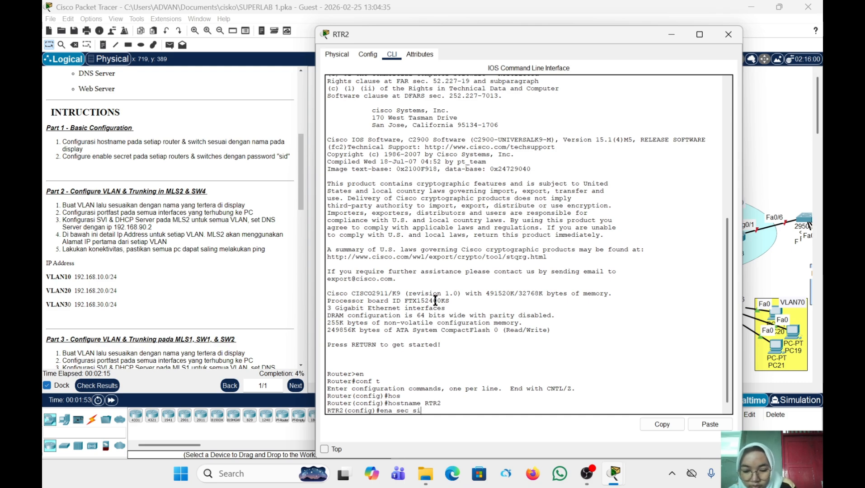
key(BackSpace)
text(d)
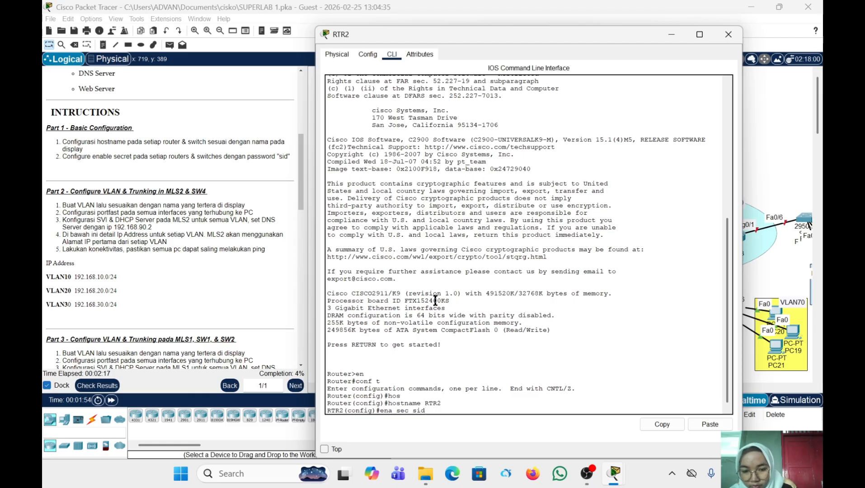
key(Return)
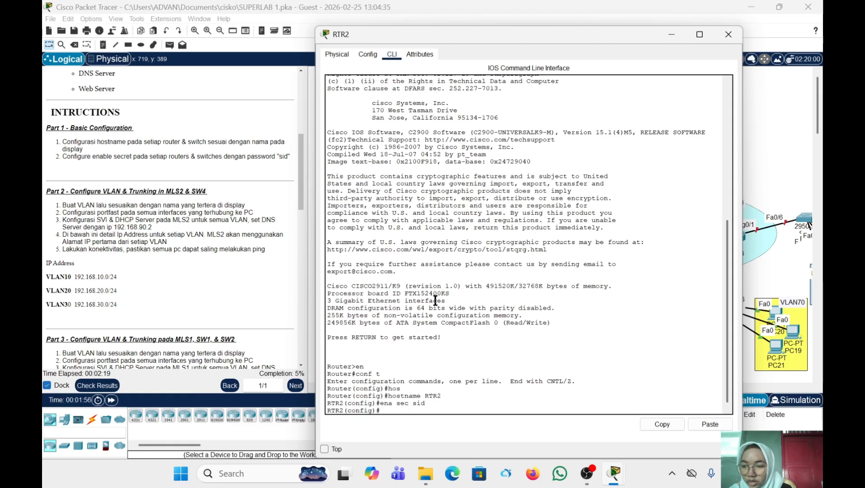
Close RTR2's window and set the multilayer switch's hostname to MLS1 from its CLI
click(733, 33)
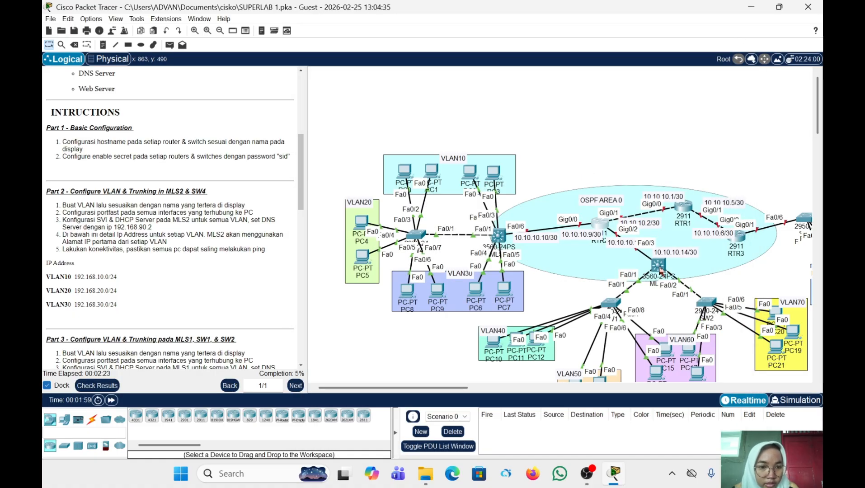
click(658, 264)
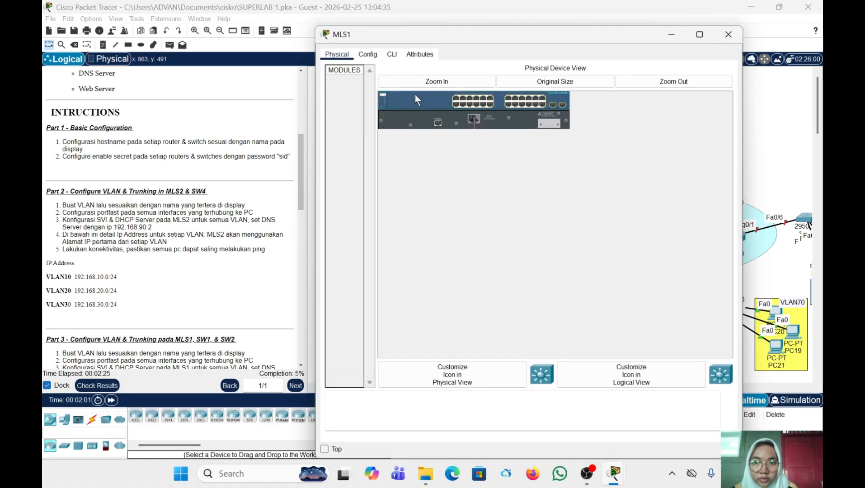
click(390, 54)
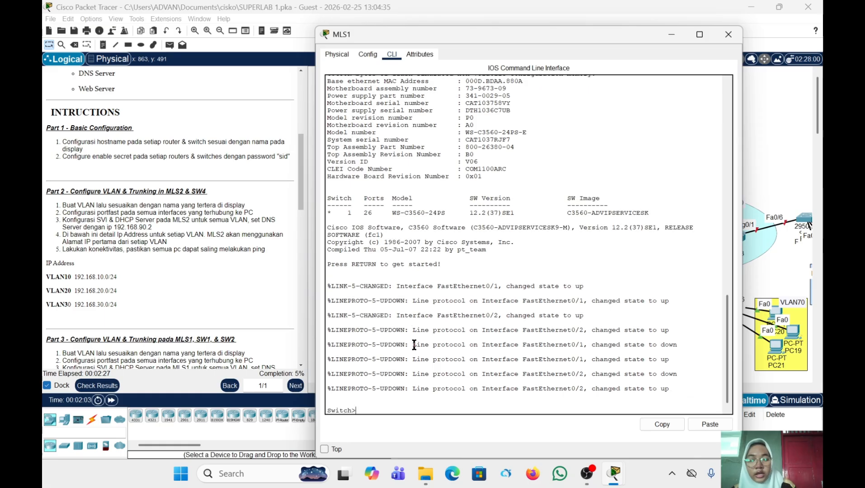
text(en)
key(Return)
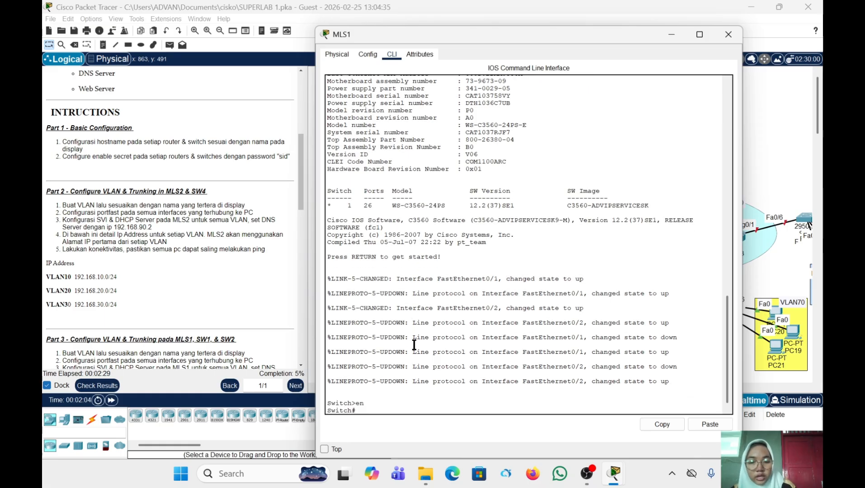
text(conf t)
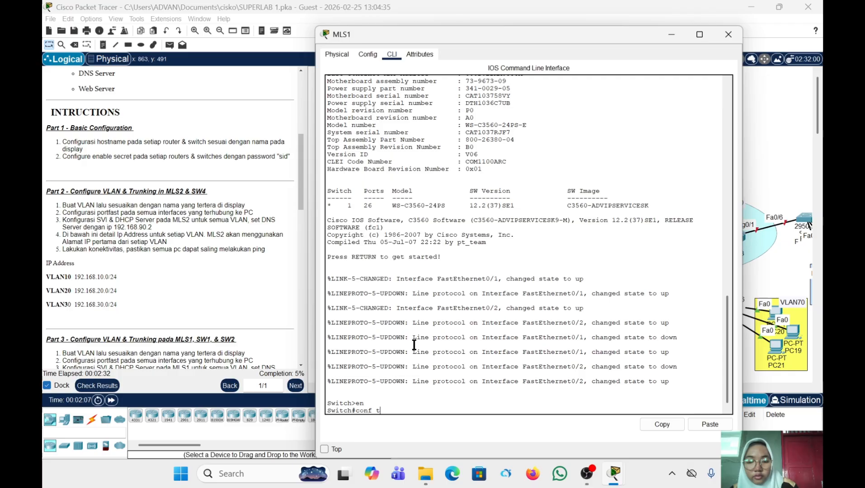
key(Return)
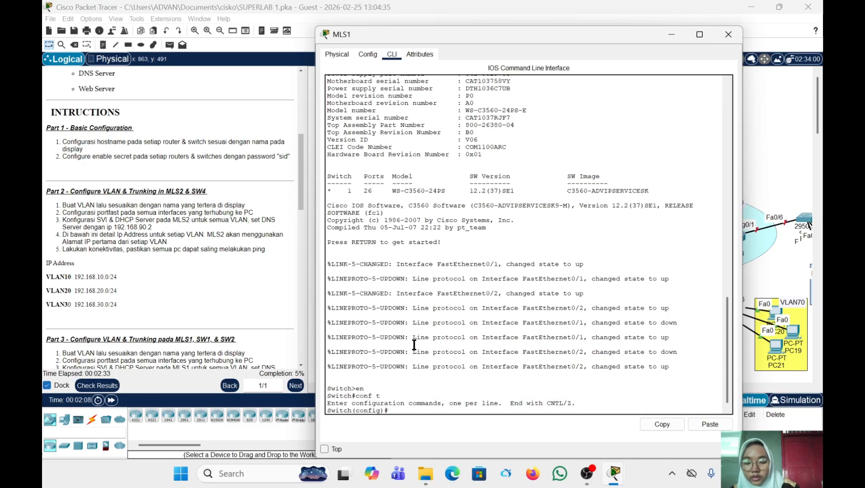
text(hos)
key(Tab)
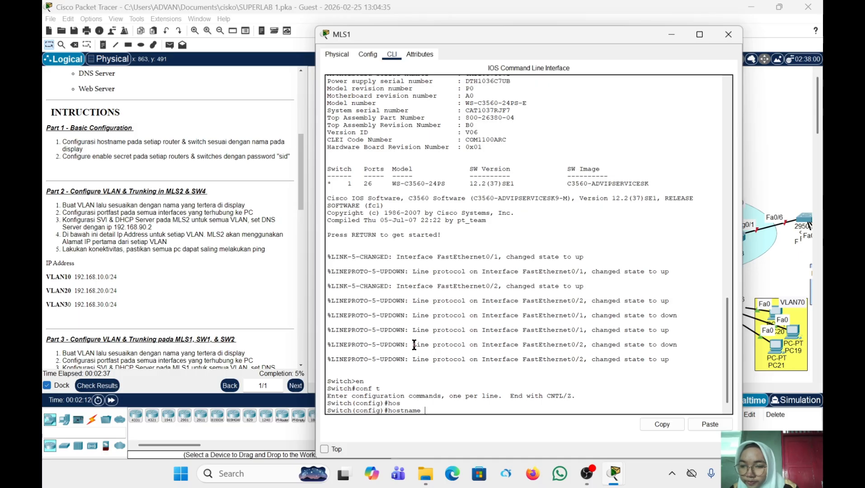
key(Caps_Lock)
text(LS)
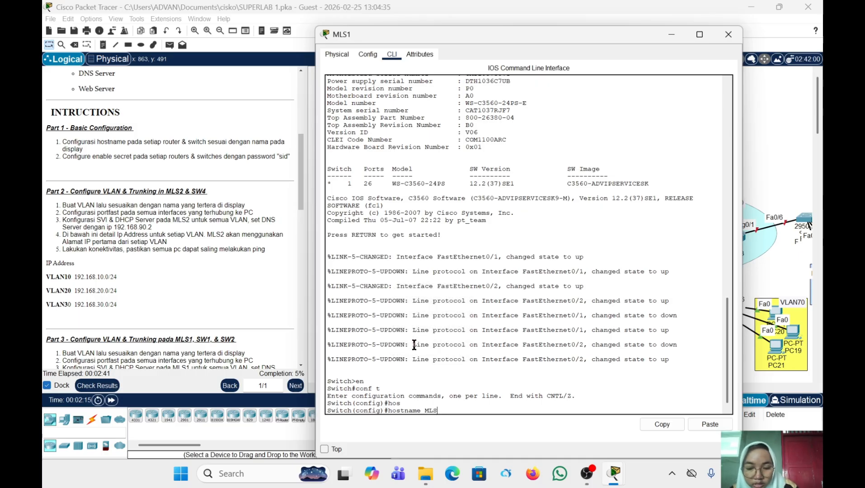
text(1)
key(Return)
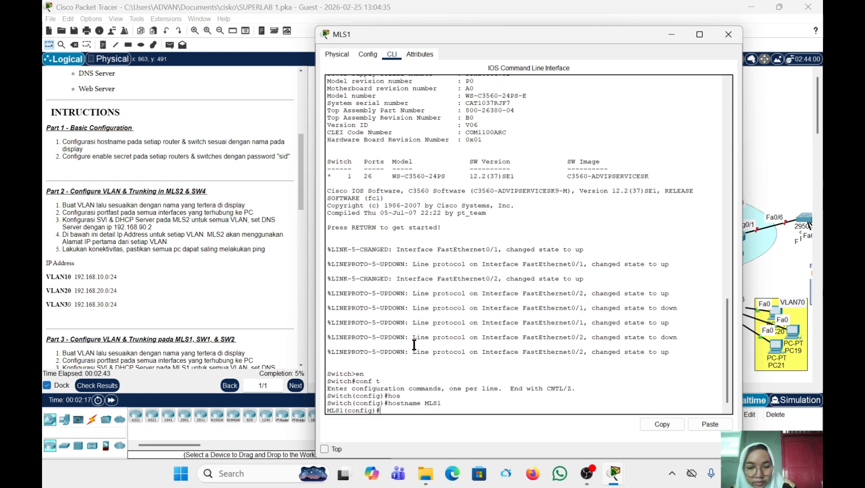
Apply an enable secret password on MLS1 and close its window
key(Caps_Lock)
text(ena )
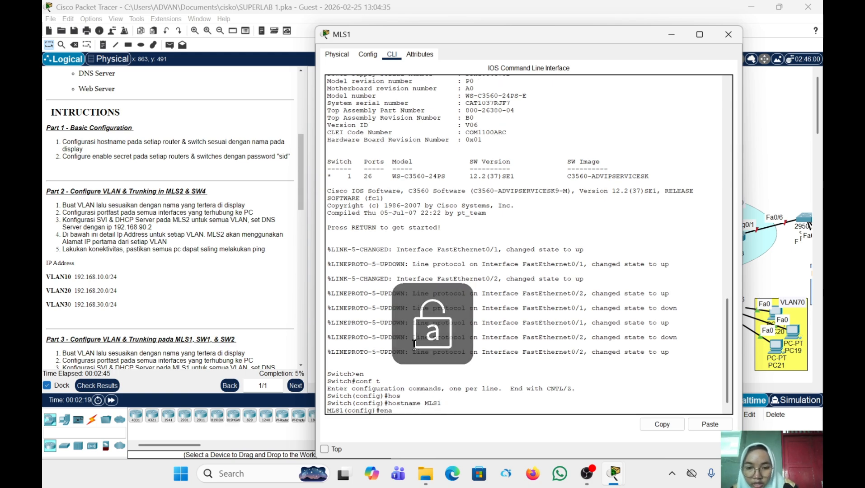
text(sec)
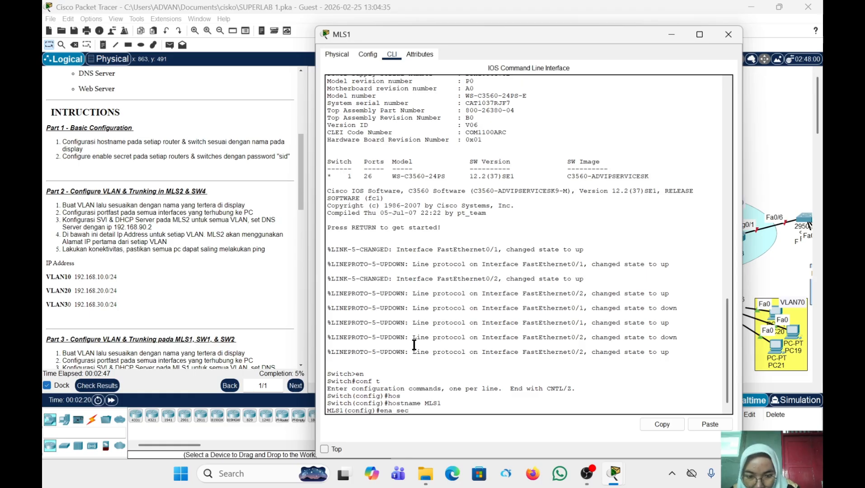
text( sid)
key(Return)
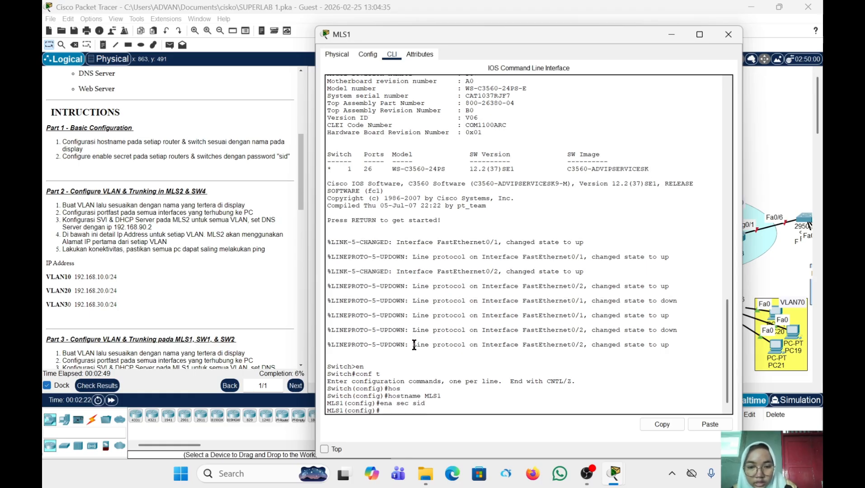
click(729, 36)
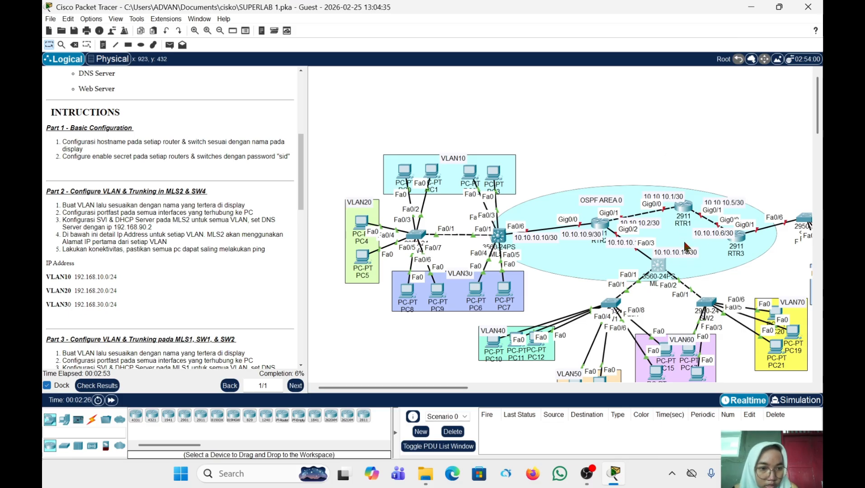
On SW1's command line, set the hostname to SW1 and begin entering the enable secret command
click(608, 303)
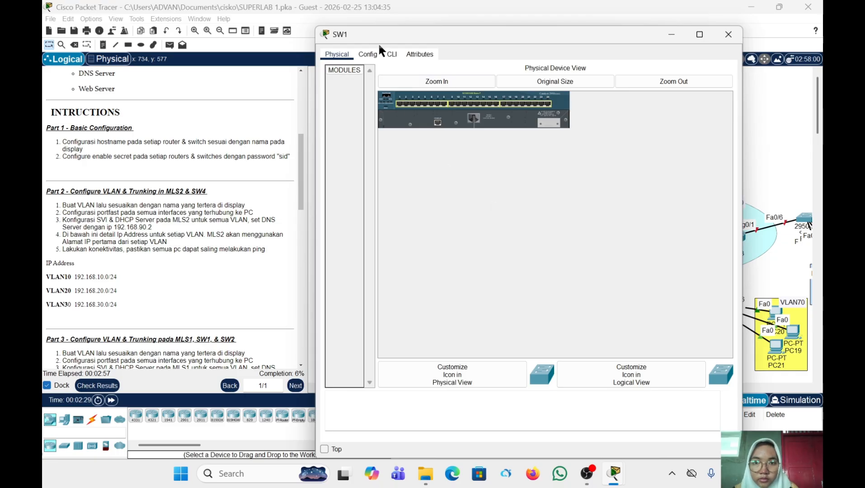
click(392, 55)
text(en)
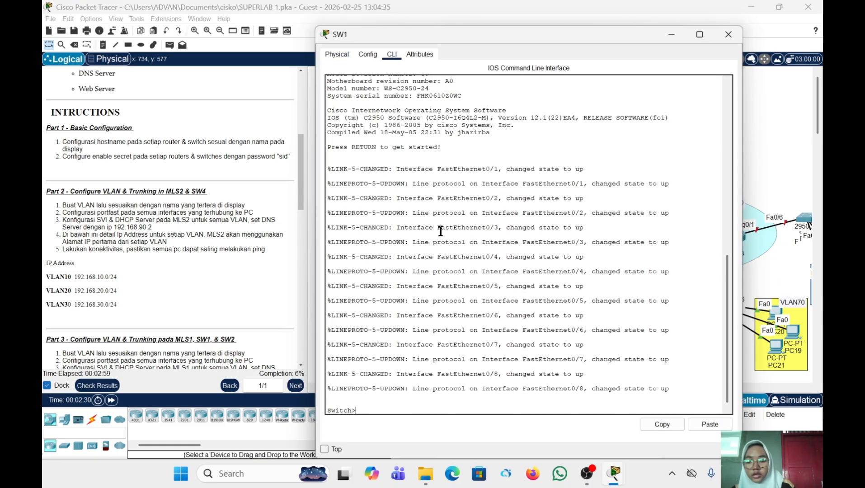
key(Return)
text(conf t)
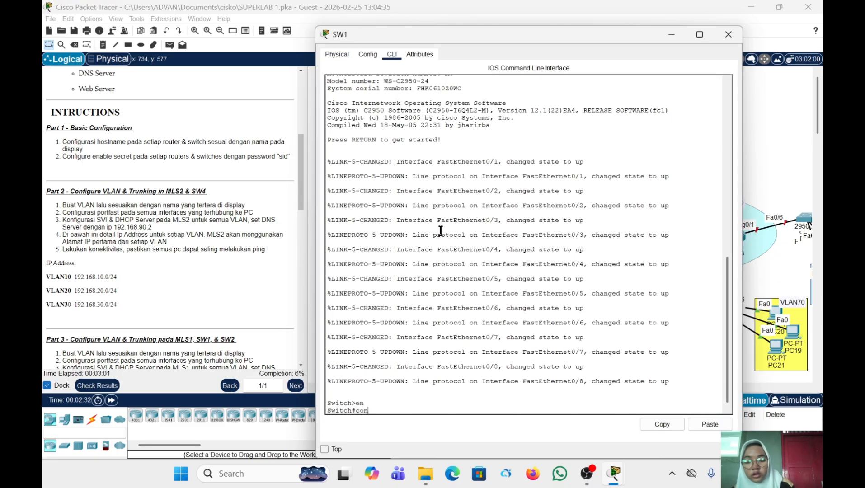
key(Return)
text(ho)
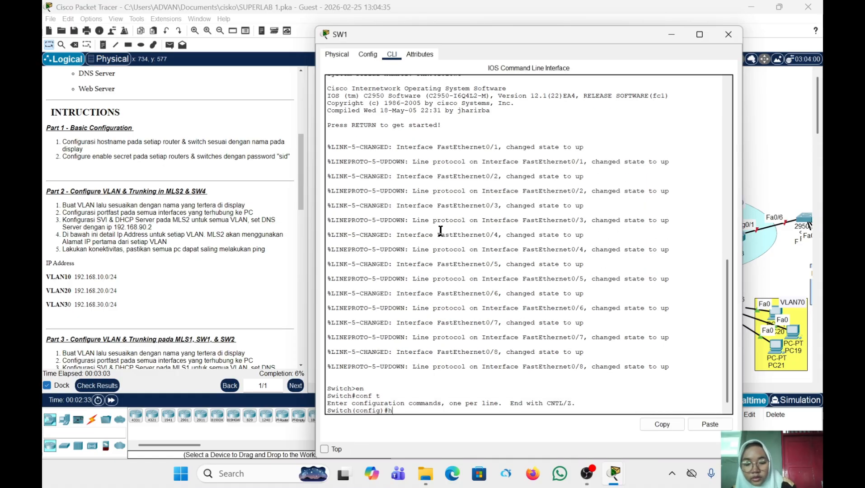
key(Tab)
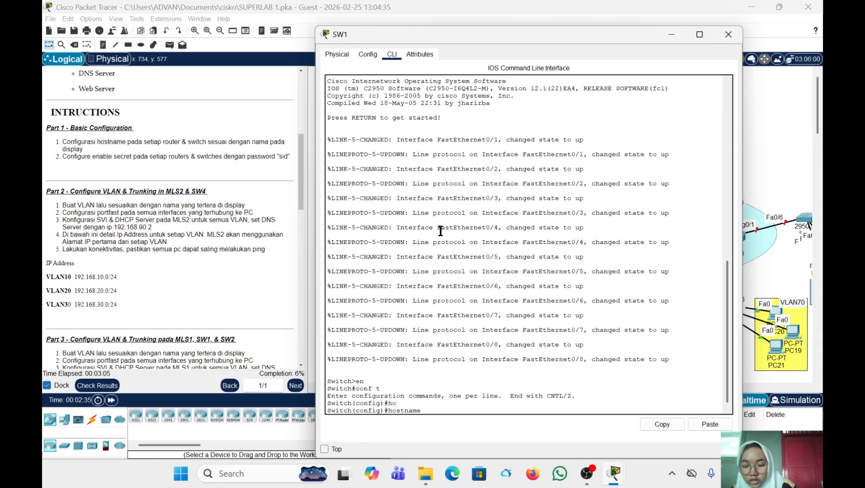
text(SW1)
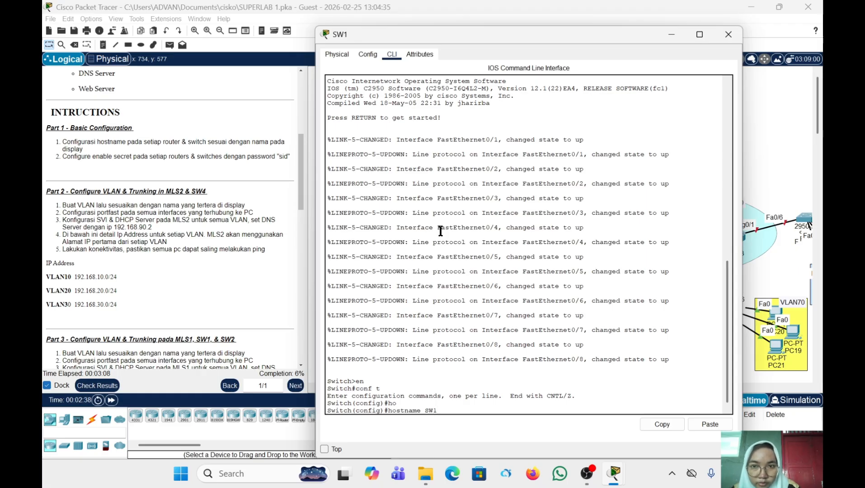
key(Return)
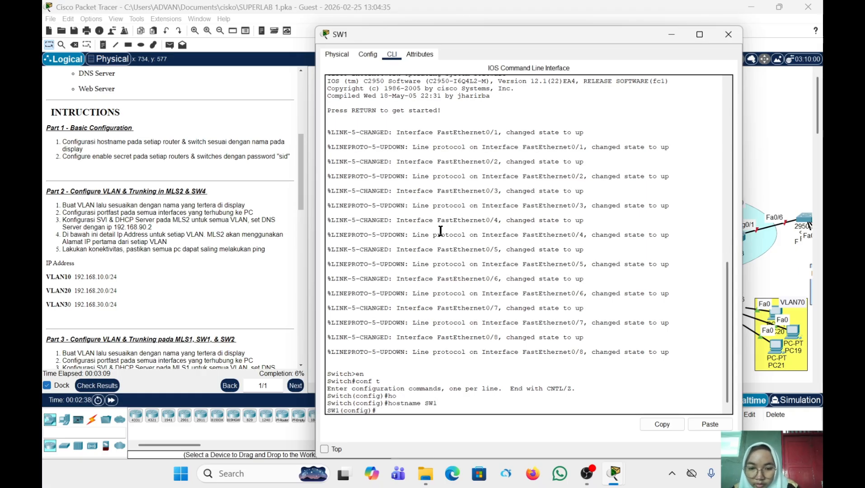
text(ena s)
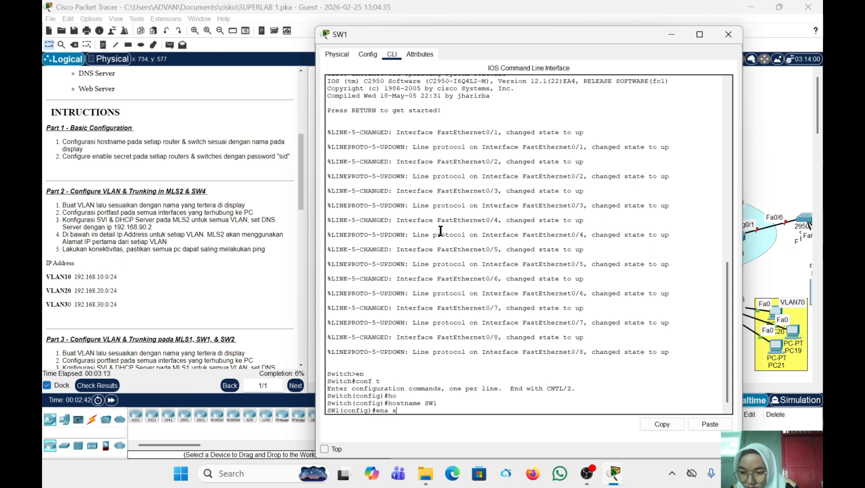
text(ec sid)
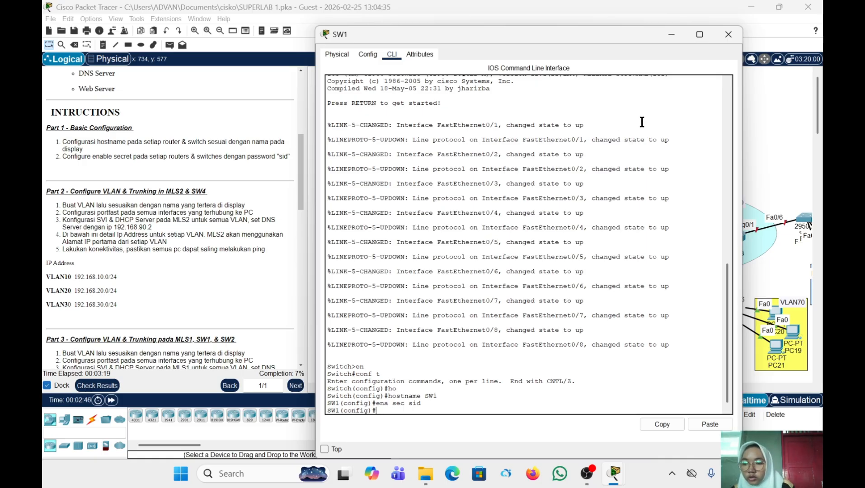
Close SW1's window and set the second switch's hostname to SW2 from its CLI
click(728, 34)
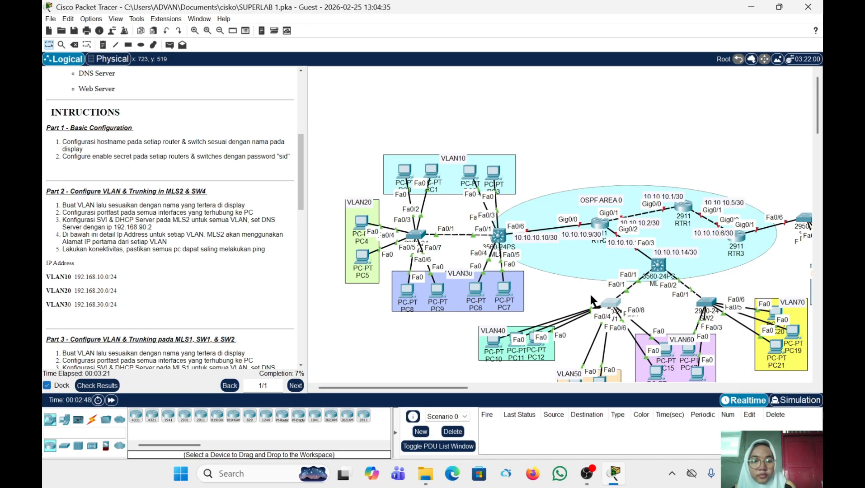
click(707, 302)
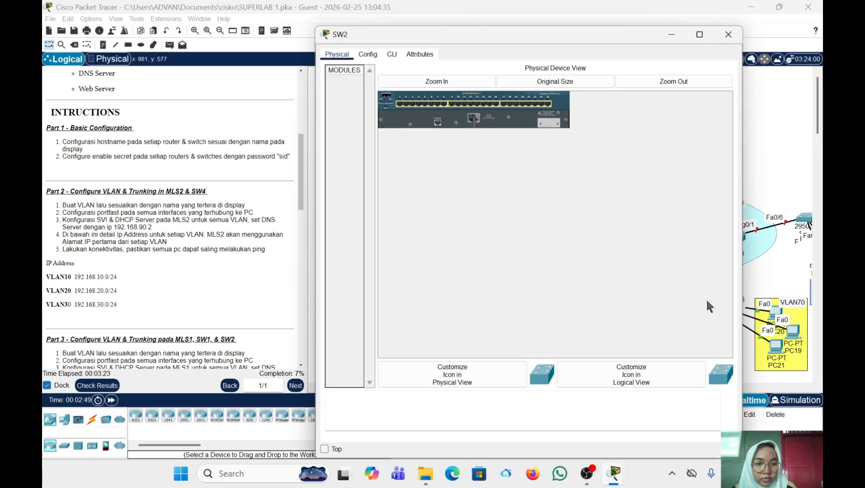
click(392, 54)
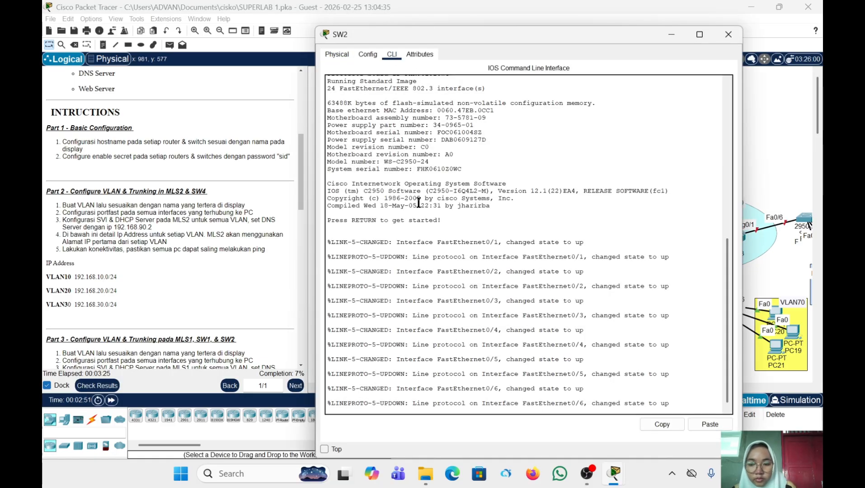
key(Return)
text(en)
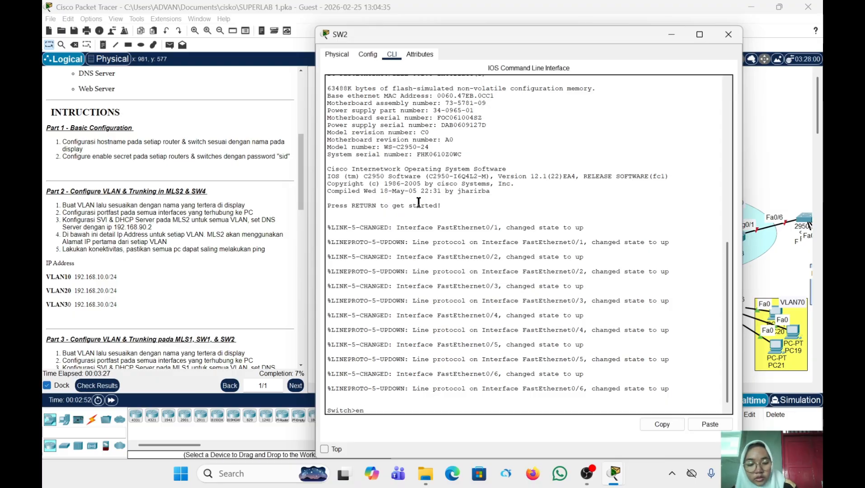
key(Return)
text(conf t)
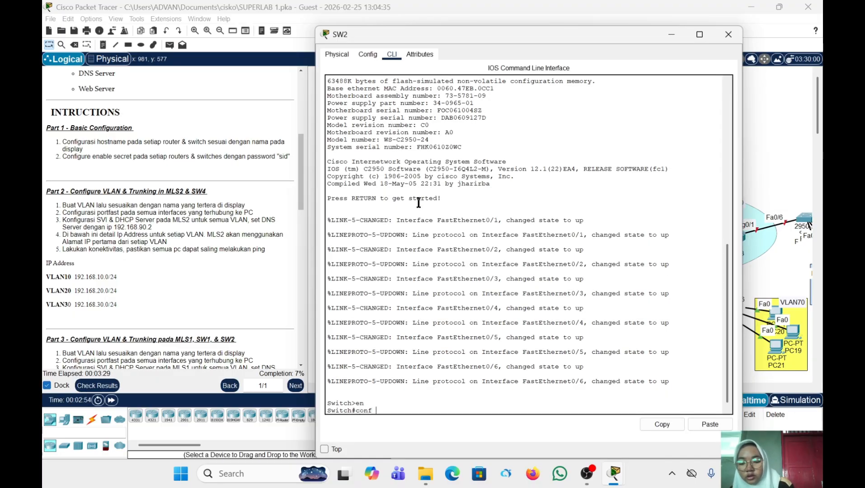
key(Return)
text(ho)
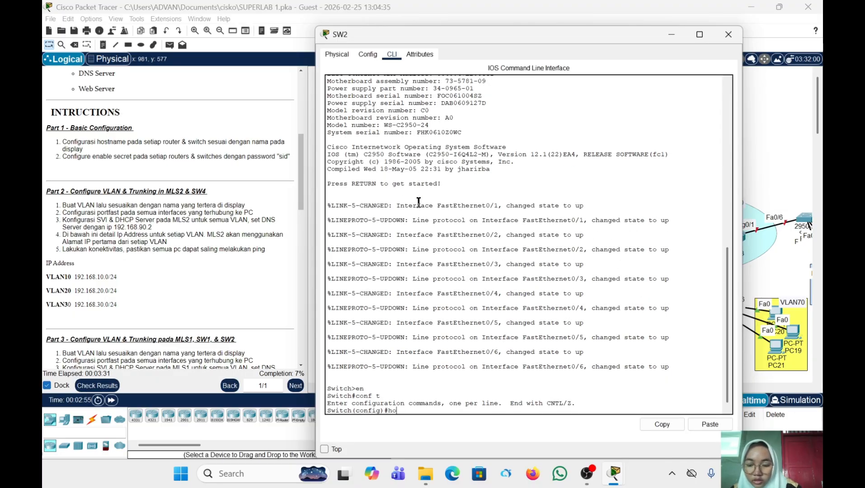
key(Tab)
key(Caps_Lock)
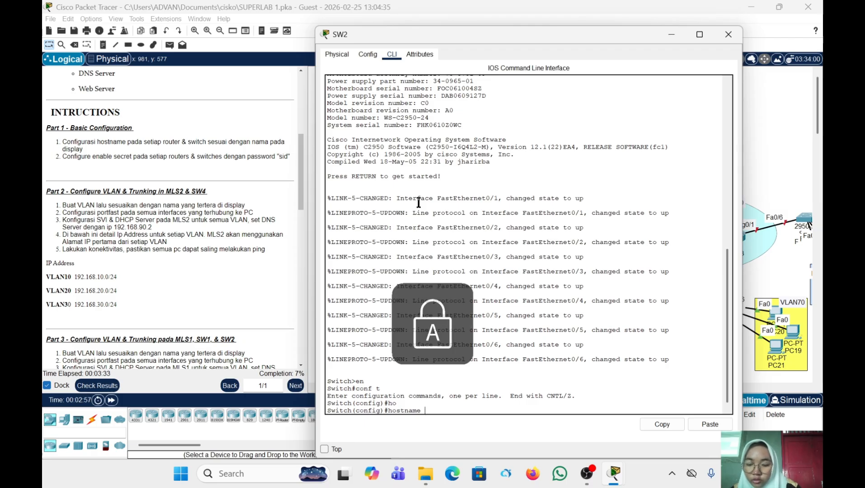
text(SW2)
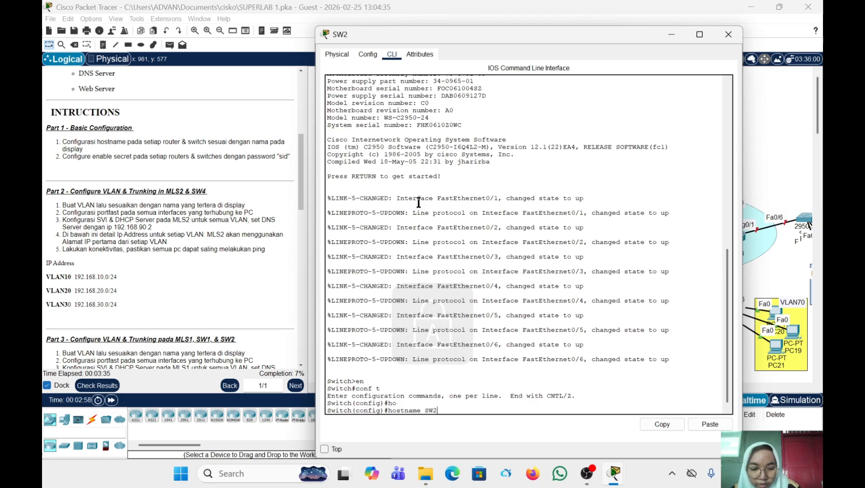
key(Return)
Apply an enable secret password on SW2
key(Caps_Lock)
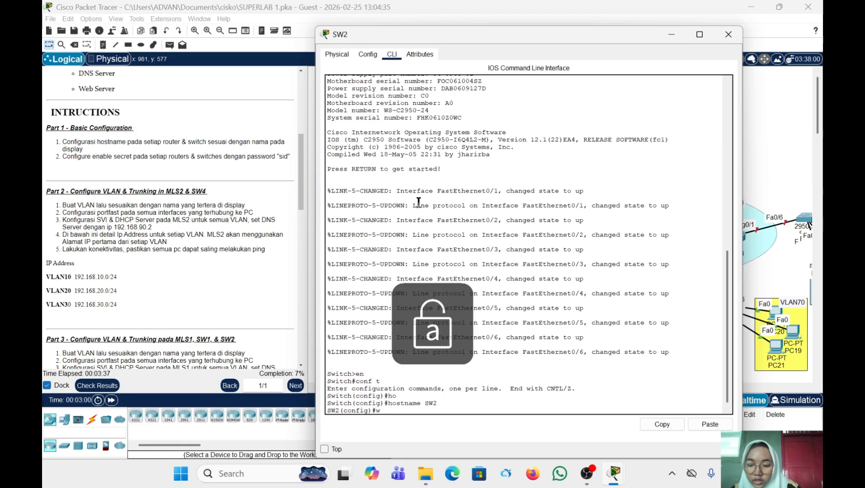
text(ena s)
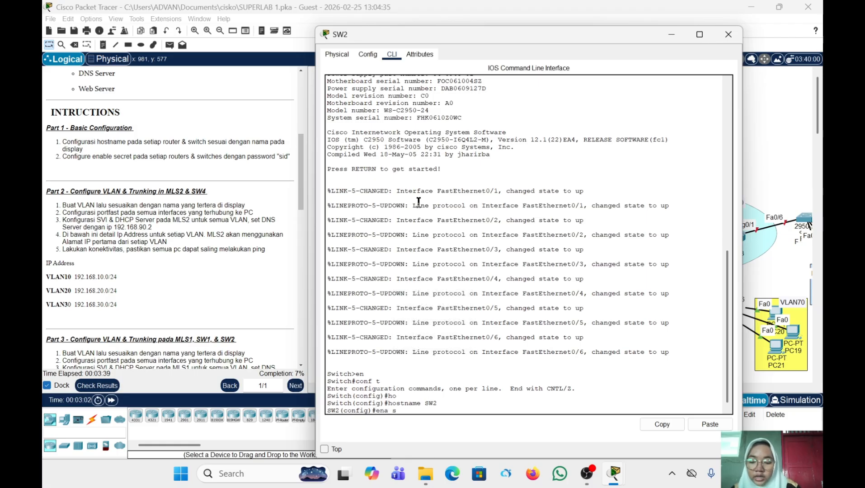
text(ec sid)
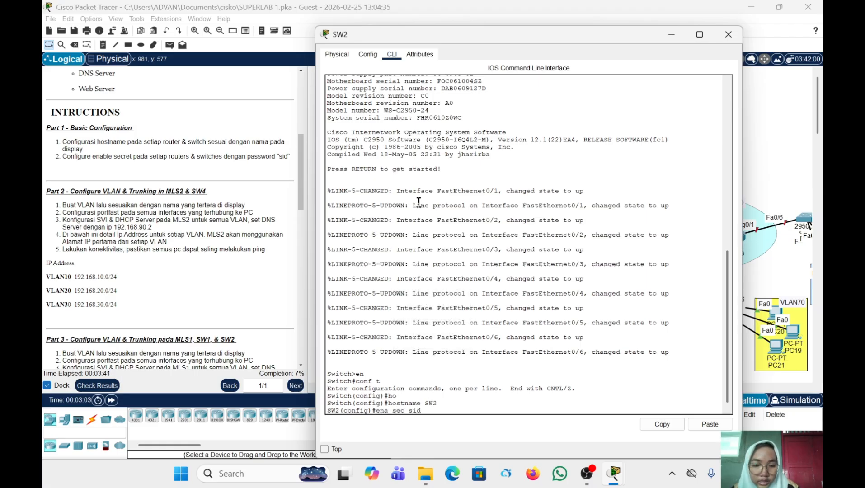
key(Return)
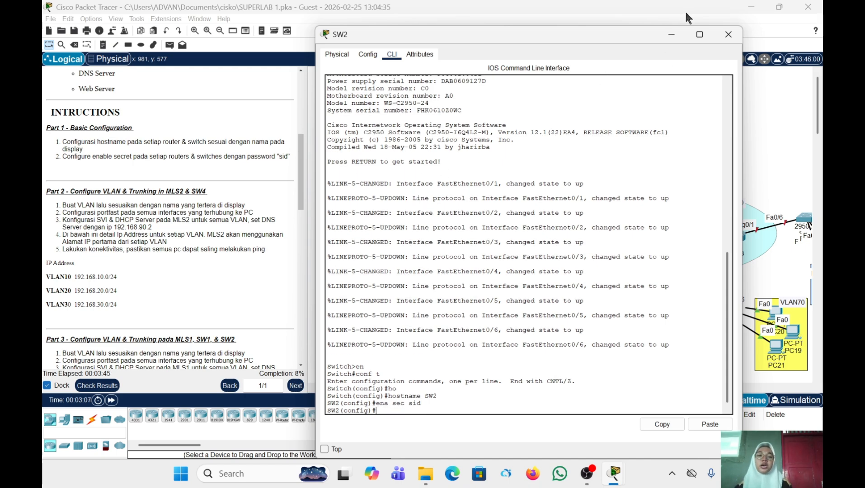
Close SW2's window, open RTR1's command line, and enter global configuration mode
click(731, 32)
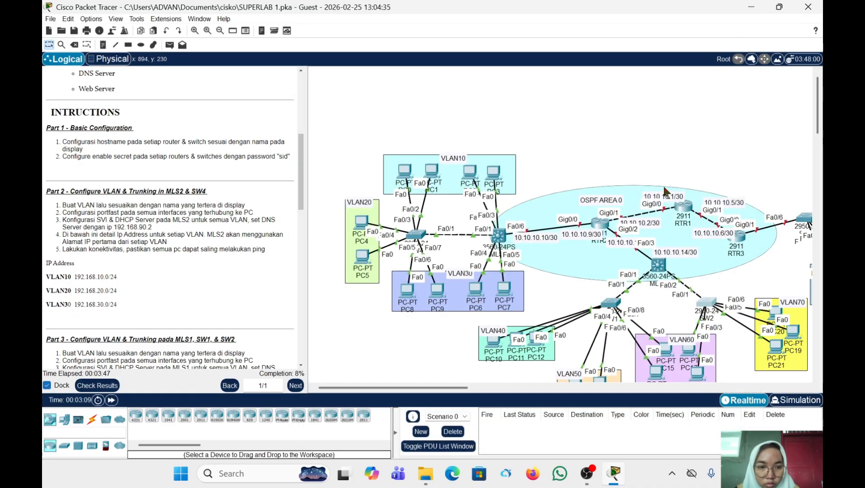
click(683, 207)
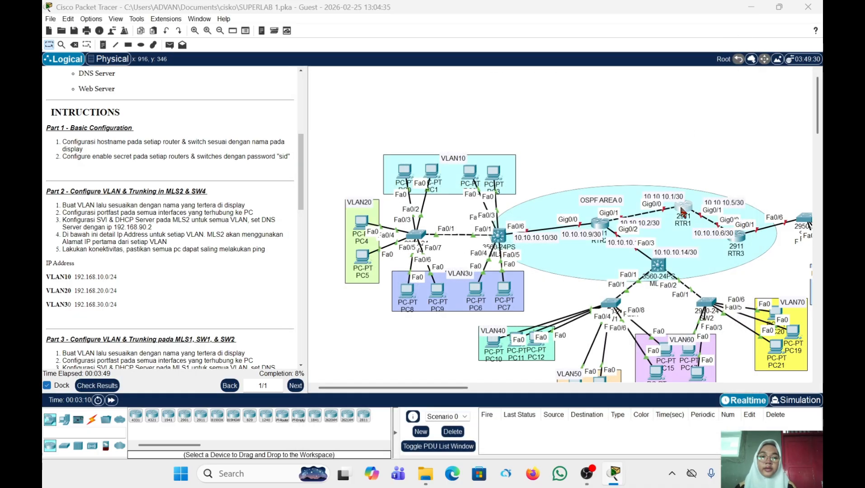
click(392, 53)
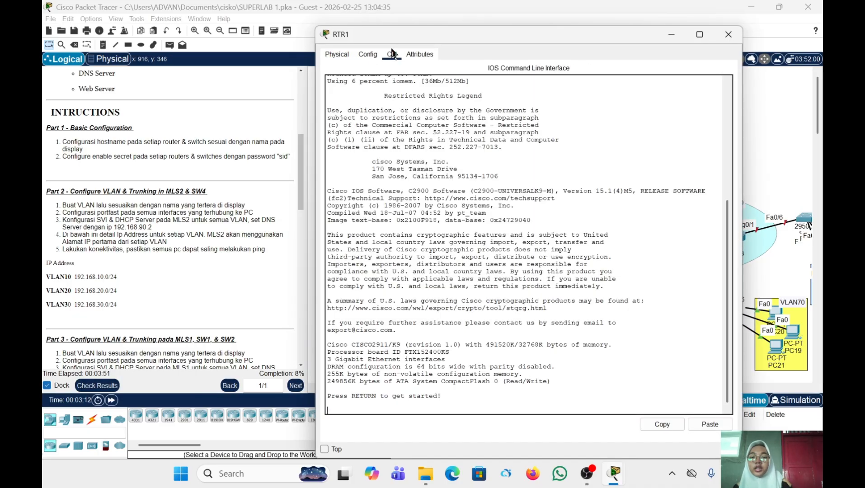
key(Return)
text(\e)
key(BackSpace)
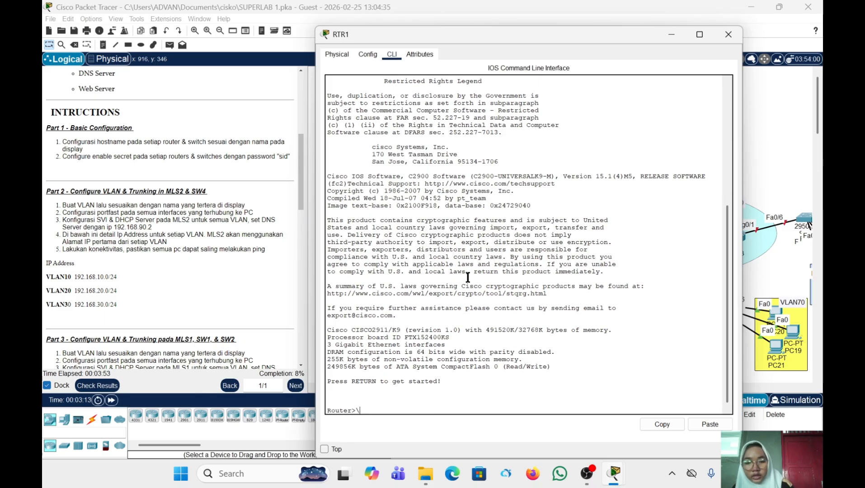
text(en)
key(Return)
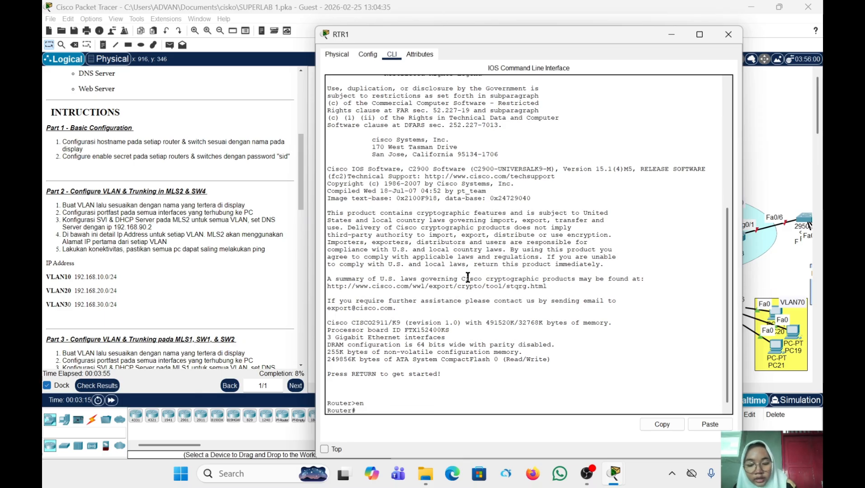
text(conf t)
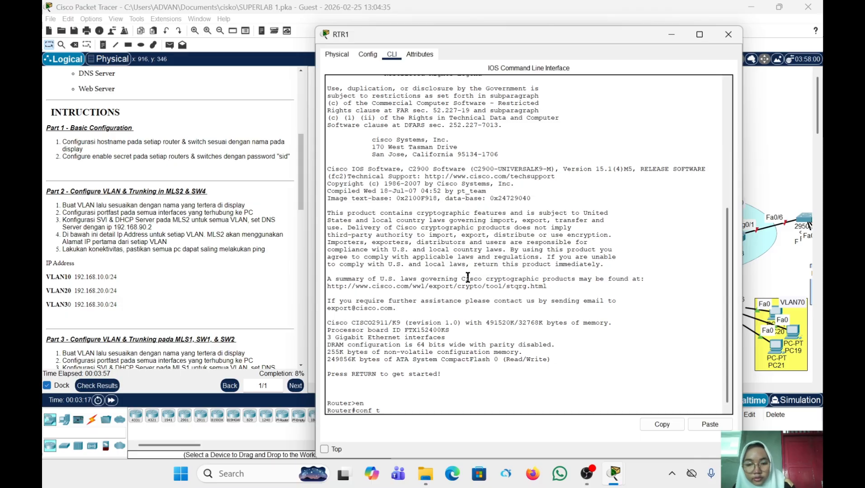
key(Return)
Set the router's hostname to RTR1
text(hos)
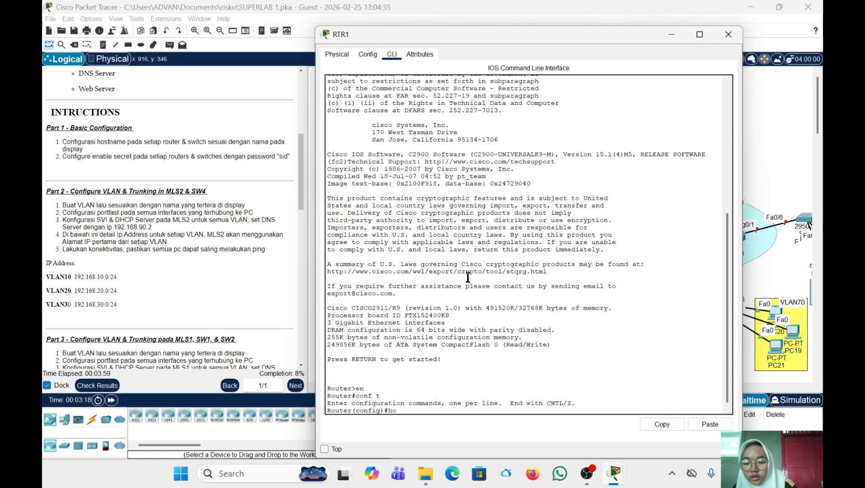
key(Tab)
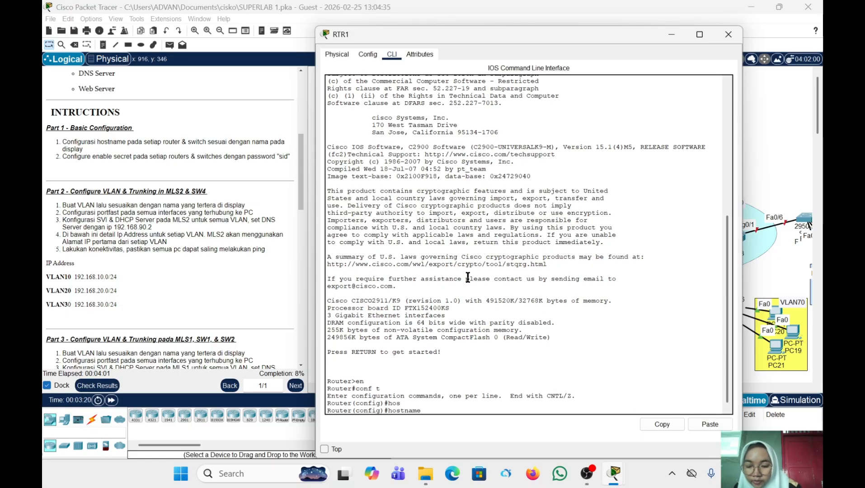
key(Caps_Lock)
text(RTR)
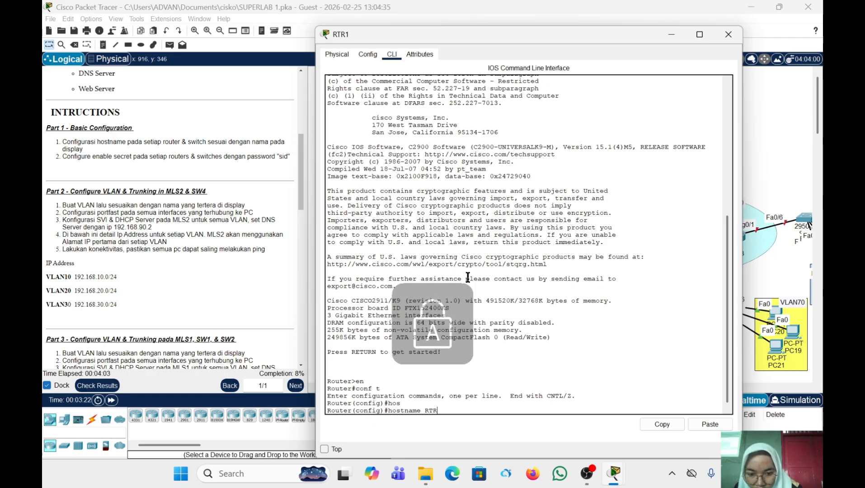
text(1)
key(Return)
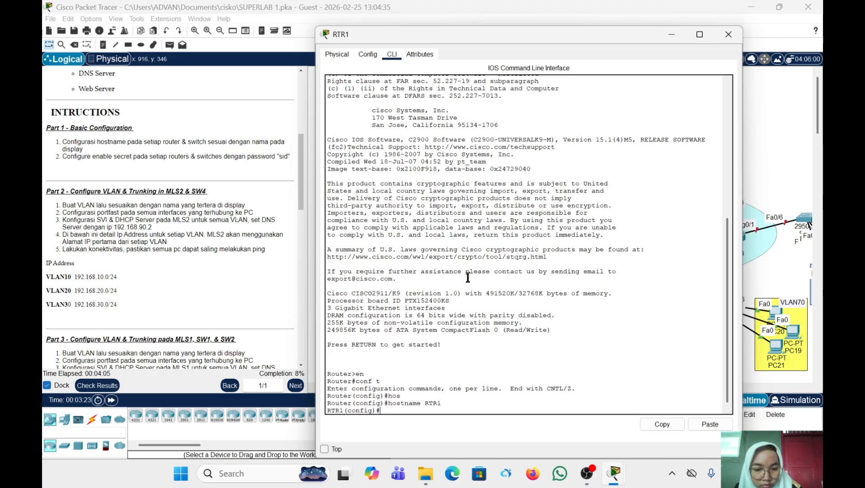
Apply an enable secret password on RTR1 and close its window
key(Caps_Lock)
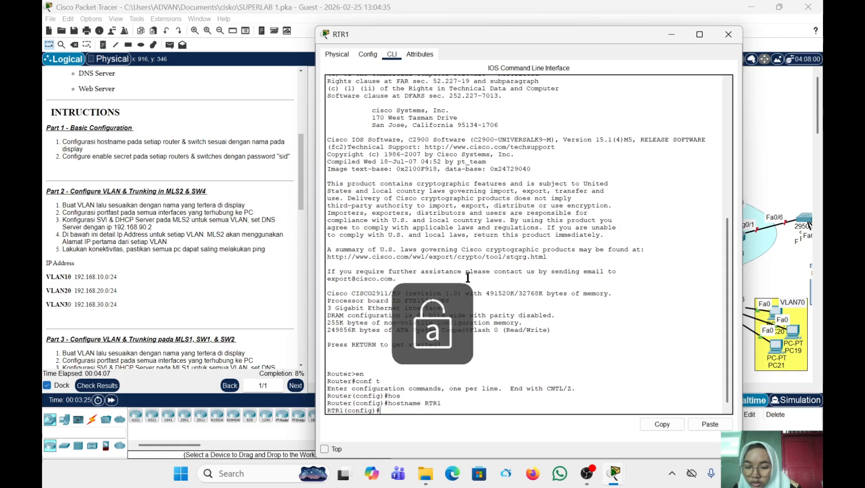
text(ena )
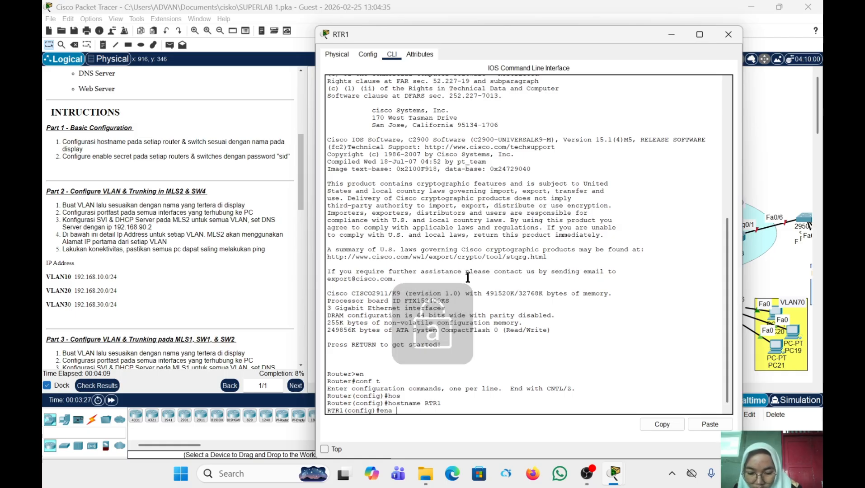
text(sec sid)
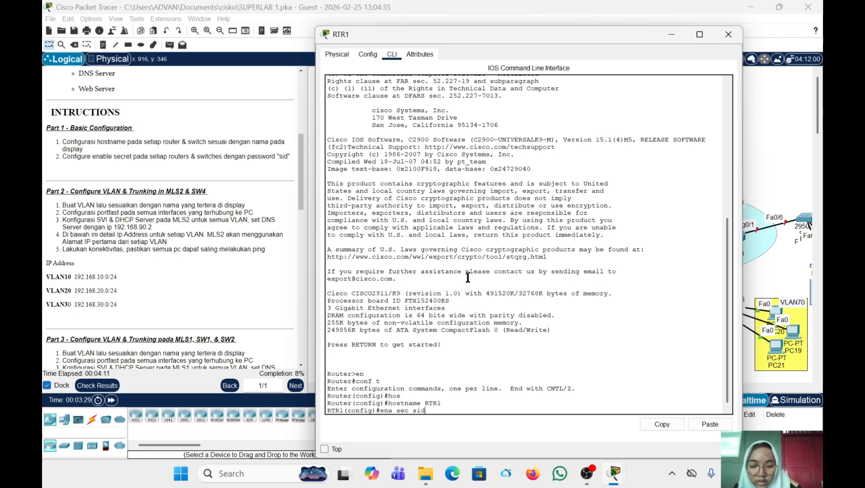
key(Return)
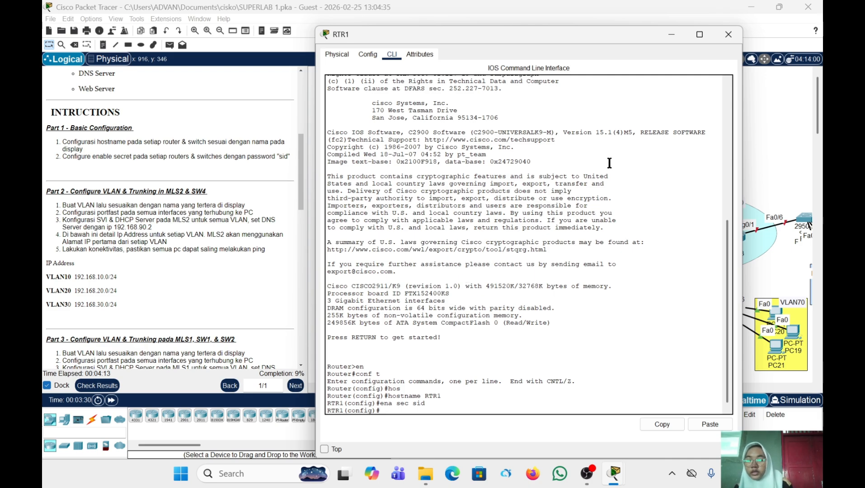
click(729, 33)
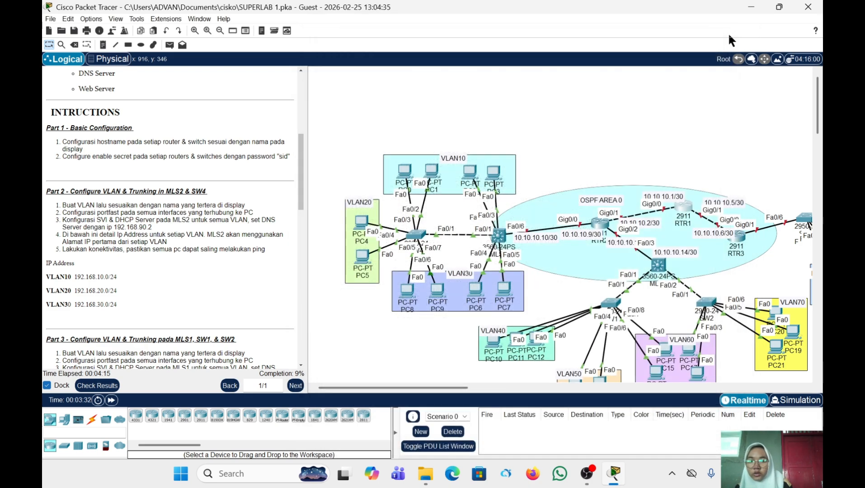
Open RTR3's CLI and enter global configuration mode with en and conf t
click(739, 236)
click(391, 56)
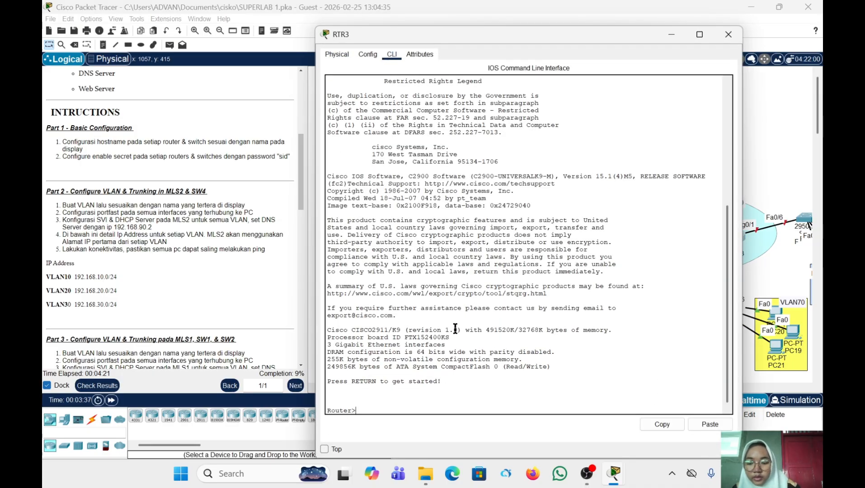
text(en)
key(Return)
text(co)
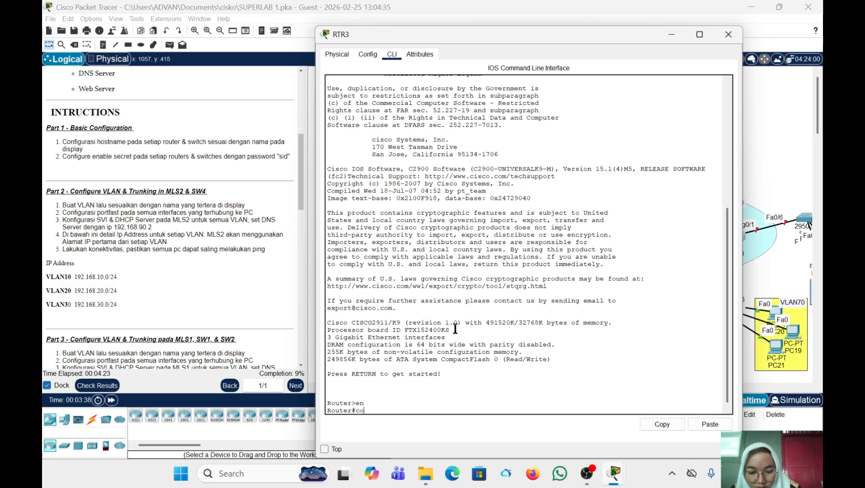
text(nf t)
key(Return)
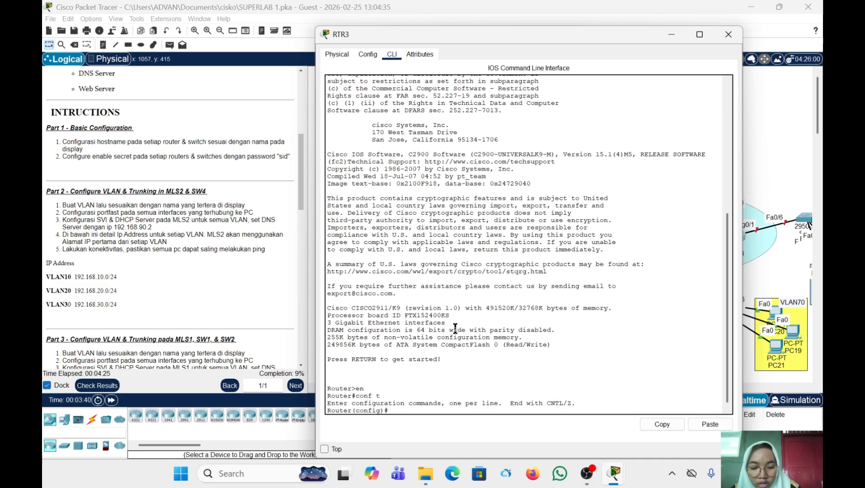
Set RTR3's hostname to RTR3 and configure the lab enable secret password
text(hoos)
key(Tab)
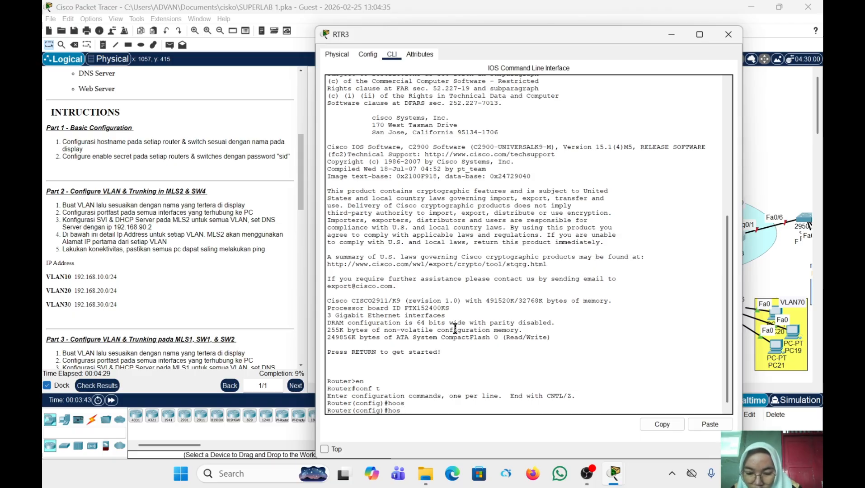
key(Tab)
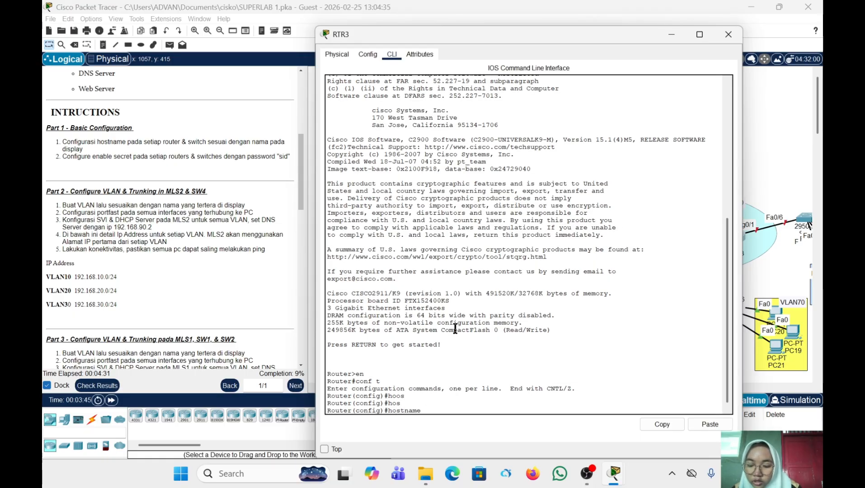
text(SW)
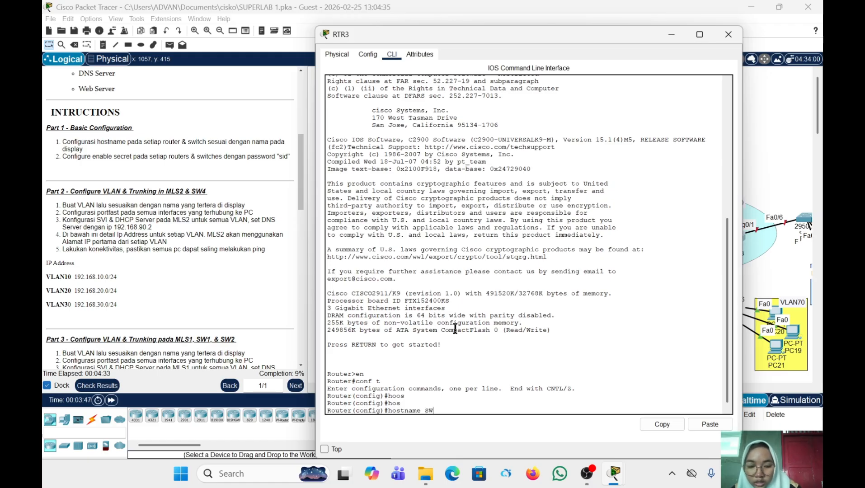
key(BackSpace)
key(Caps_Lock)
text(RTR3)
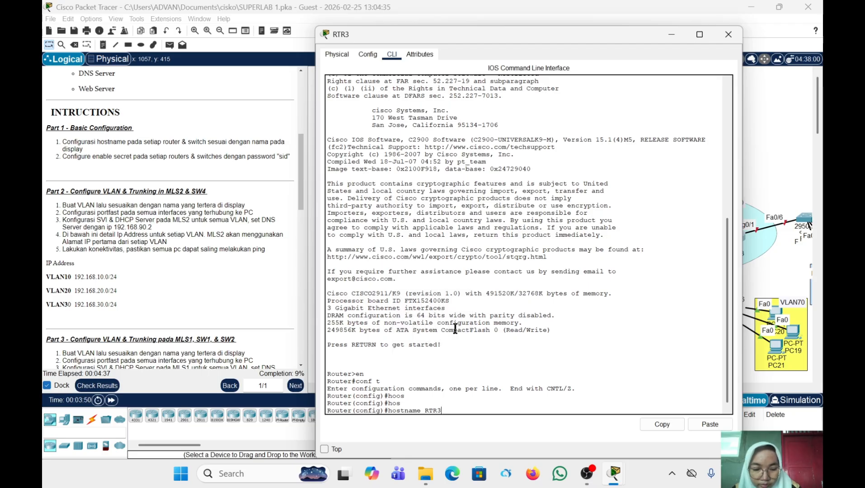
key(Return)
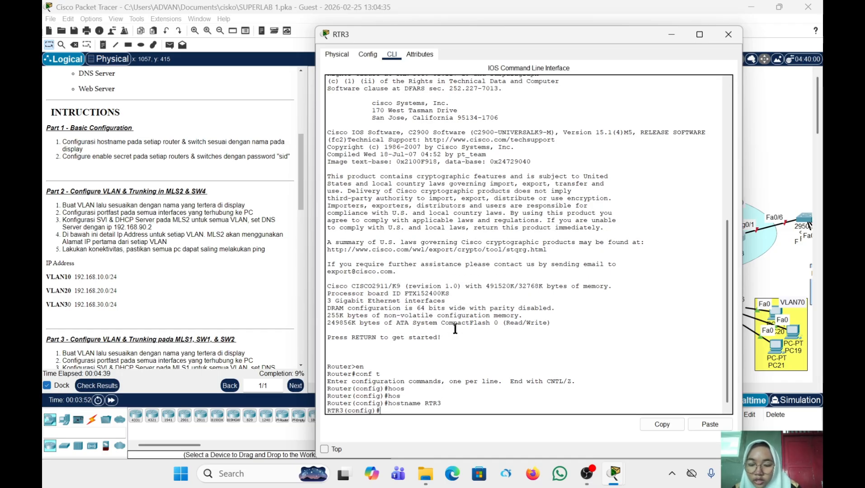
key(Caps_Lock)
text(ena)
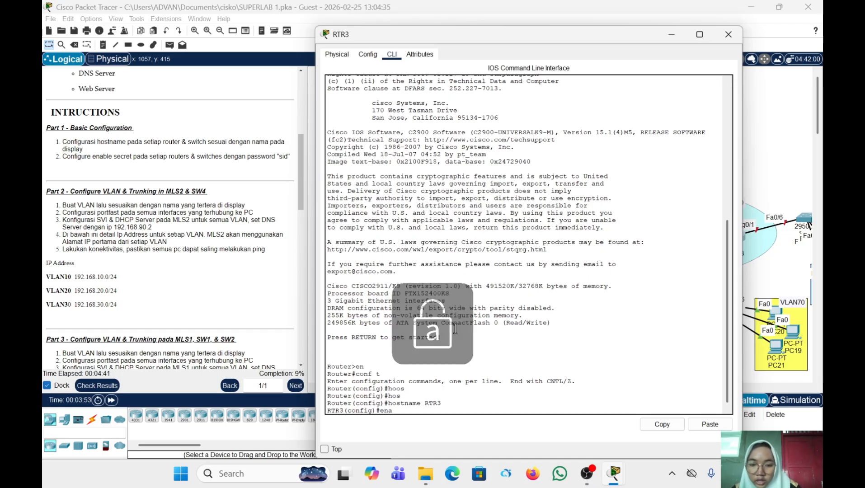
text( sec s)
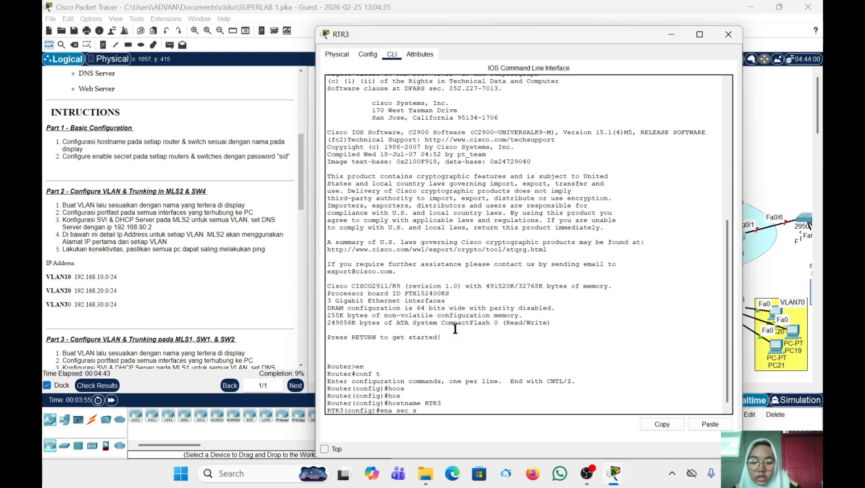
text(id)
key(Return)
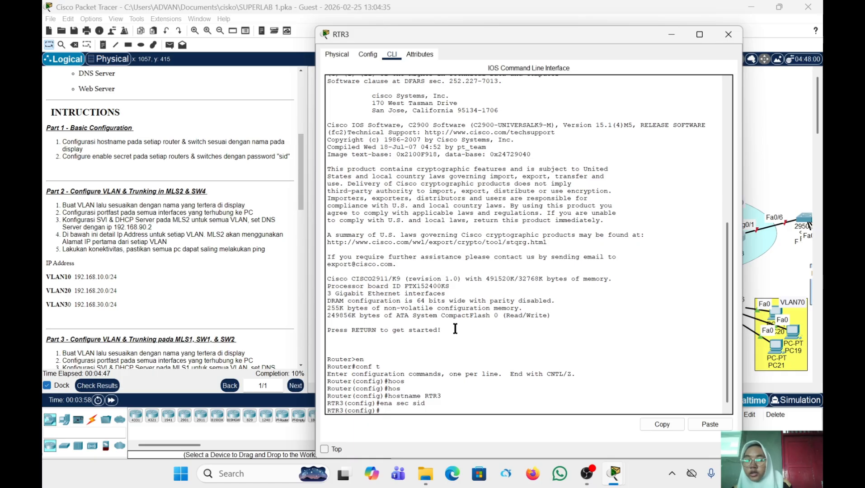
Close the RTR3 window and dismiss the interface-locked notice while locating SW3
click(720, 33)
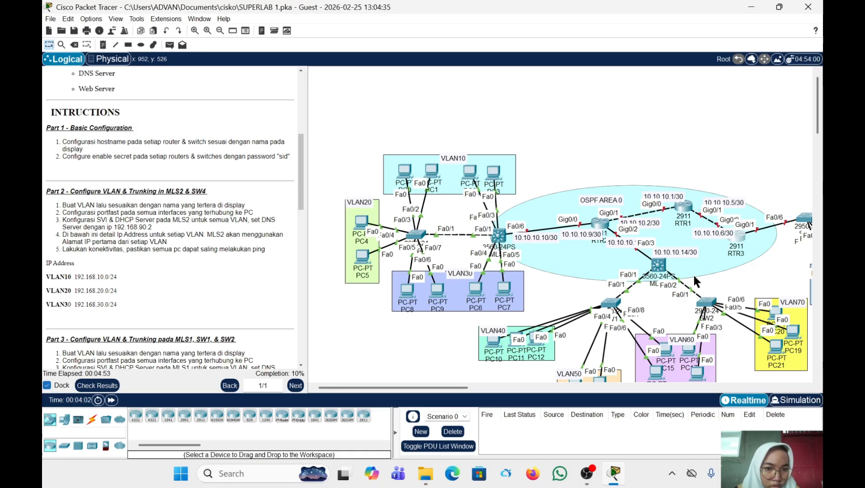
scroll(692, 272, right, 3)
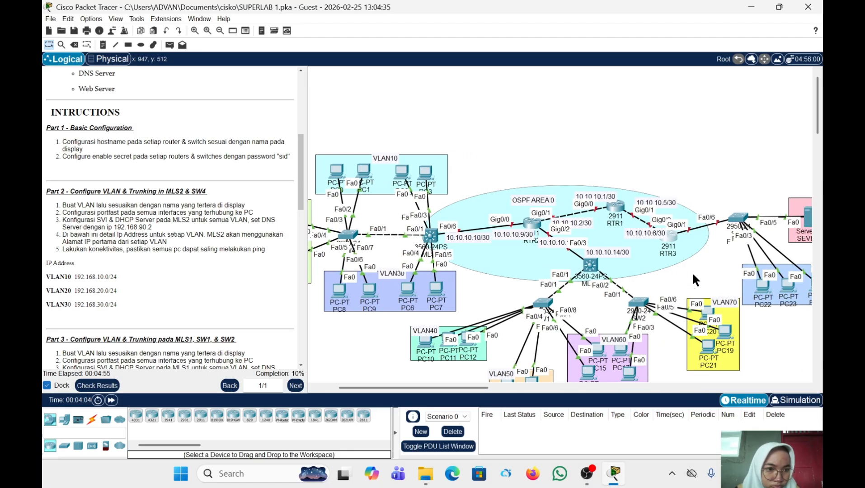
click(541, 302)
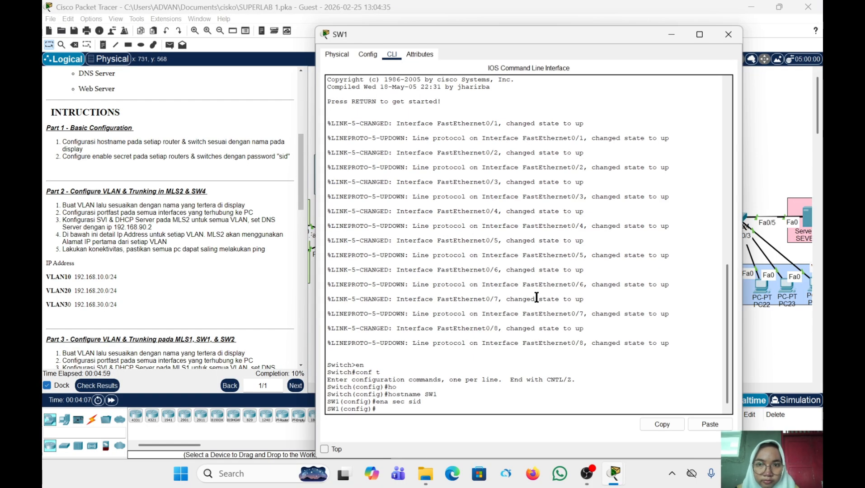
click(729, 33)
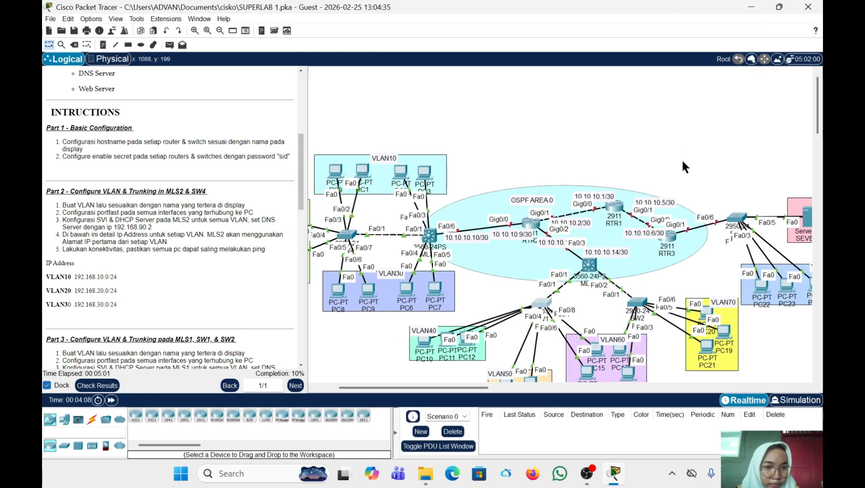
click(736, 217)
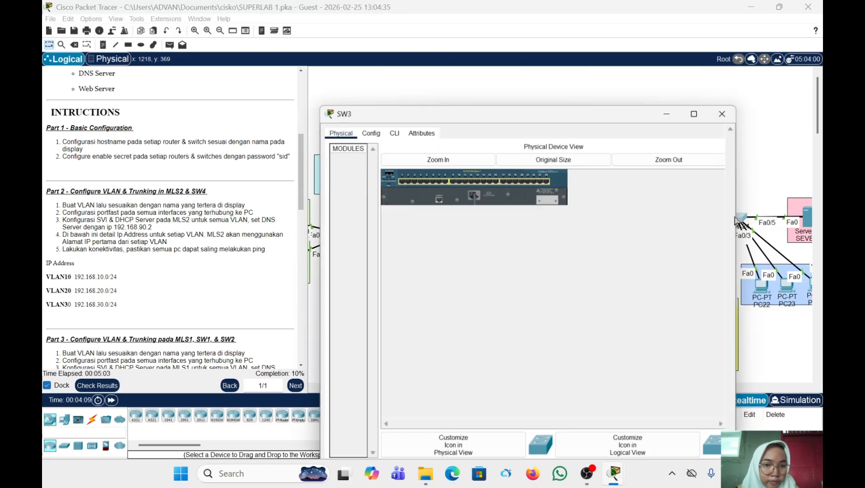
click(379, 54)
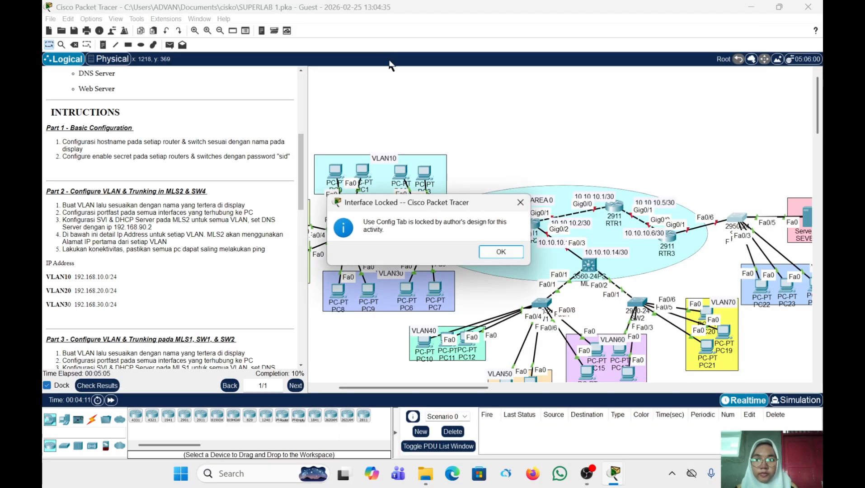
click(521, 203)
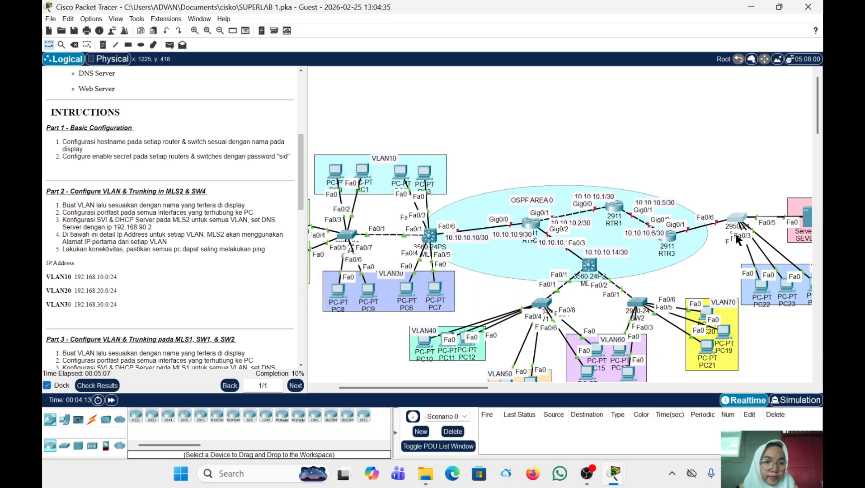
Open SW3's CLI and enter global configuration mode with en and conf t
click(736, 220)
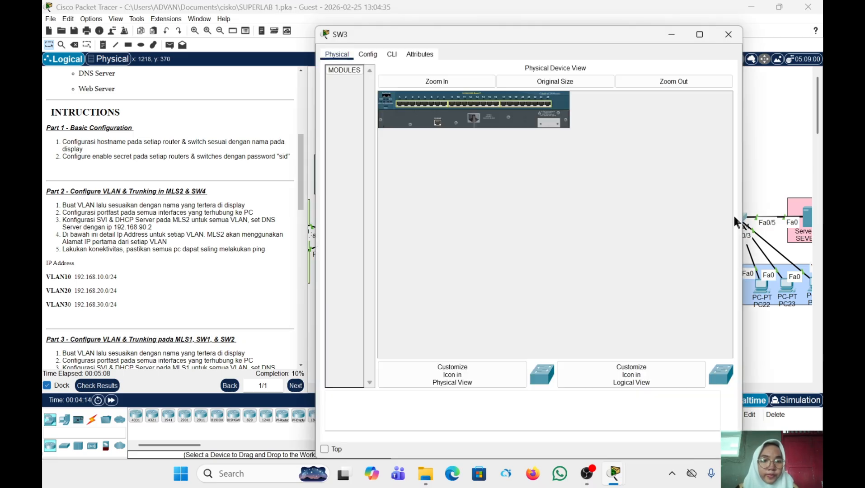
click(391, 54)
key(Return)
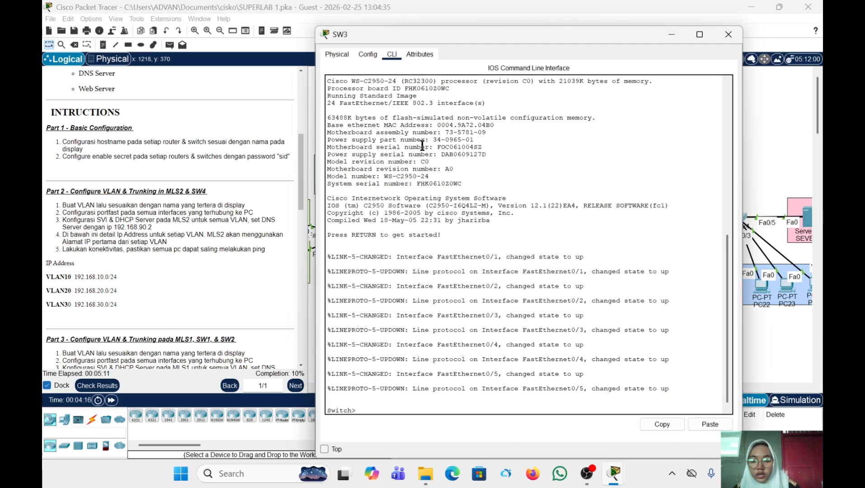
text(en)
key(Return)
text(conf)
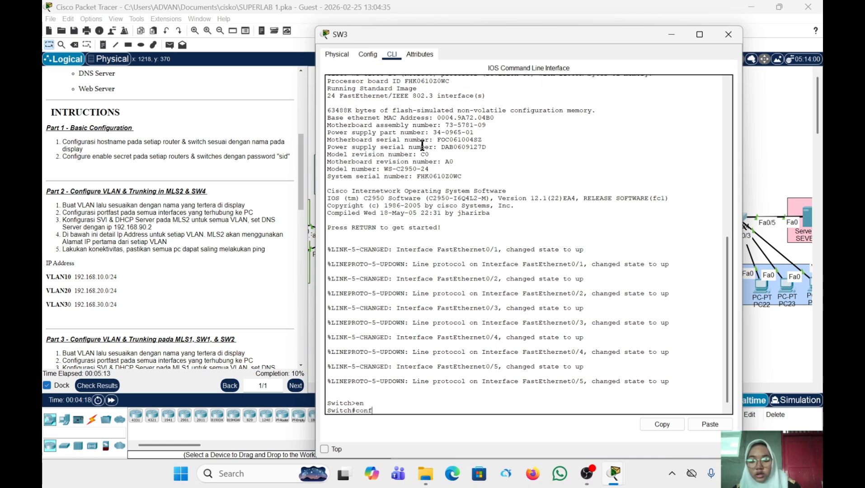
text( t)
key(Return)
Set SW3's hostname to SW3, add the enable secret password, and close its window
text(ho)
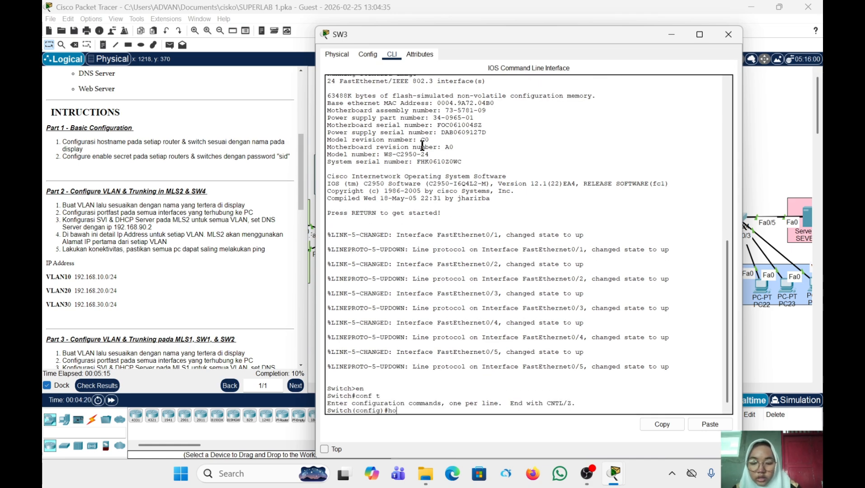
text(s)
key(Tab)
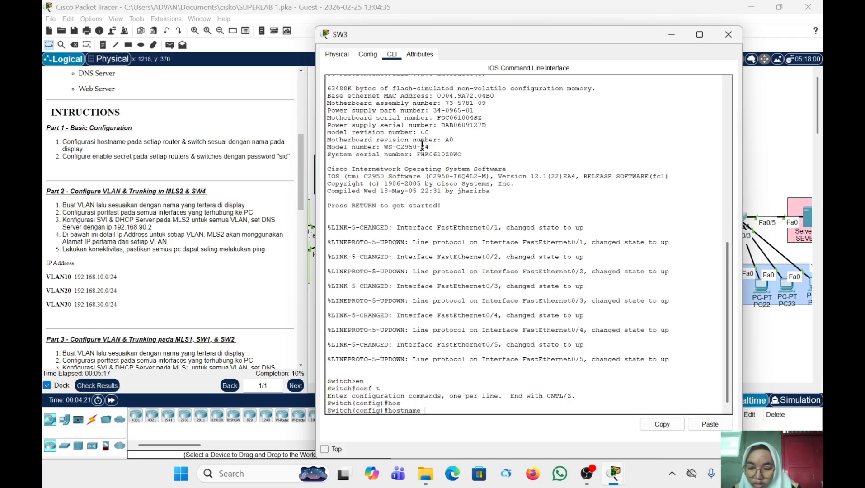
key(Caps_Lock)
text(SW3)
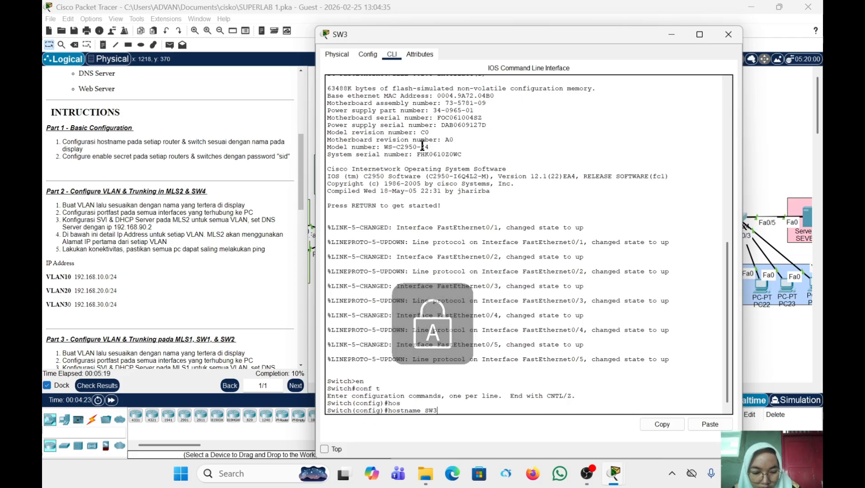
key(Return)
key(Caps_Lock)
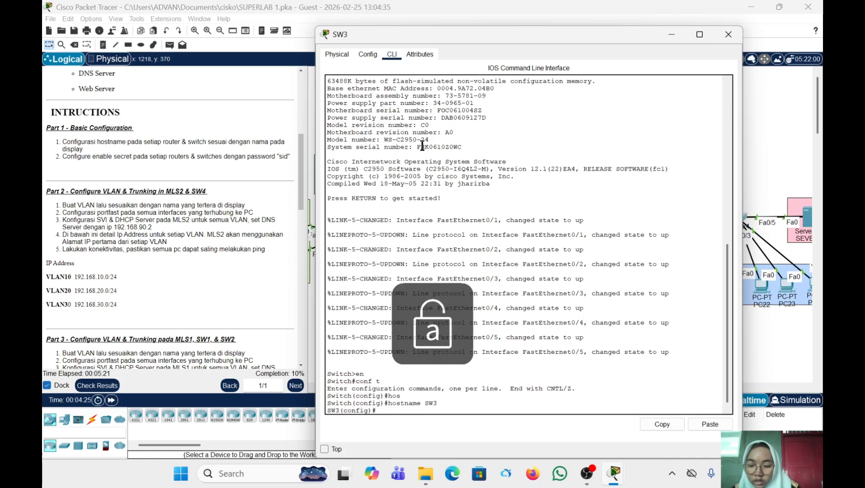
text(ena sec s)
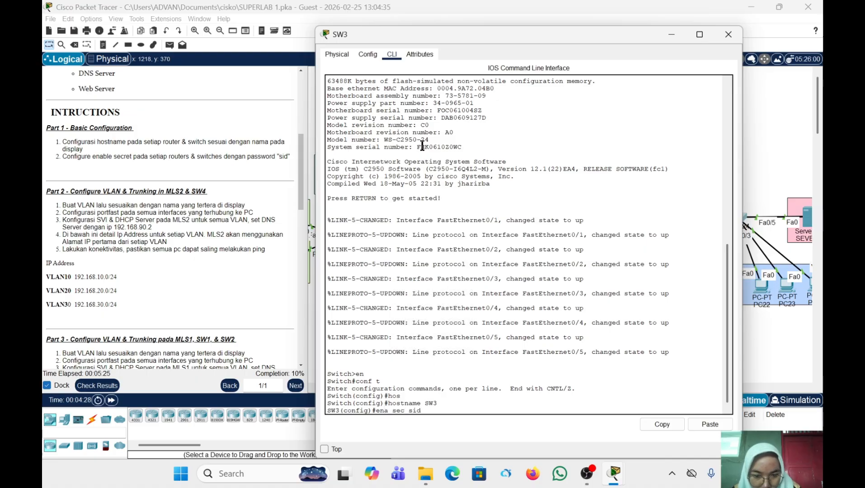
text(id)
key(Return)
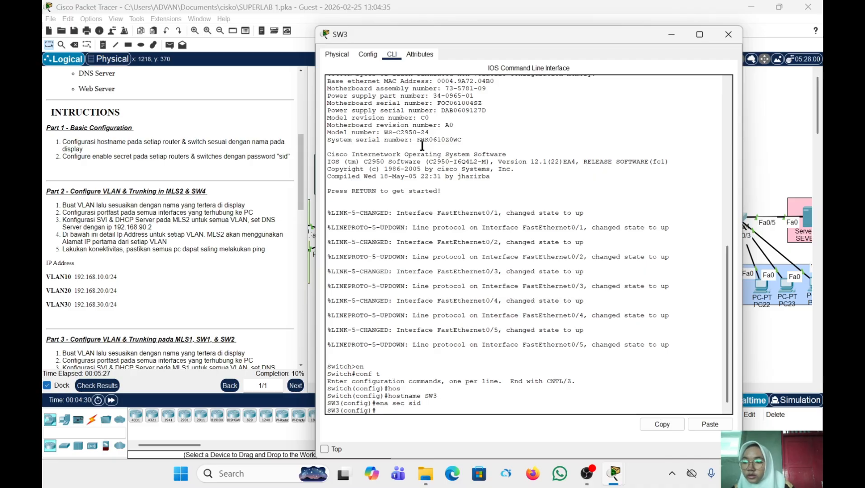
click(728, 35)
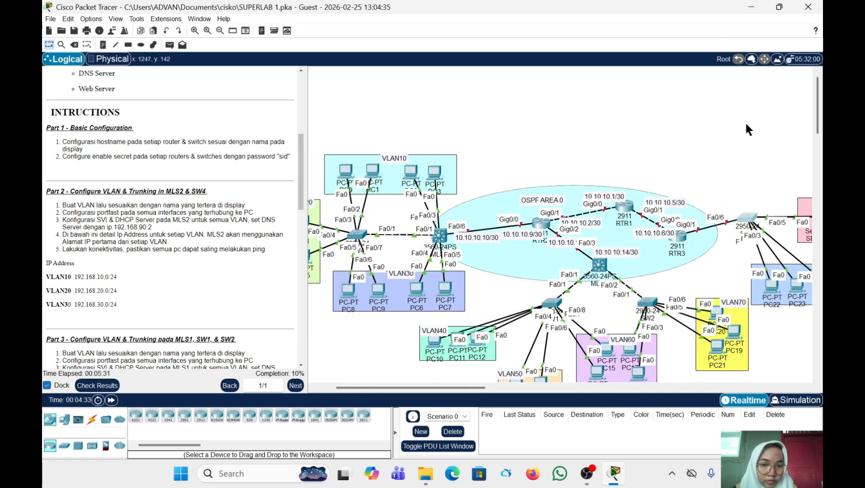
Check MLS1's existing configuration, scroll the instructions, then open SW4's CLI
click(599, 264)
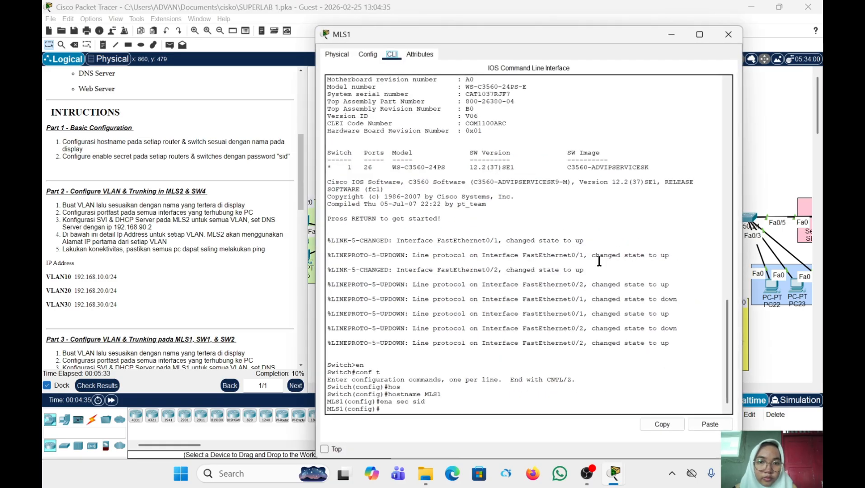
click(727, 34)
scroll(214, 252, down, 5)
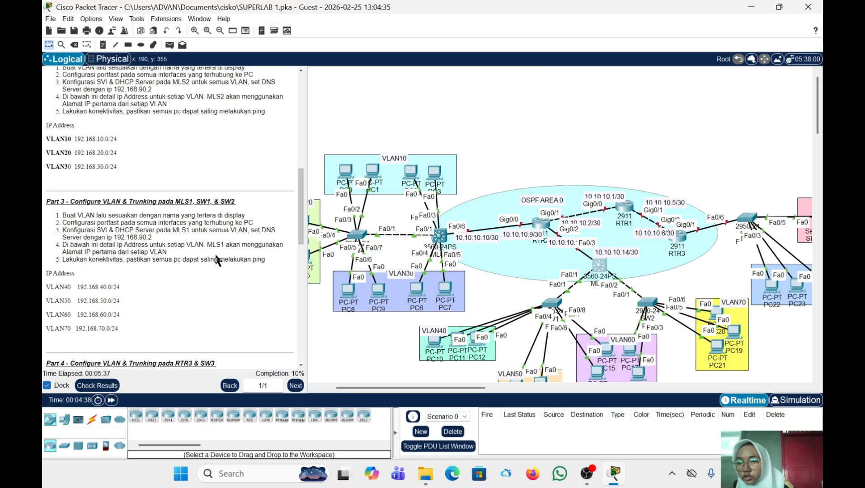
scroll(215, 252, up, 2)
scroll(214, 253, up, 2)
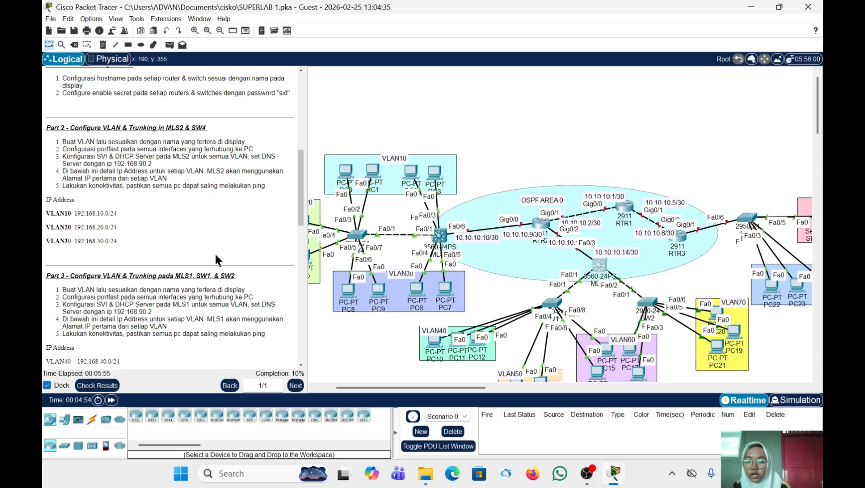
click(359, 235)
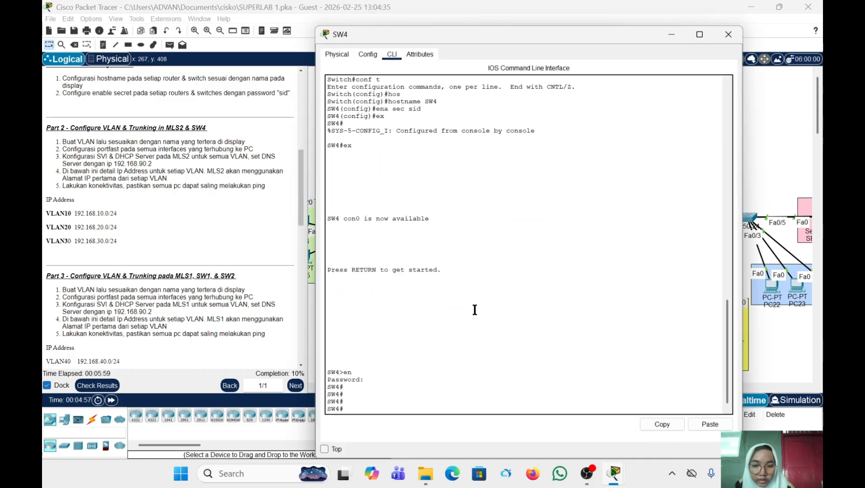
Enter config mode on SW4 and create VLAN 10 named VLAN10
click(357, 411)
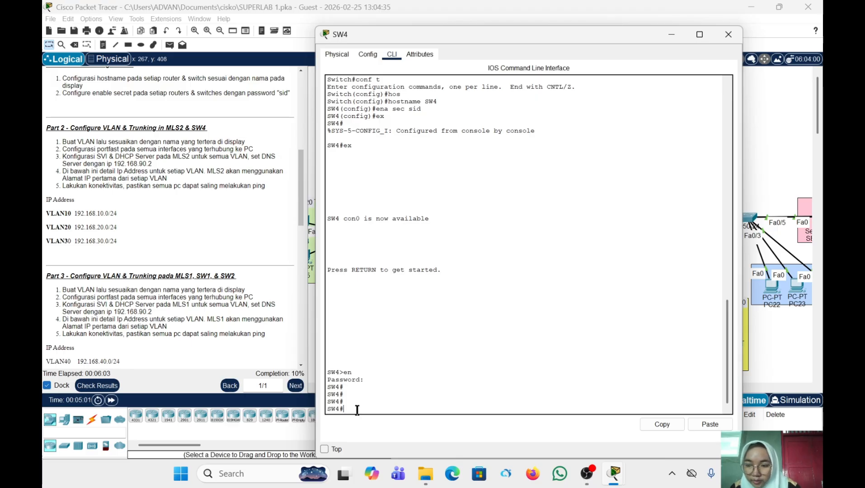
text(con)
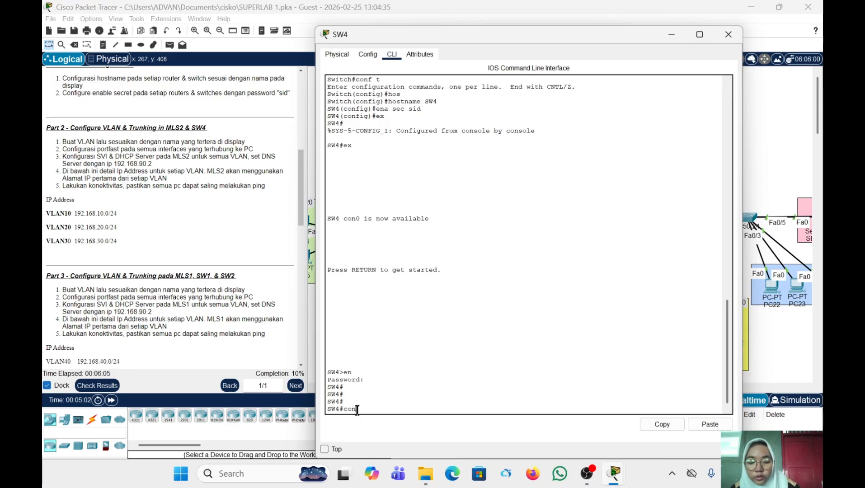
text(f t)
key(Return)
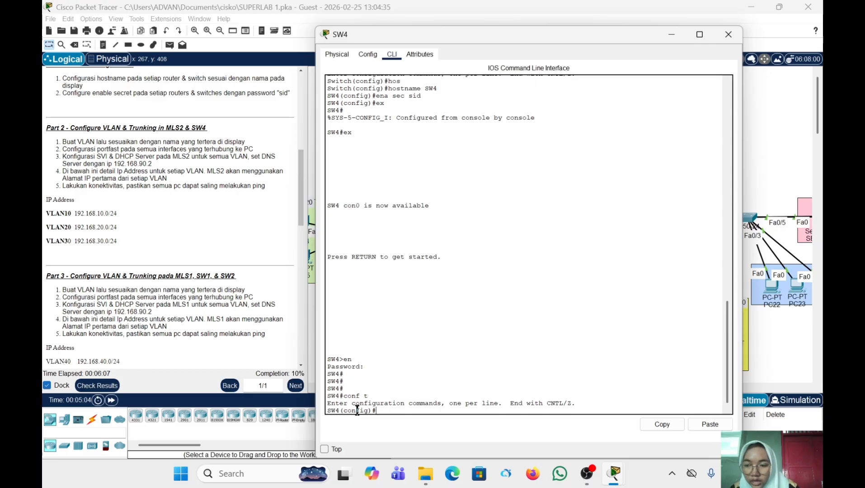
text(vlan)
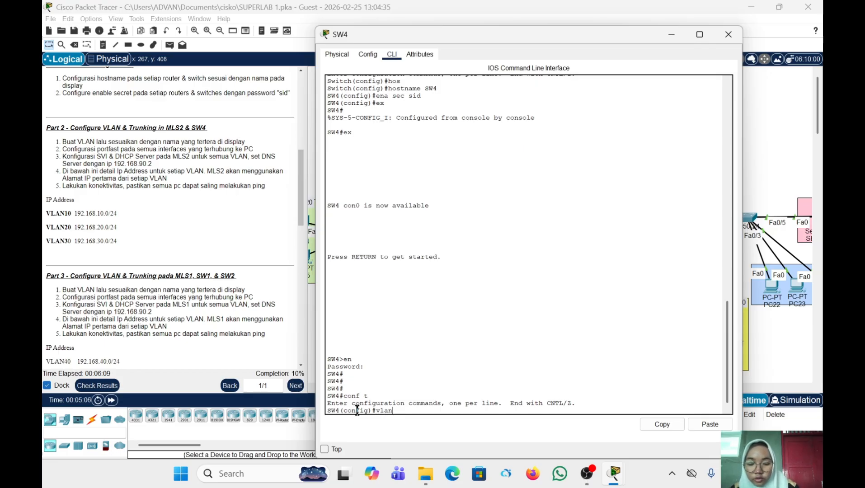
text( 10)
key(Return)
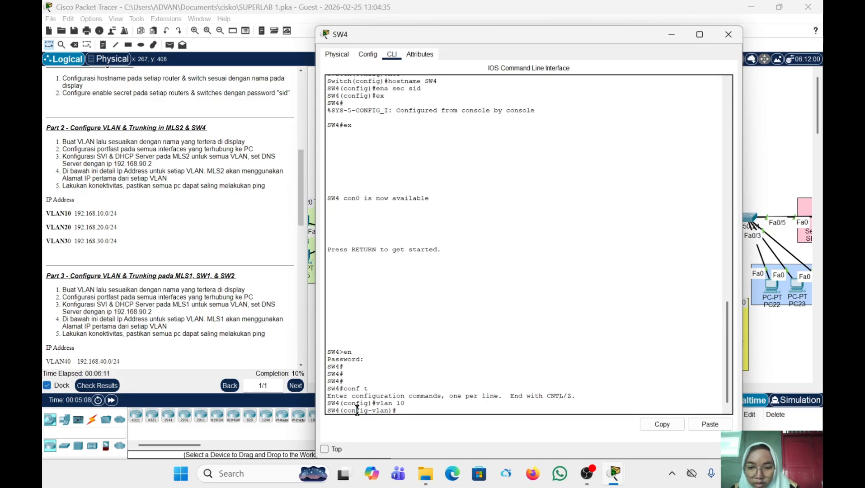
text(name)
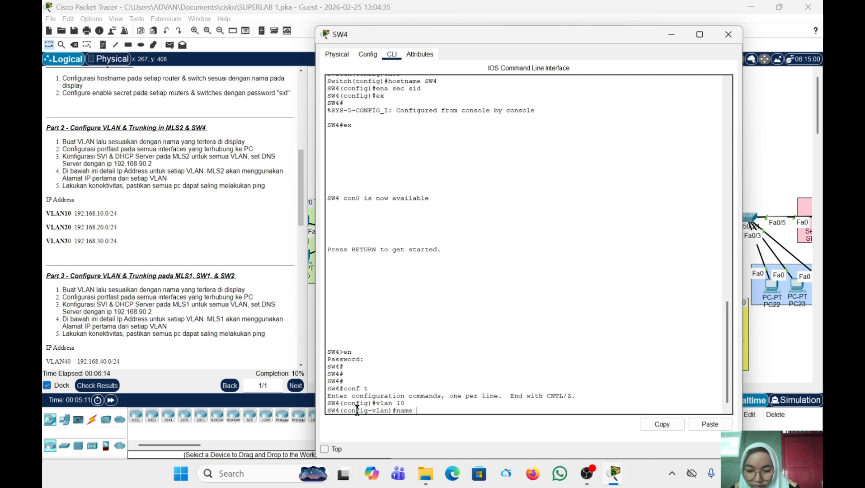
key(Caps_Lock)
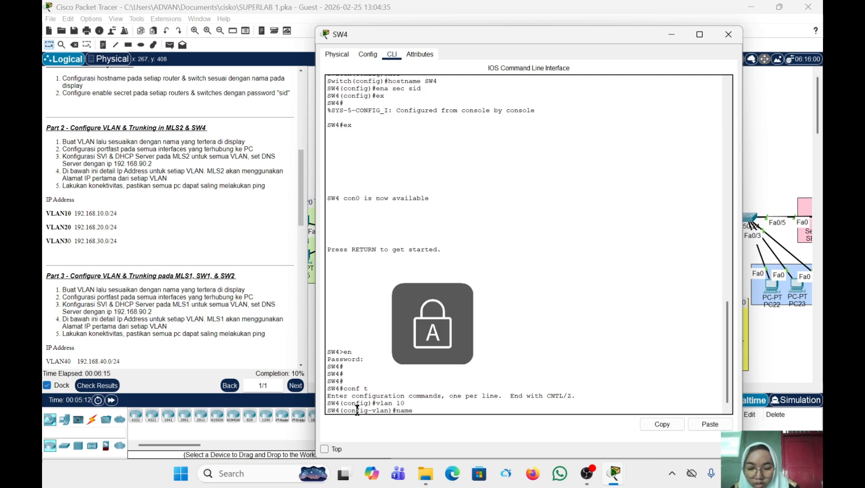
text(e VLAN )
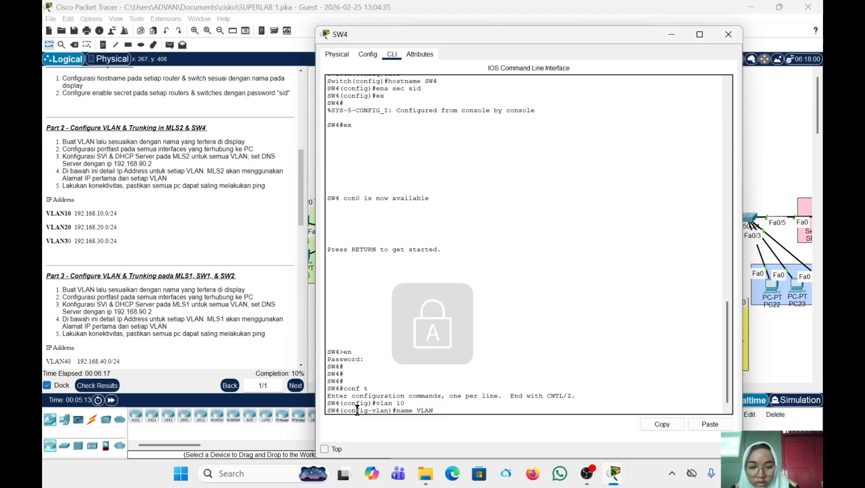
text(10)
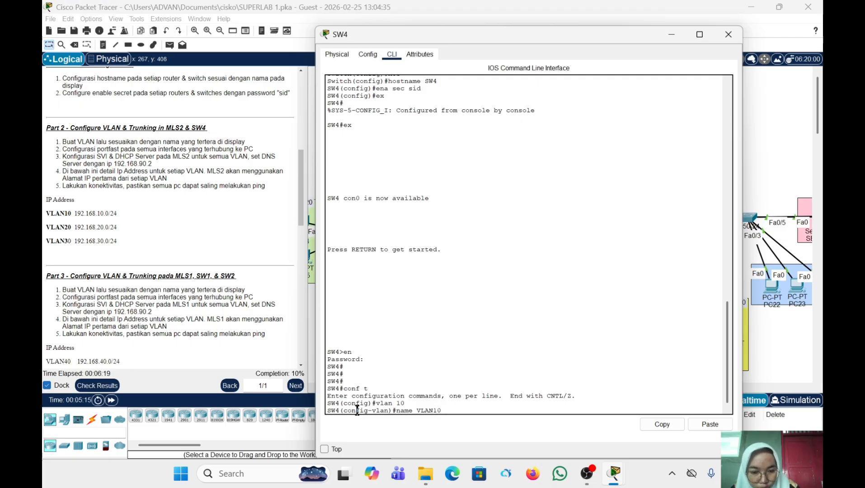
key(Return)
key(Caps_Lock)
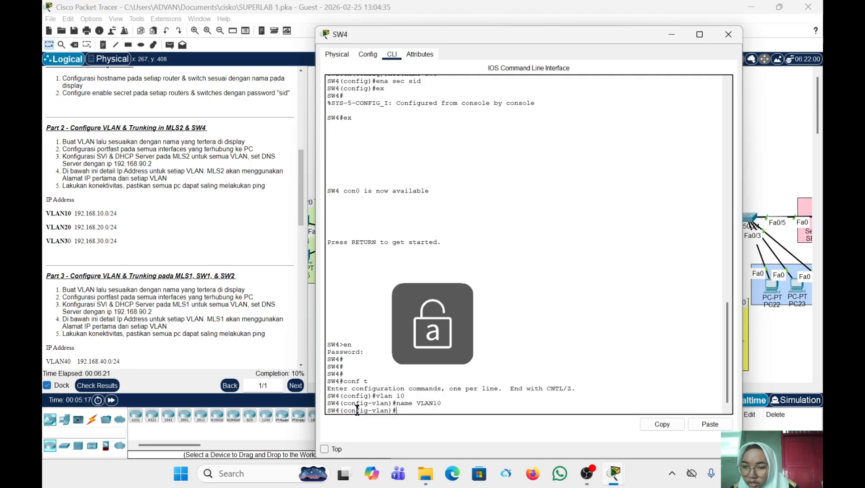
Create VLAN 20 named VLAN20 on SW4
text(vlam)
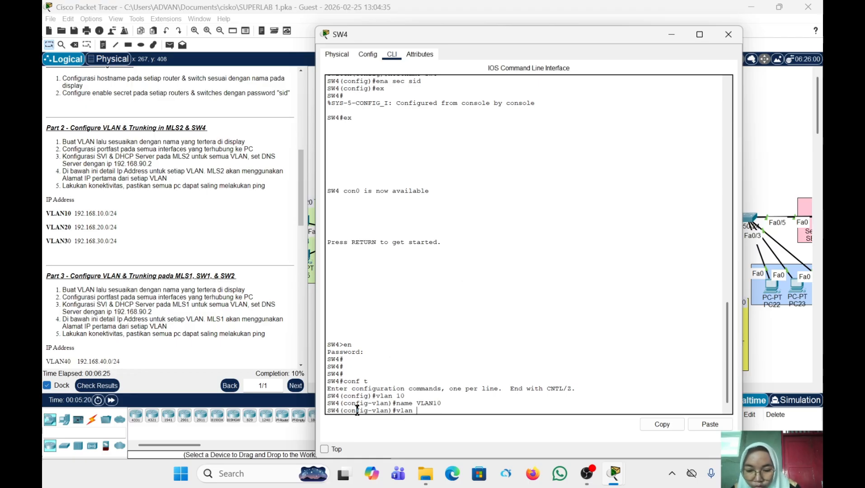
text( 20)
key(Return)
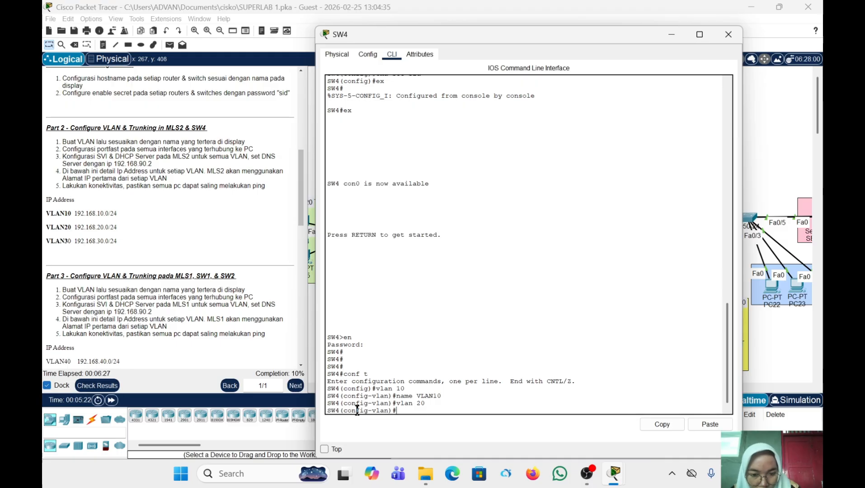
text(name VLAN10)
key(BackSpace)
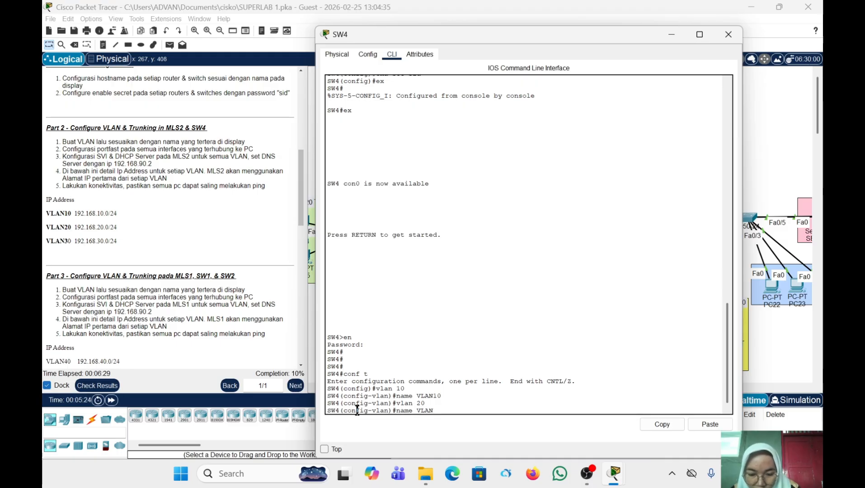
text(20)
key(Return)
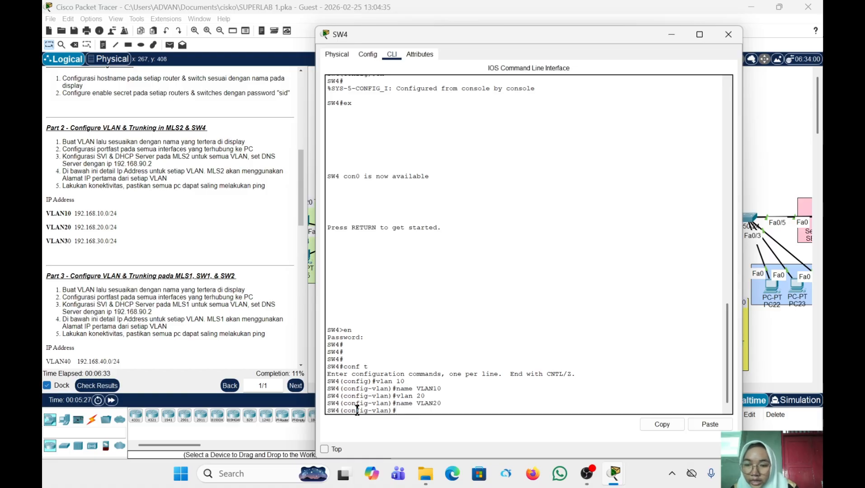
Create VLAN 30 named VLAN30 on SW4 and exit VLAN configuration
key(Up)
key(Up)
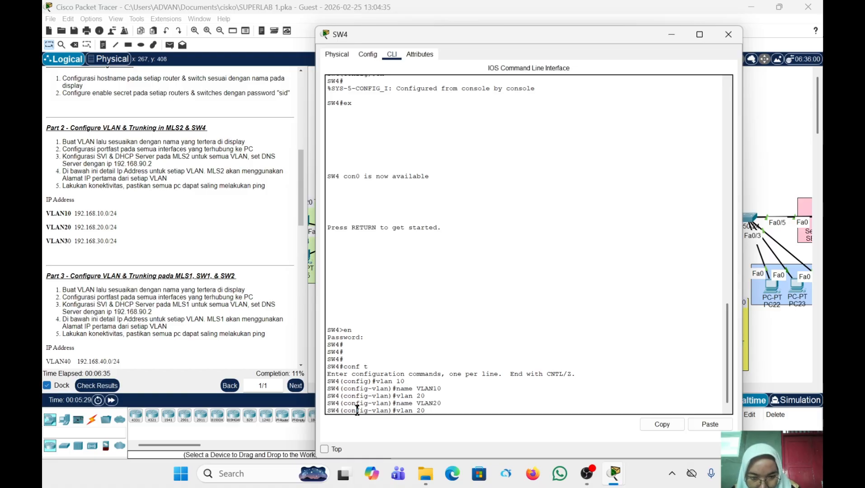
key(BackSpace)
text(0)
key(Return)
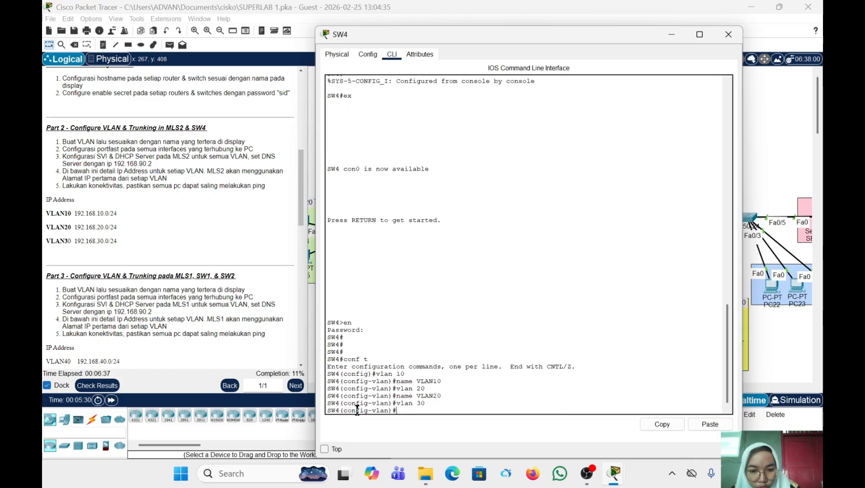
text(name VLAN20)
key(BackSpace)
key(BackSpace)
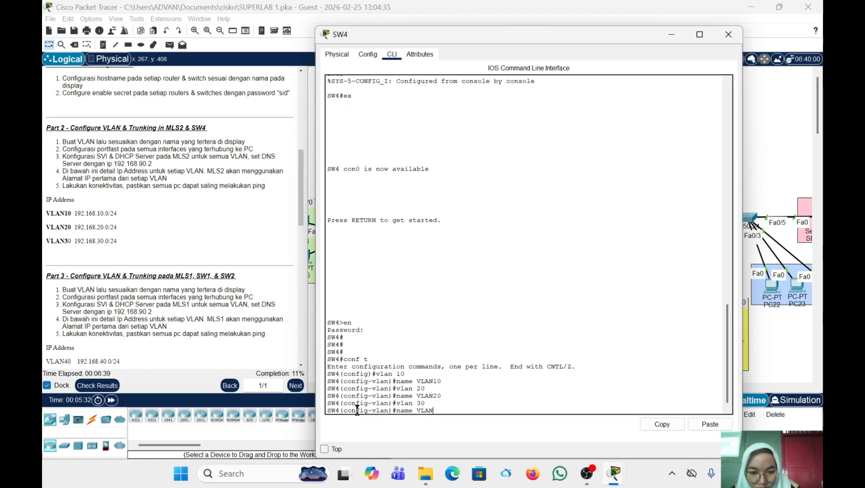
text(30)
key(Return)
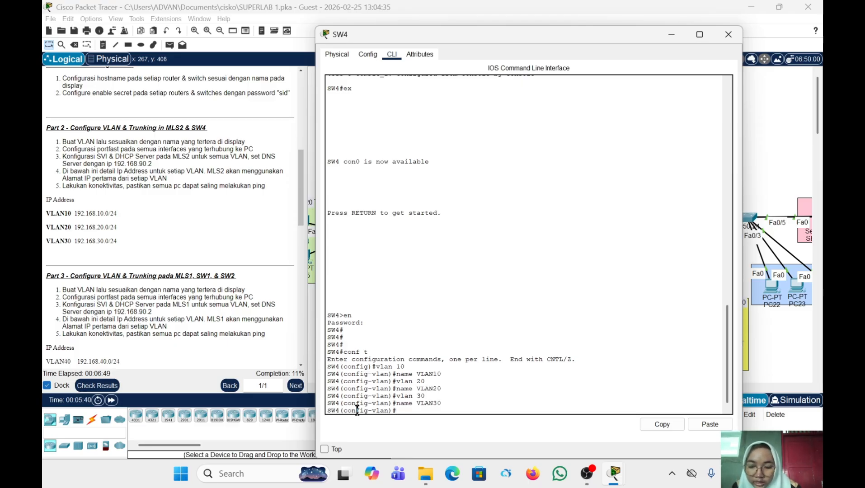
text(ex)
key(Return)
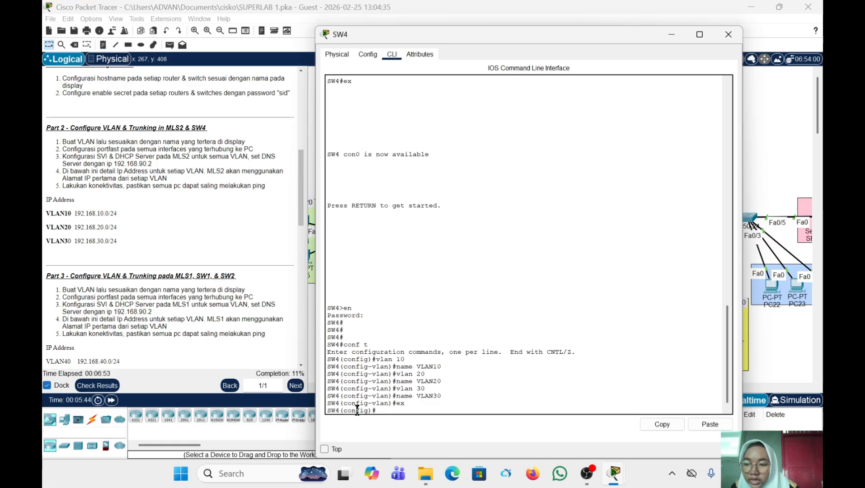
On interface range fa0/2-3, set switchport mode access, access VLAN 10, and spanning-tree portfast
text(in)
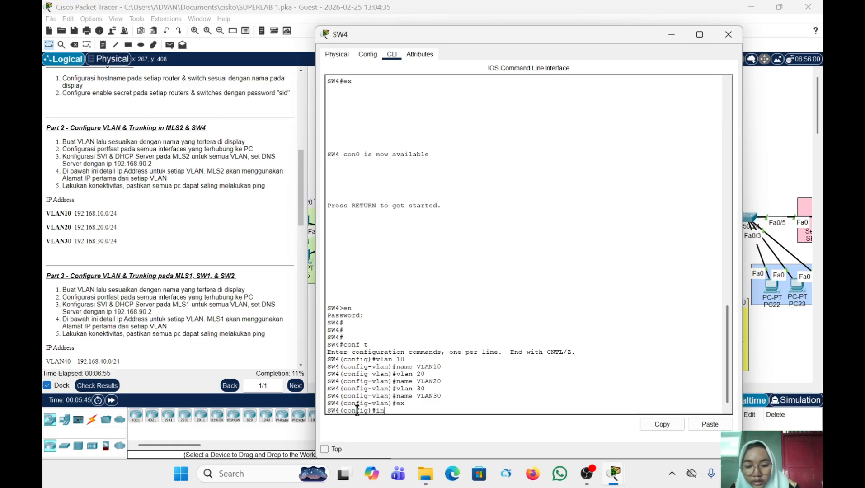
text(t range)
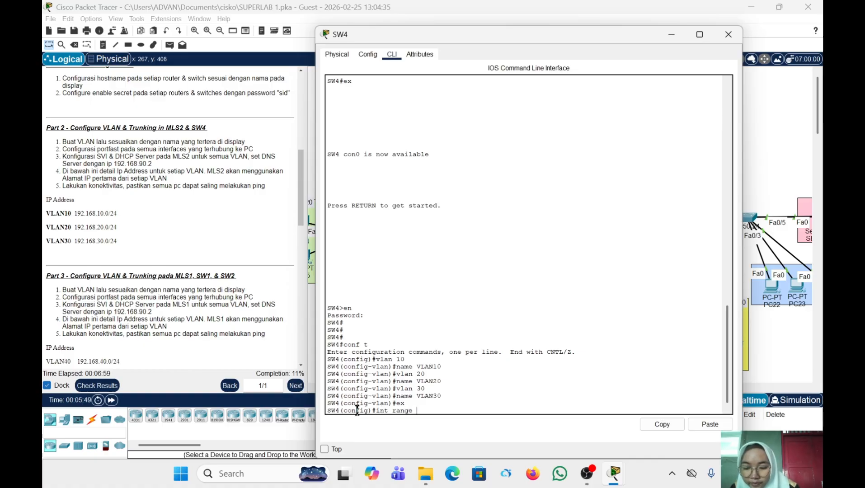
text( fa0/)
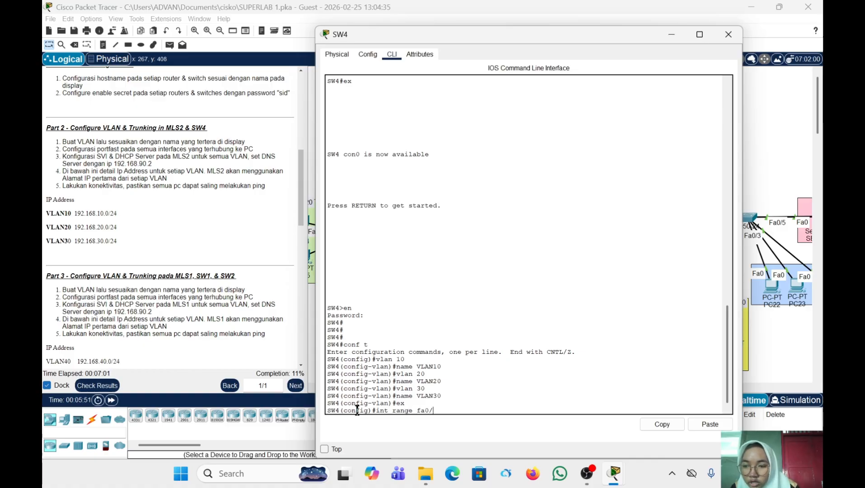
text(2-3)
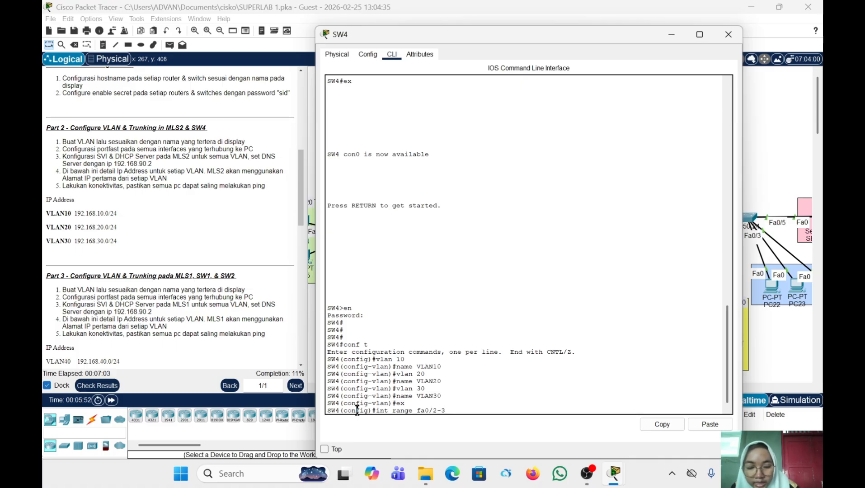
key(Return)
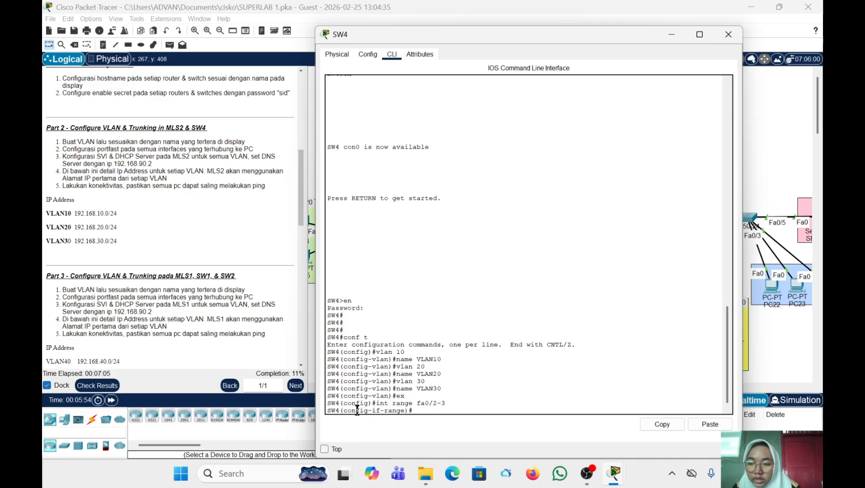
text(sw m a)
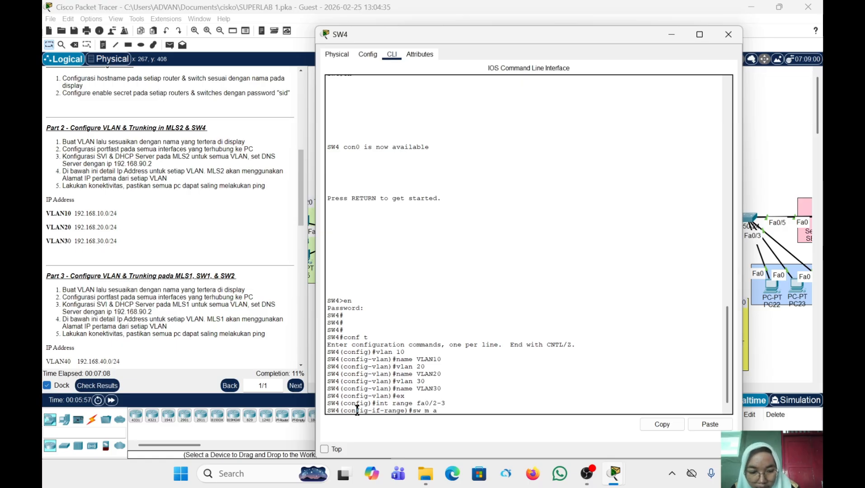
key(Return)
text(sw)
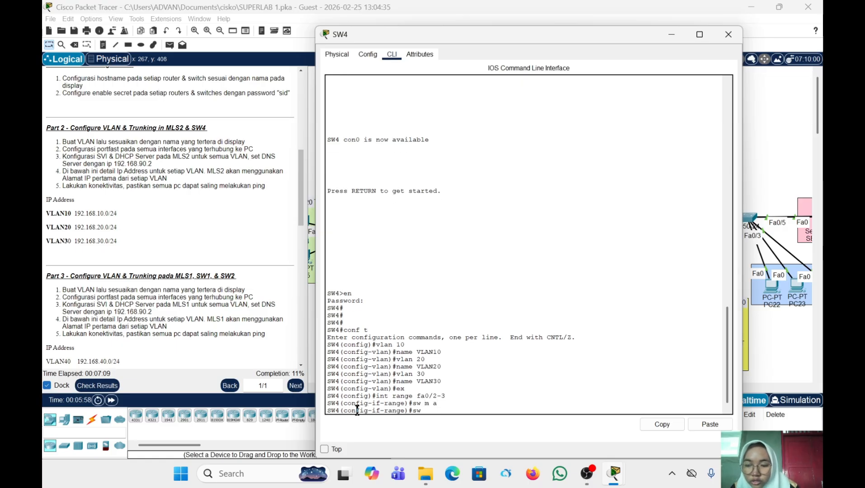
text( a)
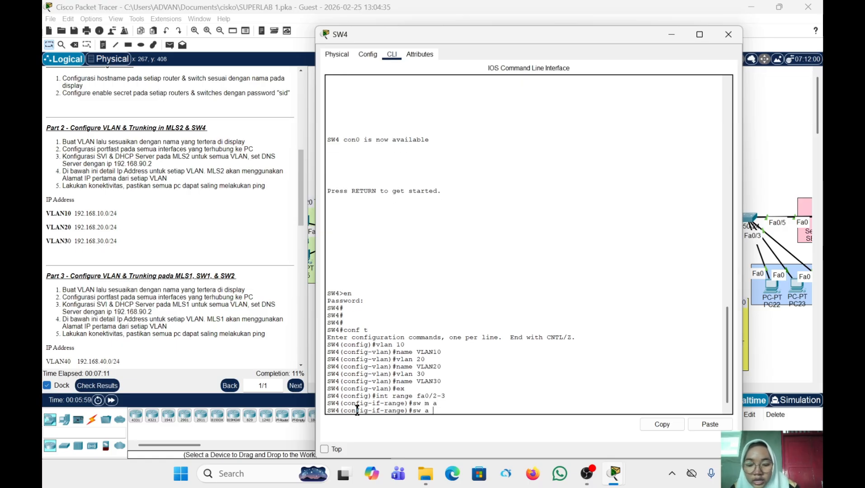
text( vlan)
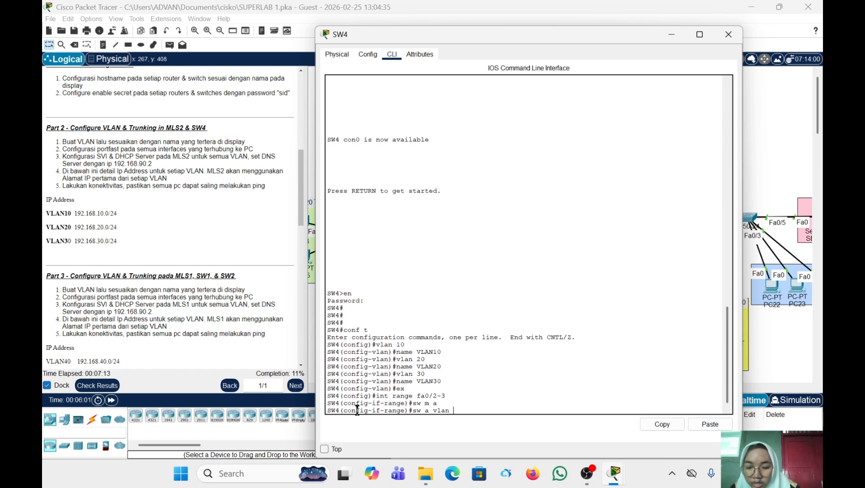
text( 10)
key(Return)
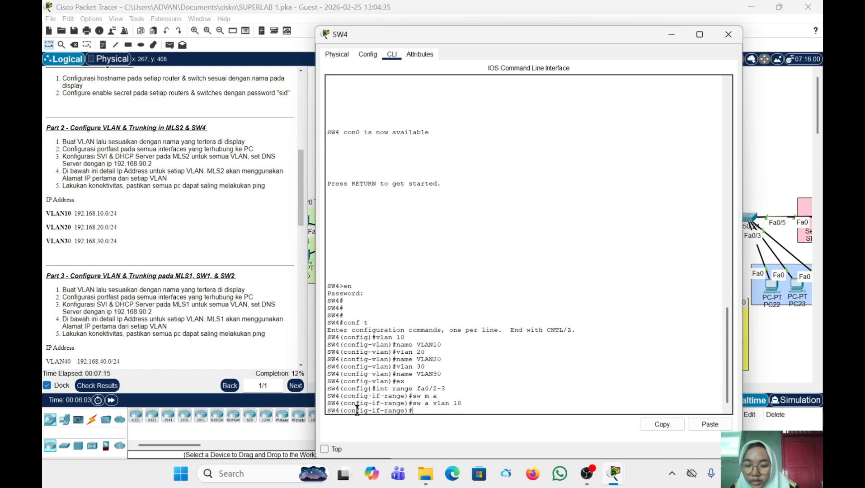
text(span)
key(Tab)
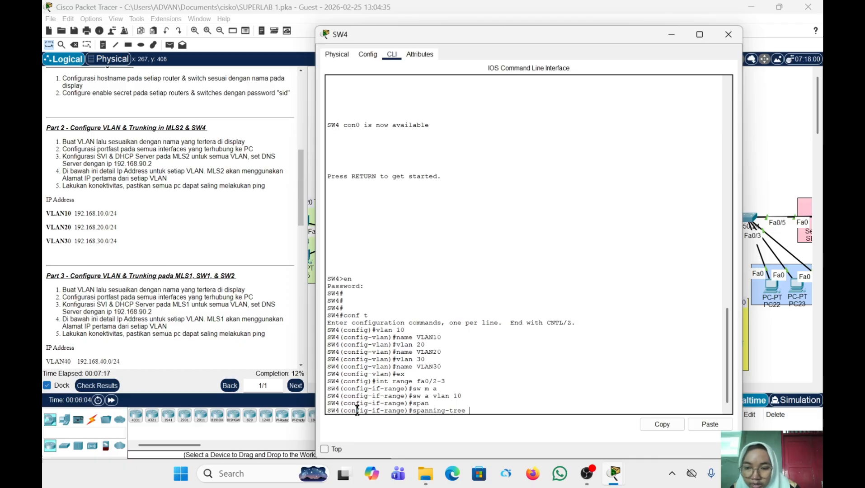
text(po)
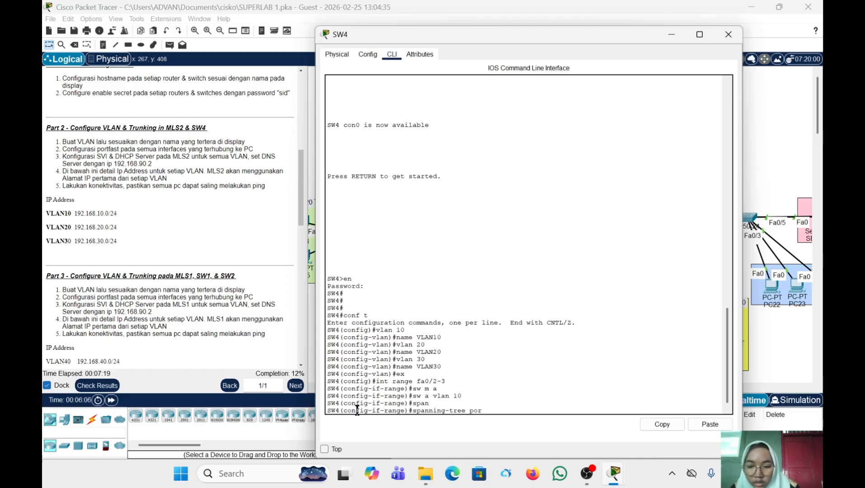
text(r)
key(Tab)
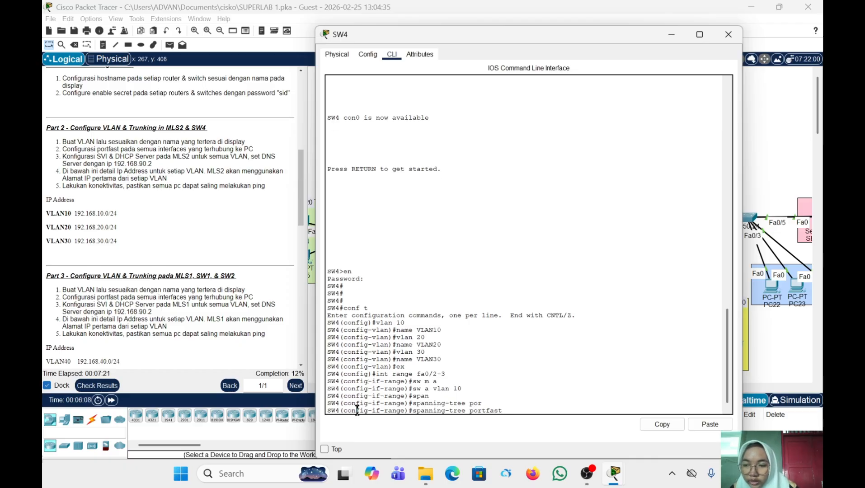
key(Return)
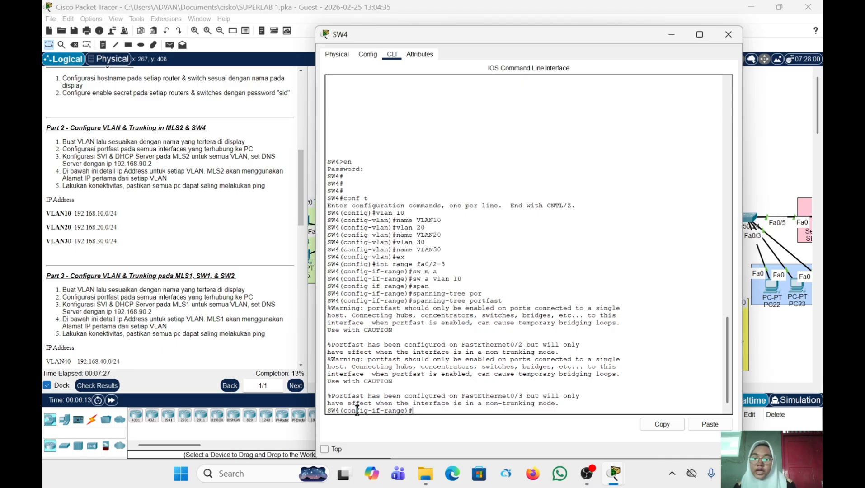
On interface range fa0/4-5, set switchport mode access, access VLAN 20, and spanning-tree portfast
text(ex)
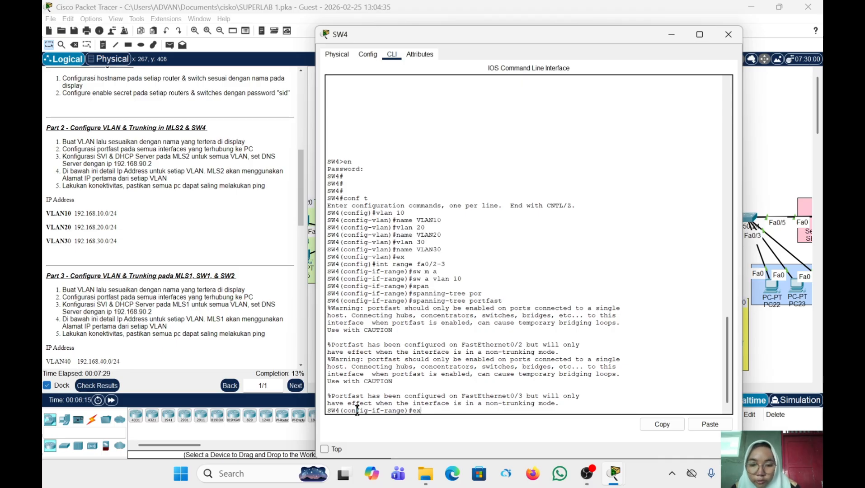
key(Return)
text(int range)
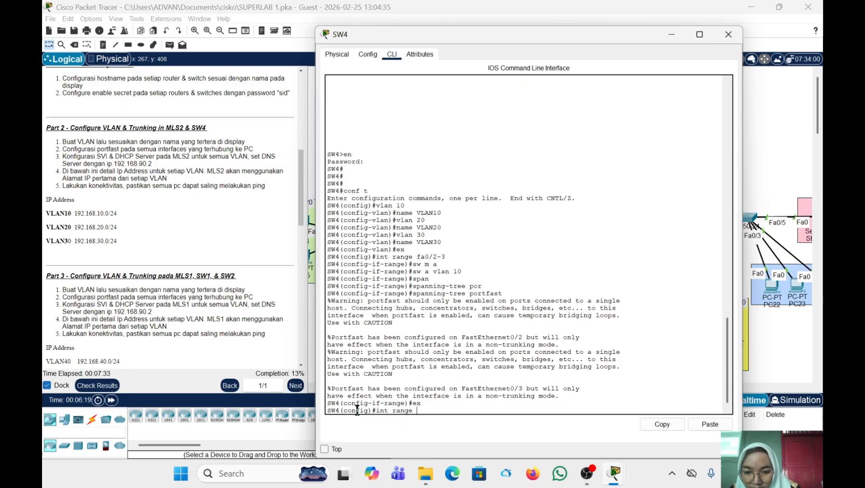
text( fa0)
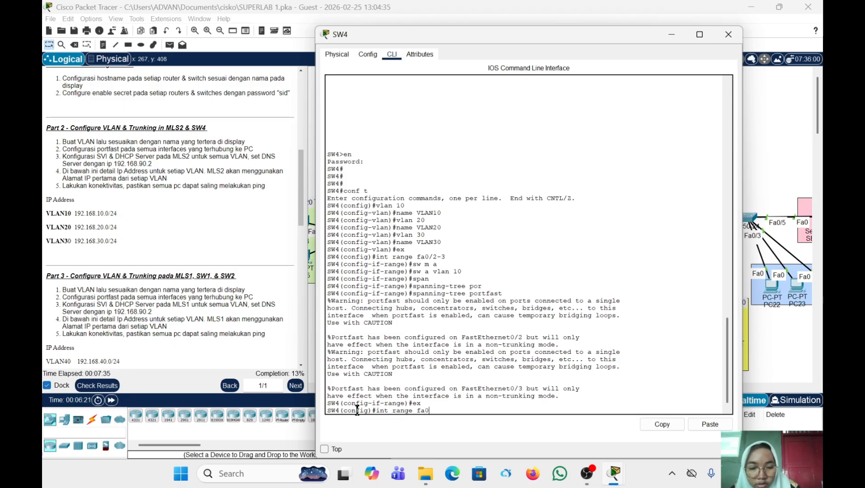
text(/4-5)
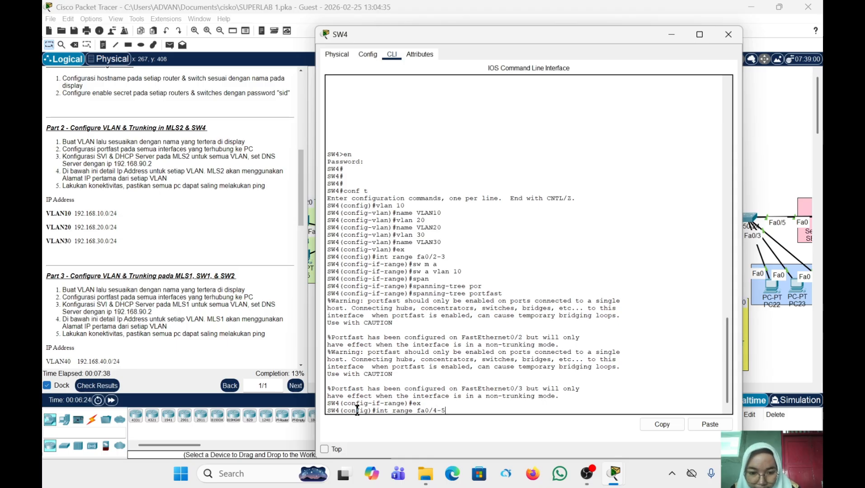
key(Return)
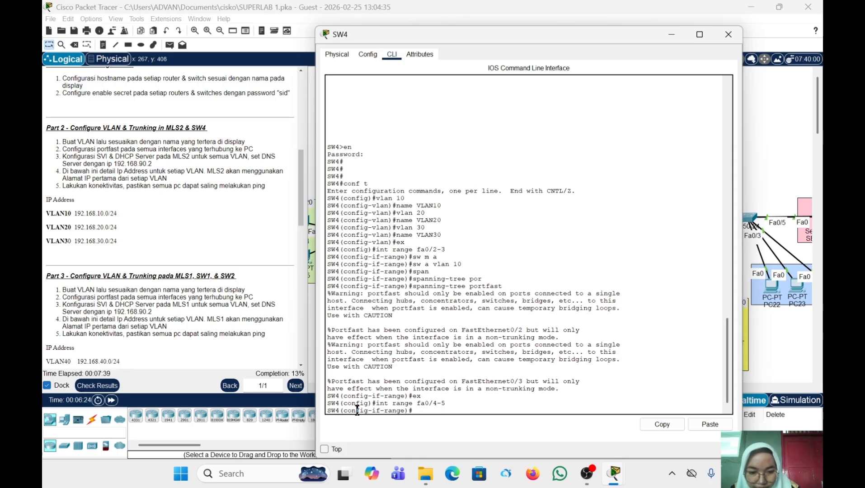
text(sw)
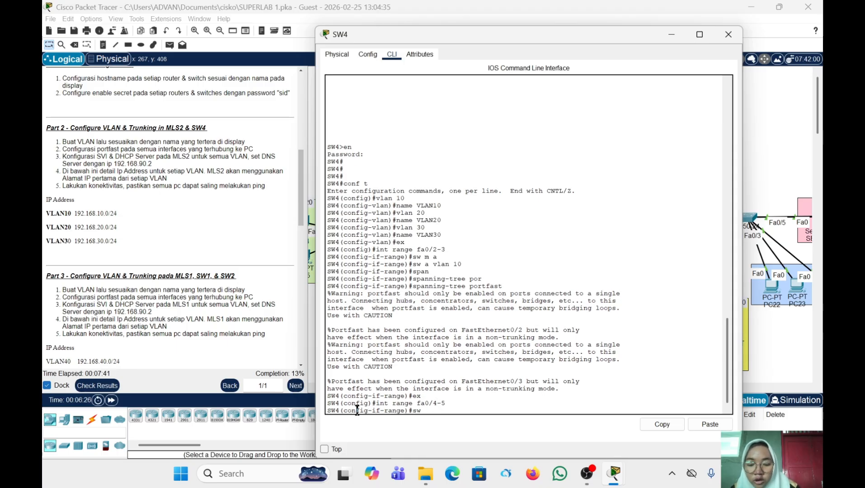
text( m a)
key(Return)
text(s)
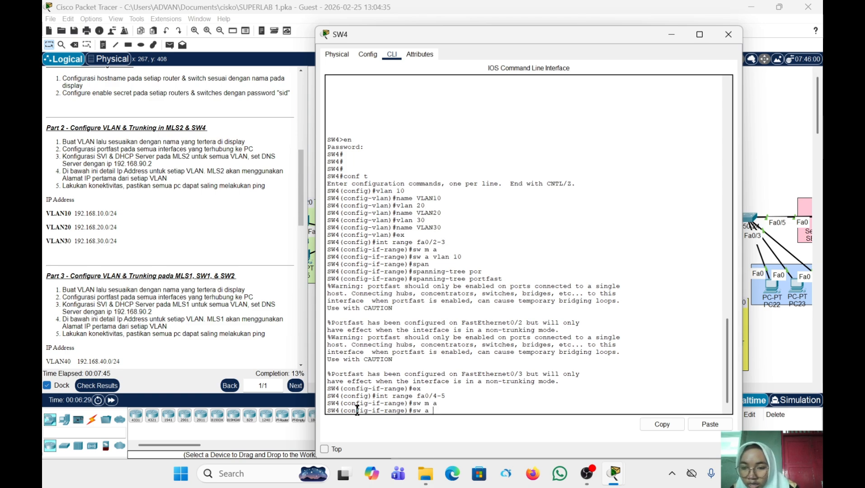
text(w a vl)
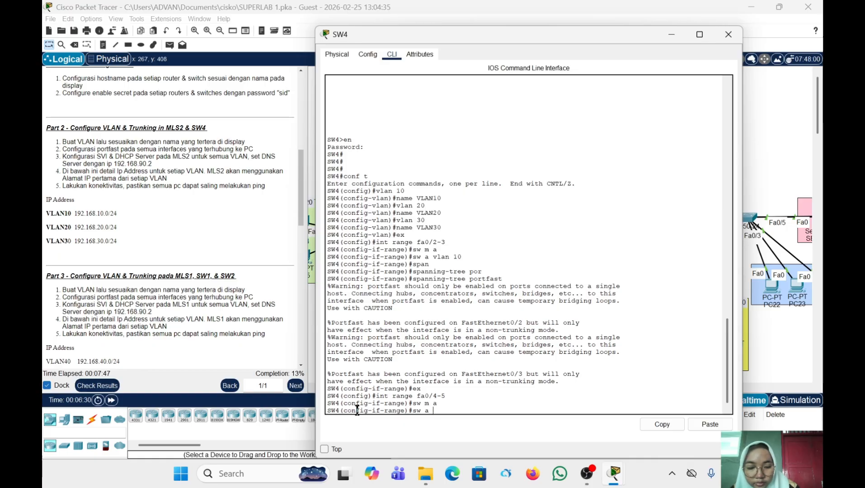
text(an )
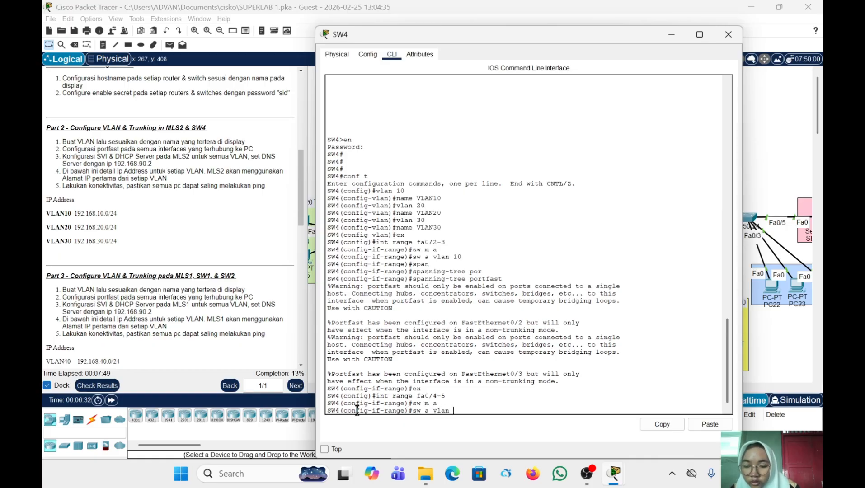
text(20)
key(Return)
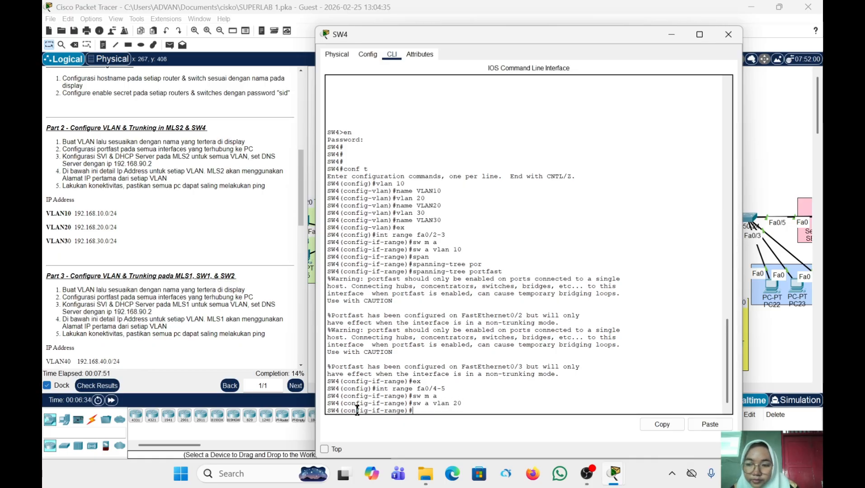
text(spa)
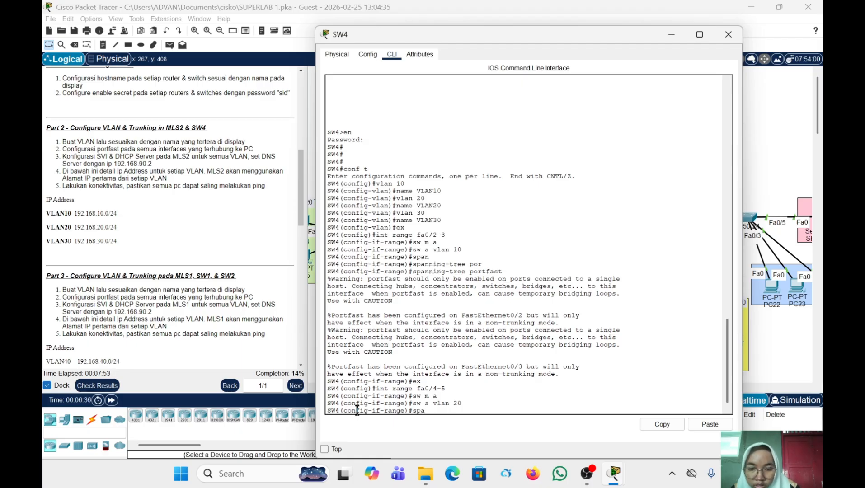
text( po)
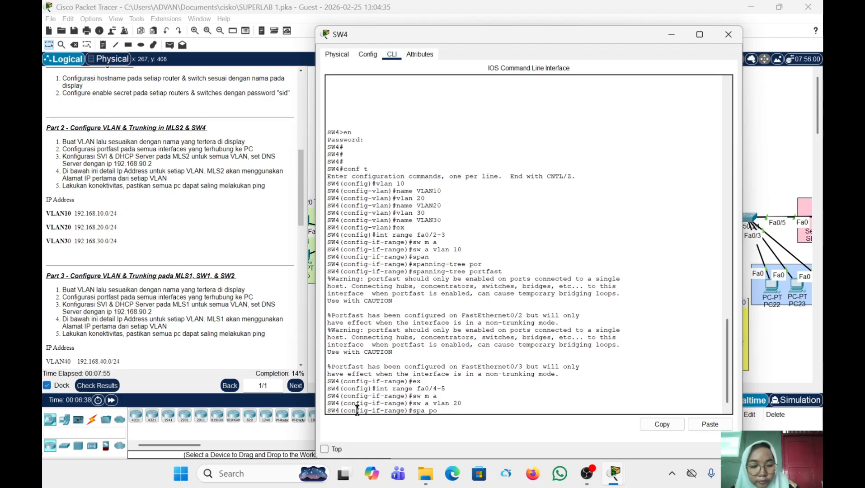
key(Return)
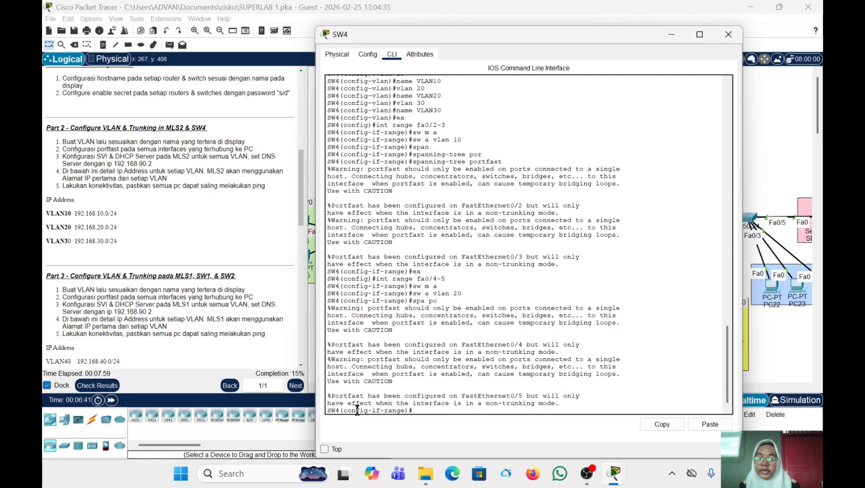
On interface range fa0/6-7, set switchport mode access, access VLAN 30, and spanning-tree portfast
text(ex)
key(Return)
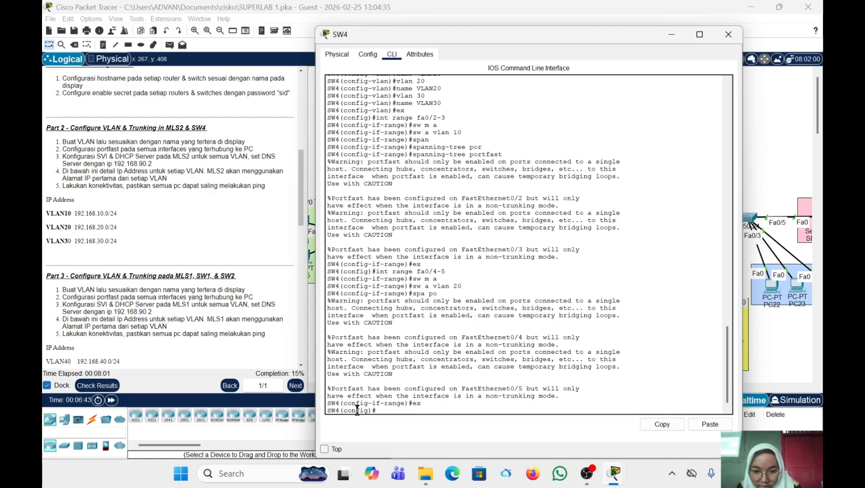
text(int)
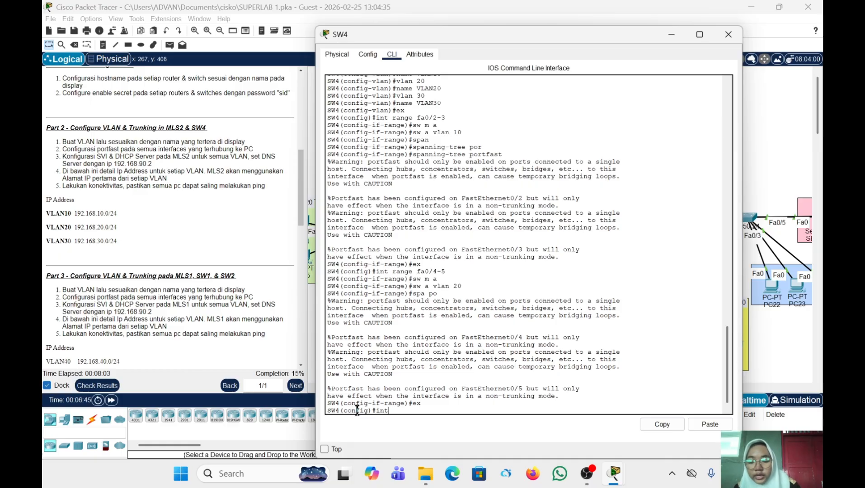
text( range)
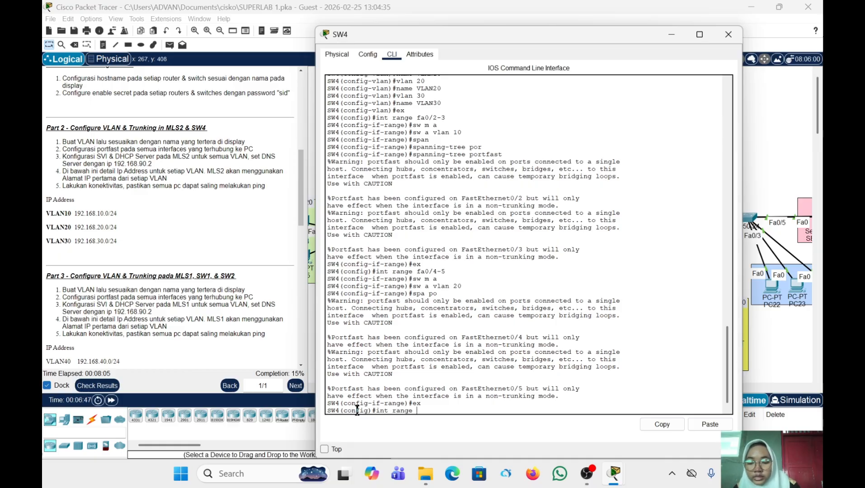
text( fa0/)
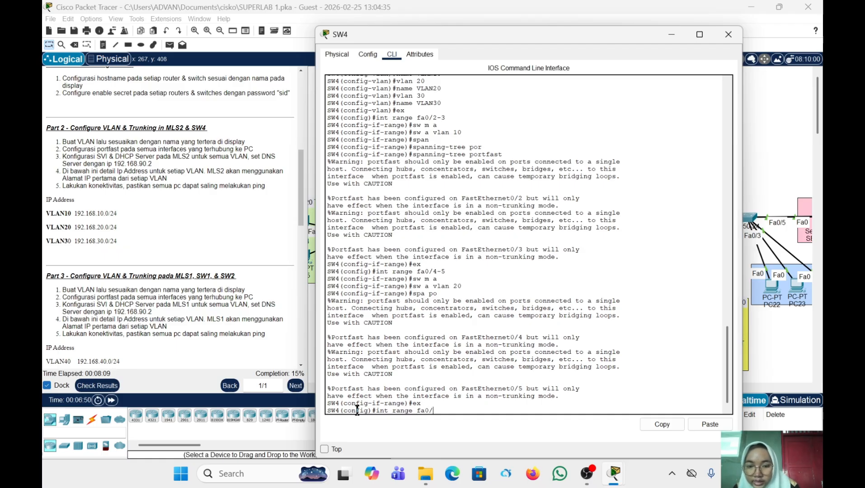
text(6-)
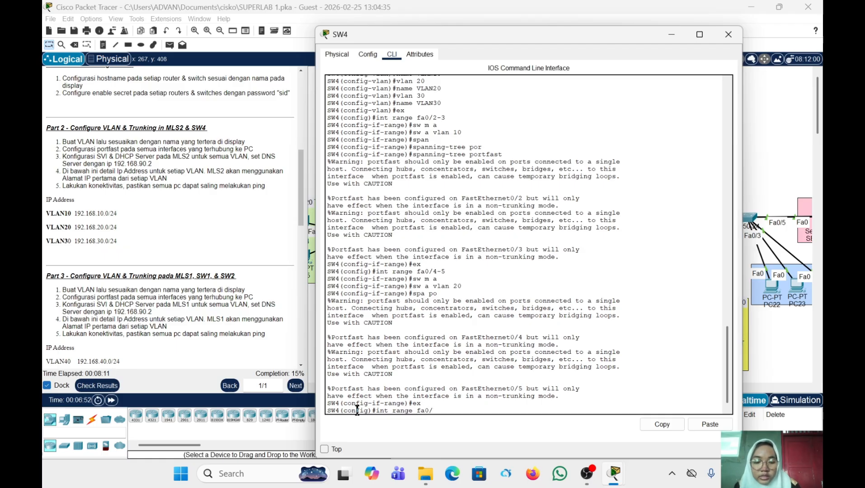
text(7)
key(Return)
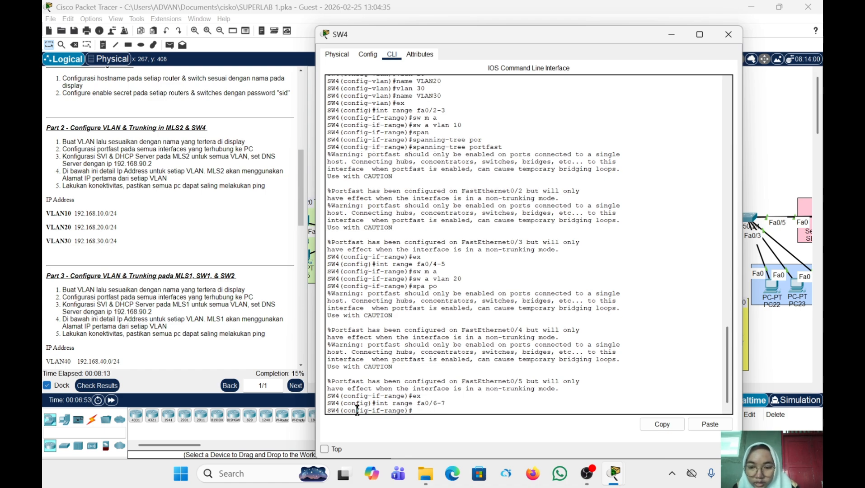
text(sw)
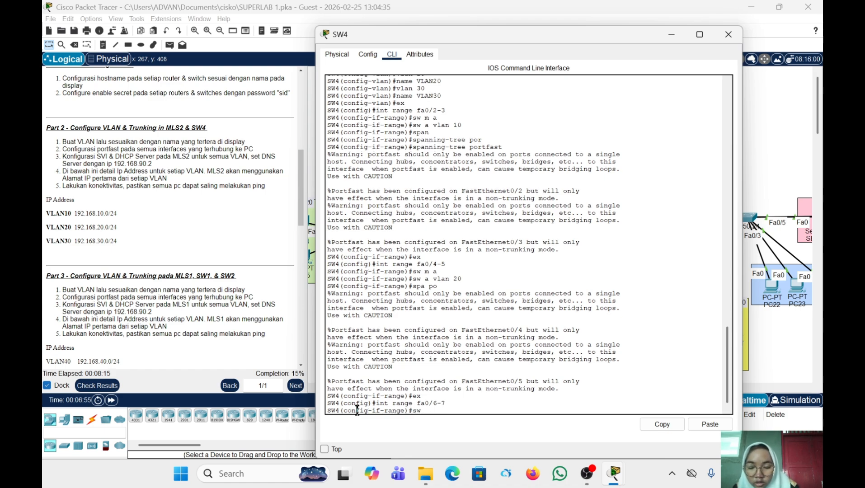
text( ma)
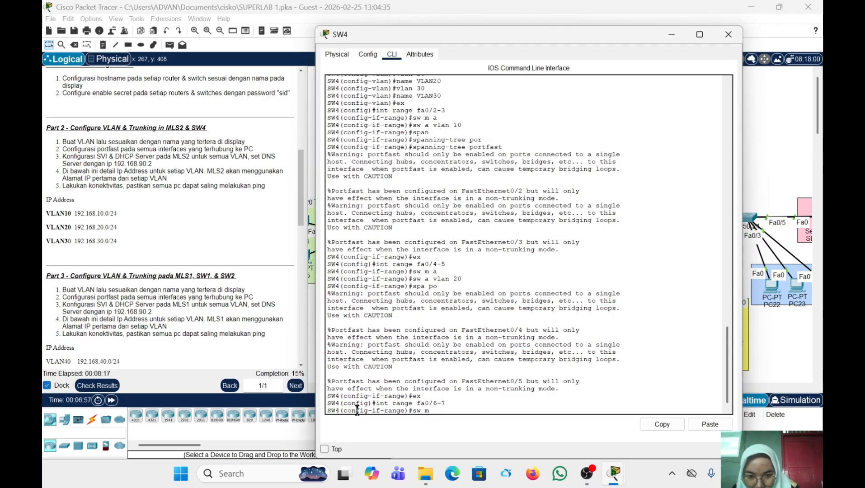
key(BackSpace)
text(a)
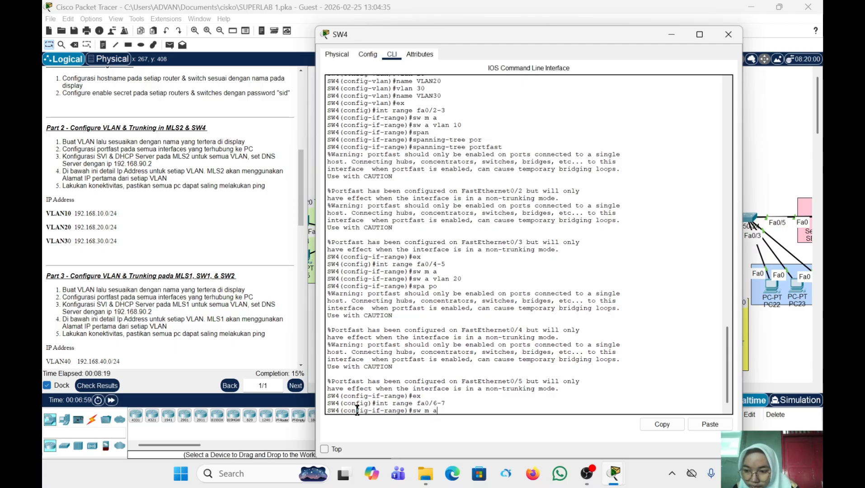
key(Return)
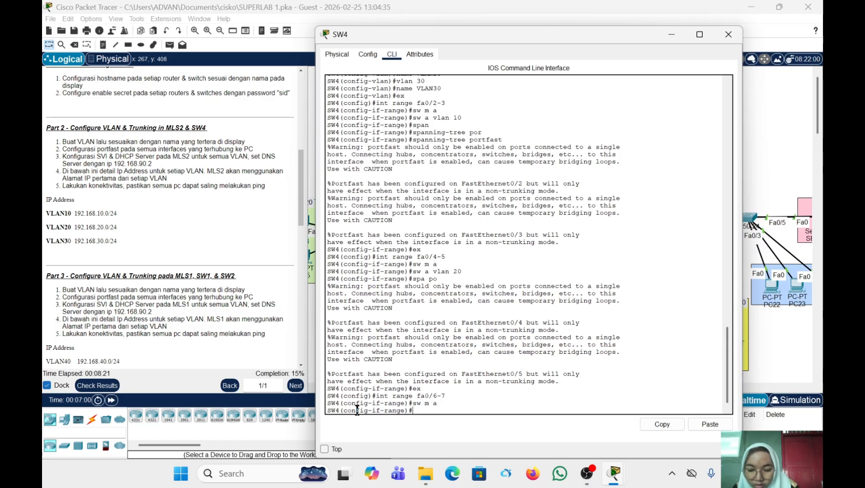
text(sw a)
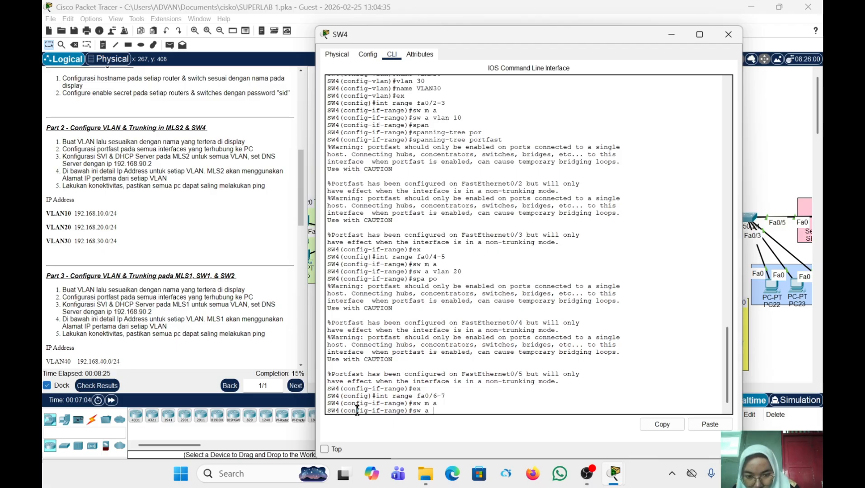
text( vlan)
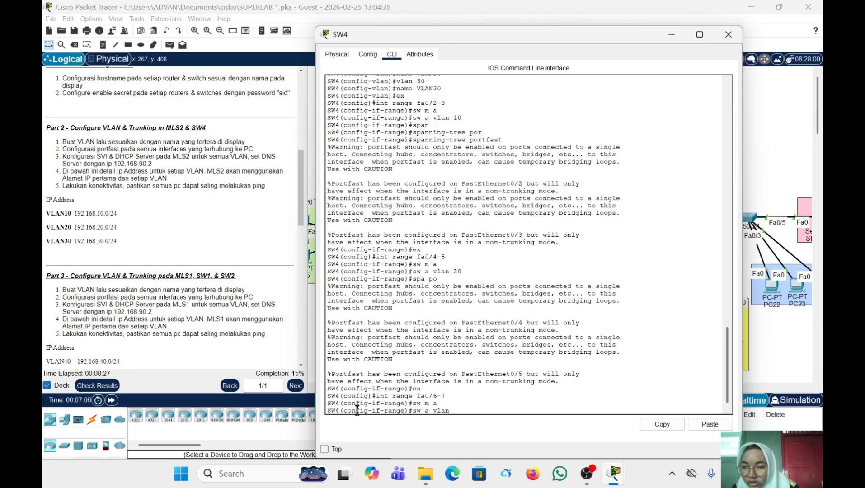
text( 30)
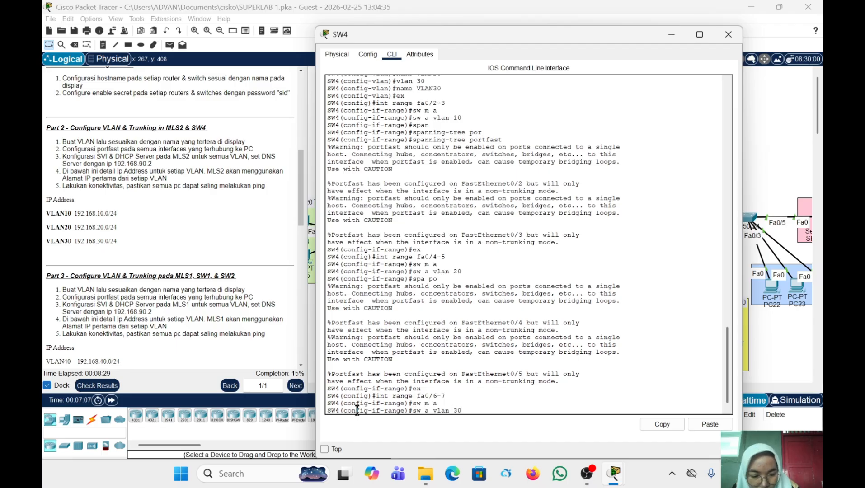
key(Return)
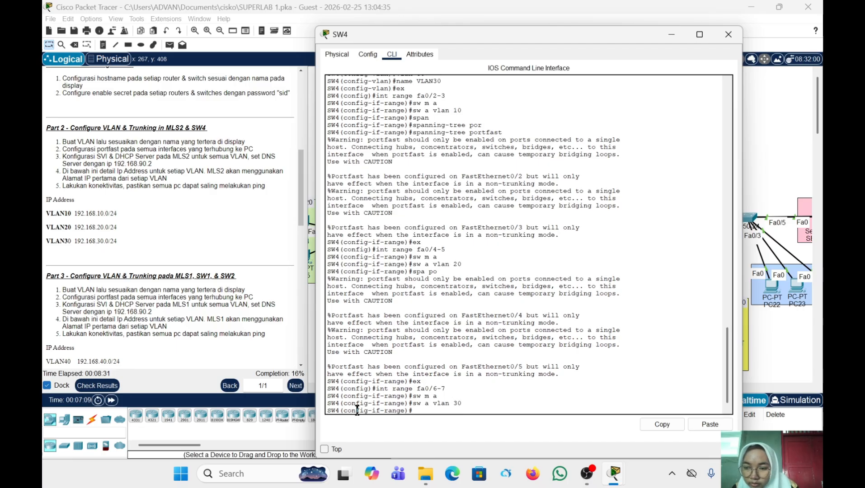
text(spa po)
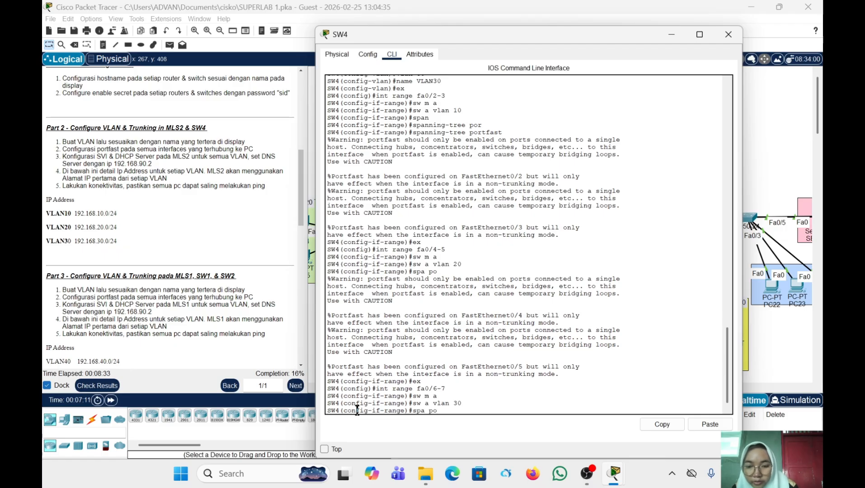
key(Return)
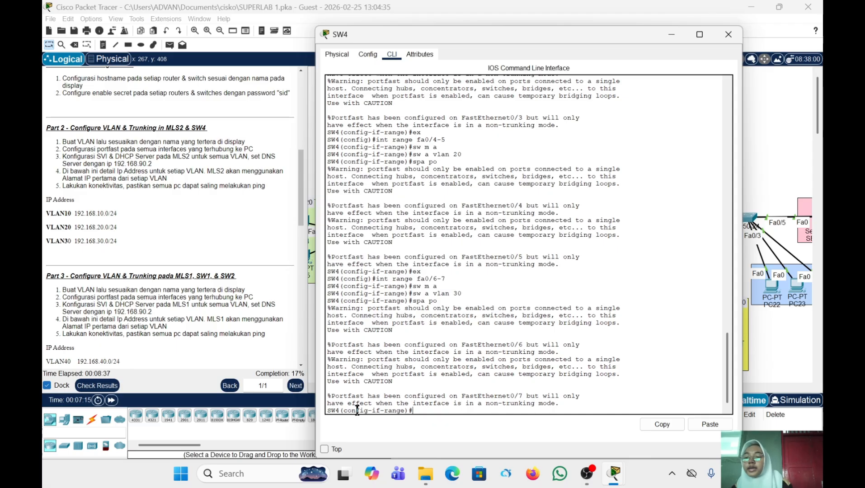
Switch from SW4's window to MLS2's CLI with a fresh configuration prompt
click(726, 33)
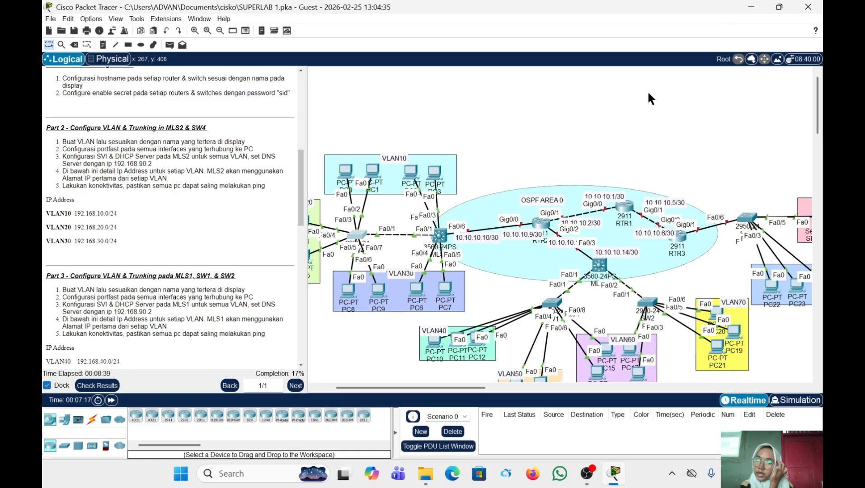
click(440, 235)
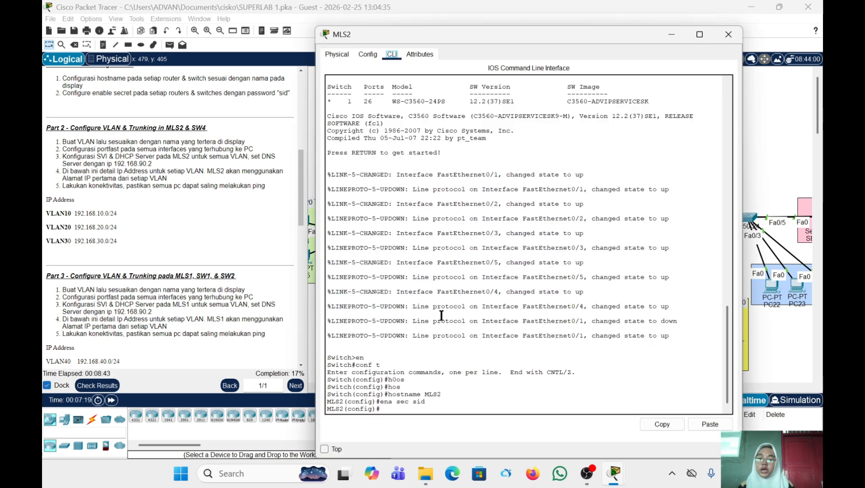
click(398, 405)
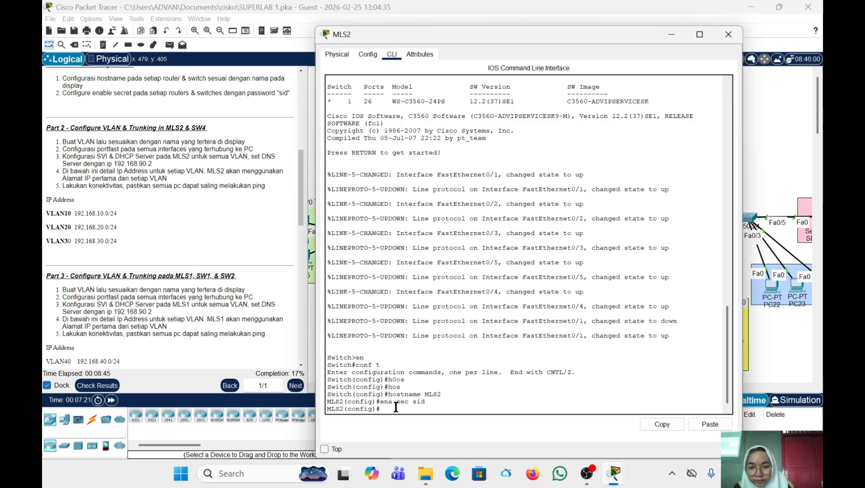
key(Return)
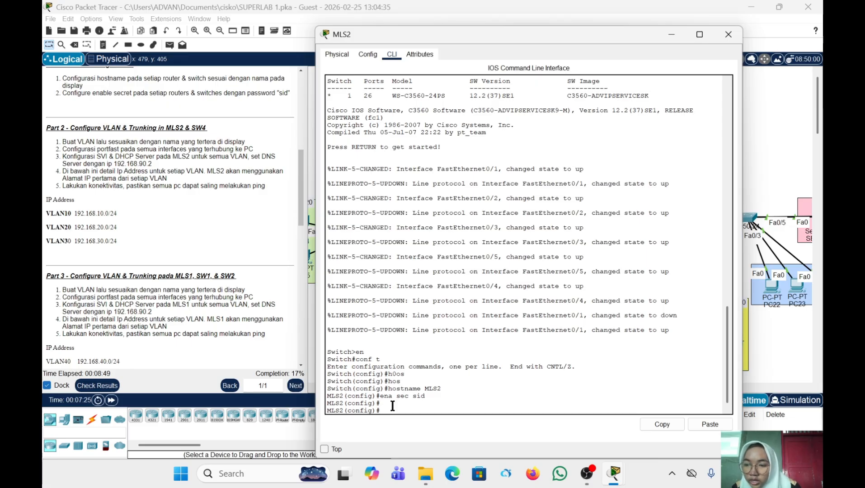
Create VLAN 10 named VLAN10 on MLS2
text(vlan 10)
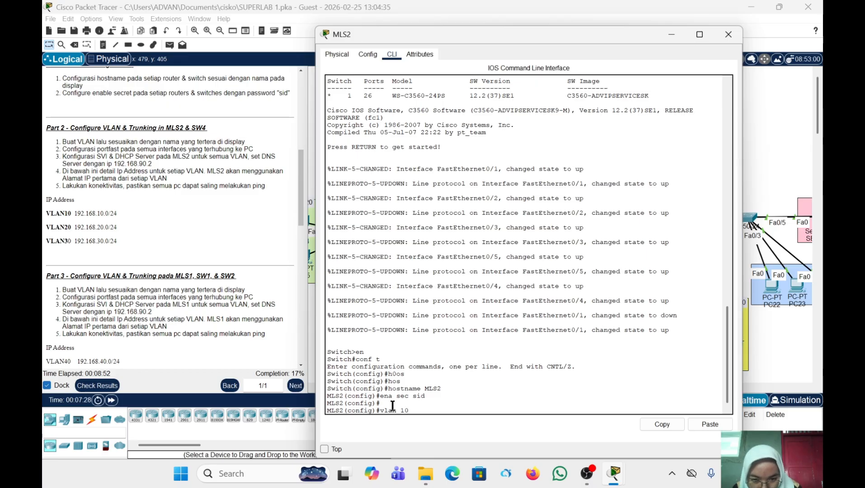
key(Return)
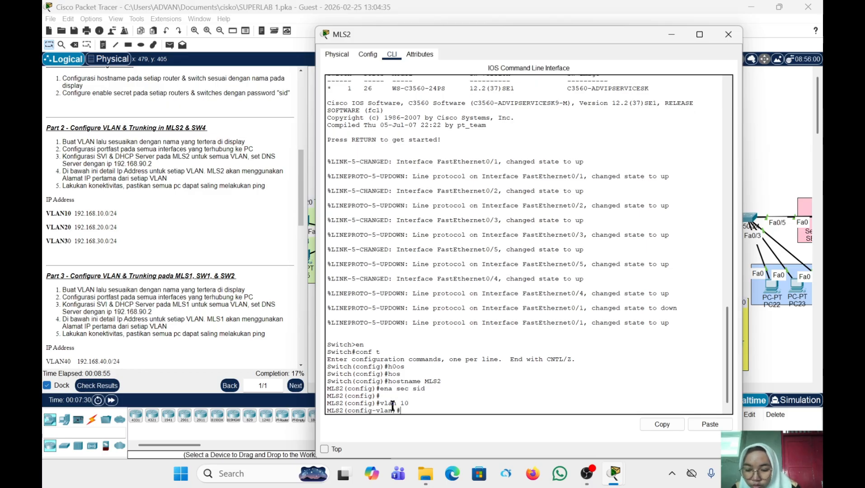
text(bna)
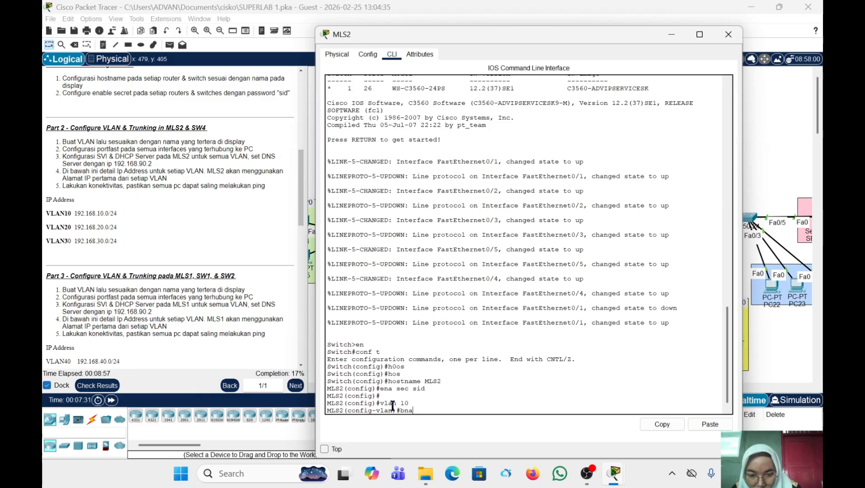
key(BackSpace)
key(BackSpace)
text(name)
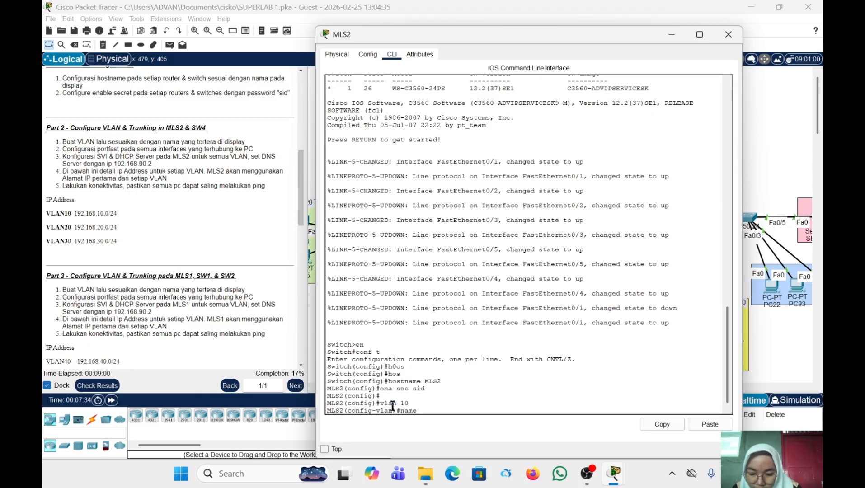
key(Caps_Lock)
text(V)
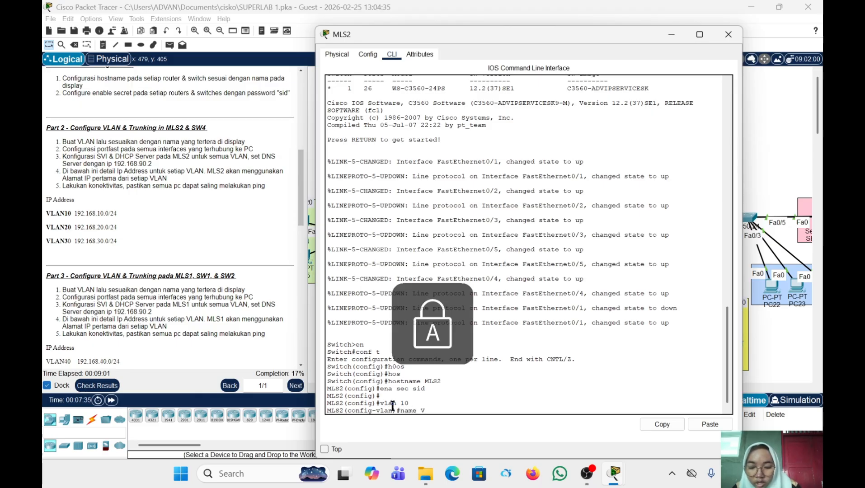
text(LAN)
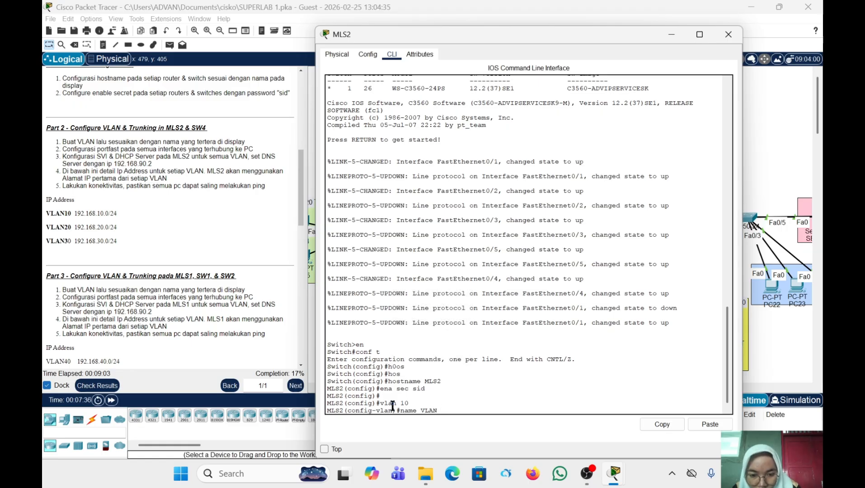
text(10)
key(Return)
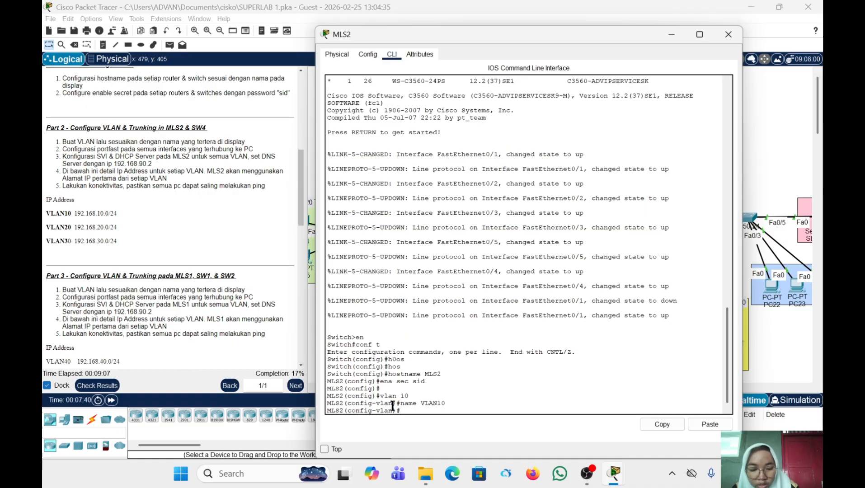
Create VLAN 20 named VLAN20 on MLS2
text(vlan 10)
key(BackSpace)
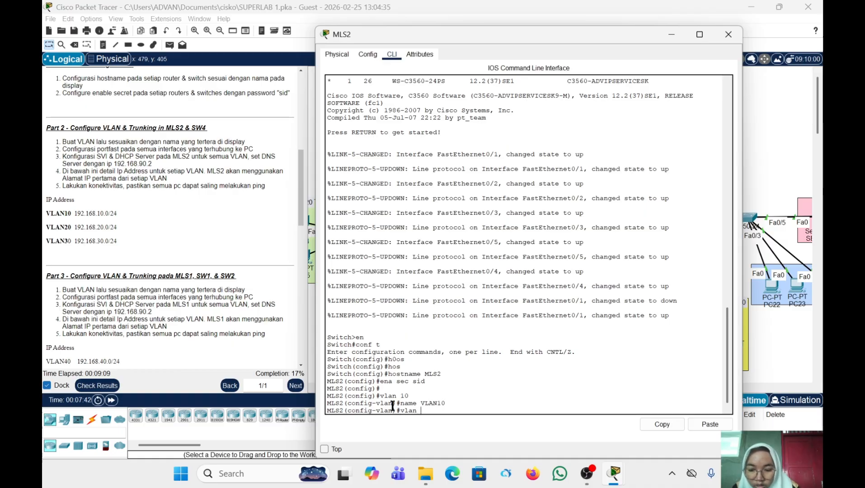
text(20)
key(Return)
text(name VLAN)
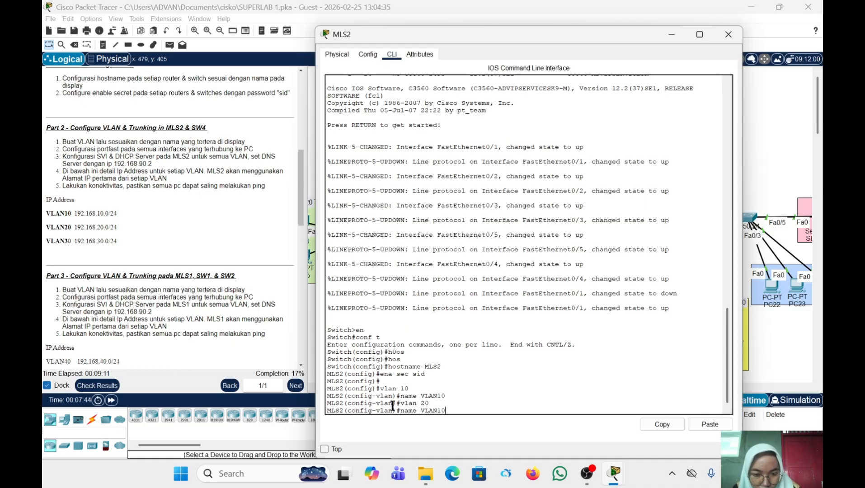
text(20)
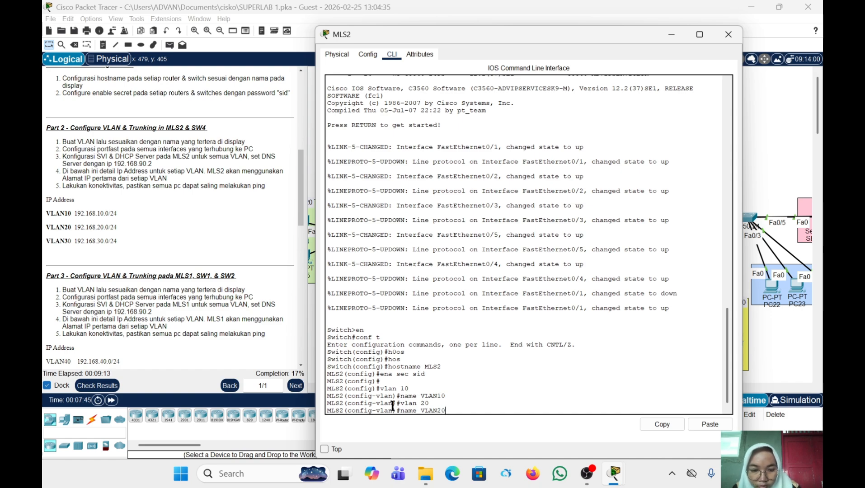
key(Return)
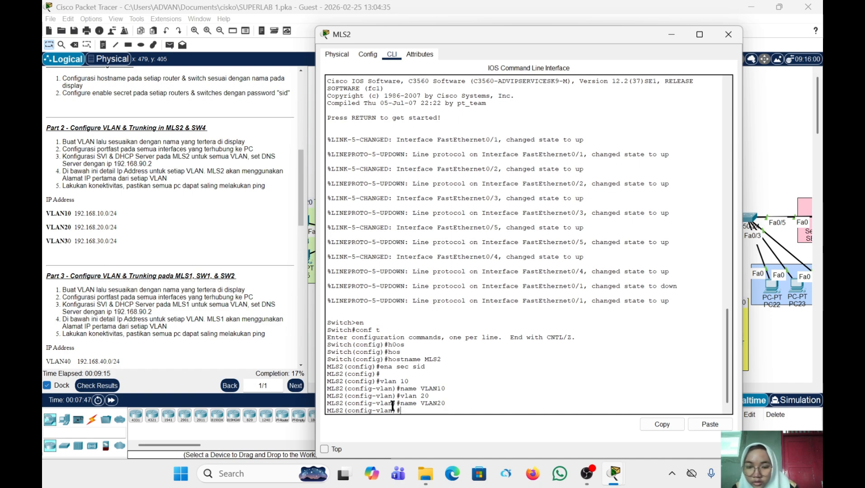
Create VLAN 30 named VLAN30 on MLS2 and exit back to global configuration
key(Up)
key(Up)
key(BackSpace)
key(BackSpace)
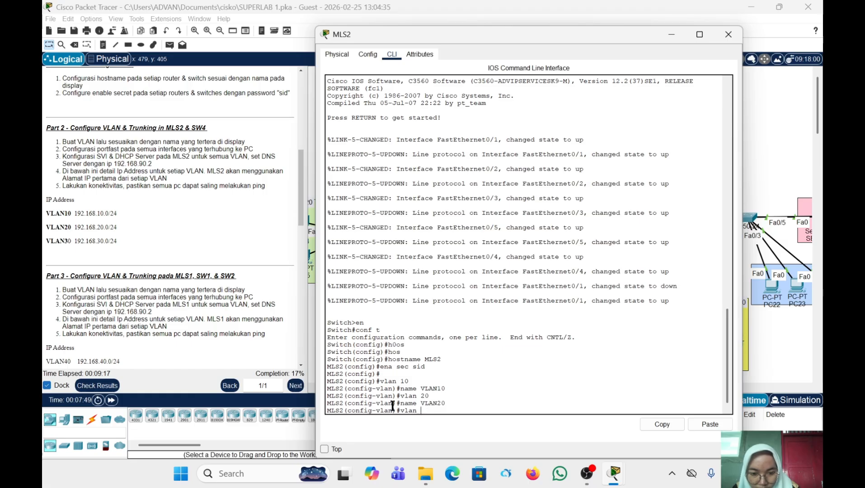
text(30)
key(Return)
key(Up)
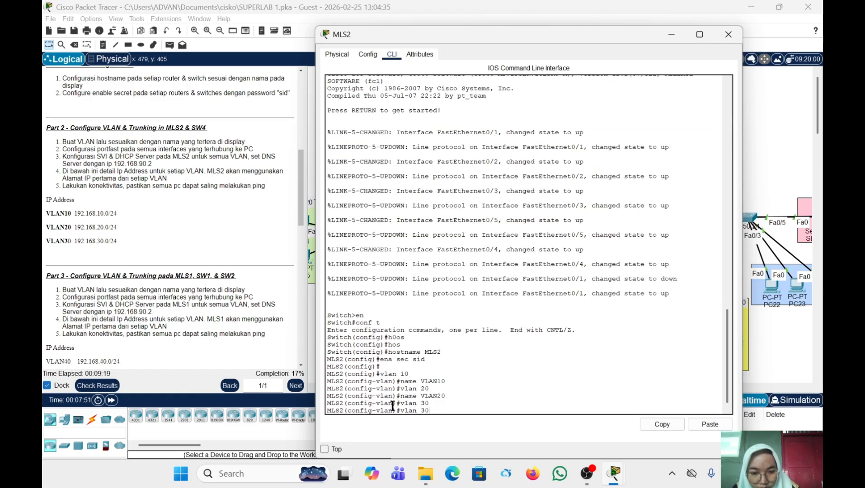
key(Up)
key(BackSpace)
key(BackSpace)
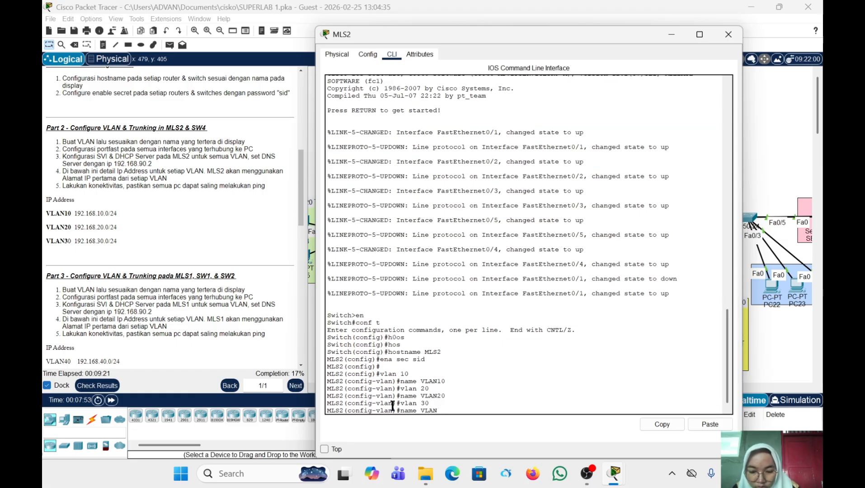
text(30)
key(Return)
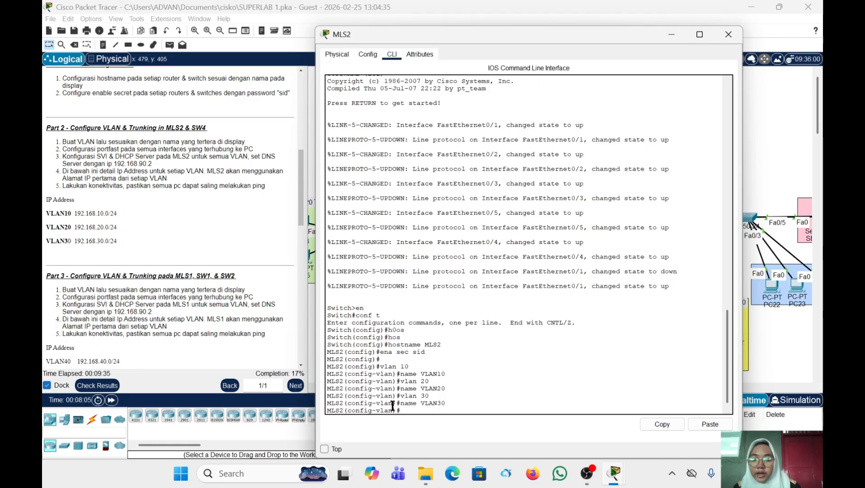
text(EX)
key(Return)
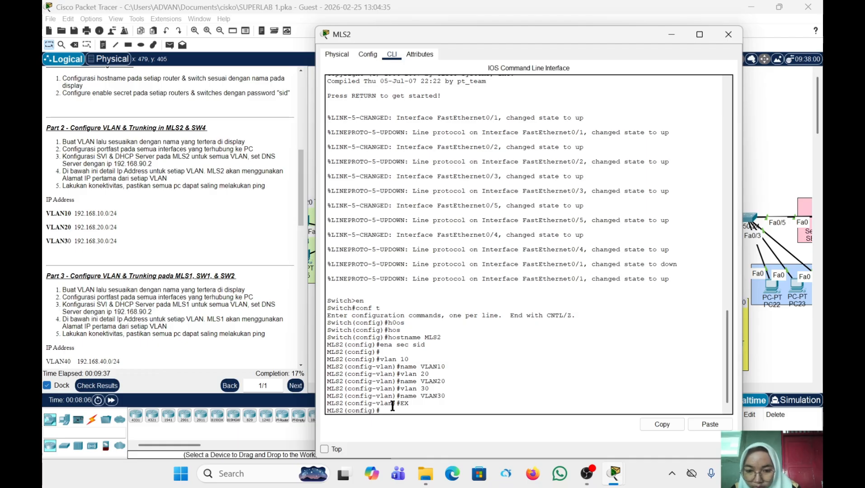
key(Caps_Lock)
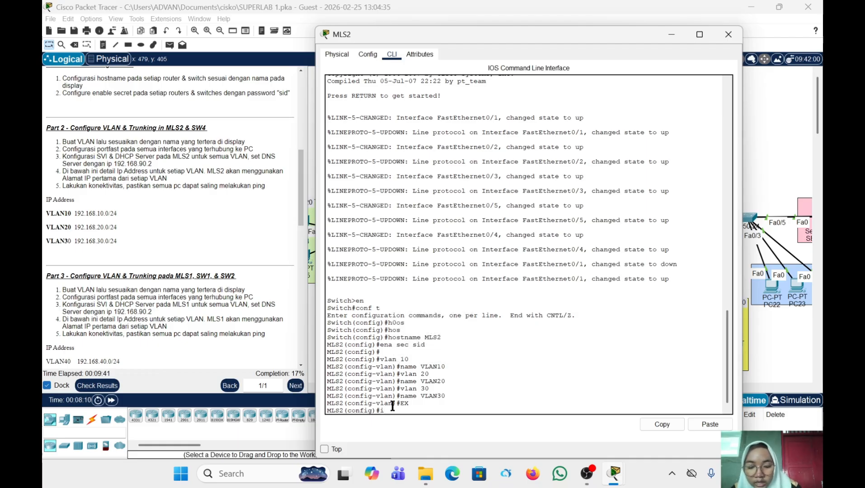
Make MLS2 ports Fa0/2-3 PortFast access ports in VLAN 10
text(int range)
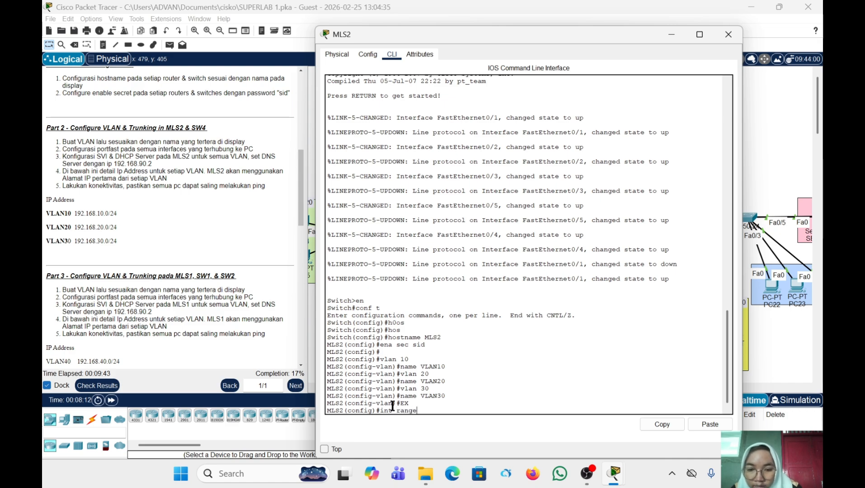
text( fa0)
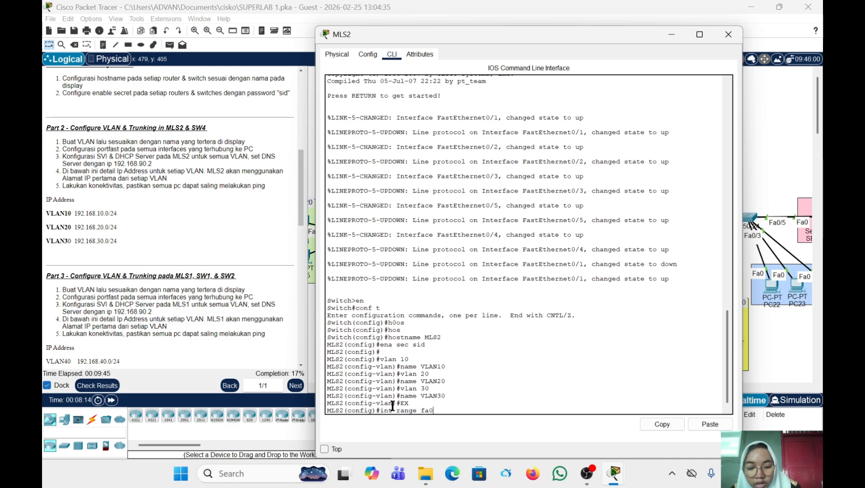
text(/2-3)
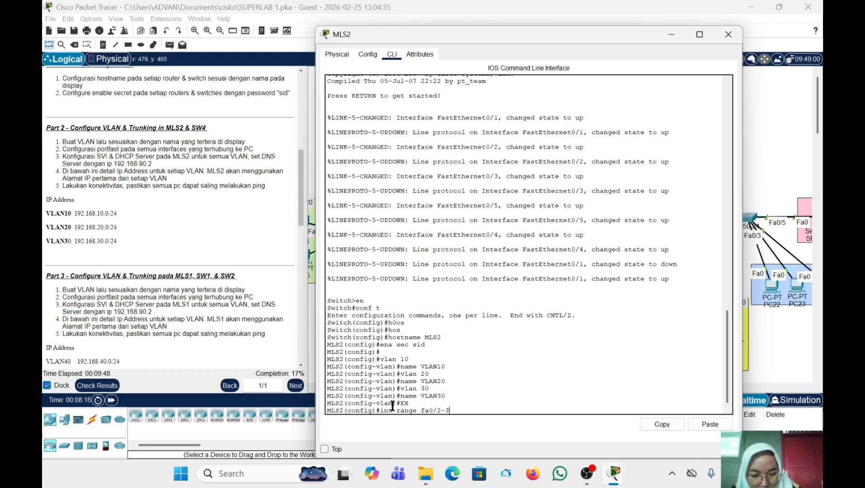
key(Return)
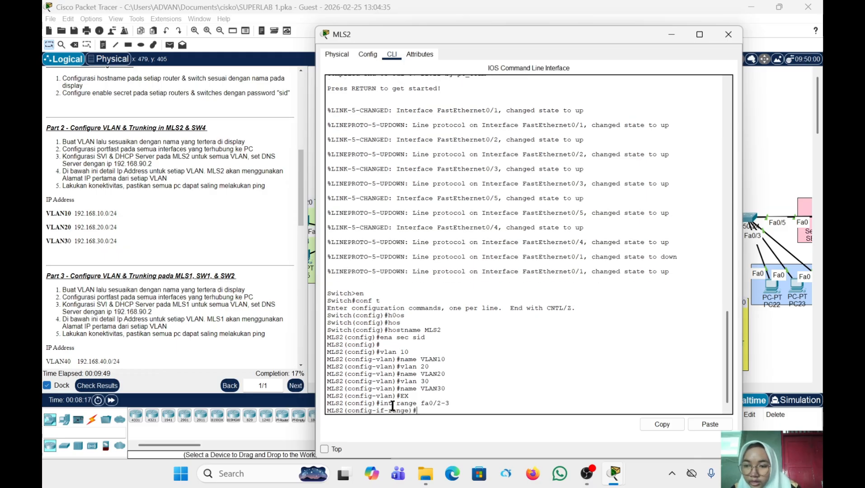
text(sw m a)
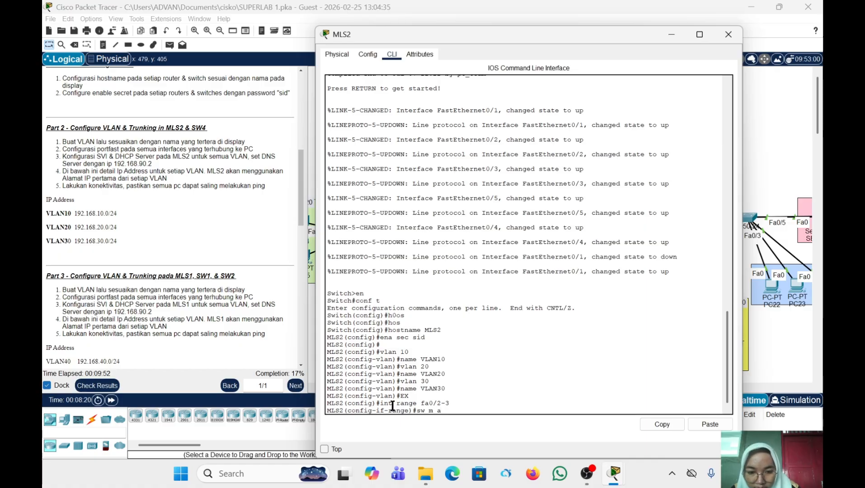
key(Return)
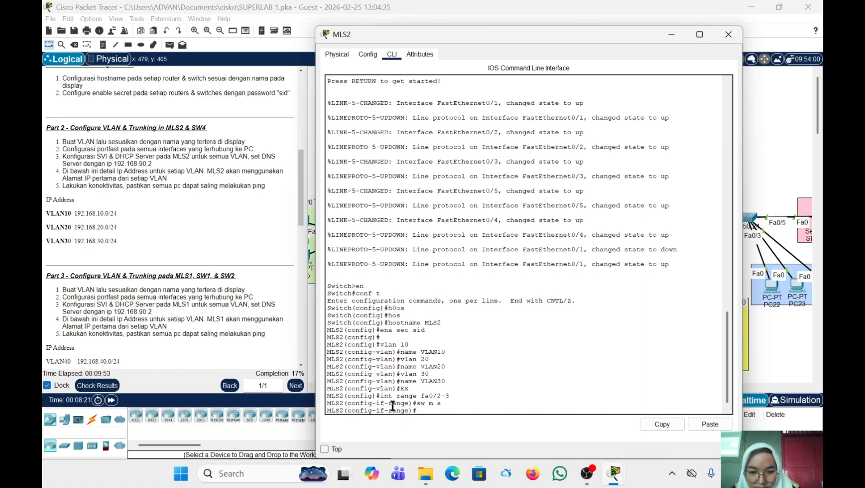
text(sw a)
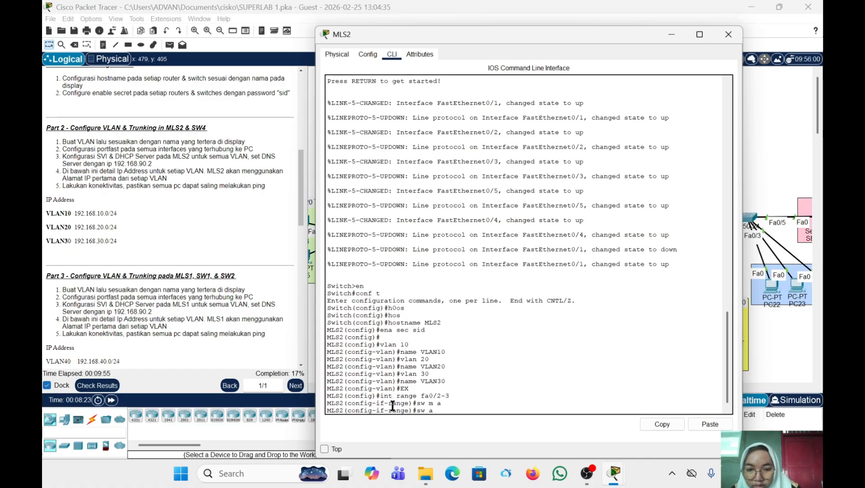
text( vl)
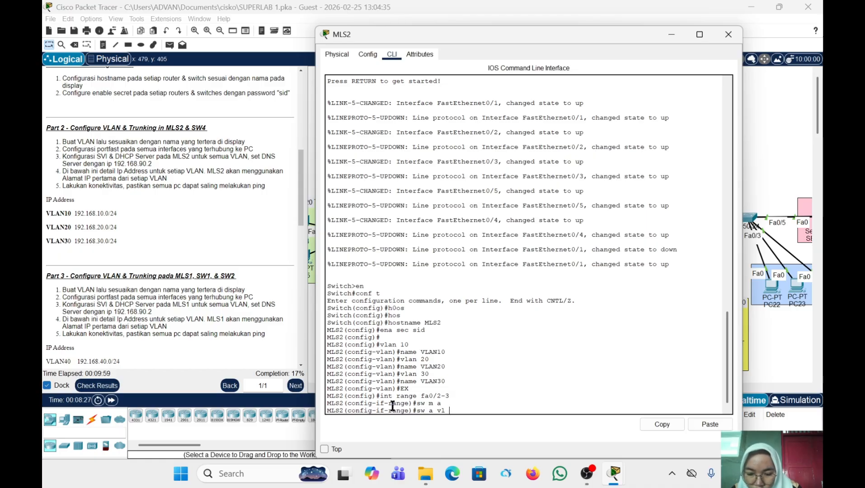
text(10)
key(Return)
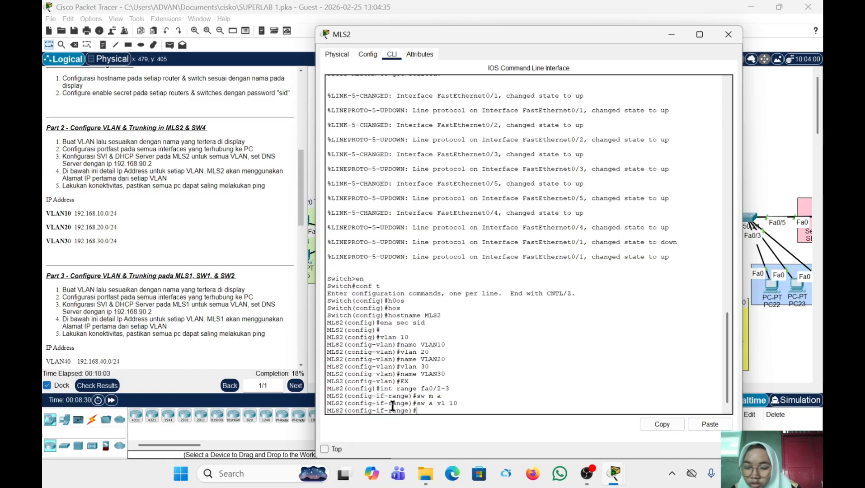
text(spa po)
key(Return)
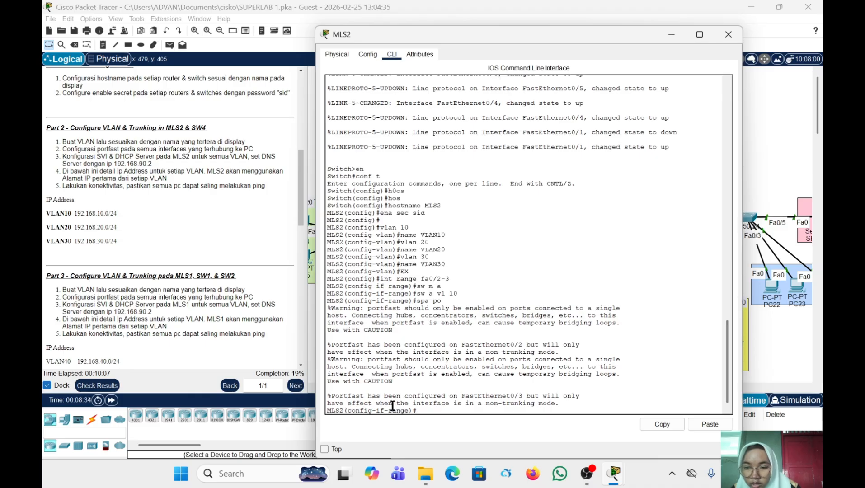
text(ex)
key(Return)
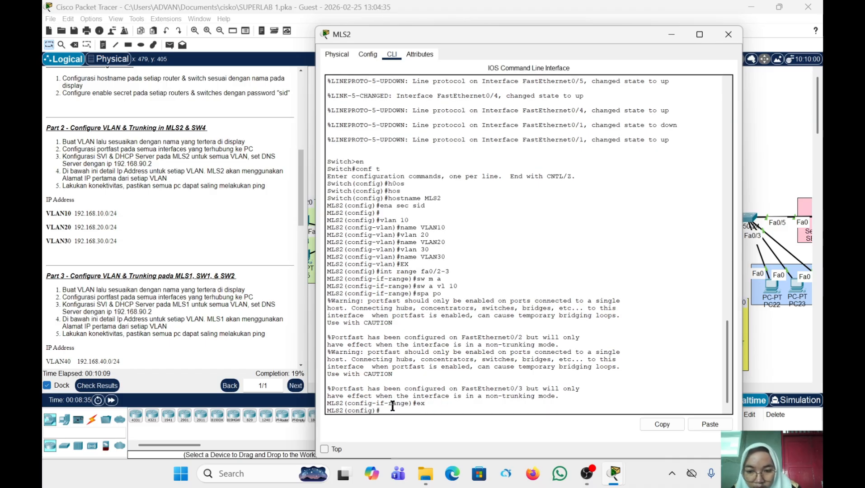
Make MLS2 ports Fa0/4-5 PortFast access ports in VLAN 20
text(int ra)
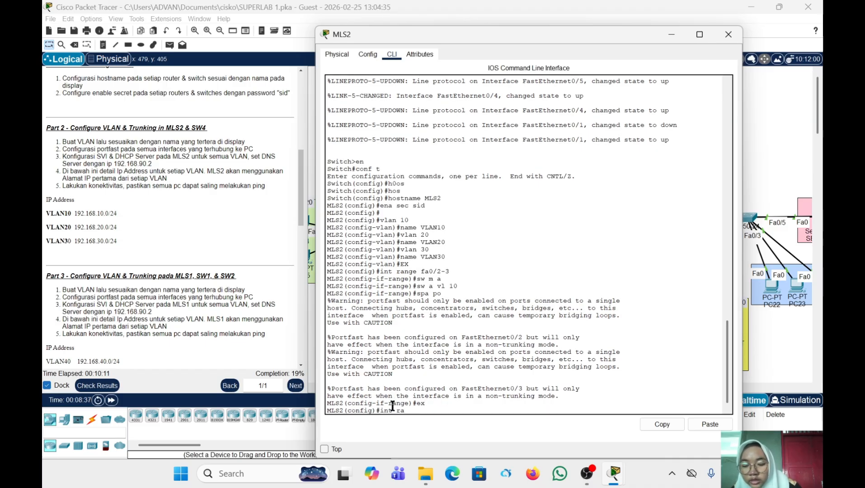
text(ge)
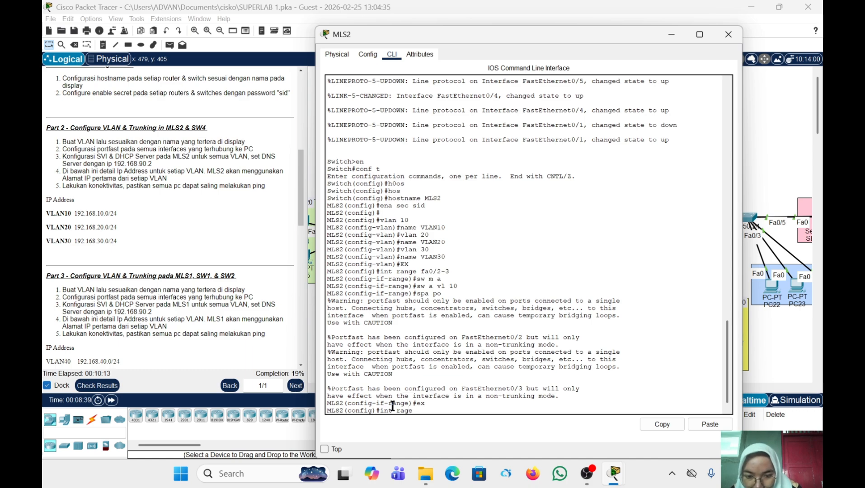
key(BackSpace)
key(BackSpace)
text(nge)
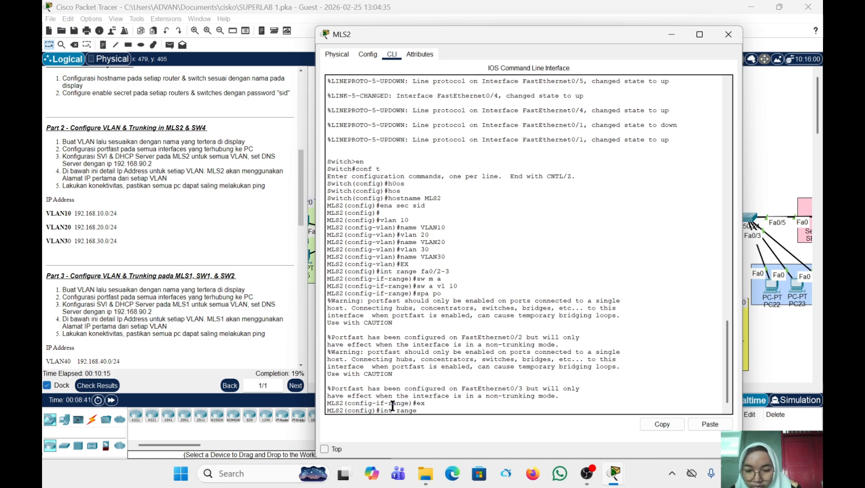
text( fa0)
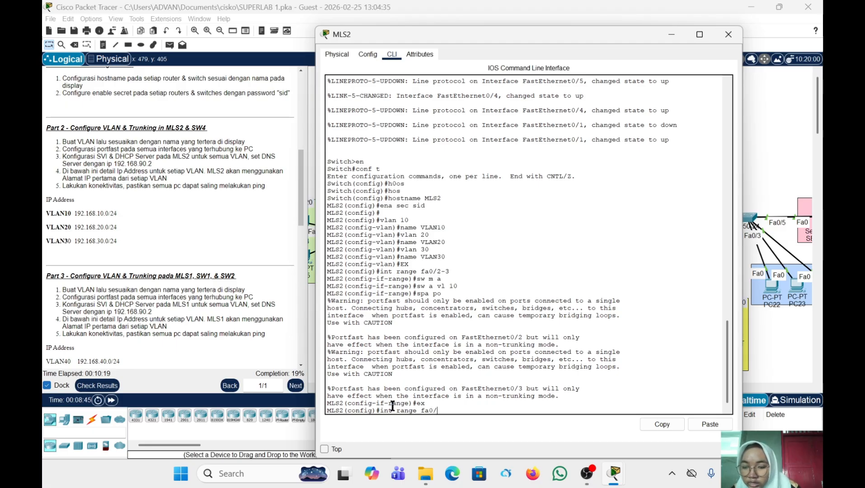
text(/4-5)
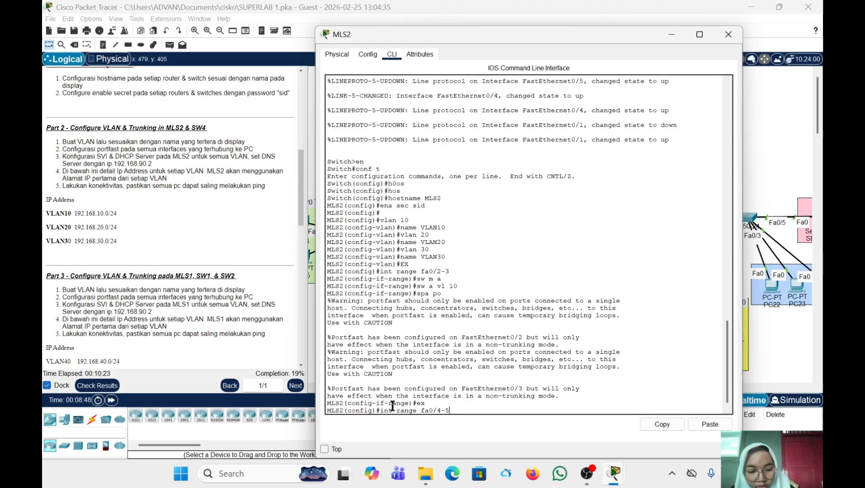
key(Return)
text(sw ma)
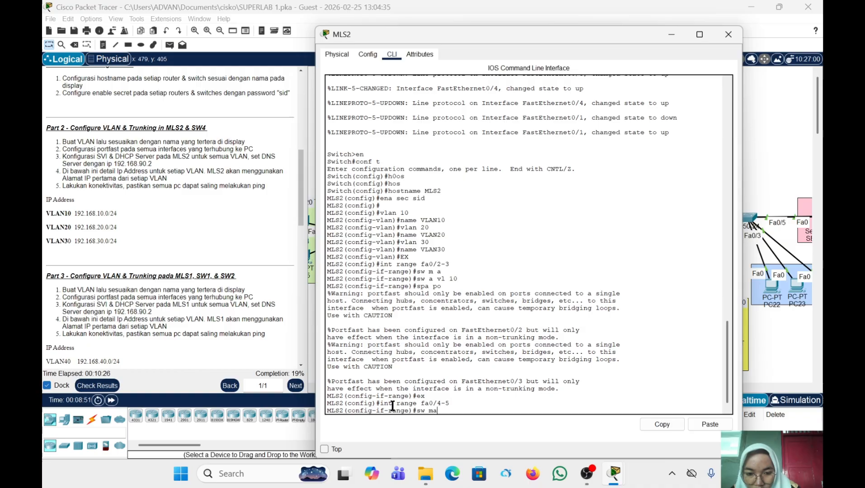
key(BackSpace)
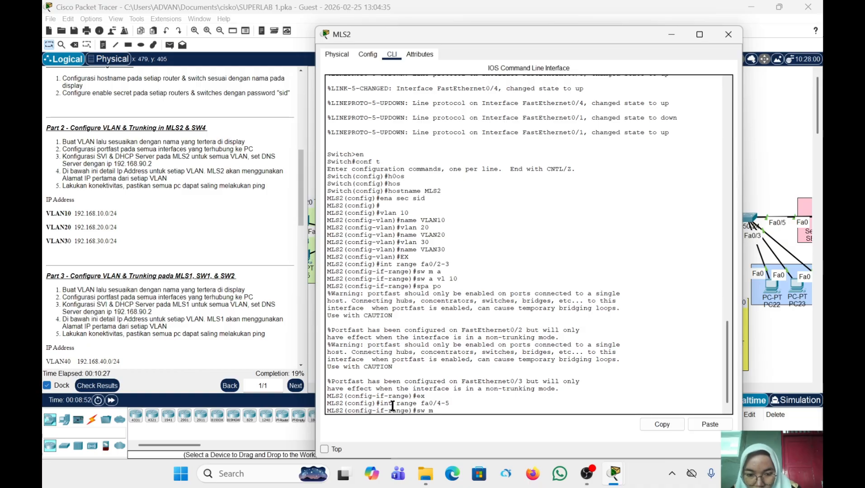
text(a)
key(Return)
text(sw)
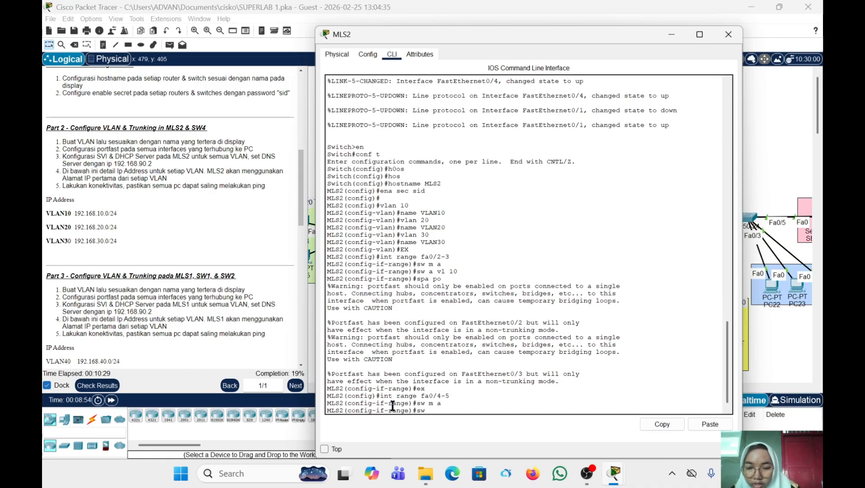
text( a v)
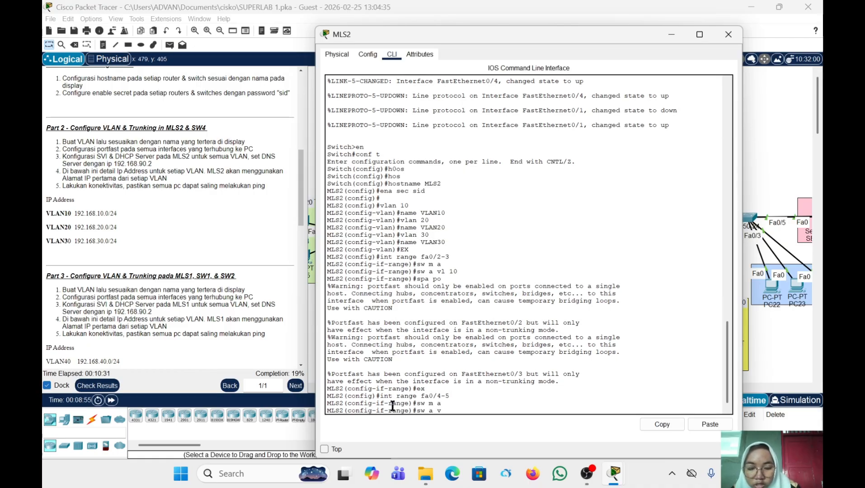
text(l 20)
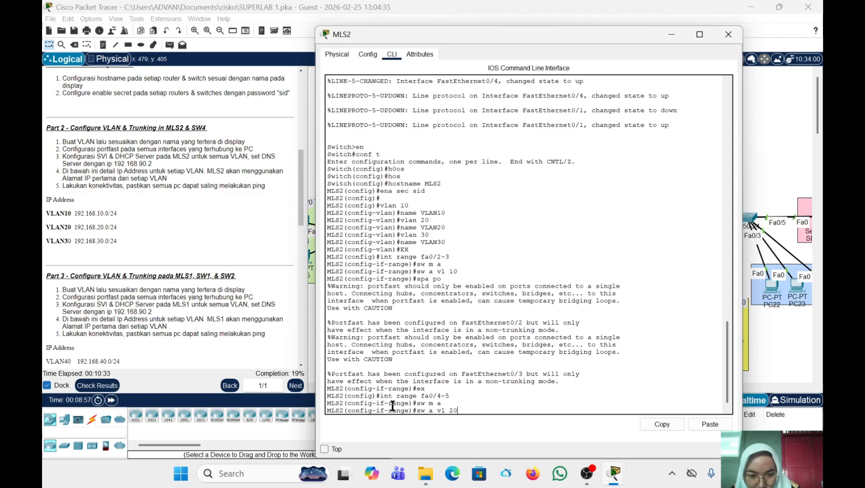
key(Return)
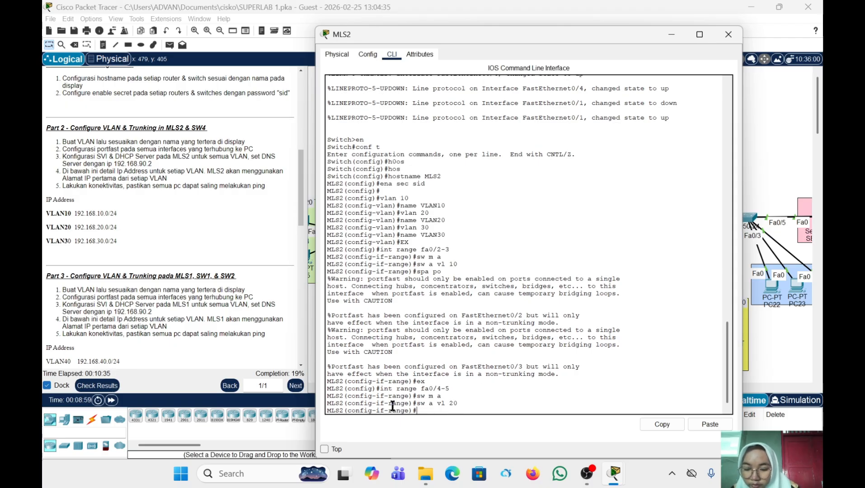
text(spa po)
key(Return)
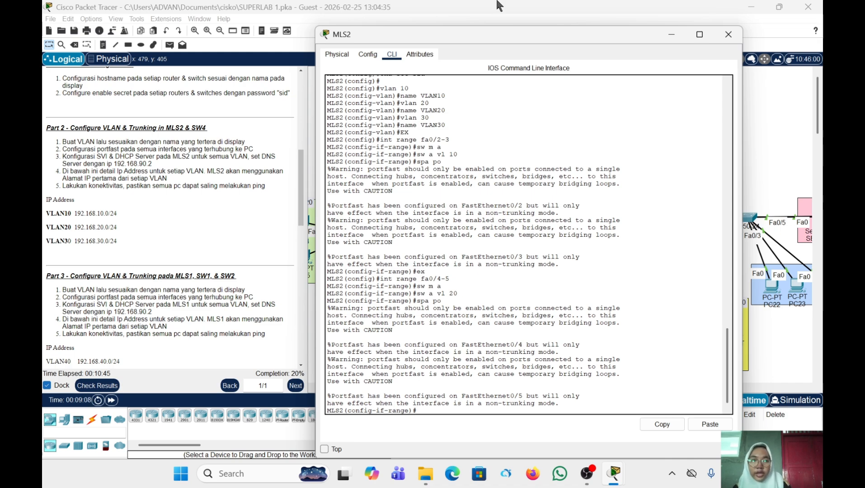
Return to global configuration and select MLS2 interface Fa0/1
drag(501, 31, 657, 62)
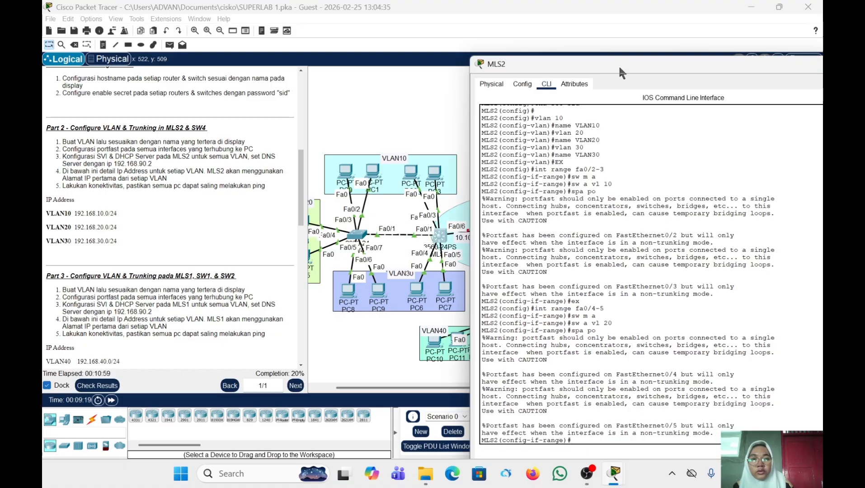
drag(619, 65, 509, 31)
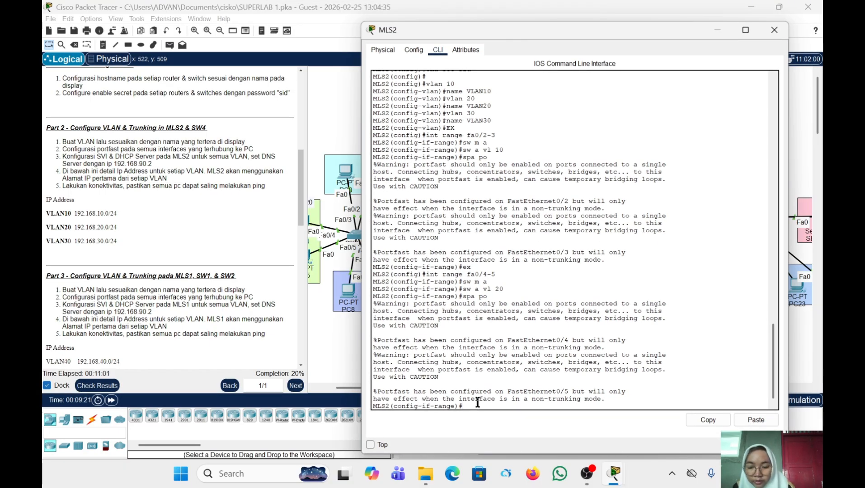
text(ex)
key(Return)
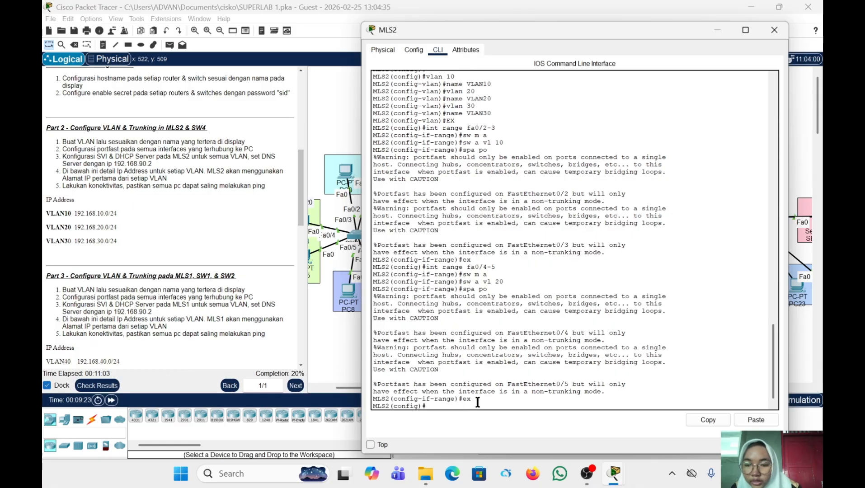
text(int)
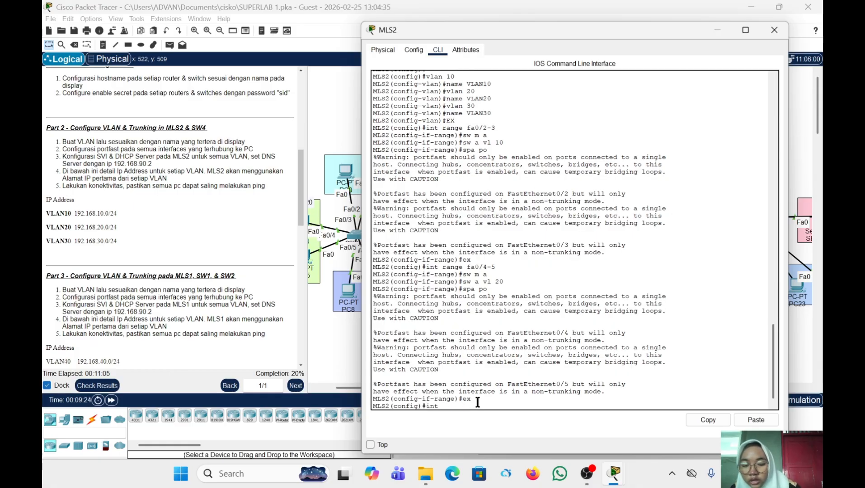
text( fa0/)
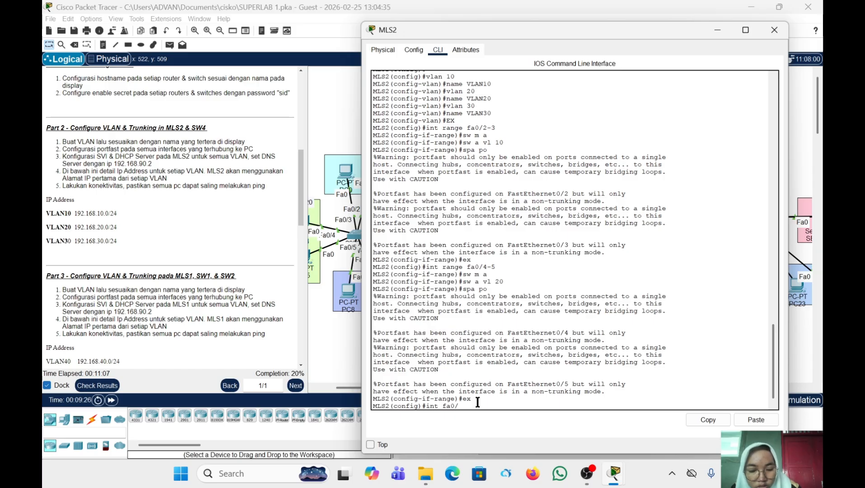
text(1)
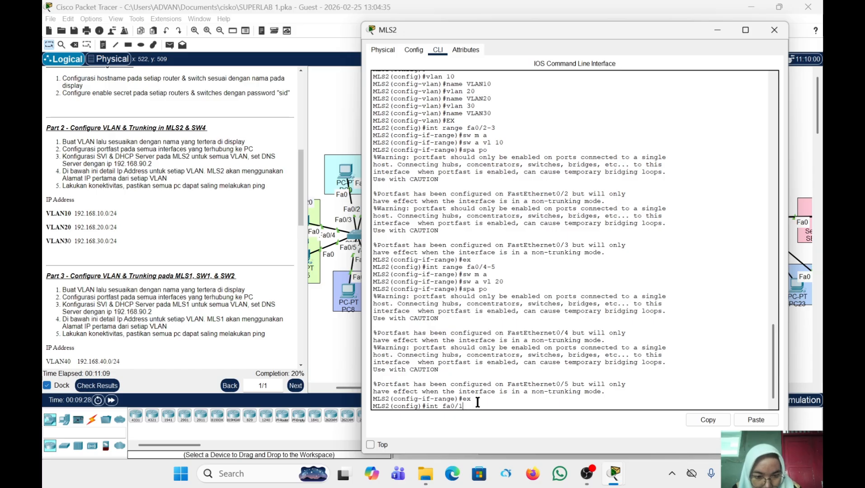
key(Return)
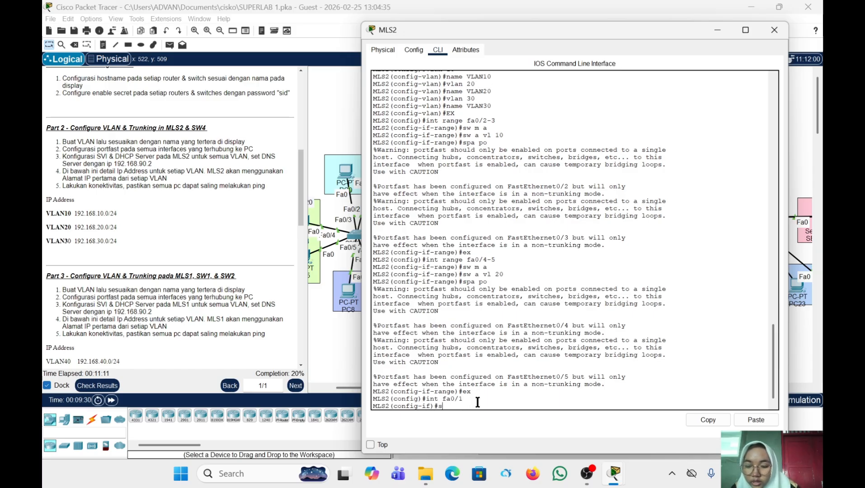
Give Fa0/1 dot1q trunk encapsulation and set it to trunk mode
text(sw)
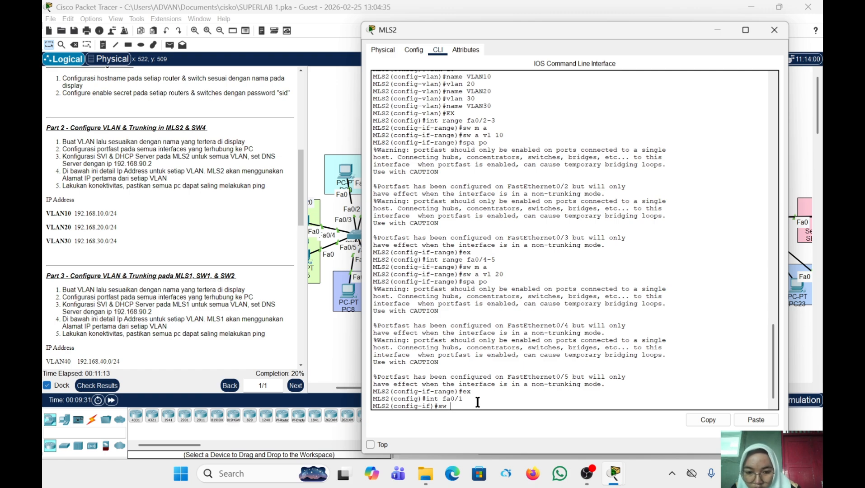
text( t enc)
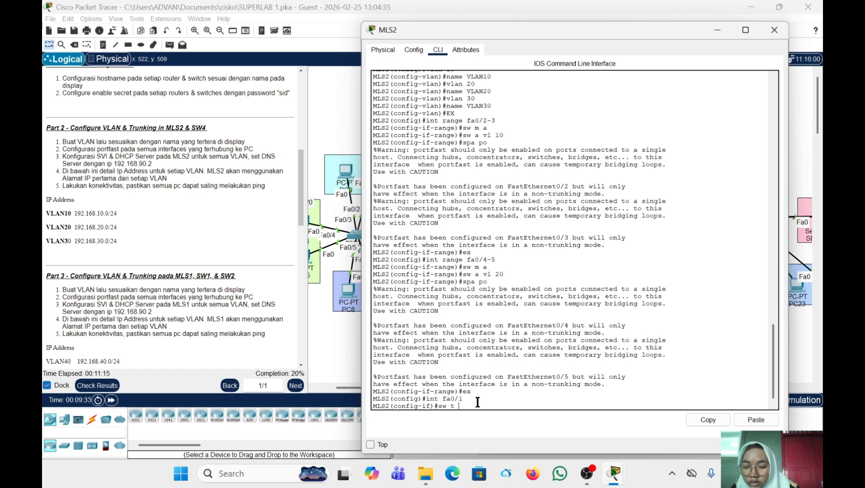
key(Tab)
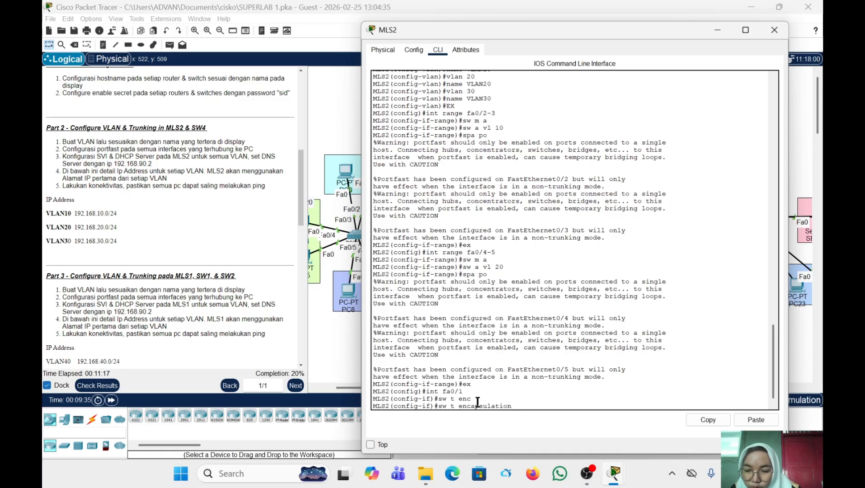
text(do)
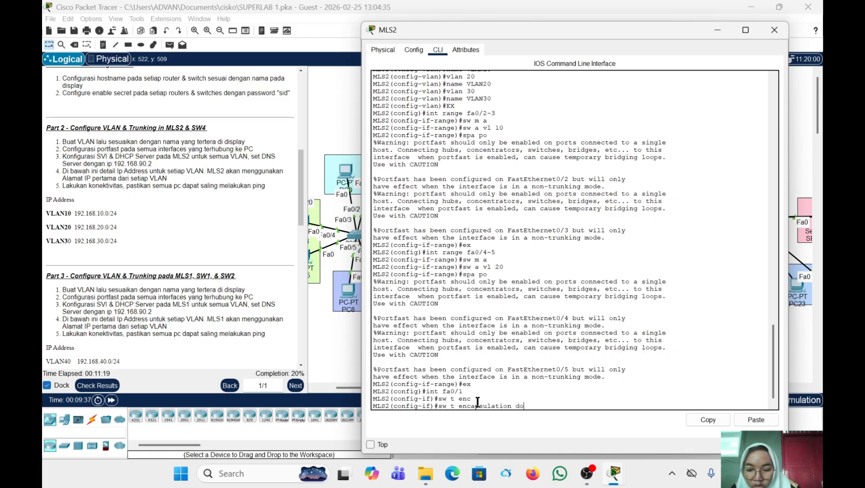
key(Tab)
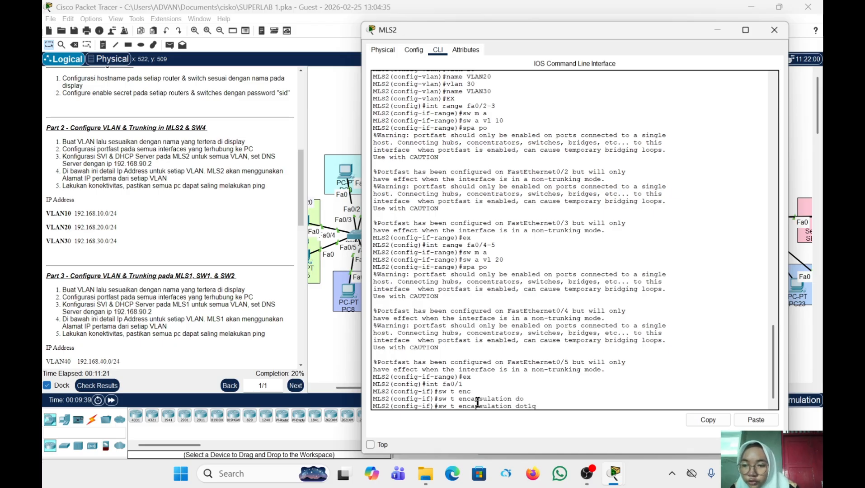
key(Return)
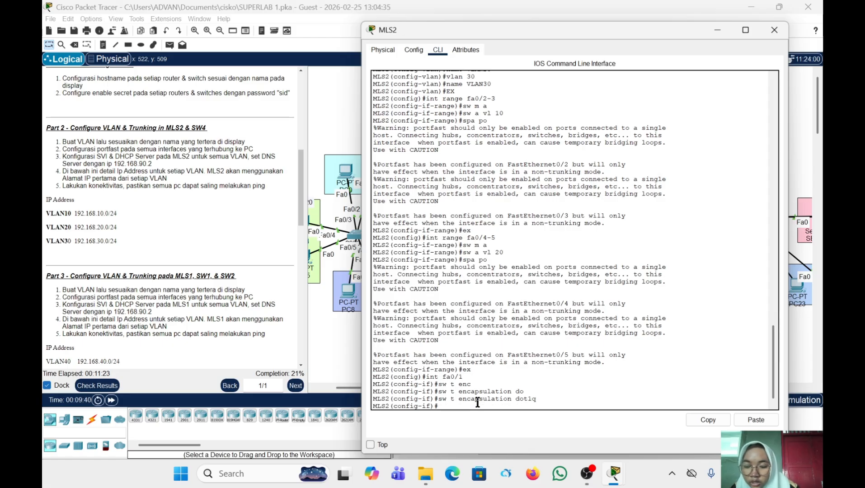
text(sw m t)
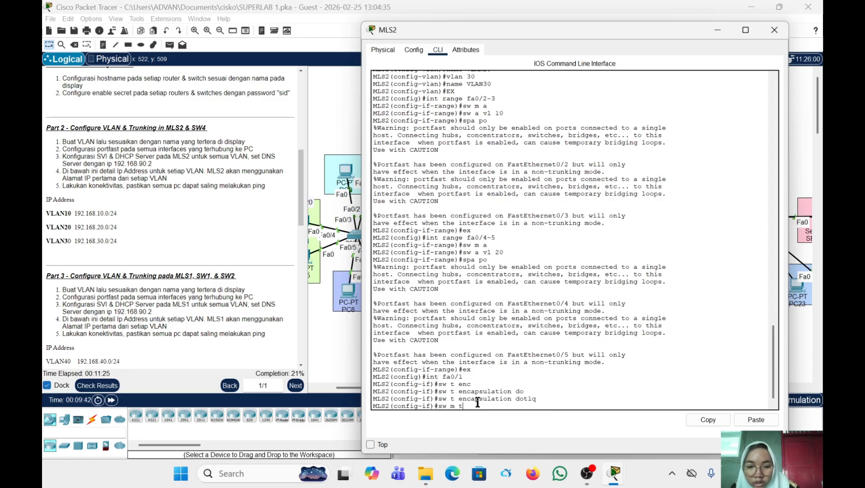
key(Return)
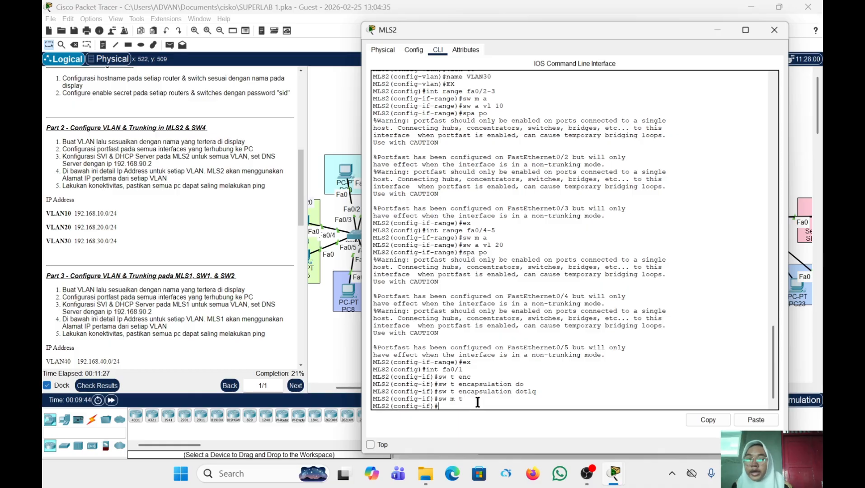
Switch from MLS2 to SW4's CLI and set SW4's Fa0/1 to trunk mode
click(774, 31)
click(358, 233)
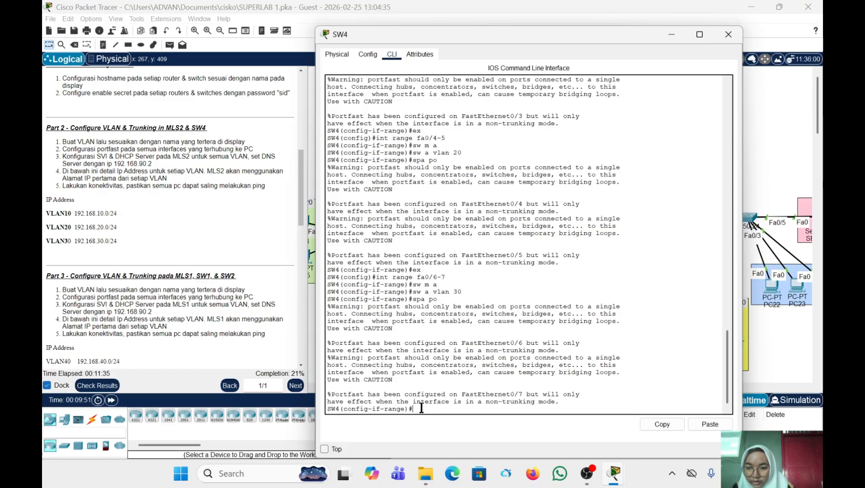
text(int )
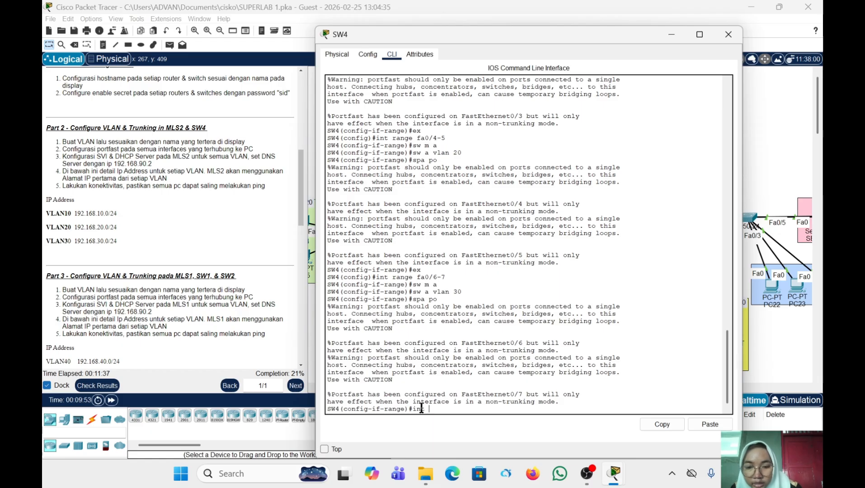
text(fa0/1)
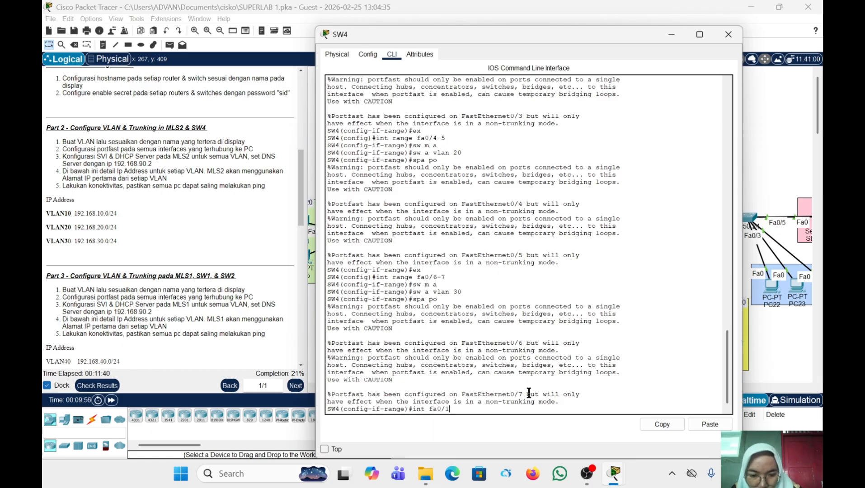
key(Return)
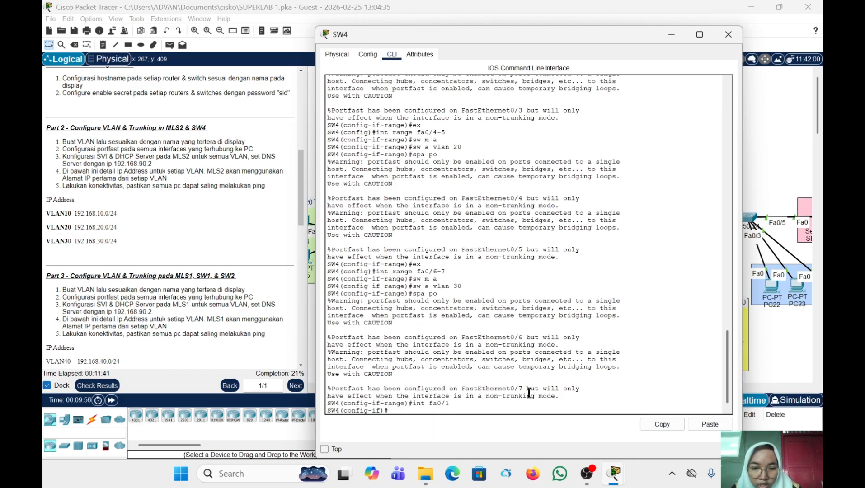
text(sw)
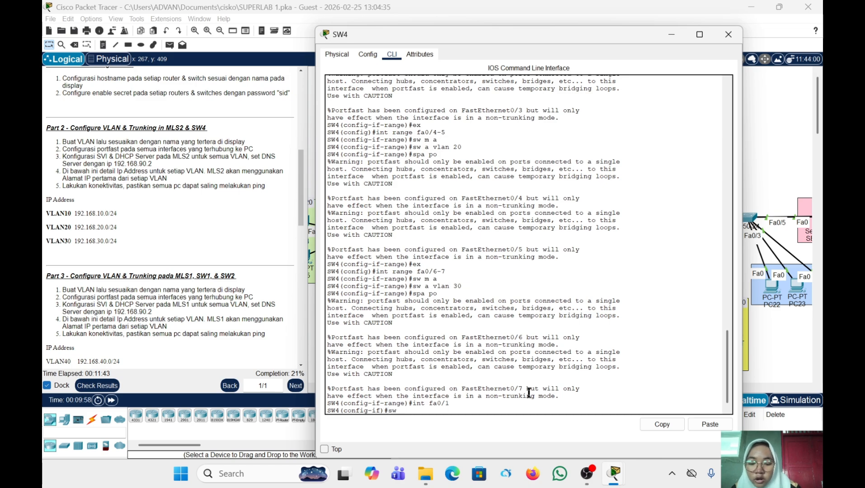
text( m t)
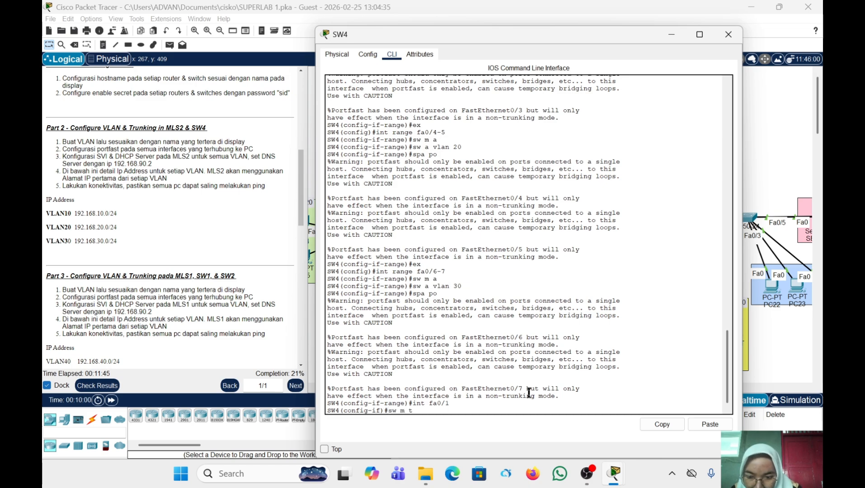
key(Return)
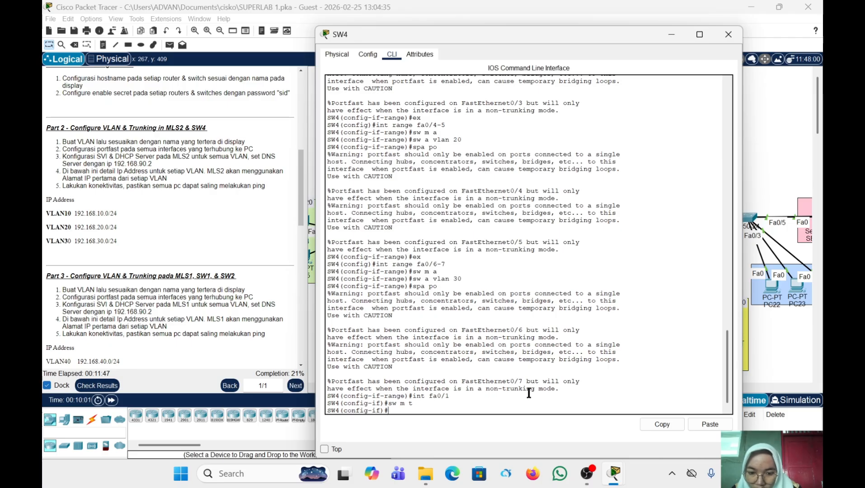
Allow VLANs 10-30 on SW4's Fa0/1 trunk, adding the missing 'vl' keyword
text(s)
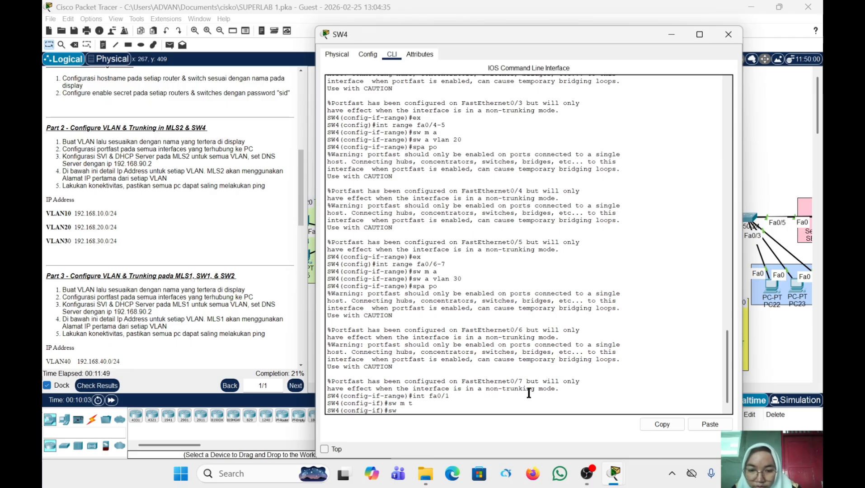
text(w tr )
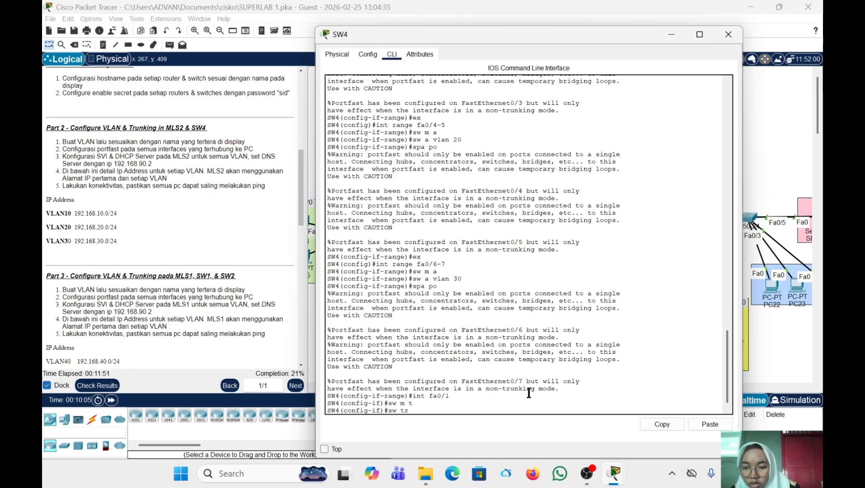
text(all)
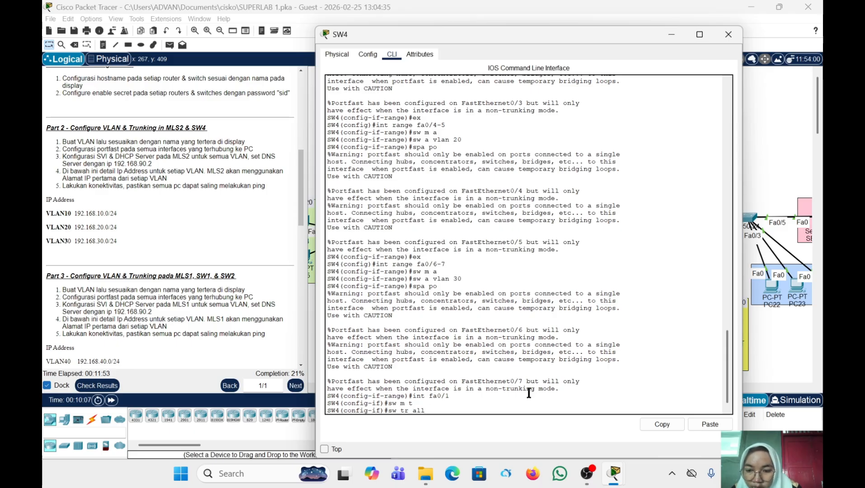
text( 10-3)
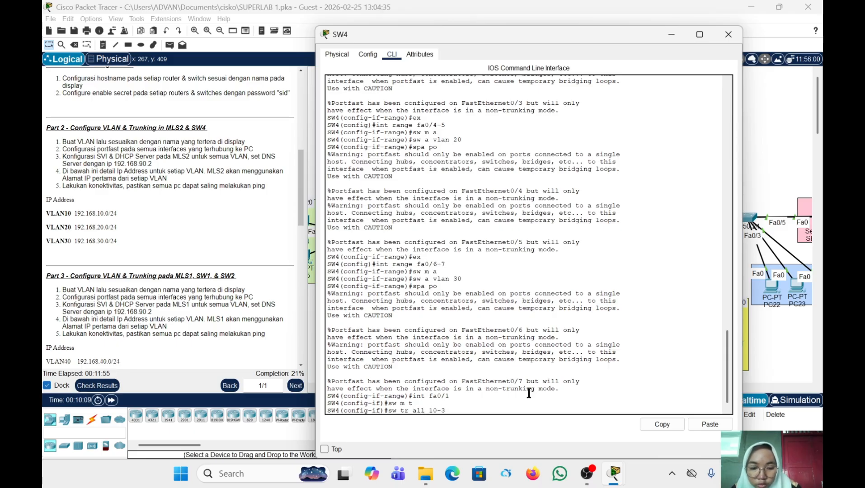
text(0)
key(Return)
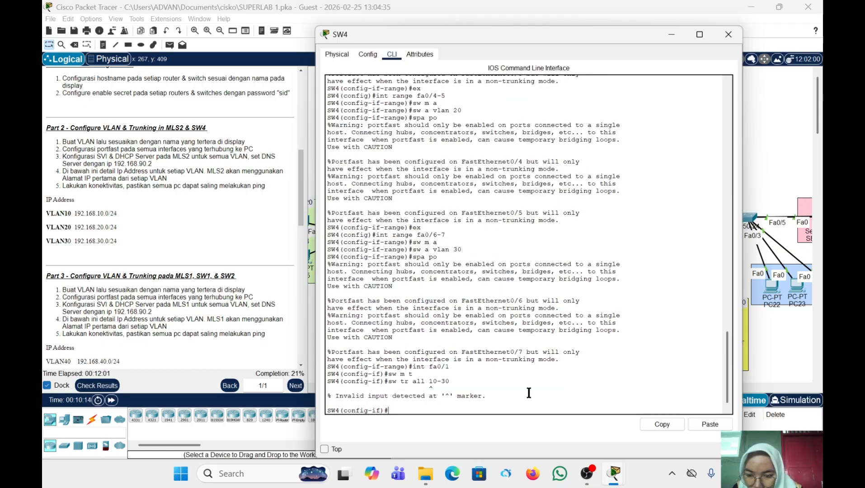
key(Up)
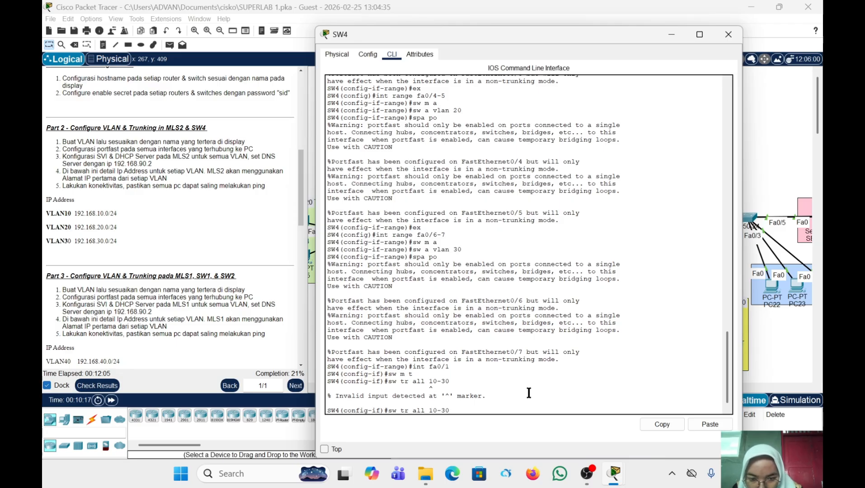
key(Left)
key(Left)
key(Left)
key(Left)
key(Left)
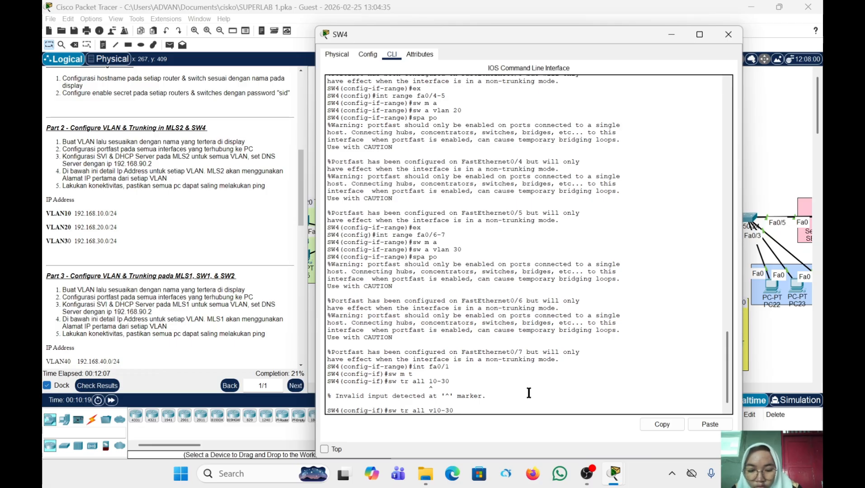
text(vl)
key(Return)
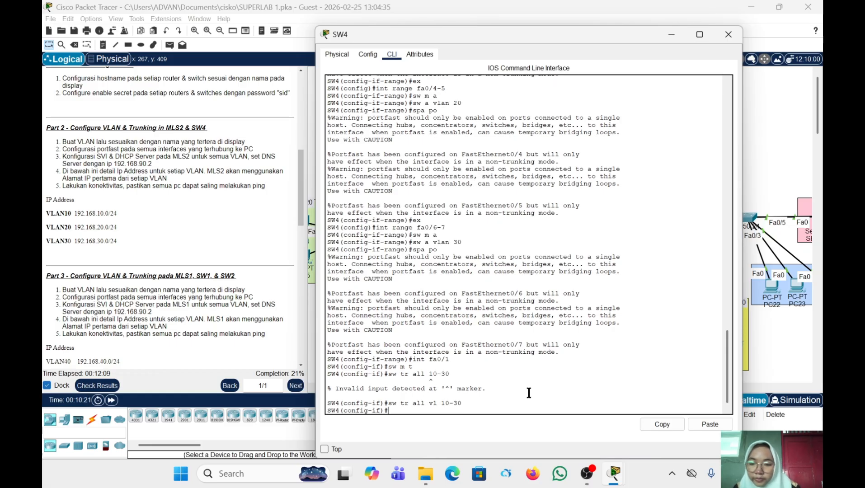
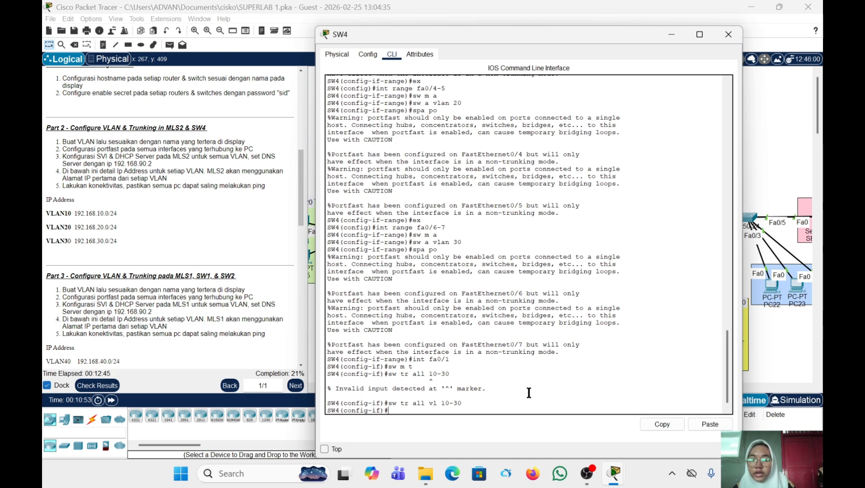
Close SW4's CLI window to bring back the Logical topology view
click(733, 35)
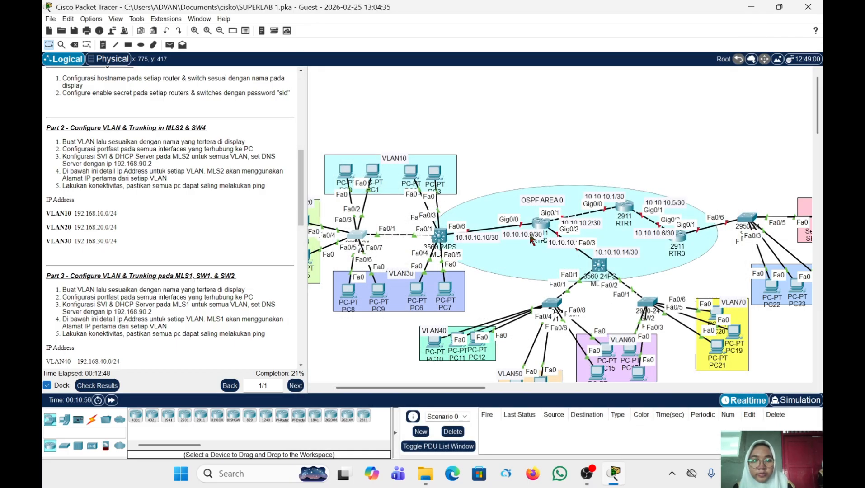
Open MLS2's CLI, exit fa0/1 interface configuration, and type int vlan 10
click(439, 236)
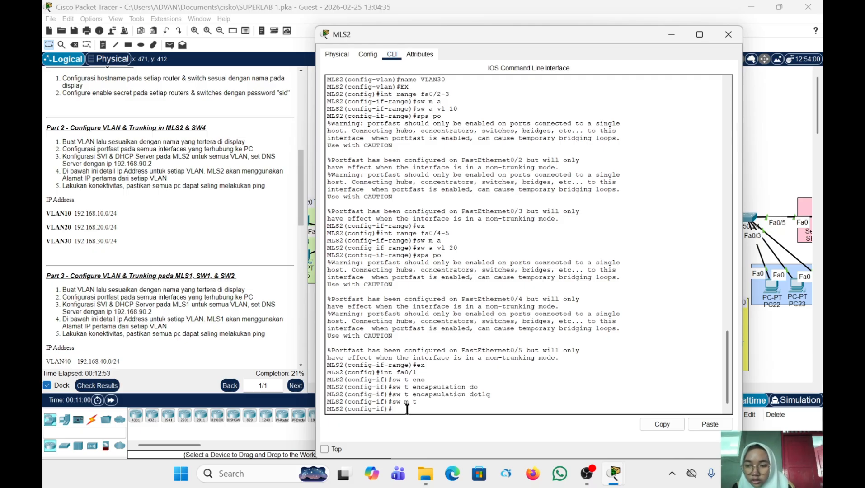
text(ex)
key(Return)
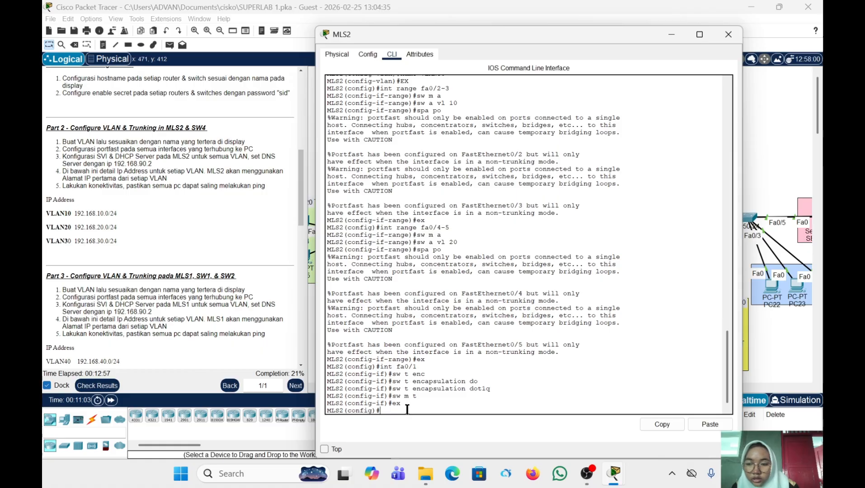
text(int)
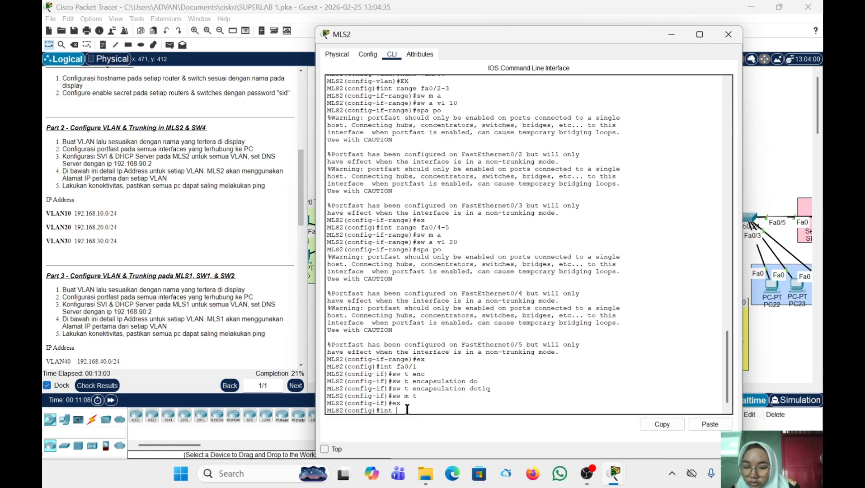
text( vlan 1)
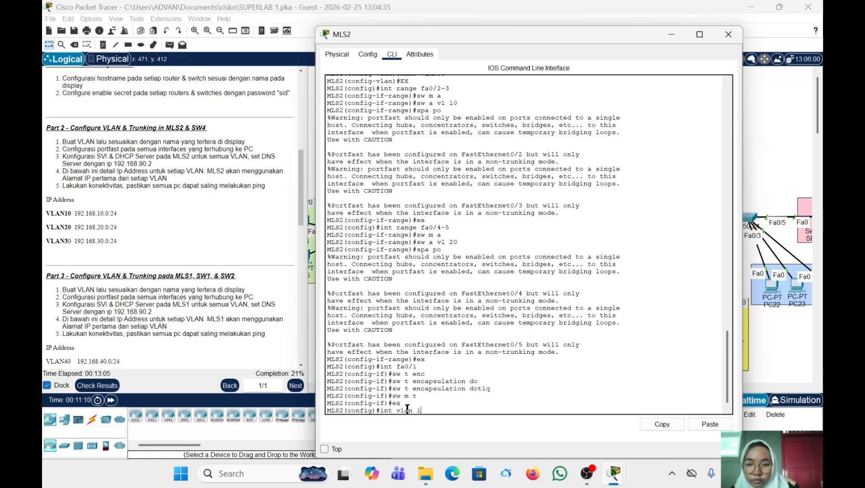
text(0)
Assign interface VLAN 10 the address 192.168.10.1 255.255.255.0, copying the mask for reuse
key(Return)
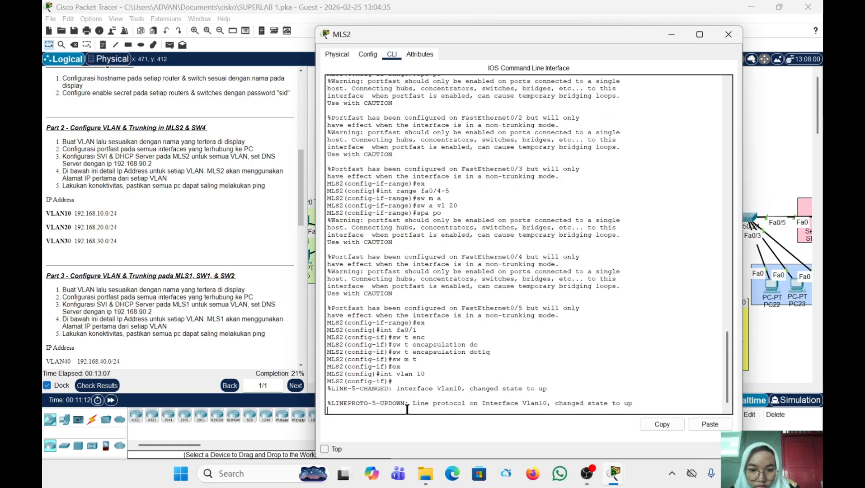
key(Return)
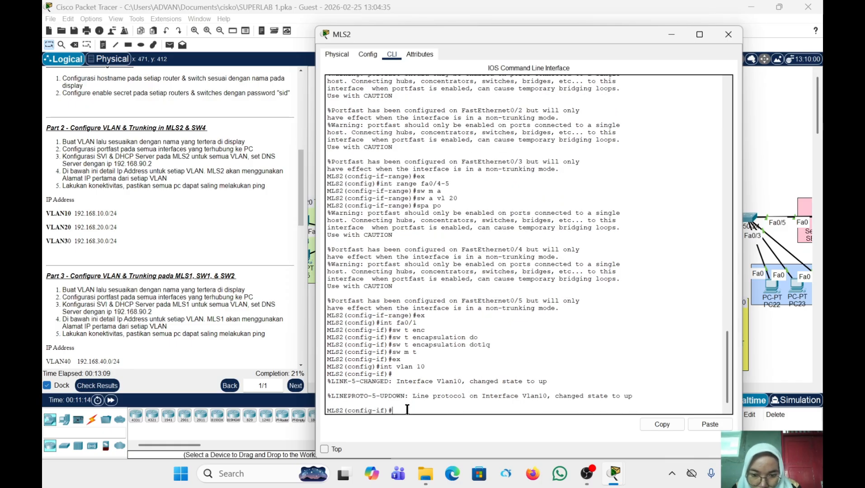
text(ip )
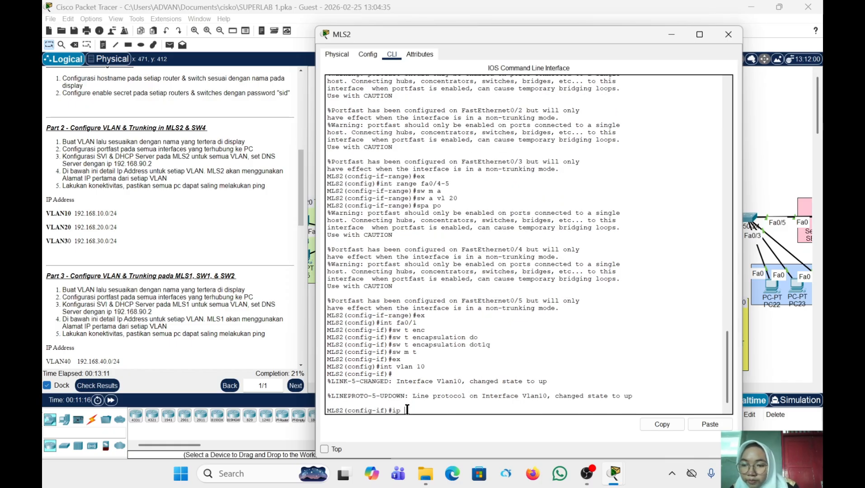
text(add)
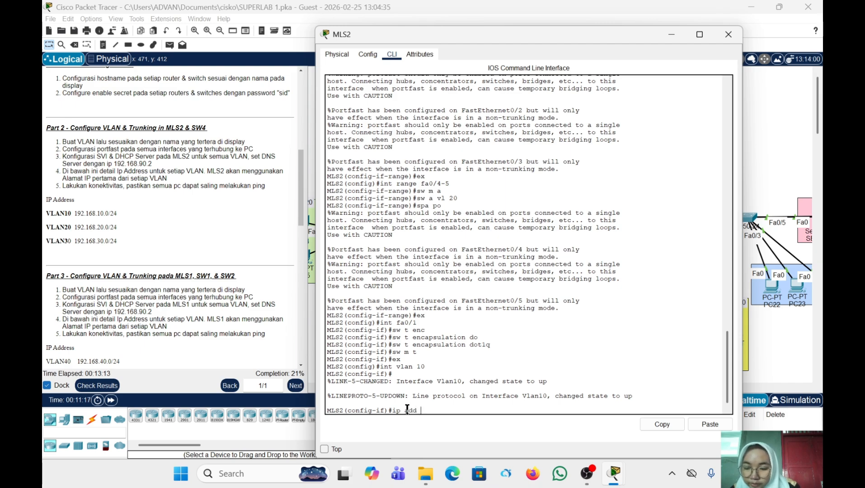
text( 192.168.)
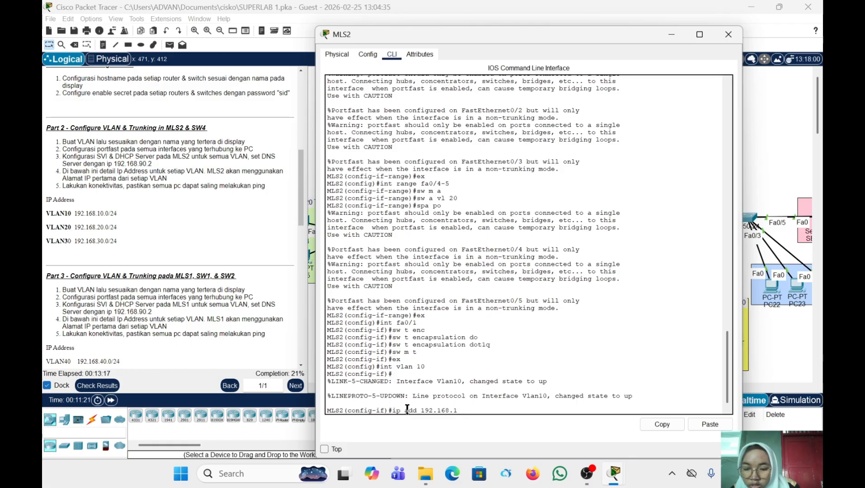
text(10.1 2)
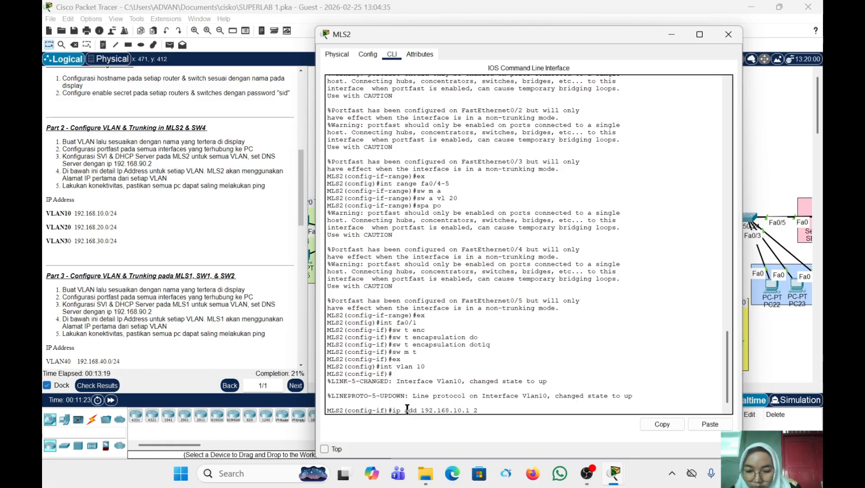
text(55.255)
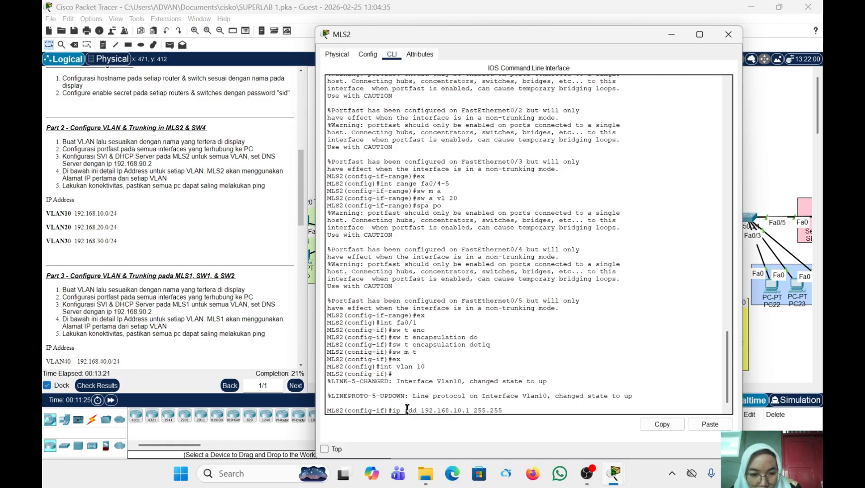
text(.255.)
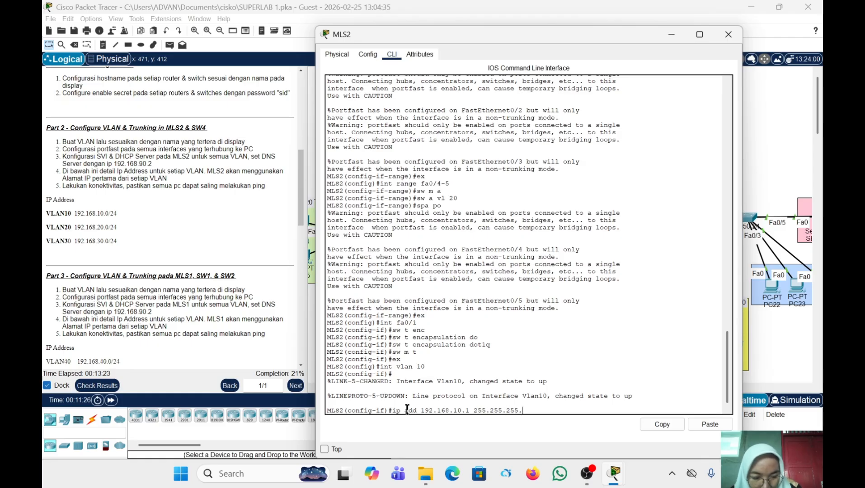
text(0)
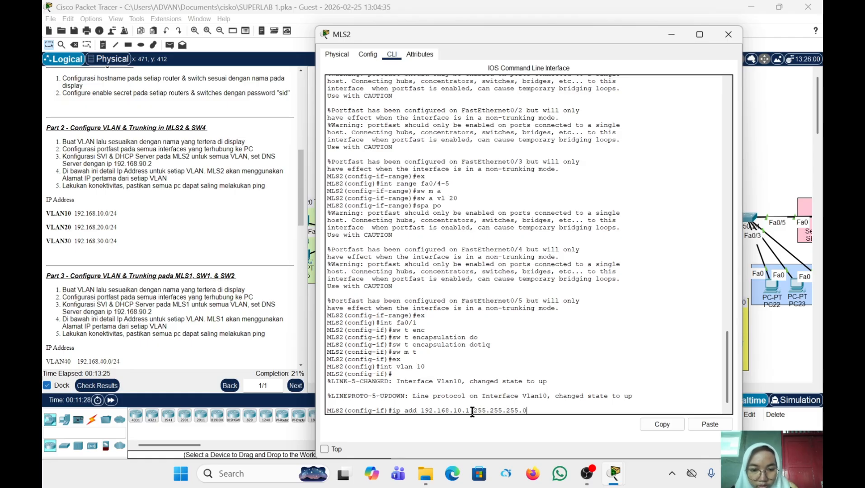
drag(534, 406, 473, 410)
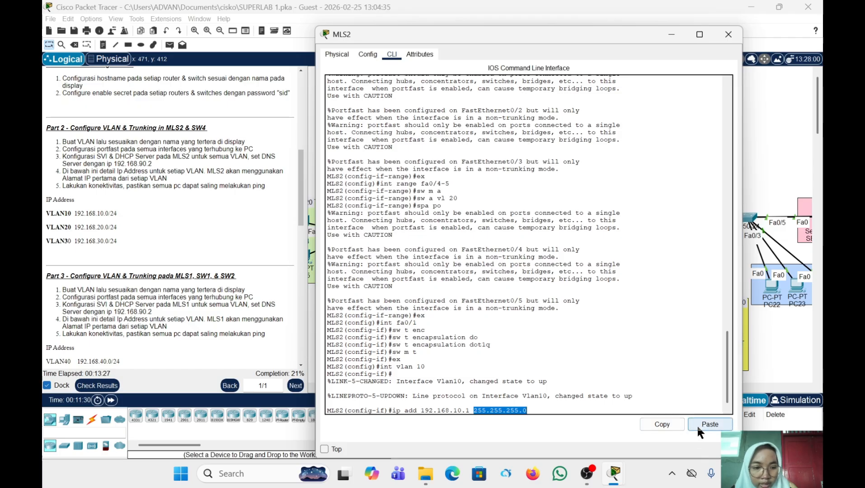
click(663, 425)
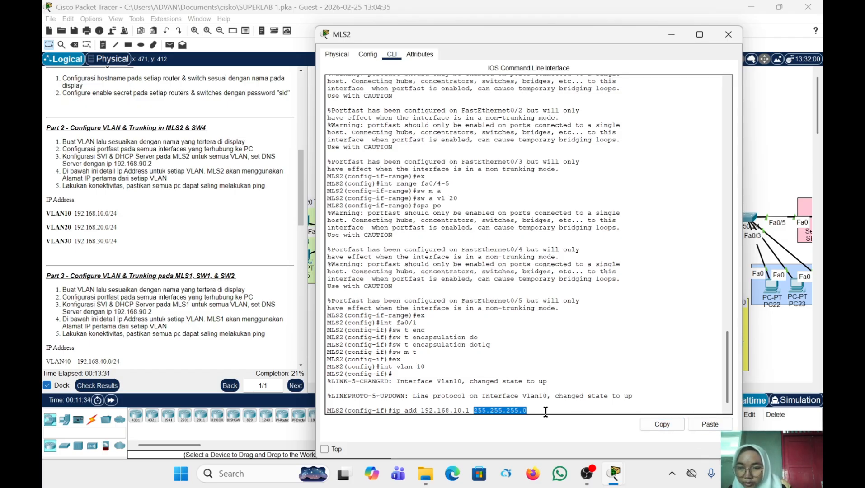
key(Return)
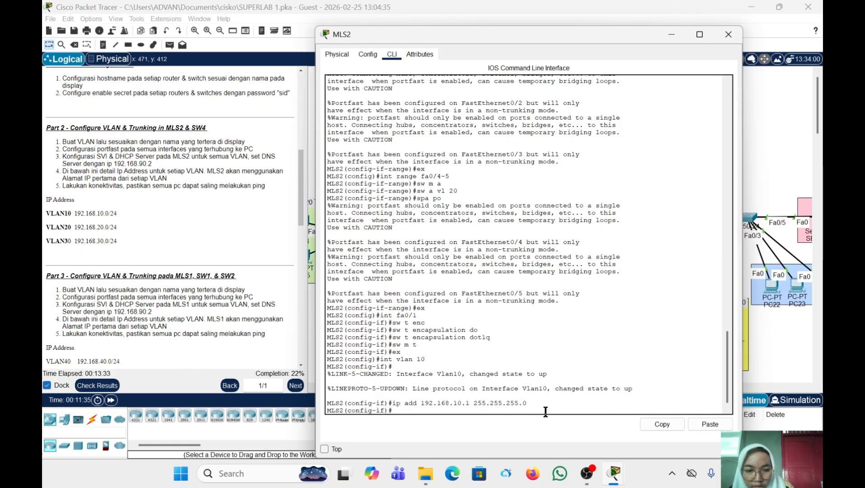
Exit the VLAN 10 interface and type int vlan 20
text(ex)
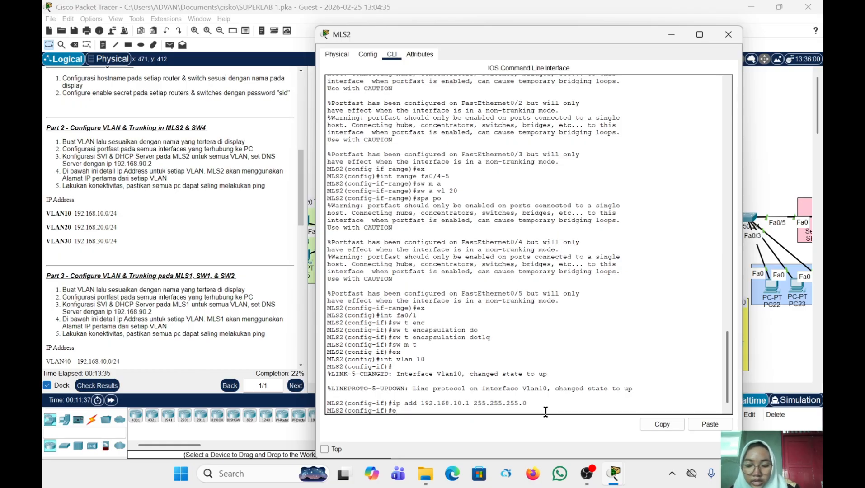
key(Return)
text(int vl)
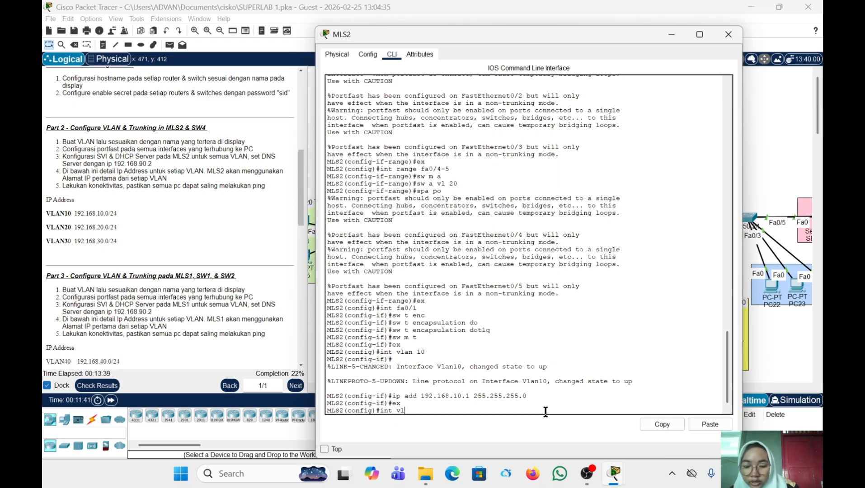
text(an 20)
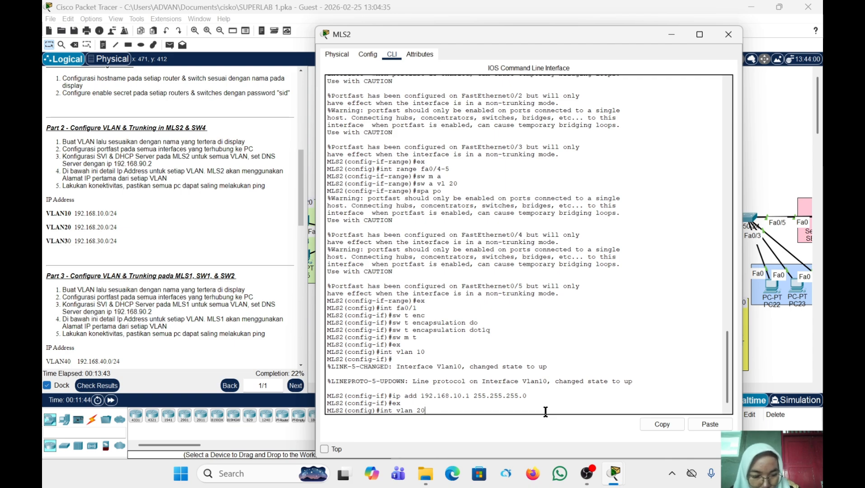
Give interface VLAN 20 address 192.168.20.1 with the pasted 255.255.255.0 mask, then exit
key(Return)
key(Return)
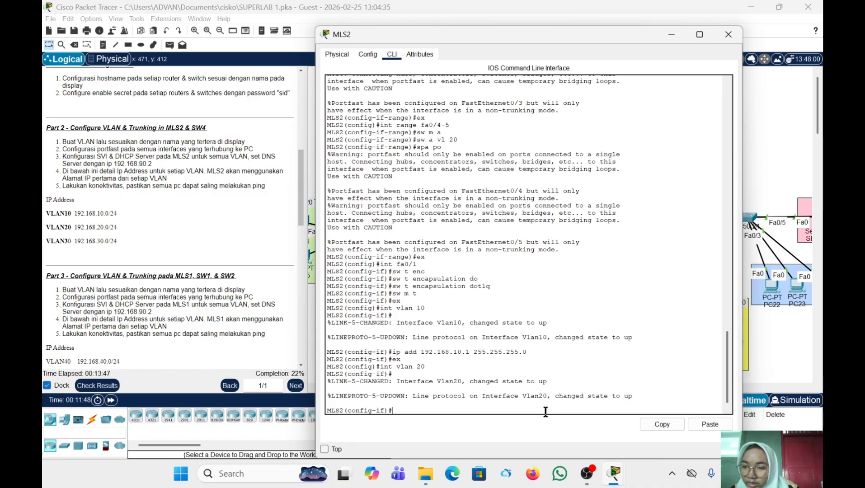
text(ip a)
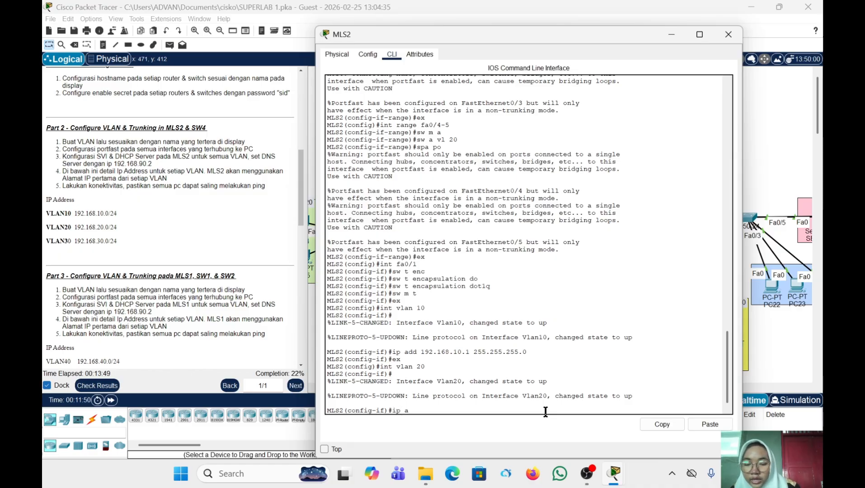
text(dd 192.)
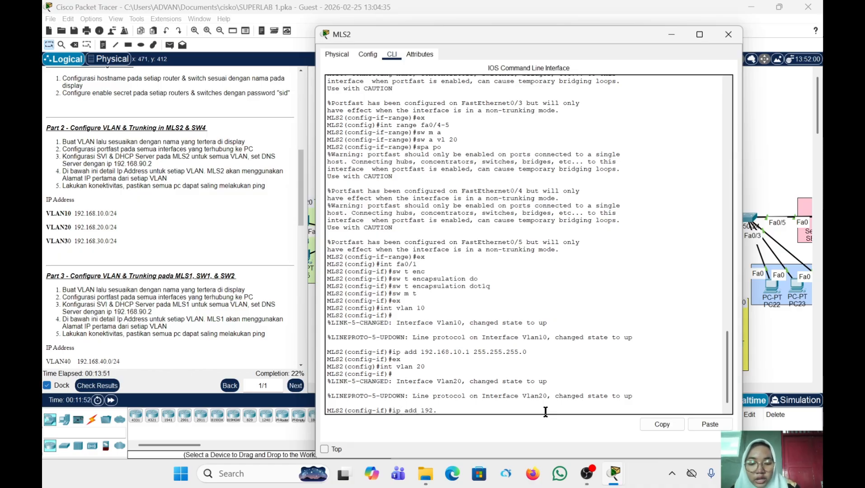
text(168.20.1)
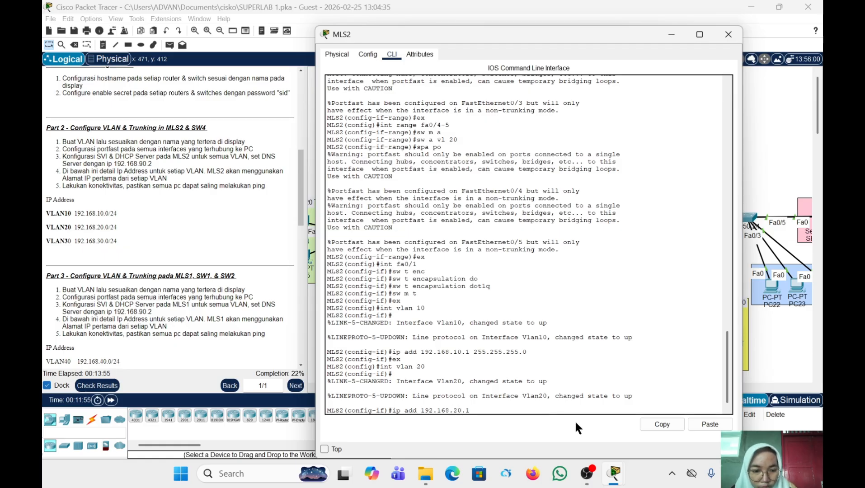
click(708, 428)
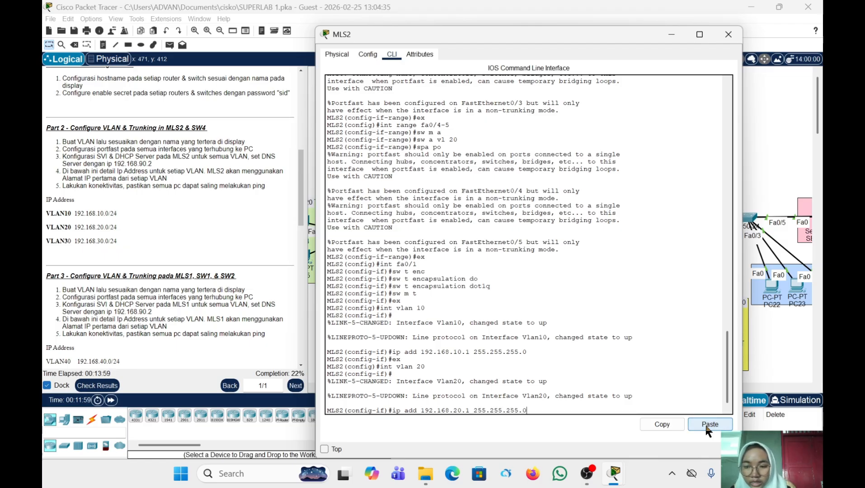
key(Return)
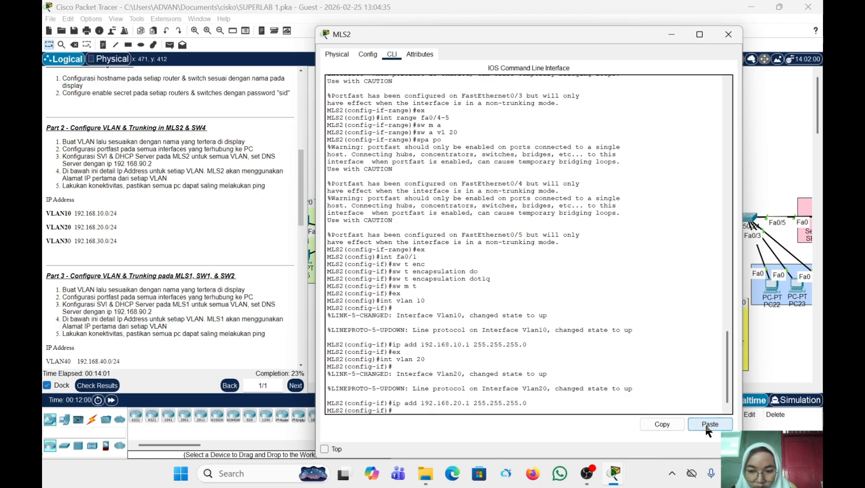
text(ex)
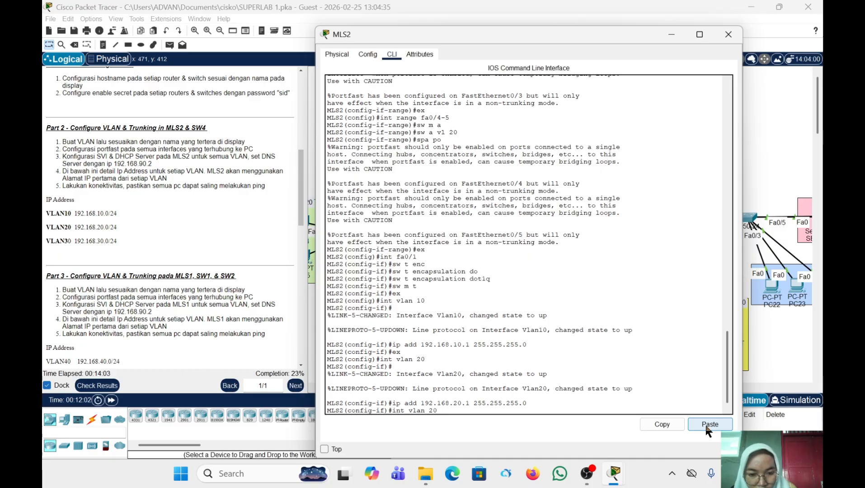
key(Return)
Create interface VLAN 30 by editing the VLAN 20 command, then exit it
text(int vlan 20)
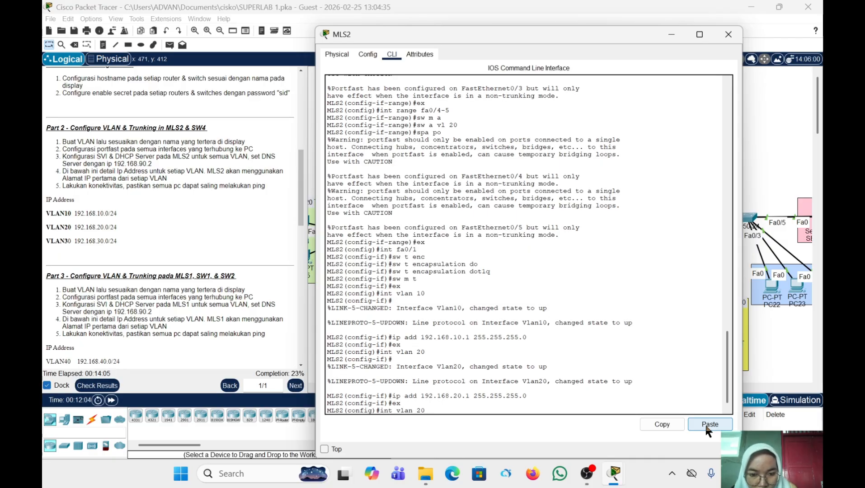
key(BackSpace)
key(BackSpace)
text(30)
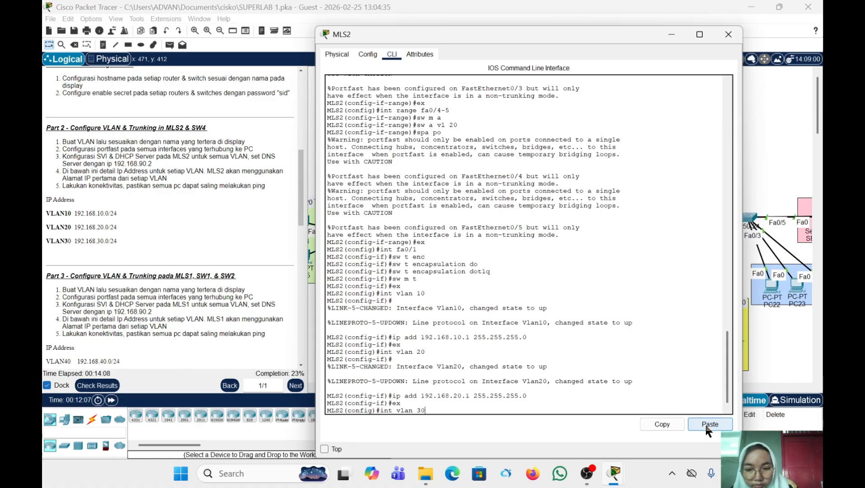
key(Return)
text(ex)
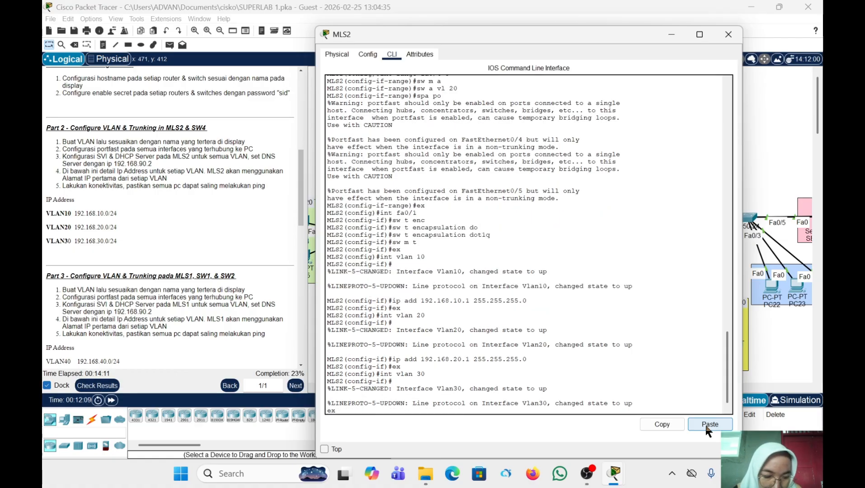
key(Return)
Re-enter interface VLAN 30 using a recalled and edited history command
key(Up)
key(Up)
key(Up)
key(Up)
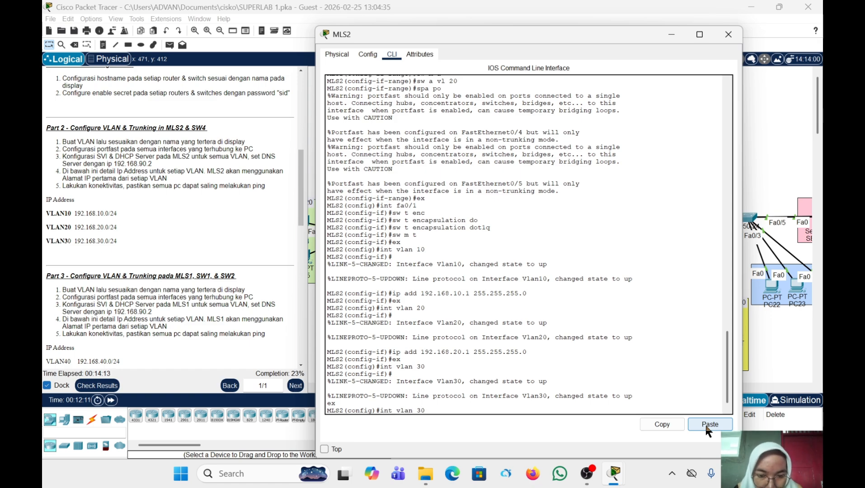
key(Up)
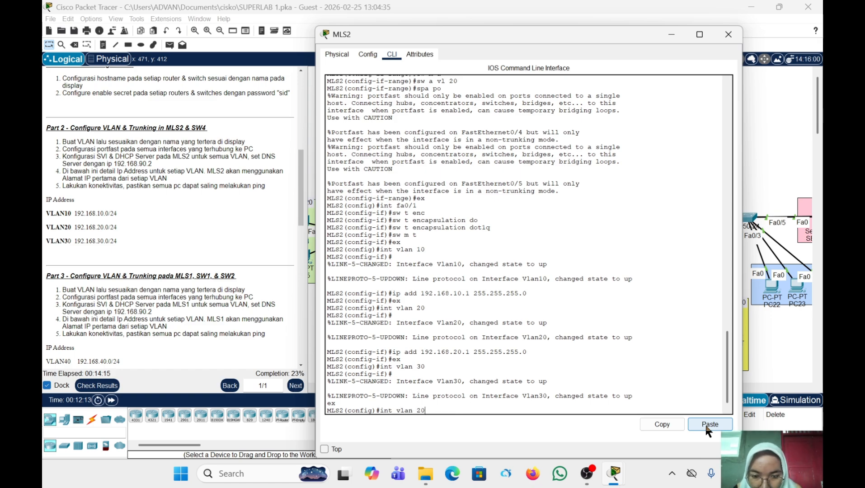
key(Down)
key(Up)
key(Up)
key(Up)
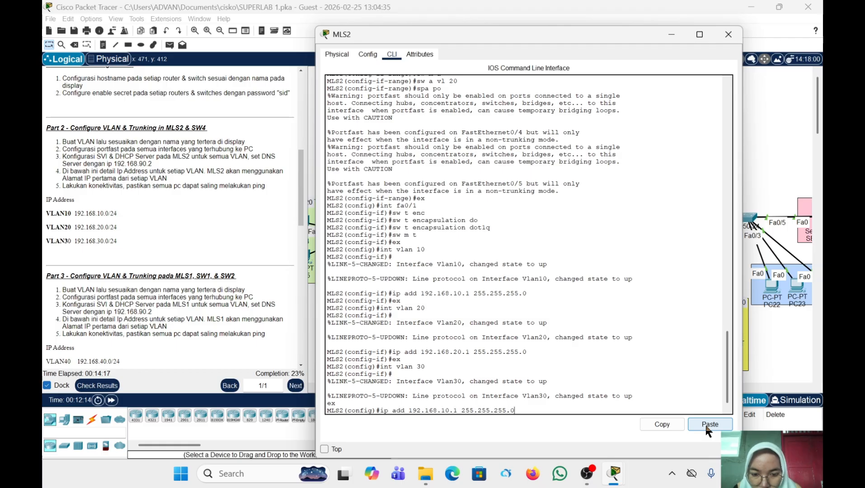
key(BackSpace)
key(BackSpace)
key(BackSpace)
key(BackSpace)
key(BackSpace)
key(BackSpace)
key(BackSpace)
key(BackSpace)
key(BackSpace)
key(BackSpace)
key(BackSpace)
key(BackSpace)
key(BackSpace)
key(BackSpace)
key(BackSpace)
key(BackSpace)
key(BackSpace)
key(BackSpace)
key(BackSpace)
key(BackSpace)
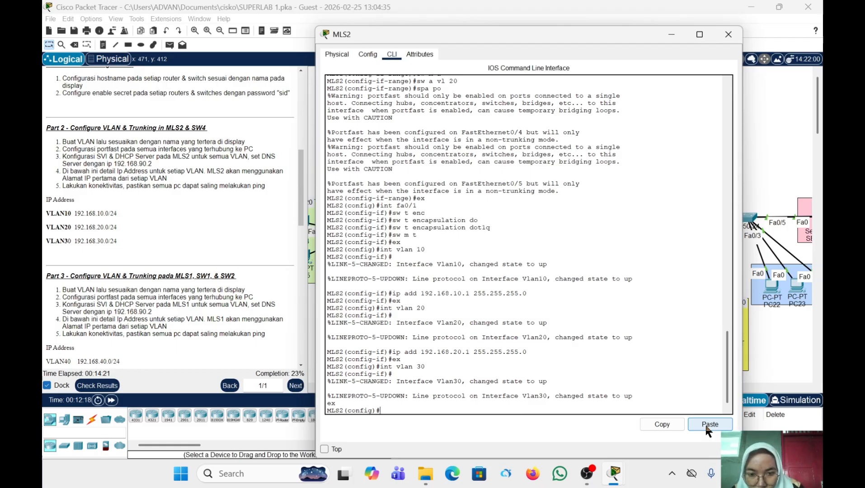
key(Up)
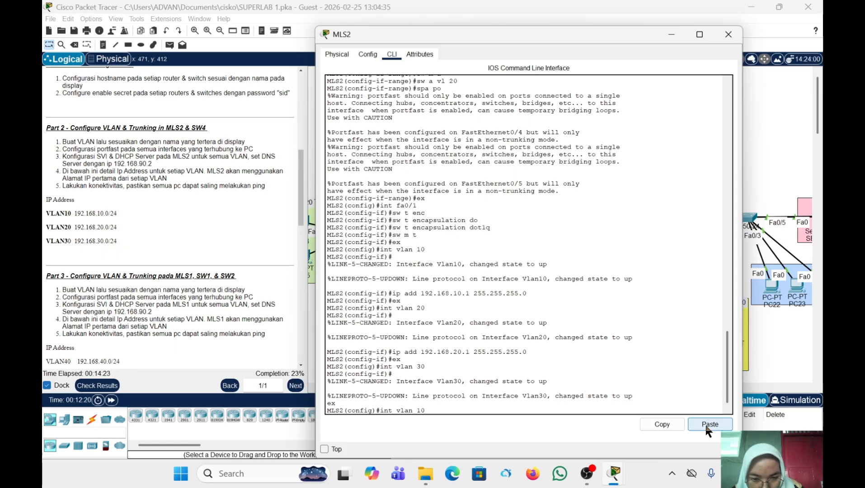
key(BackSpace)
key(BackSpace)
text(30)
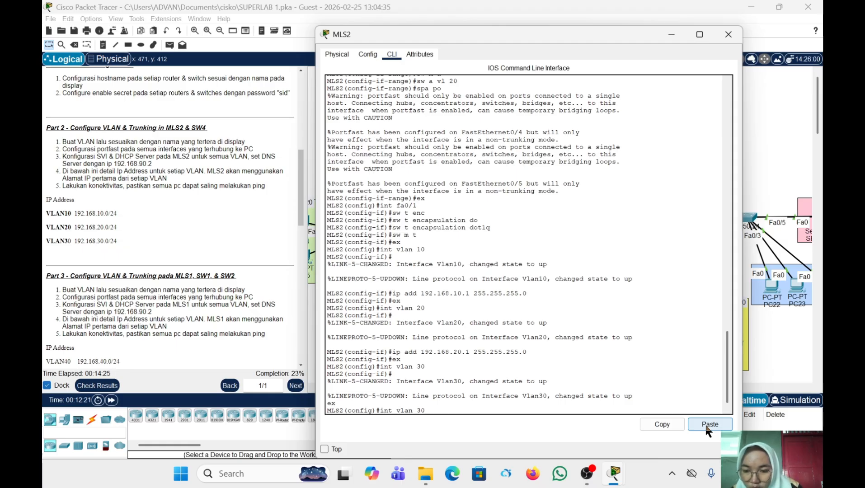
key(Return)
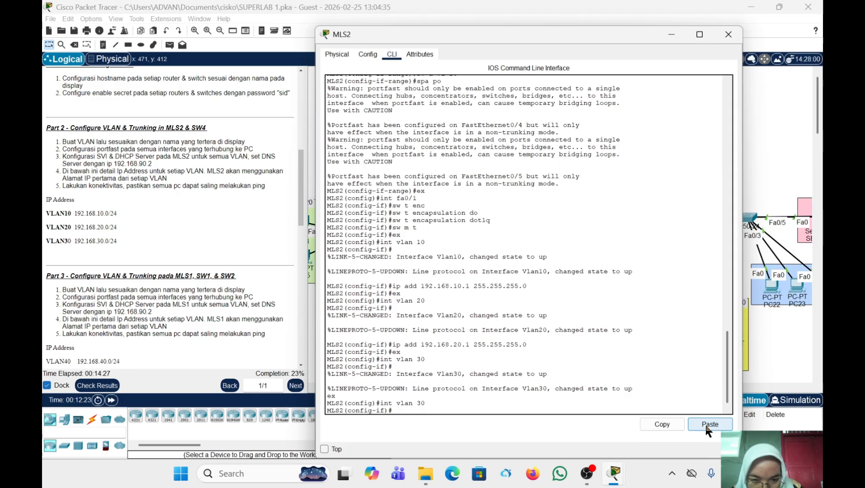
Assign VLAN 30 the address 192.168.30.1 255.255.255.0 and exit to global configuration
text(ip ad)
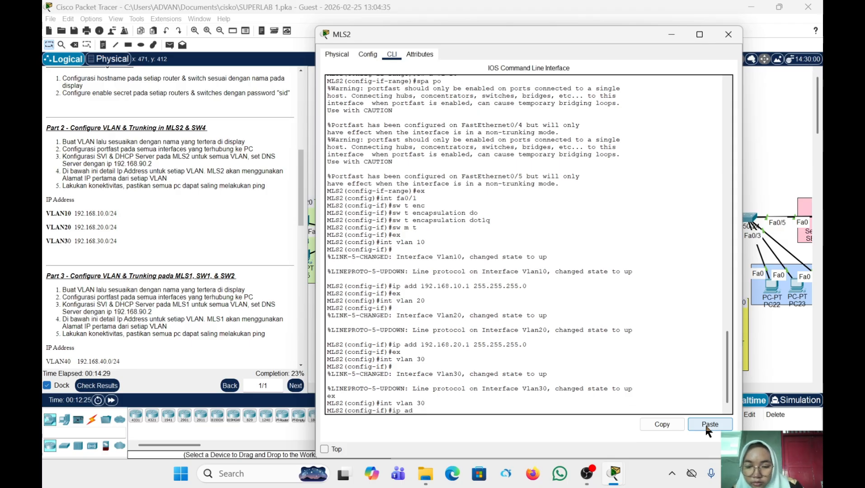
text(d 1)
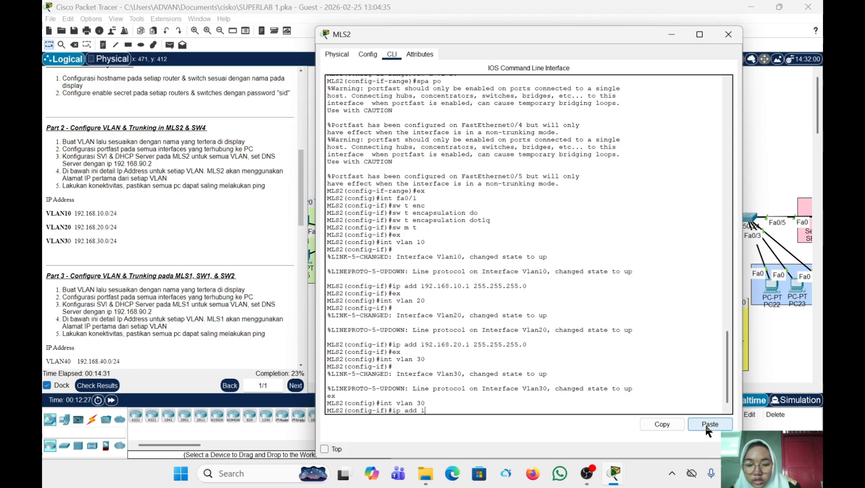
text(92.168.)
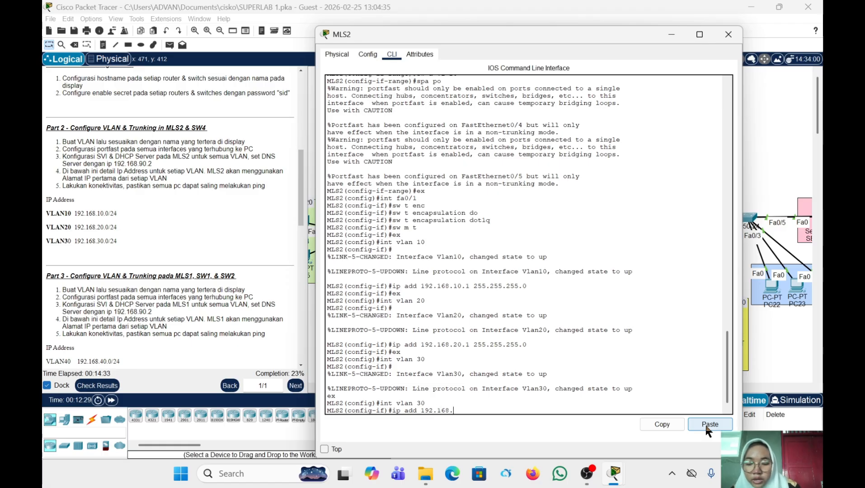
text(30.1)
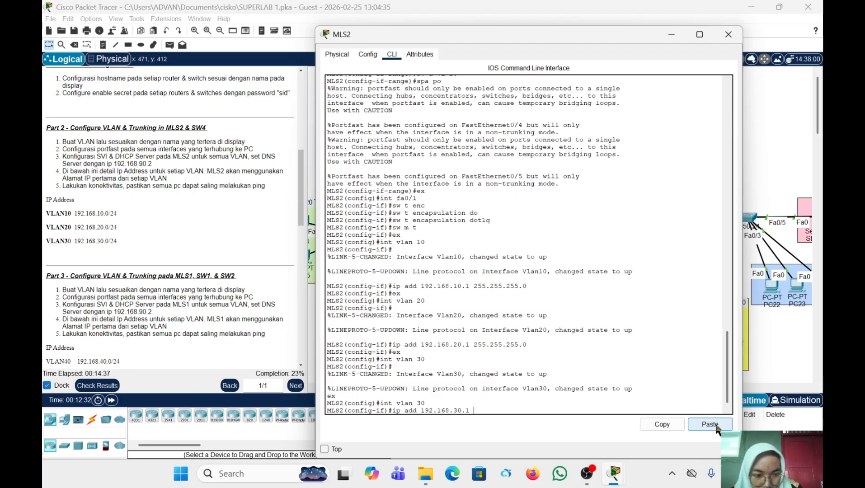
click(711, 425)
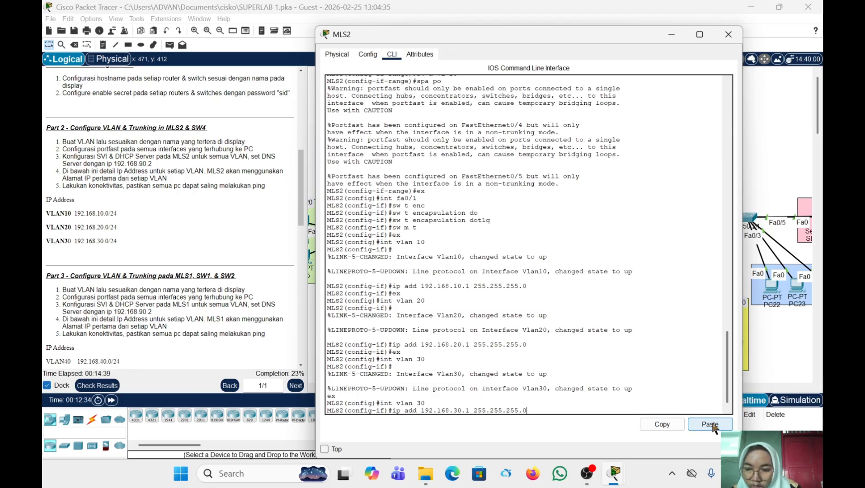
key(Return)
text(ev)
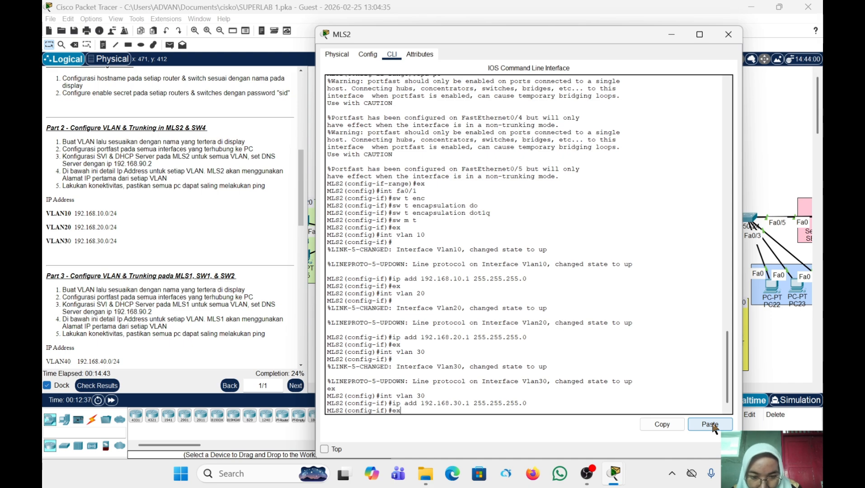
key(Return)
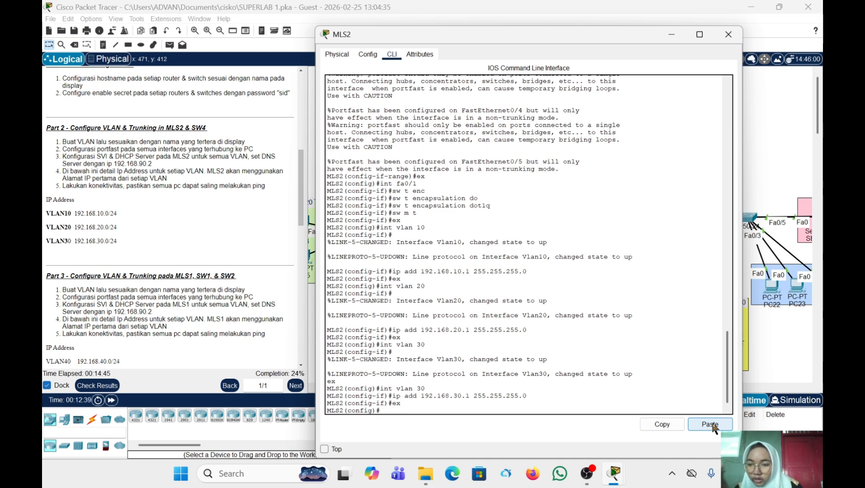
Create the DHCP pool VLAN10 on MLS2
text(ip)
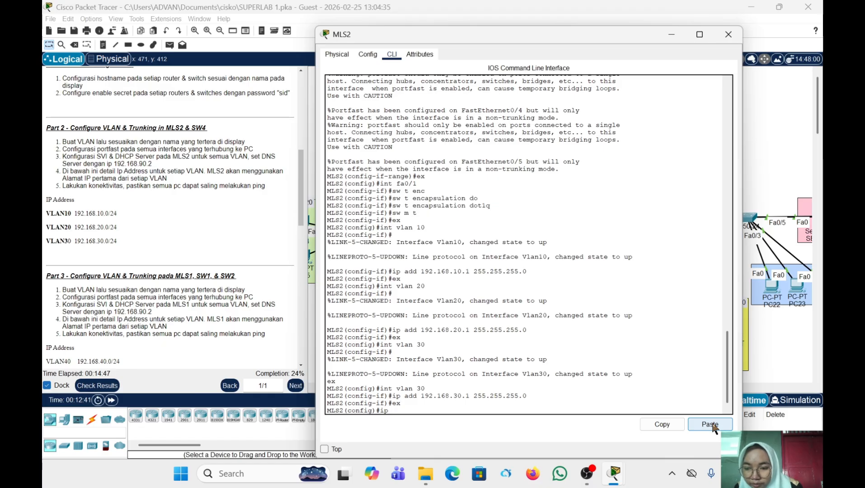
text( dhc)
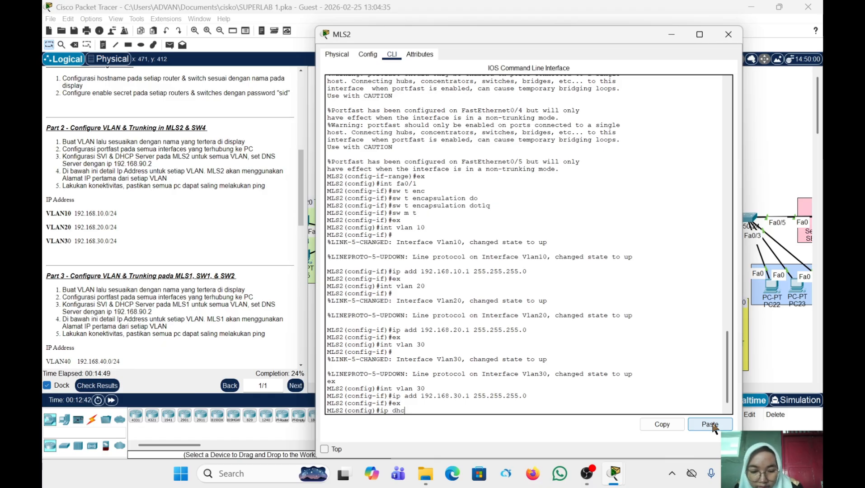
text(p )
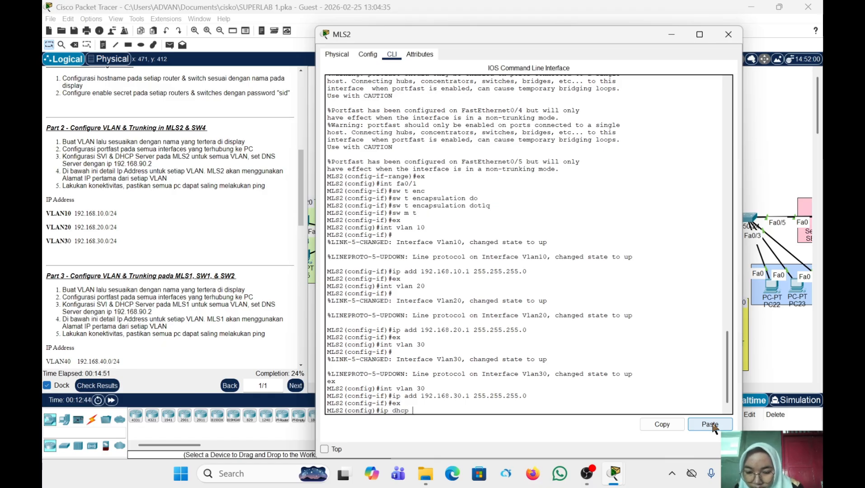
text(pool)
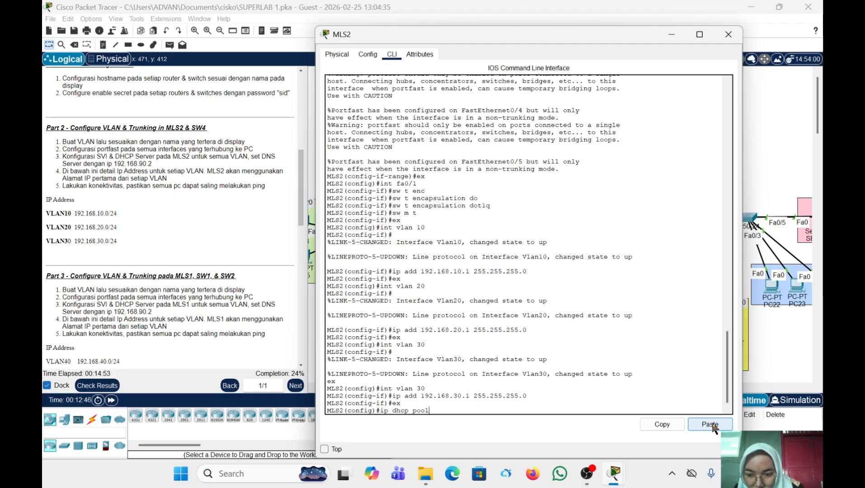
key(Caps_Lock)
text(V)
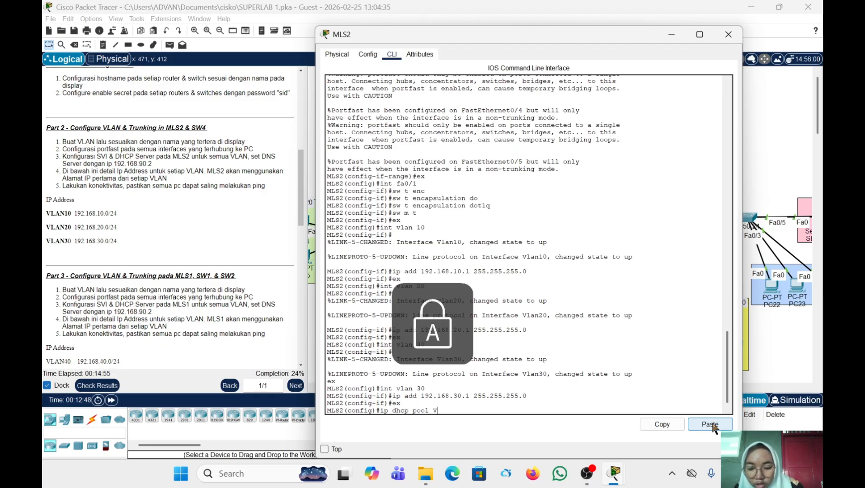
text(LAN10)
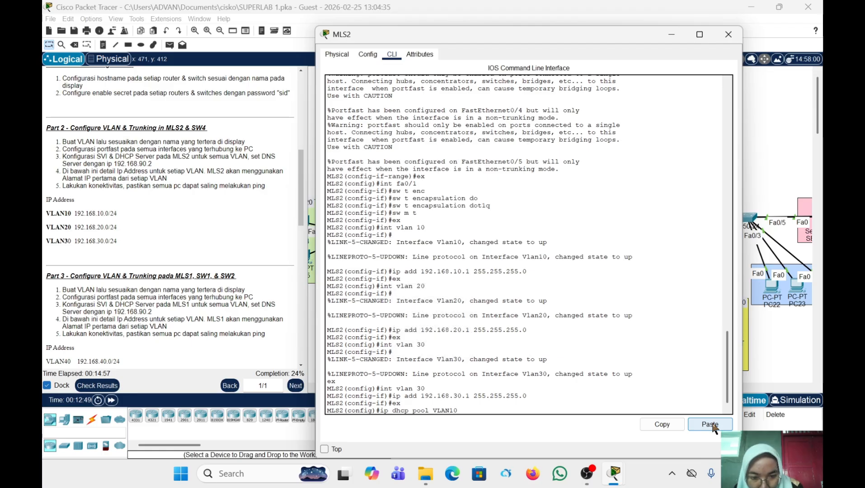
key(Return)
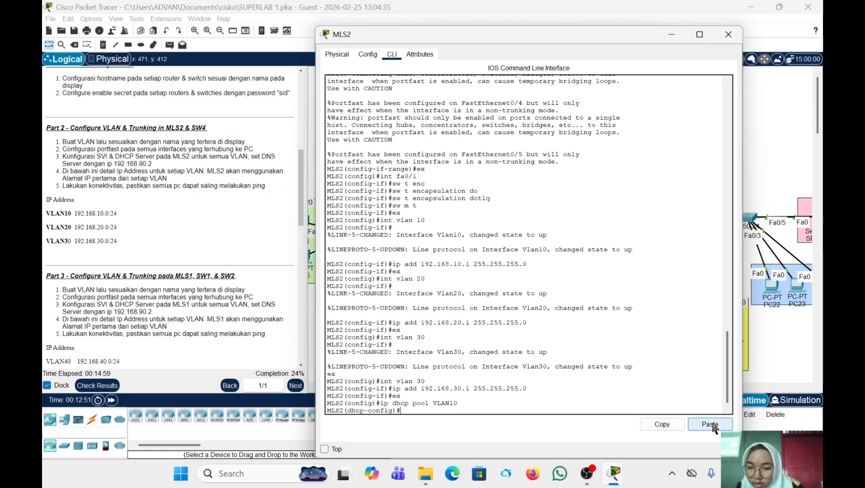
key(Caps_Lock)
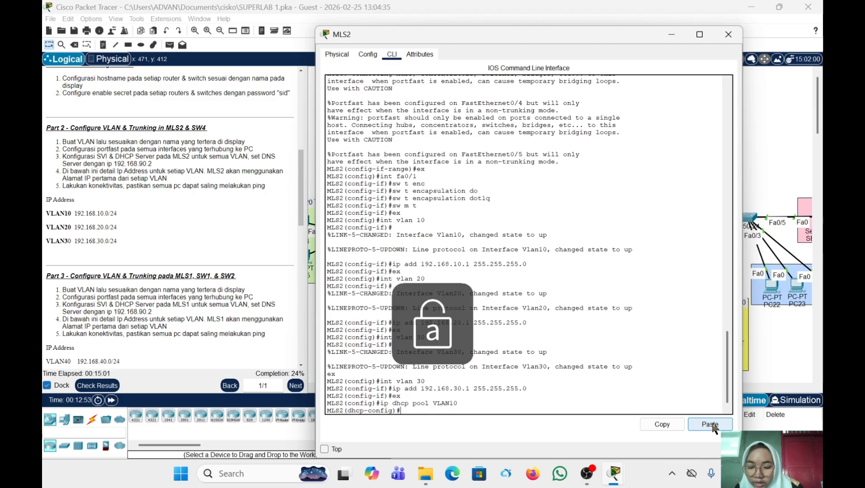
Type the pool network 192.168.10.0 255.255.255.0, removing a duplicated pasted mask
text(netw 192.168.1)
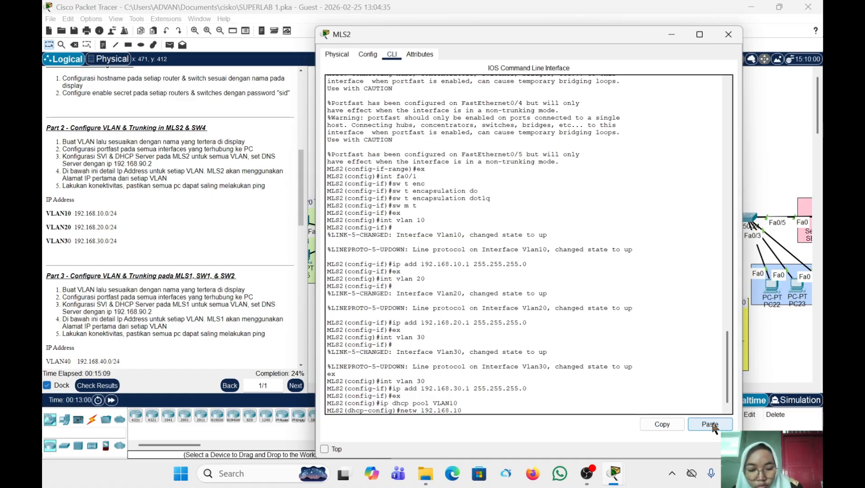
text(0)
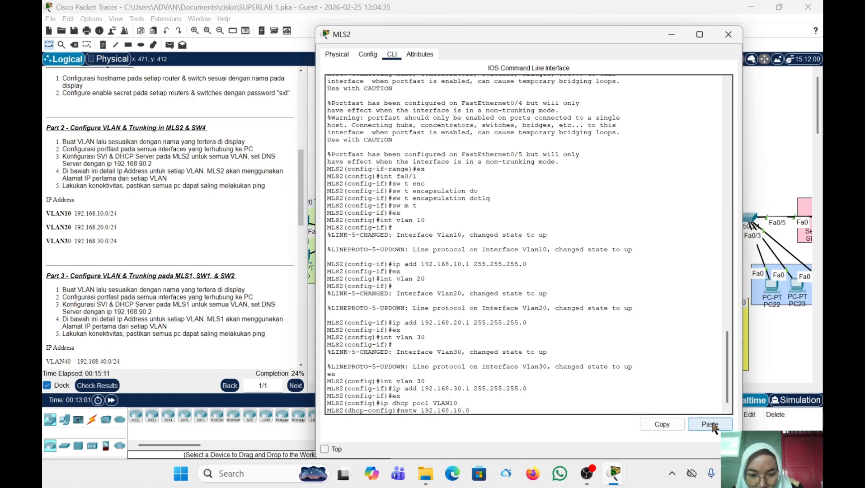
click(712, 427)
click(712, 427)
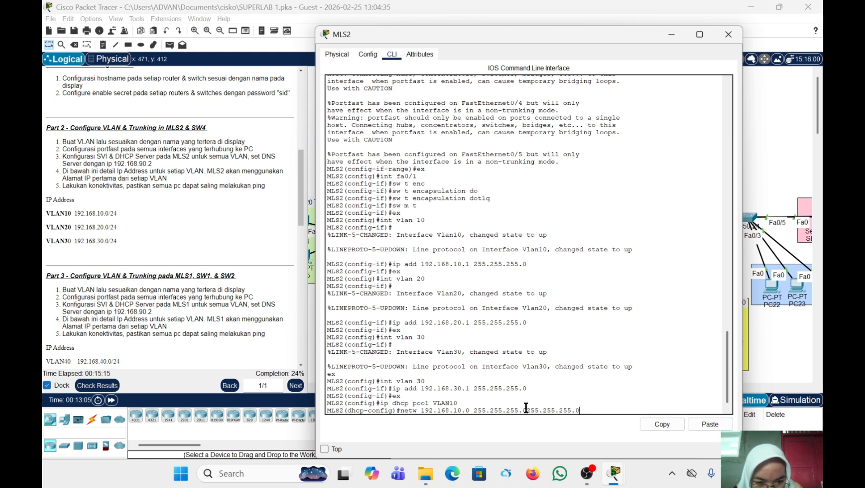
drag(526, 406, 546, 413)
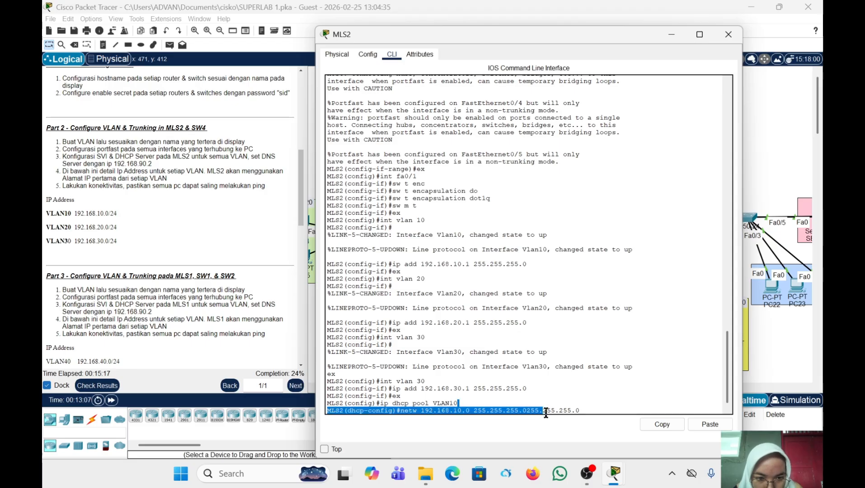
click(546, 412)
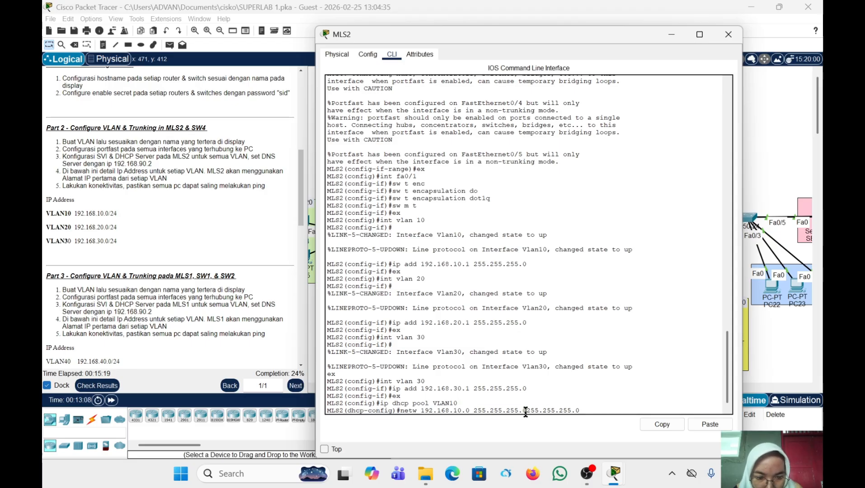
drag(528, 410, 568, 416)
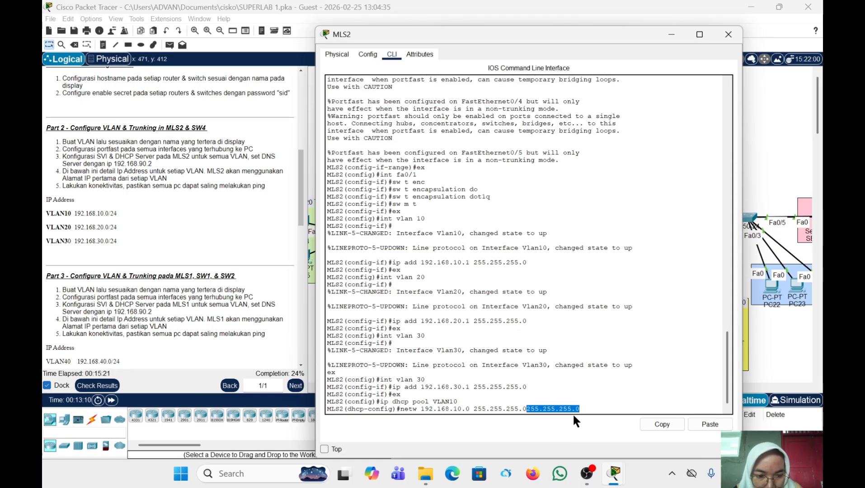
key(BackSpace)
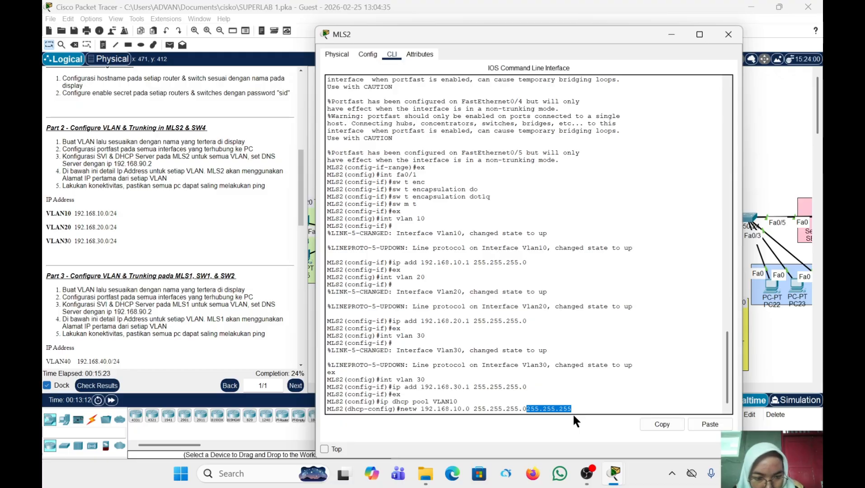
click(569, 406)
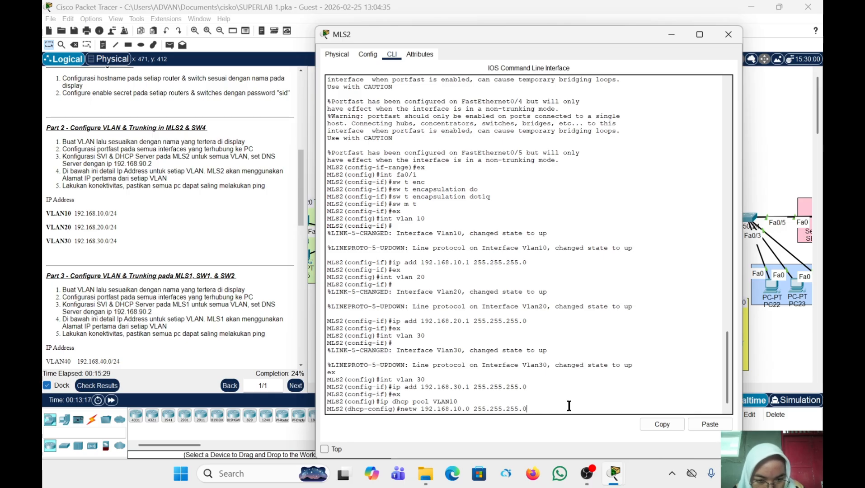
Apply the pool network and set the default router to 192.168.10.1
key(Return)
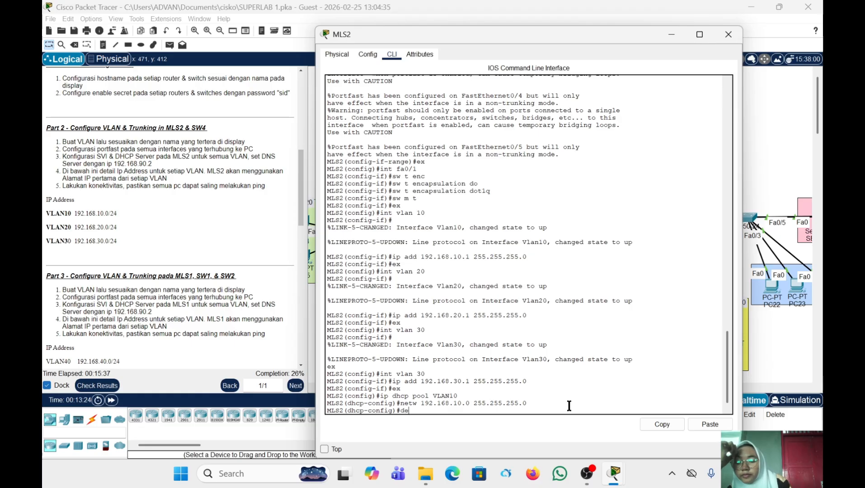
text(a)
key(Tab)
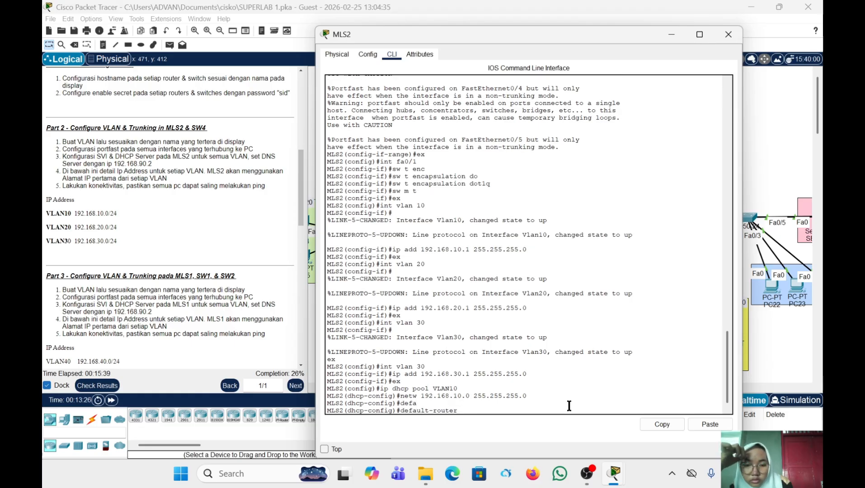
text(19)
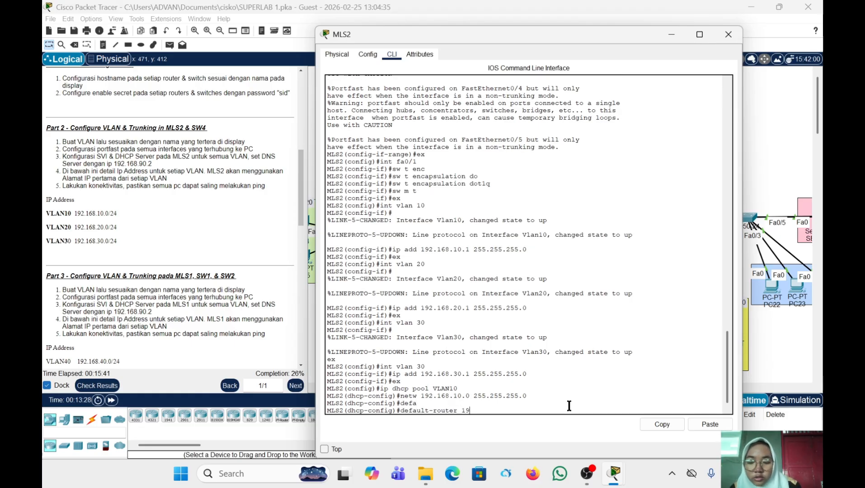
text(2.168.10.1)
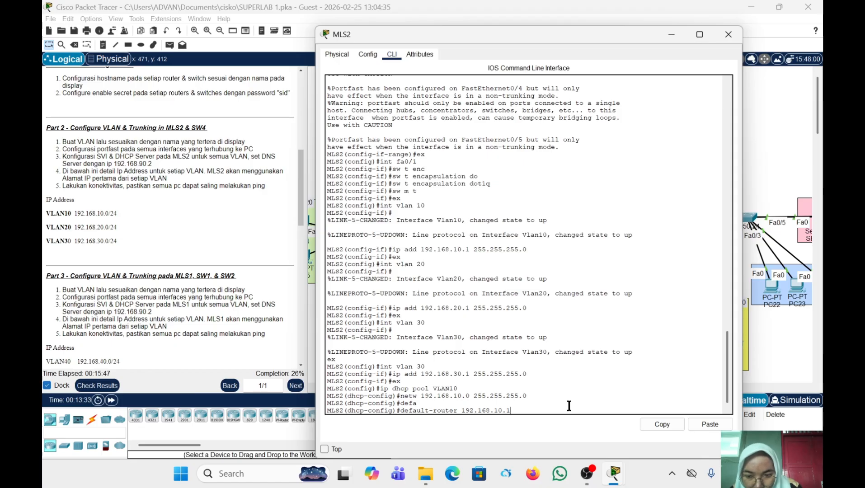
key(Return)
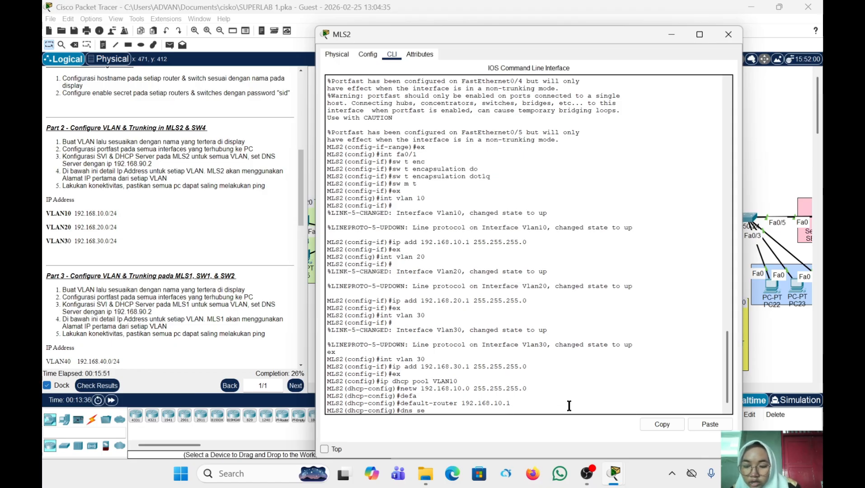
Set the DNS server to 192.168.90.2 and exit the VLAN10 pool
text(dns se)
key(Tab)
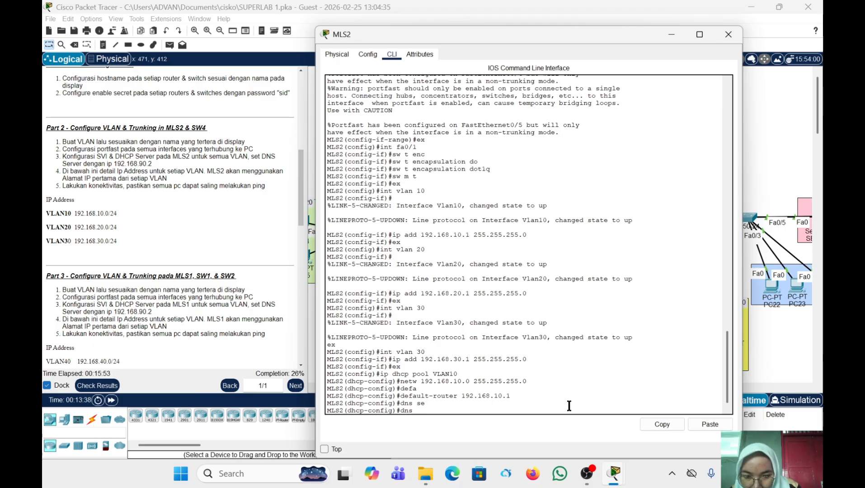
key(Tab)
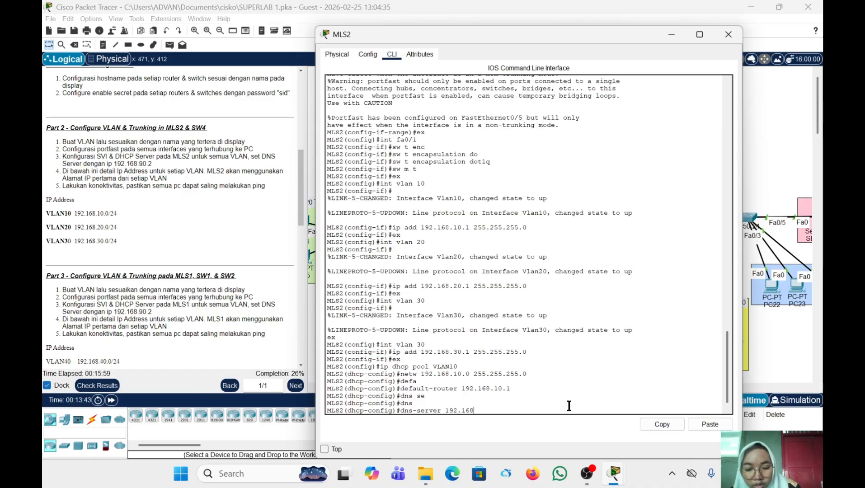
text(192.168.90)
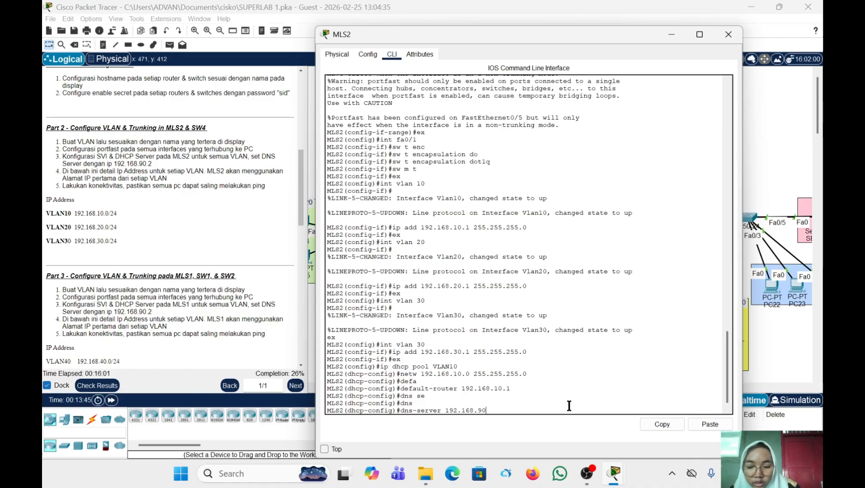
text(.2)
key(Return)
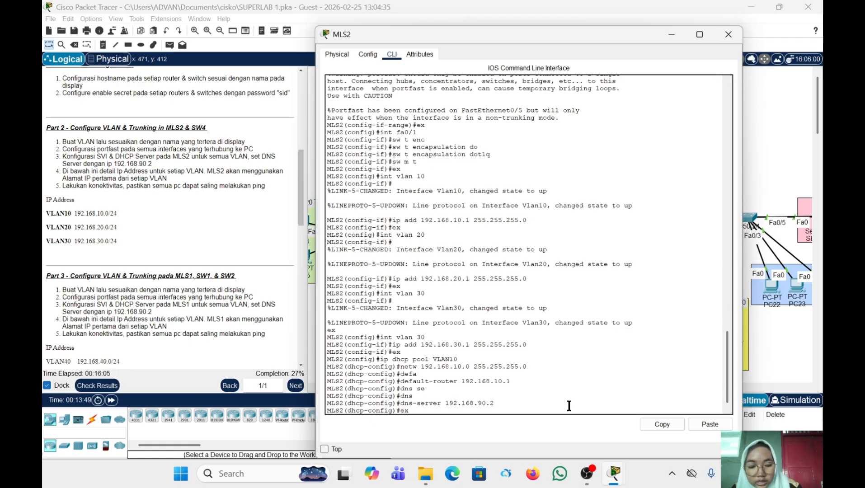
text(ex)
key(Return)
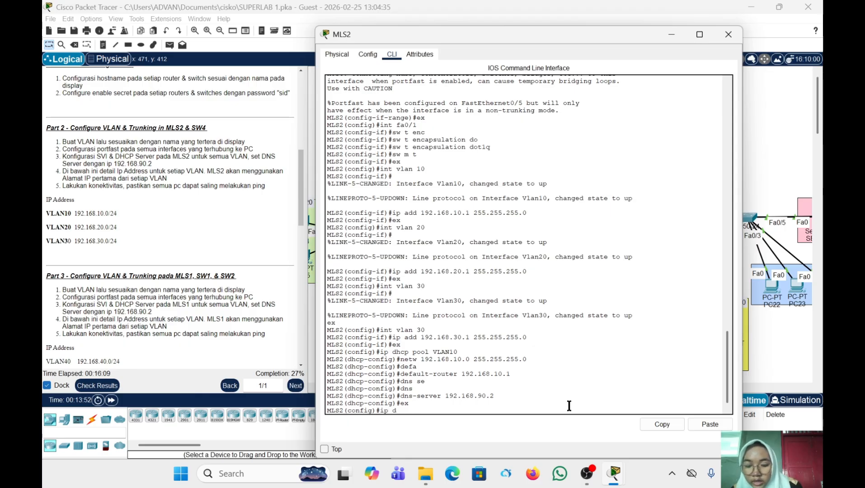
Create the DHCP pool VLAN20 on MLS2
text(ip dhcp poll)
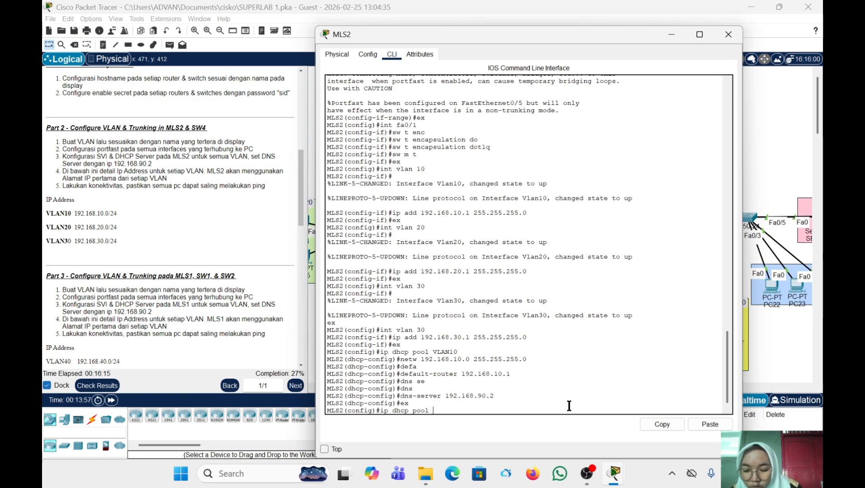
key(Caps_Lock)
text(VLAN2-)
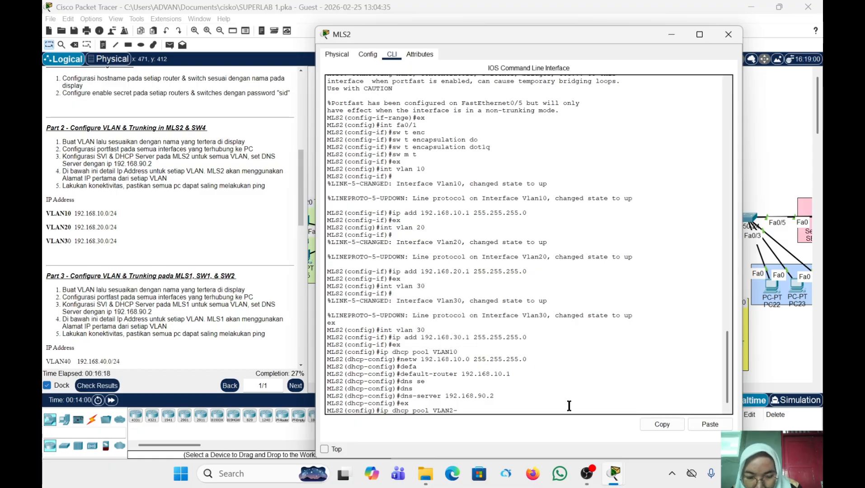
key(BackSpace)
text(0)
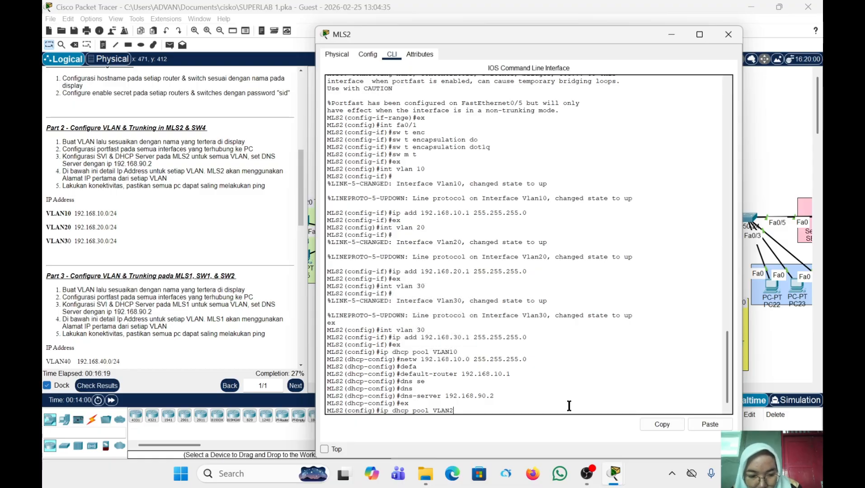
key(Tab)
key(Caps_Lock)
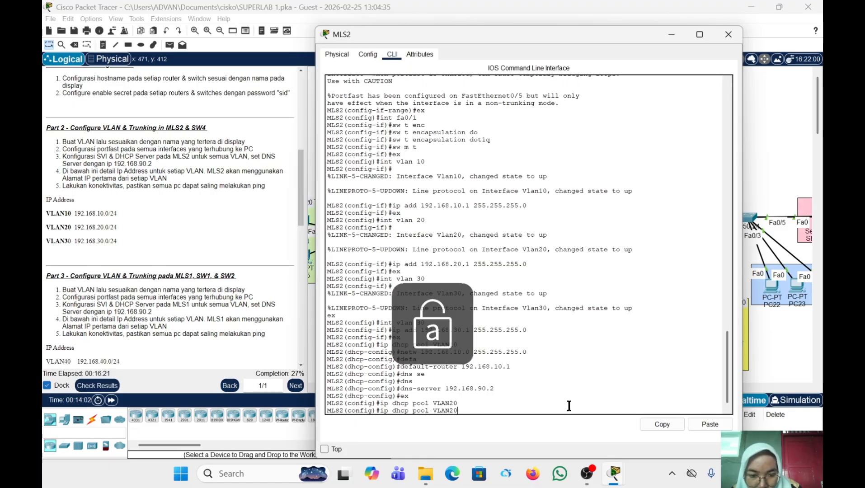
key(Return)
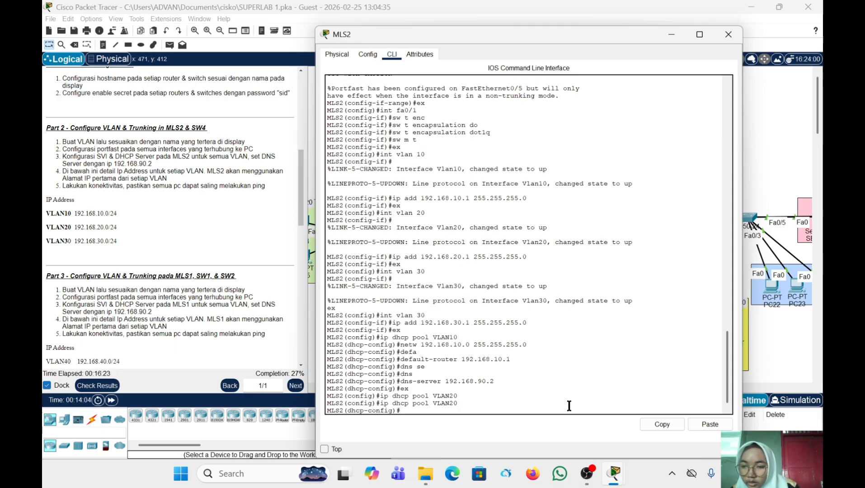
Enter network 192.169.20.0 with the pasted 255.255.255.0 mask
text(b)
key(BackSpace)
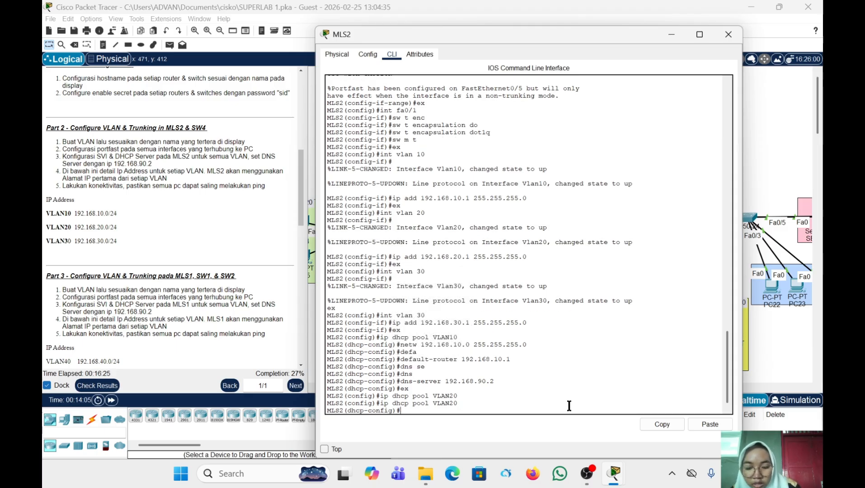
text(netw)
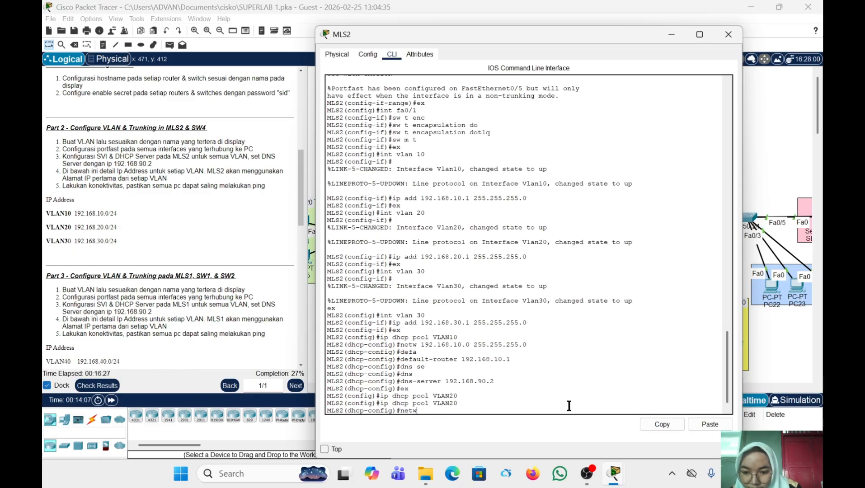
text( 192.)
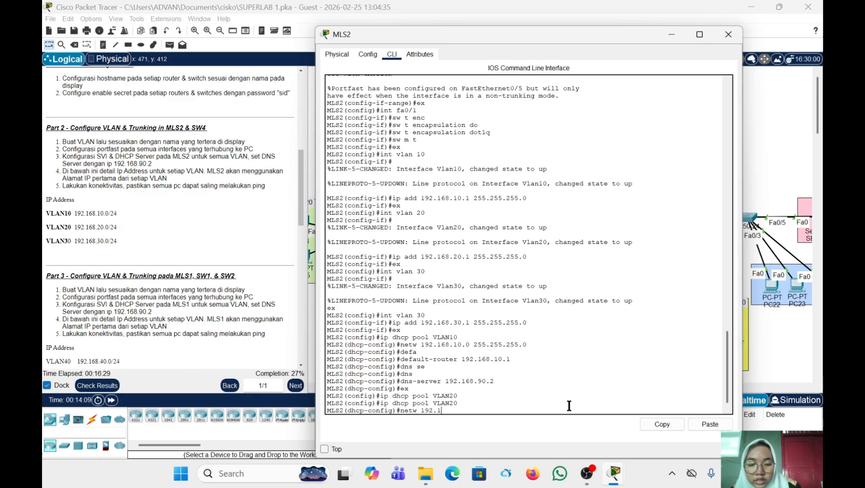
text(169)
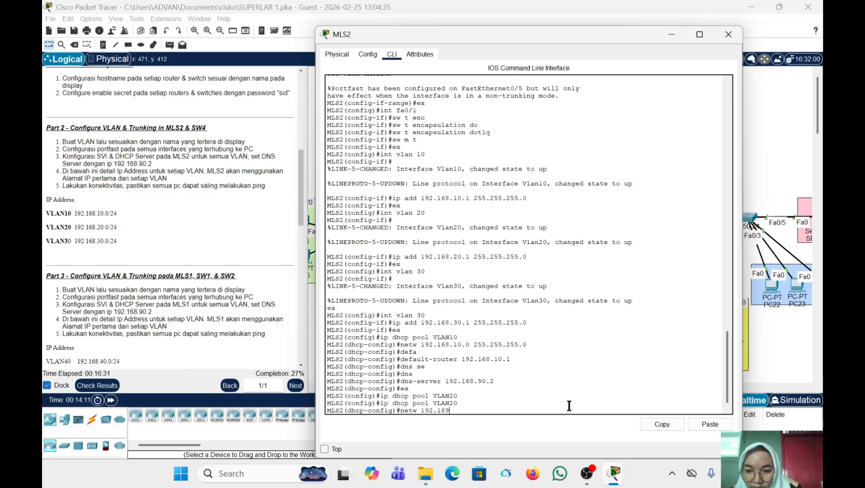
text(.20.0)
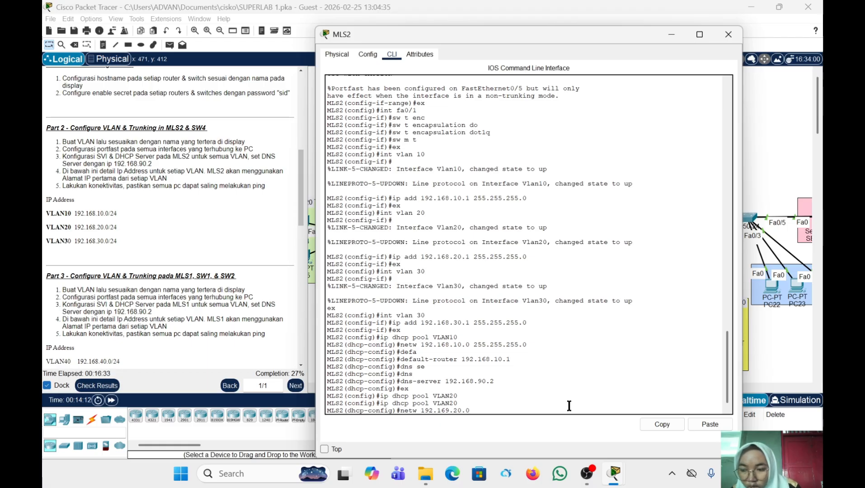
click(715, 422)
Apply the VLAN20 pool network and set the default router to 192.168.20.1
key(Return)
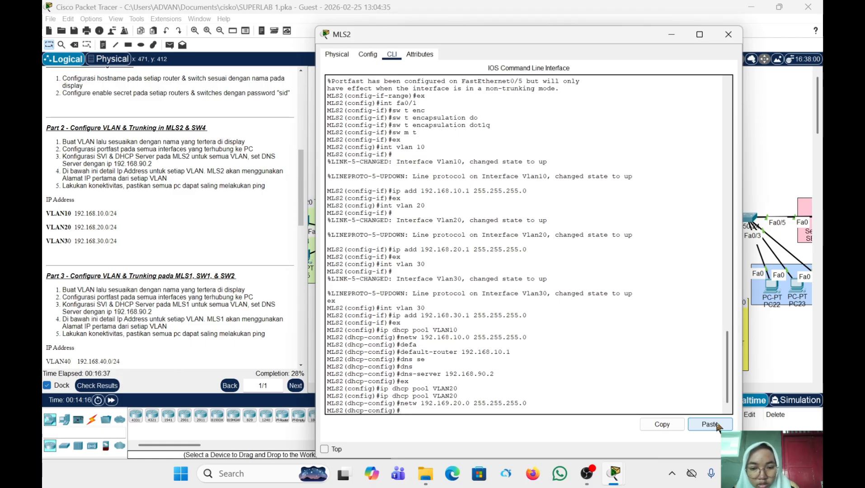
text(default-router)
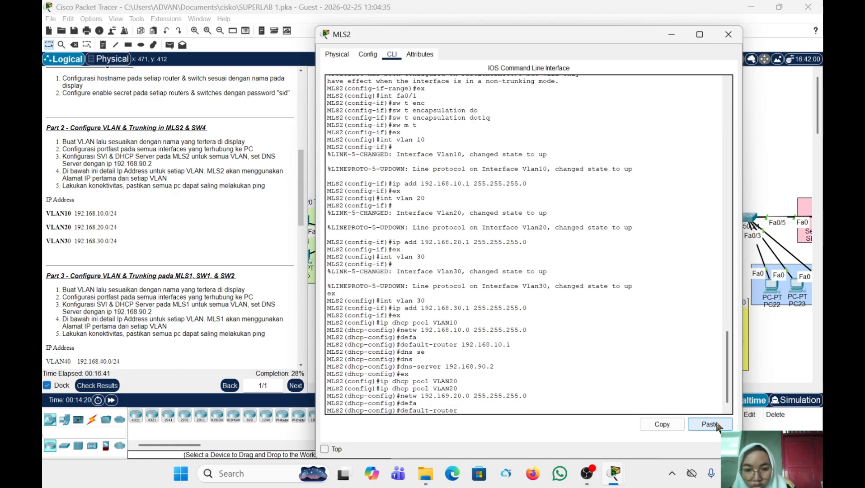
key(Tab)
text(192.)
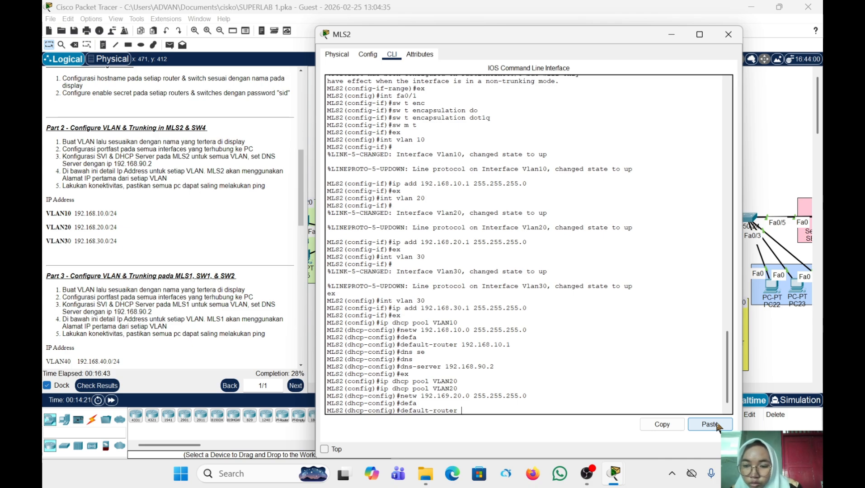
text(168.20)
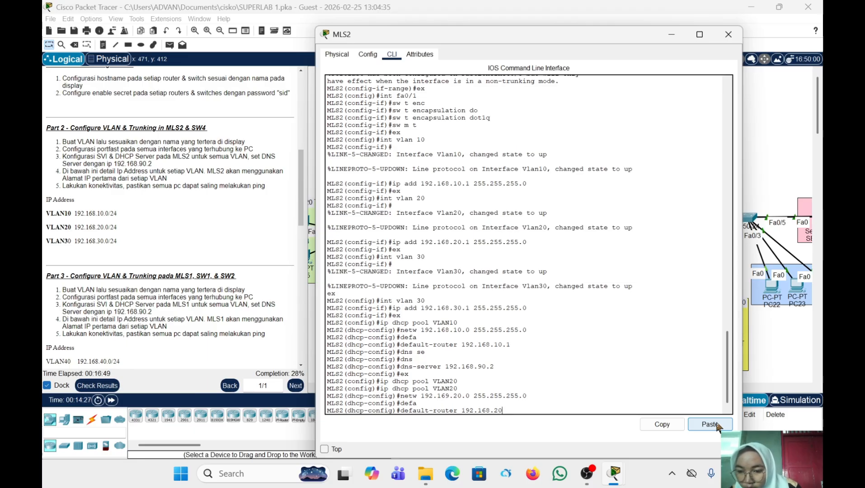
text(.1)
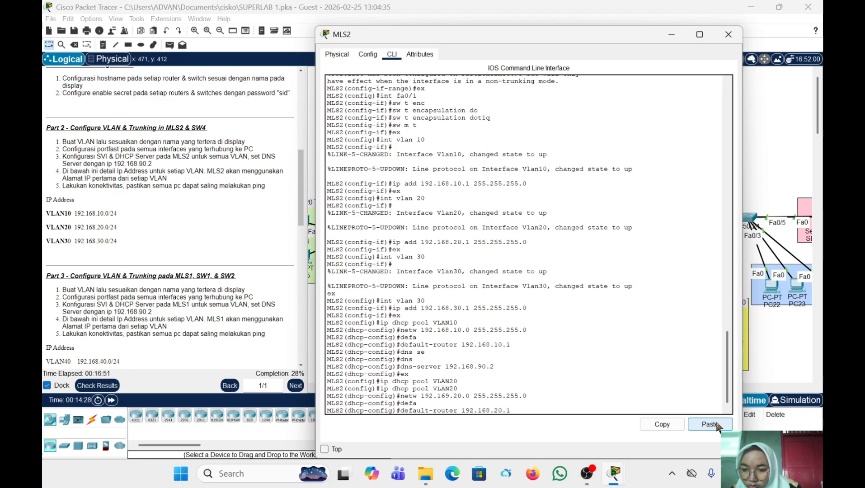
key(Return)
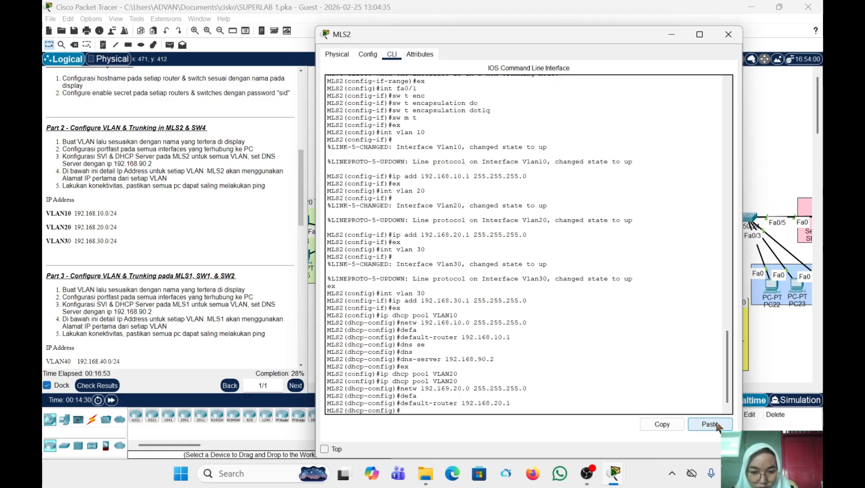
Set DNS server 192.168.90.2 for the VLAN20 pool and exit
text(dens)
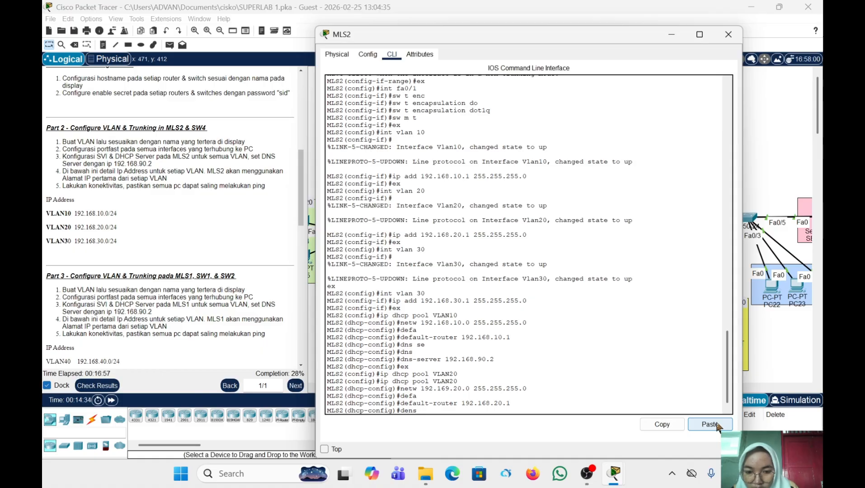
key(BackSpace)
key(BackSpace)
key(BackSpace)
key(BackSpace)
text(ns)
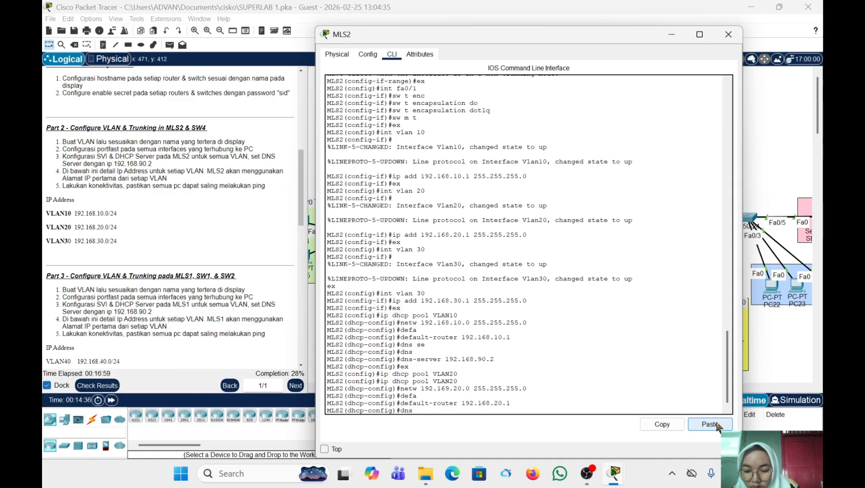
key(Return)
text(dns-server)
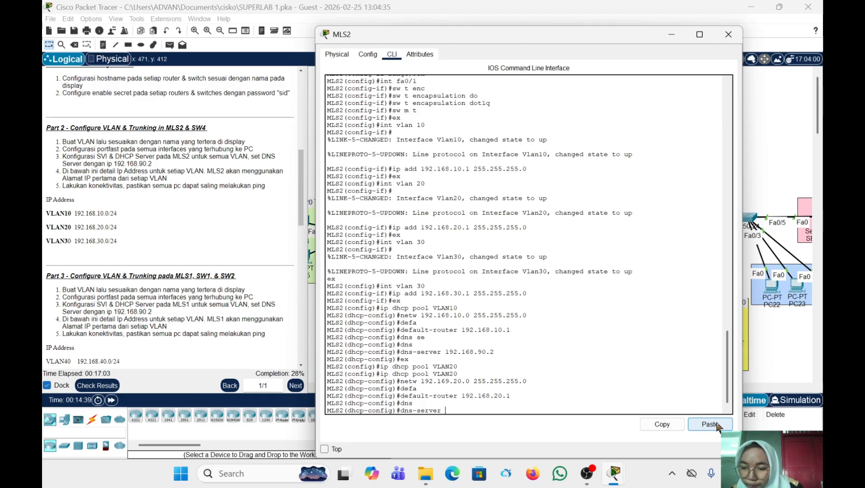
text( 192.168.)
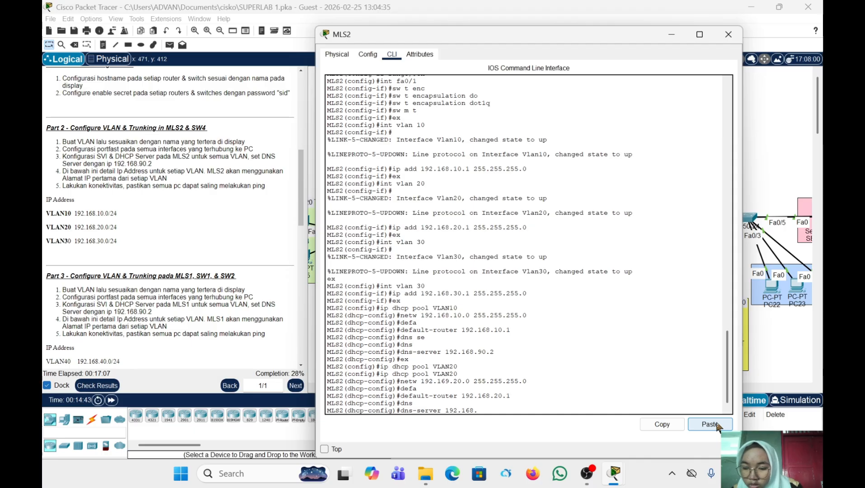
text(90.2)
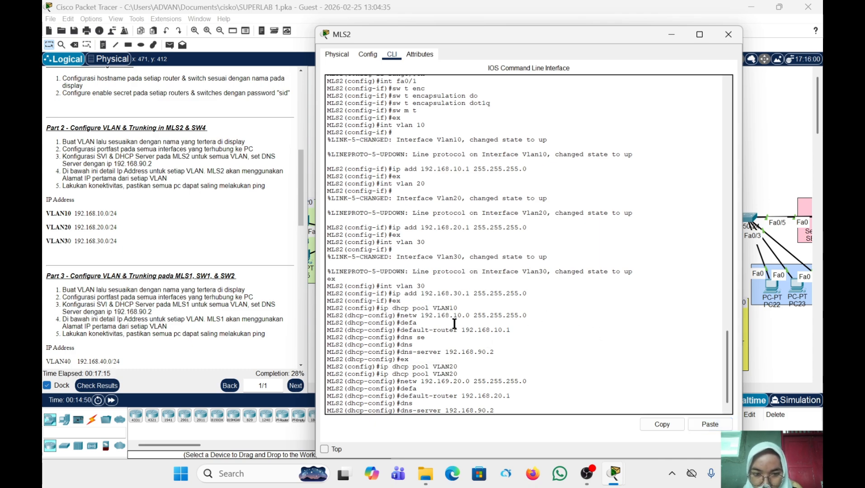
key(Return)
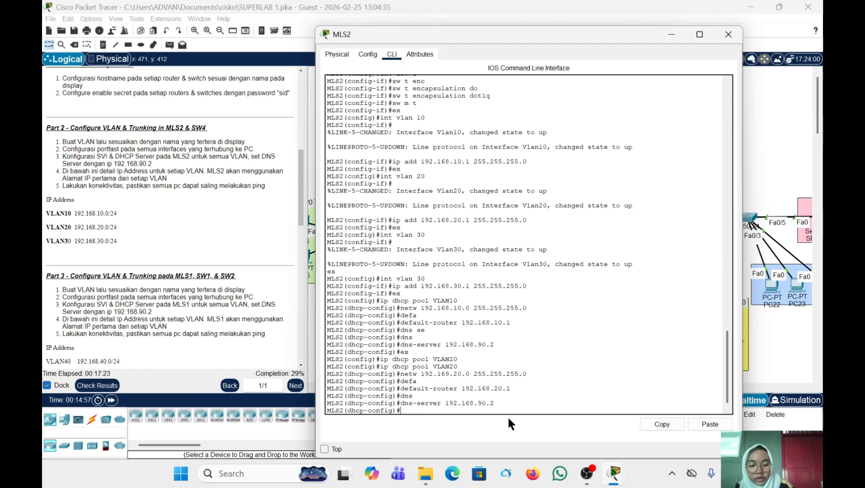
text(ex)
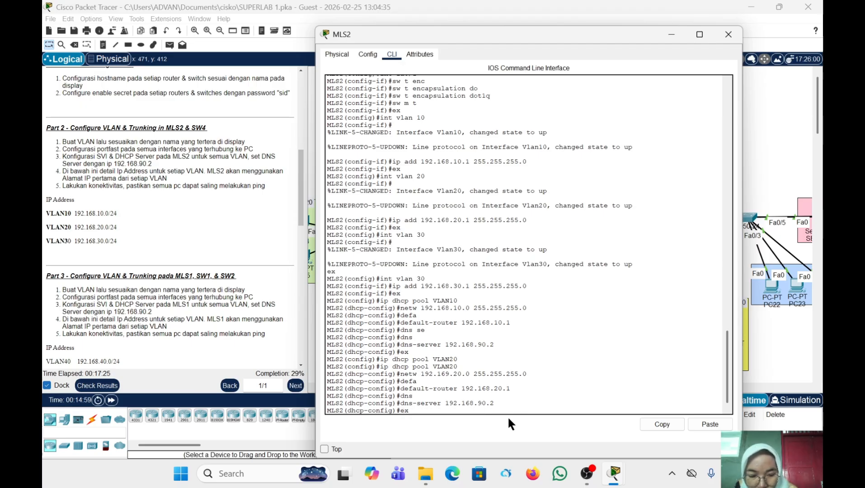
key(Return)
Create the DHCP pool VLAN30 by editing a recalled pool command
key(Up)
key(Up)
key(Up)
key(Up)
key(Up)
key(Up)
key(Up)
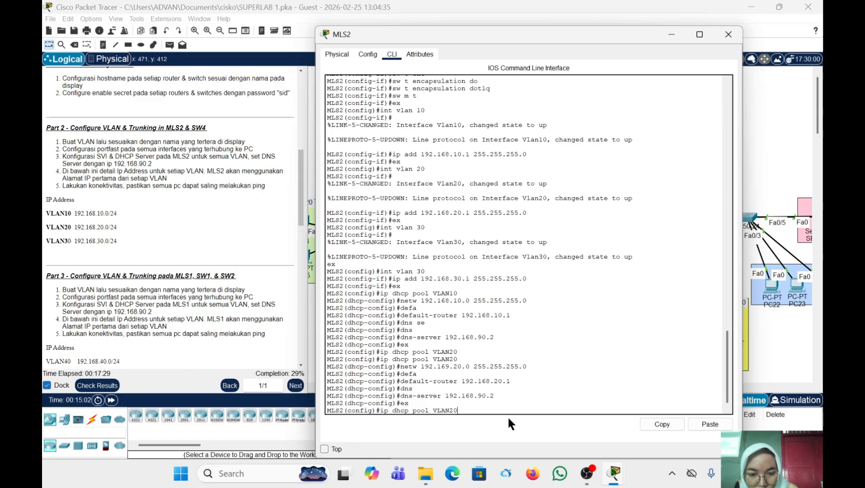
key(BackSpace)
key(BackSpace)
text(3)
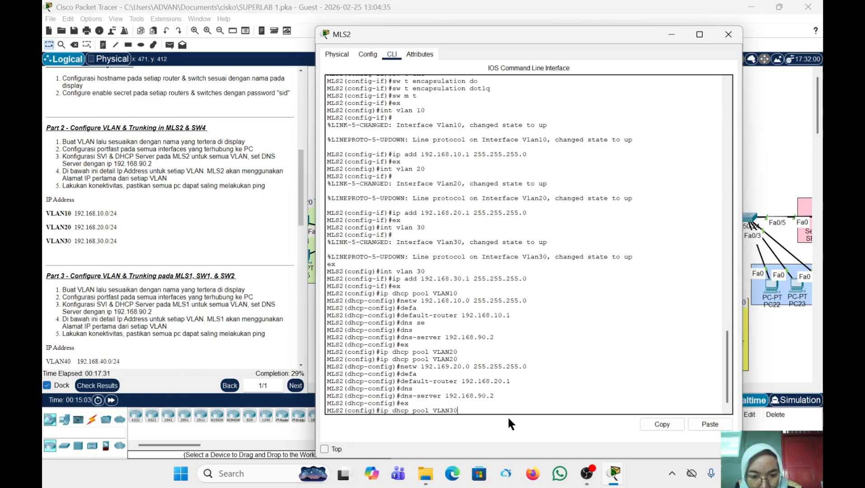
text(0)
key(Return)
Set the VLAN30 pool network to 192.169.30.0 255.255.255.0
key(Up)
key(Up)
key(Up)
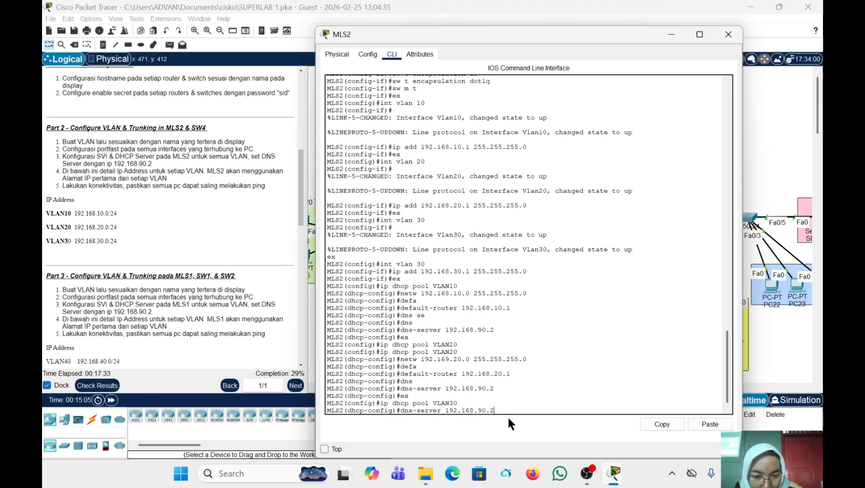
key(Up)
key(Up)
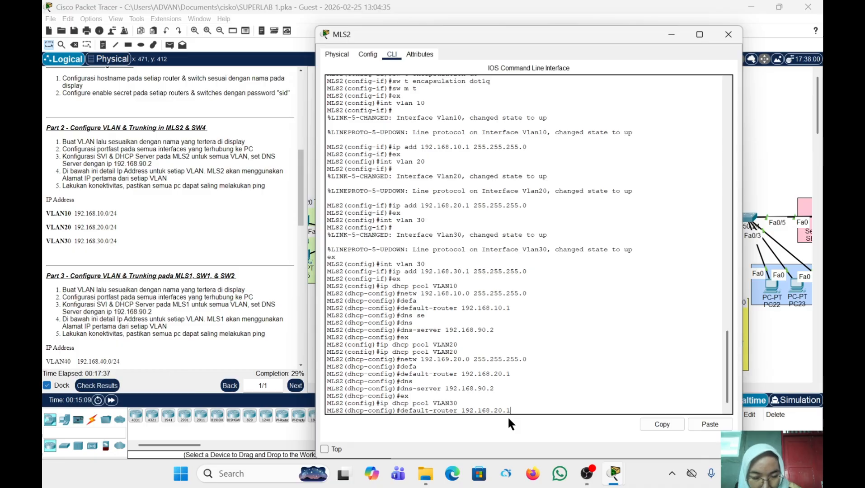
key(Up)
key(Up)
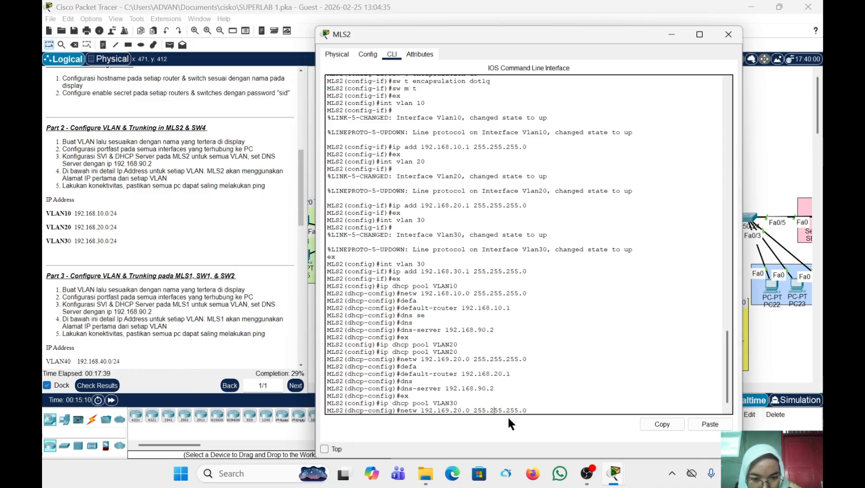
key(BackSpace)
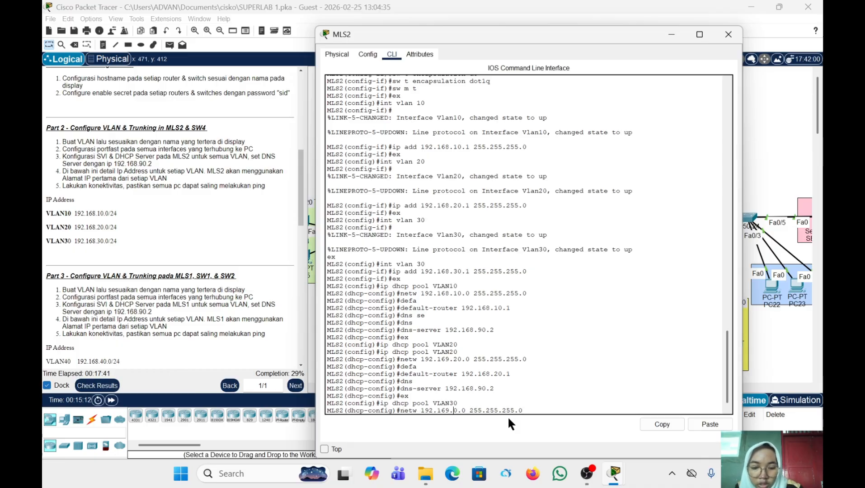
text(3)
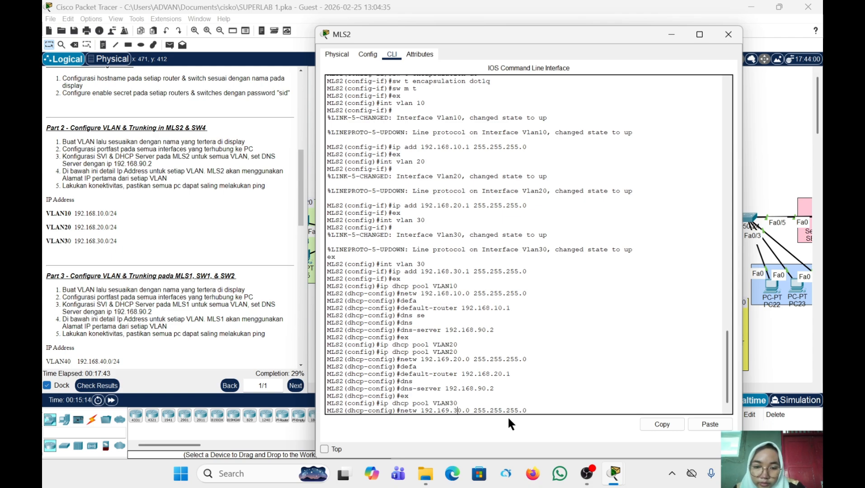
key(Return)
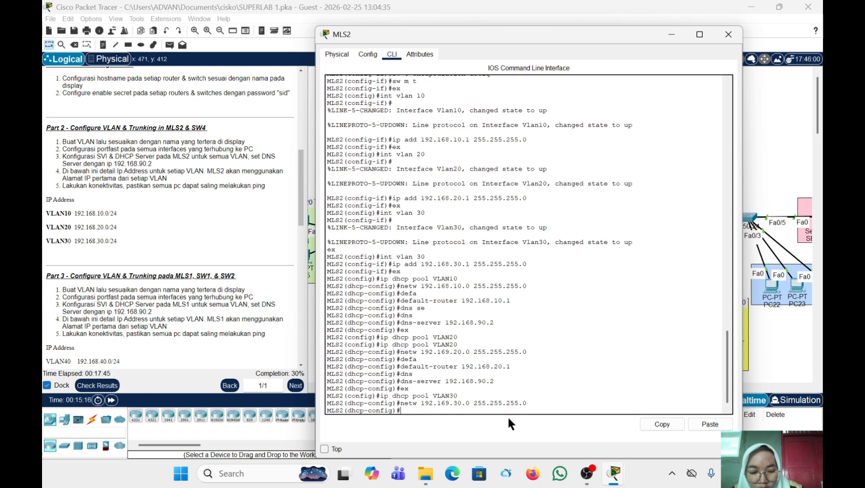
Set default router 192.168.30.1 and DNS server 192.168.90.2 for the VLAN30 pool
key(Up)
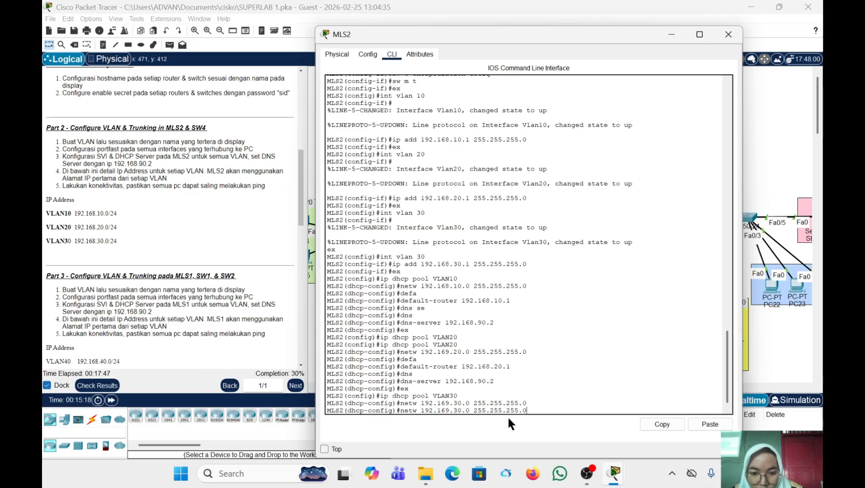
key(Up)
key(Up)
key(Up)
key(Up)
key(Up)
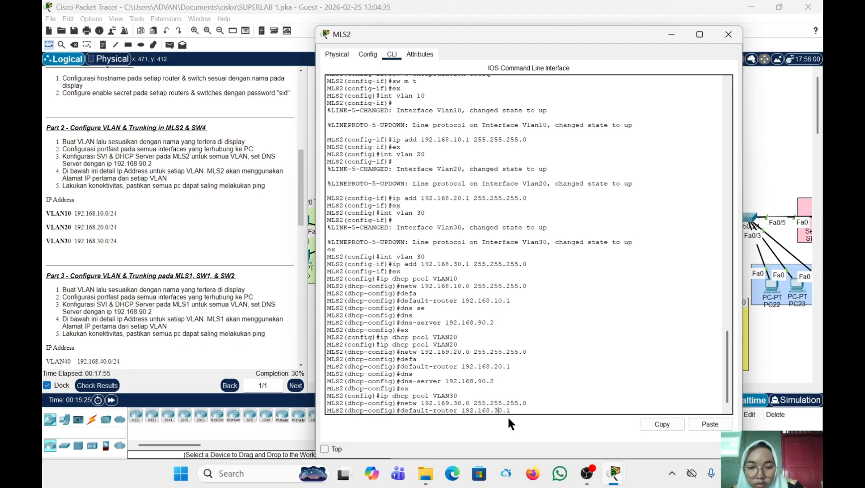
key(Return)
key(Up)
key(Up)
key(Up)
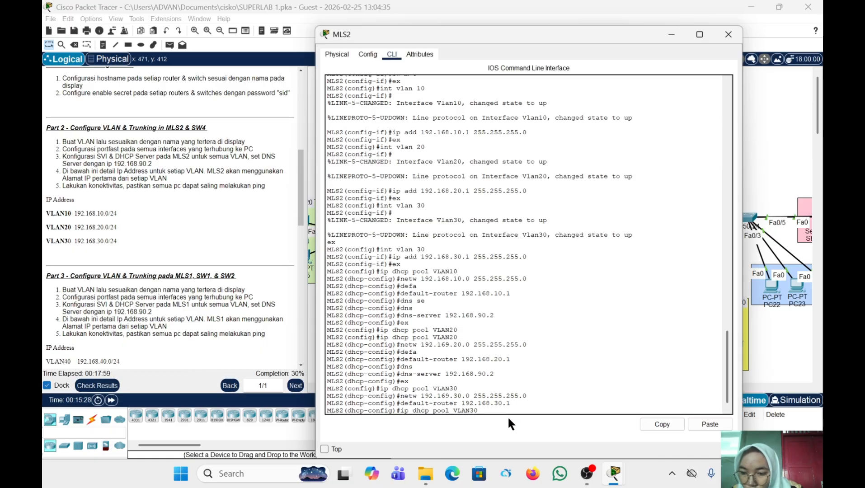
key(Up)
key(Up)
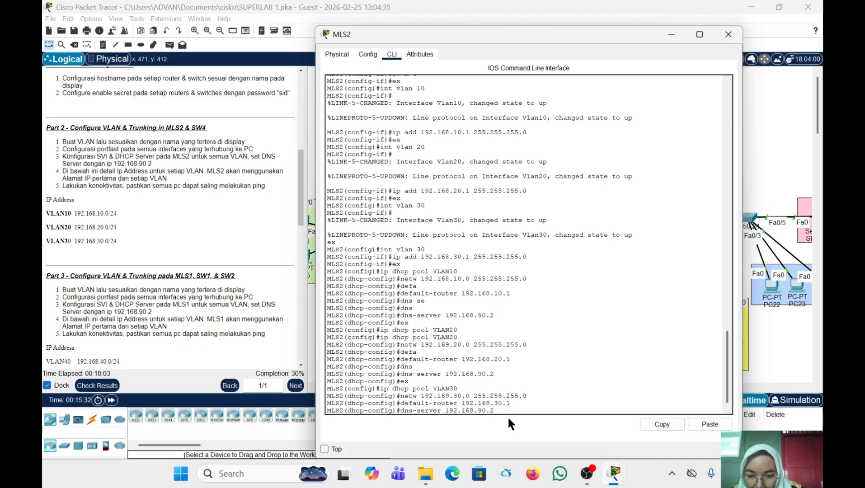
key(Return)
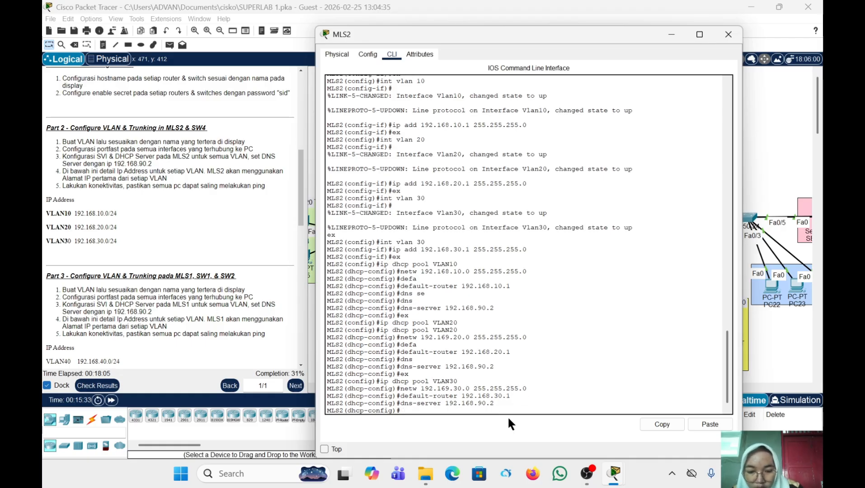
Leave the pool and exclude 192.168.10.1 from DHCP leases
text(ex)
key(Return)
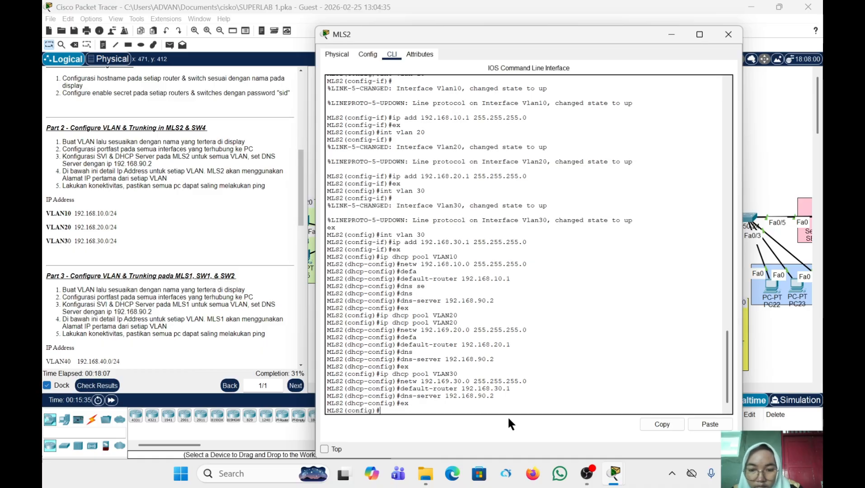
text(ip )
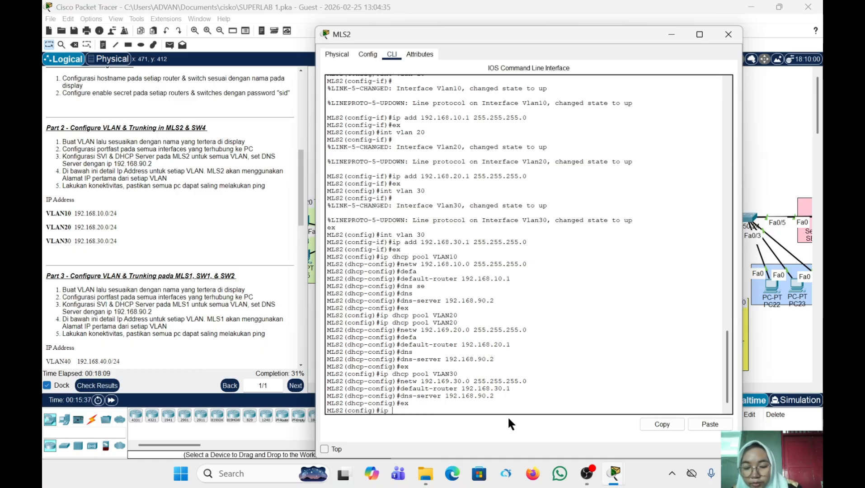
text(dhcp)
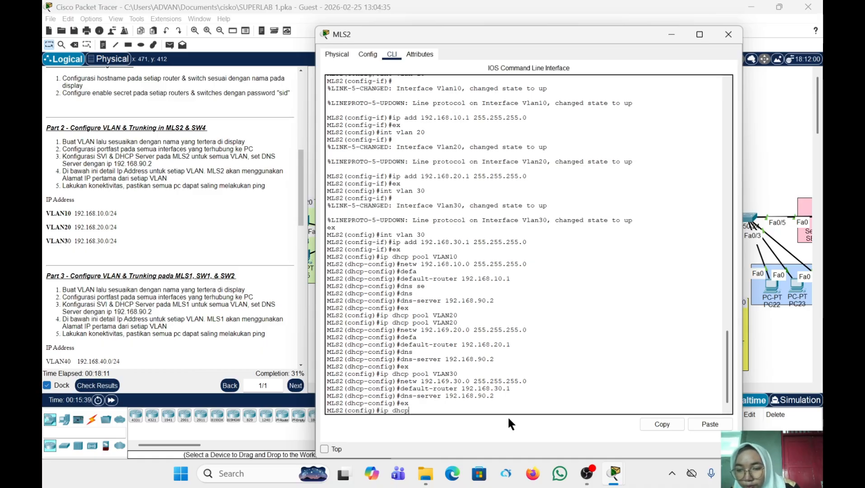
text( ex)
text(c)
key(Tab)
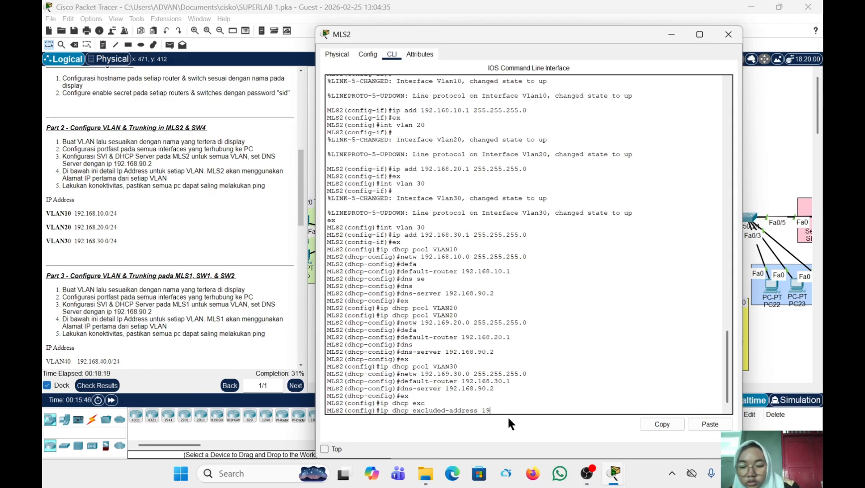
text(192.16)
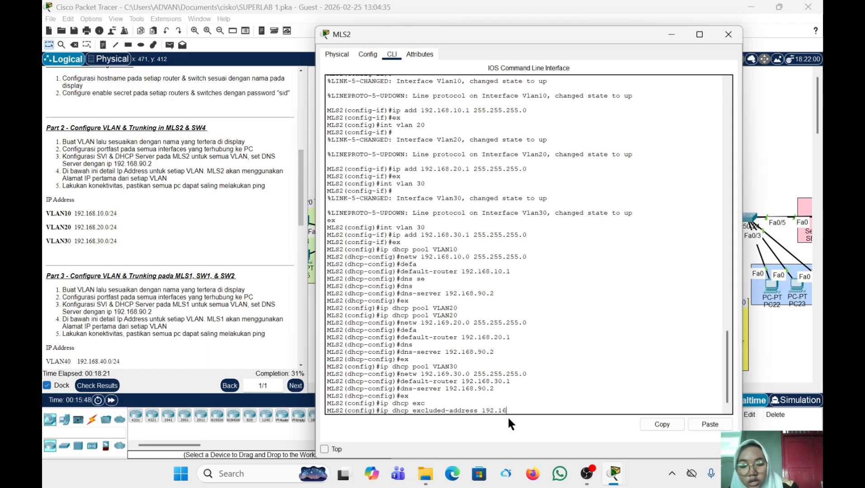
text(8.10)
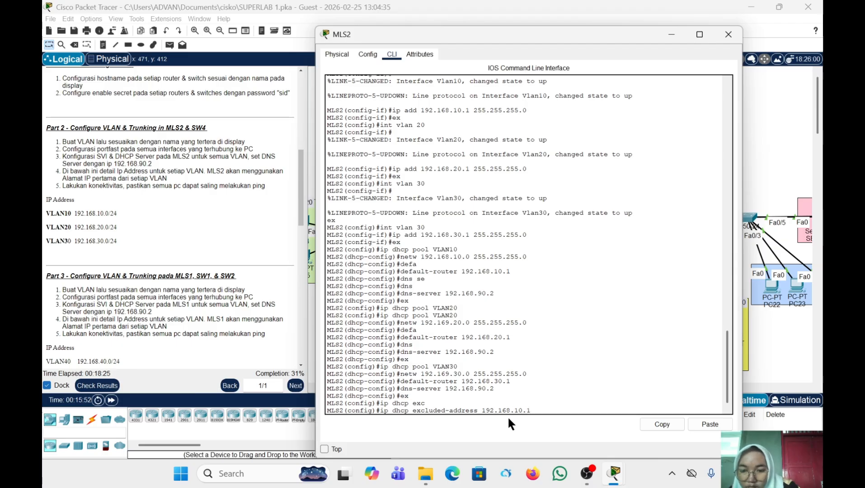
text(.1)
key(Return)
Also exclude 192.168.20.1 and 192.168.30.1 from DHCP leases
text(i)
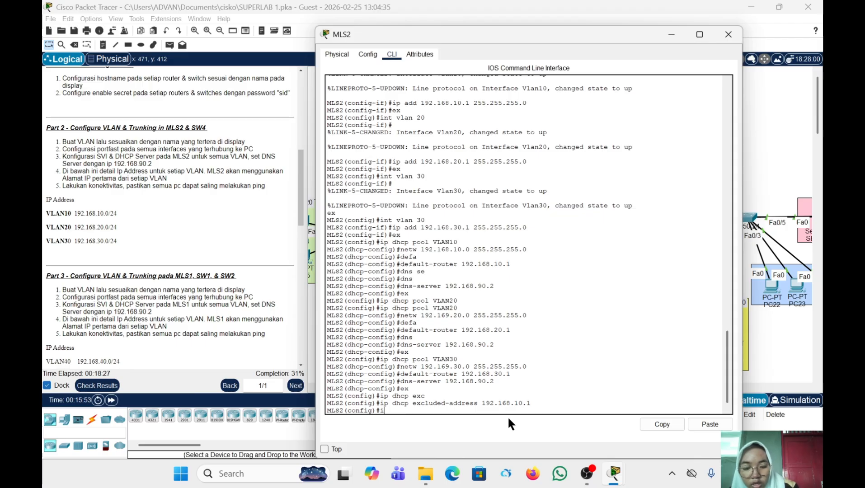
text(p a)
key(Caps_Lock)
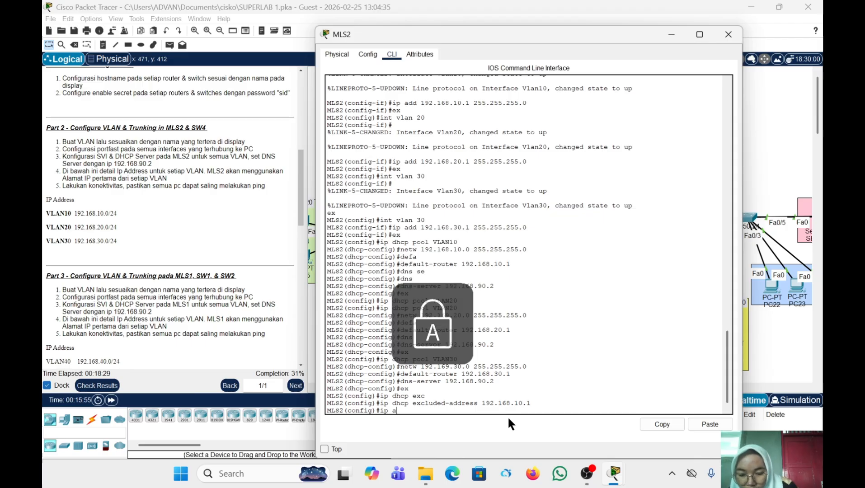
key(Caps_Lock)
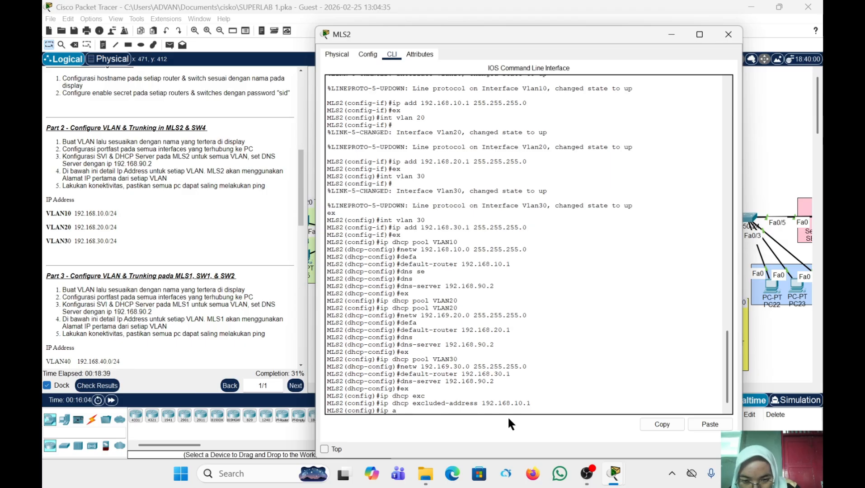
key(BackSpace)
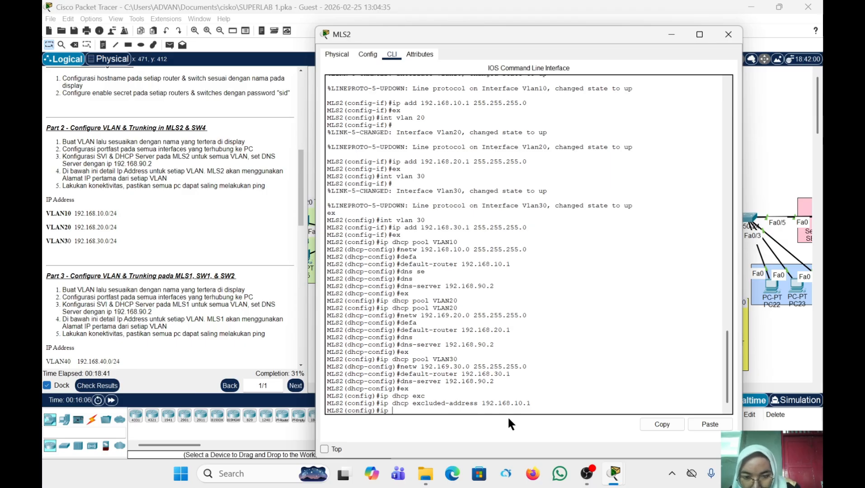
text(d)
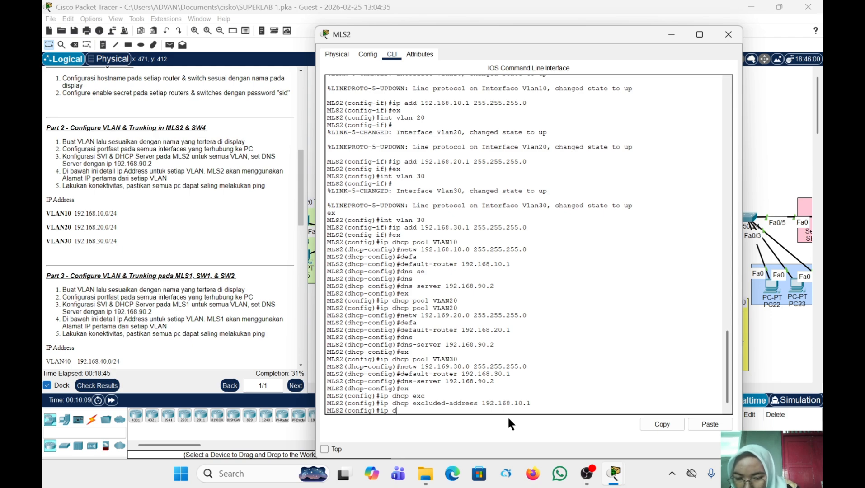
key(BackSpace)
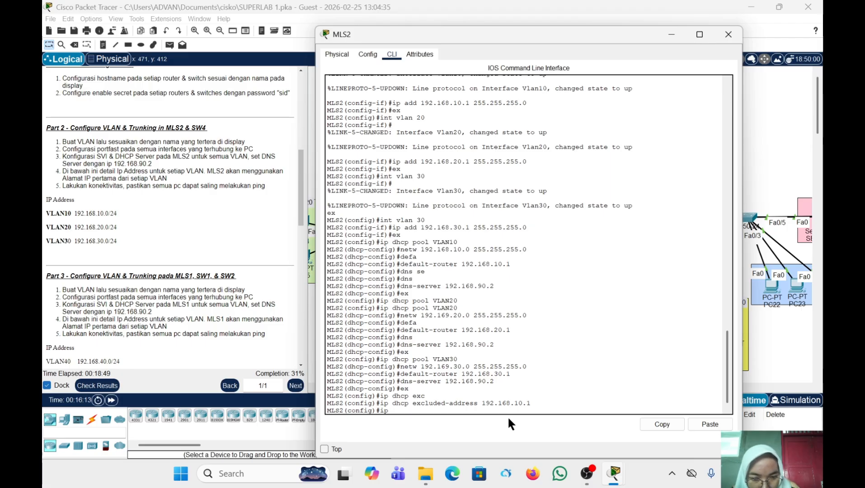
key(Up)
key(Up)
key(Up)
key(Up)
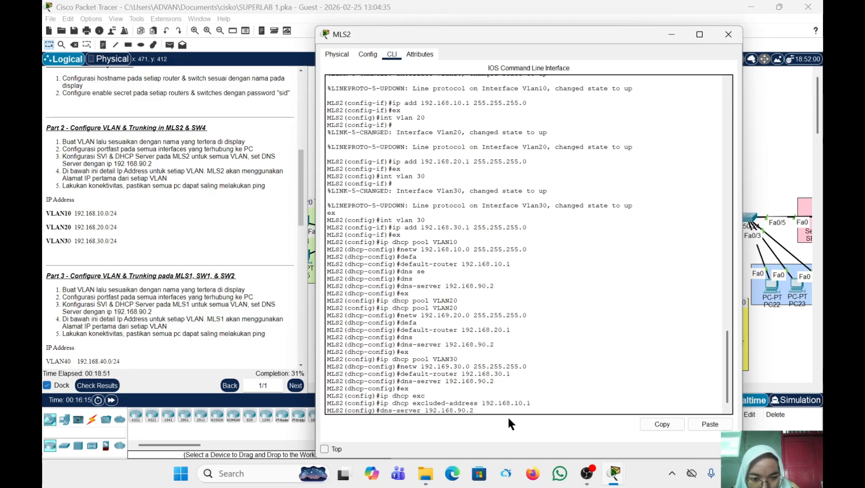
key(Up)
key(Down)
key(Down)
key(Down)
key(Down)
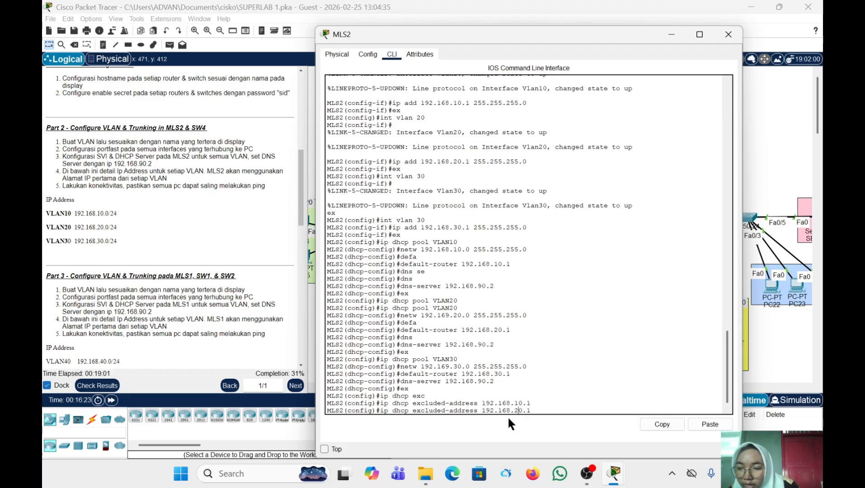
key(Return)
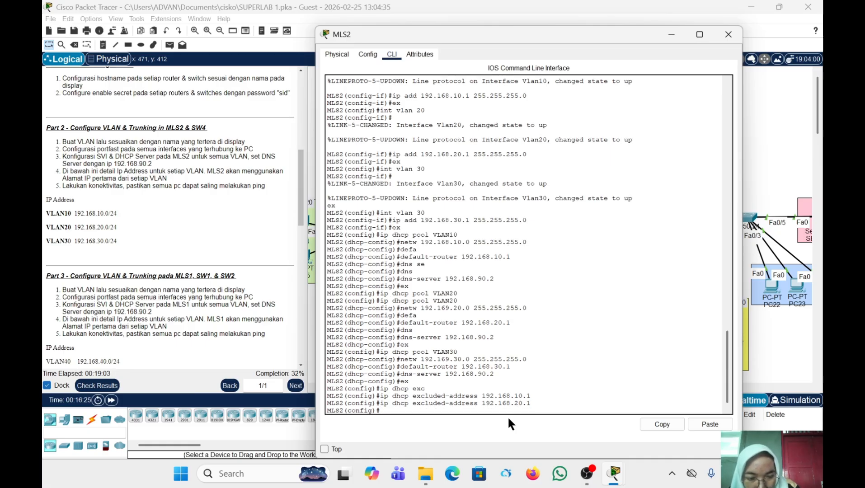
key(Up)
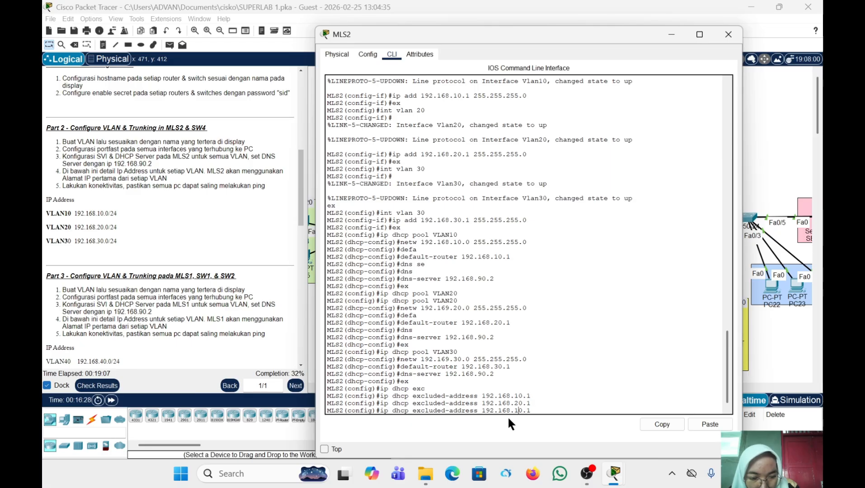
text(3)
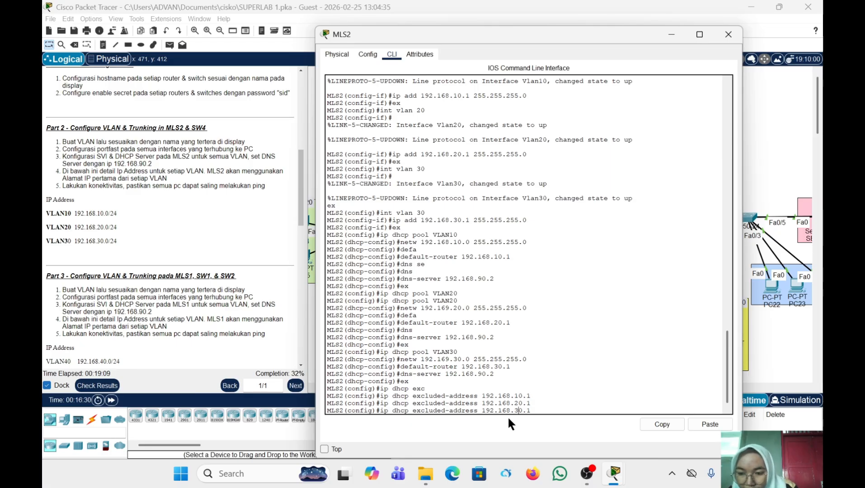
key(Return)
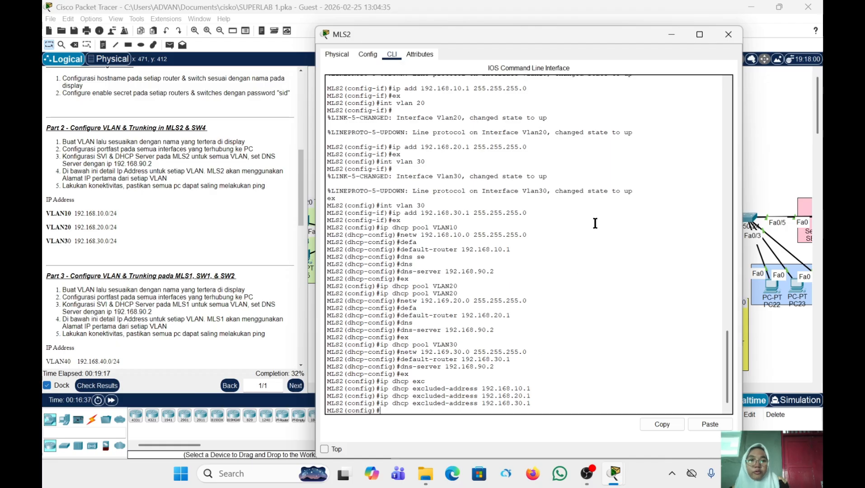
Switch PC0's IP configuration to DHCP
click(727, 35)
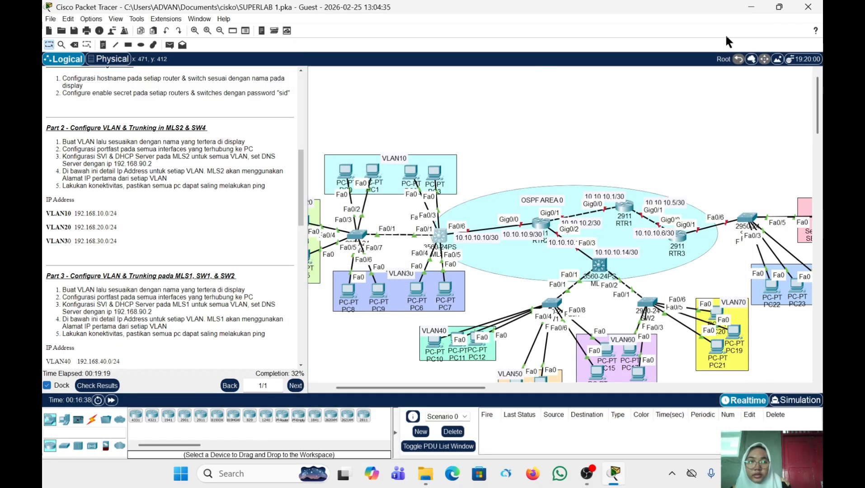
scroll(397, 163, left, 2)
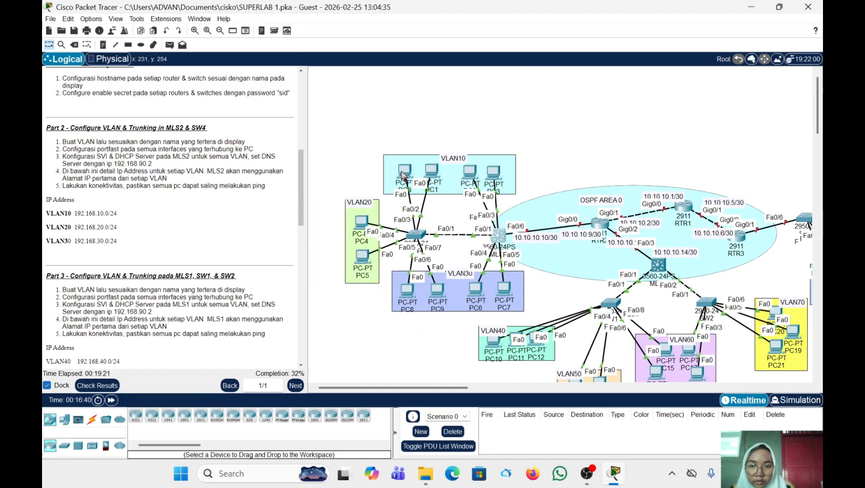
click(406, 176)
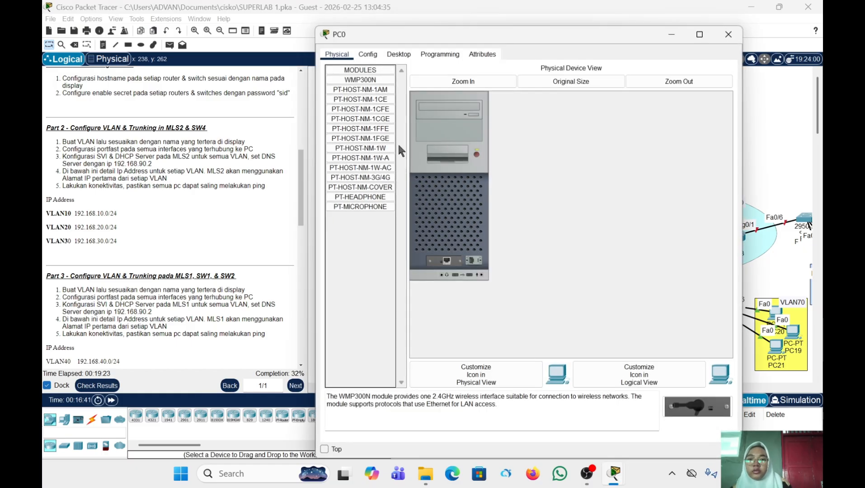
click(390, 56)
click(367, 79)
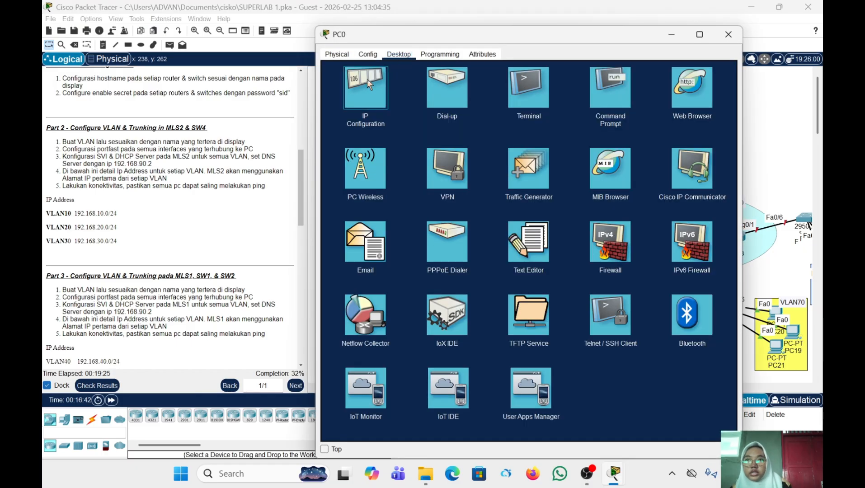
click(334, 105)
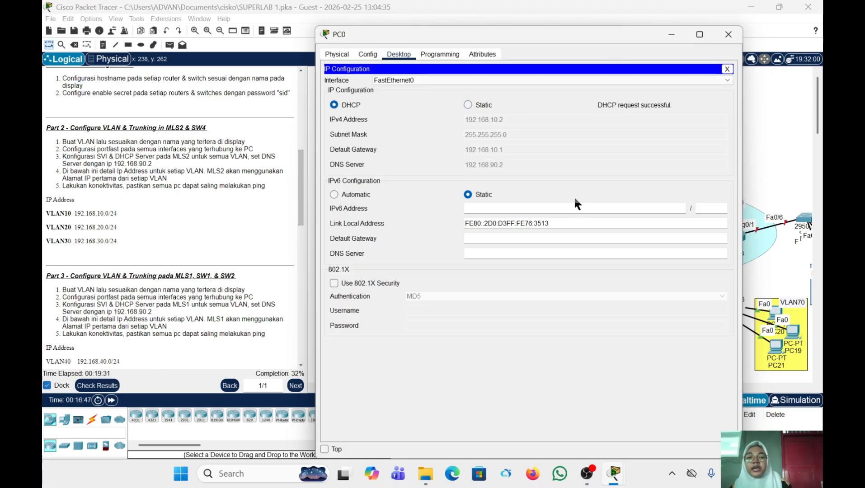
click(736, 36)
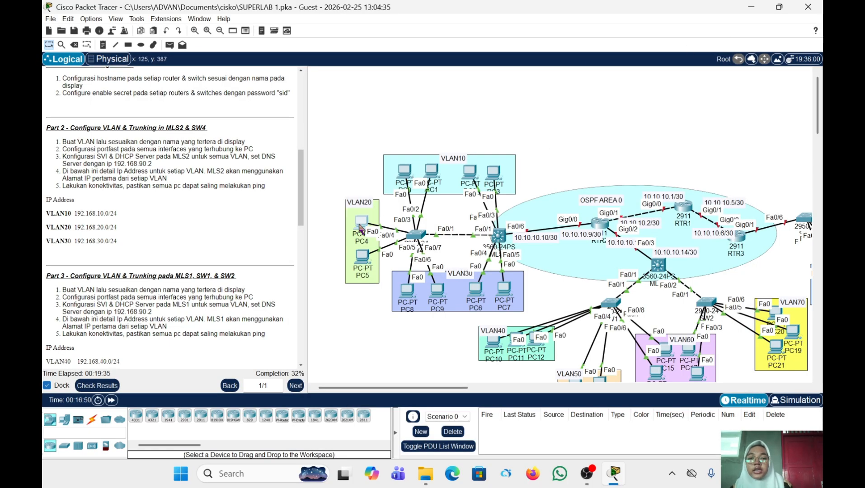
Check the DHCP-leased IP addresses already assigned to PC5 and PC8
click(360, 263)
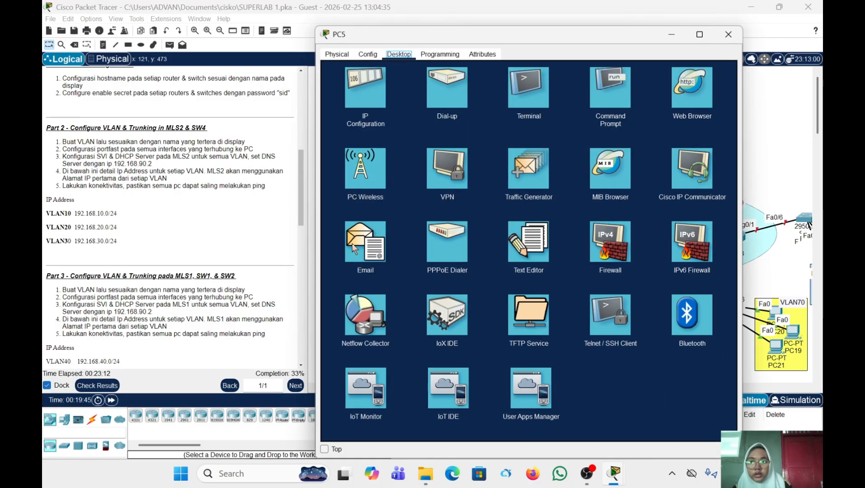
click(382, 73)
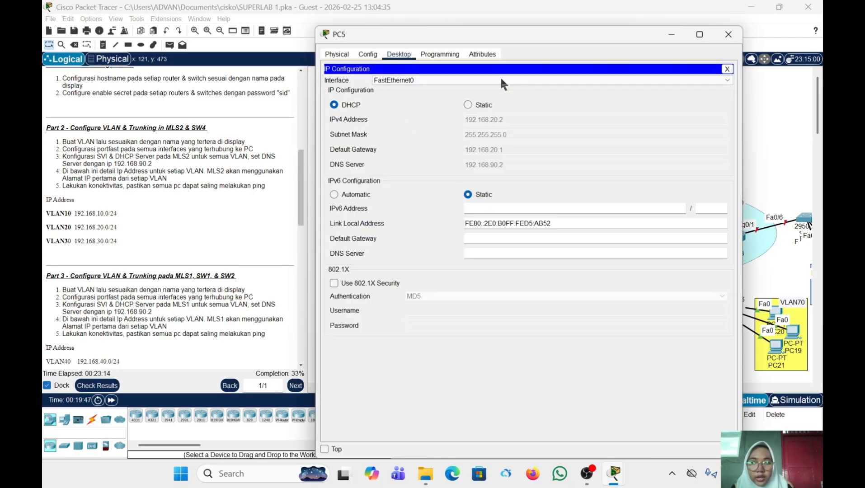
click(729, 34)
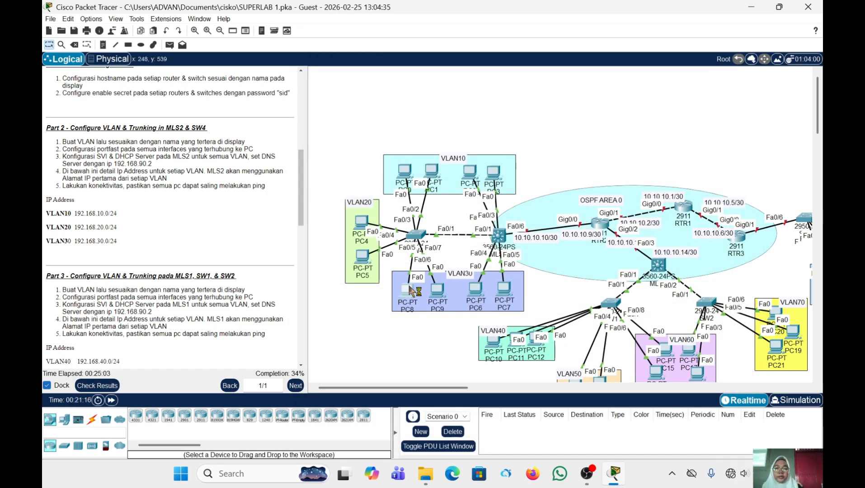
click(411, 293)
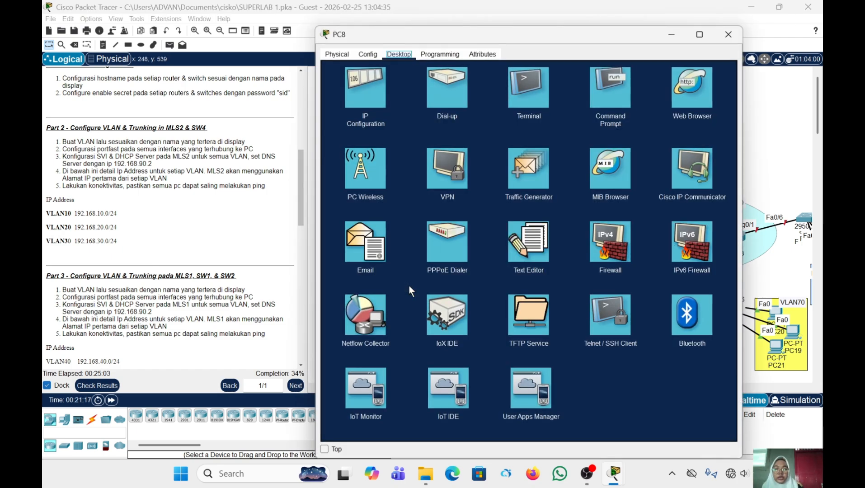
click(371, 98)
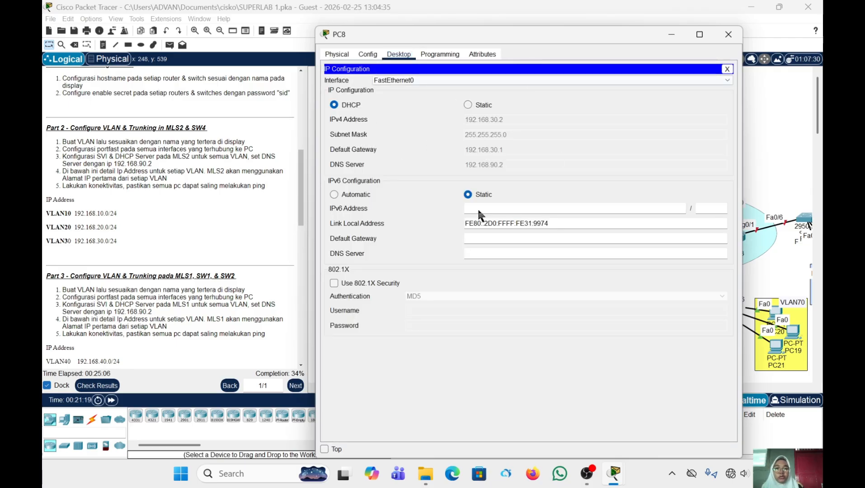
click(731, 31)
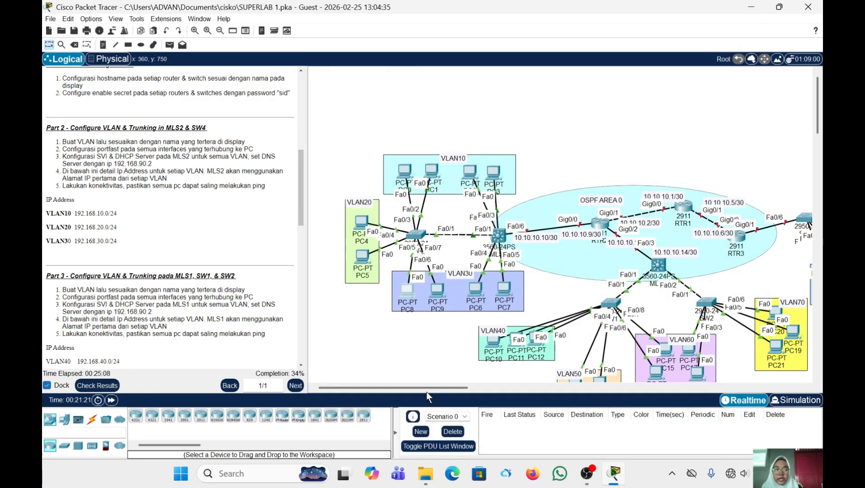
Change PC9 from static addressing to DHCP
click(438, 288)
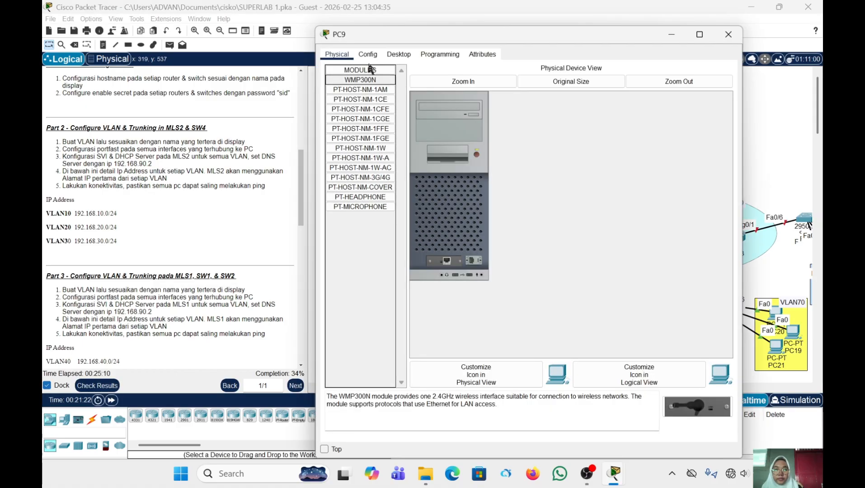
click(399, 55)
click(377, 88)
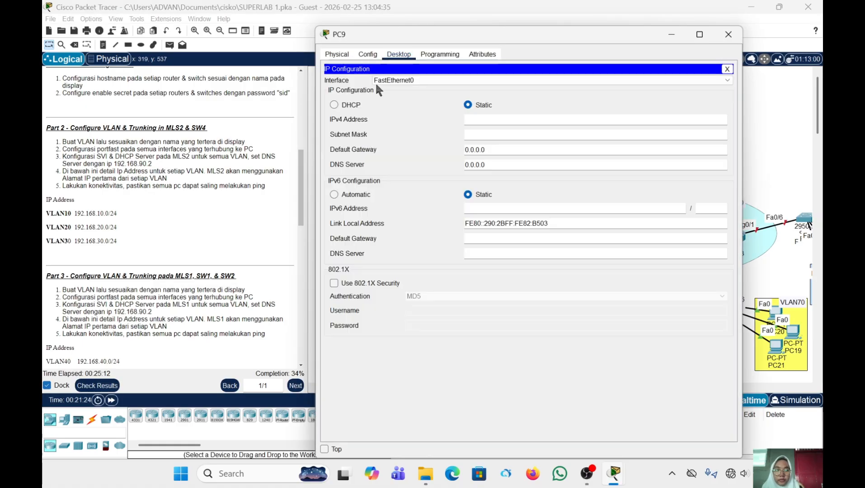
click(334, 105)
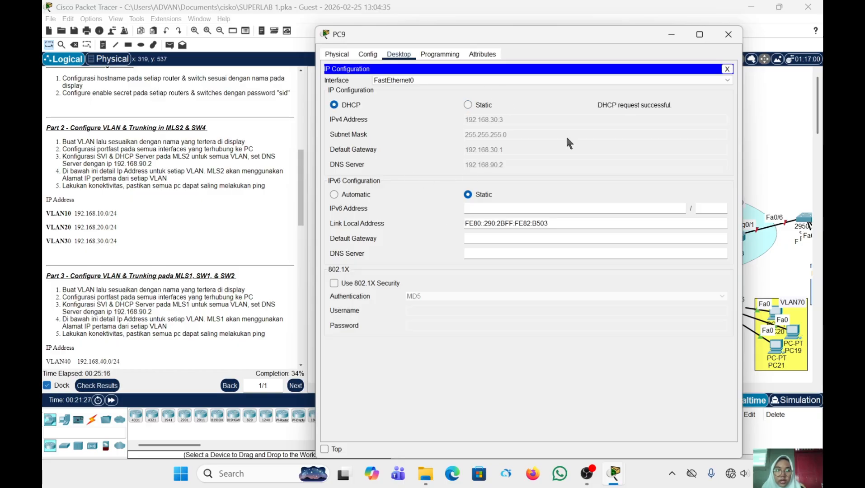
click(723, 32)
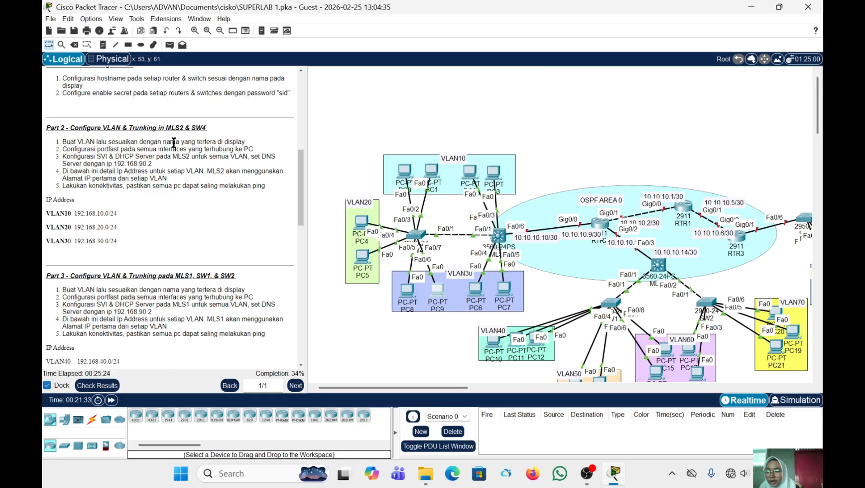
On SW1, enter enable mode with the enable secret, then global configuration with conf t
scroll(177, 142, down, 5)
scroll(177, 142, down, 1)
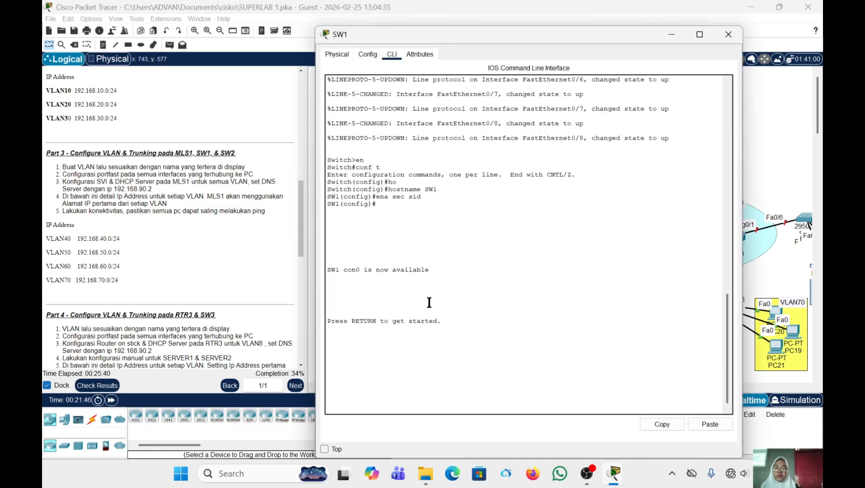
key(Return)
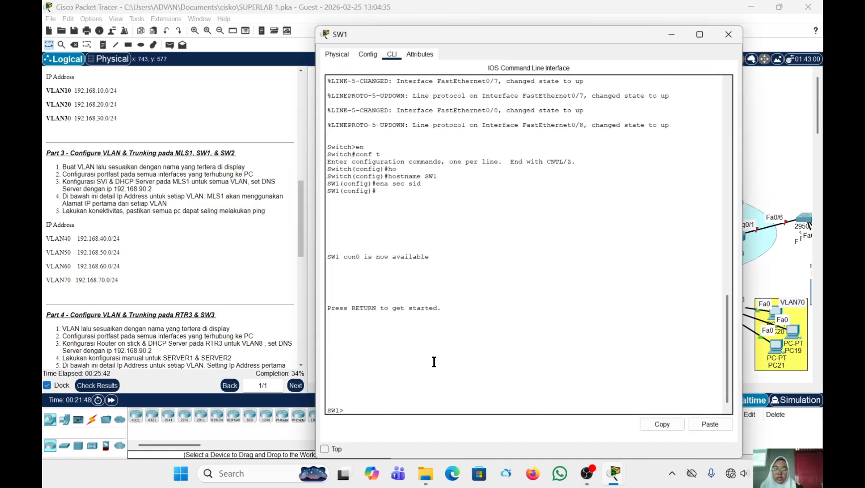
text(en)
key(Return)
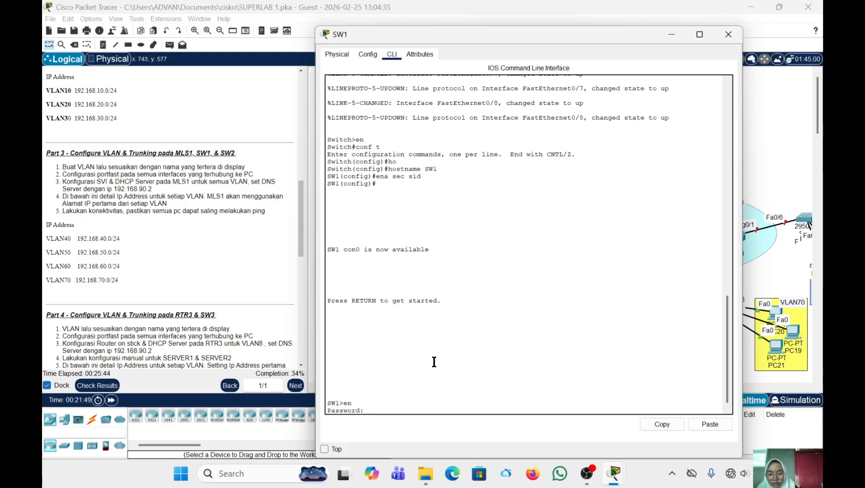
text(sid)
key(Return)
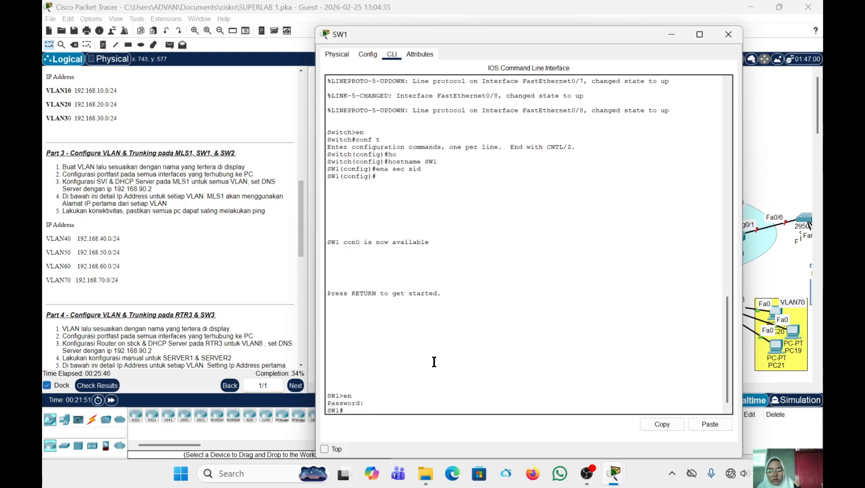
text(conf t)
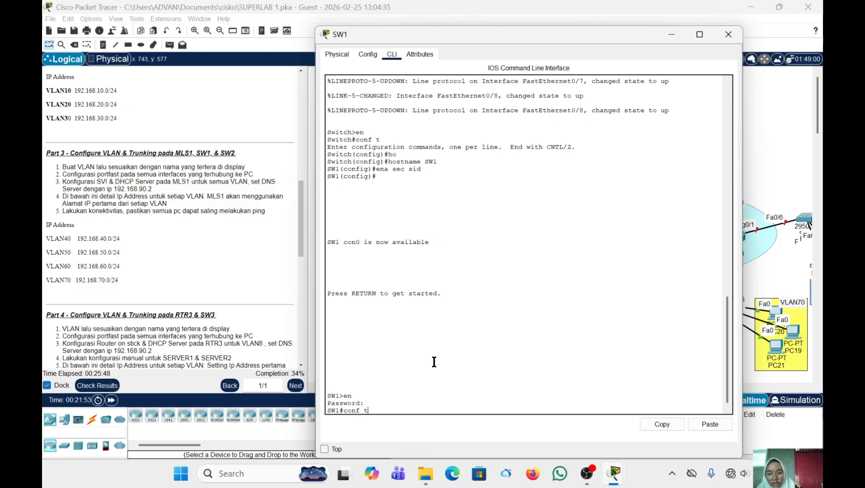
key(Return)
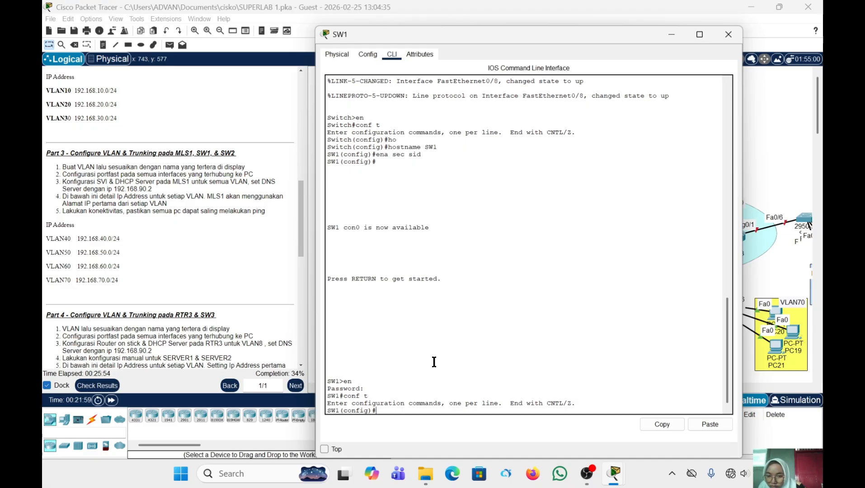
text(vlan)
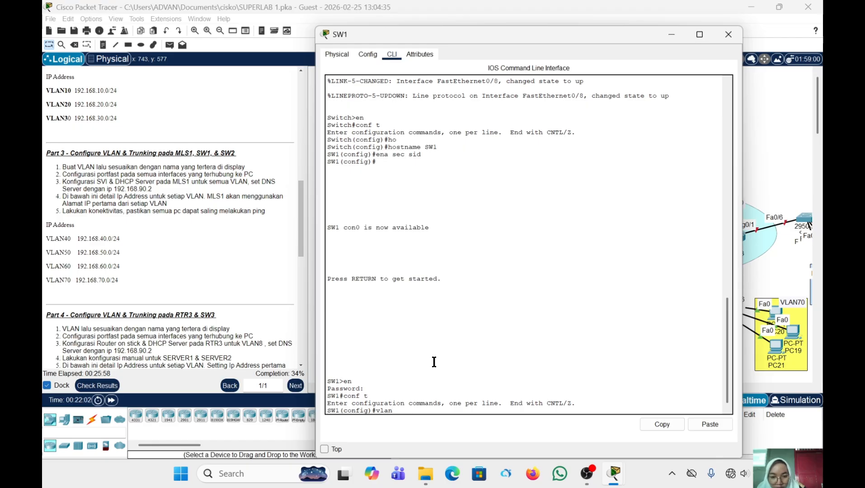
Create VLAN 40 on SW1 and name it VLAN40
key(Return)
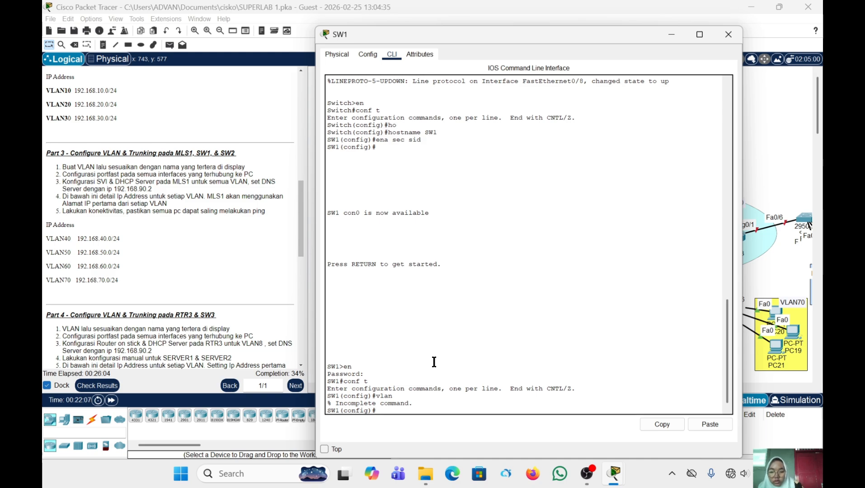
key(Up)
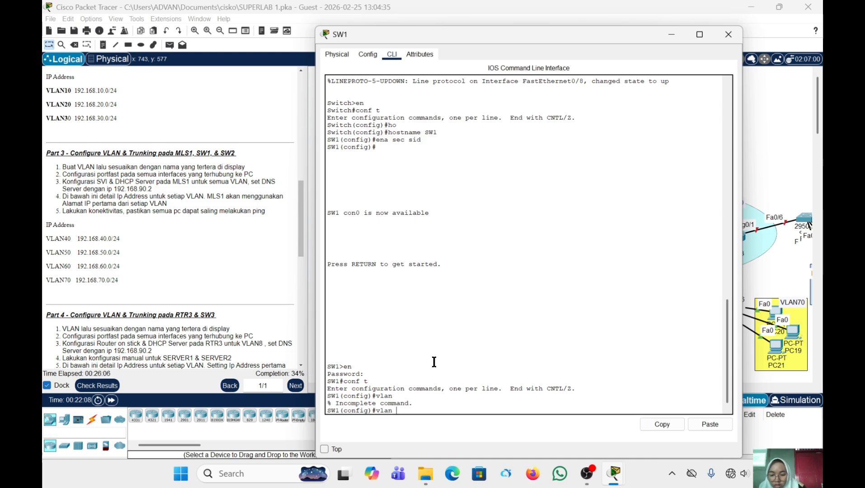
text(40)
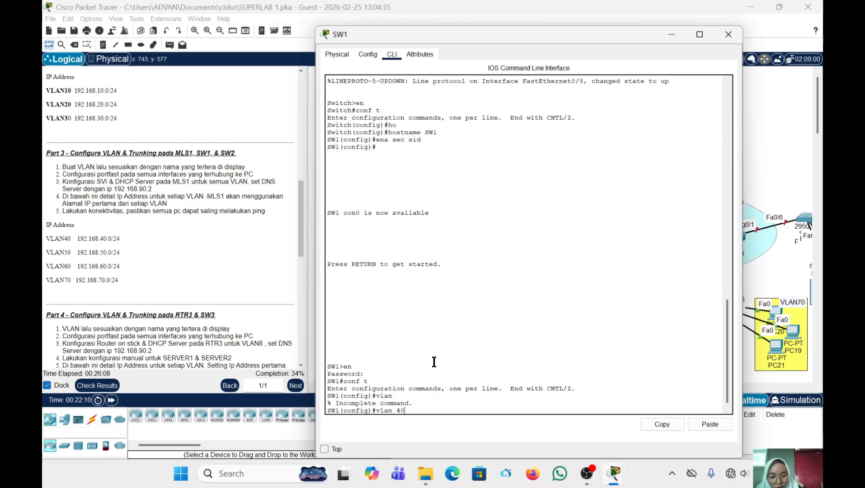
key(Return)
text(name)
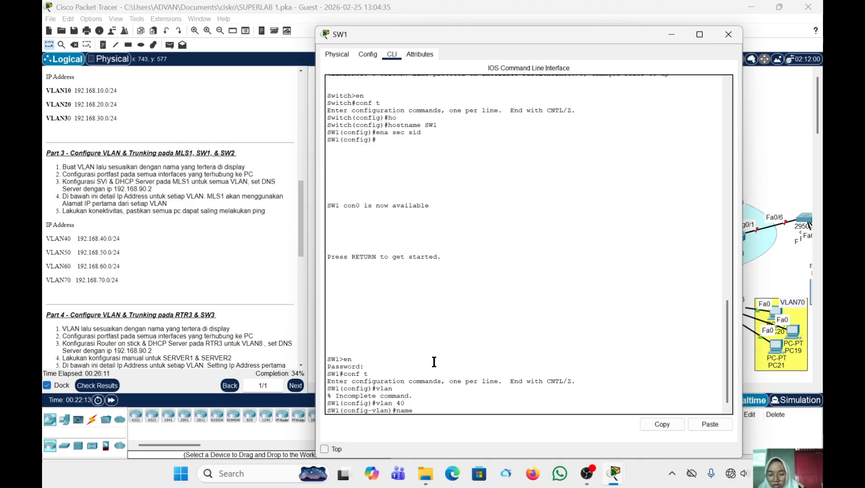
key(Caps_Lock)
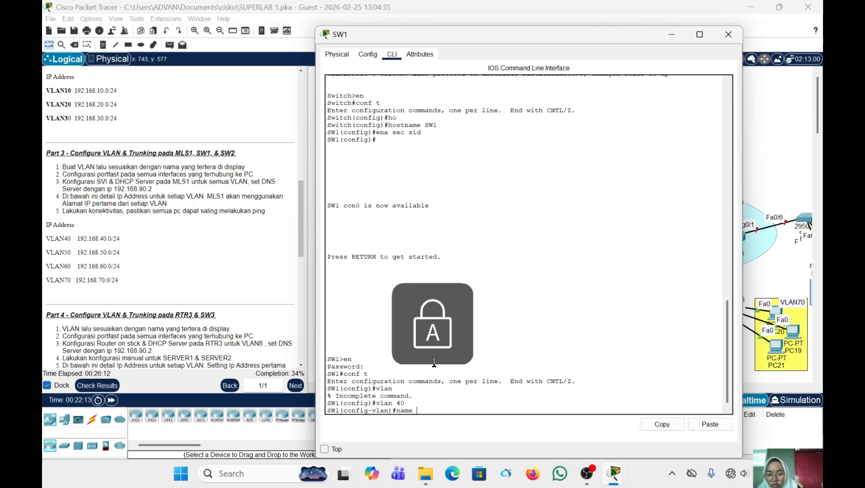
text(VLAN)
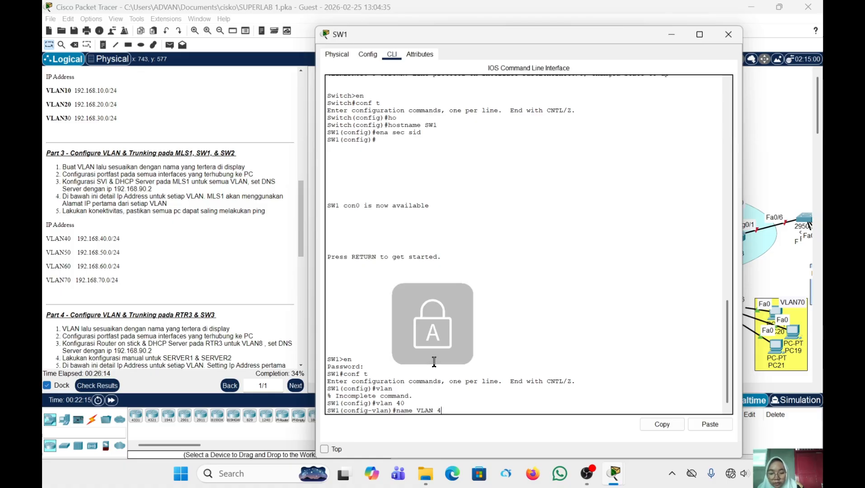
text(4)
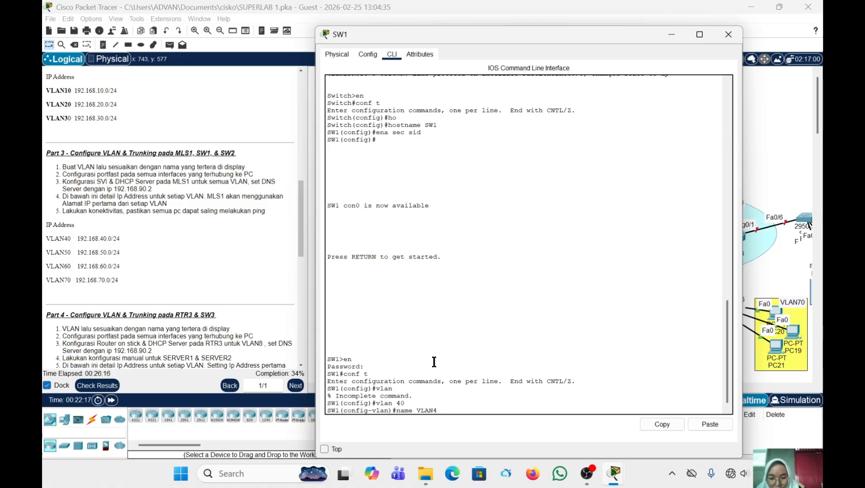
text(0)
key(Return)
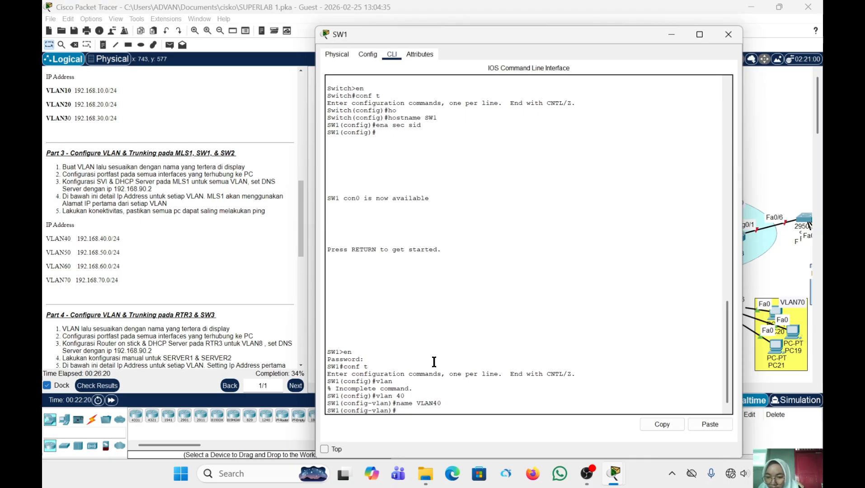
Create VLAN 50 named VLAN50 using the command history
key(Up)
key(Up)
key(Up)
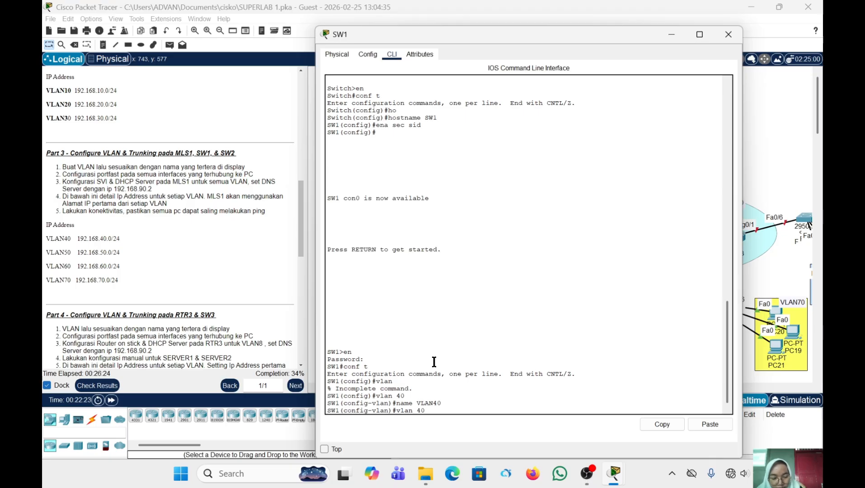
text(5)
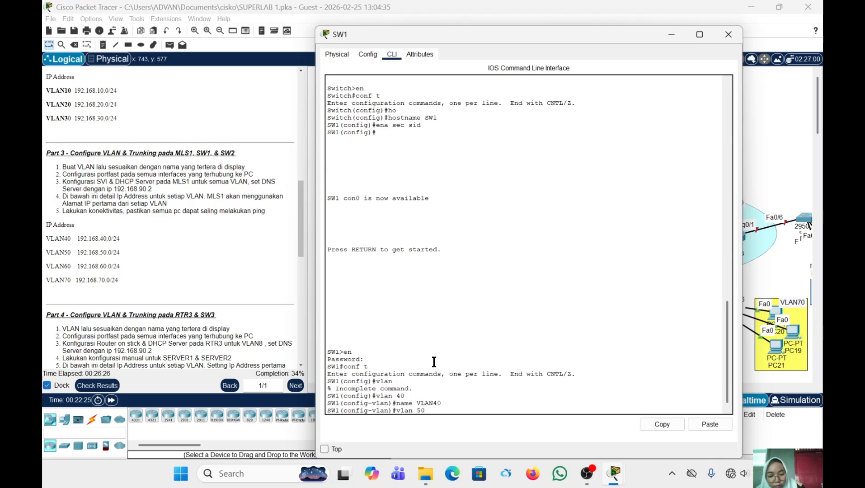
text(0)
key(Return)
key(Up)
key(Up)
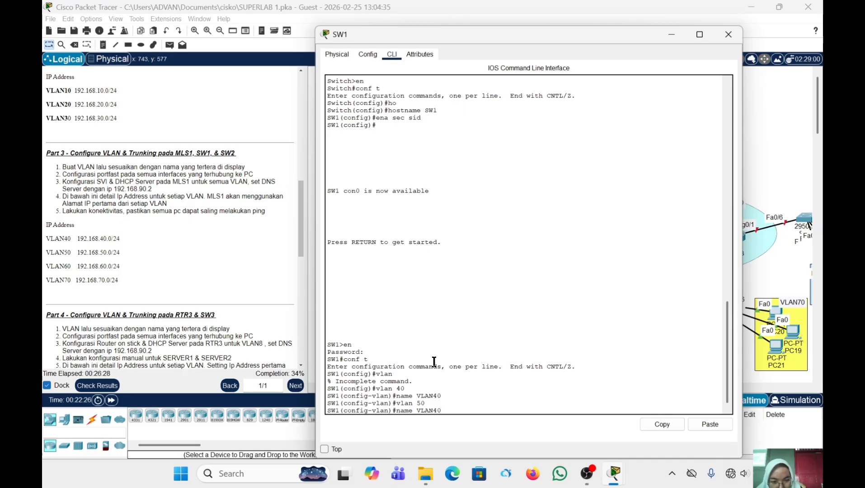
key(BackSpace)
key(BackSpace)
text(50)
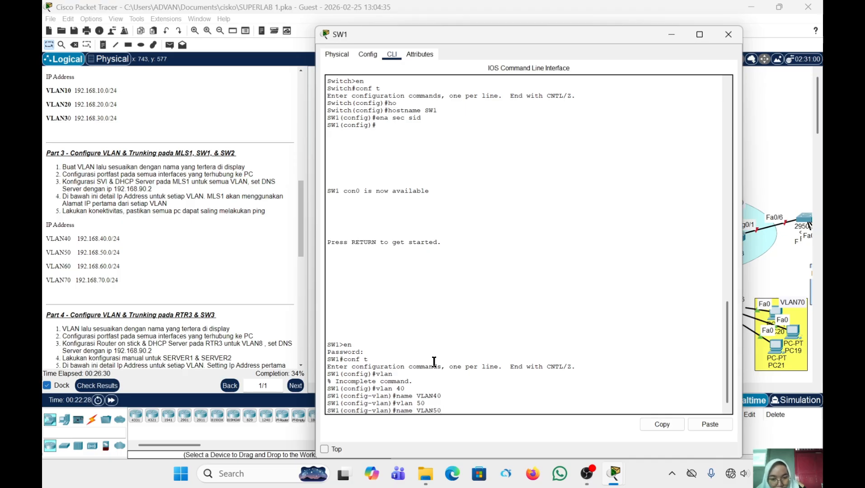
key(Return)
Create VLAN 60 named VLAN60, then exit VLAN configuration
key(Up)
key(Up)
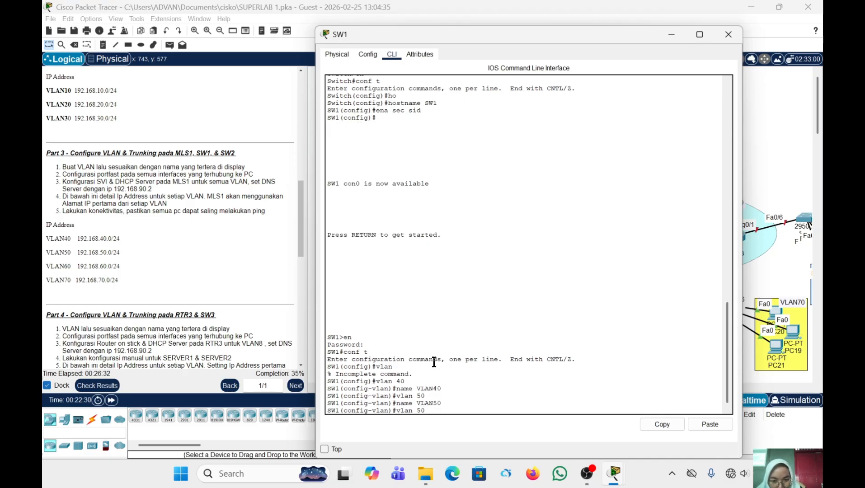
key(BackSpace)
key(BackSpace)
text(6)
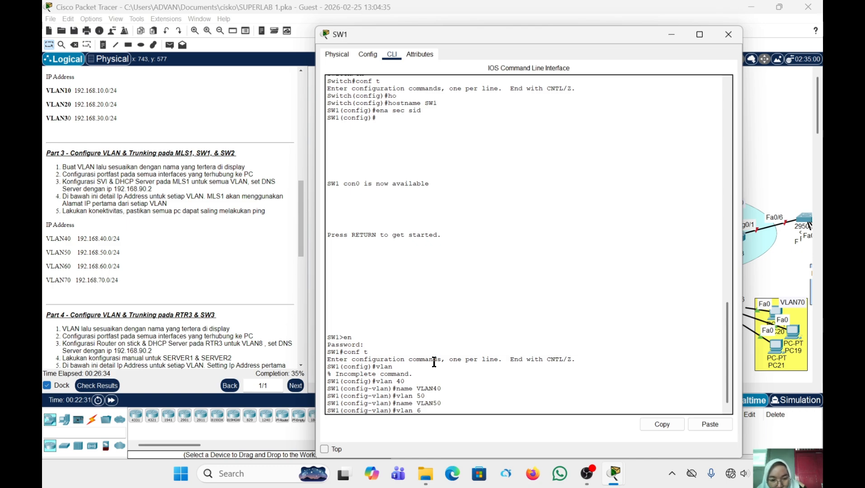
text(0)
key(Return)
key(Up)
key(Up)
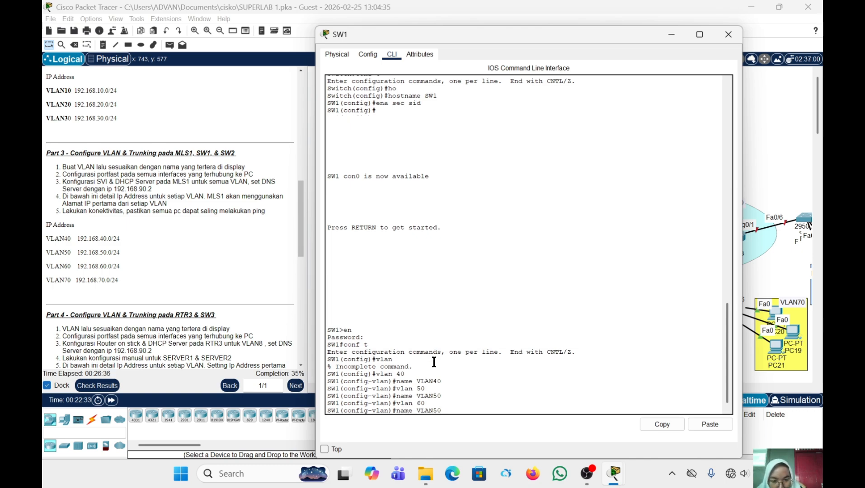
key(BackSpace)
key(BackSpace)
text(60)
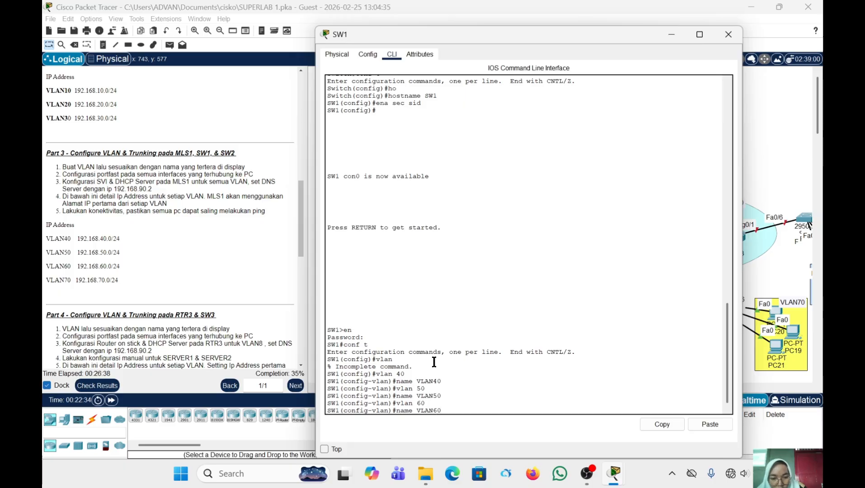
key(Return)
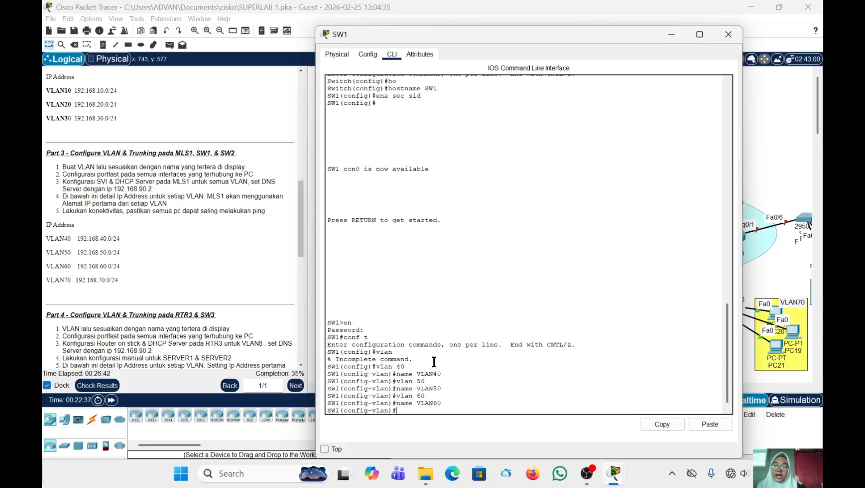
text(EX)
key(Return)
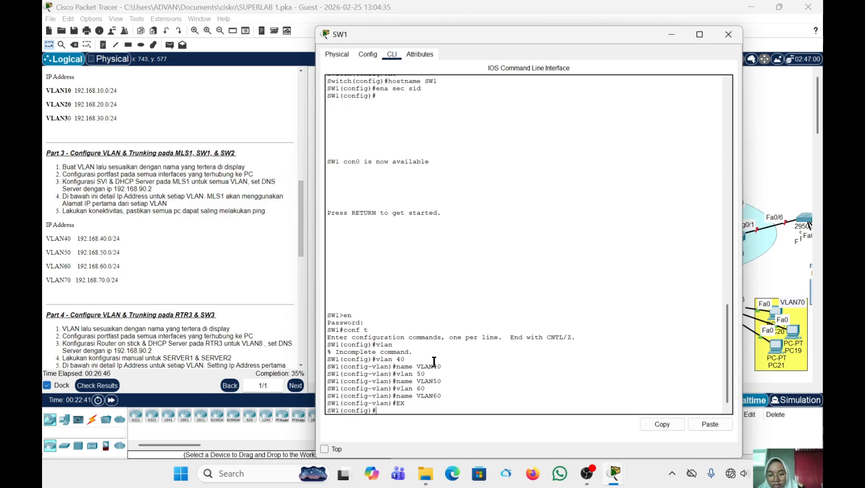
Select SW1 ports fa0/2–4 as one interface range, fixing the rejected command
text(INT)
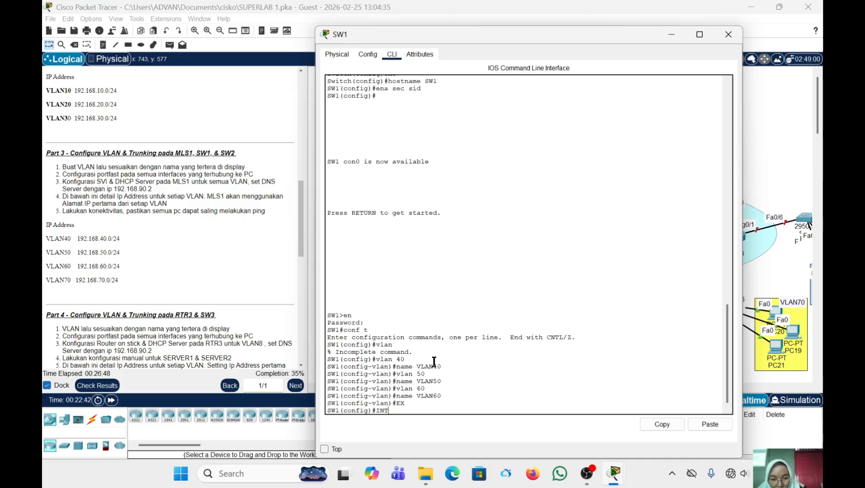
key(BackSpace)
key(BackSpace)
key(BackSpace)
key(Return)
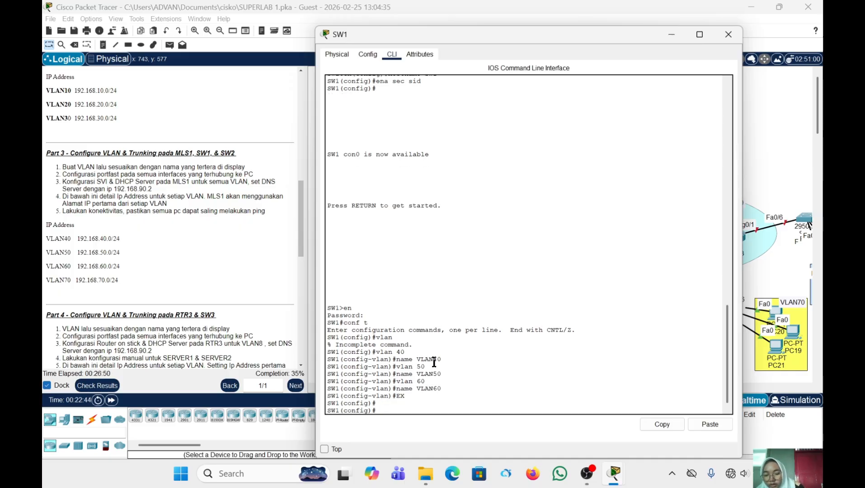
key(Caps_Lock)
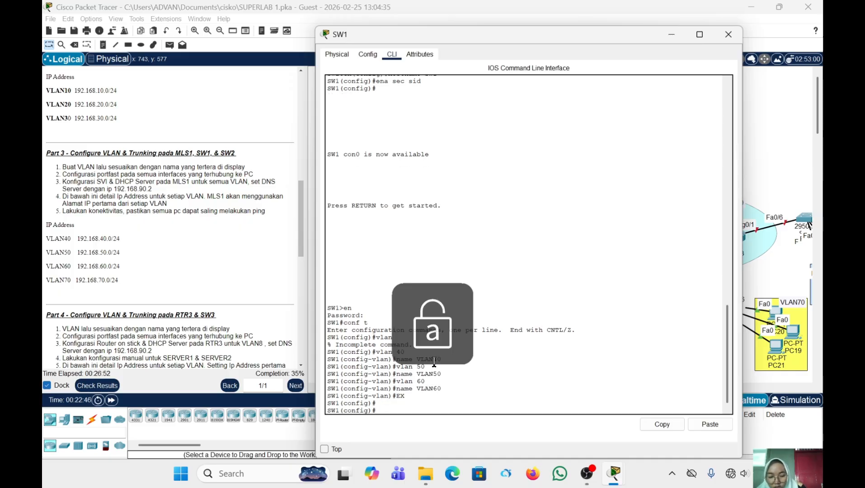
text(int)
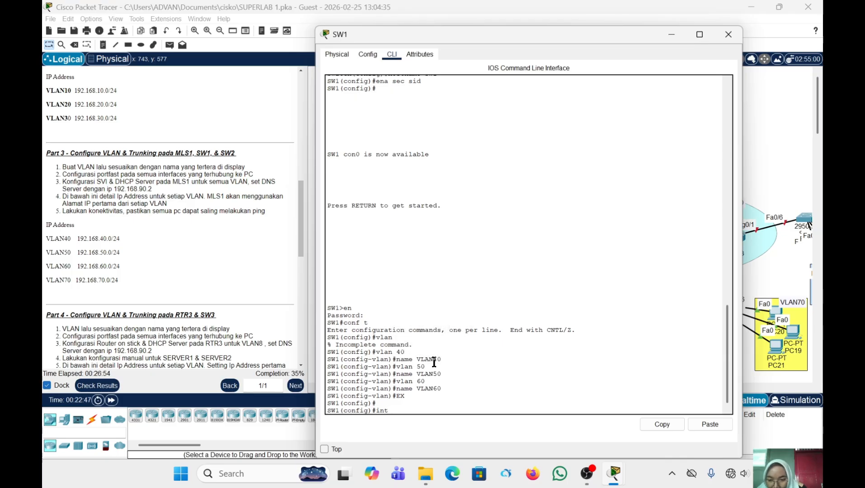
text( range)
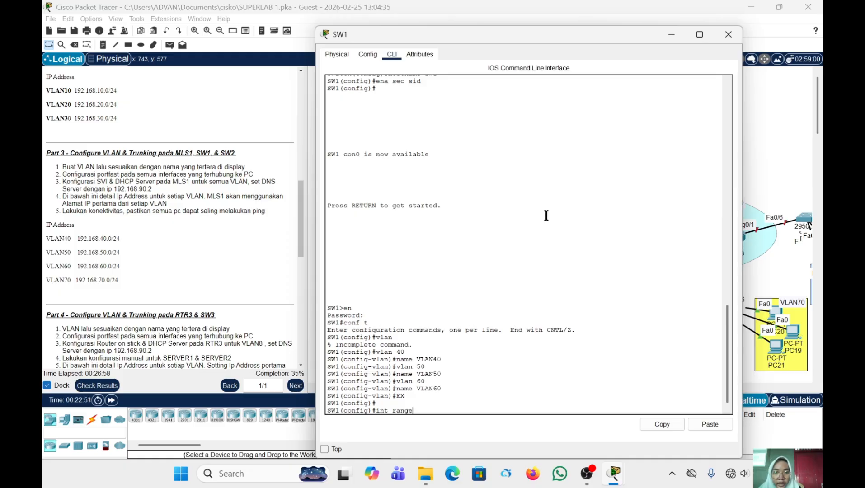
drag(538, 35, 576, 34)
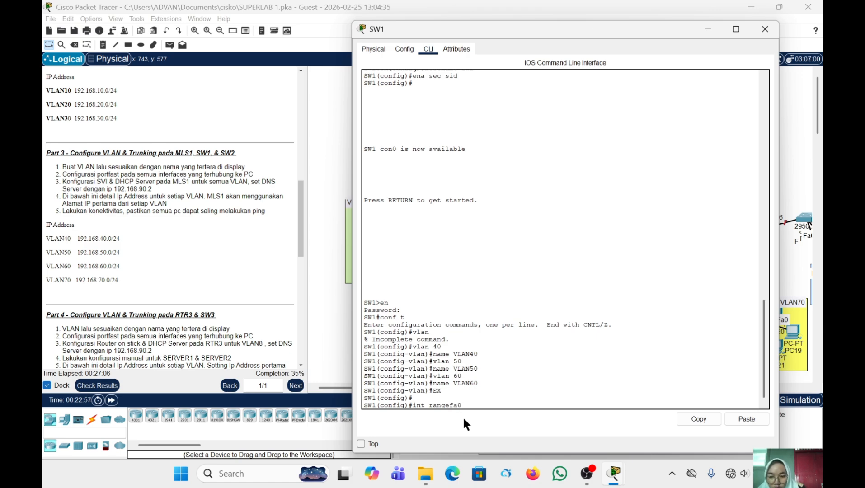
text(/2-4)
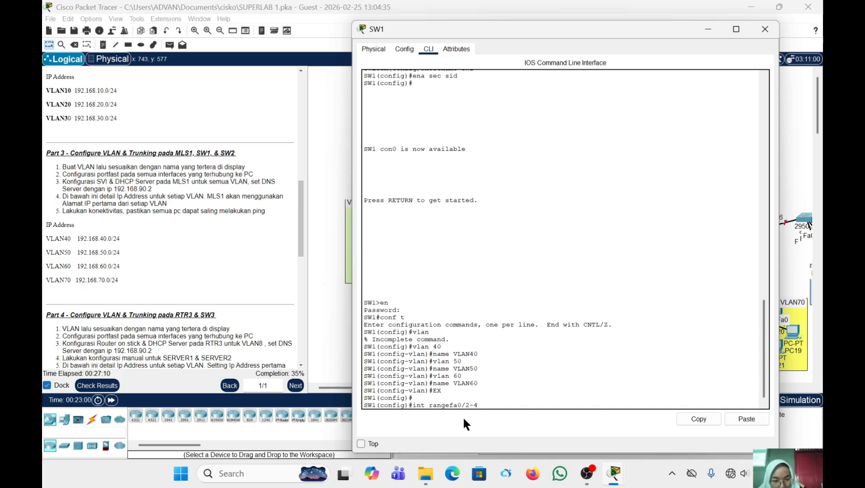
key(Return)
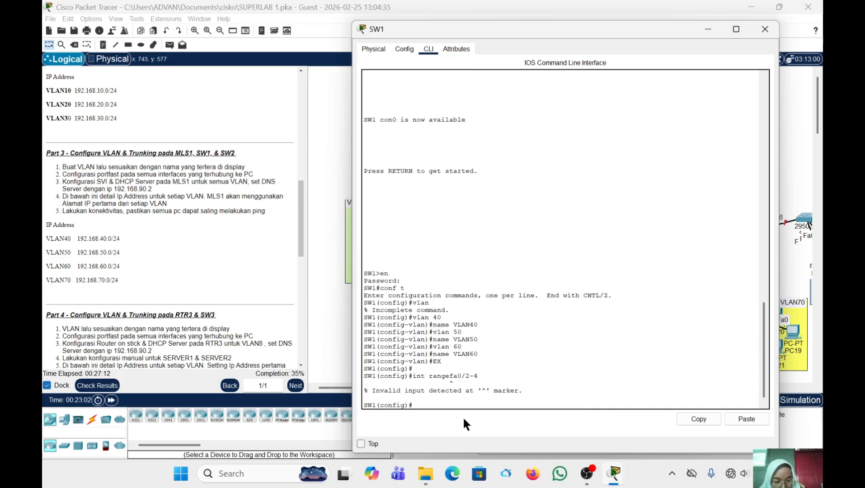
key(Up)
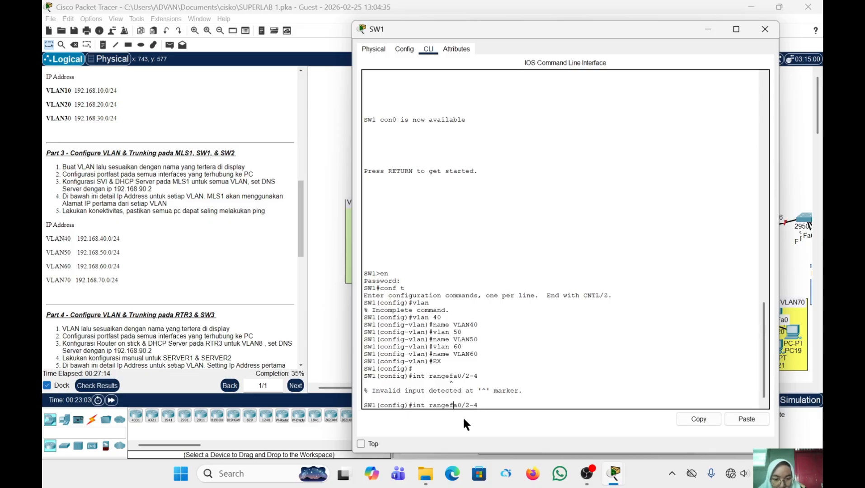
key(Left)
key(Return)
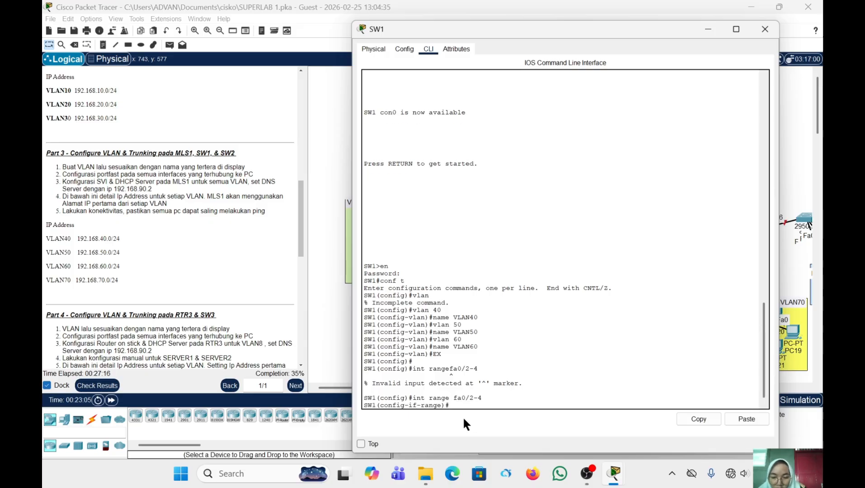
Make fa0/2–4 access ports in VLAN 40 with portfast, then exit the range
text(sw )
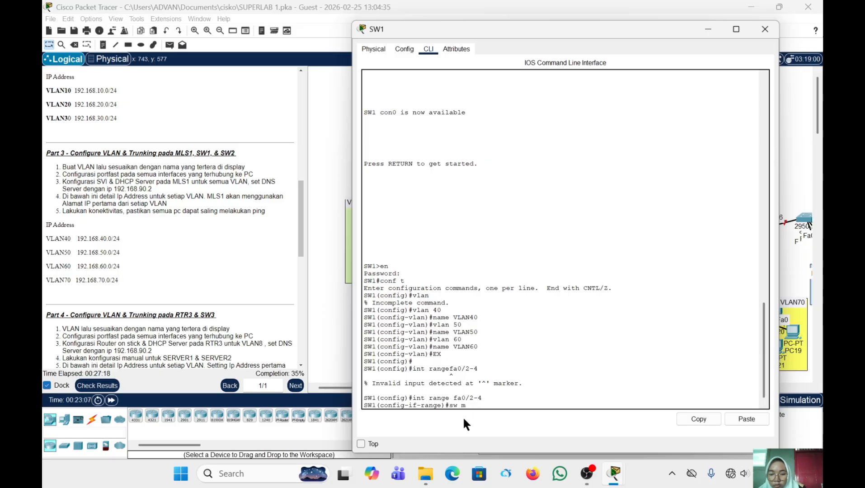
text(m a)
key(Return)
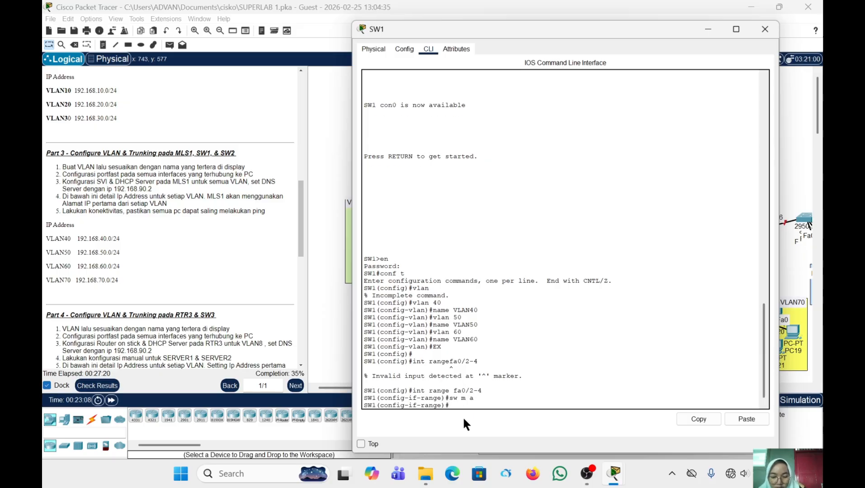
text(sw a)
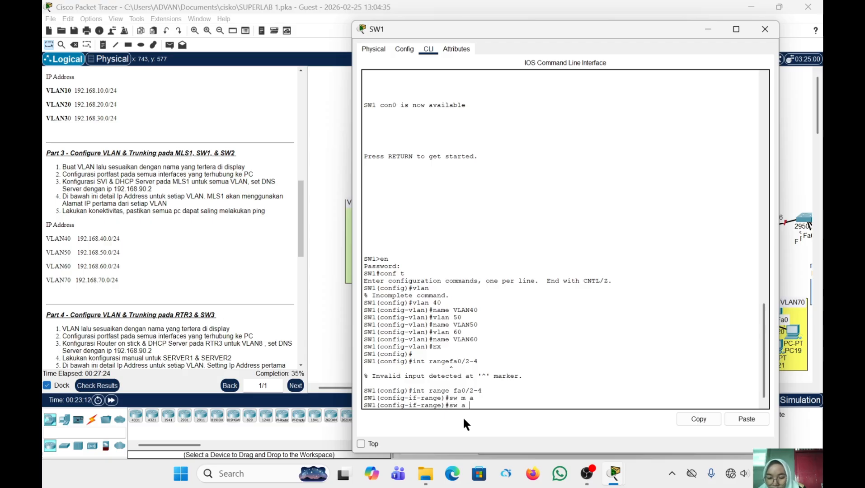
text( vl )
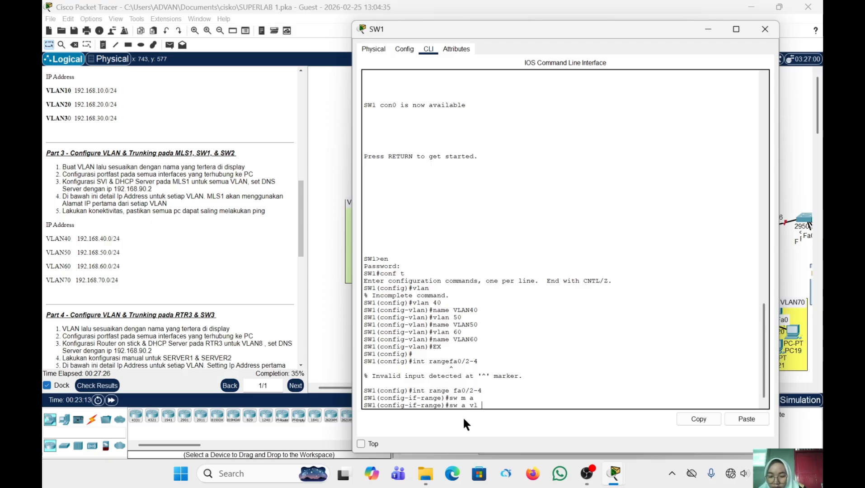
text(40)
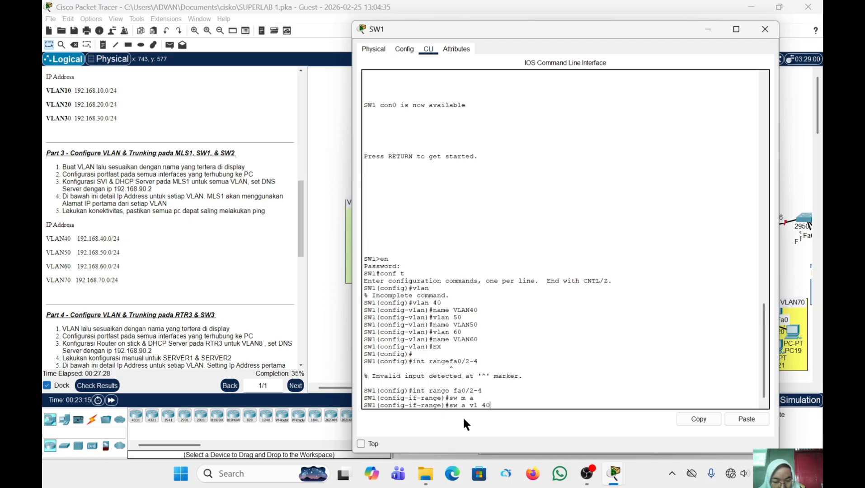
key(Return)
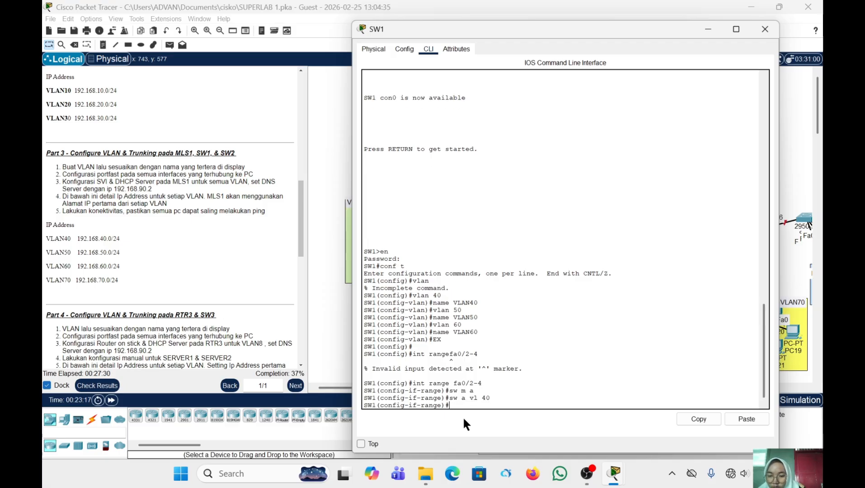
text(spa p)
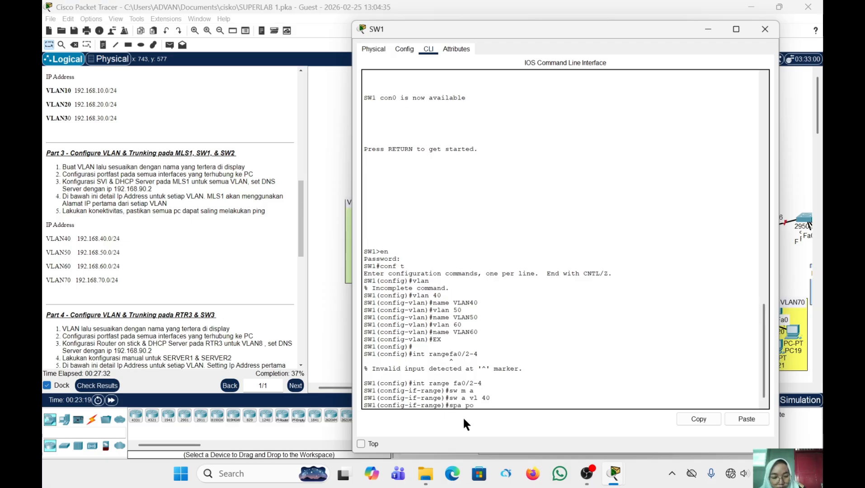
text(o)
key(Return)
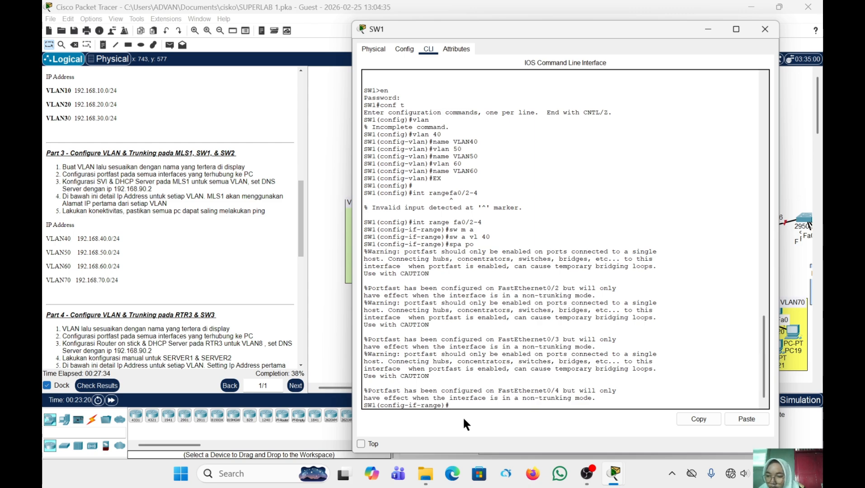
text(ex)
key(Return)
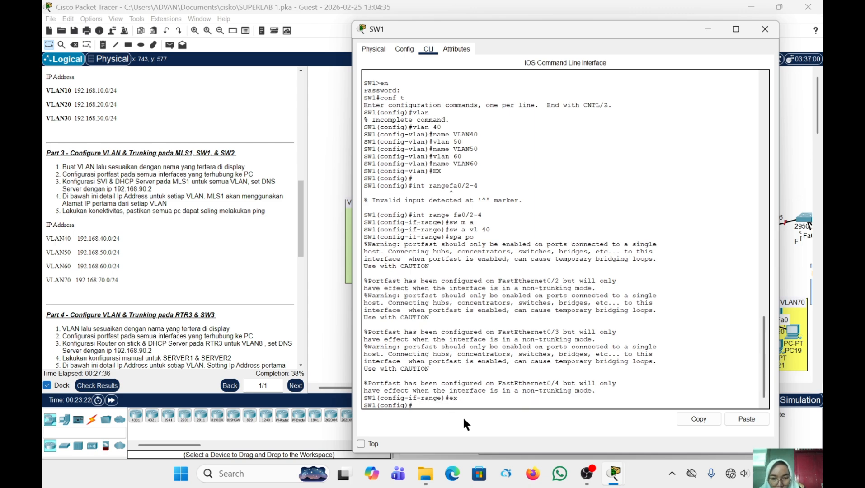
text(int range)
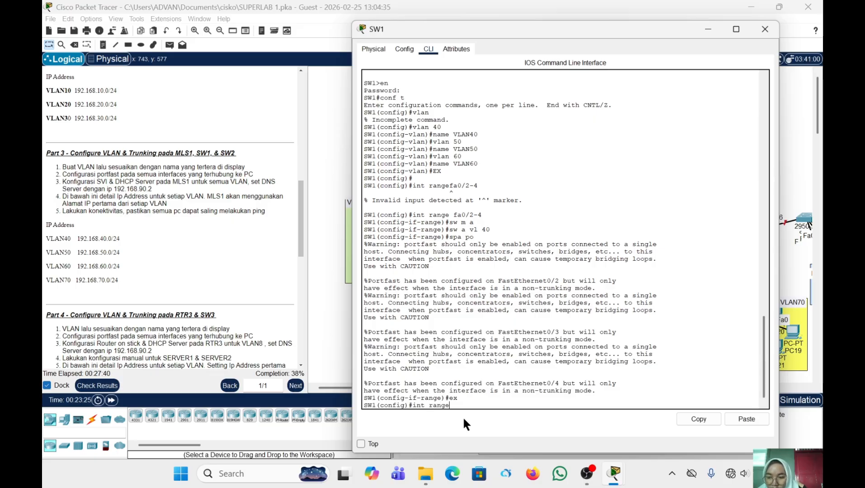
text( d)
Select ports fa0/5–6 and make them access ports in VLAN 50
key(BackSpace)
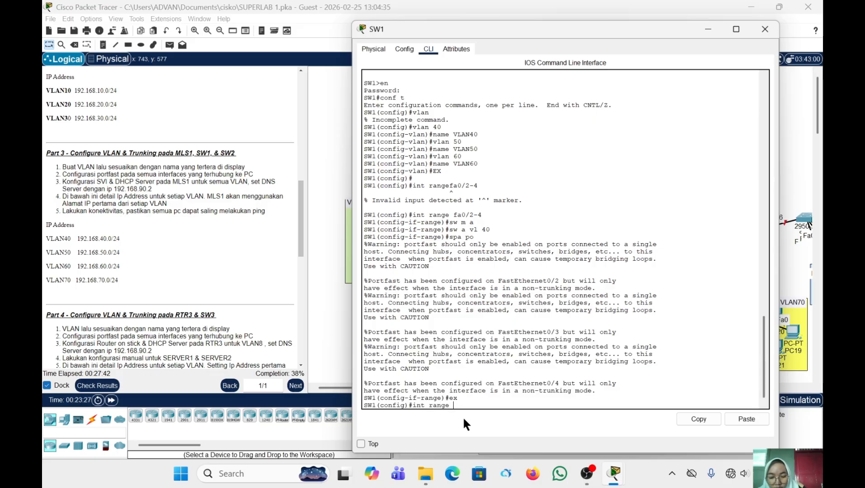
text(fa0)
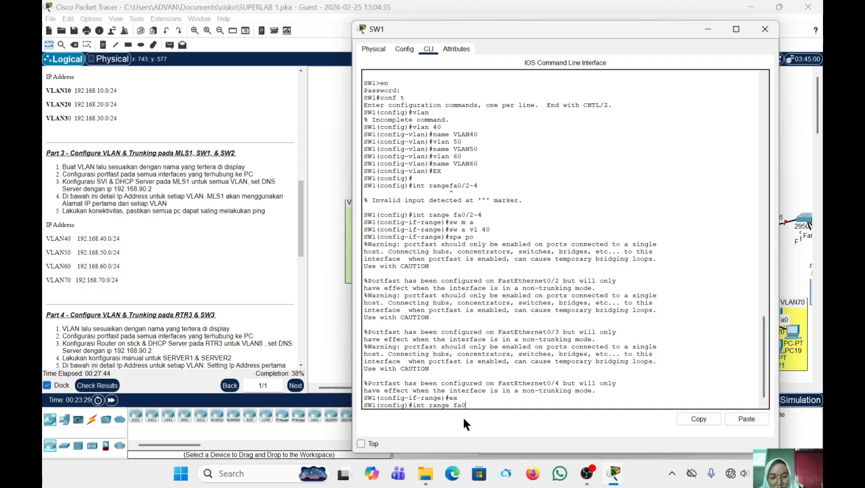
text(/5)
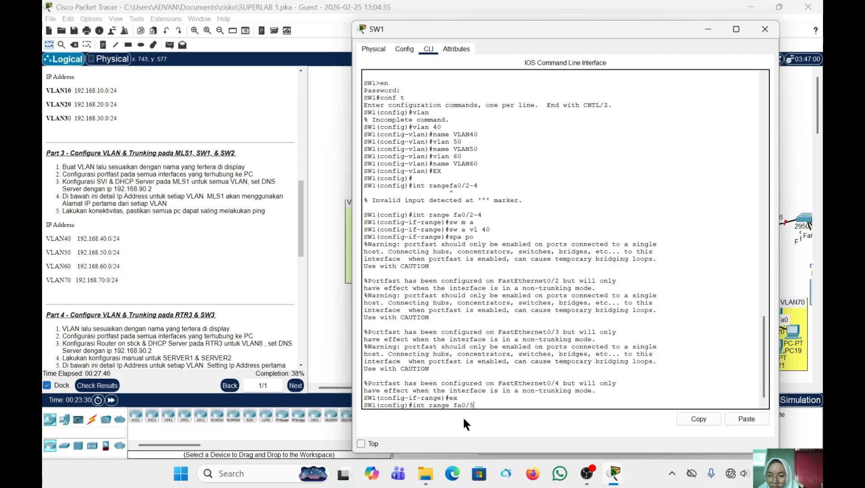
text(/)
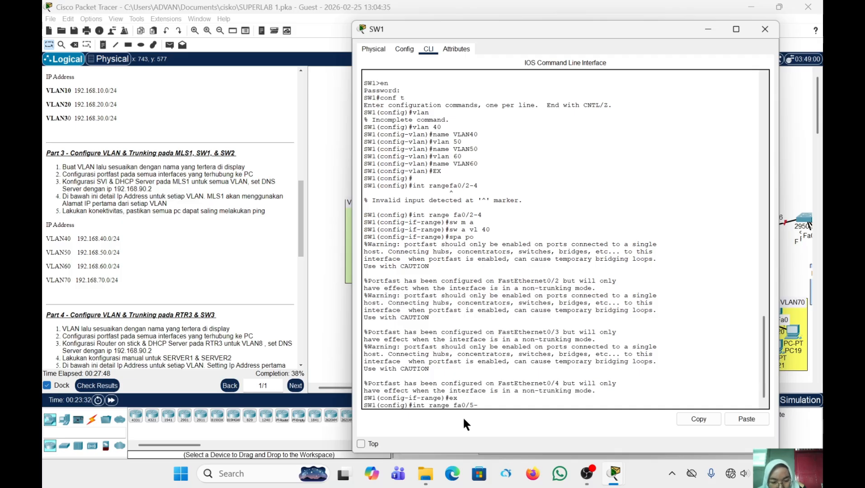
text(6)
key(Return)
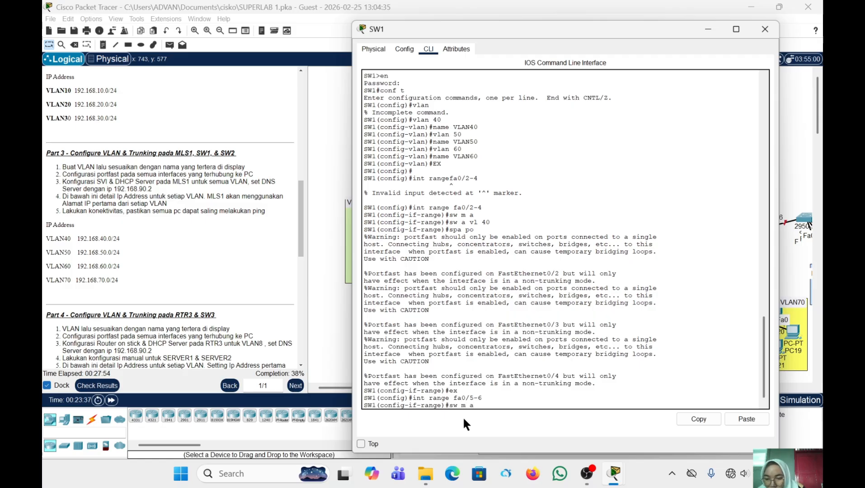
key(Return)
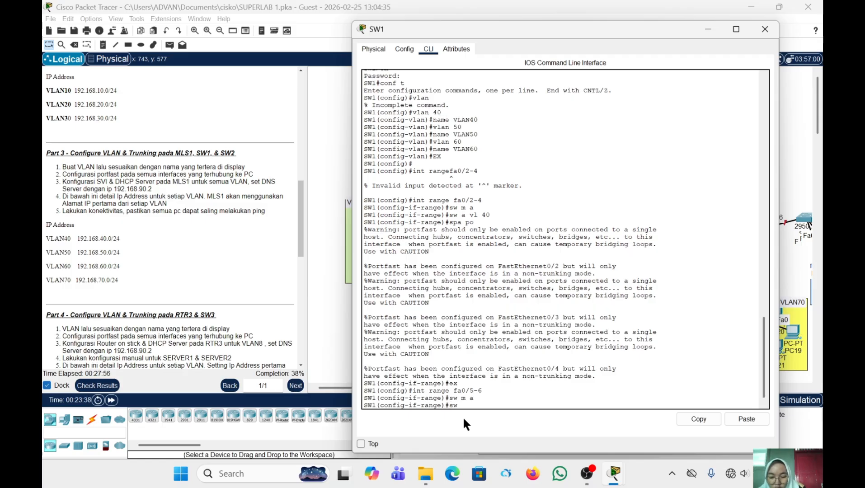
text(sw a v)
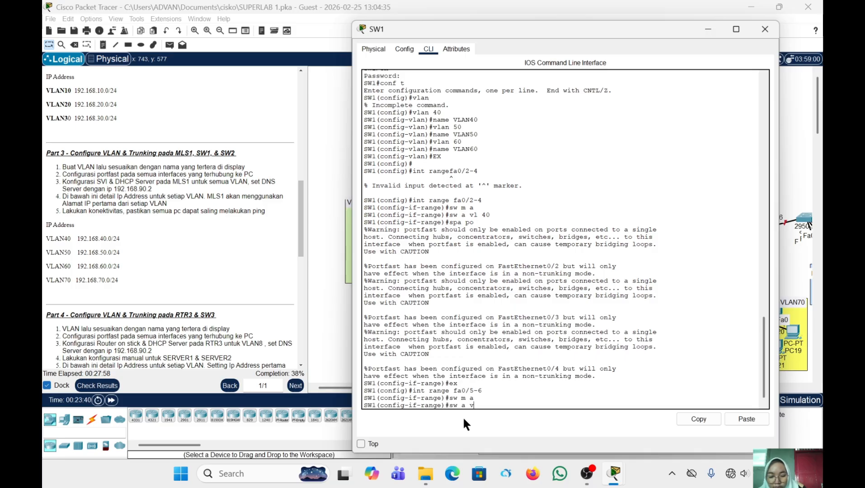
text(l)
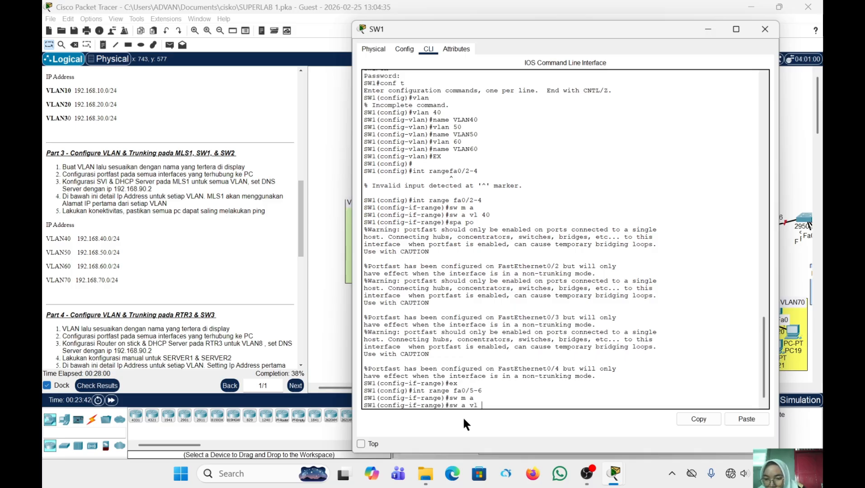
text( 5)
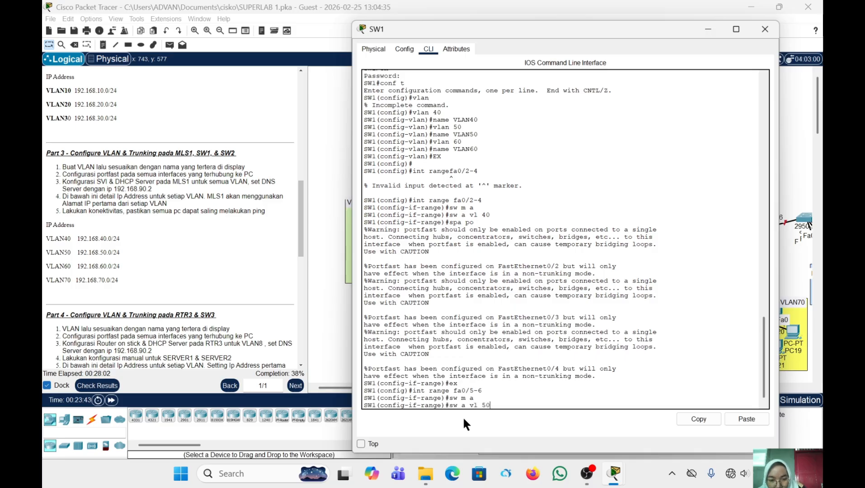
text(0)
key(Return)
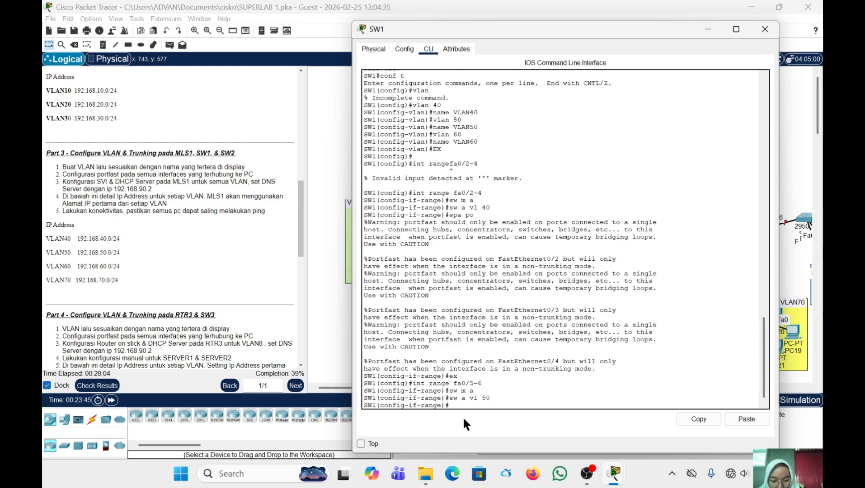
Enable portfast on fa0/5–6, correcting the rejected 'spo po' to 'spa po'
text(spo po)
key(Return)
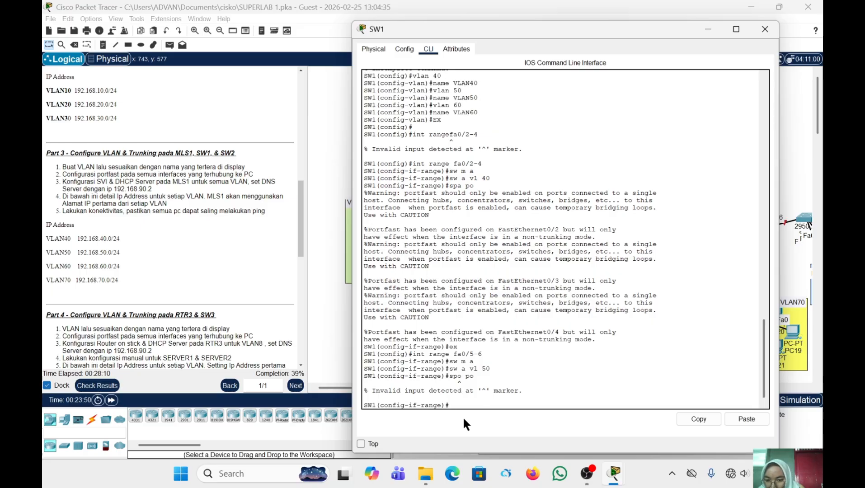
key(Up)
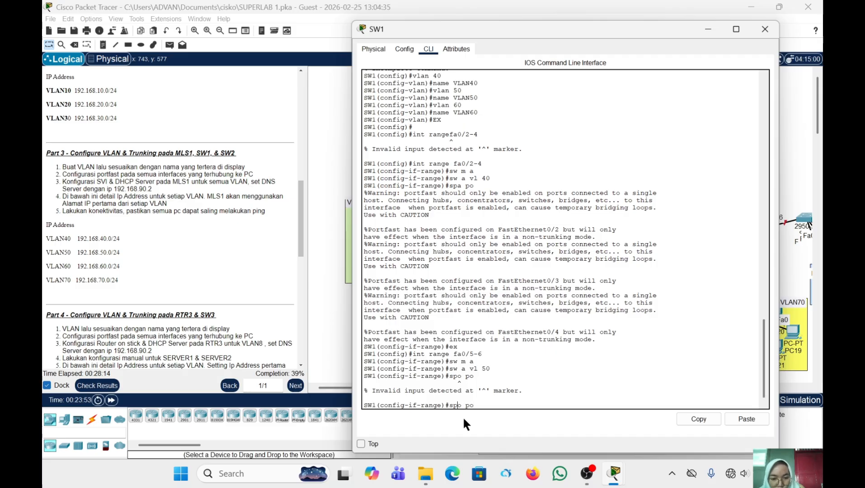
key(Return)
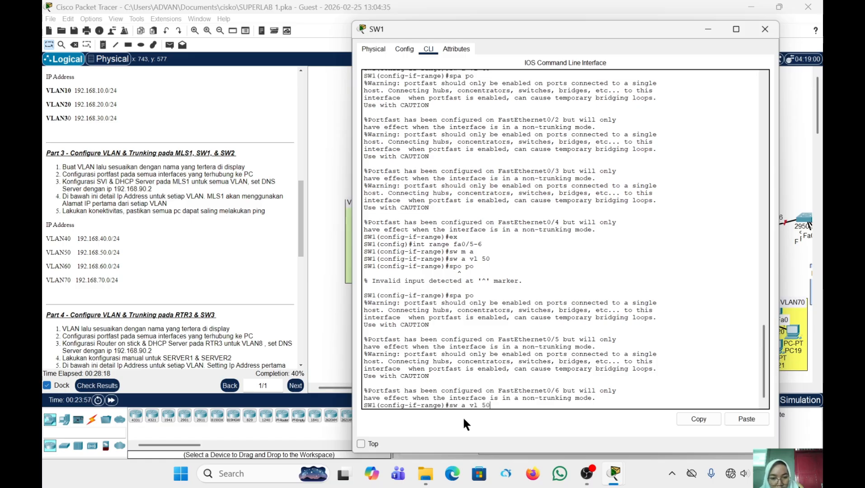
key(Up)
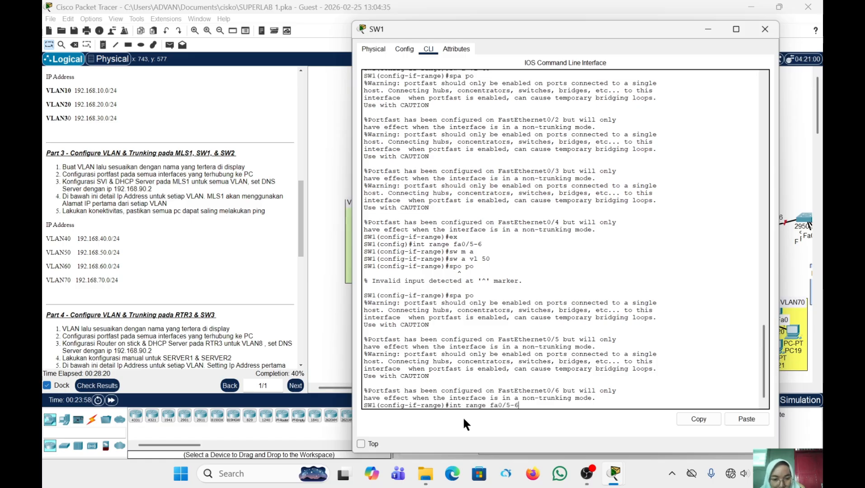
key(BackSpace)
key(BackSpace)
key(BackSpace)
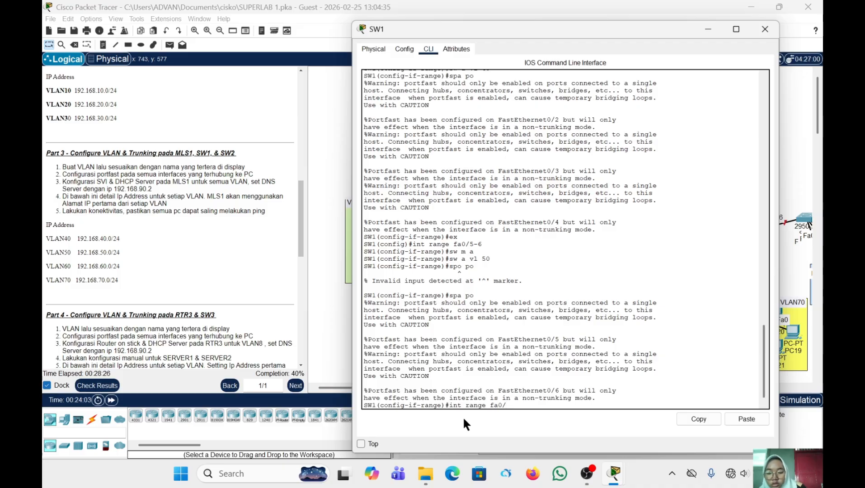
Select ports fa0/7–8 and make them access ports in VLAN 60
text(7-8)
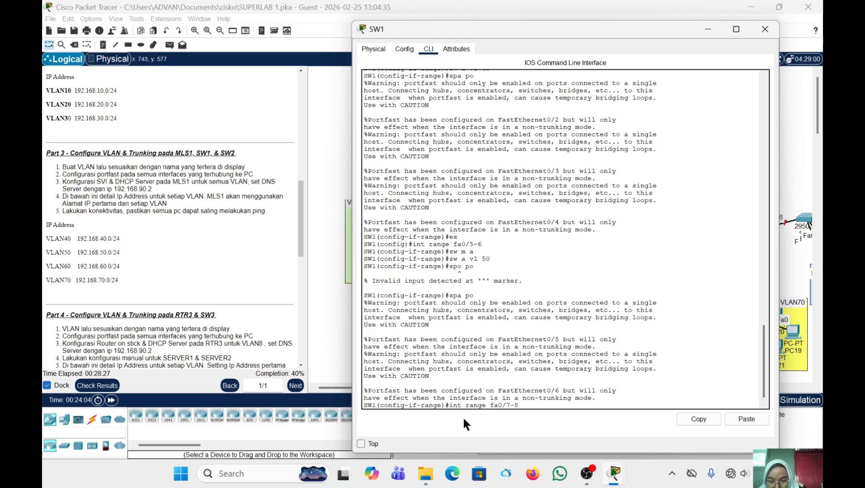
key(Return)
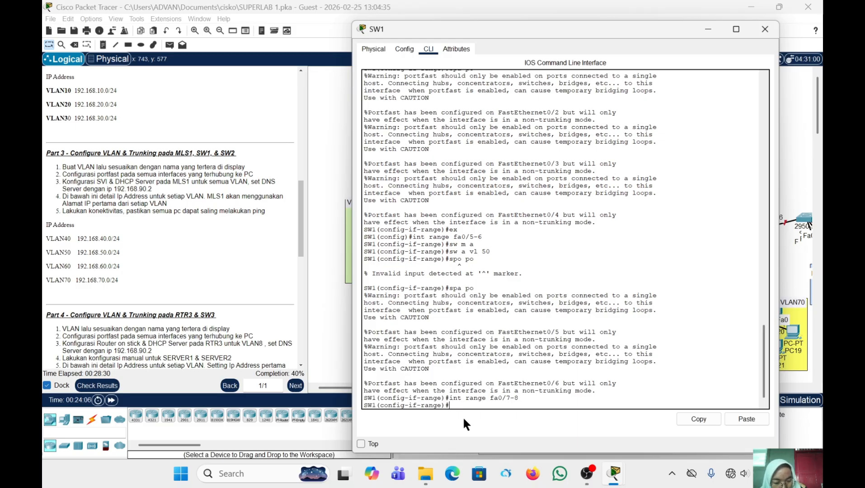
text(spo po)
key(Up)
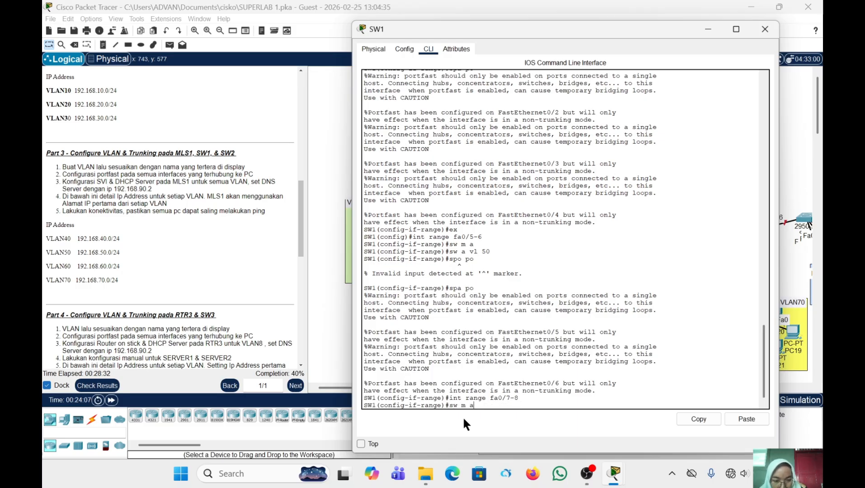
key(Return)
key(Up)
key(Up)
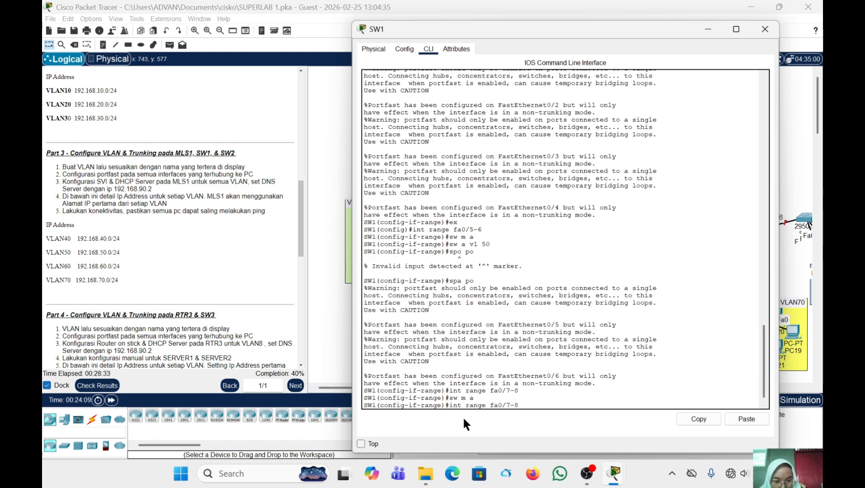
key(Up)
key(Up)
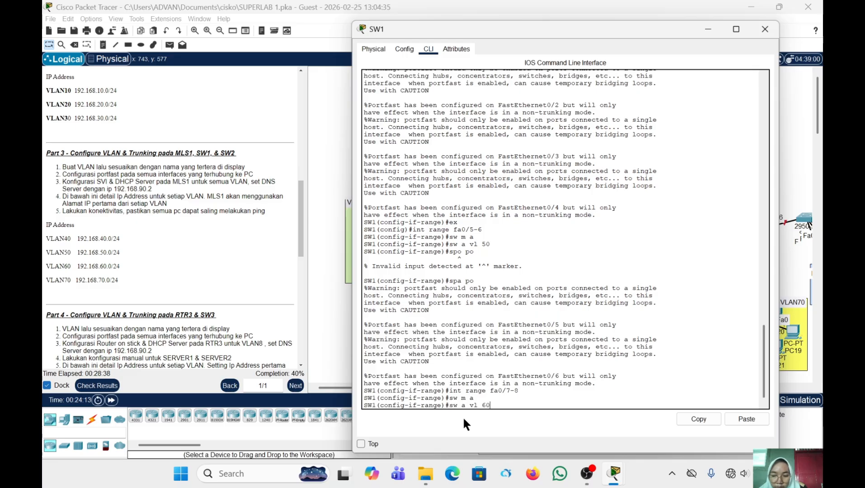
key(Return)
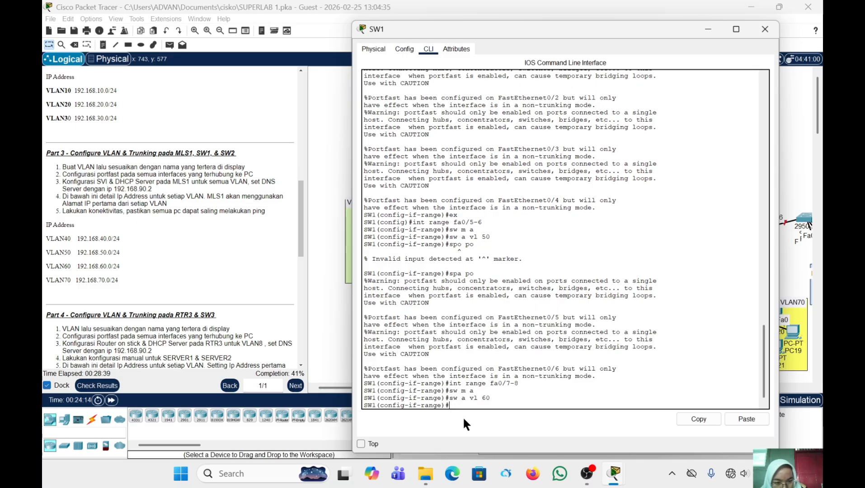
Enable portfast on fa0/7–8 and leave the port-range configuration
text(spa po)
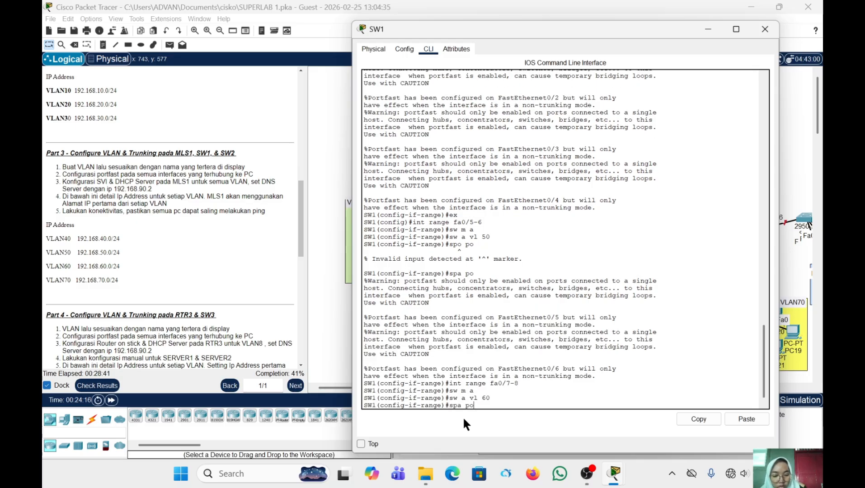
key(Return)
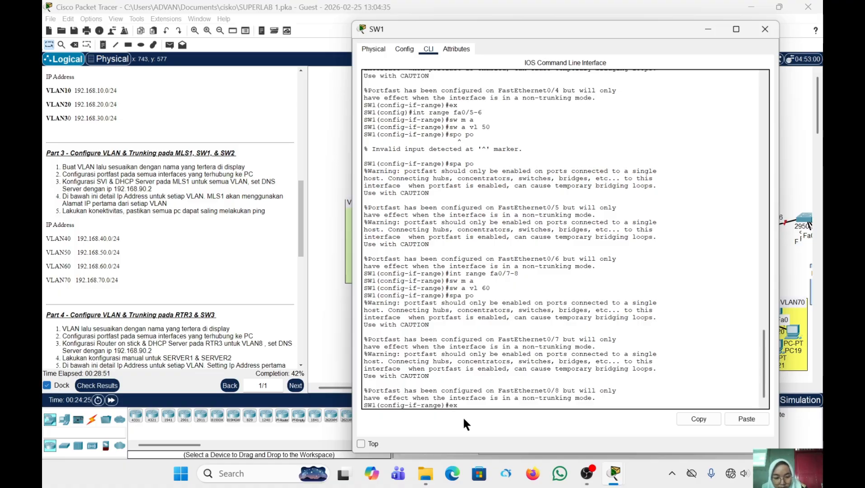
text(x)
key(Return)
text(int fa)
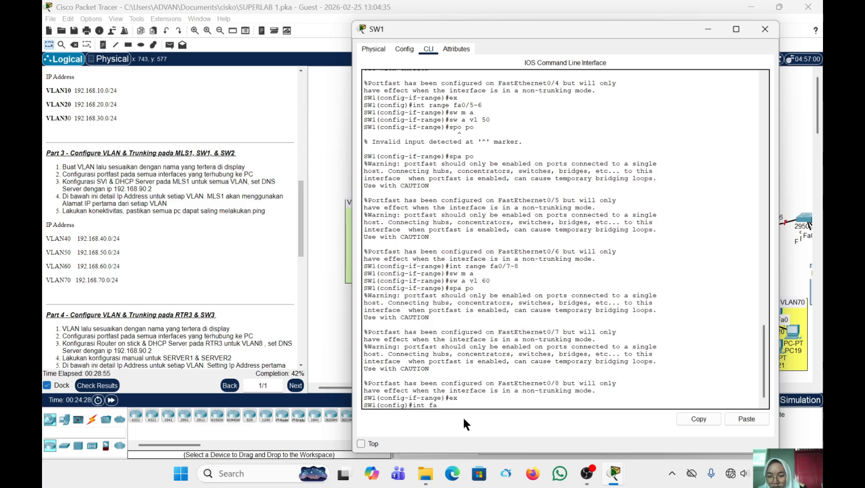
text(0/)
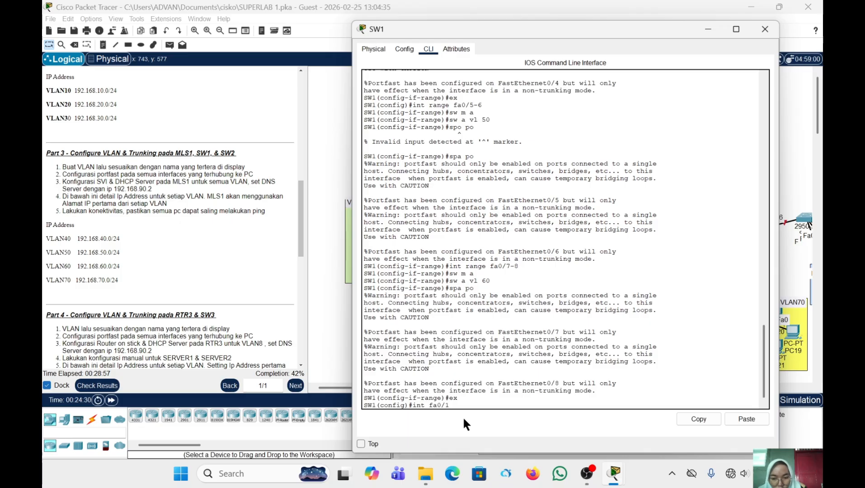
text(1)
Make SW1's Fa0/1 a trunk allowing VLANs 40–60
key(Return)
text(sw m)
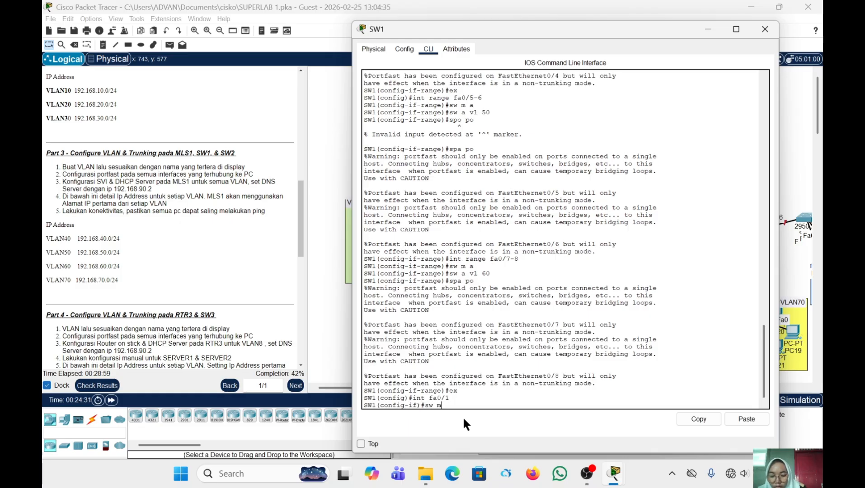
text( t)
key(Return)
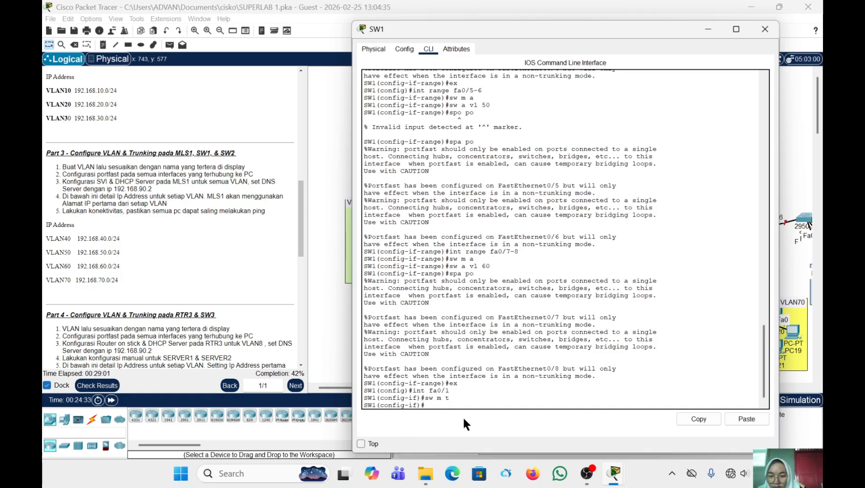
text(sw t)
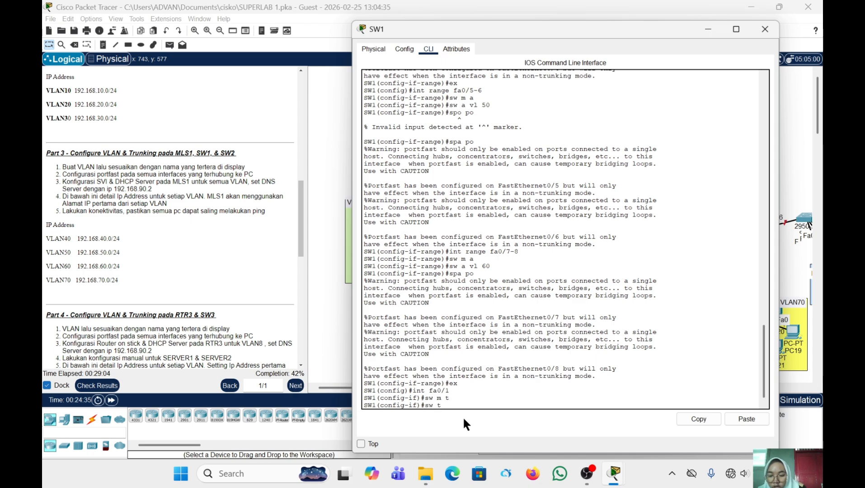
text( a)
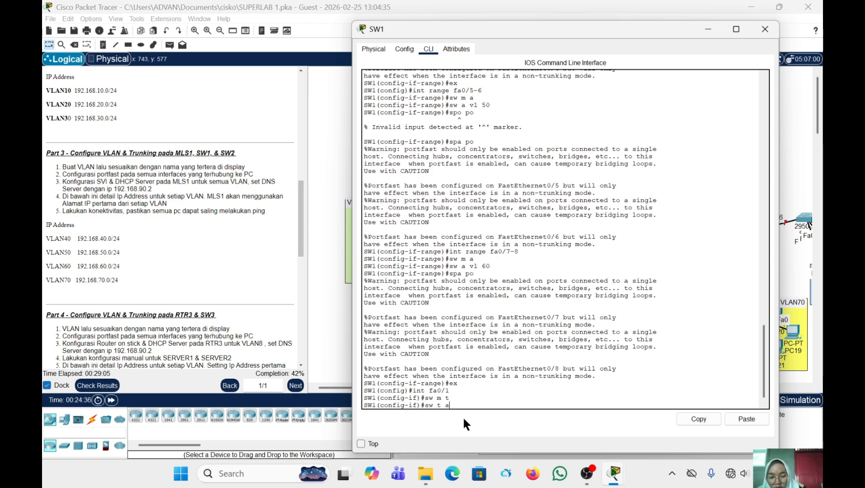
text(ll vl)
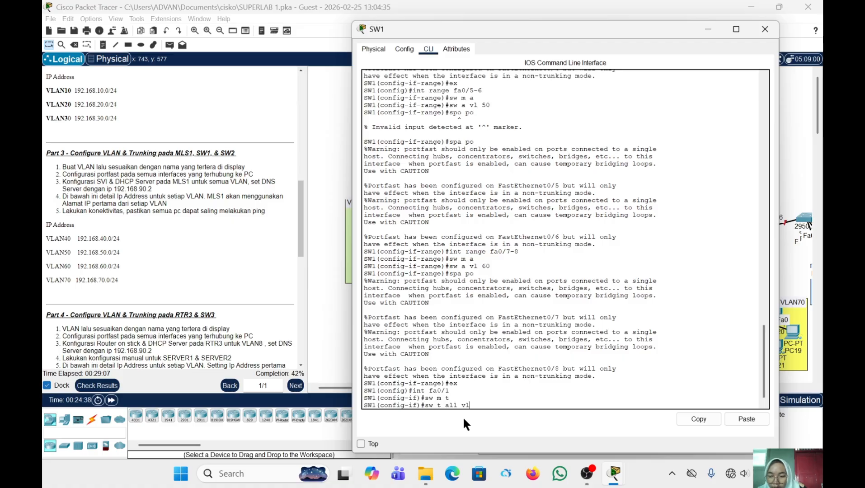
text( 40-60)
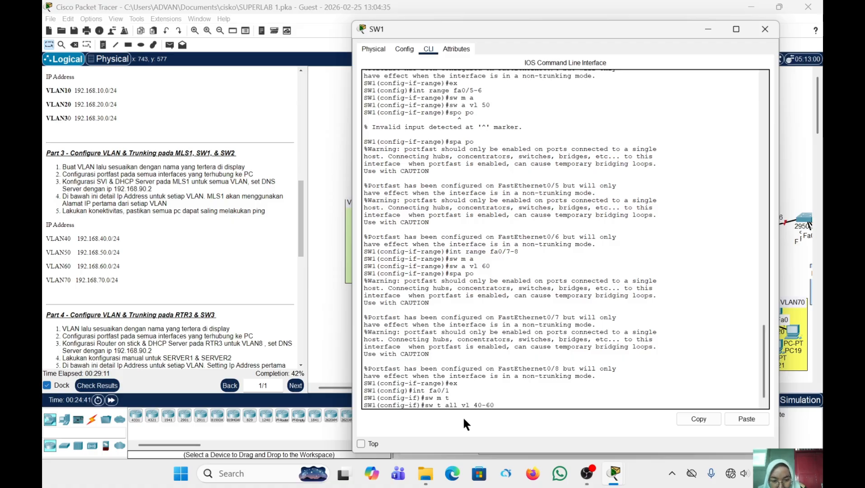
key(Return)
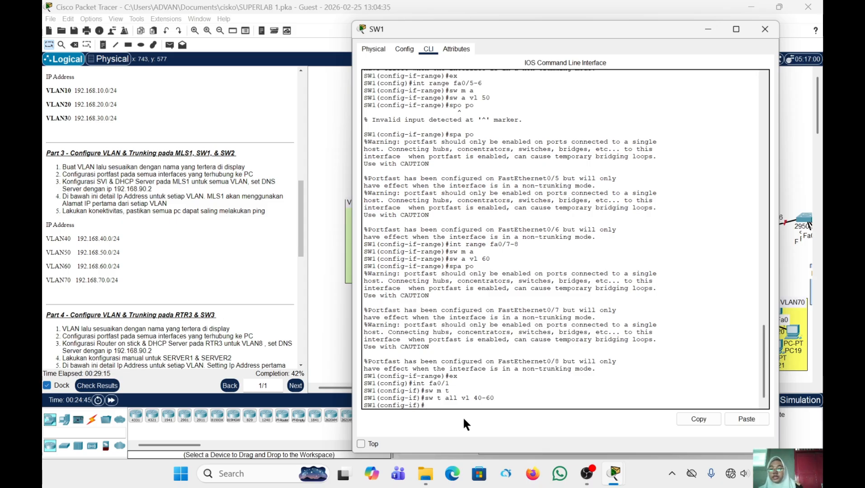
Close SW1's window and open SW2's configuration window
click(764, 29)
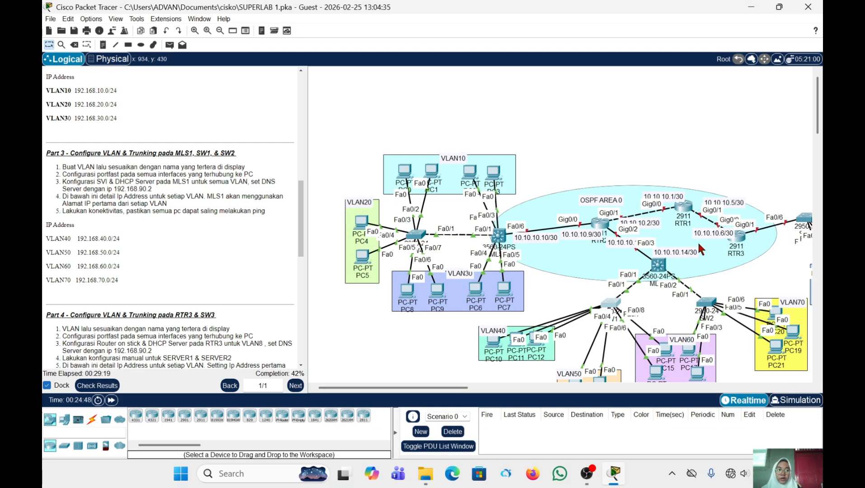
scroll(703, 246, right, 4)
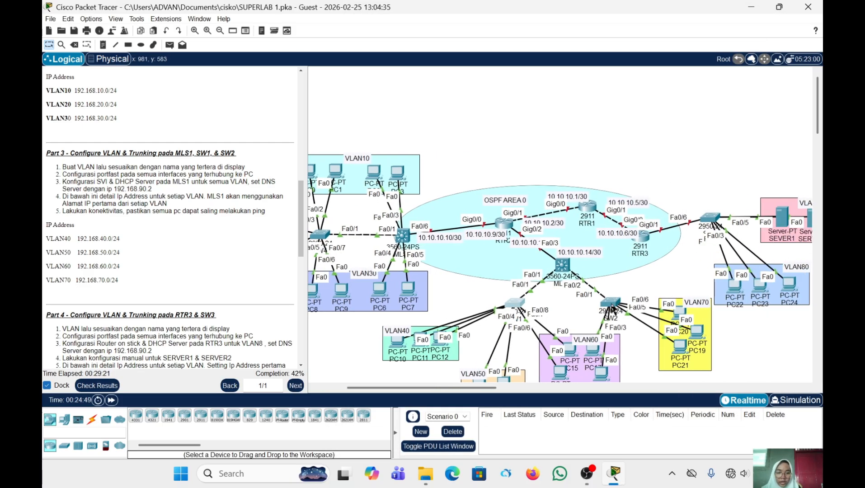
click(612, 305)
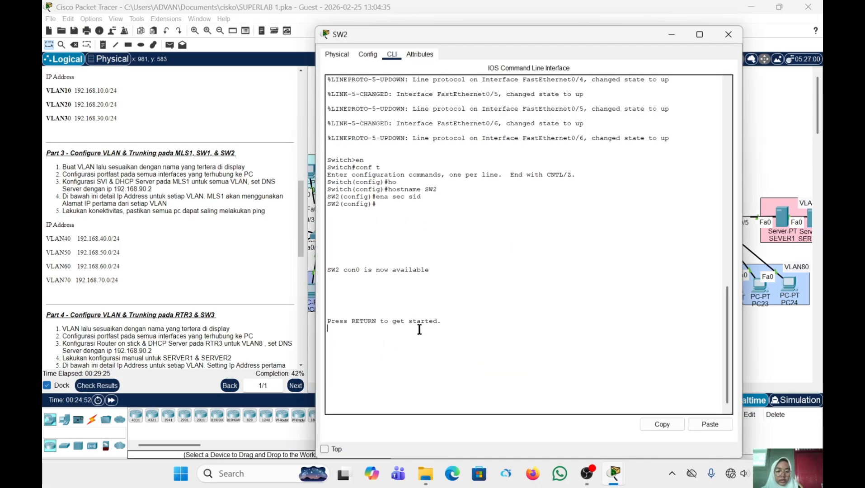
Enter SW2's privileged mode and then global configuration mode
key(Return)
text(en)
key(Return)
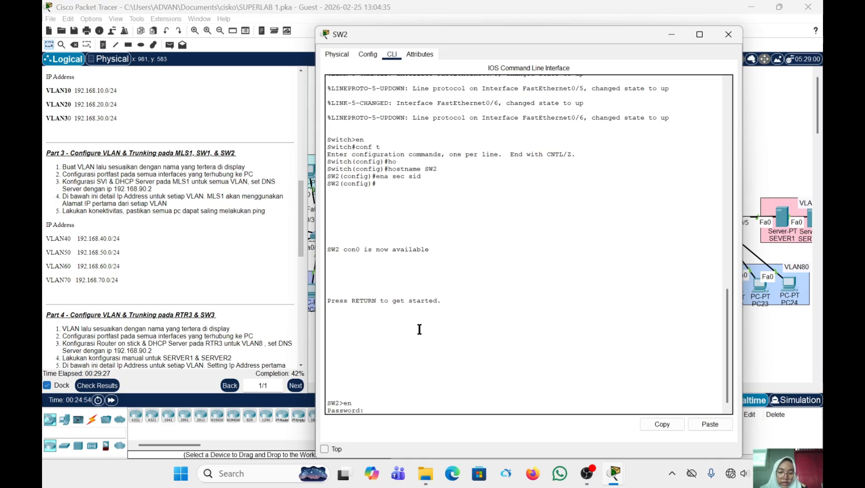
key(Return)
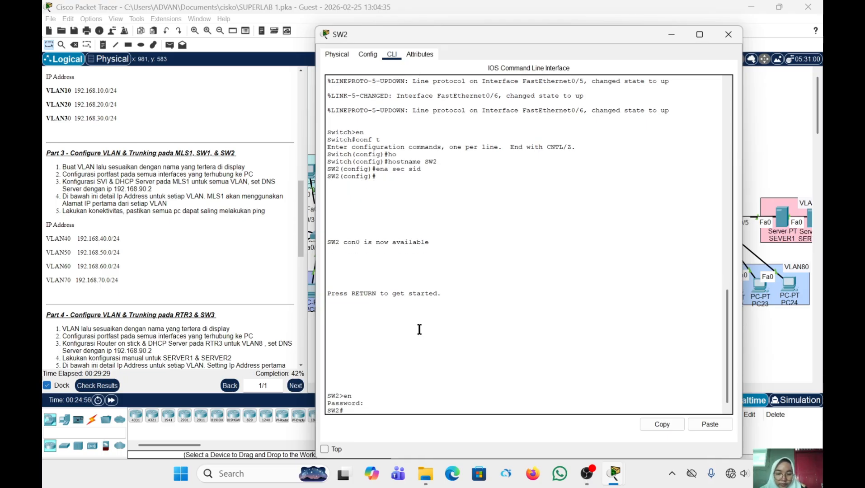
text(conf t)
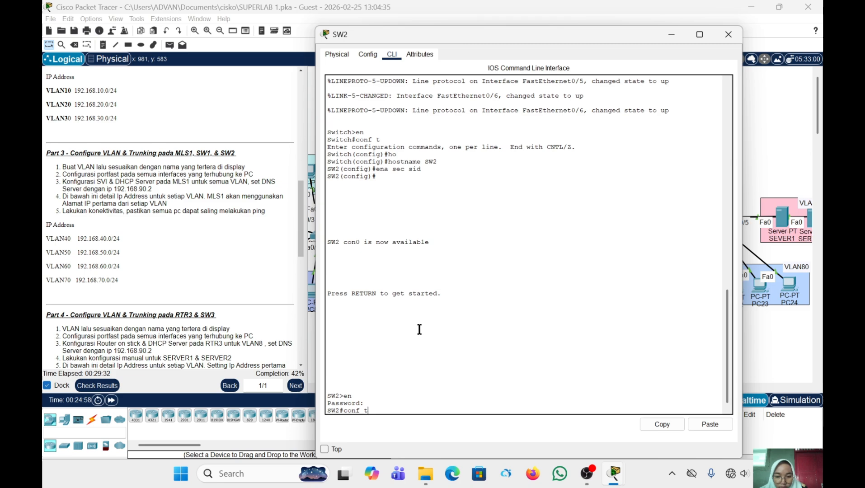
key(Return)
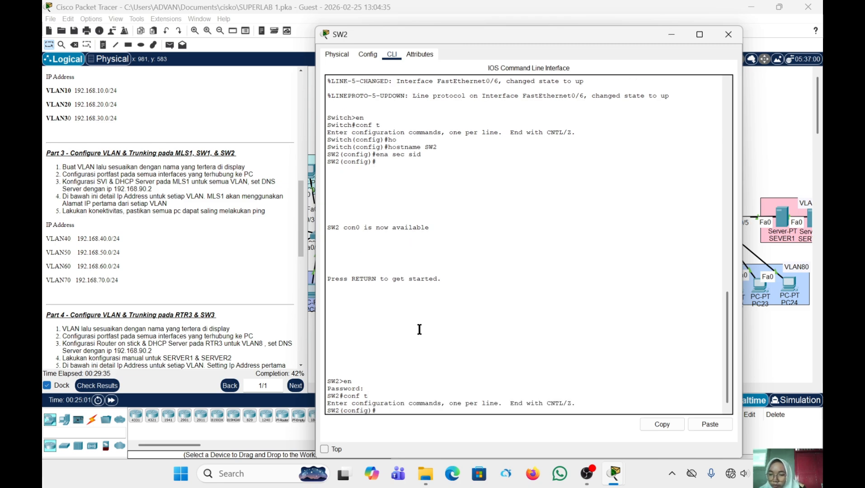
Add VLAN 60 as VLAN60 and VLAN 70 as VLAN70 on SW2
text(vlan)
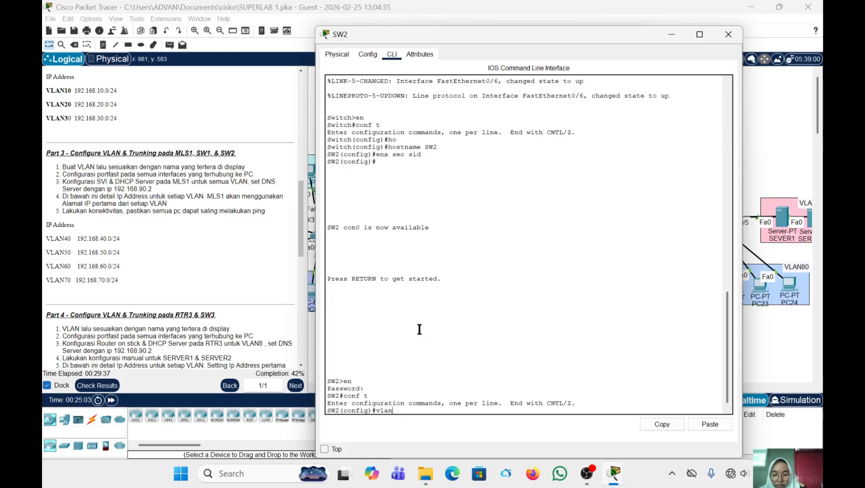
text( 60)
key(Return)
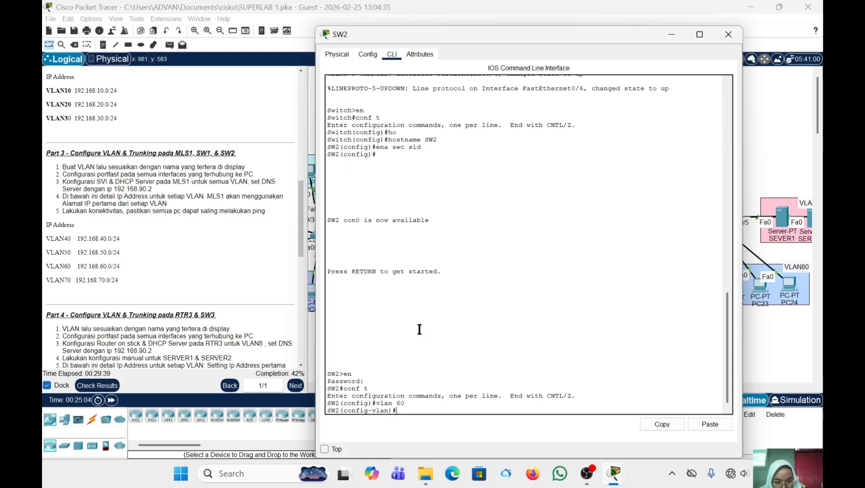
text(name)
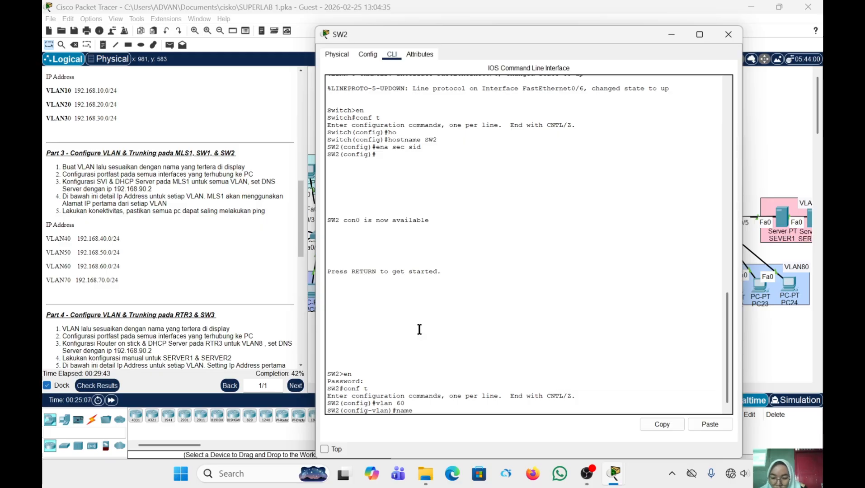
key(Caps_Lock)
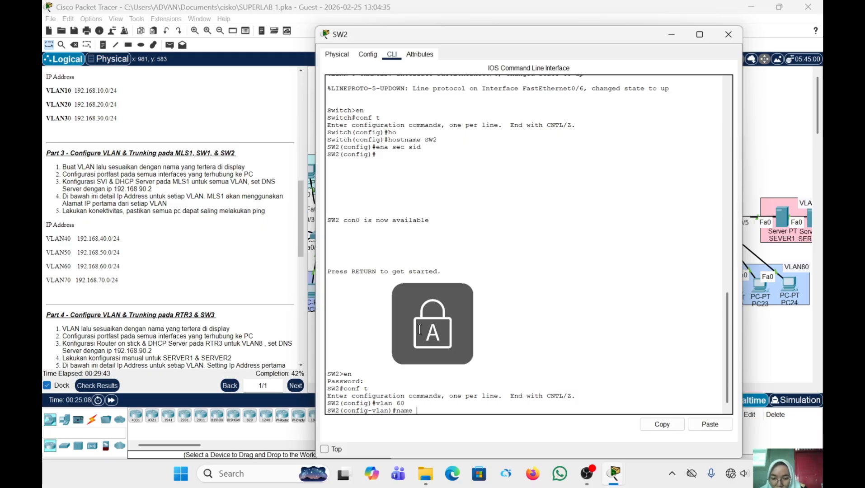
text(VLAN)
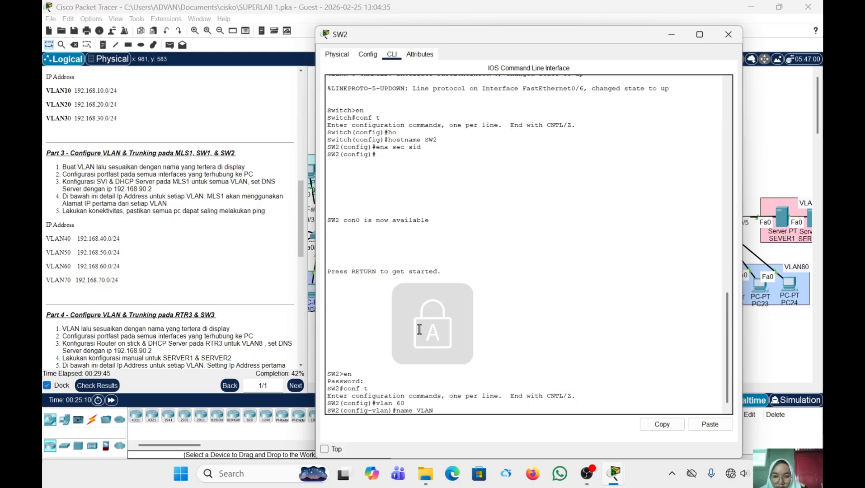
text(60)
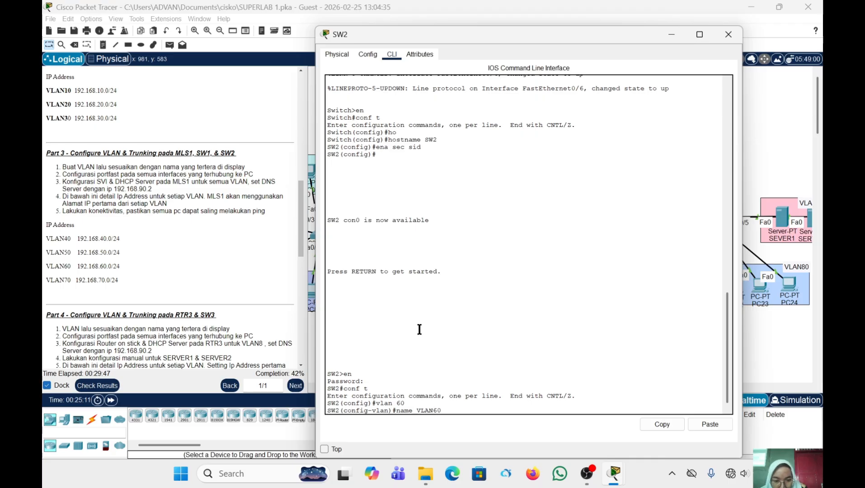
key(Return)
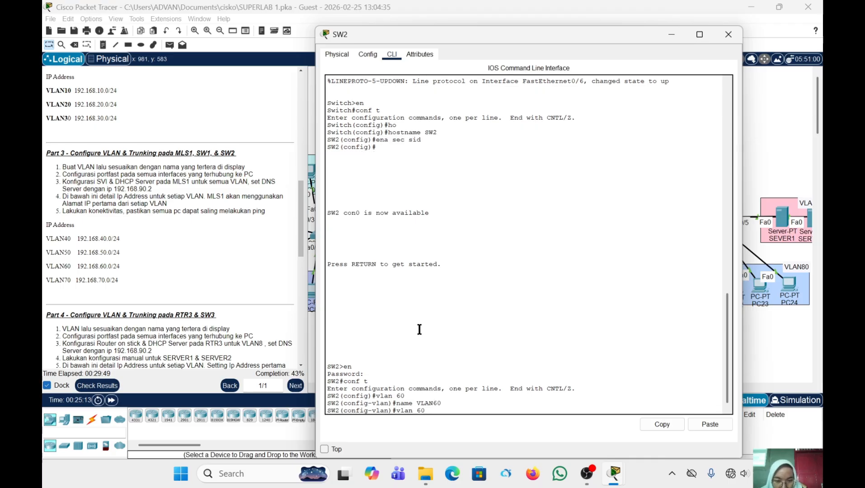
text(vlan)
text( 70)
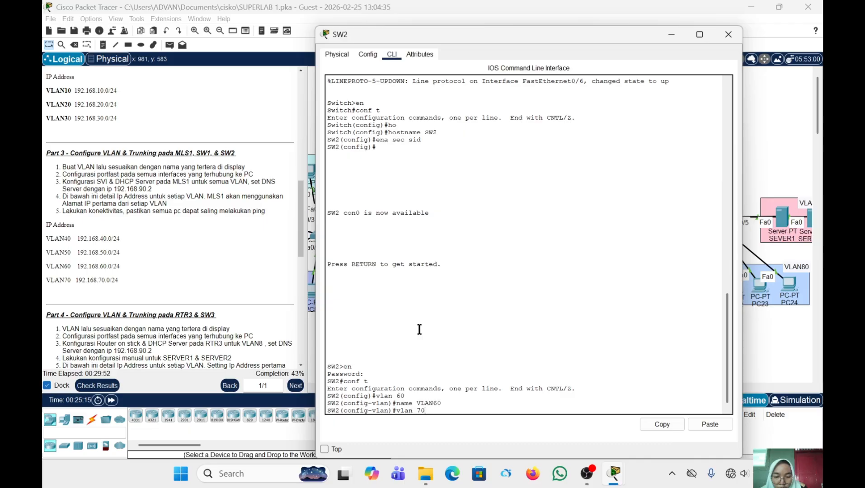
key(Caps_Lock)
key(Return)
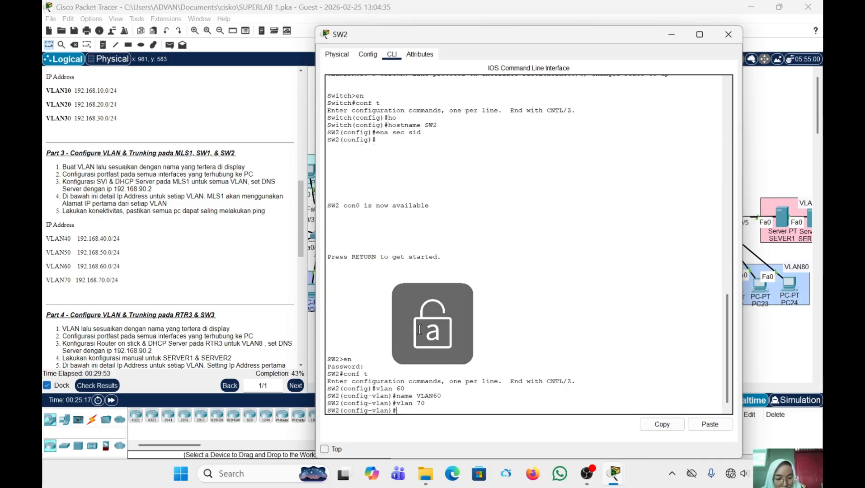
text(name VLAN)
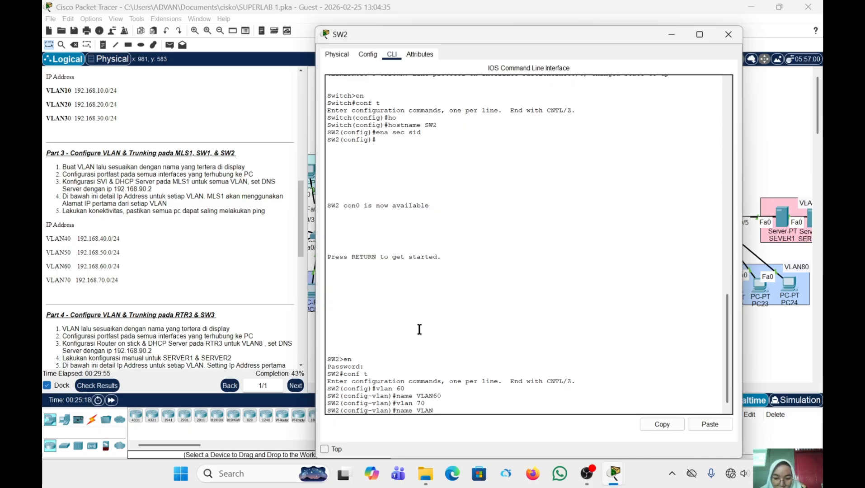
text(70)
key(Return)
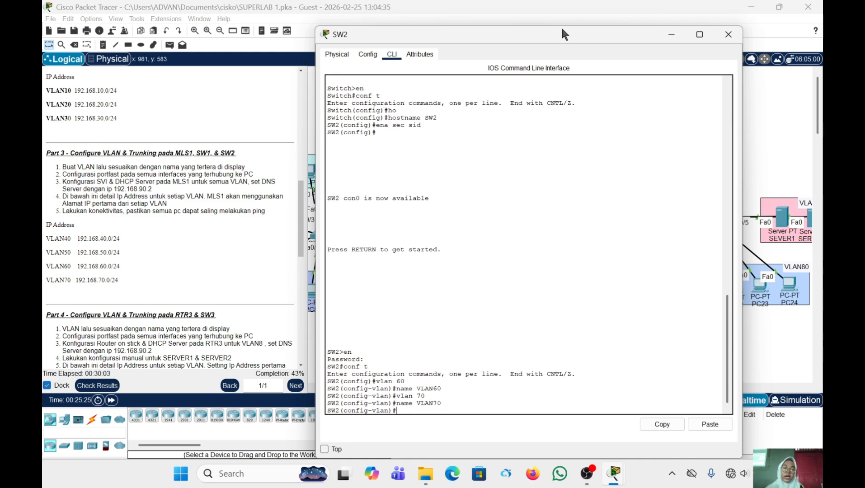
After checking the topology, exit SW2's VLAN settings back to global configuration
drag(554, 36, 325, 33)
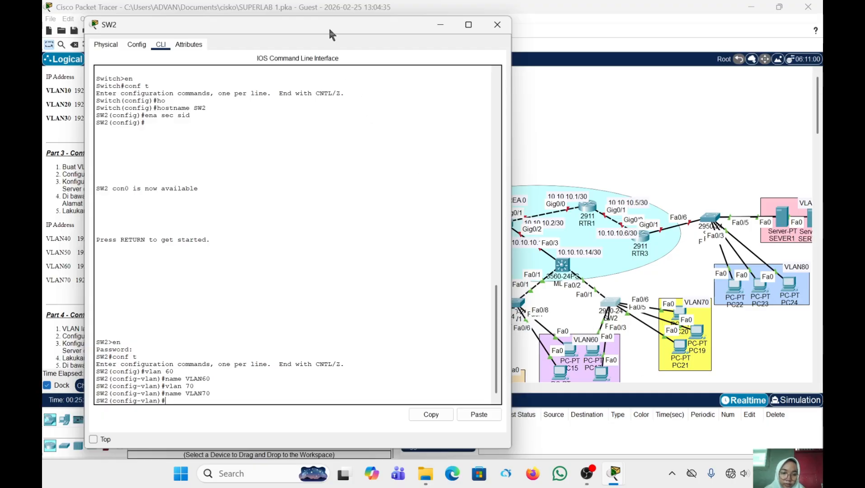
drag(326, 22, 593, 23)
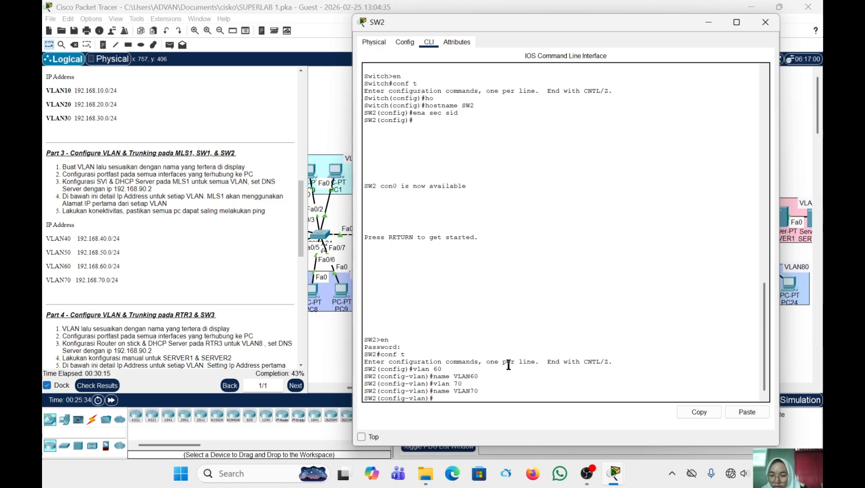
text(ex)
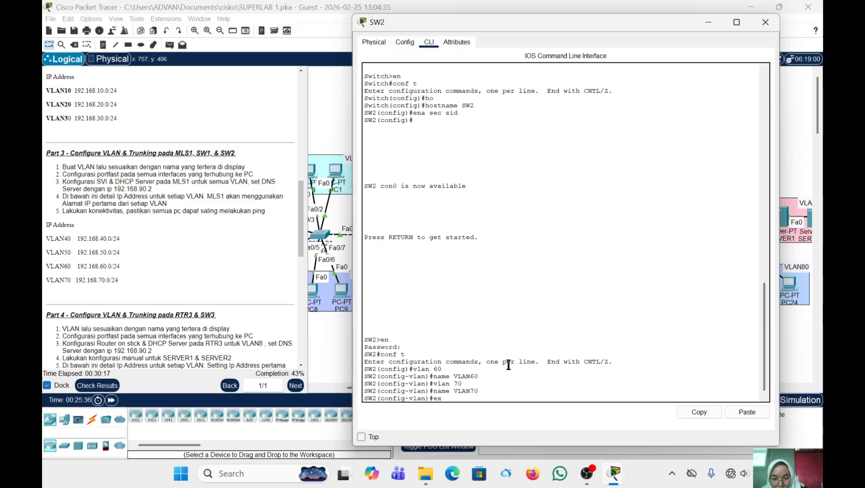
key(Return)
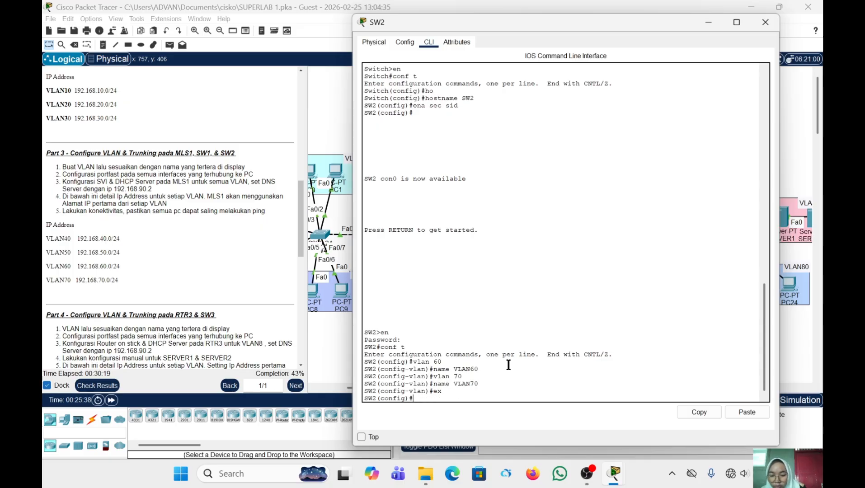
text(int rang)
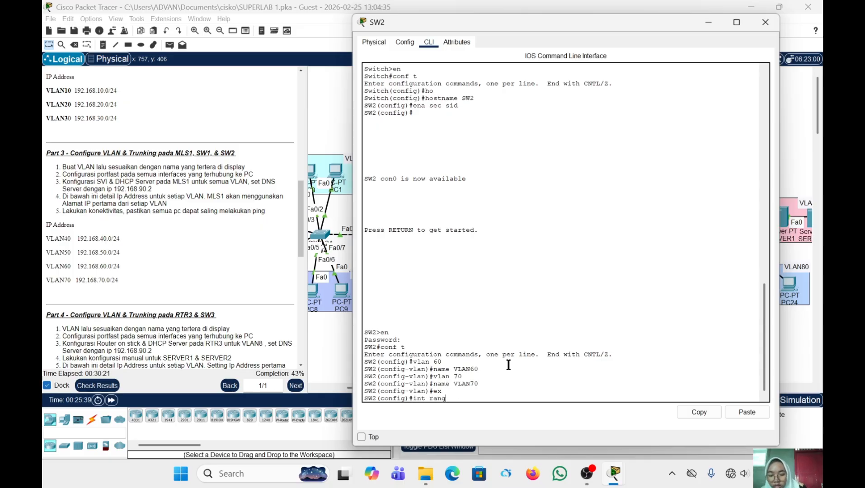
text(e f)
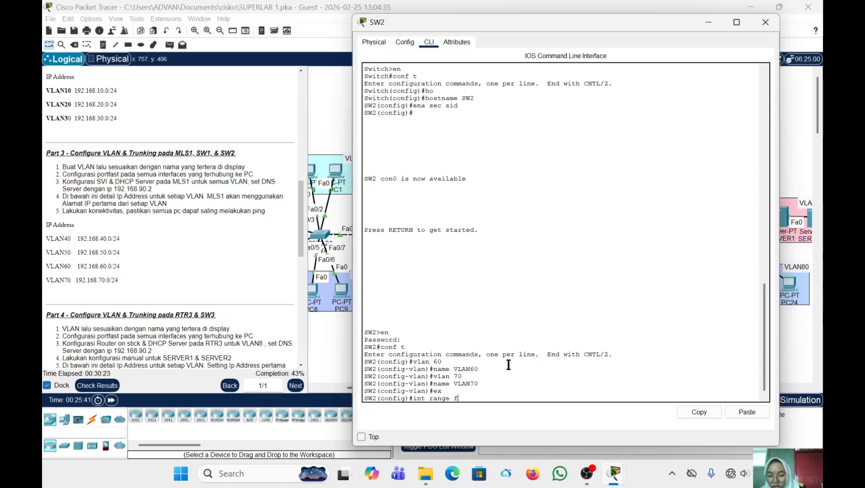
text(a0/)
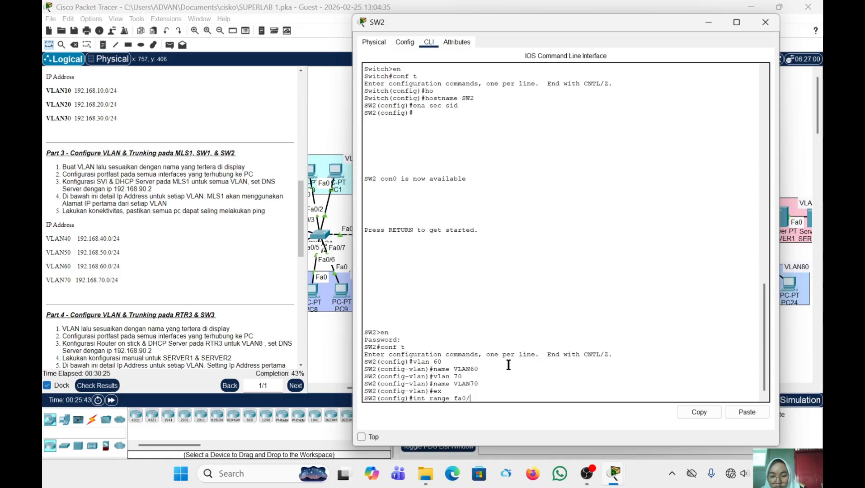
text(2-3)
Set SW2 ports Fa0/2–3 to access mode in VLAN 60 with portfast, then exit
key(Return)
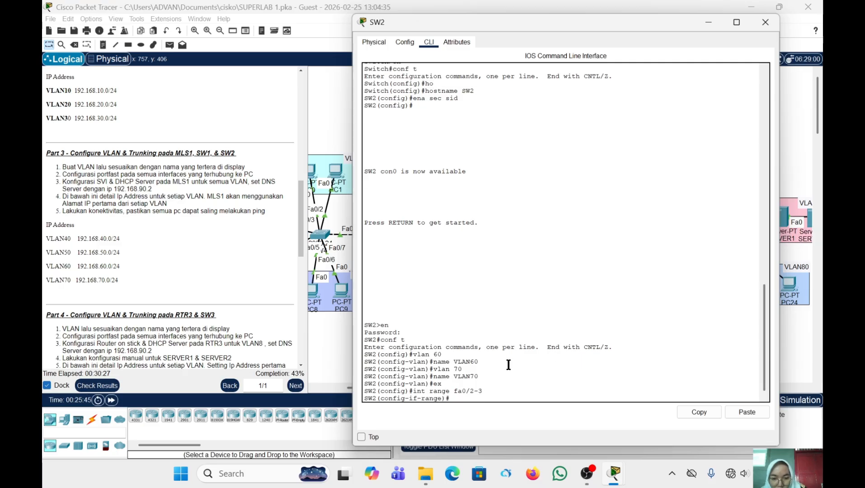
text(sw)
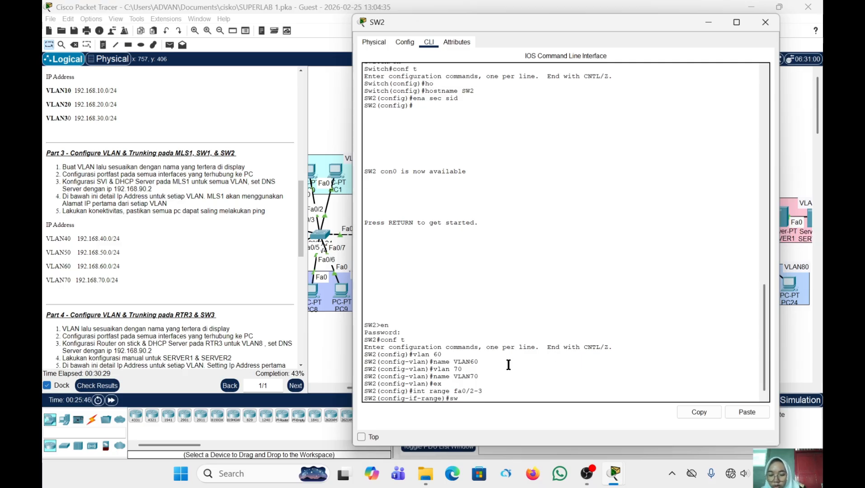
text( m a)
key(Return)
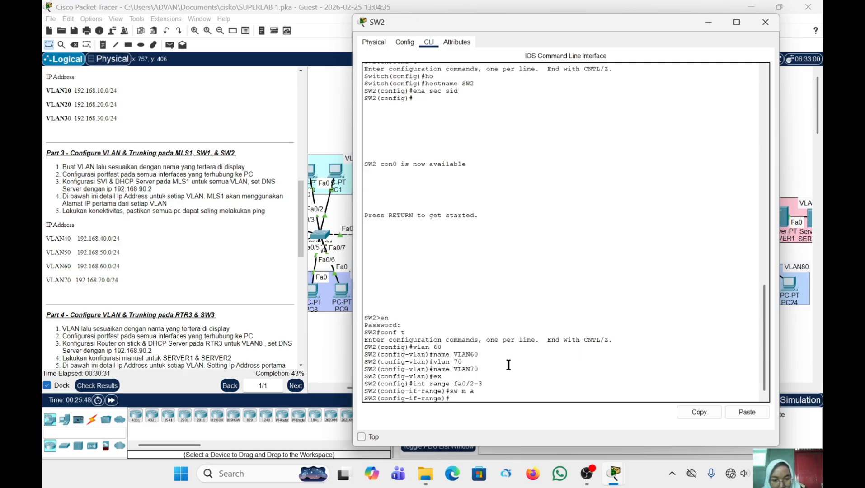
text(sw a )
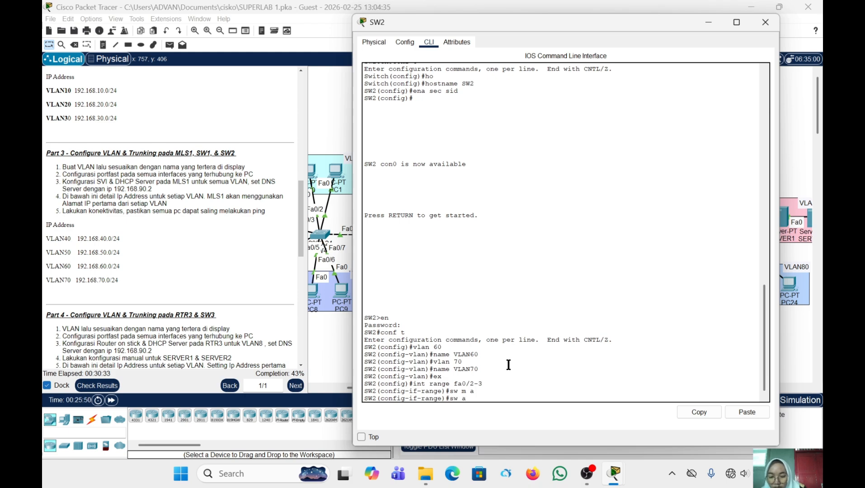
text(vl 60)
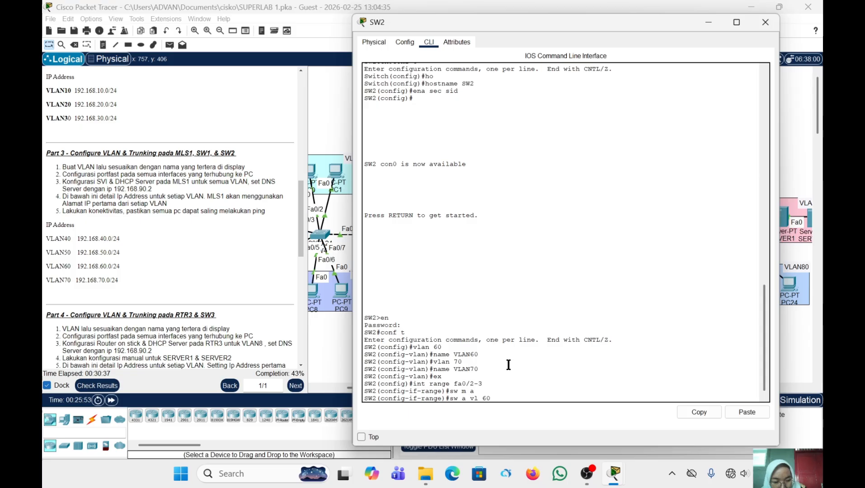
key(Return)
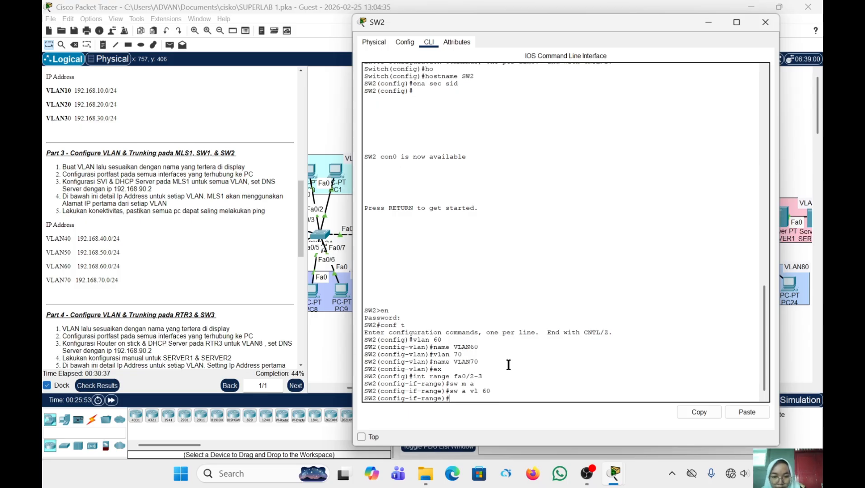
text(spa po)
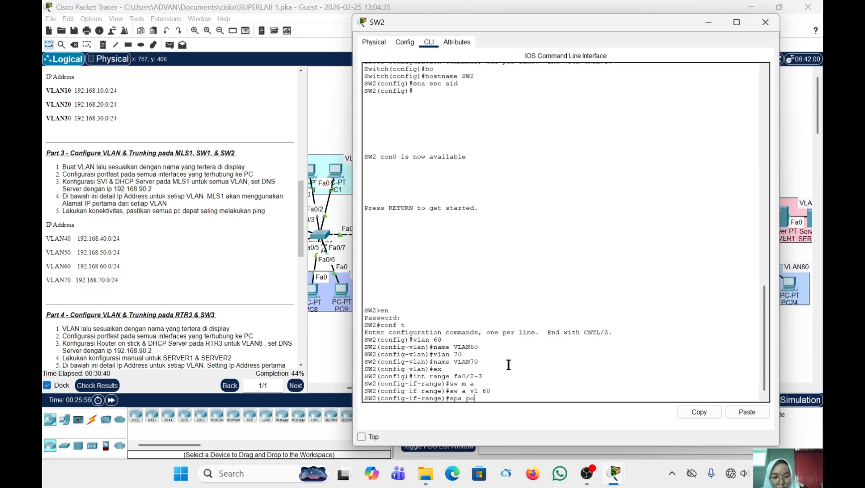
key(Return)
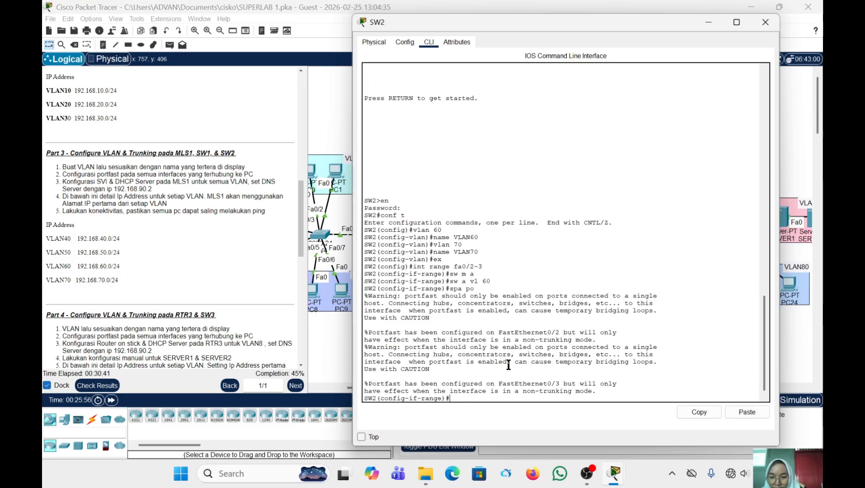
text(e)
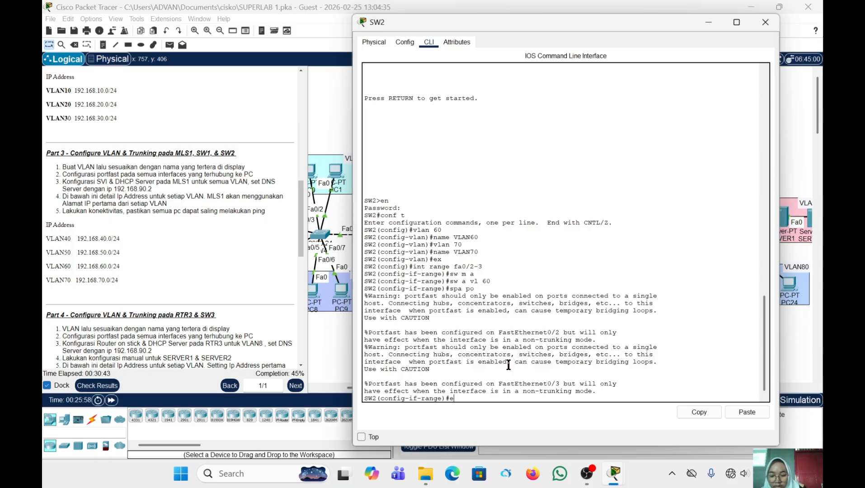
text(x)
key(Return)
text(int)
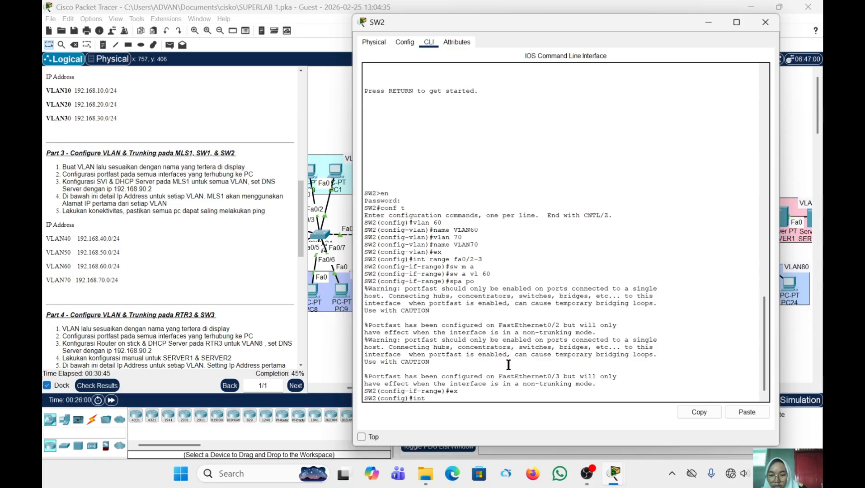
text( f)
On SW2, select the interface range fa0/4-6
key(BackSpace)
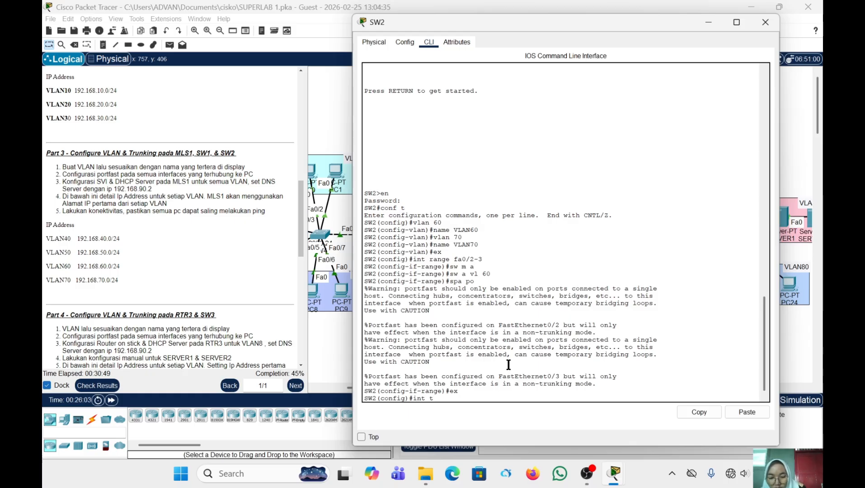
text(ram)
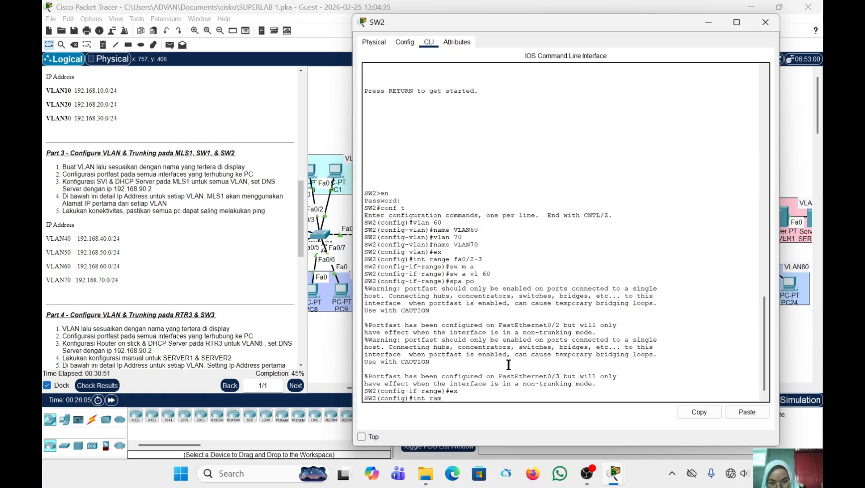
key(BackSpace)
text(nge)
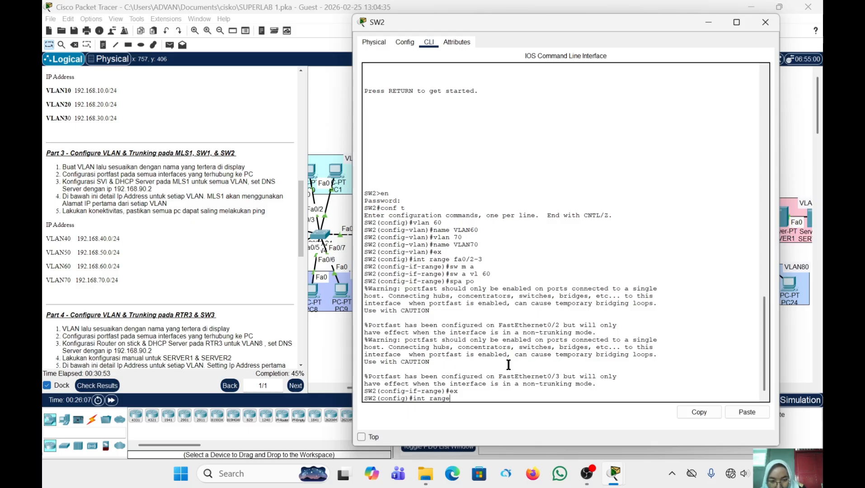
text( fa0)
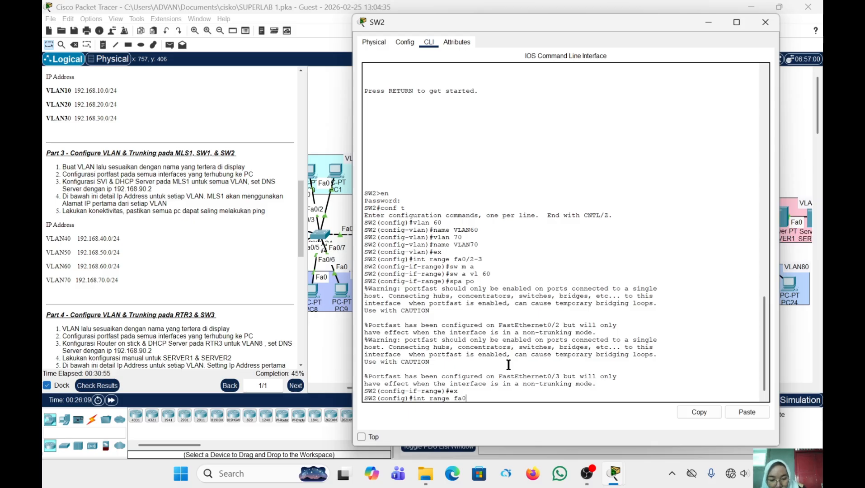
text(/)
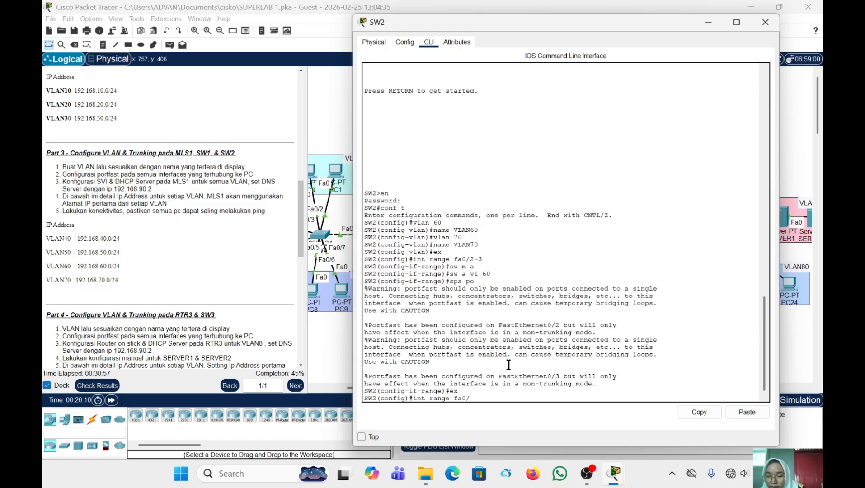
text(4-6)
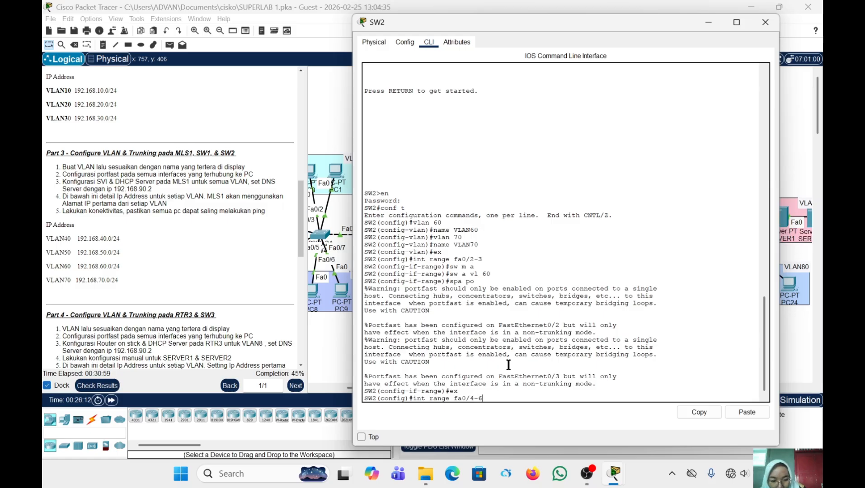
key(Return)
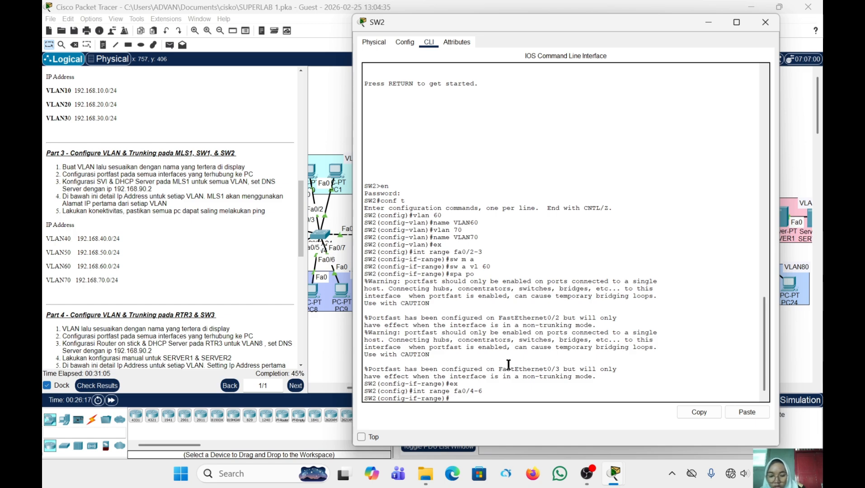
Make the selected ports access ports in VLAN 70 with portfast, then exit the range
text(sw m a)
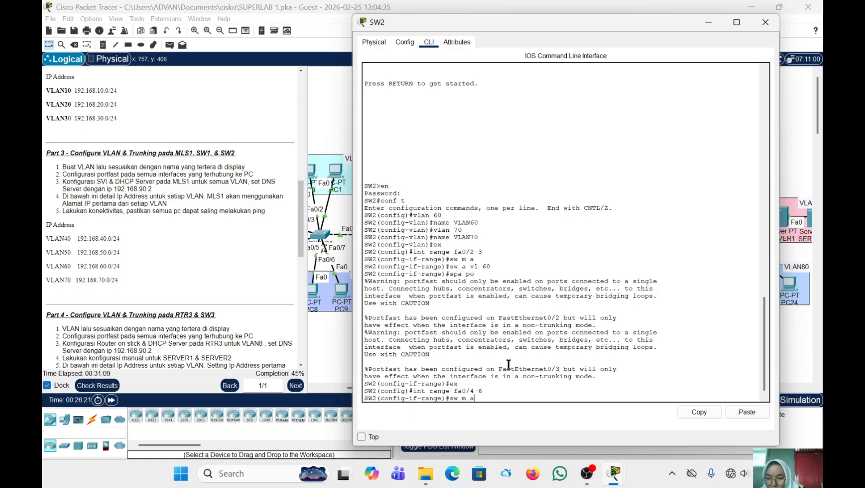
key(Return)
text(sw)
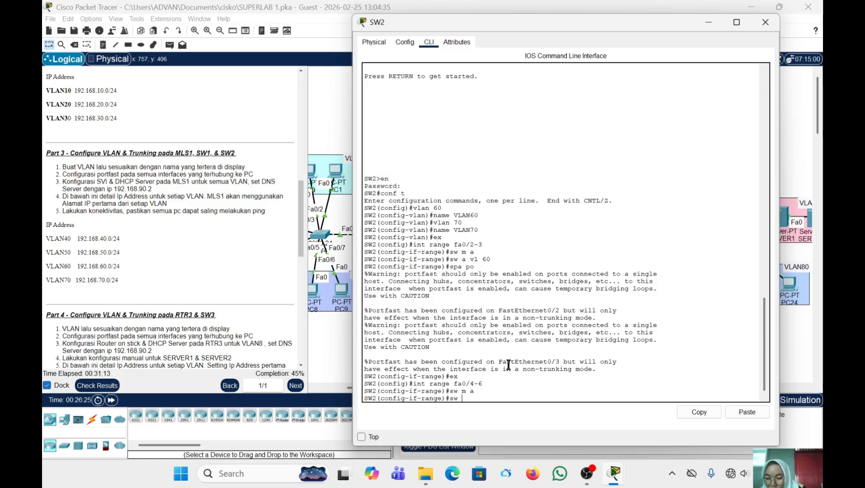
text( a vl)
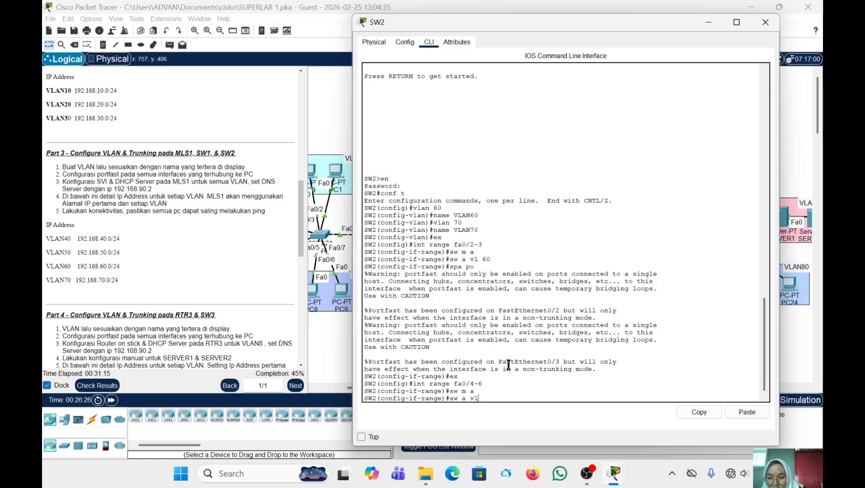
text( 7)
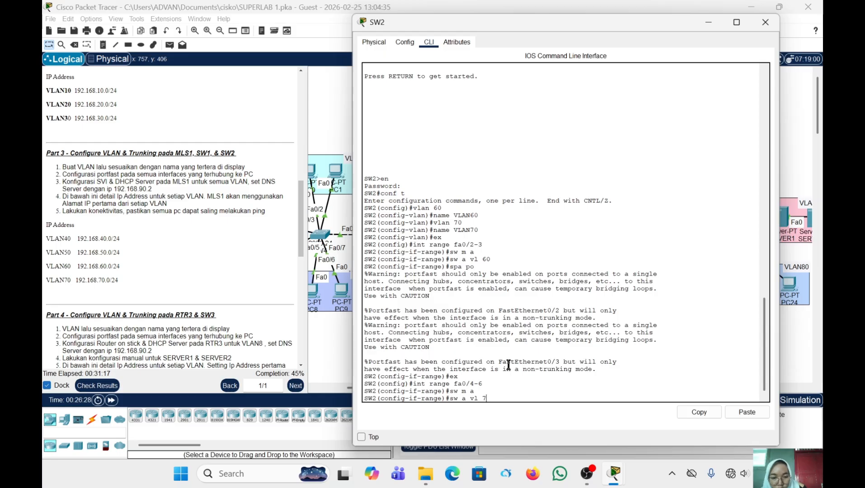
text(0)
key(Return)
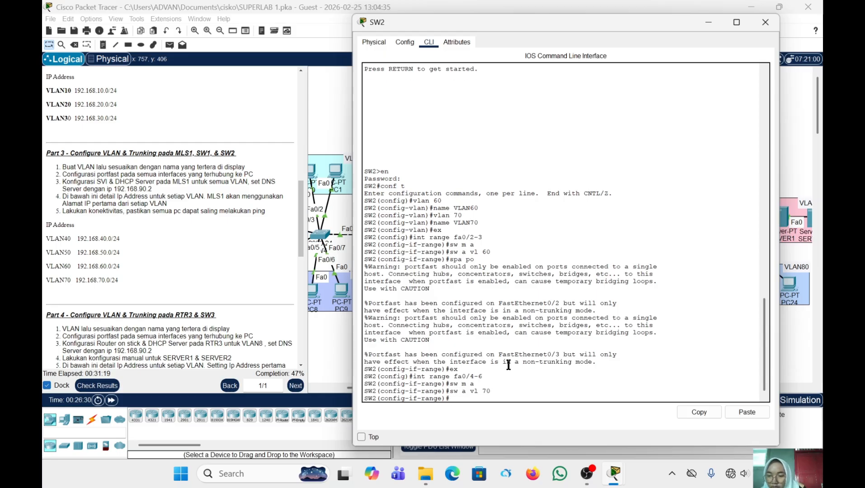
text(spa po)
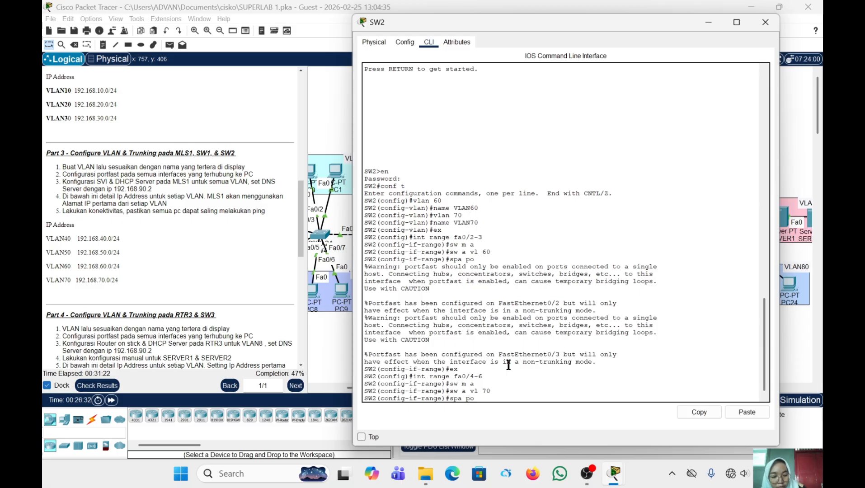
key(Return)
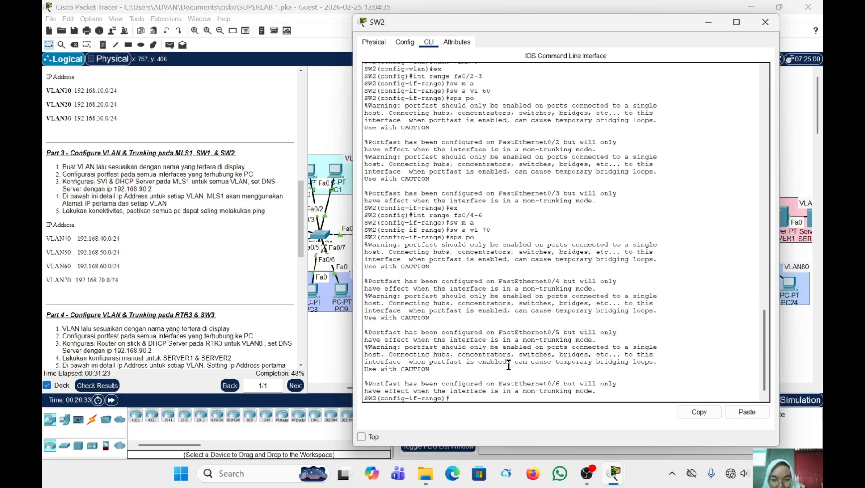
text(ex)
key(Return)
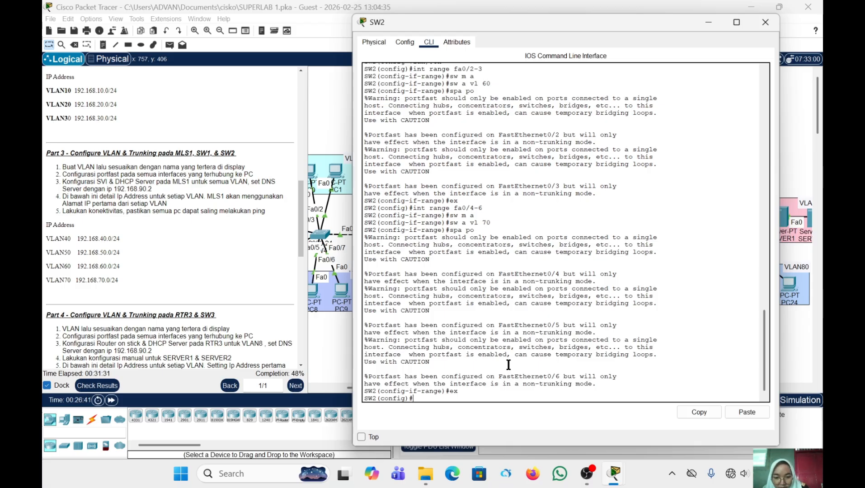
Put SW2's interface fa0/1 into trunk mode
text(in)
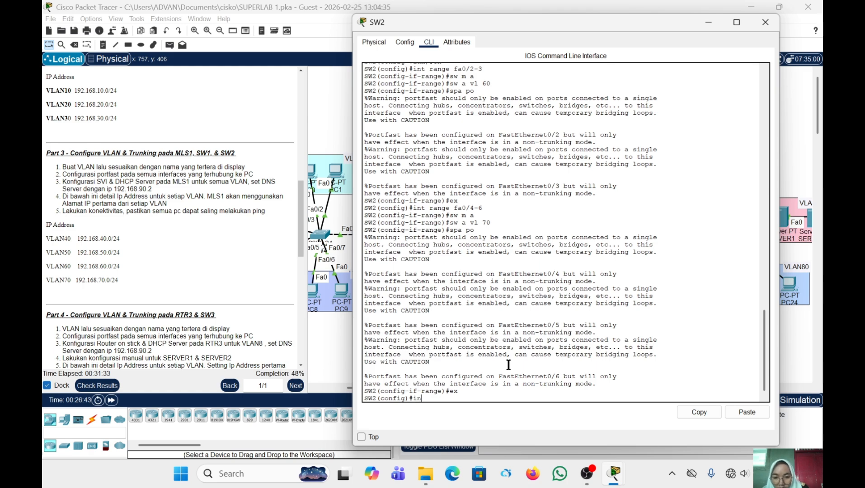
text(t fa0/1)
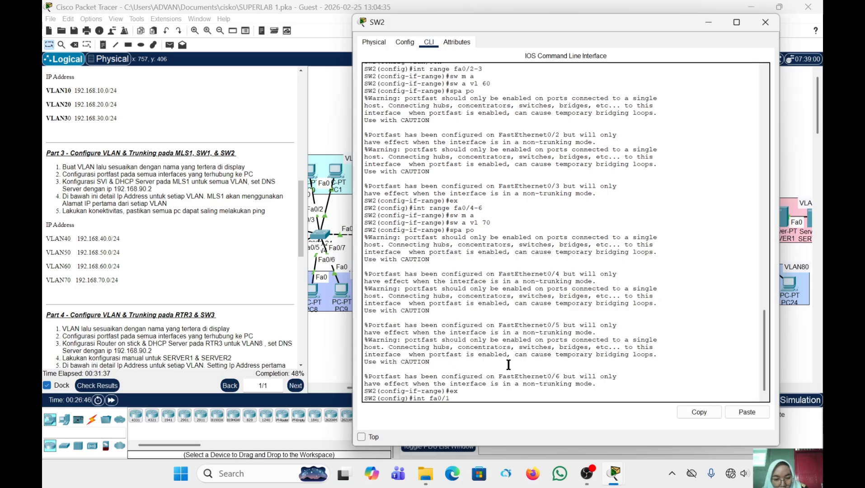
key(Return)
text(sw m t)
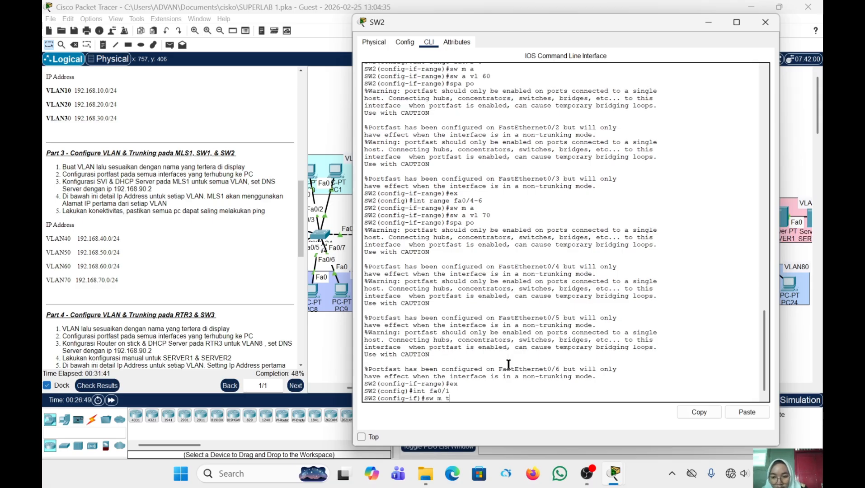
key(Return)
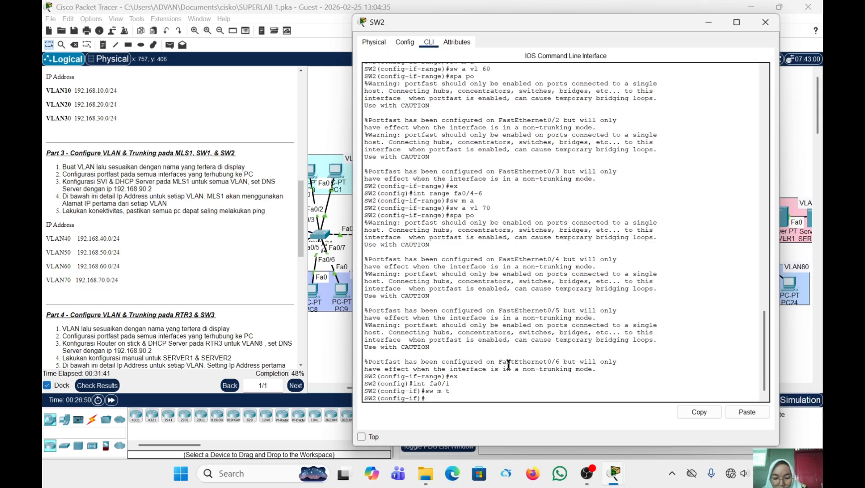
Allow VLANs 60-70 on the fa0/1 trunk and close SW2's window
text(sw)
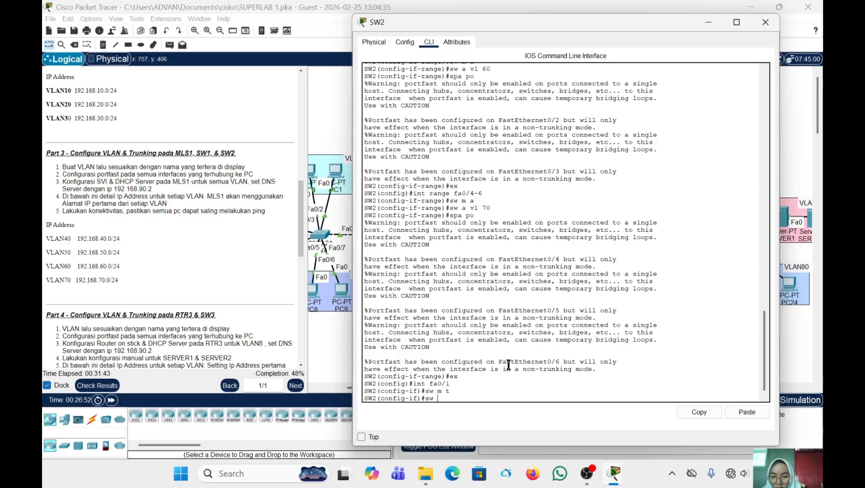
text( m)
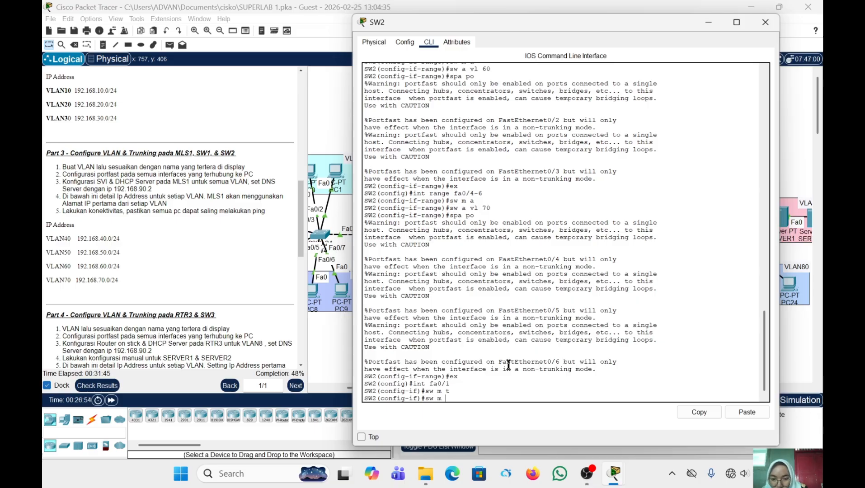
key(BackSpace)
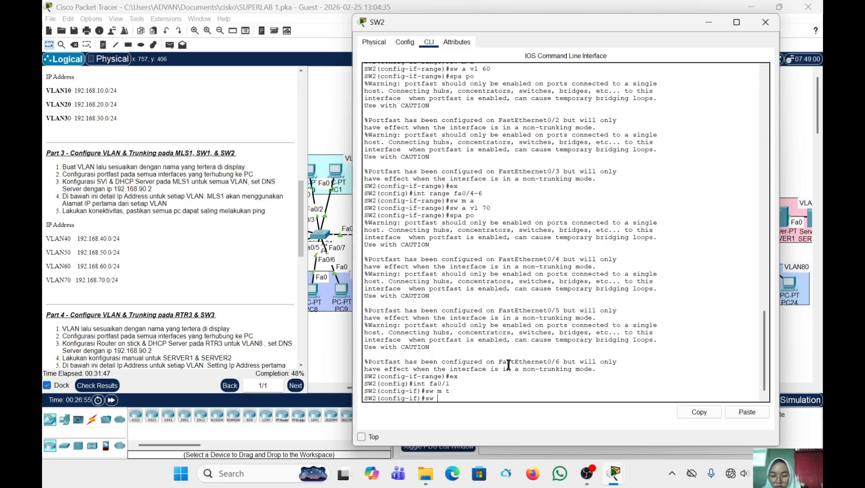
text(tr all)
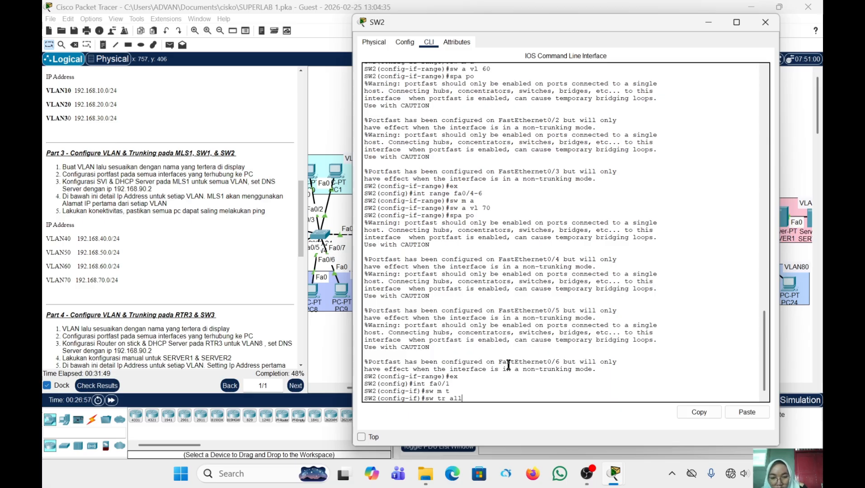
text( vlan )
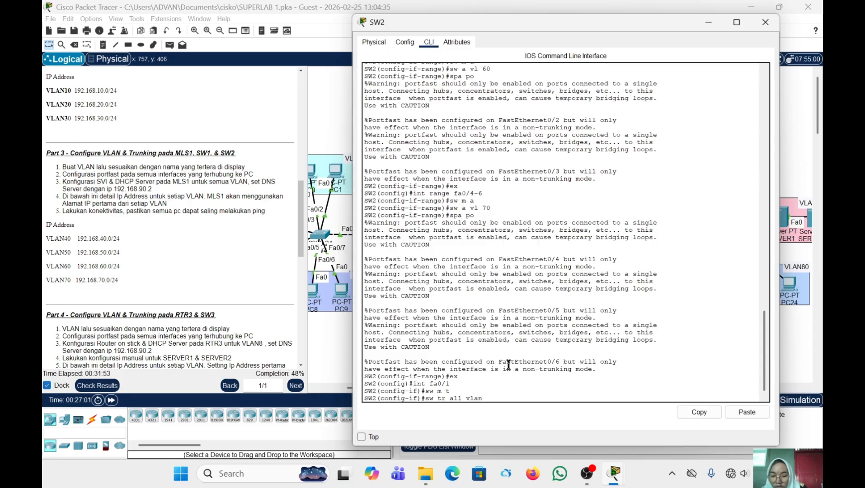
text(7)
key(BackSpace)
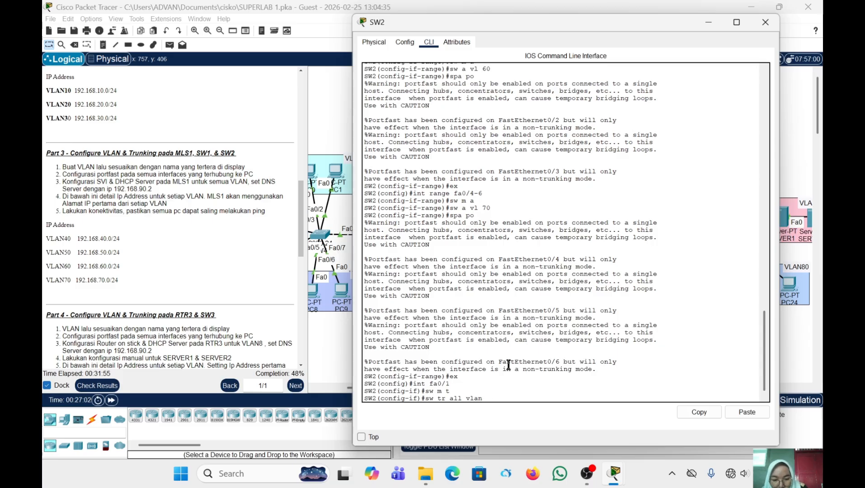
text(60-)
text(70)
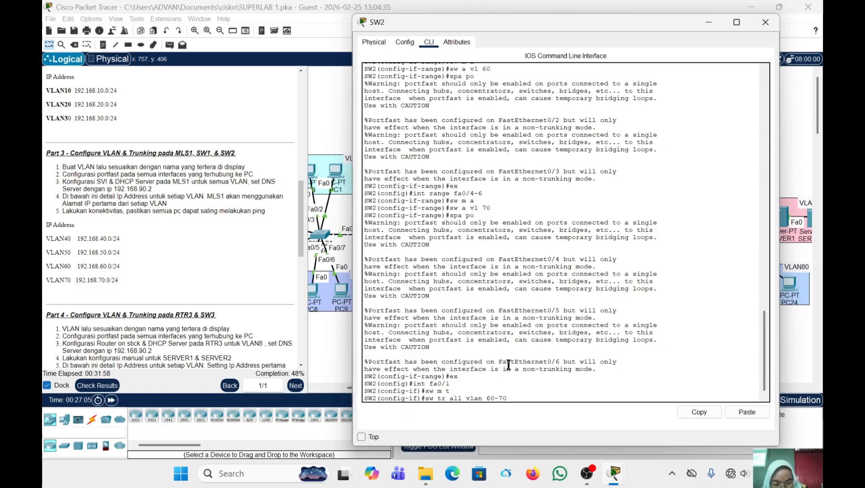
key(Return)
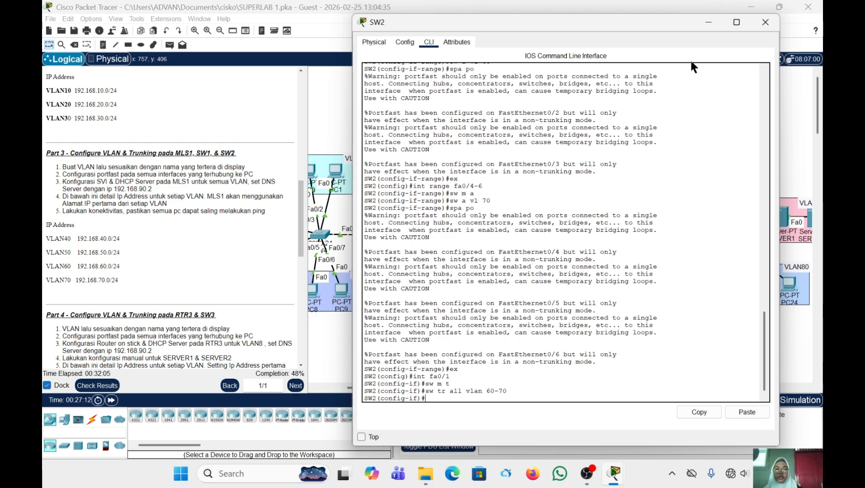
click(763, 29)
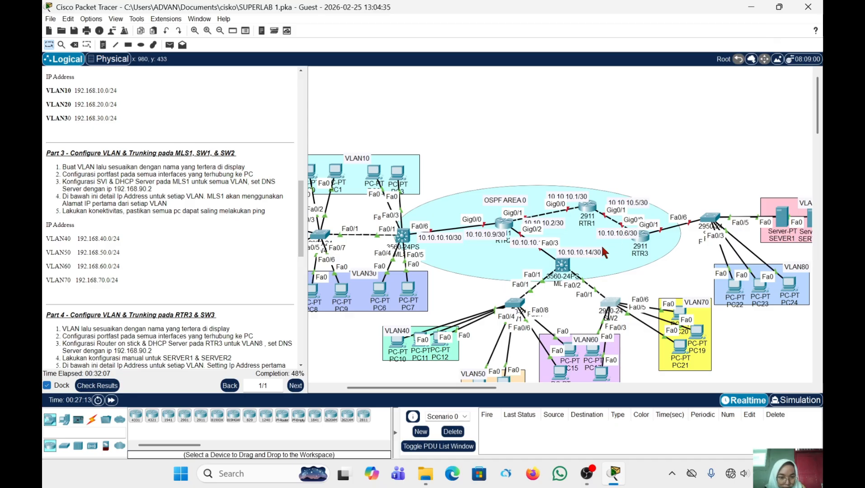
Open MLS1's CLI, enter privileged mode with the enable password, and run conf t
click(562, 268)
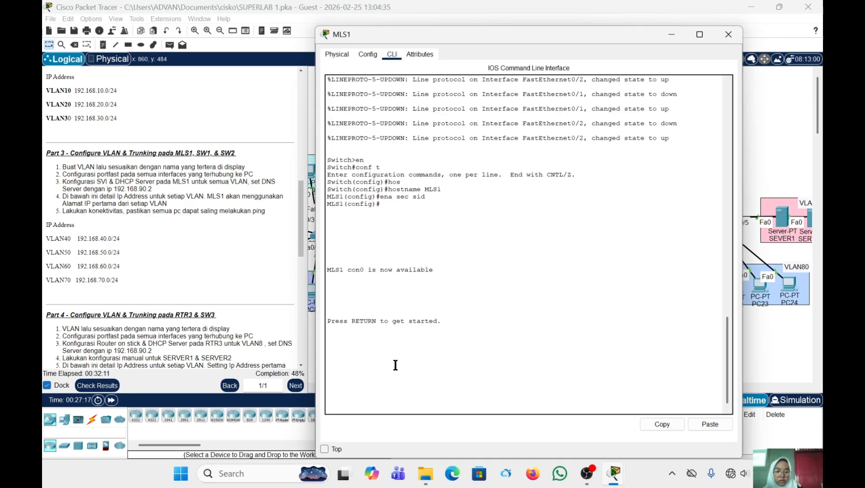
key(Return)
text(en)
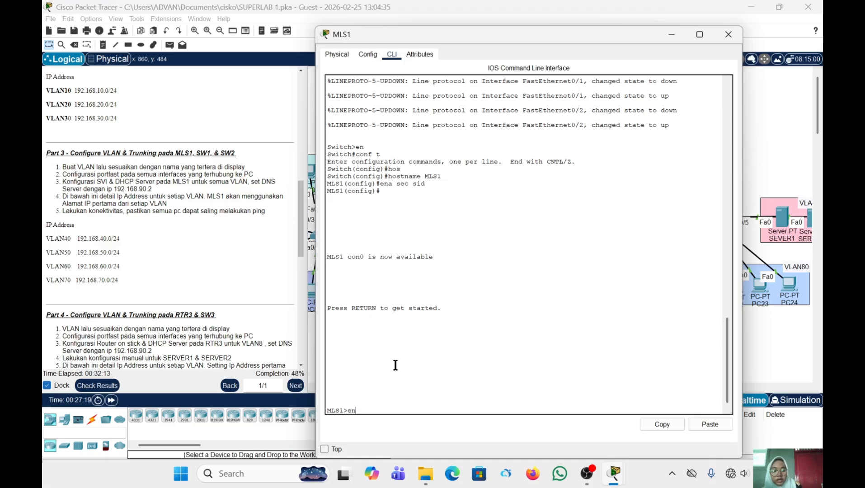
key(Return)
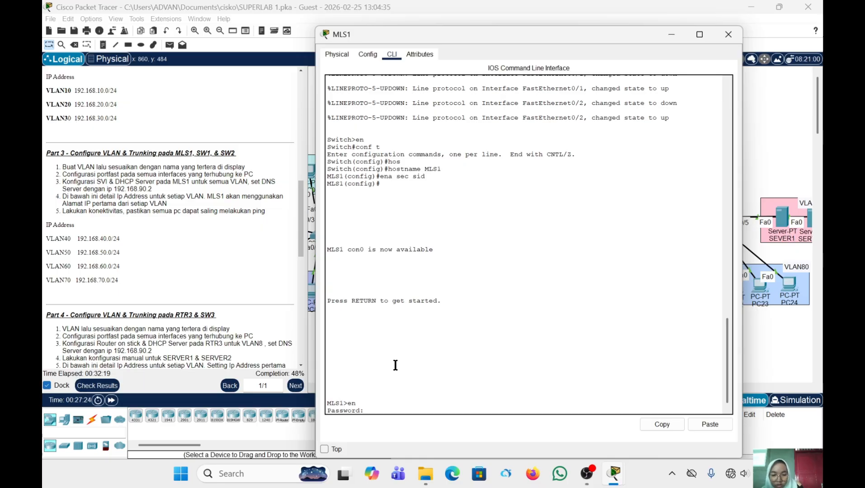
key(Return)
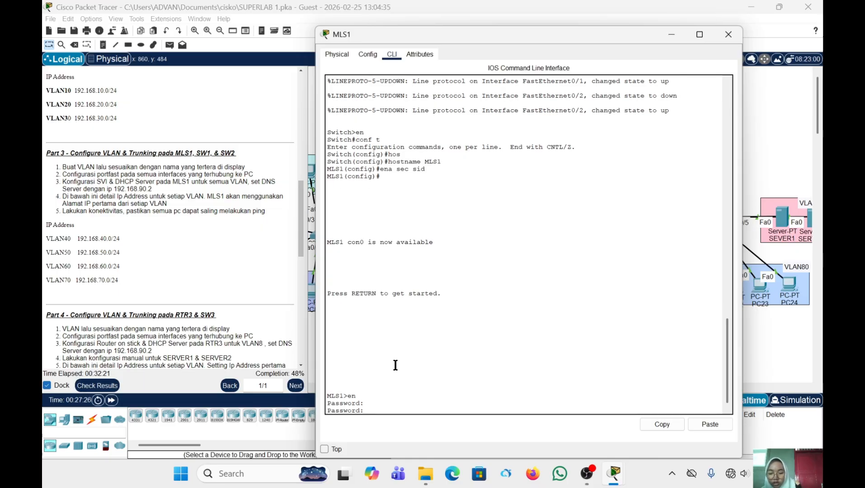
key(Return)
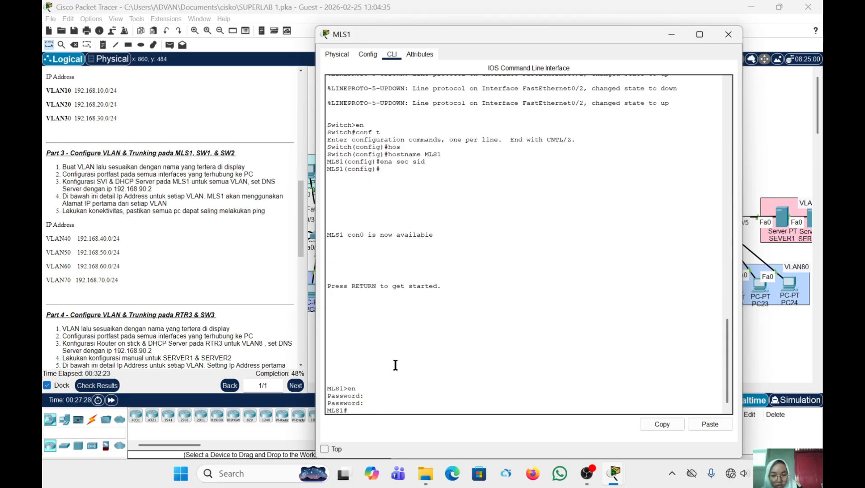
text(conf t)
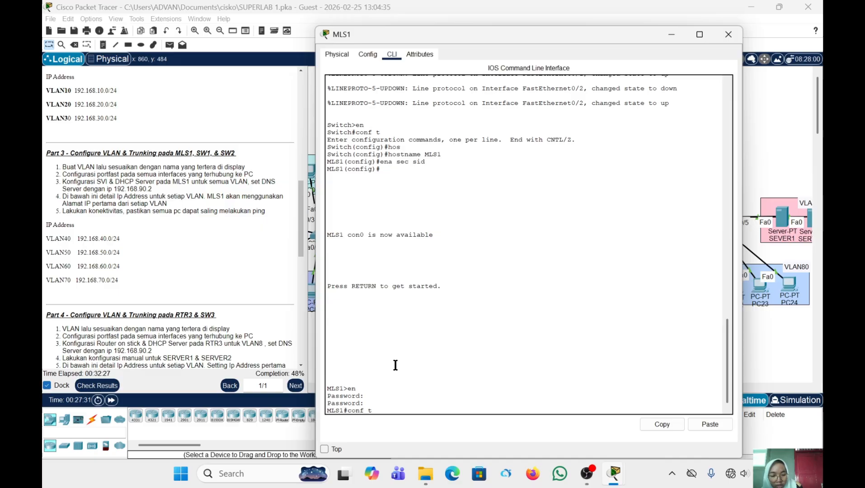
key(Return)
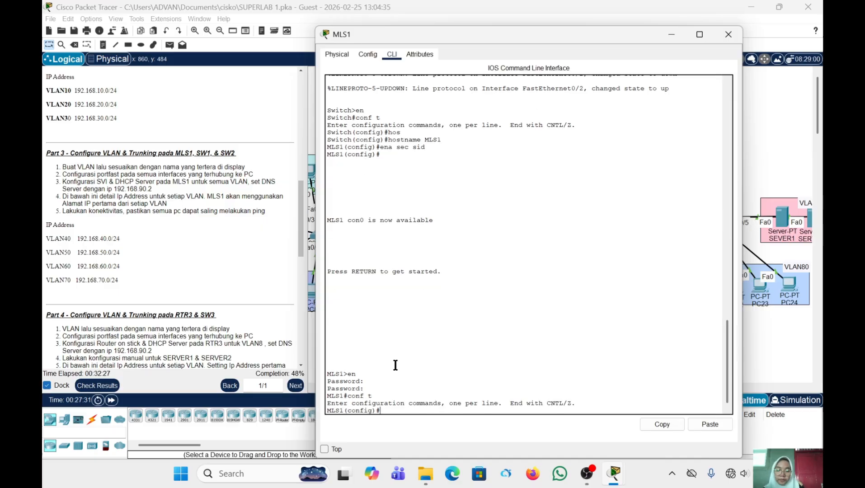
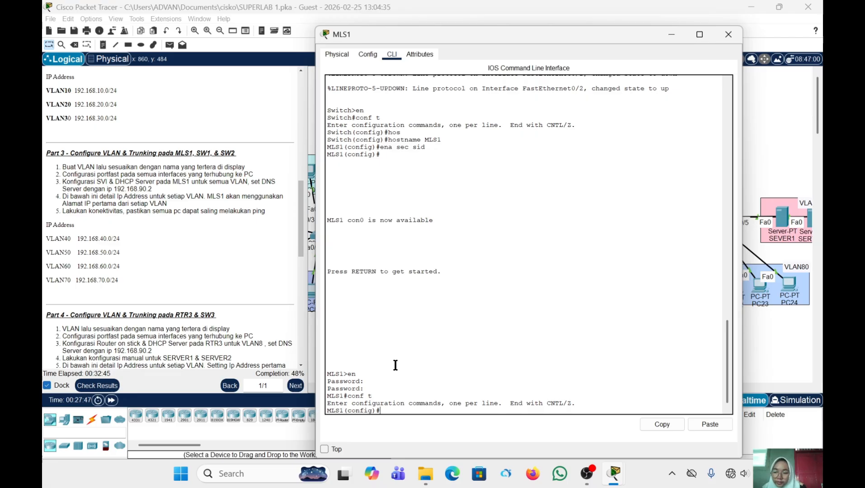
On MLS1, create VLAN 40 named VLAN40 and VLAN 50 named VLAN50
text(vl)
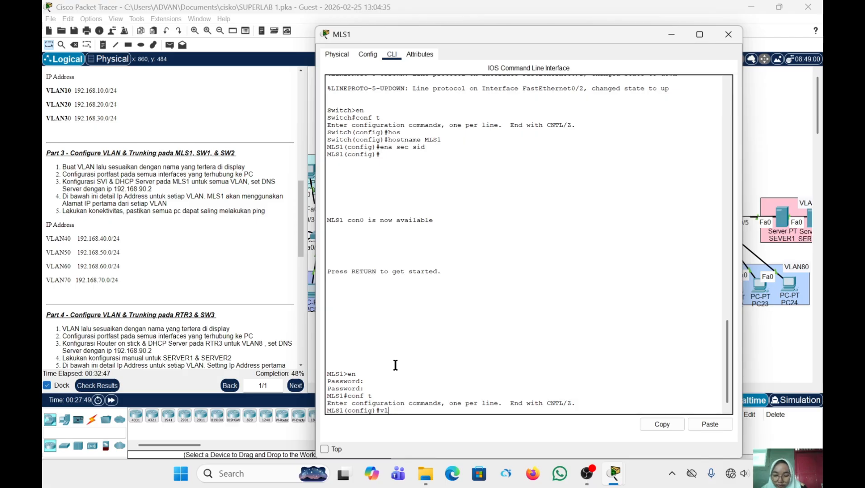
text(an)
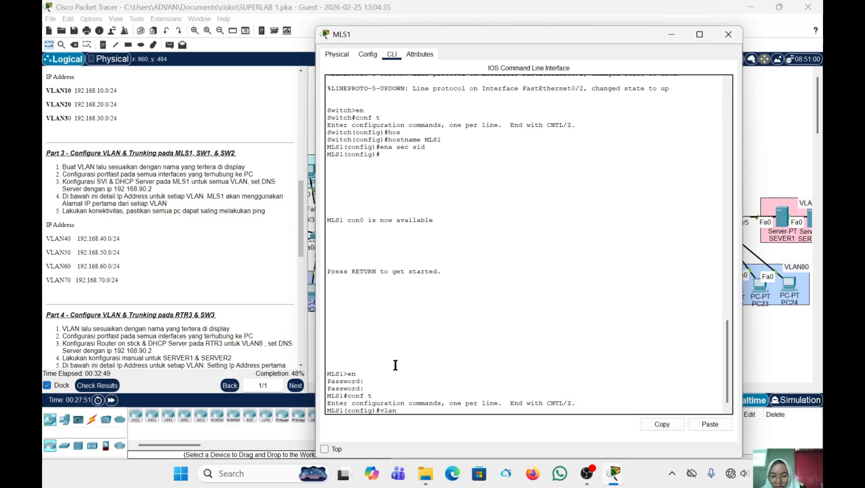
text( 40)
key(Return)
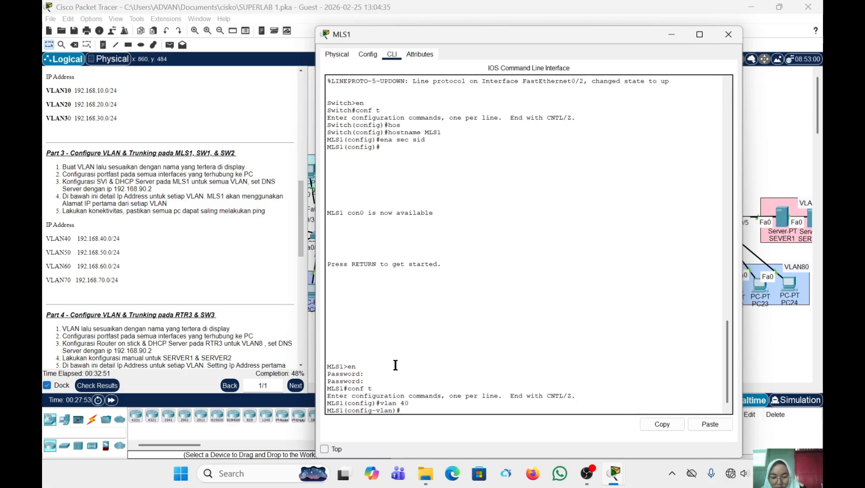
text(name)
key(Tab)
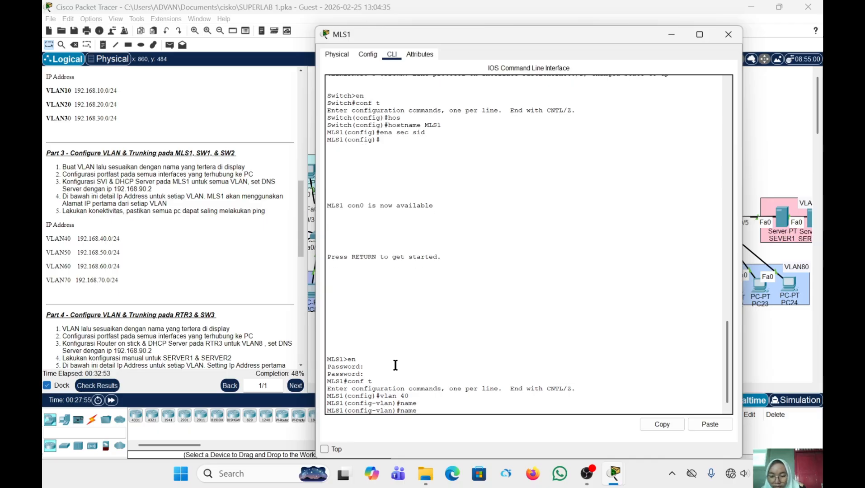
key(Caps_Lock)
text(VLAN)
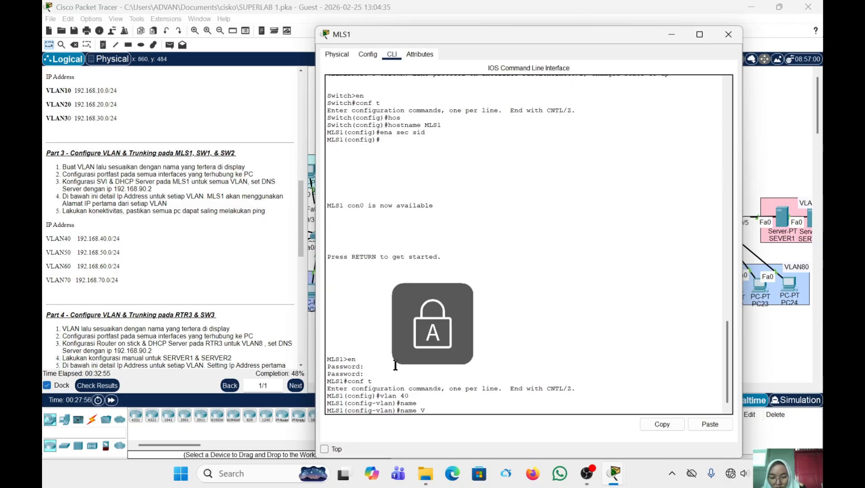
text(40)
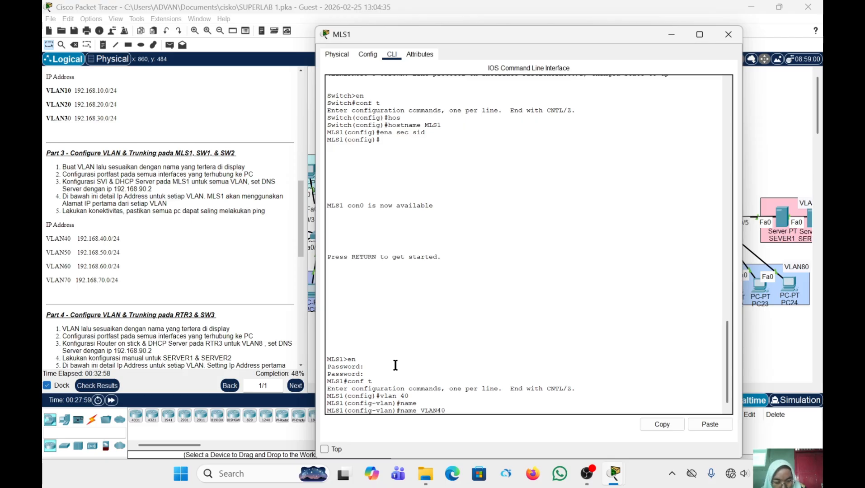
key(Return)
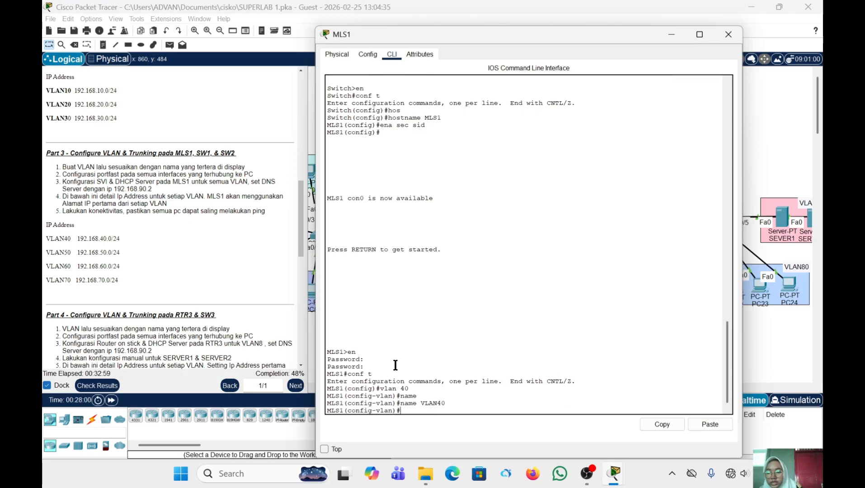
key(Up)
key(Up)
key(Up)
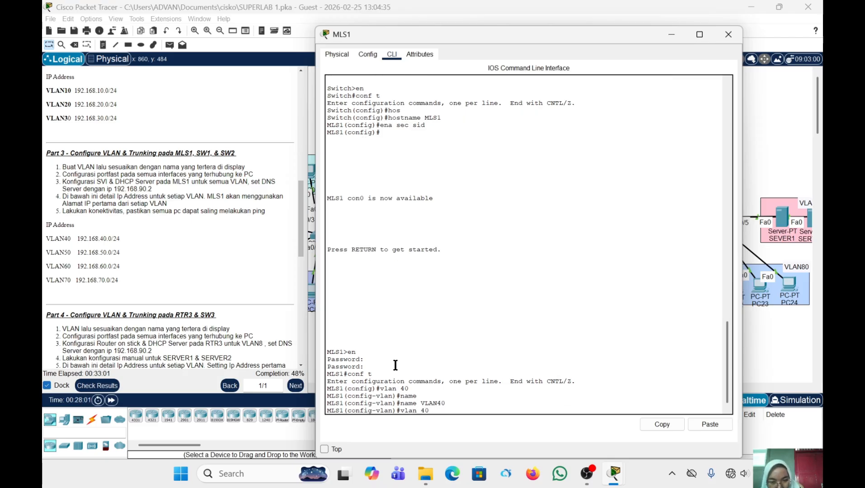
key(BackSpace)
text(50)
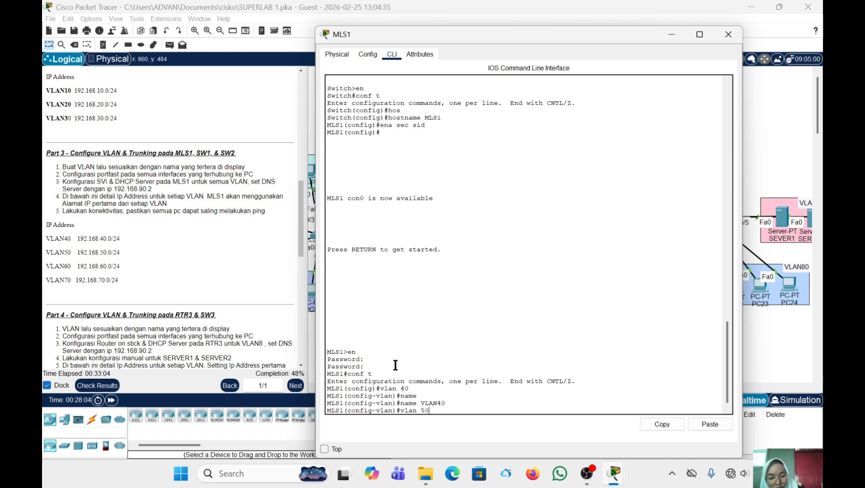
key(Return)
key(Up)
key(Up)
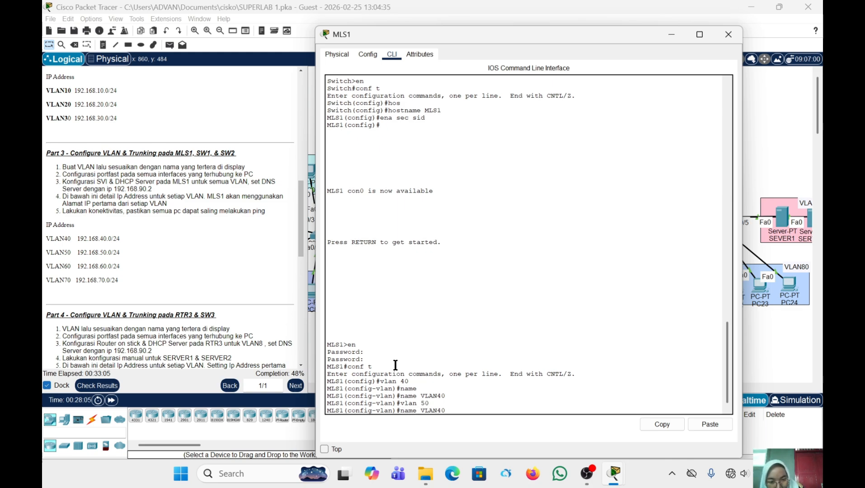
key(BackSpace)
key(BackSpace)
text(50)
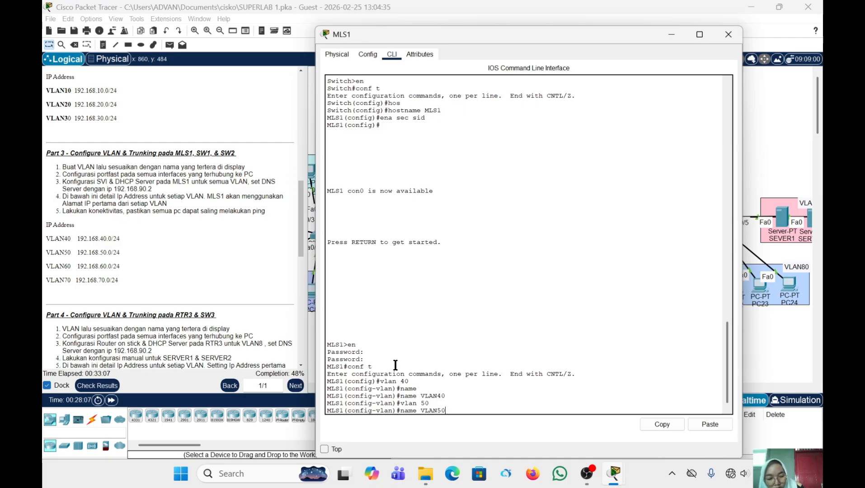
key(Return)
Create VLAN 60 named VLAN60 and VLAN 70 named VLAN70
key(Up)
key(Up)
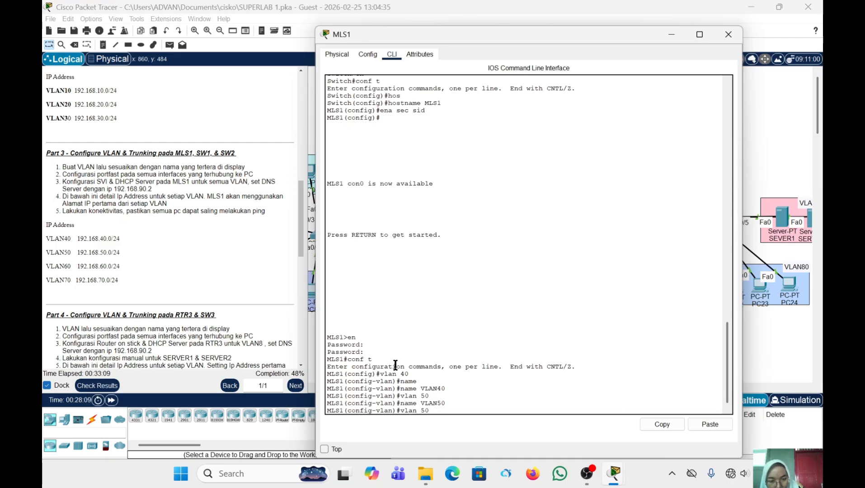
key(BackSpace)
key(BackSpace)
text(60)
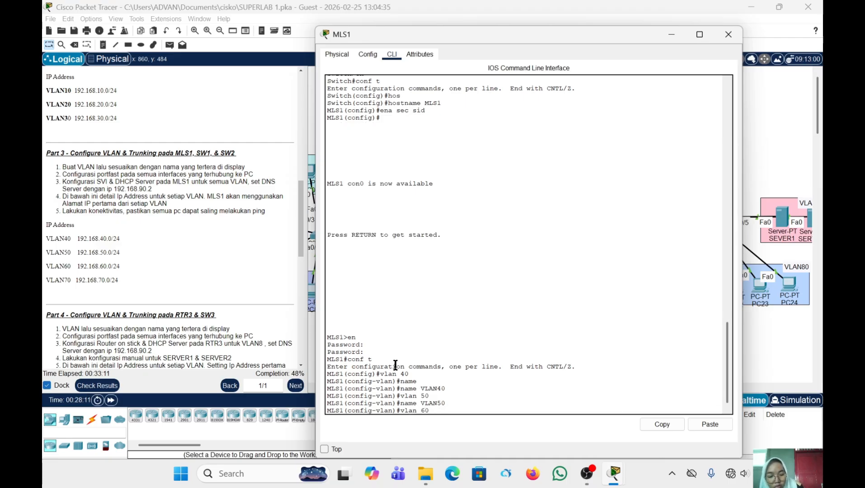
key(Return)
key(Up)
key(Up)
key(BackSpace)
key(BackSpace)
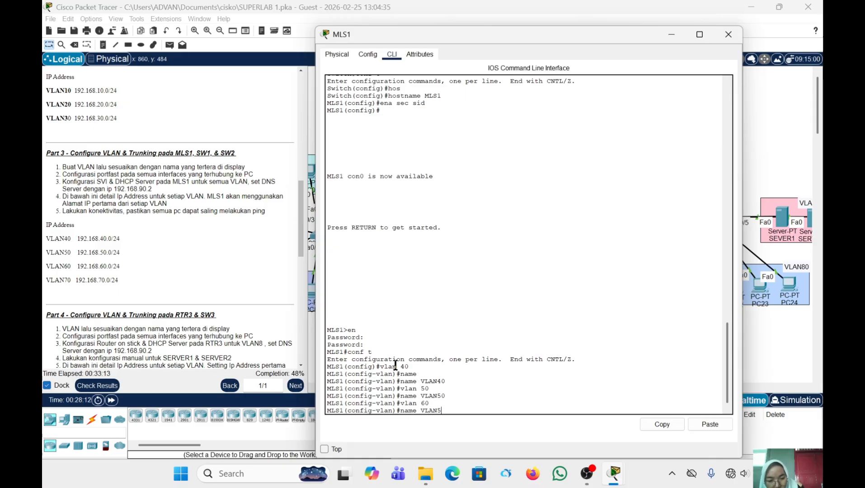
text(7)
text(60)
key(Return)
key(Up)
key(Up)
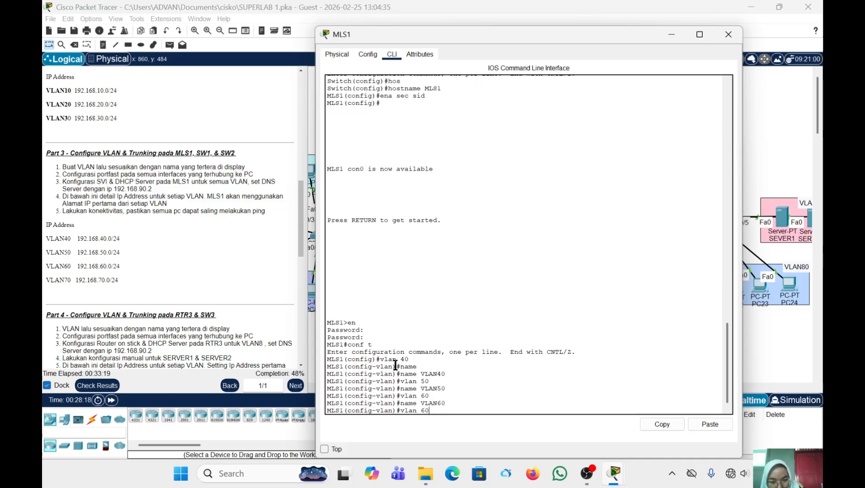
key(BackSpace)
key(BackSpace)
text(70)
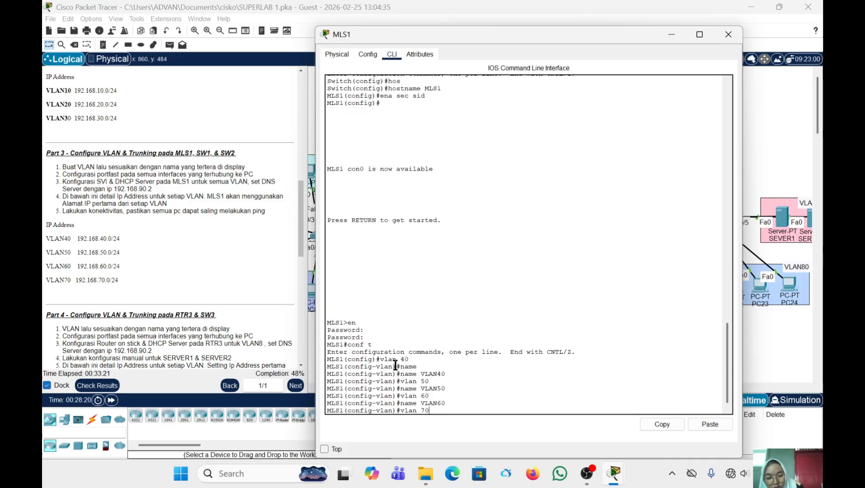
key(Return)
key(Up)
key(Up)
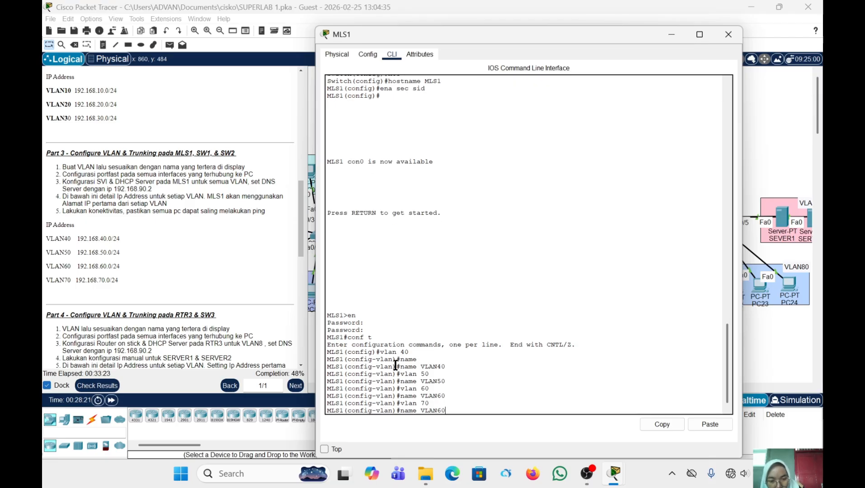
key(BackSpace)
key(BackSpace)
text(6)
key(BackSpace)
text(70)
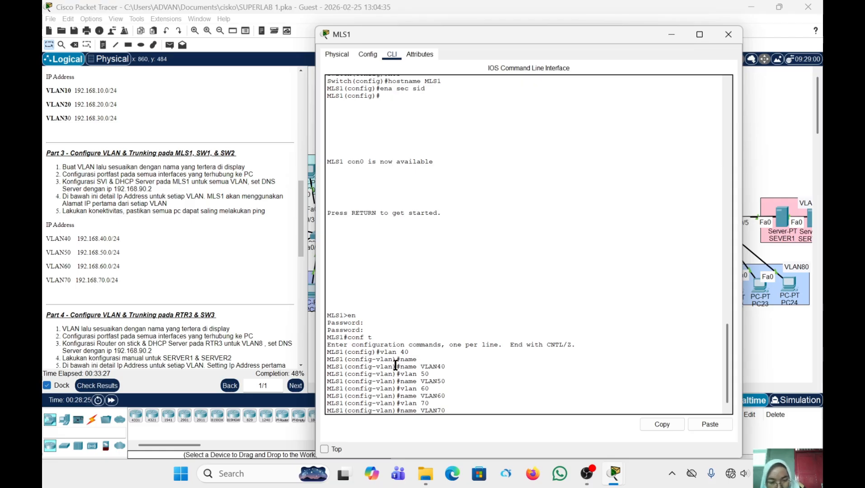
key(Return)
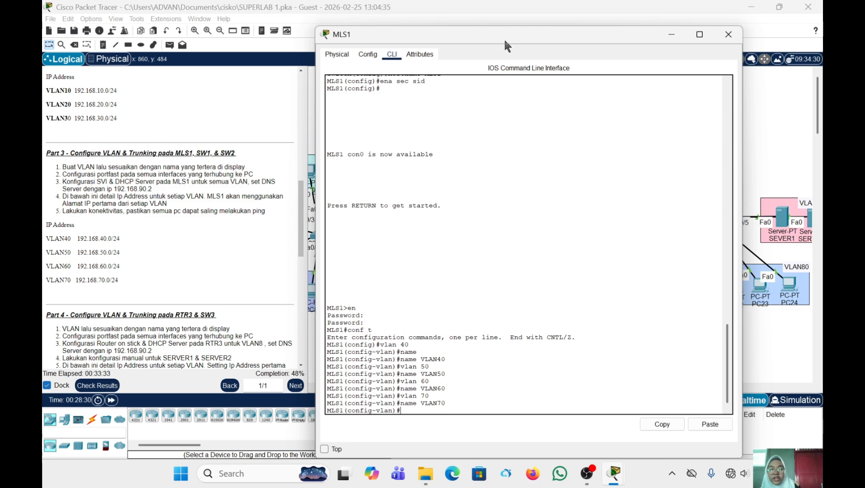
drag(505, 41, 135, 29)
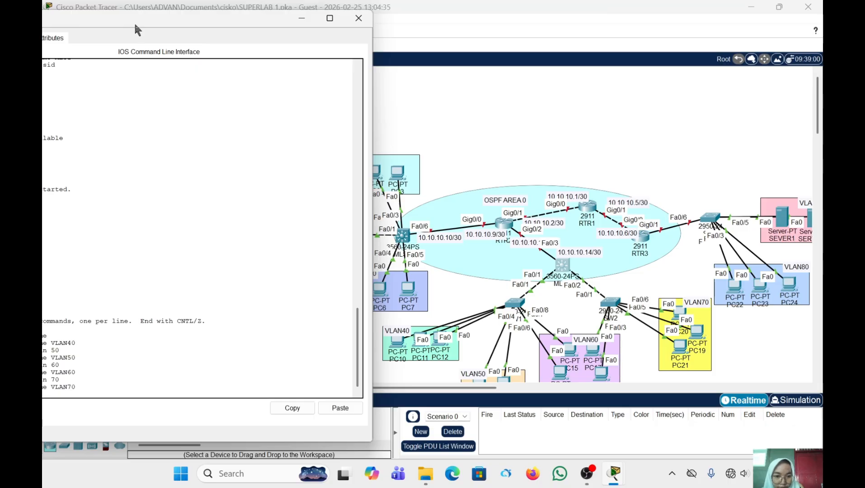
scroll(404, 143, down, 5)
scroll(405, 148, up, 2)
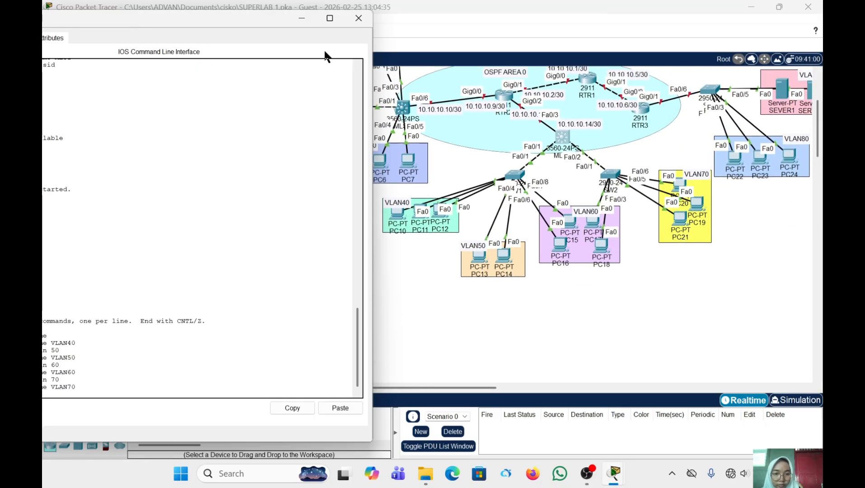
drag(252, 18, 632, 39)
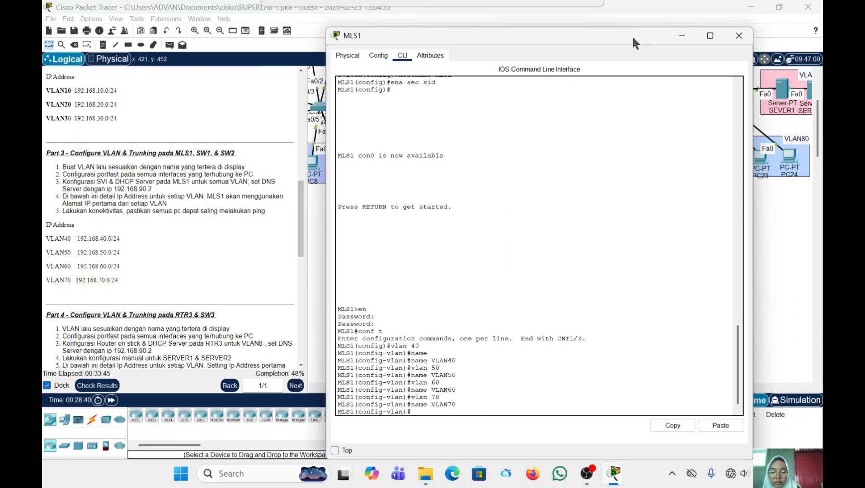
Enter the Vlan40 interface configuration on MLS1 with the int vlan 40 command
text(INT)
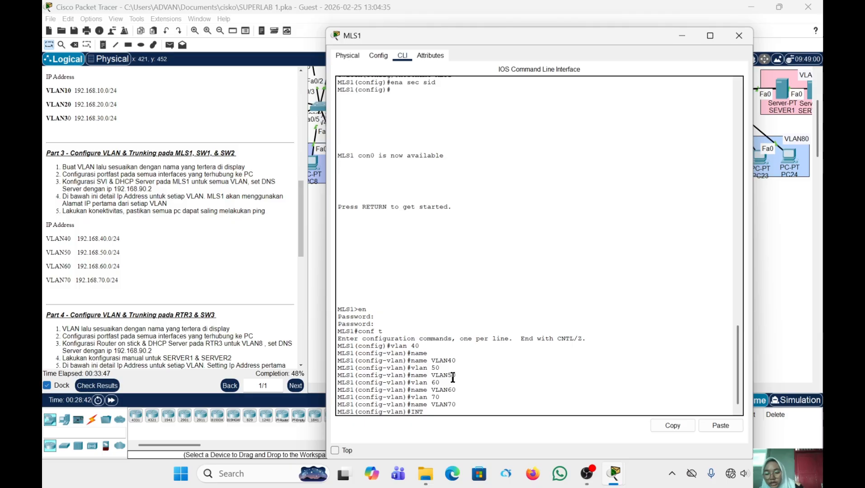
text( RANGE)
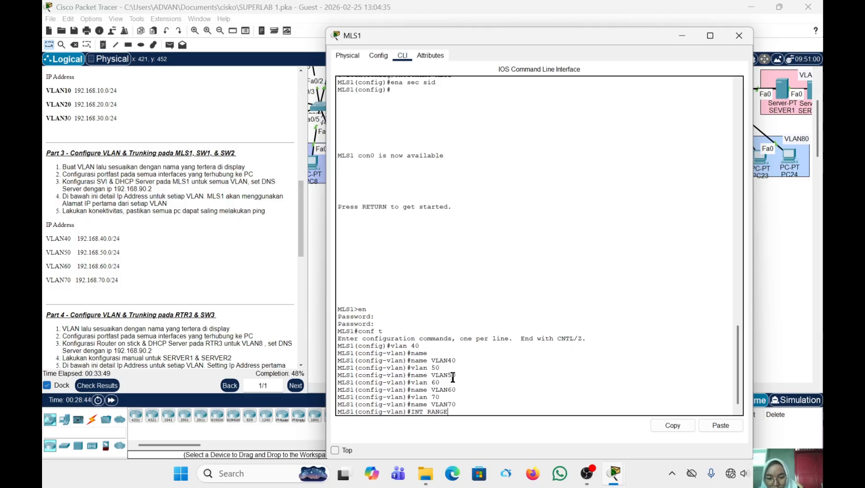
key(BackSpace)
key(BackSpace)
key(BackSpace)
key(BackSpace)
key(BackSpace)
key(BackSpace)
key(BackSpace)
key(BackSpace)
key(BackSpace)
key(Caps_Lock)
text(i)
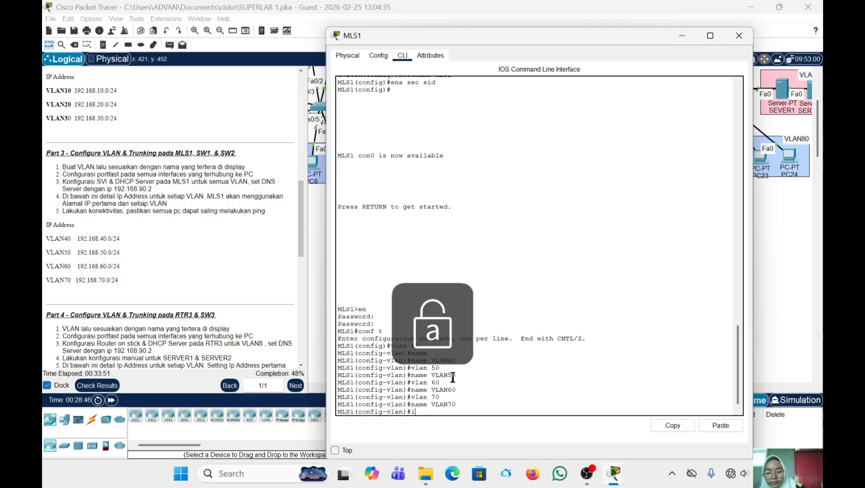
text(nt range)
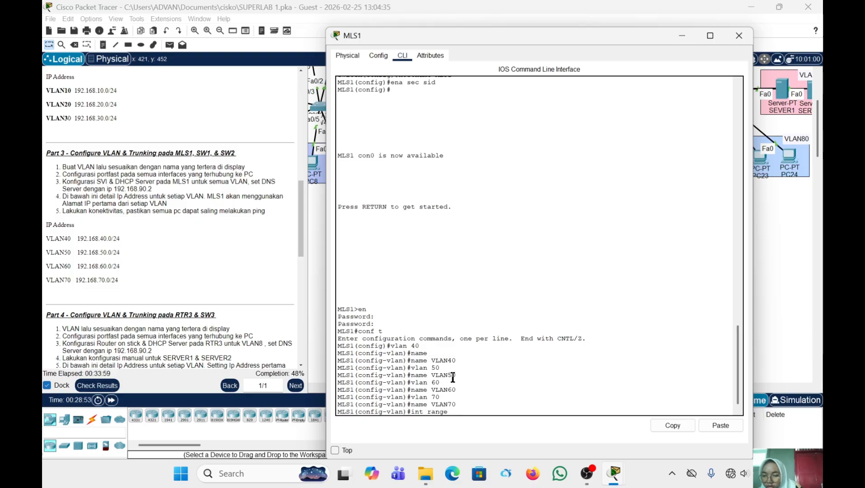
text(vlan)
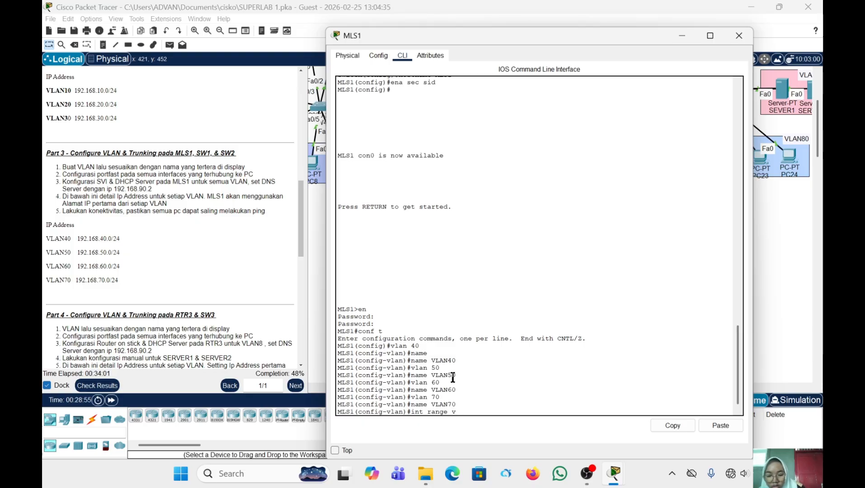
key(BackSpace)
key(BackSpace)
key(BackSpace)
key(BackSpace)
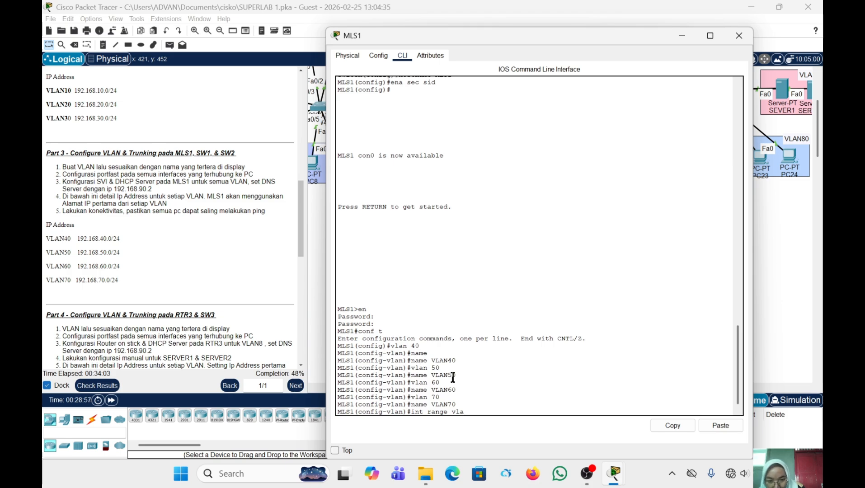
key(BackSpace)
key(BackSpace)
key(BackSpace)
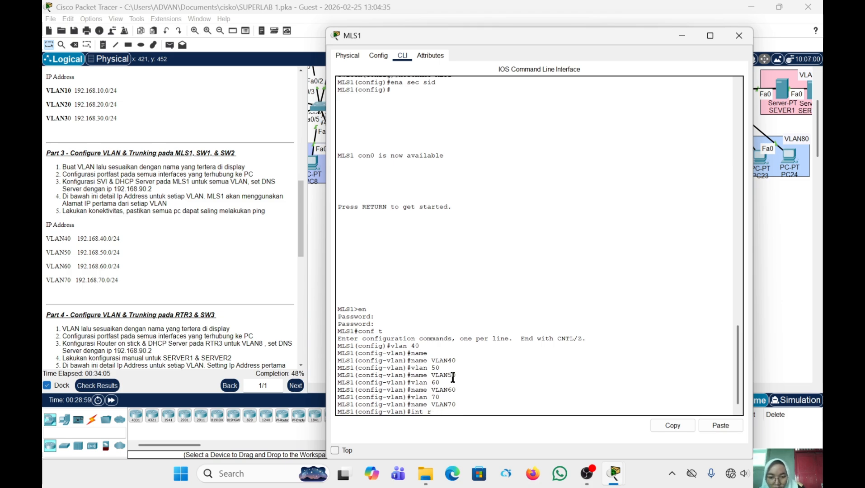
text(vlan)
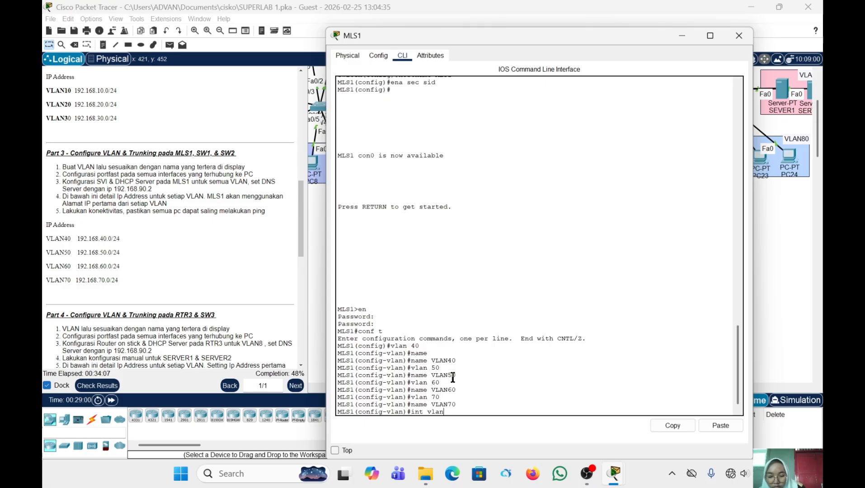
text( 40)
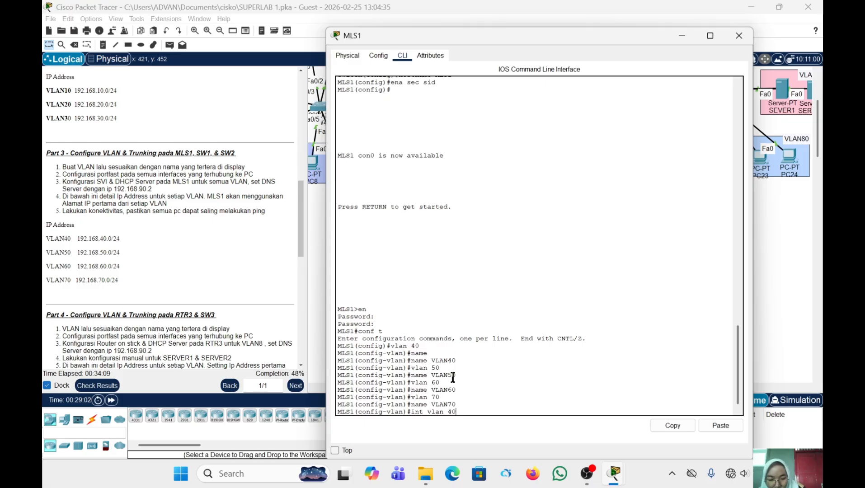
key(Return)
key(Return)
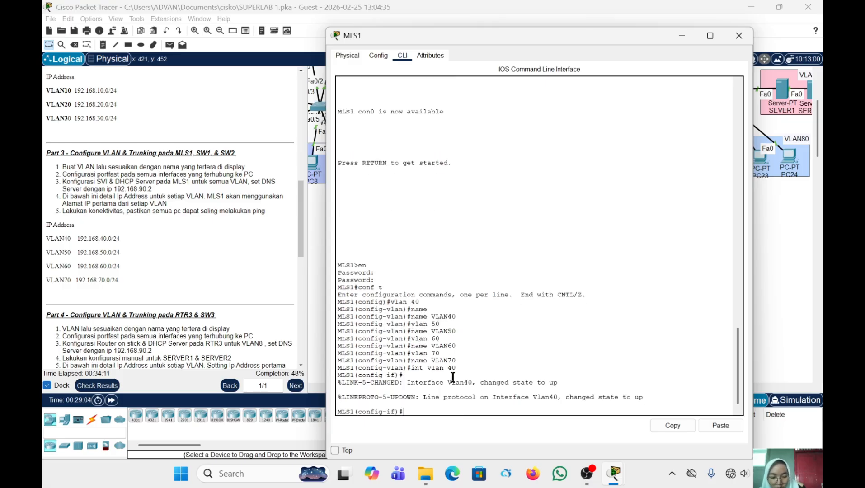
Address Vlan40 as 192.168.40.1 255.255.255.0, then create Vlan50 with 192.168.50.1
text(ip add)
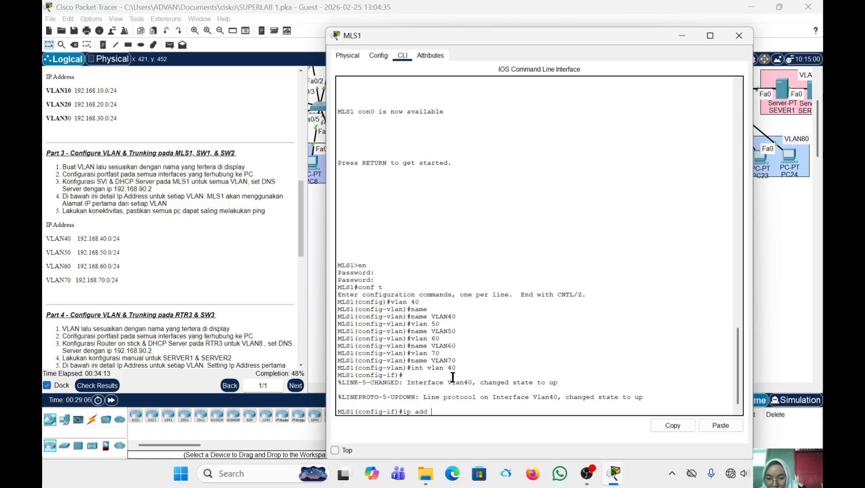
text( 192.168)
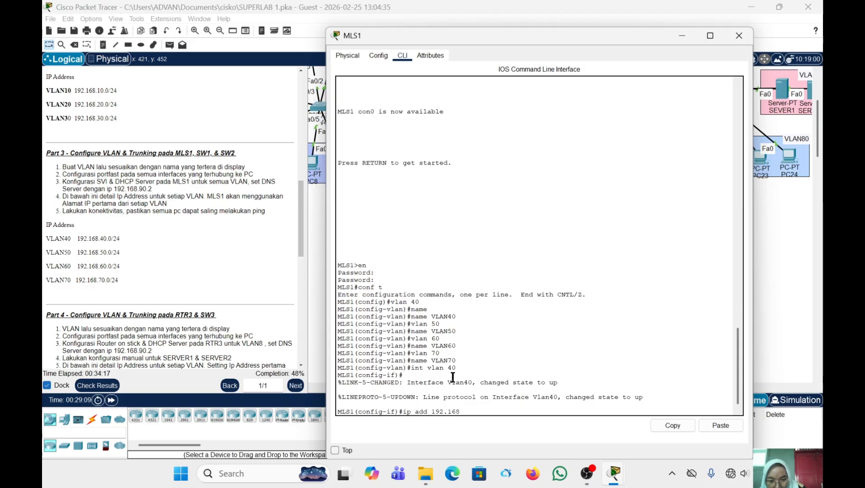
text(.)
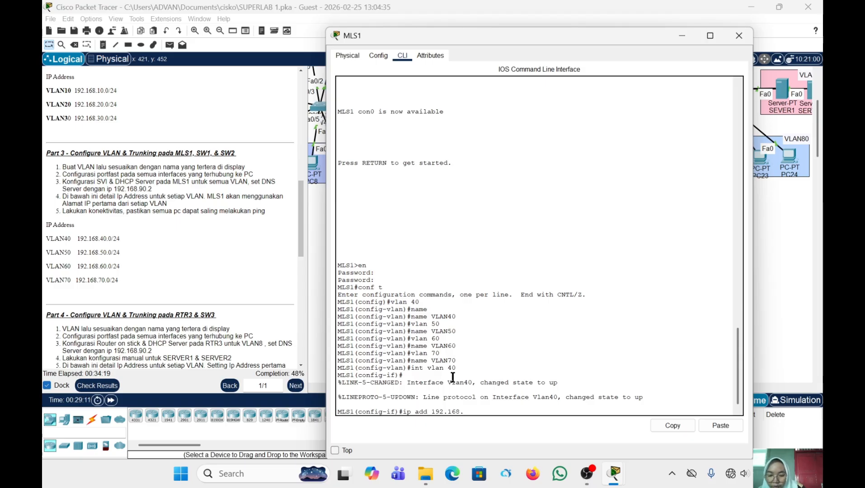
text(40.1)
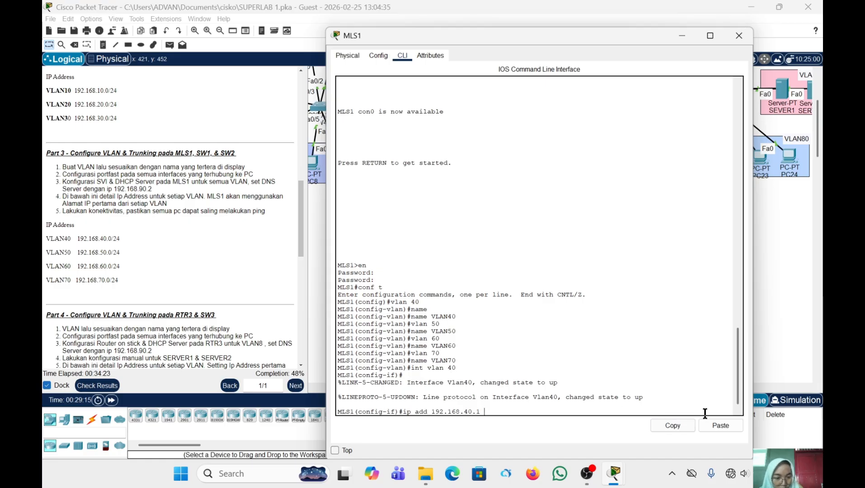
click(716, 430)
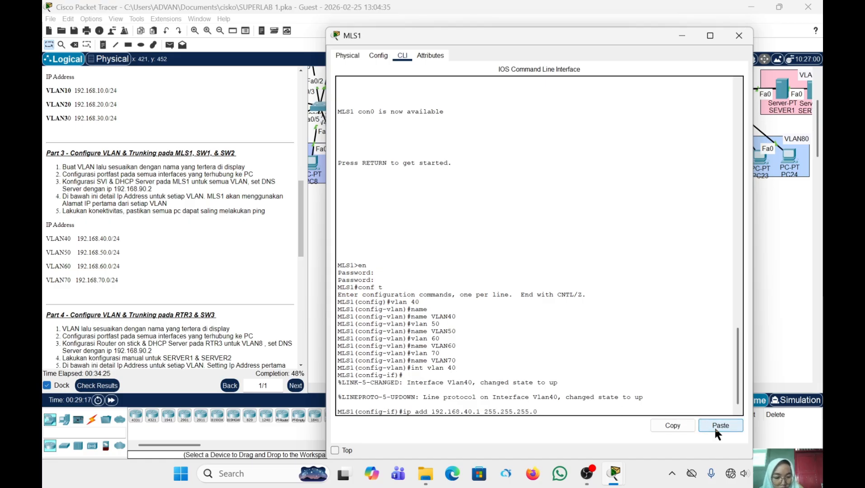
key(Return)
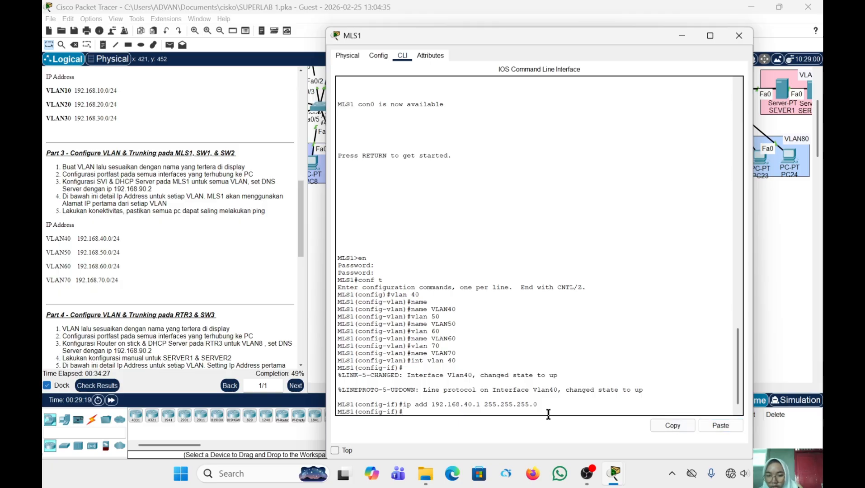
key(Up)
key(Up)
key(BackSpace)
key(BackSpace)
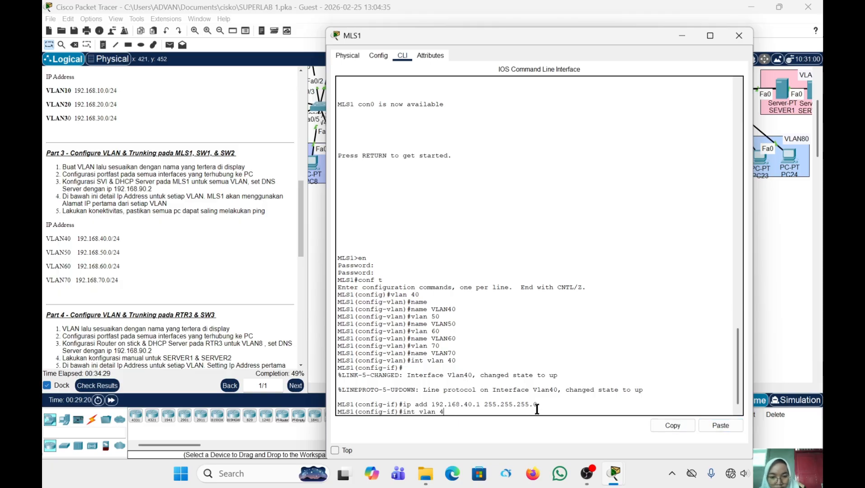
text(50)
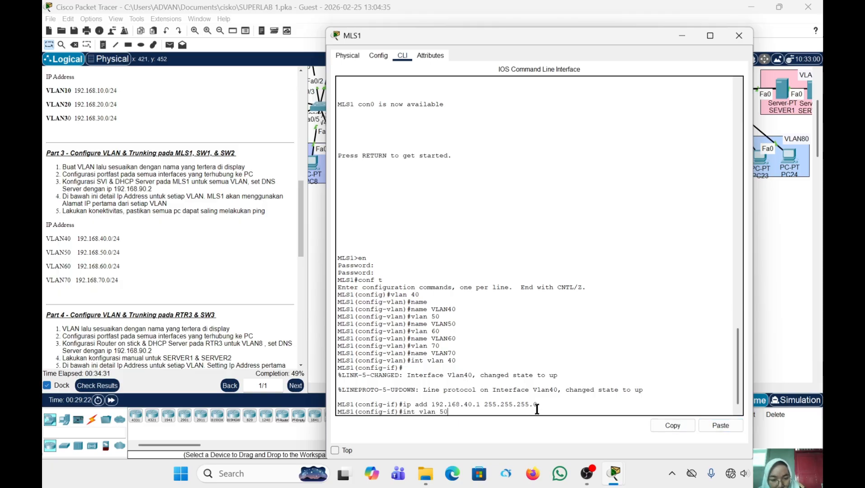
key(Return)
key(Up)
key(Up)
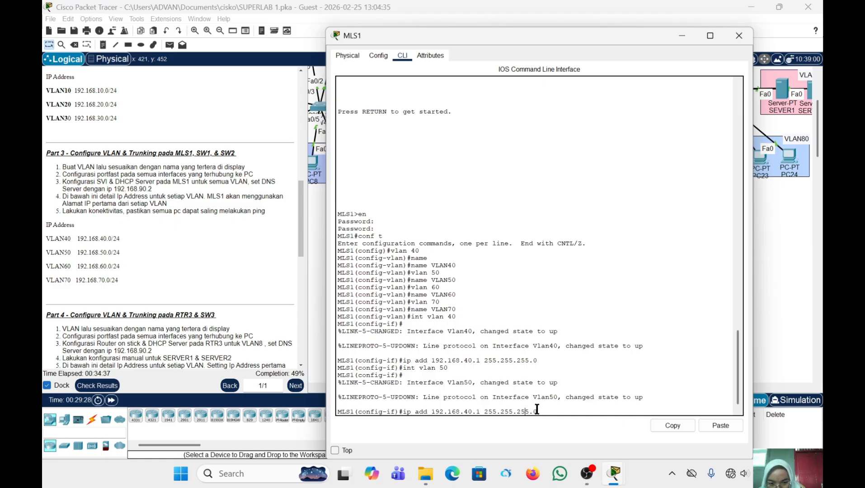
key(Left)
key(Left)
key(Left)
key(Left)
key(Left)
key(Left)
key(Left)
key(Left)
key(Left)
key(Left)
key(Left)
key(Left)
key(Left)
key(Left)
key(Left)
key(Left)
key(Left)
key(BackSpace)
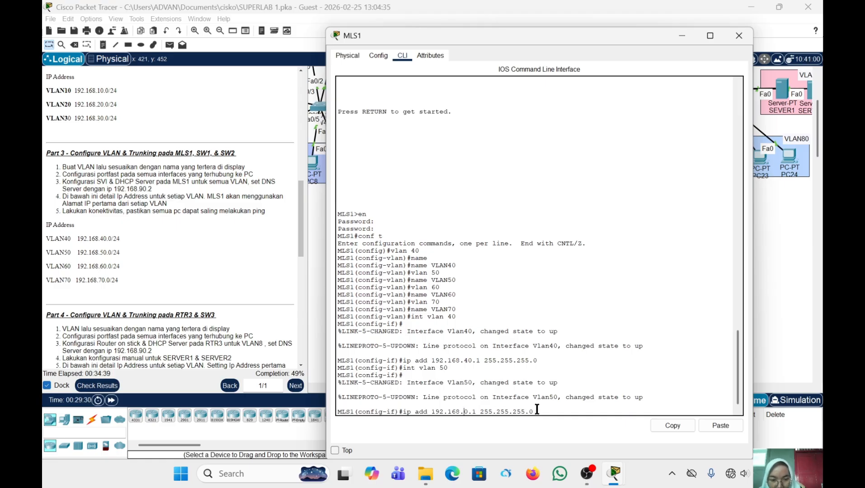
text(5)
key(Return)
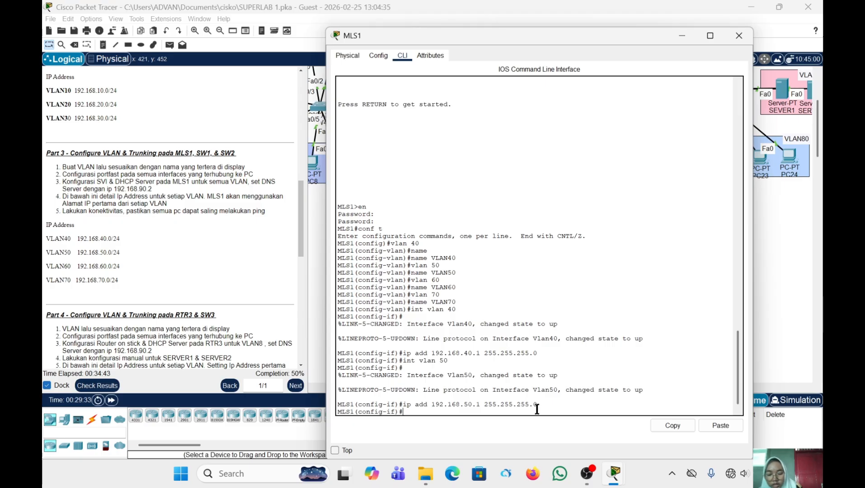
Create interface Vlan60 and give it 192.168.60.1 255.255.255.0
key(Up)
key(Up)
key(Up)
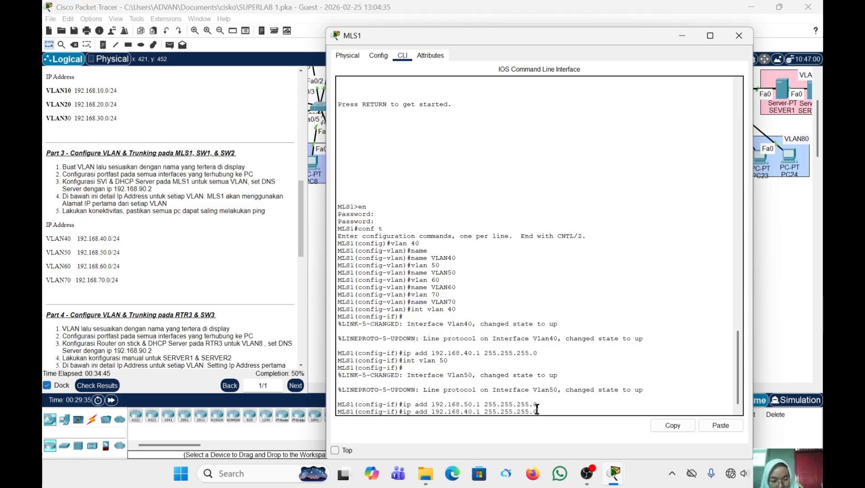
key(Down)
key(BackSpace)
text(6)
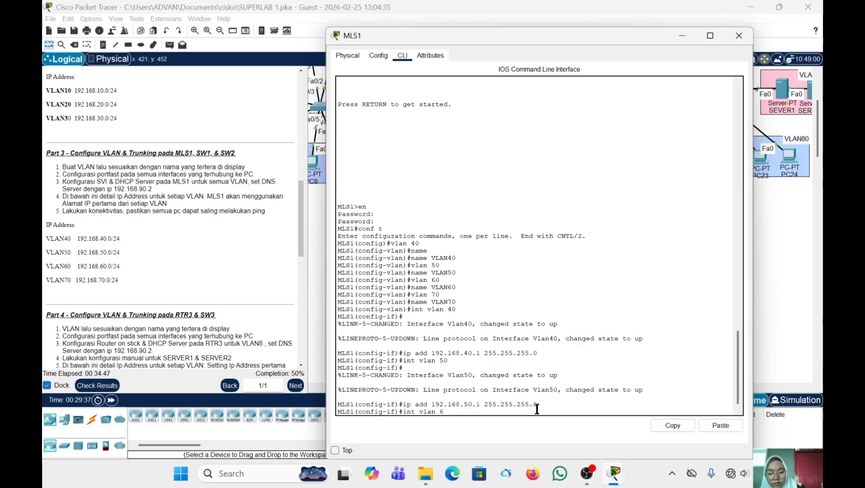
text(0)
key(Return)
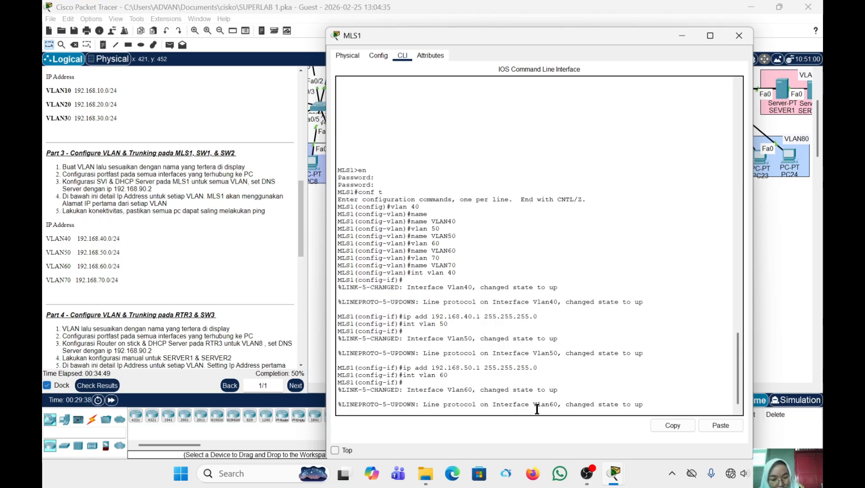
key(Up)
key(Up)
key(Up)
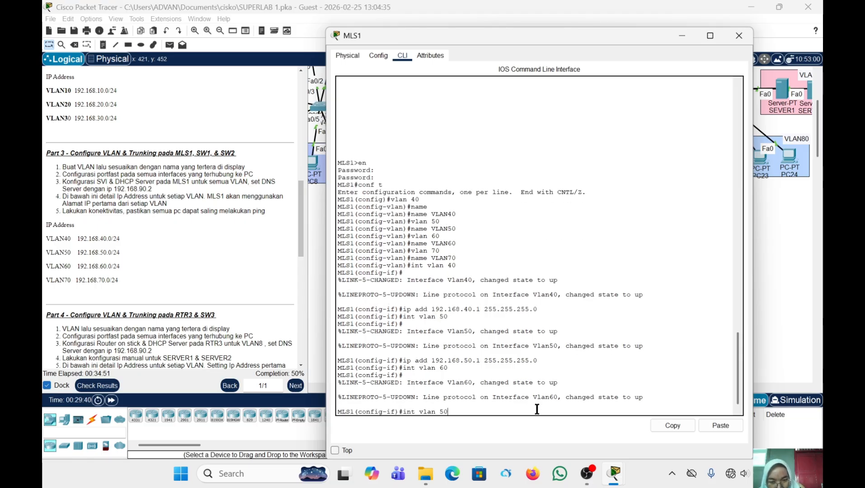
key(Down)
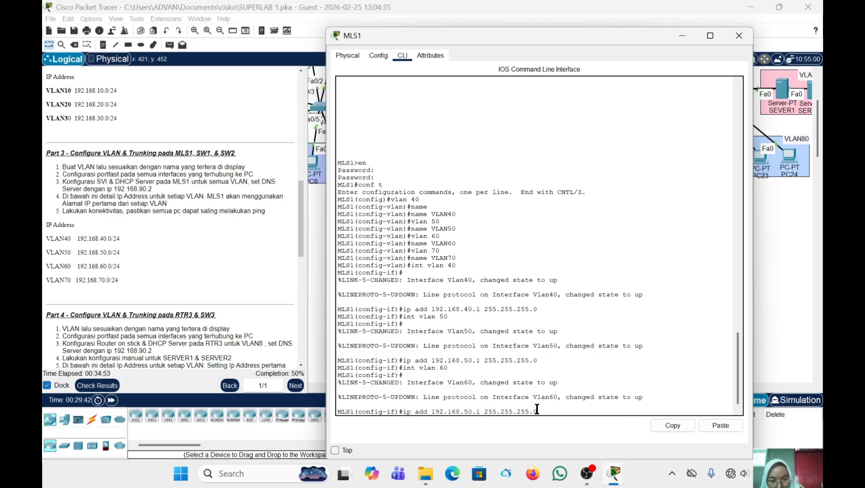
key(Left)
key(Left)
key(Left)
key(Left)
key(Left)
key(Left)
key(Left)
key(Left)
key(Left)
key(Left)
key(Left)
key(Left)
key(Left)
key(Left)
key(Left)
key(Left)
key(Left)
key(BackSpace)
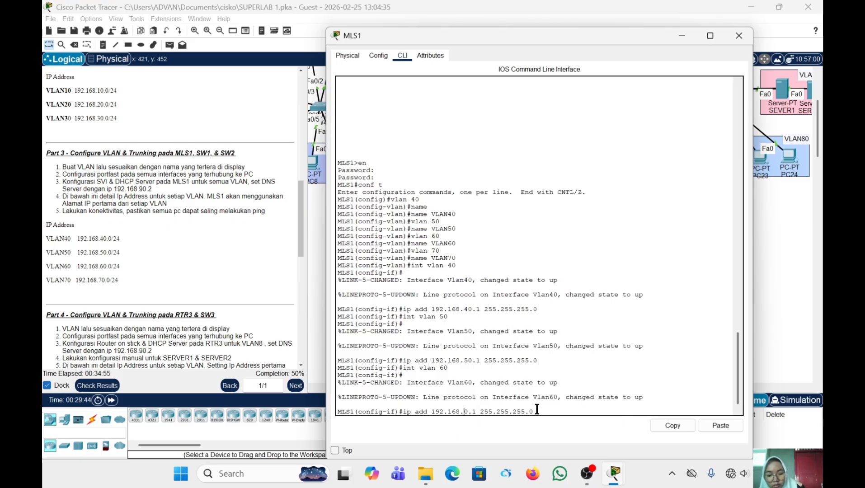
text(6)
key(Return)
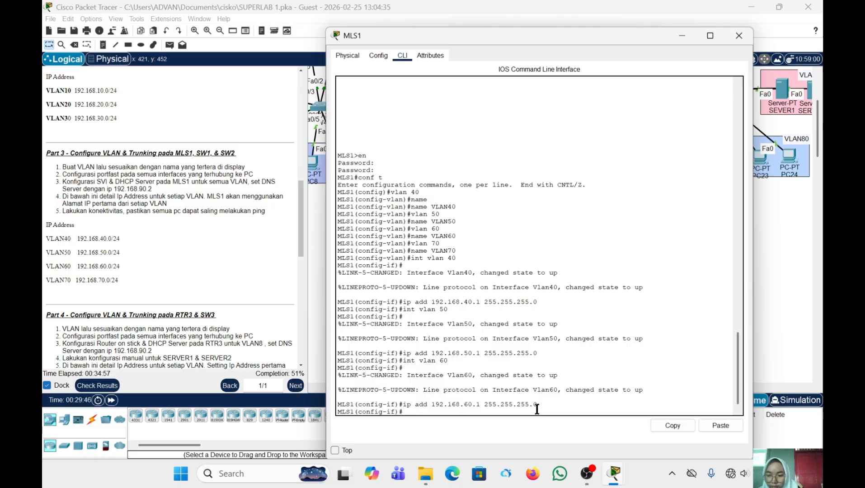
Create interface Vlan70 and give it 192.168.70.1 255.255.255.0
key(Up)
key(Up)
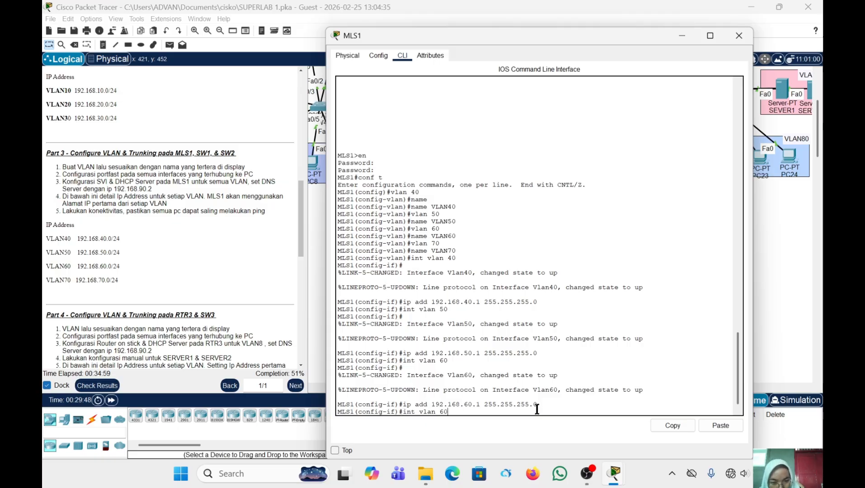
key(BackSpace)
key(BackSpace)
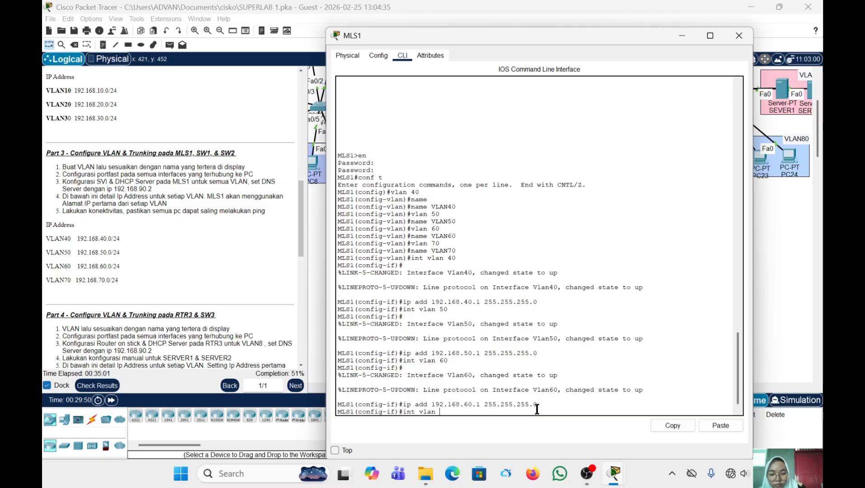
text(7)
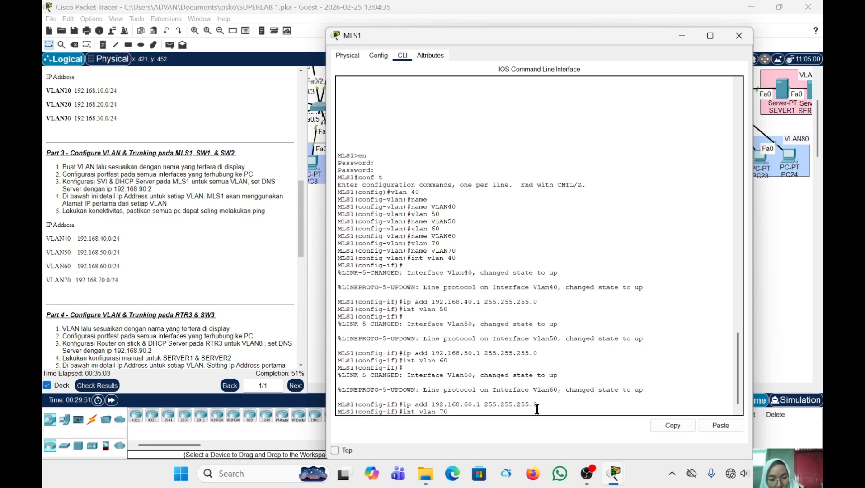
text(0)
key(Return)
key(Up)
key(Up)
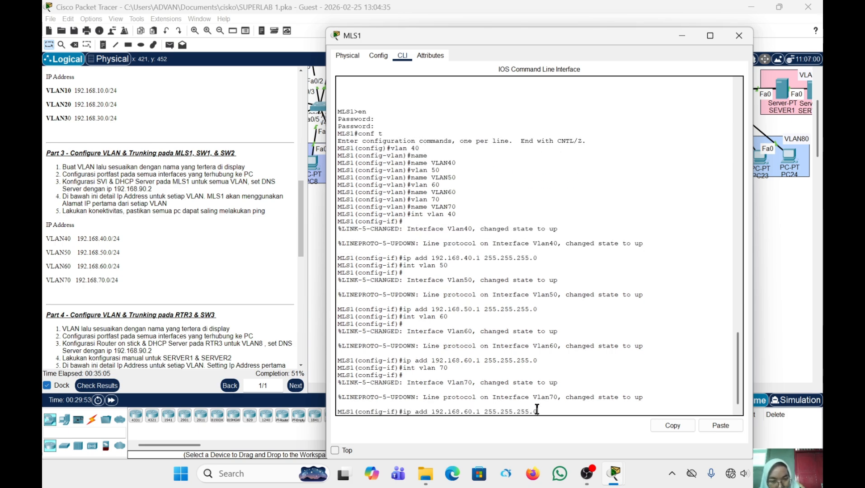
key(Left)
key(Left)
key(Left)
key(Left)
key(Left)
key(Left)
key(Left)
key(Left)
key(Left)
key(Left)
key(BackSpace)
text(7)
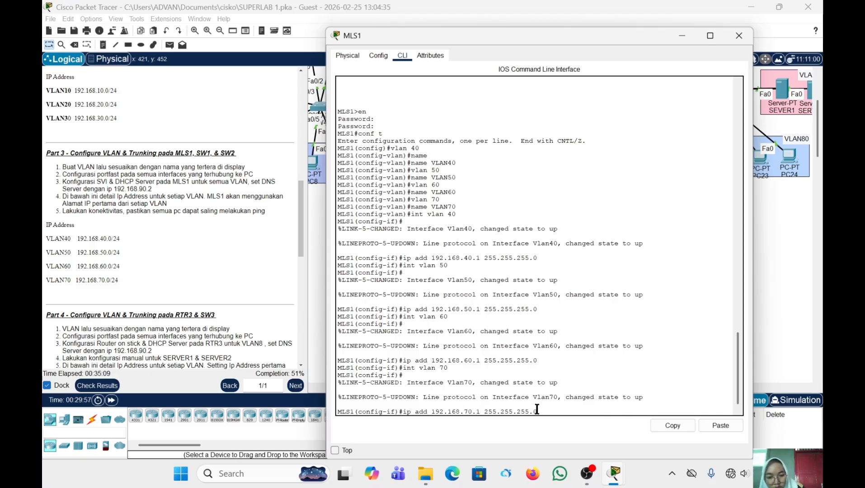
key(Return)
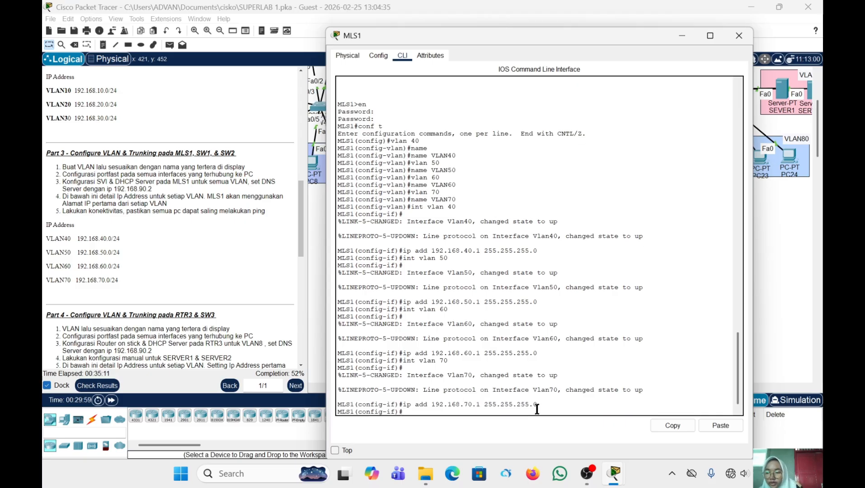
Select MLS1 ports fa0/1-2 and set their trunk encapsulation to dot1q
text(in)
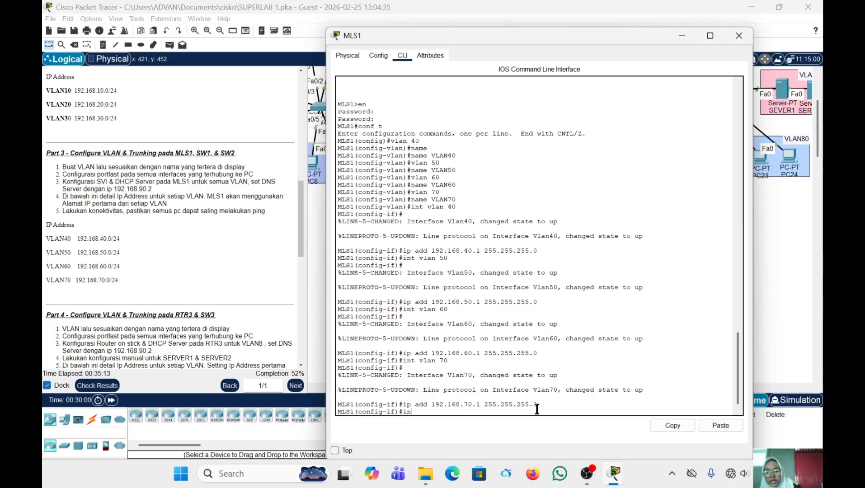
text(t range)
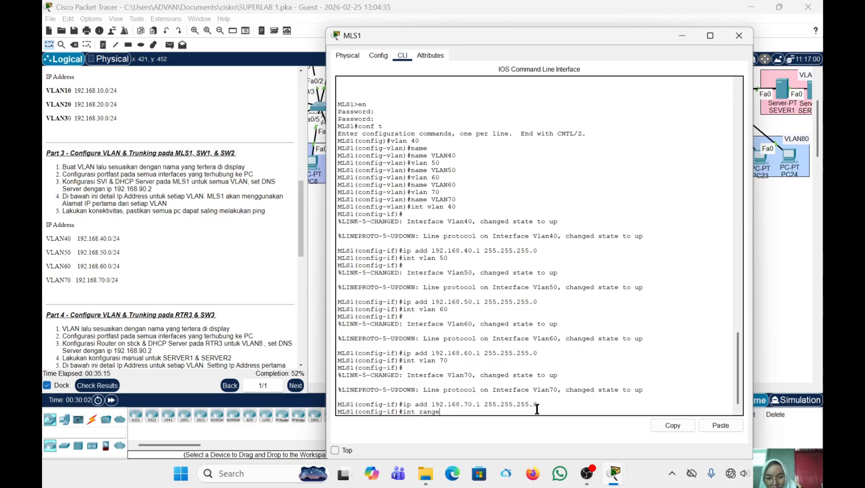
text(fa)
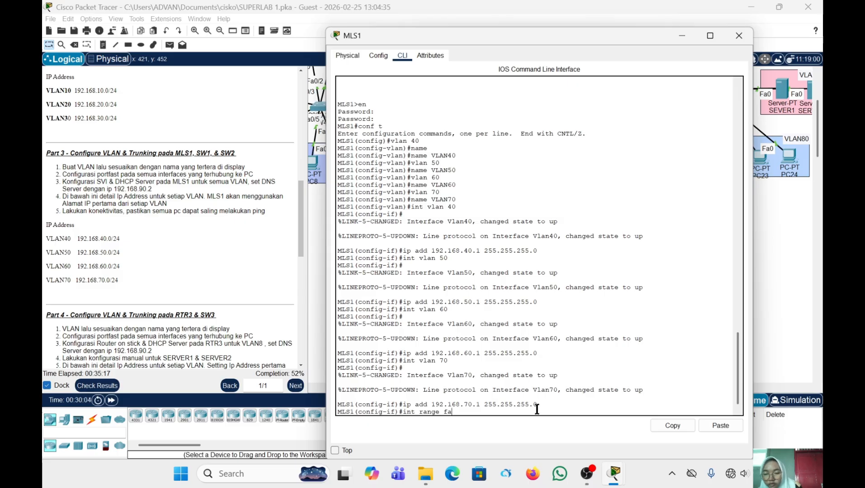
text(0/1)
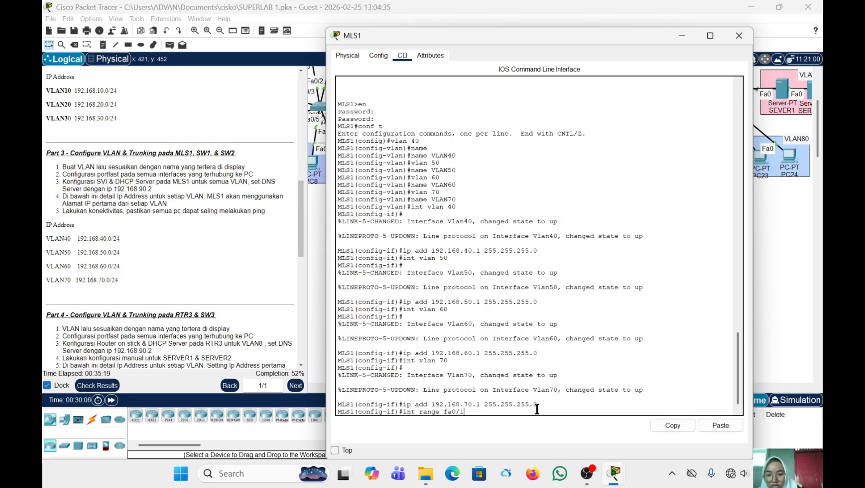
text(-2)
key(Return)
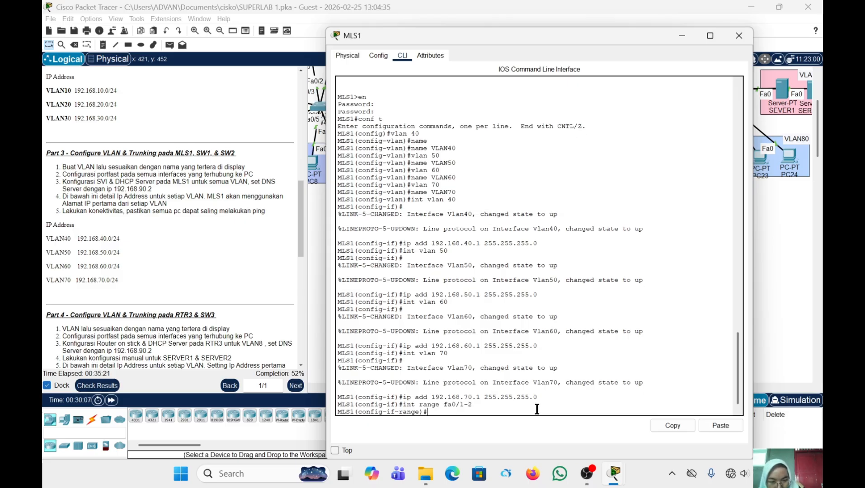
text(sw)
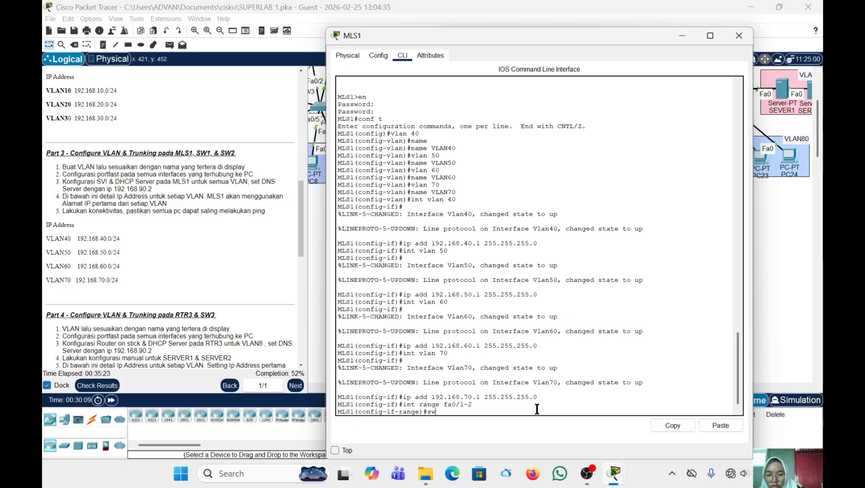
text( tr)
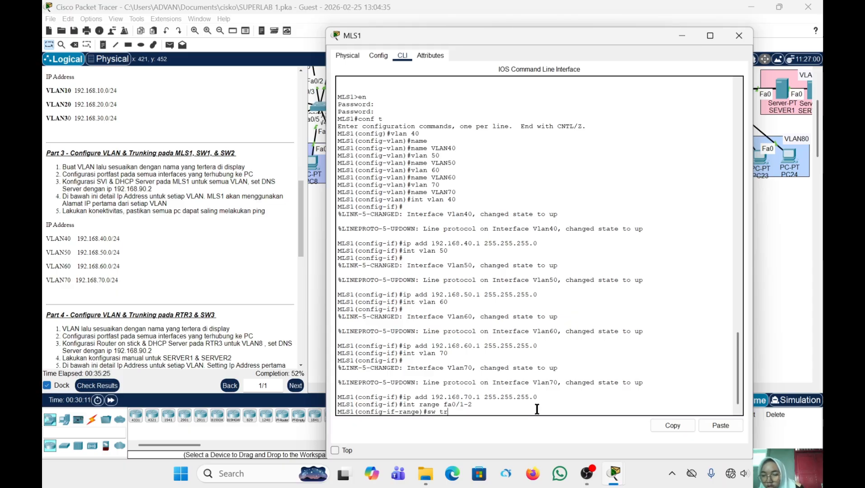
text( enc)
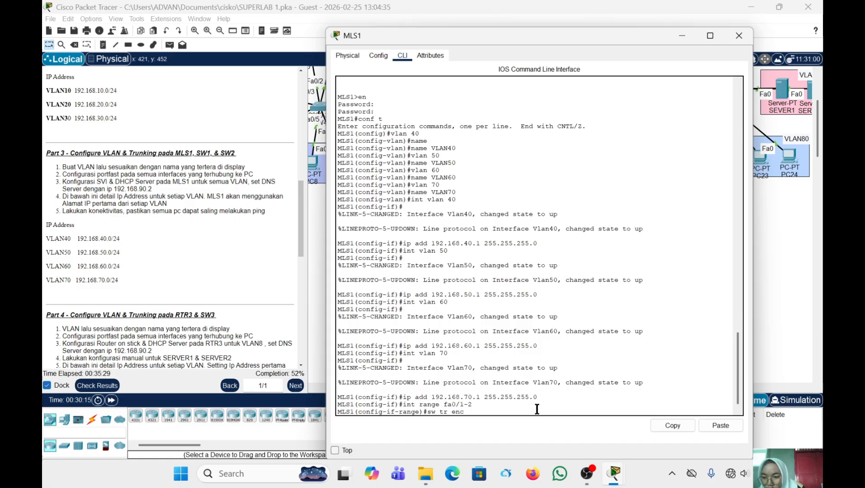
key(BackSpace)
key(BackSpace)
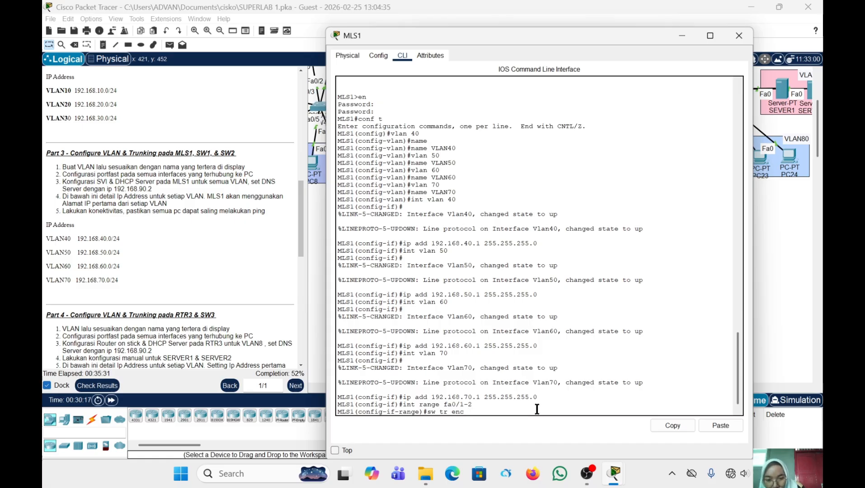
key(Tab)
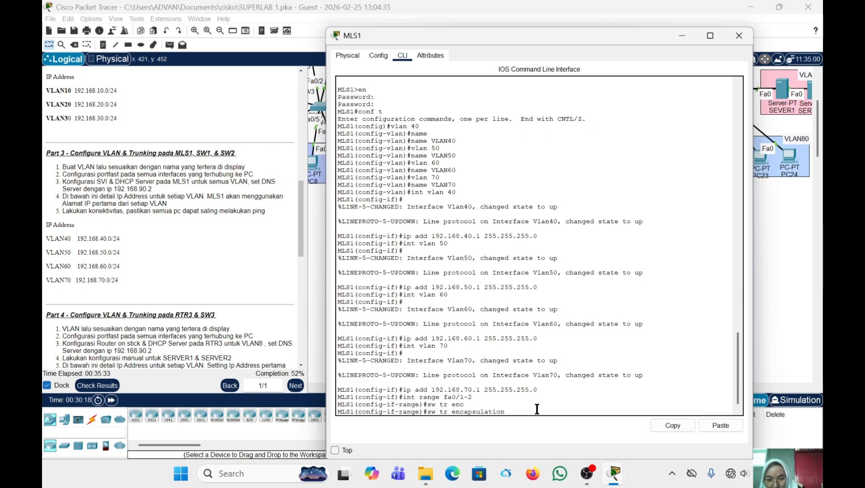
text(dot)
key(Tab)
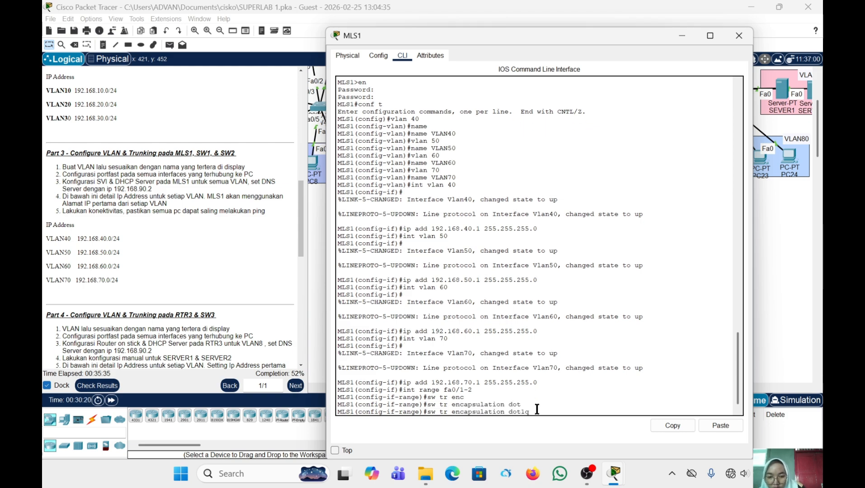
key(Return)
Put fa0/1-2 into trunk mode and exit to global configuration
text(sw)
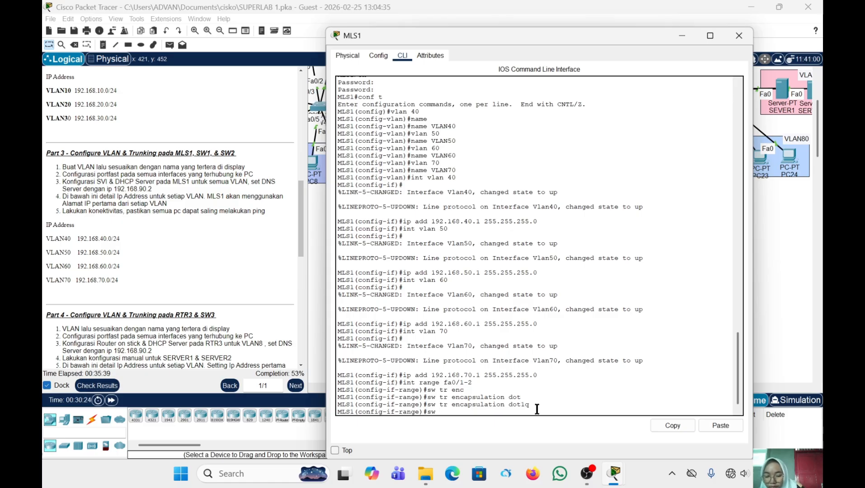
text( m t)
key(Return)
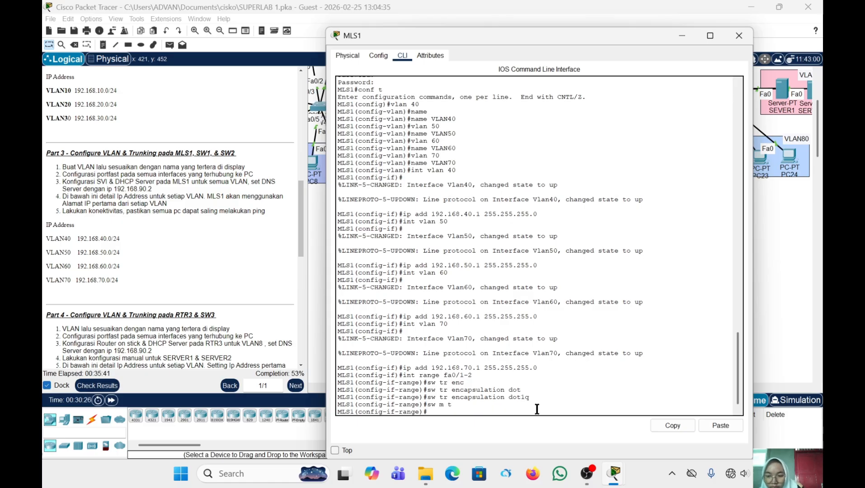
text(ex)
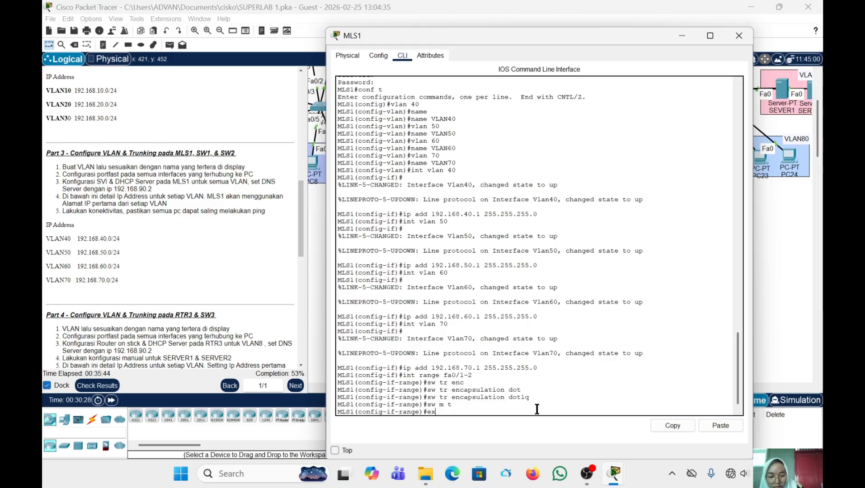
key(Return)
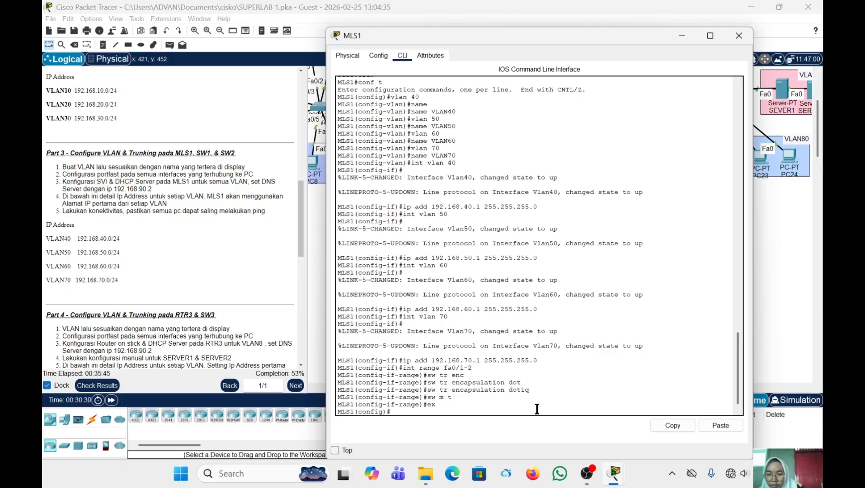
Create DHCP pool VLAN40 with network 192.168.40.0 255.255.255.0
text(ip)
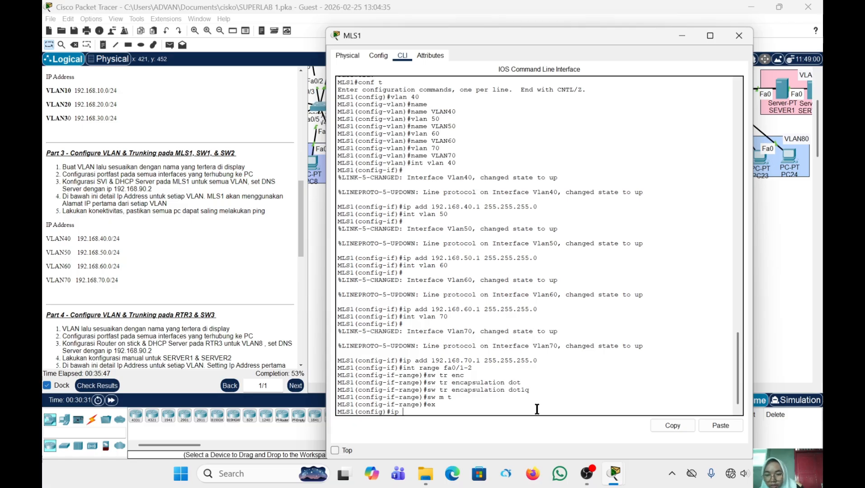
text( dhcp )
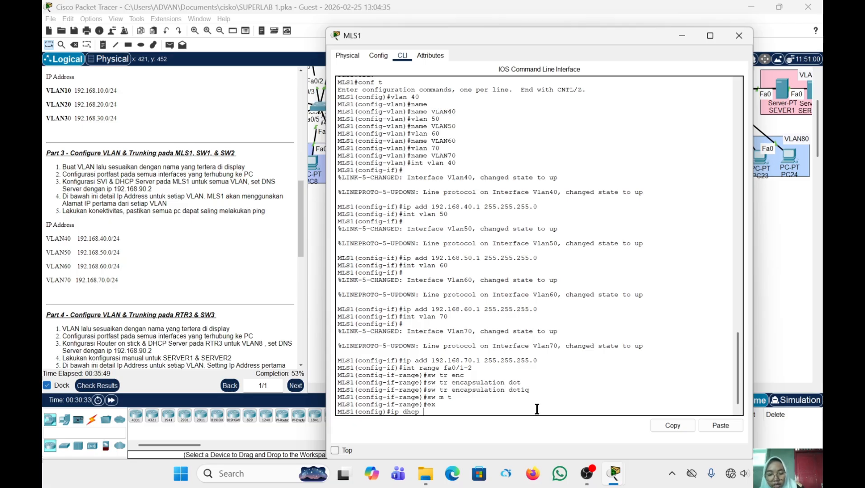
text(pool)
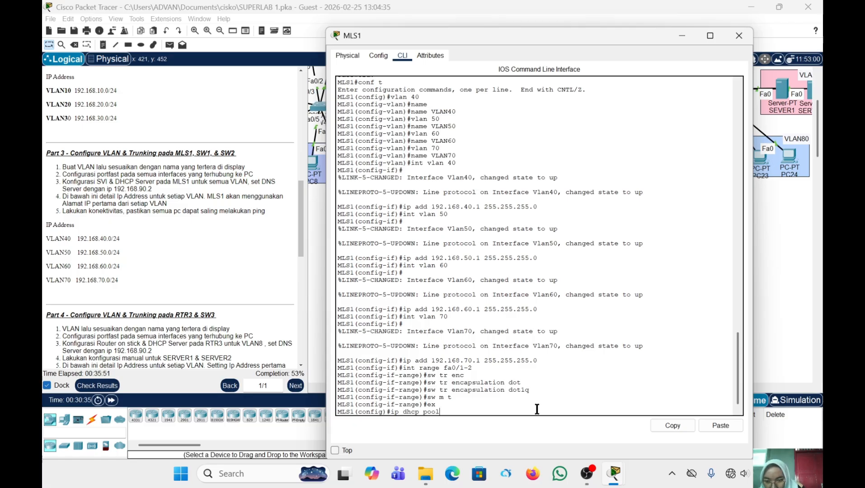
key(Caps_Lock)
text(VLAN)
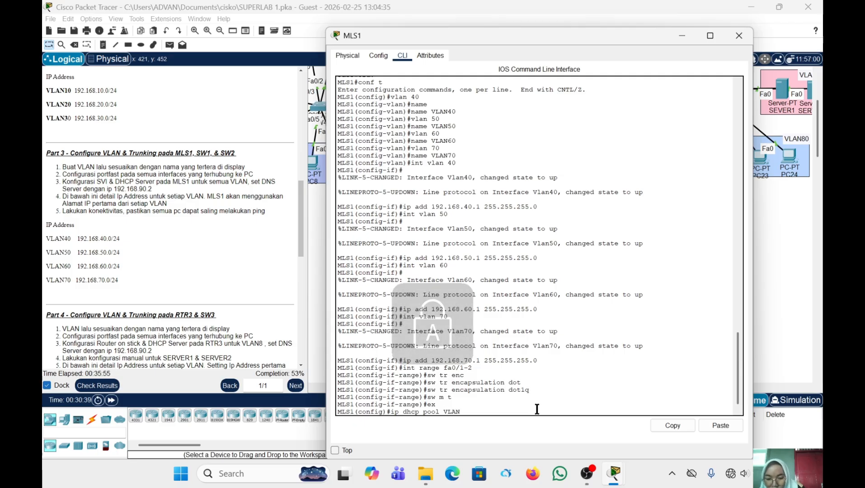
text(40)
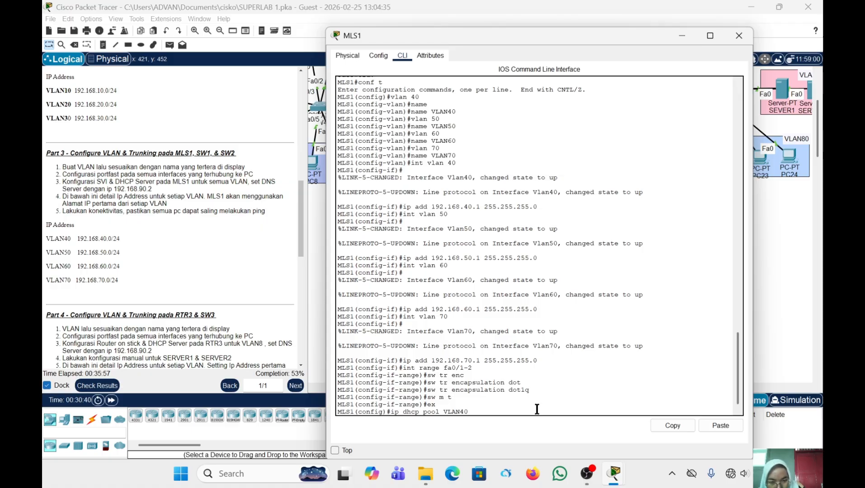
key(Return)
key(Caps_Lock)
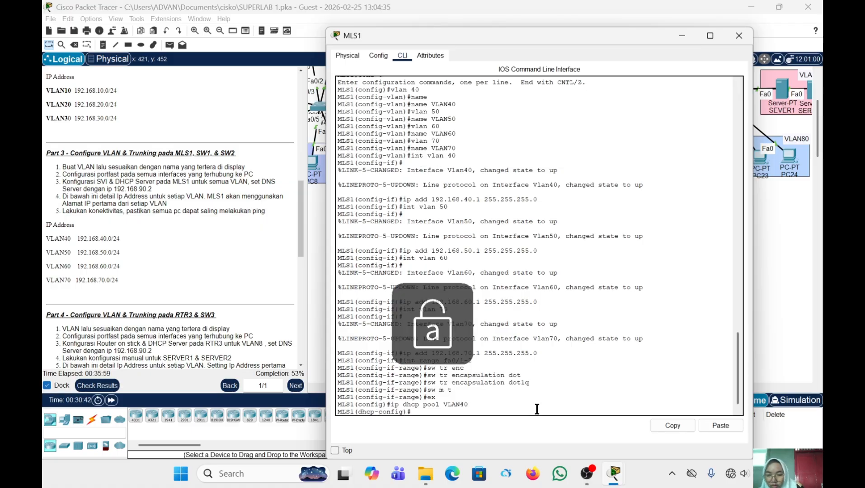
text(netw)
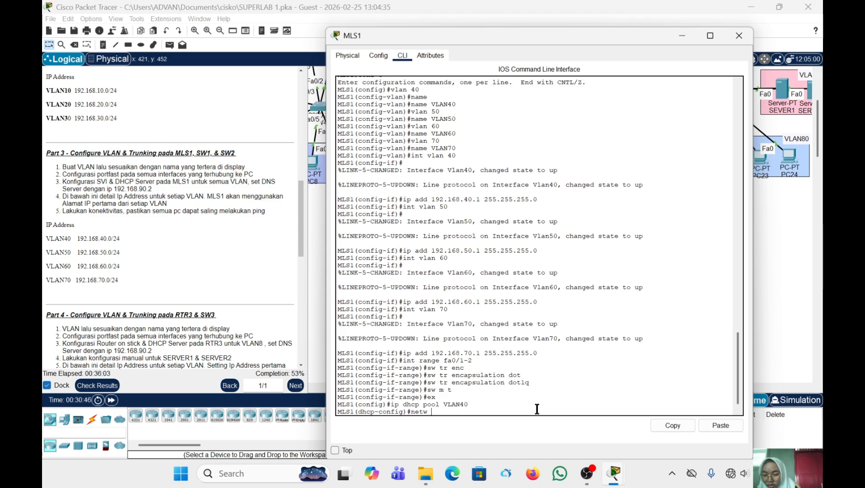
text( 192.168)
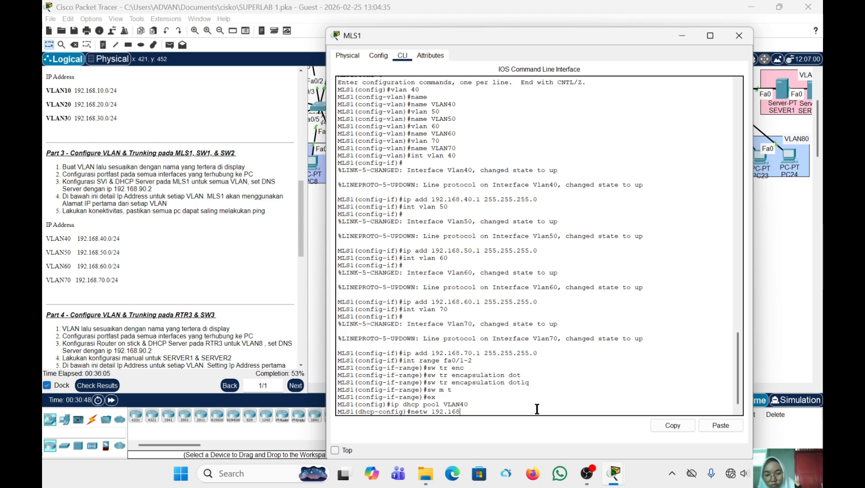
text(.)
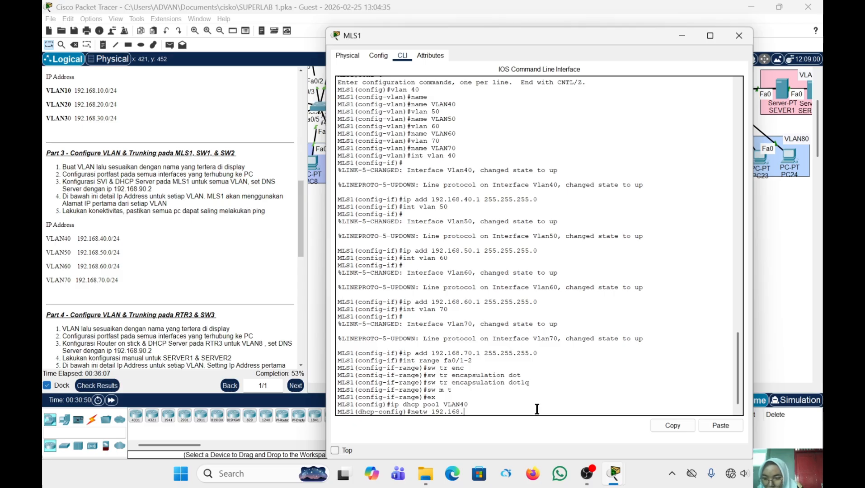
text(40.0)
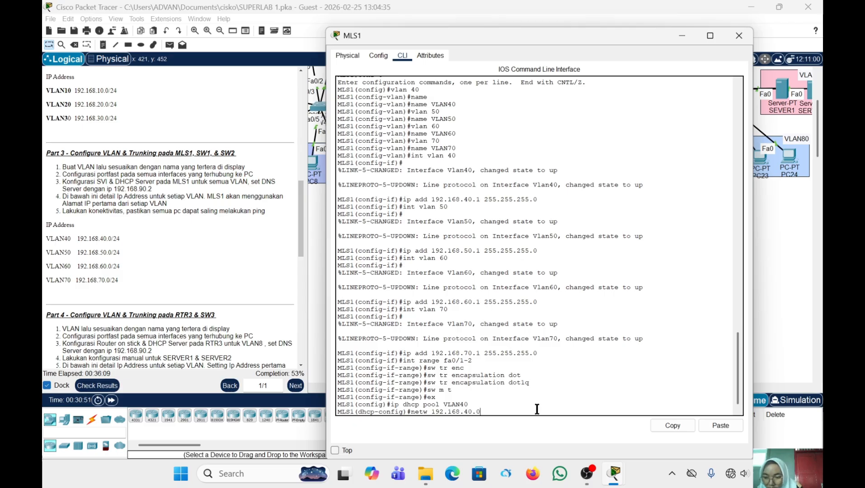
click(718, 426)
key(Return)
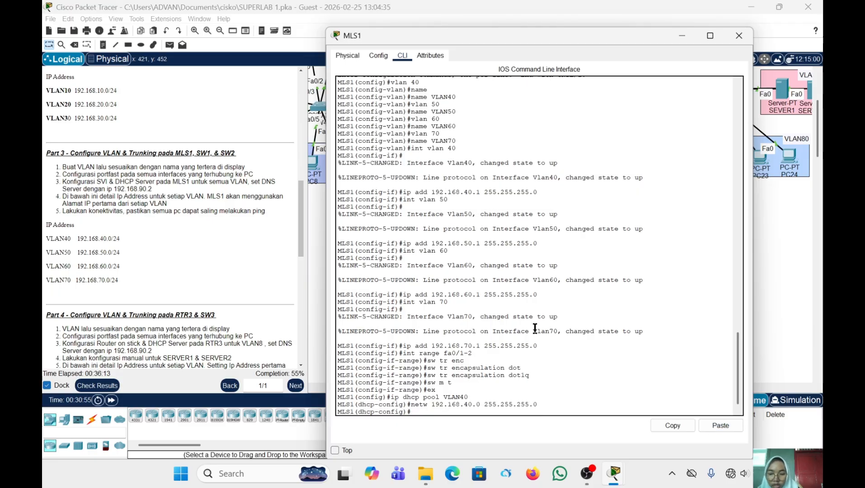
Give pool VLAN40 default router 192.168.40.1 and DNS server 192.168.90.2, then exit
text(defaul)
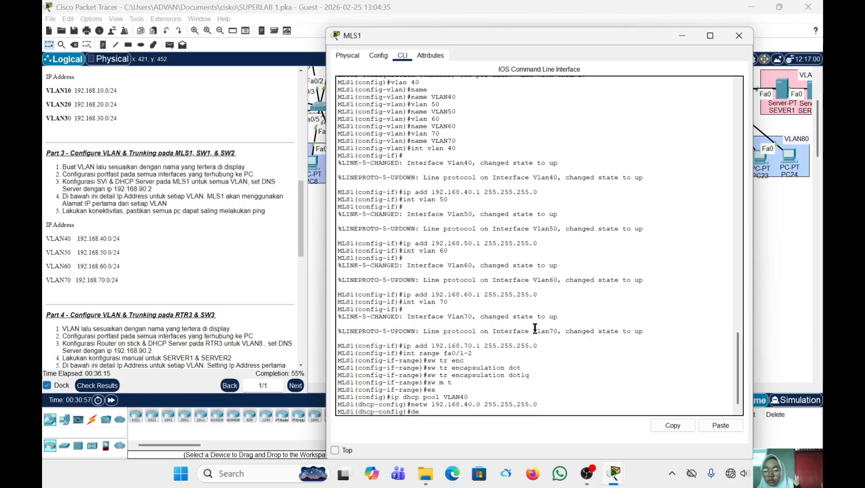
key(Tab)
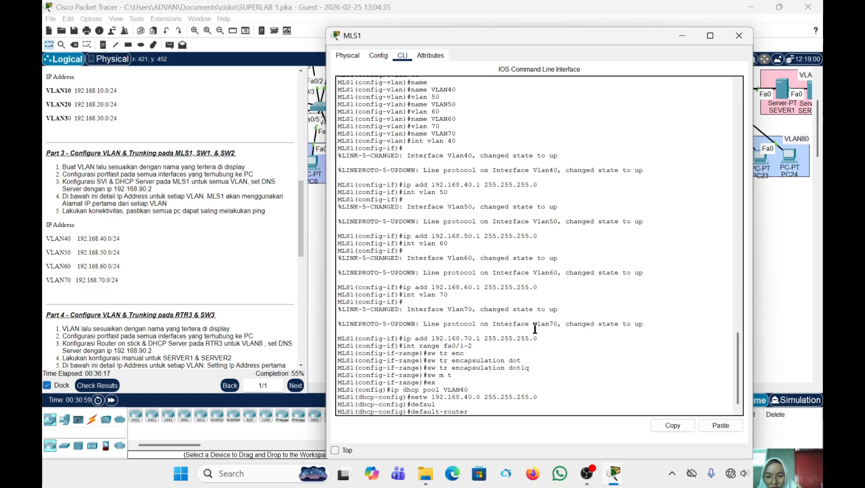
text(192.1)
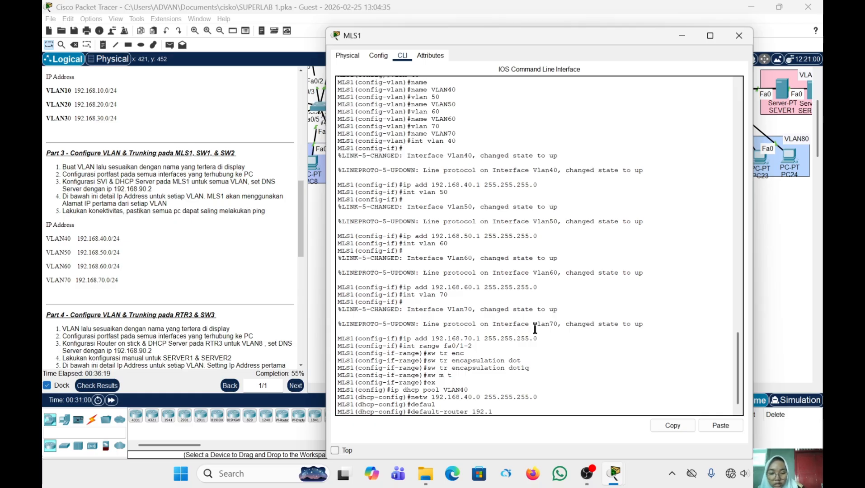
text(68.)
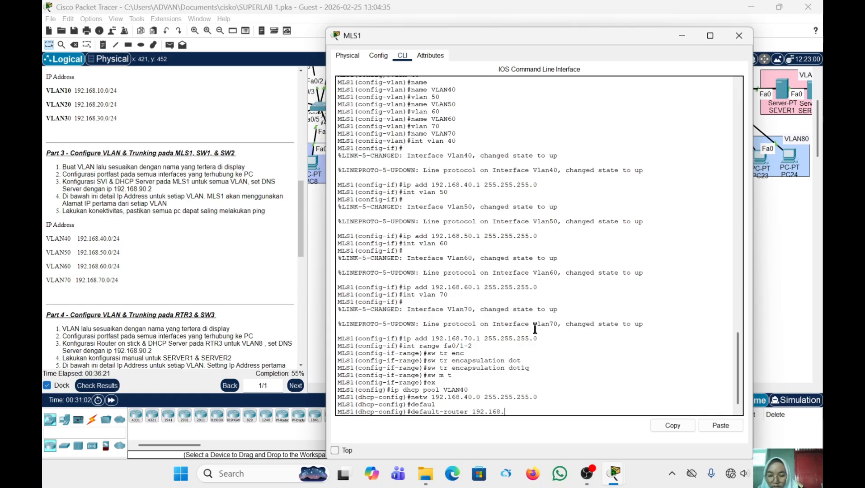
text(40)
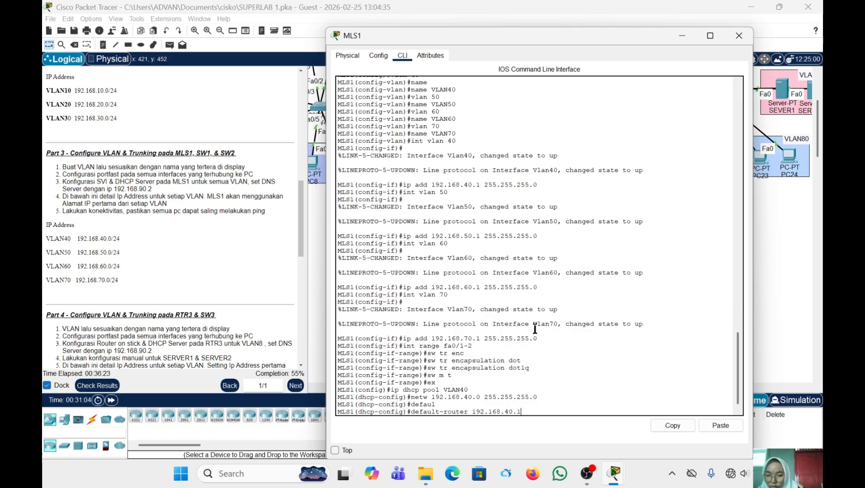
text(.1)
key(Return)
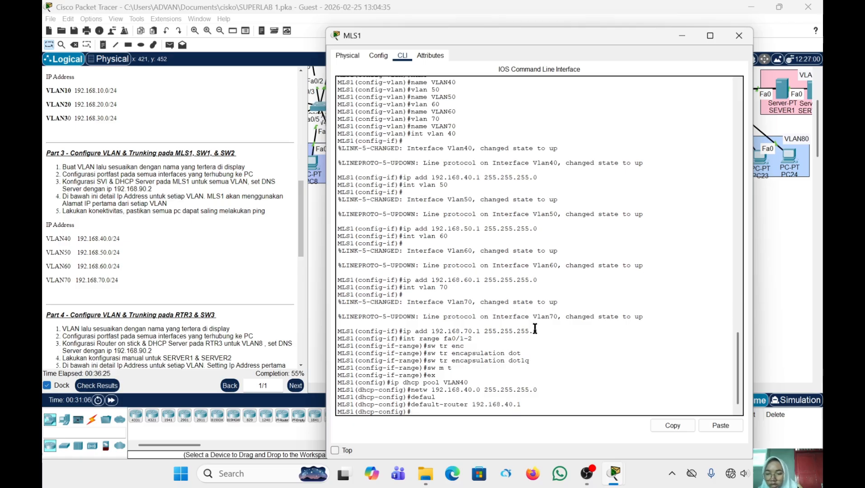
text(dns)
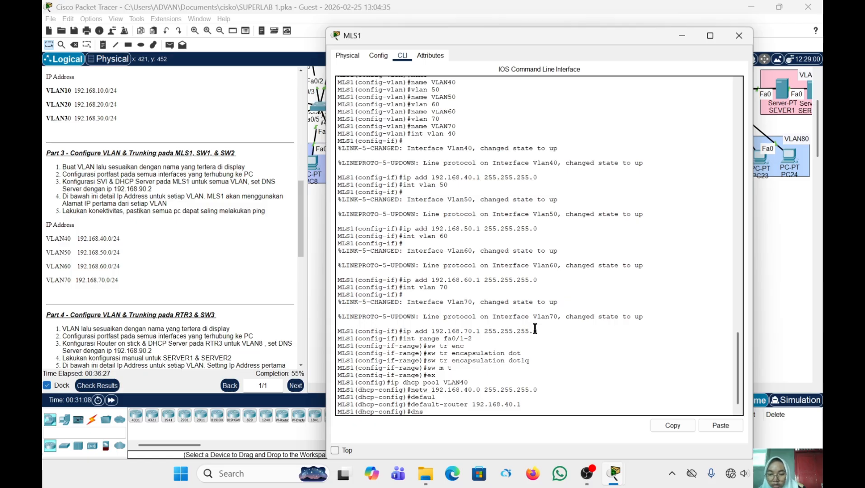
text( 192.168)
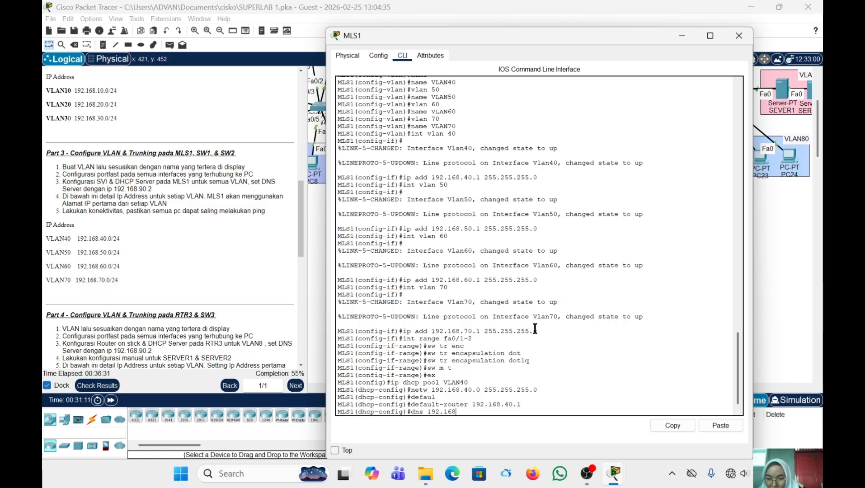
text(.)
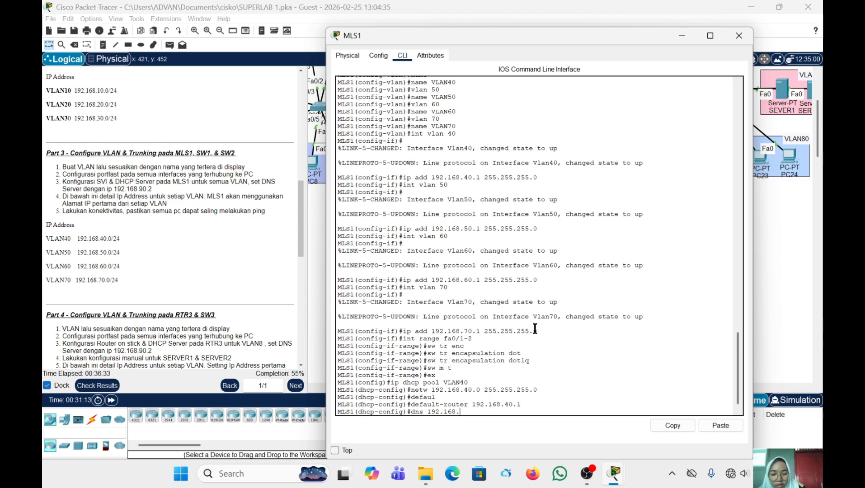
text(90.2)
key(Return)
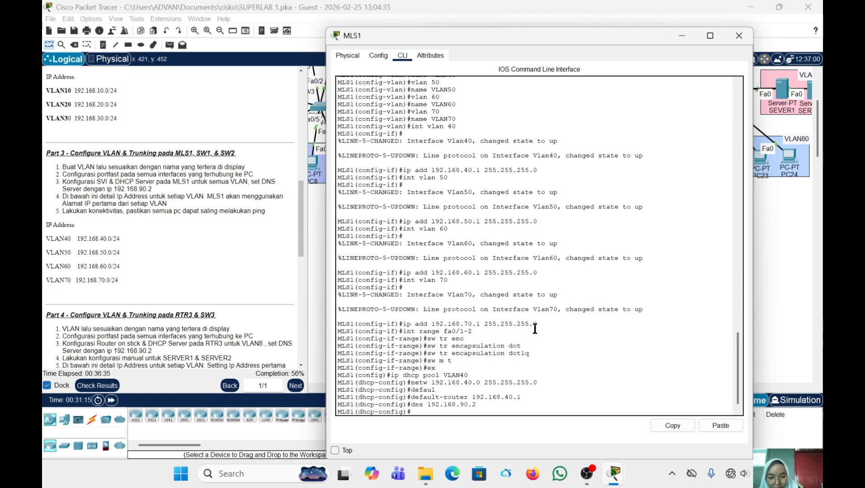
text(ex)
key(Return)
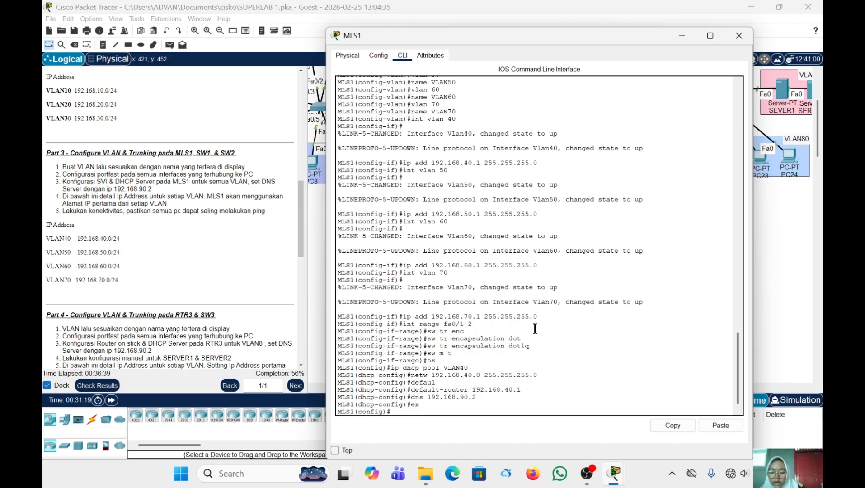
Create DHCP pool VLAN50 with network 192.168.50.0 255.255.255.0
key(Up)
key(Up)
key(Up)
key(Up)
key(Up)
key(Up)
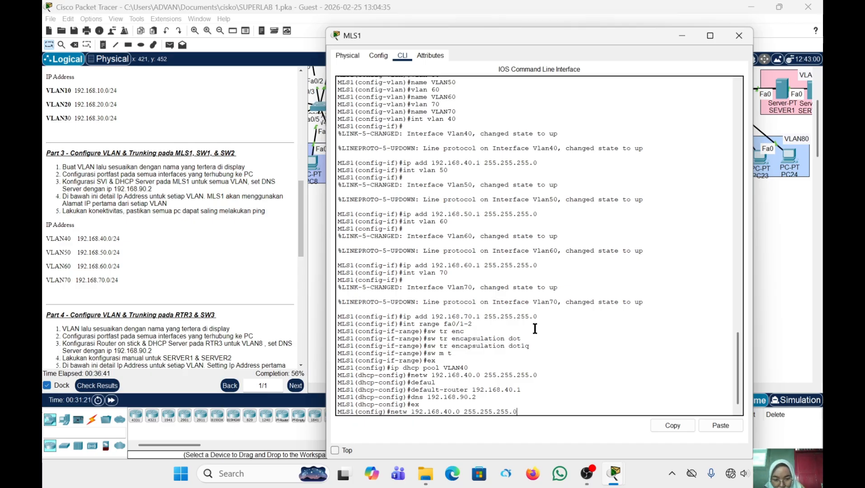
key(BackSpace)
key(BackSpace)
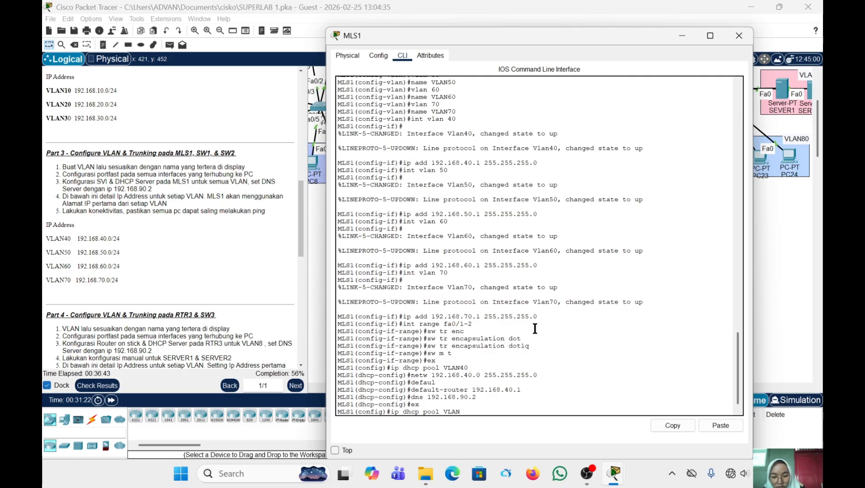
text(50)
key(Return)
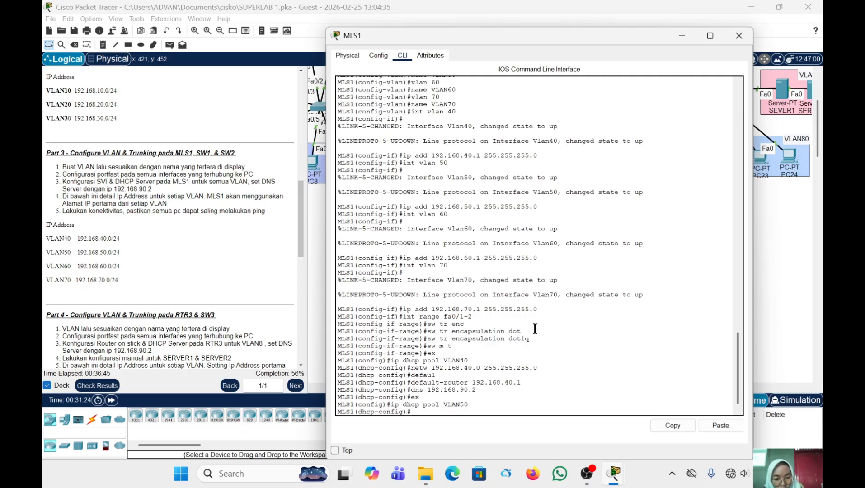
key(Up)
key(Up)
key(Up)
key(Up)
key(Up)
key(Up)
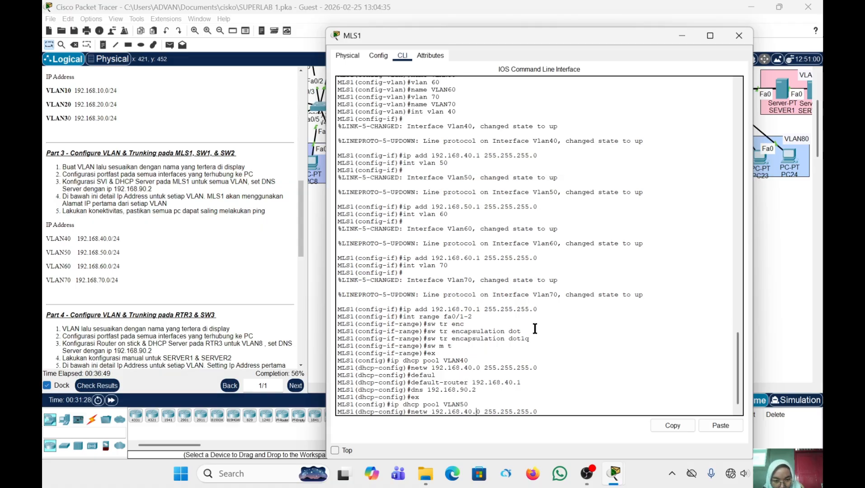
key(BackSpace)
text(6)
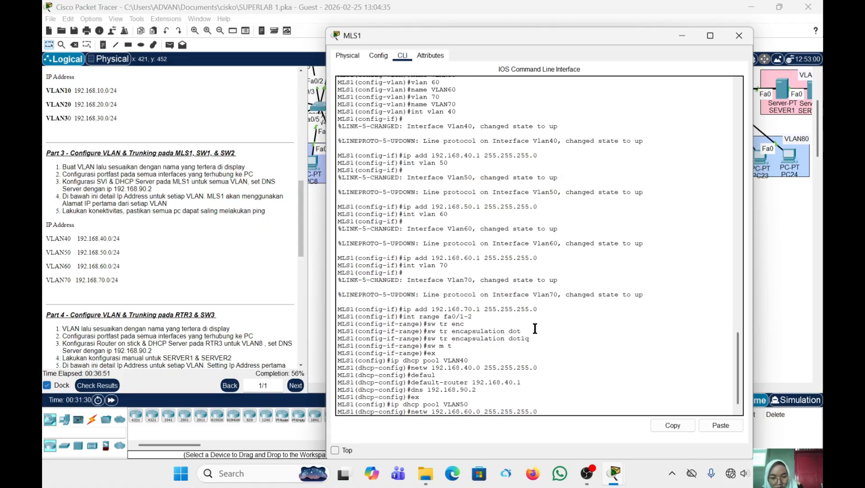
key(BackSpace)
text(5)
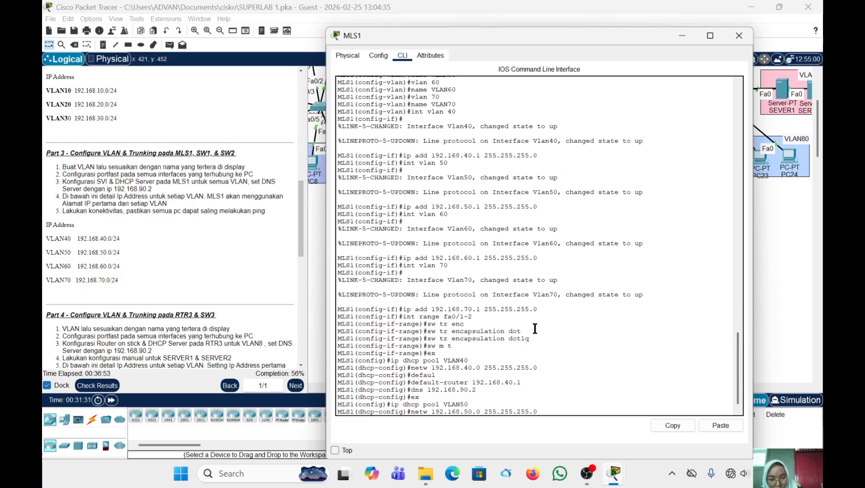
key(Return)
Set pool VLAN50's default router to 192.168.50.1 and DNS server to 192.168.90.2
key(Up)
key(Up)
key(Up)
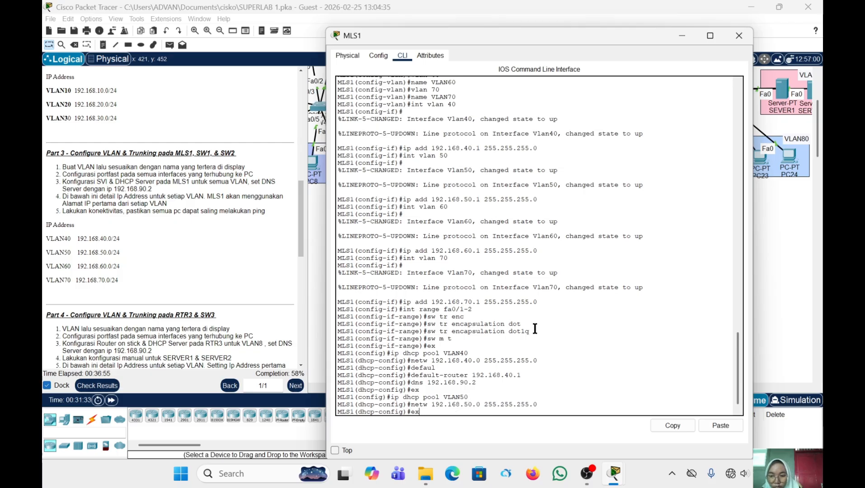
key(Up)
key(Up)
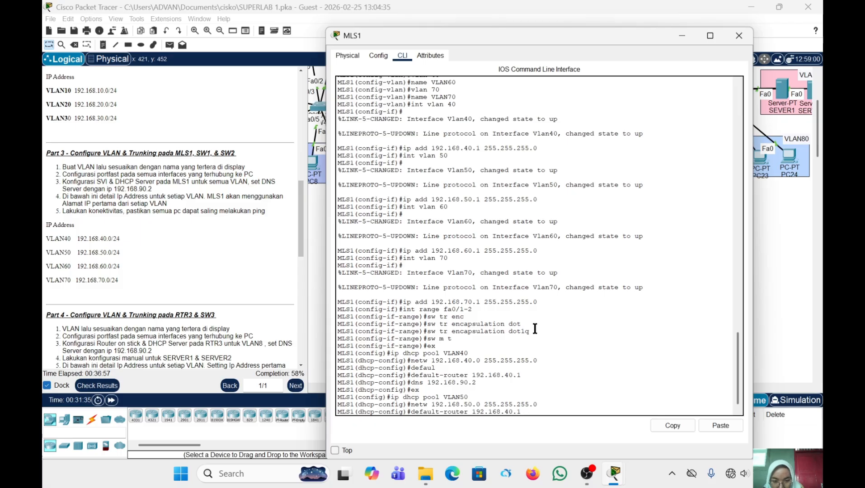
key(BackSpace)
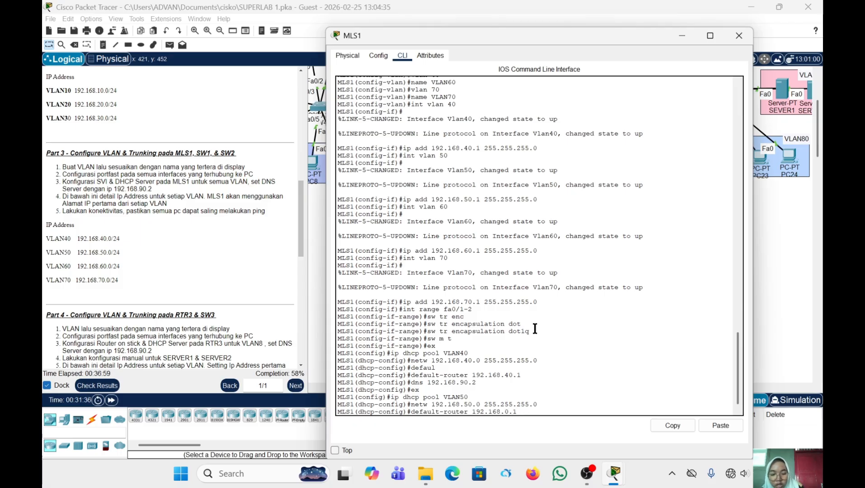
text(5)
key(Return)
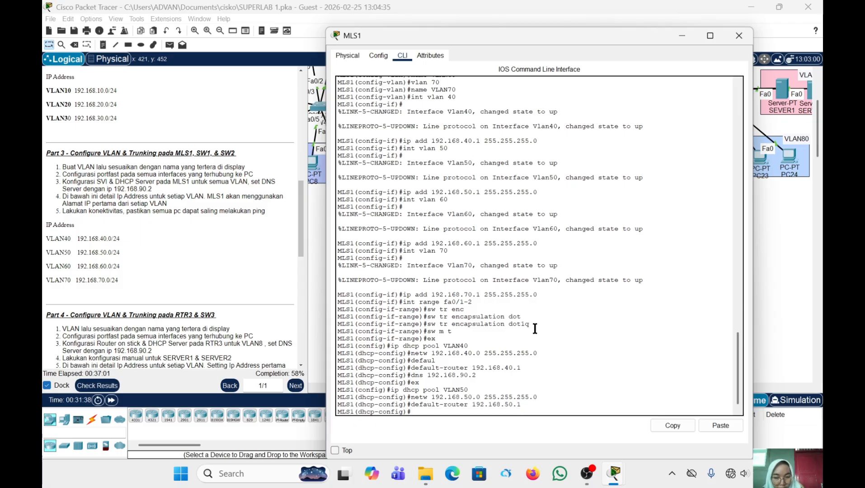
key(Up)
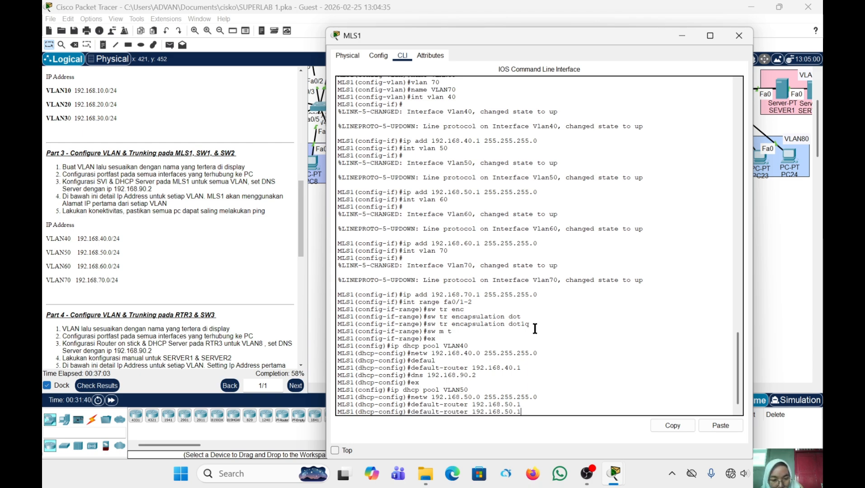
key(Up)
key(Up)
key(Up)
key(Up)
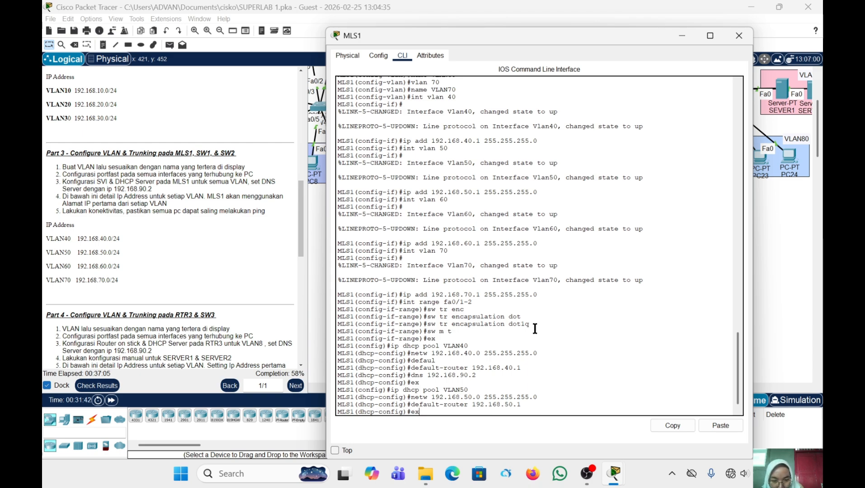
key(Return)
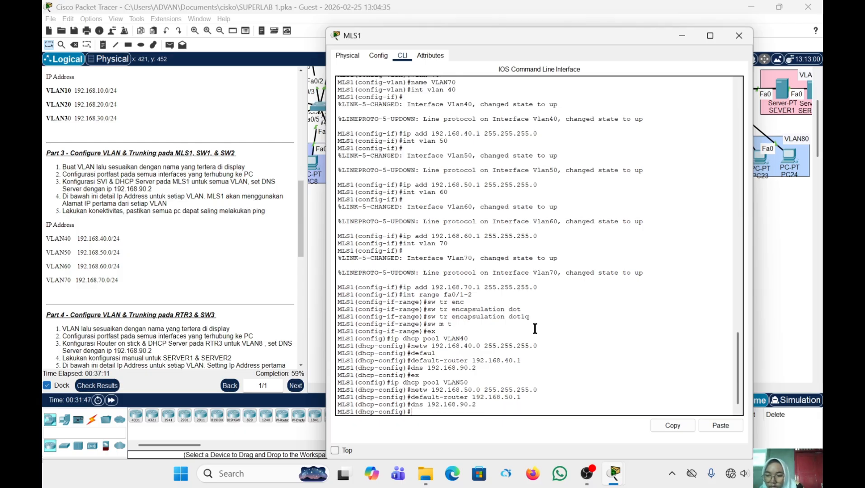
key(Up)
key(Up)
key(Up)
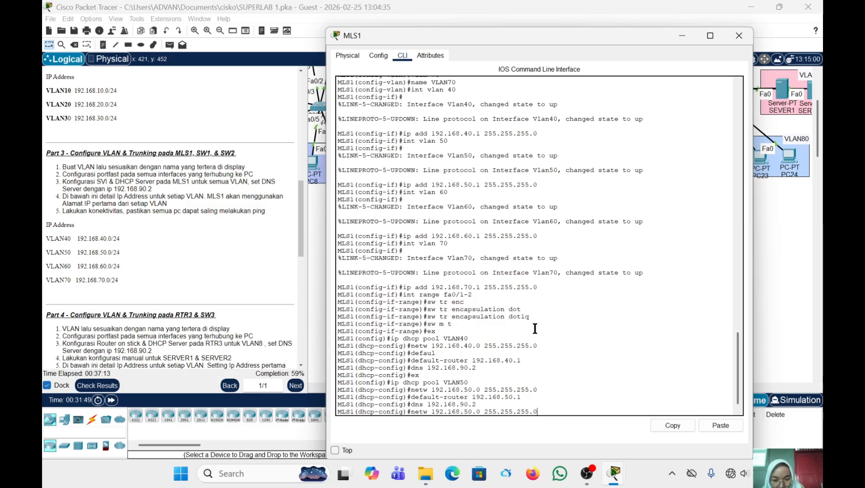
key(Up)
key(Up)
key(Down)
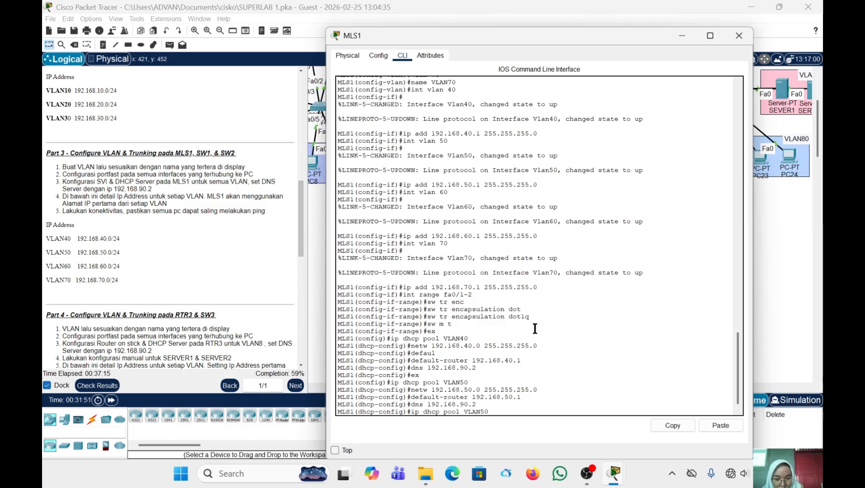
key(BackSpace)
key(BackSpace)
Create DHCP pool VLAN60 on MLS1 with network 192.168.60.0 255.255.255.0
text(60)
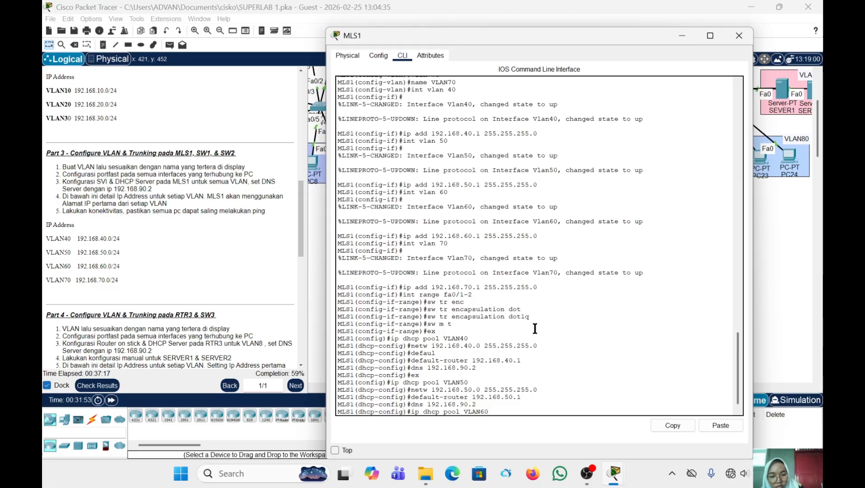
key(Return)
key(Up)
key(Up)
key(Up)
key(Up)
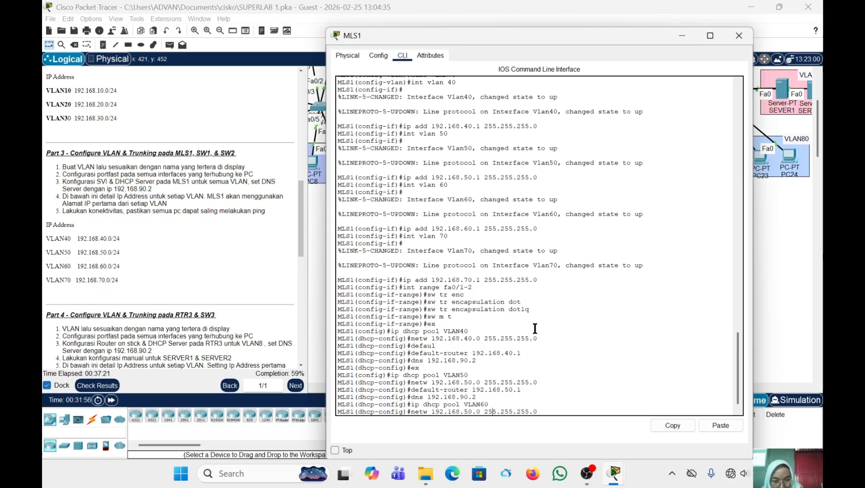
key(Left)
key(Left)
key(Left)
key(Left)
key(Left)
key(Left)
key(BackSpace)
text(6)
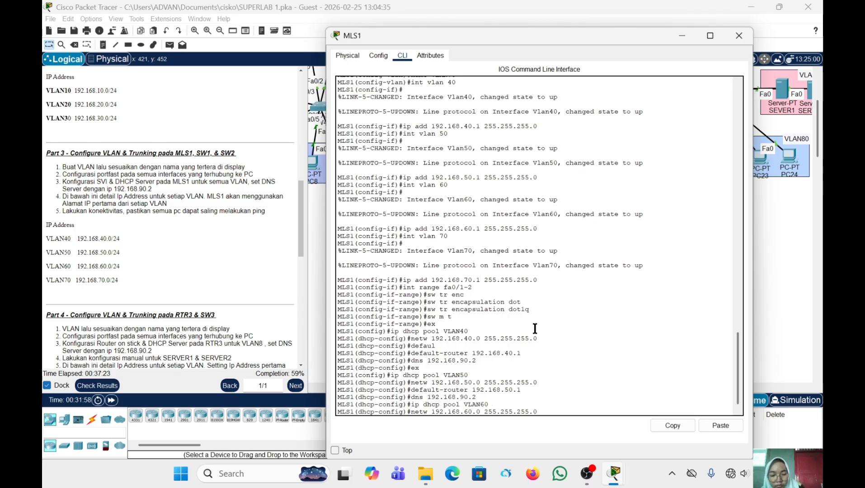
key(Return)
Give the VLAN60 pool default router 192.168.60.1 and DNS server 192.168.90.2
key(Up)
key(Up)
key(Up)
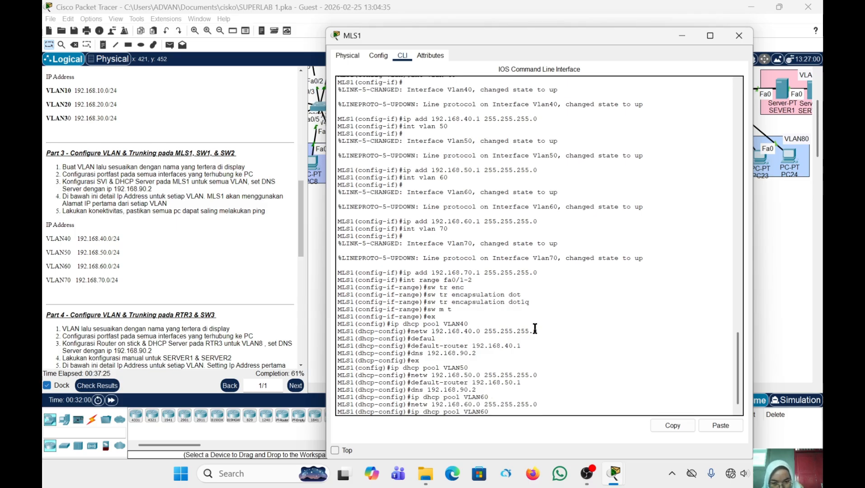
key(Up)
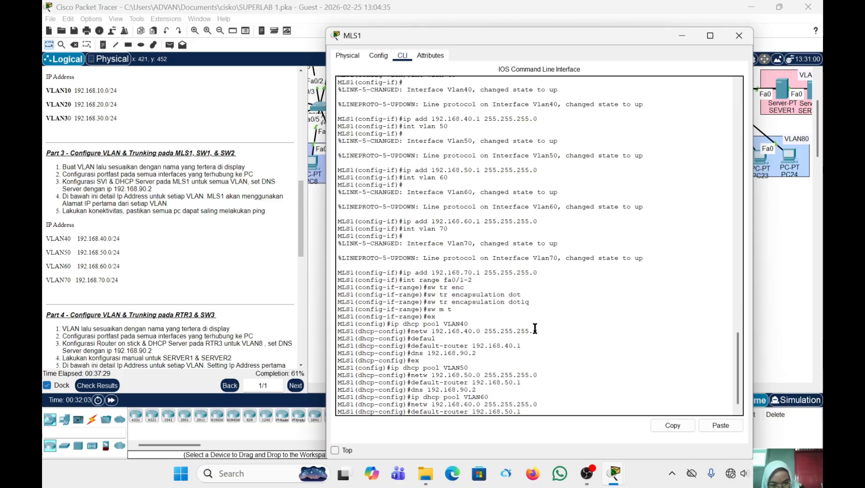
key(Left)
key(Left)
key(Left)
key(BackSpace)
text(6)
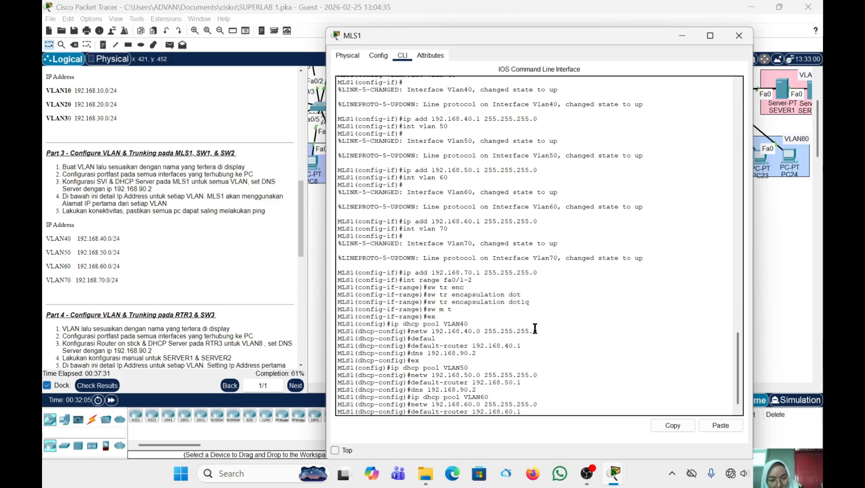
key(Return)
key(Up)
key(Up)
key(Up)
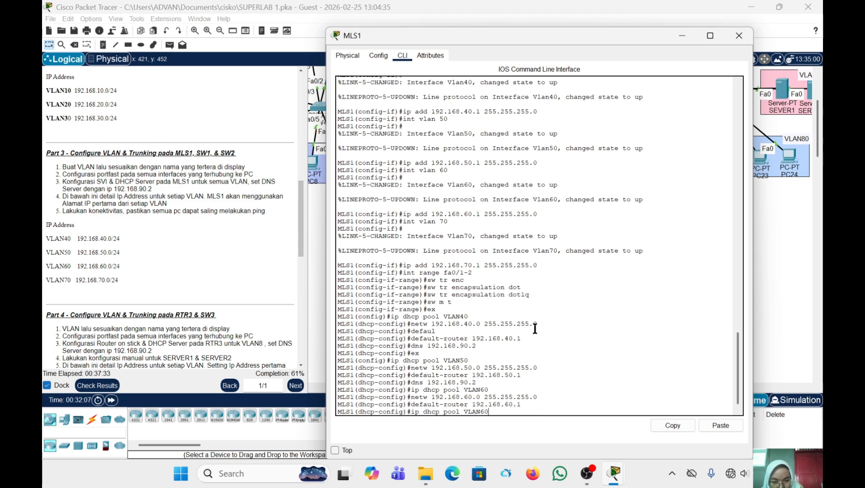
key(Up)
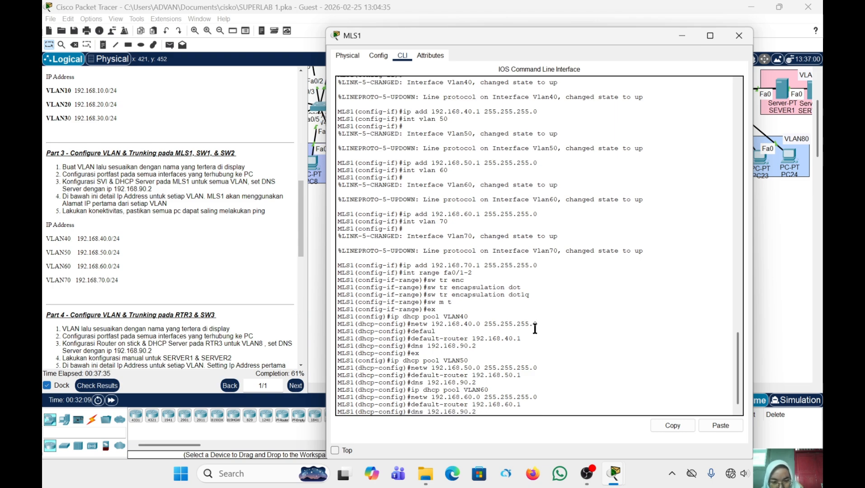
key(Return)
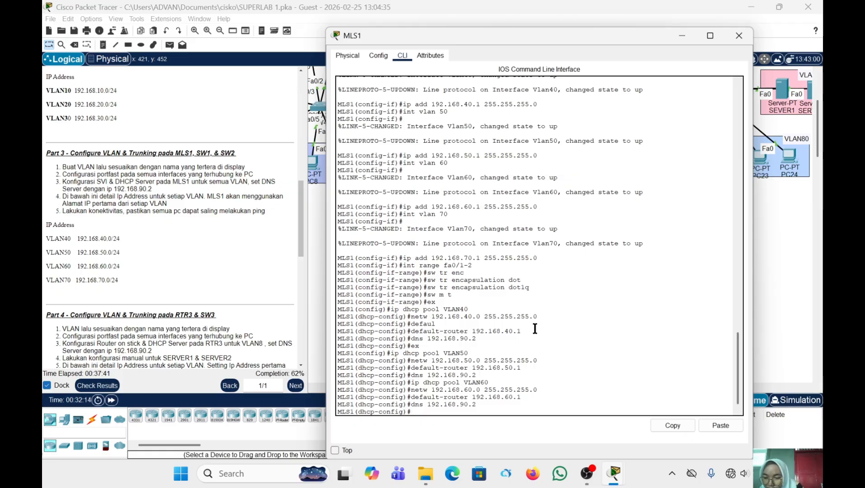
key(Up)
key(Up)
key(Up)
key(Up)
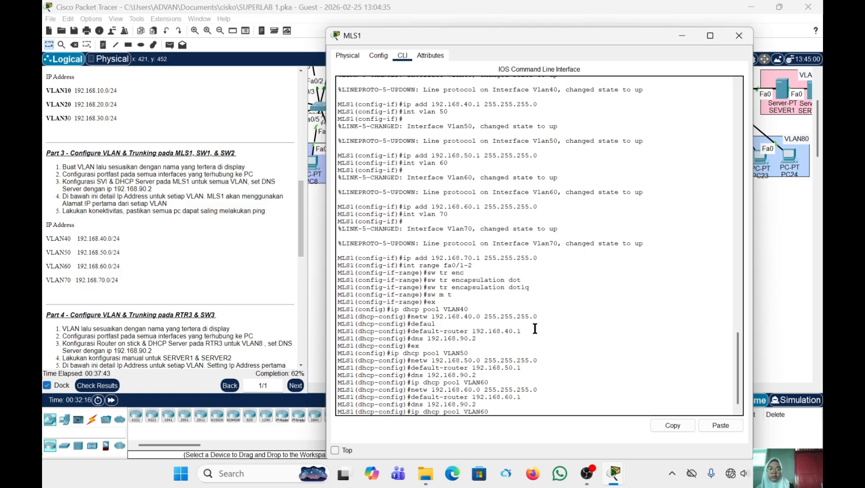
key(BackSpace)
key(BackSpace)
Create DHCP pool VLAN70 with network 192.168.70.0 255.255.255.0
text(7)
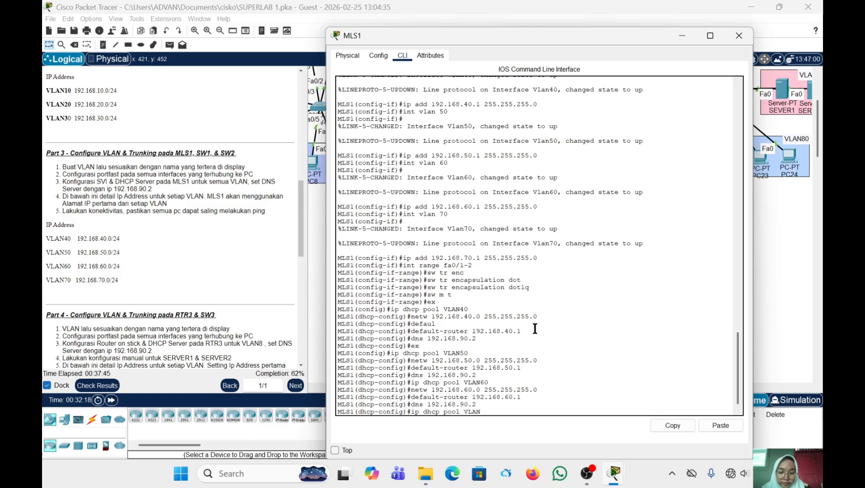
text(0)
key(Return)
key(Up)
key(Up)
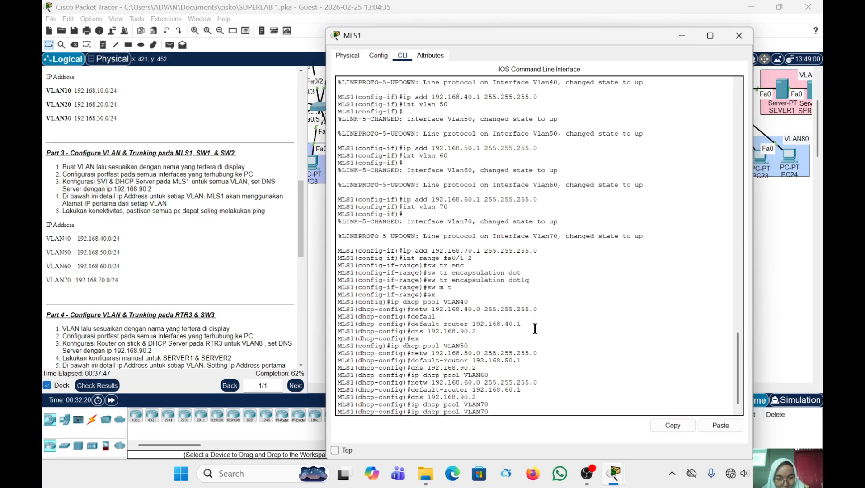
key(Up)
key(Up)
key(Up)
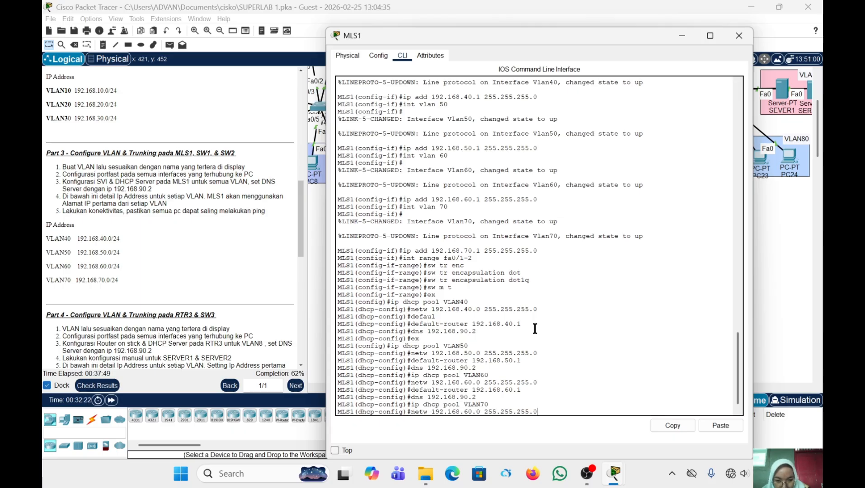
key(Down)
key(Left)
key(Left)
key(Left)
key(Left)
key(Left)
key(Left)
key(Left)
key(Left)
key(Left)
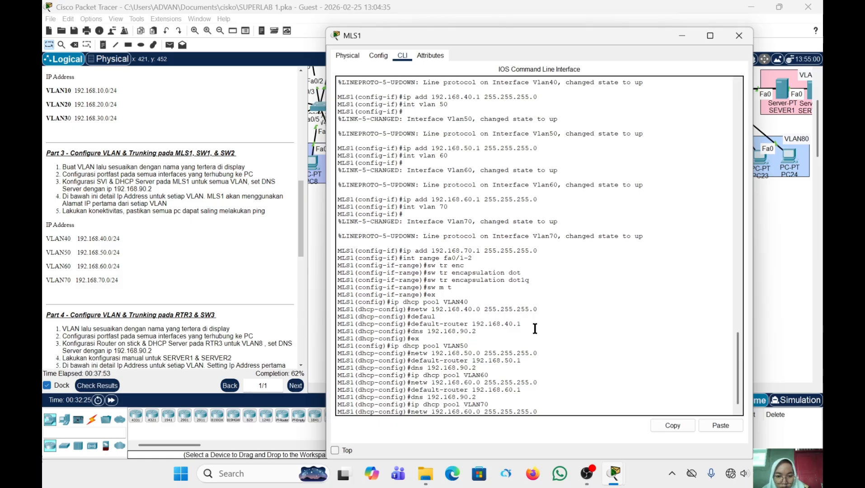
key(Left)
key(Left)
key(Left)
key(Left)
key(Left)
key(Left)
key(Left)
key(Left)
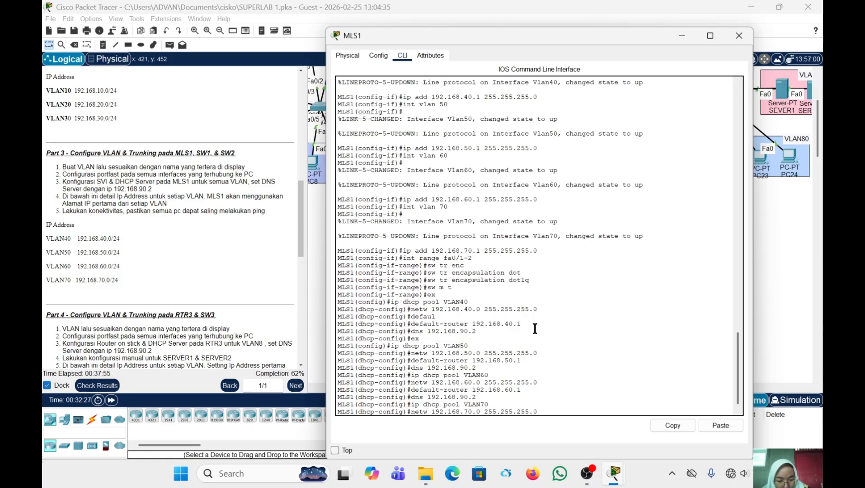
key(BackSpace)
text(7)
key(Return)
Give the VLAN70 pool default router 192.168.70.1 and DNS server 192.168.90.2
key(Up)
key(Up)
key(Up)
key(Up)
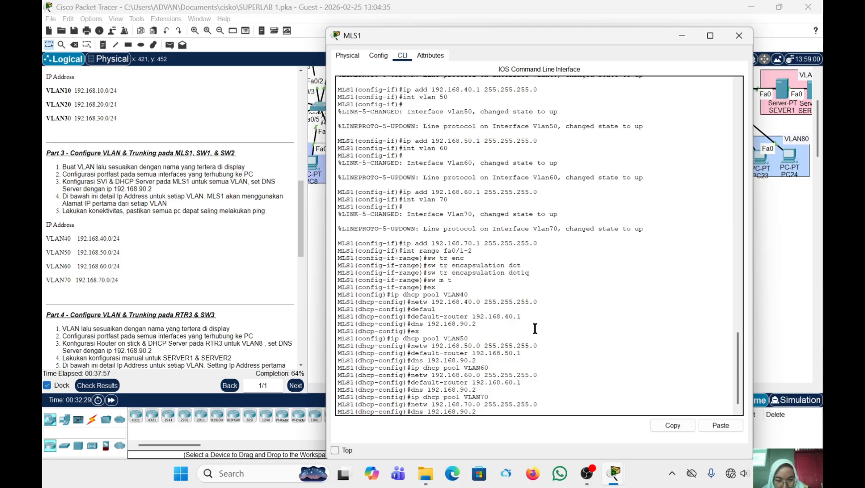
key(Left)
key(Left)
key(Left)
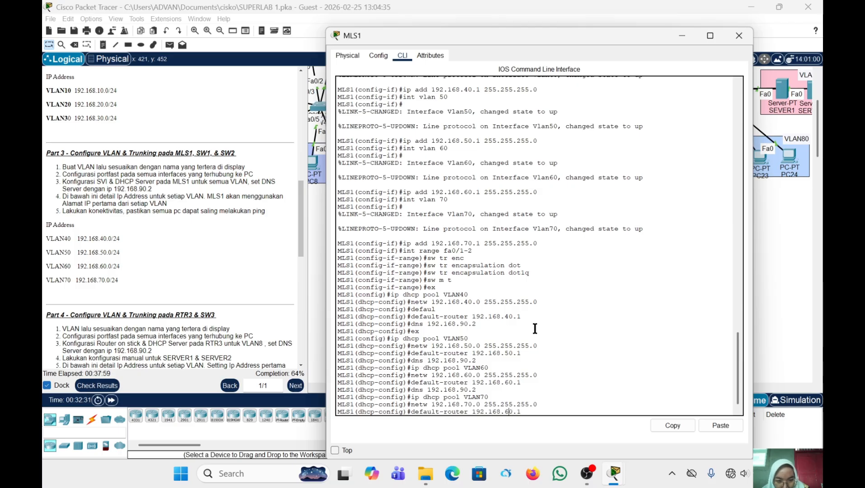
key(BackSpace)
text(7)
key(Return)
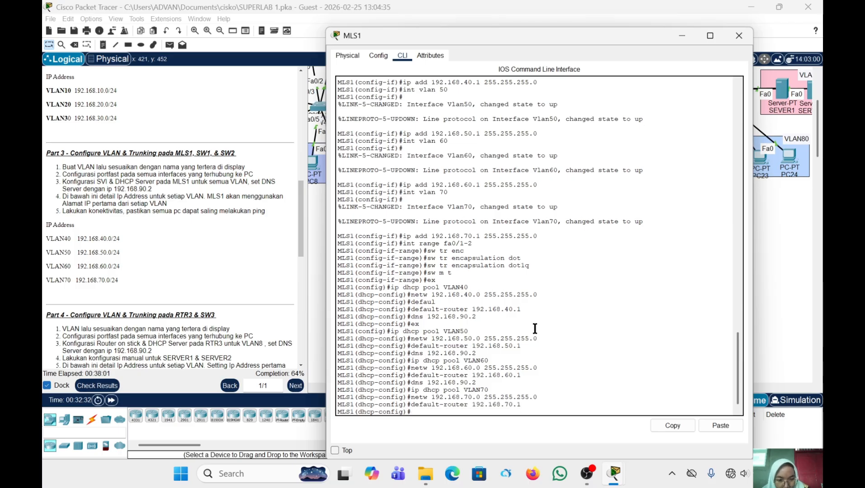
key(Up)
key(Up)
key(Up)
key(Up)
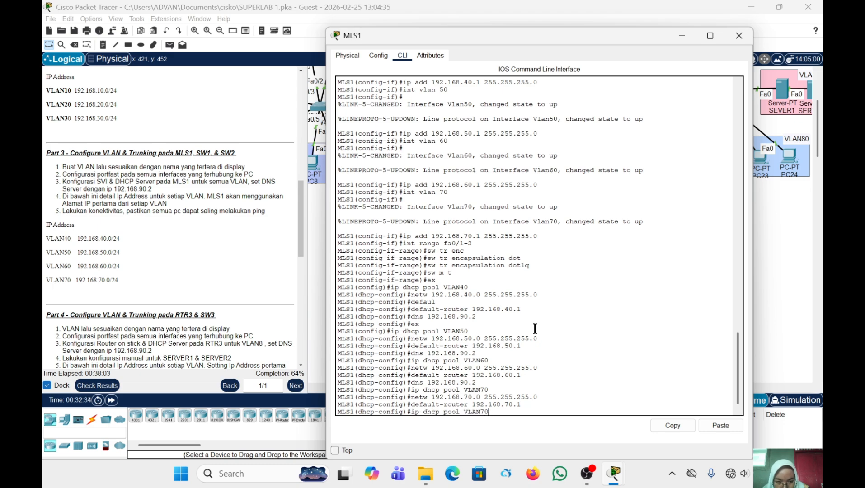
key(Return)
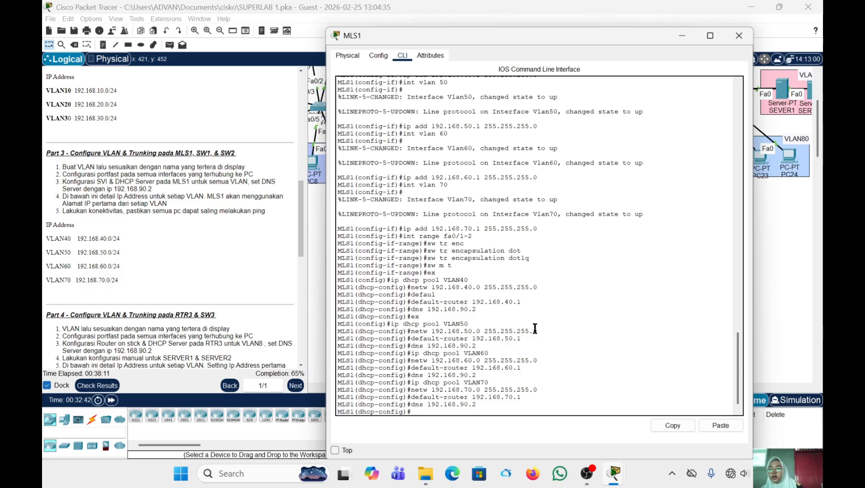
Switch PC10 and PC13 to DHCP in their IP Configuration
click(737, 40)
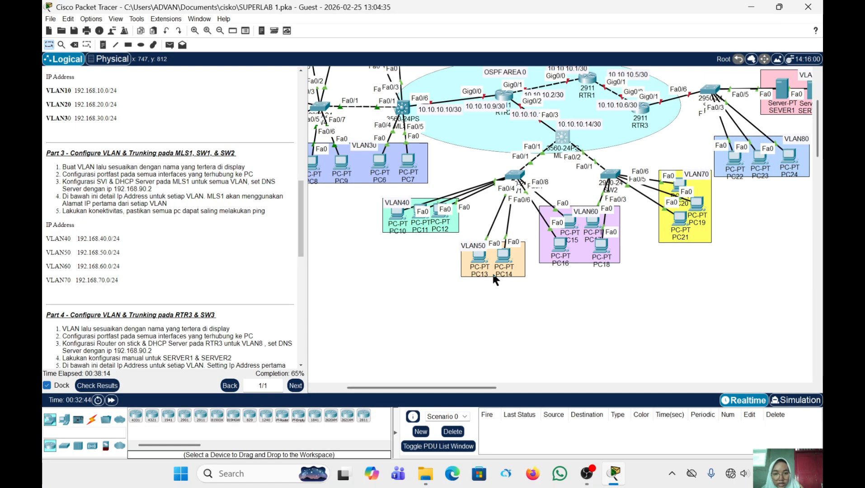
click(398, 214)
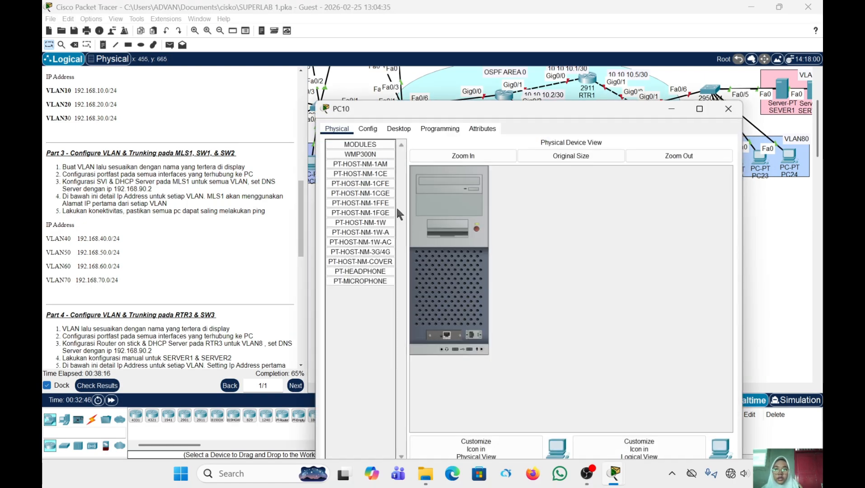
click(398, 128)
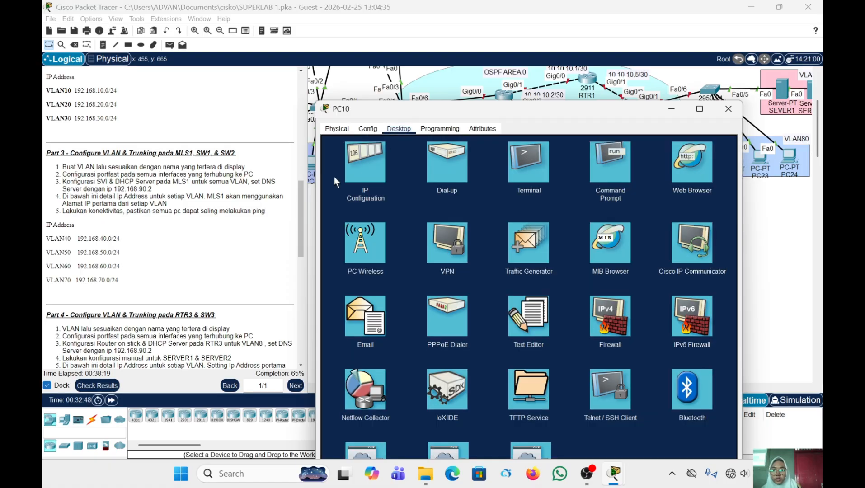
click(366, 169)
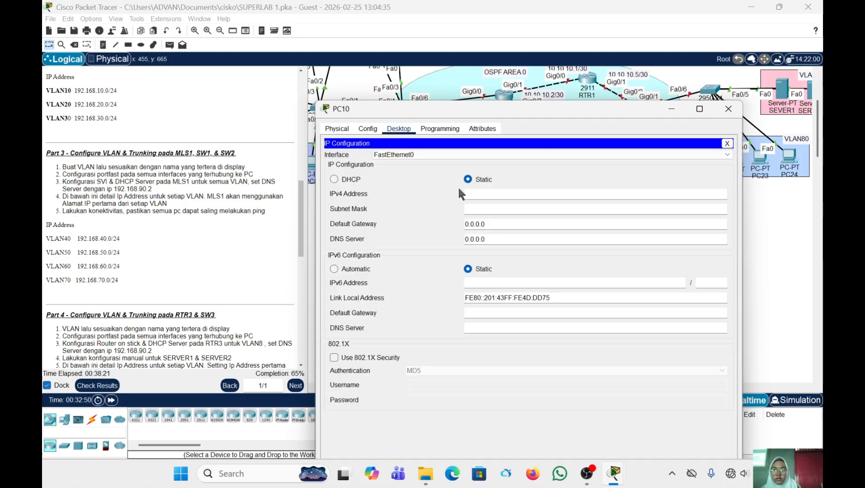
click(335, 180)
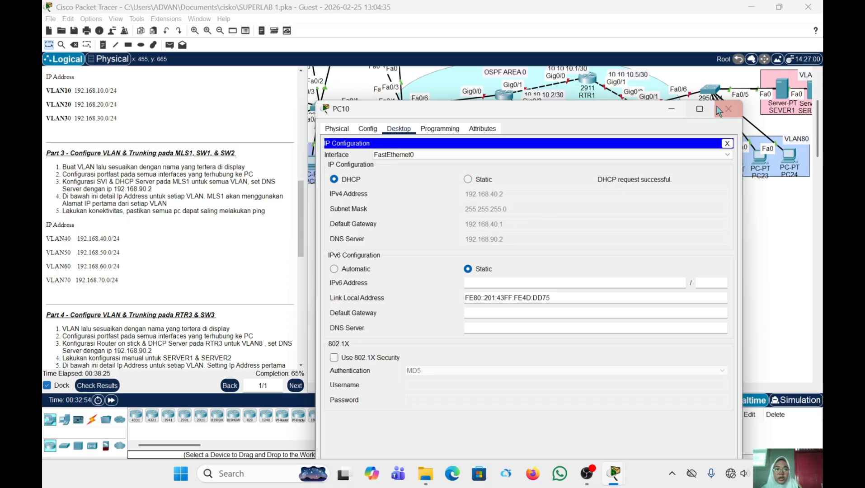
click(720, 109)
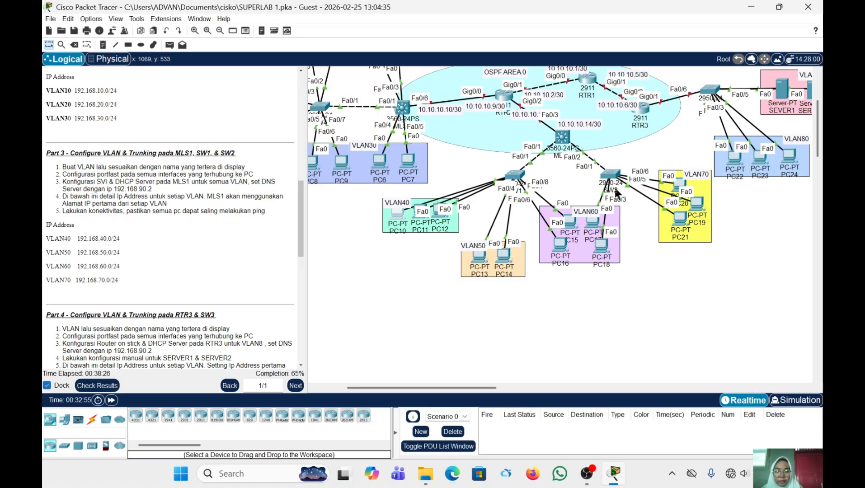
click(482, 258)
click(399, 54)
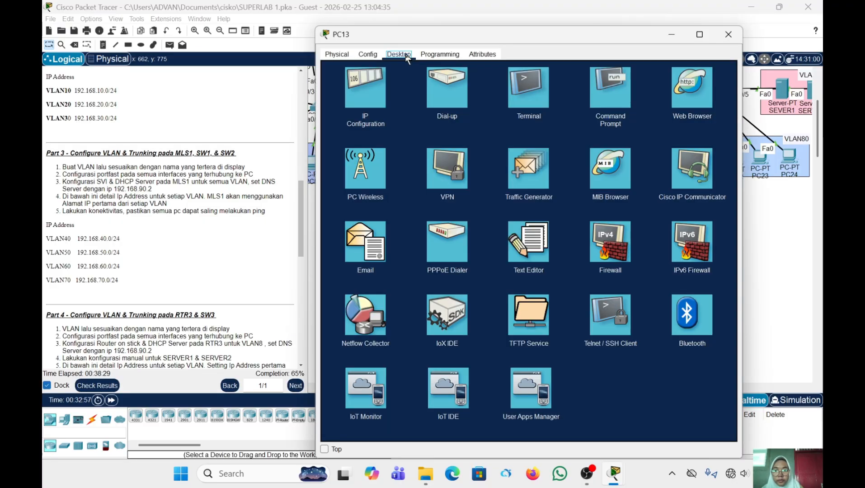
click(378, 82)
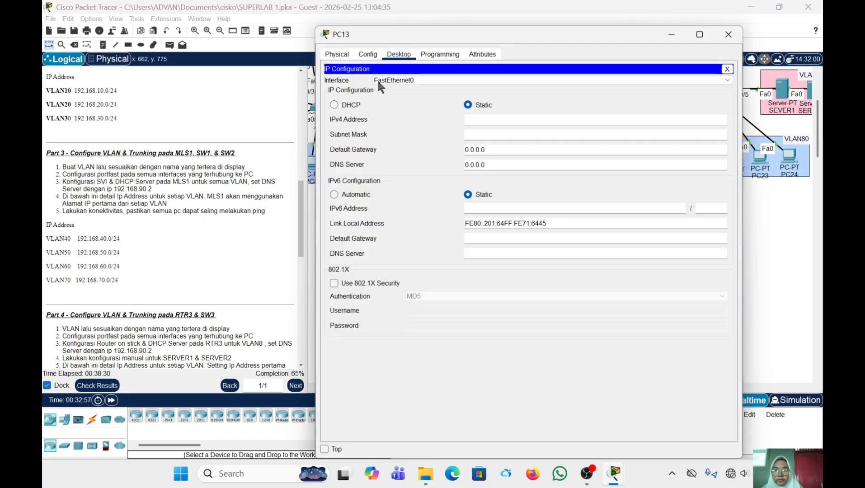
click(334, 105)
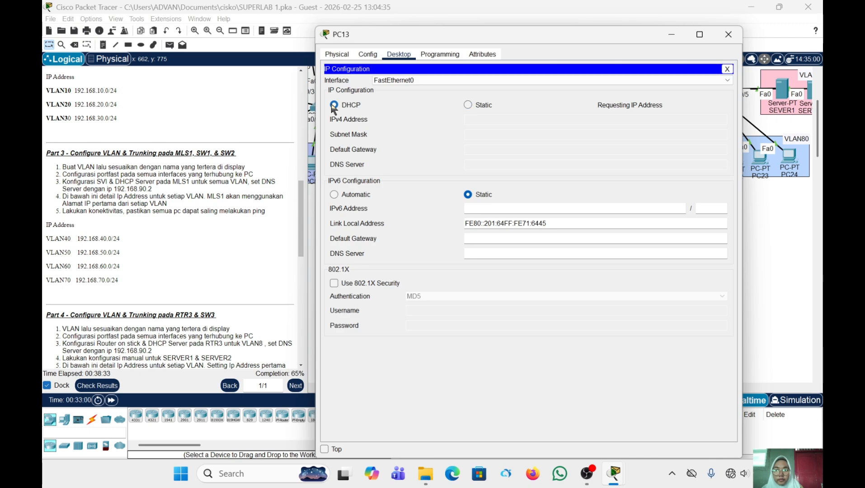
click(719, 35)
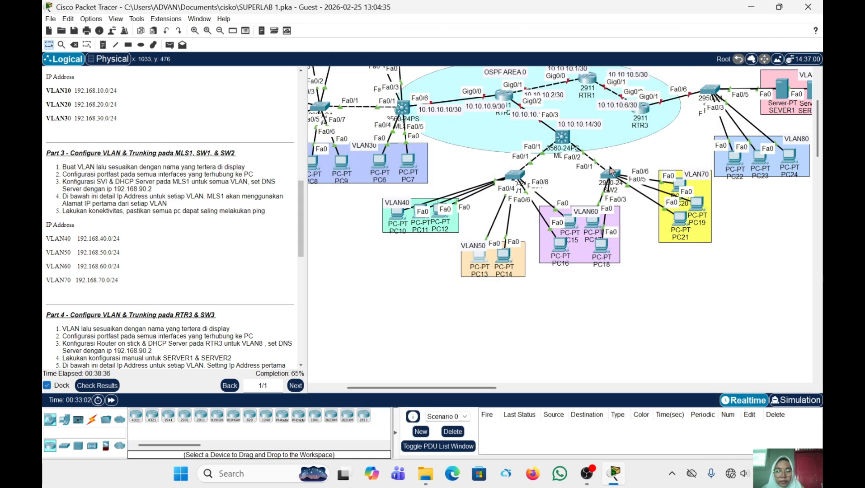
Switch PC15 and PC20 to DHCP, leasing 192.168.60.2 and 192.168.70.2
click(576, 225)
click(399, 55)
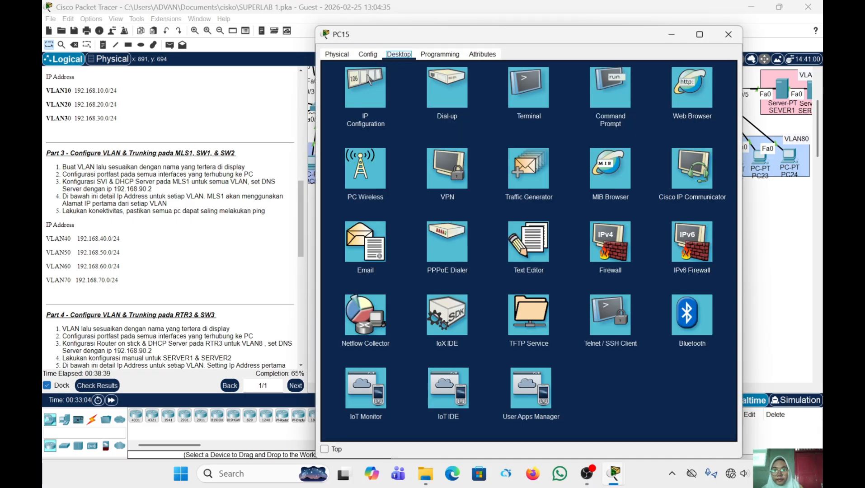
click(390, 91)
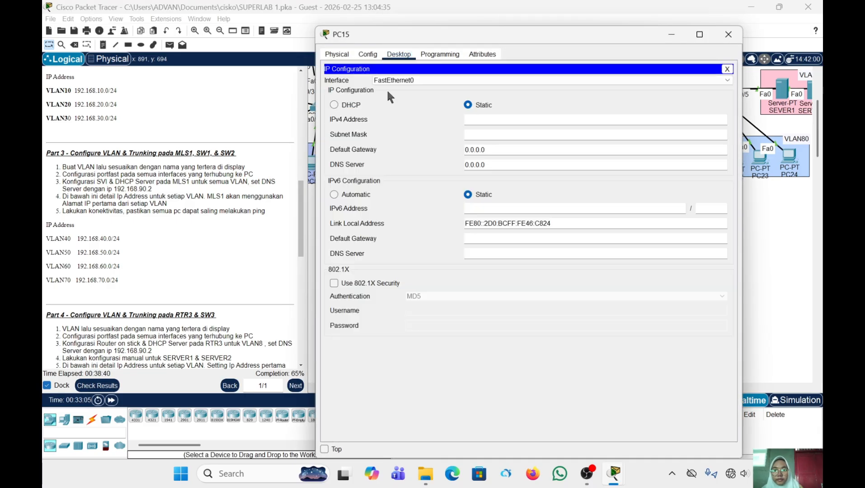
click(334, 105)
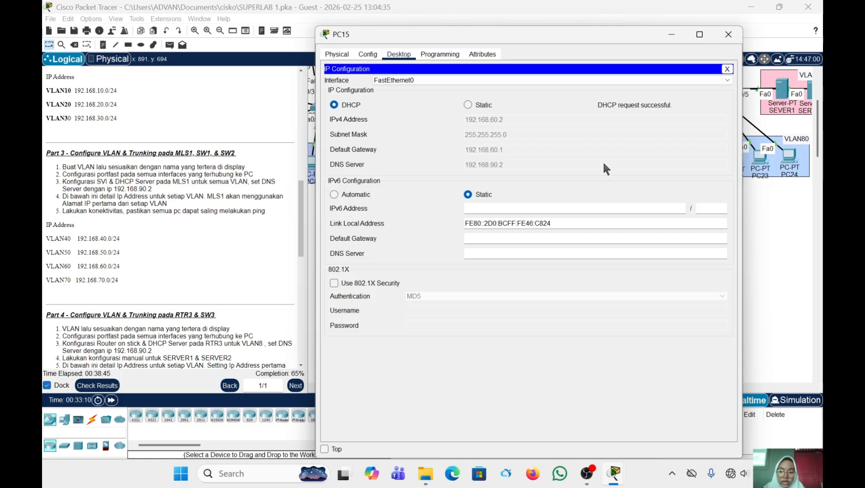
click(729, 34)
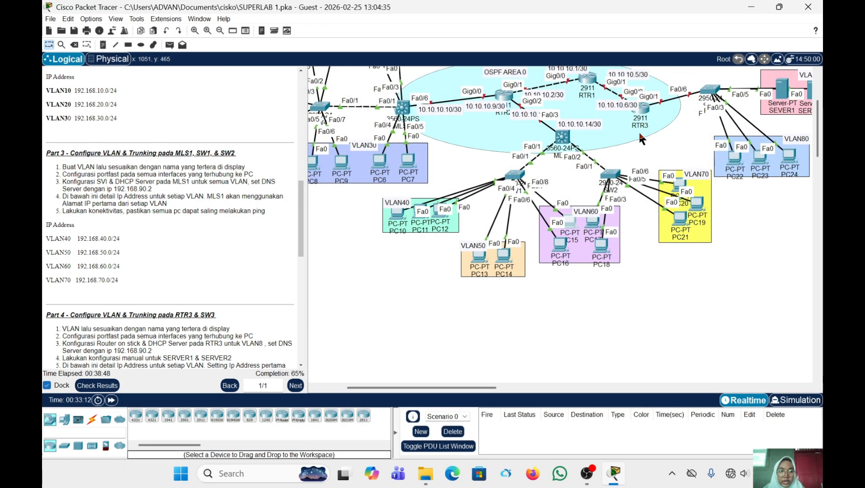
click(680, 186)
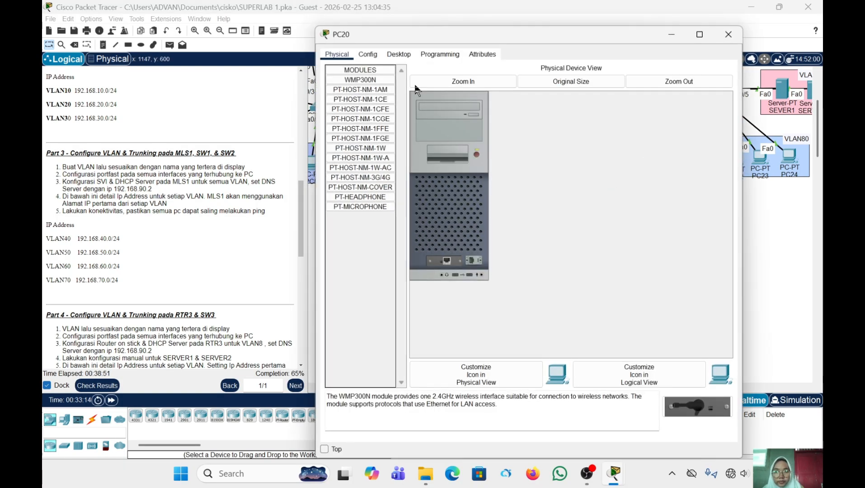
click(399, 54)
click(359, 100)
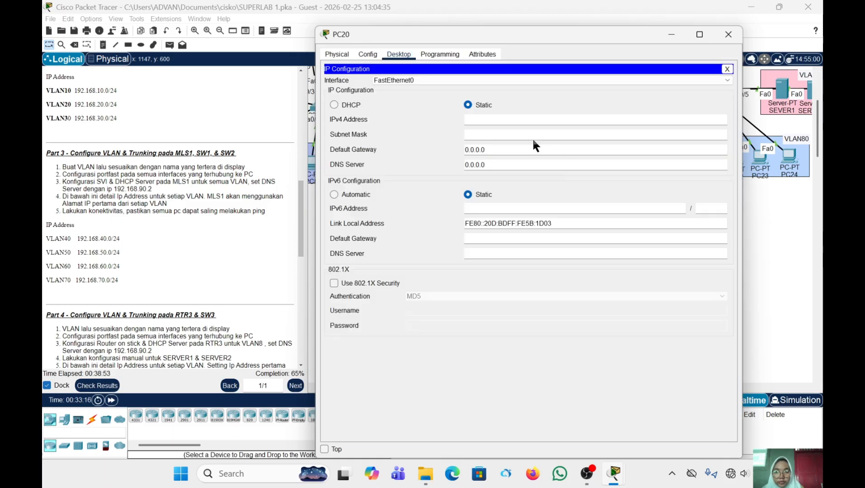
click(334, 106)
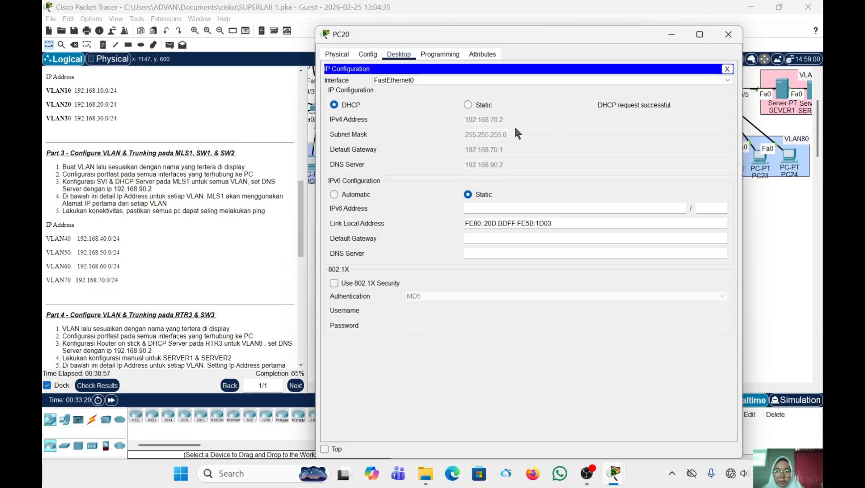
Close PC20's window, scroll the instructions to Part 4, and bring up SW3's CLI
click(733, 34)
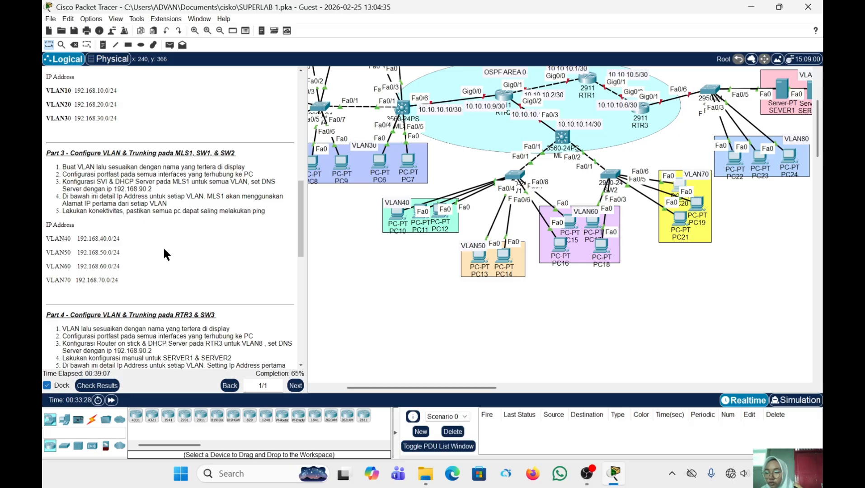
scroll(165, 250, up, 2)
scroll(164, 248, down, 1)
scroll(164, 248, up, 3)
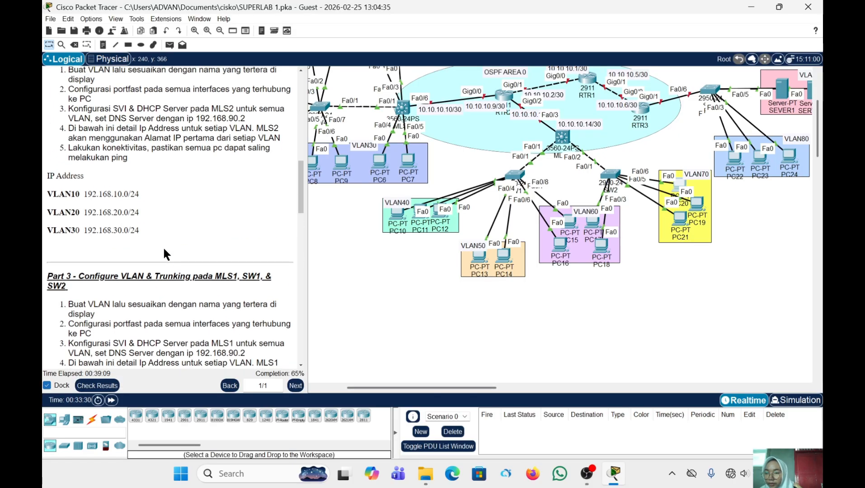
scroll(164, 250, down, 10)
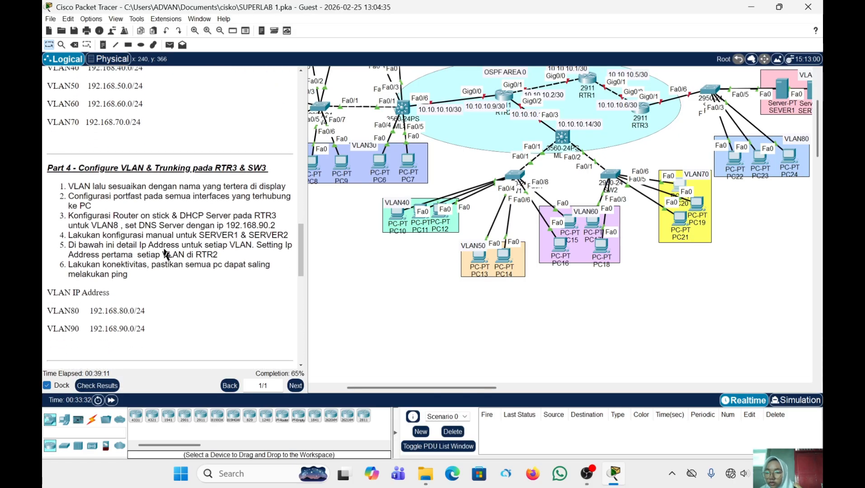
scroll(165, 254, down, 2)
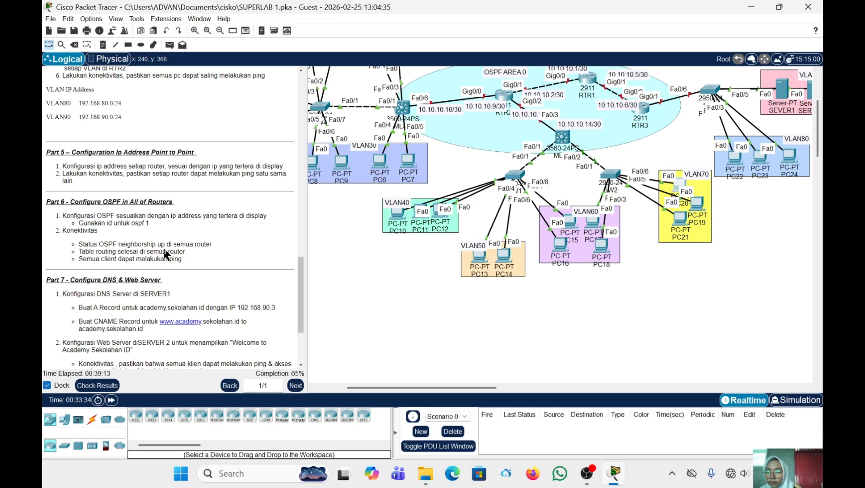
scroll(164, 250, down, 2)
scroll(164, 250, up, 8)
scroll(165, 250, down, 2)
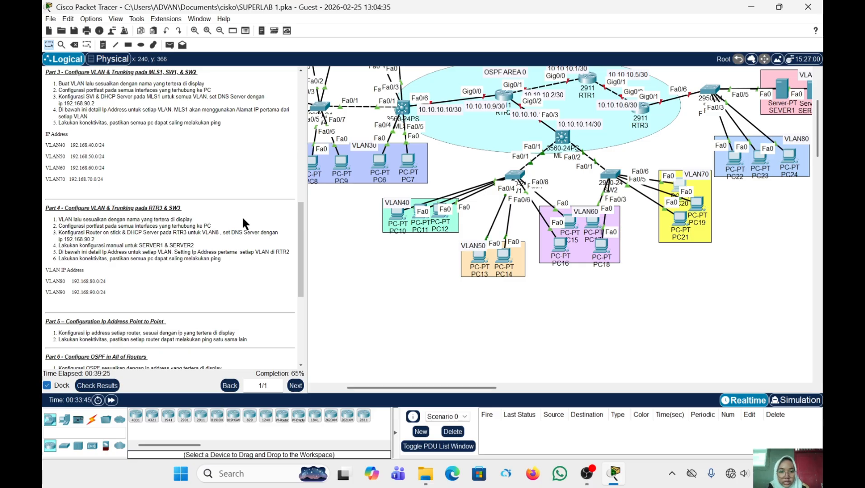
scroll(622, 116, up, 2)
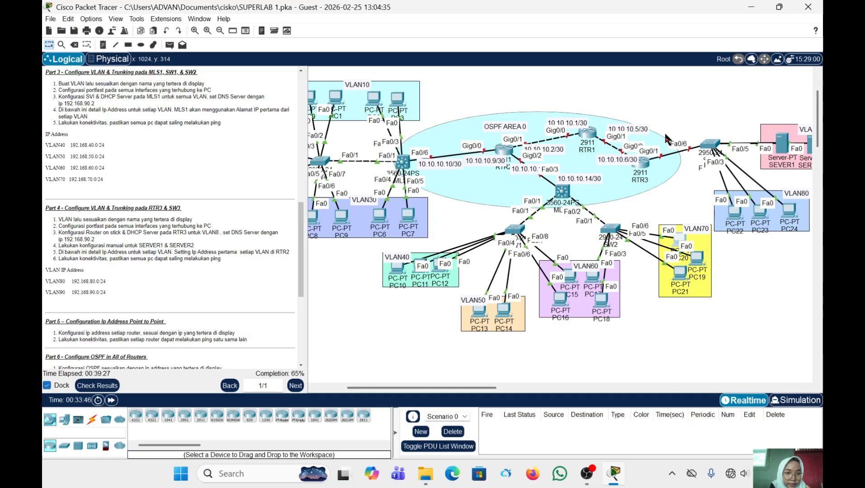
click(710, 146)
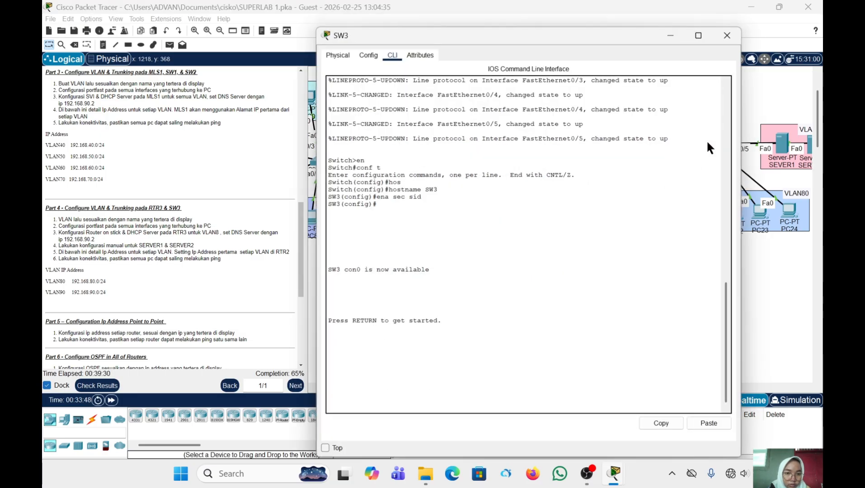
Enter privileged mode on SW3 with the enable secret and go to global config
click(448, 362)
key(Return)
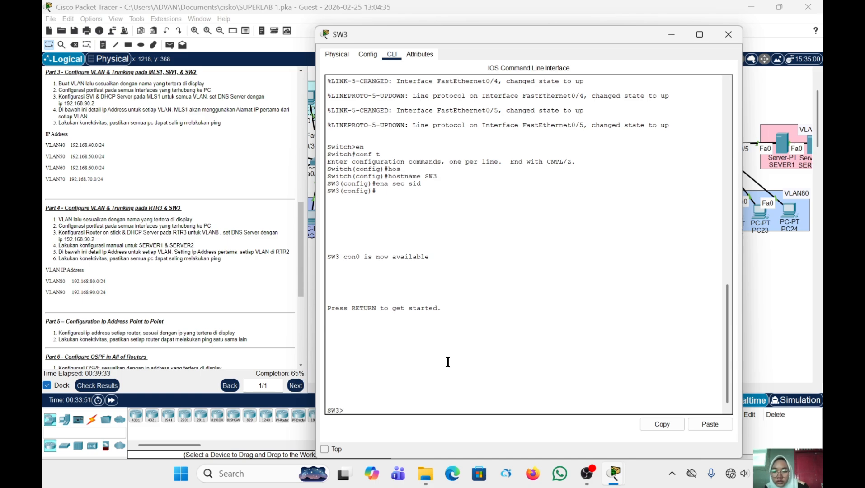
text(en)
key(Return)
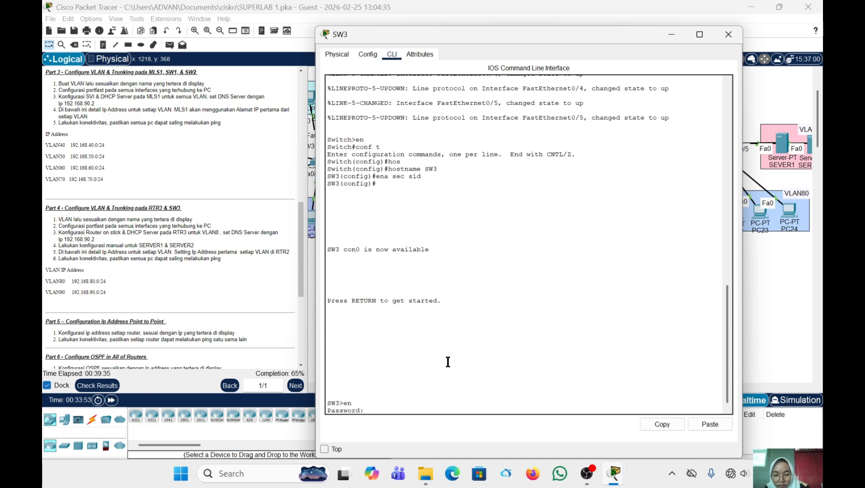
text(sid)
key(Return)
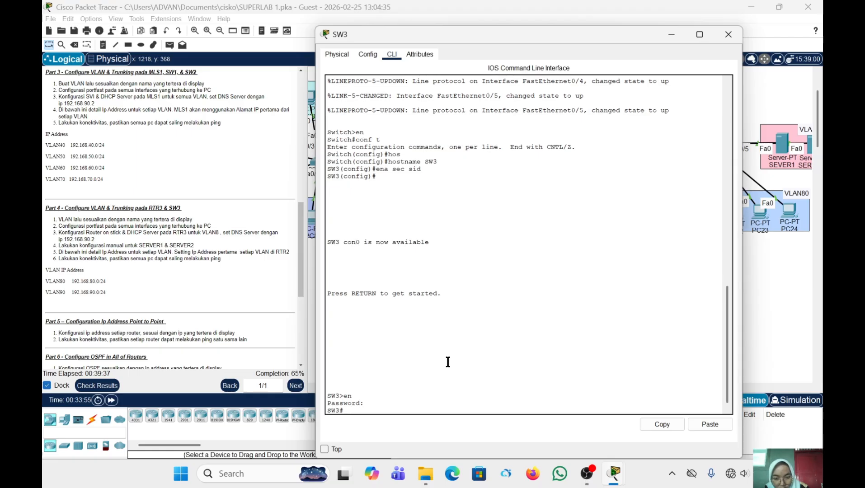
text(conf t)
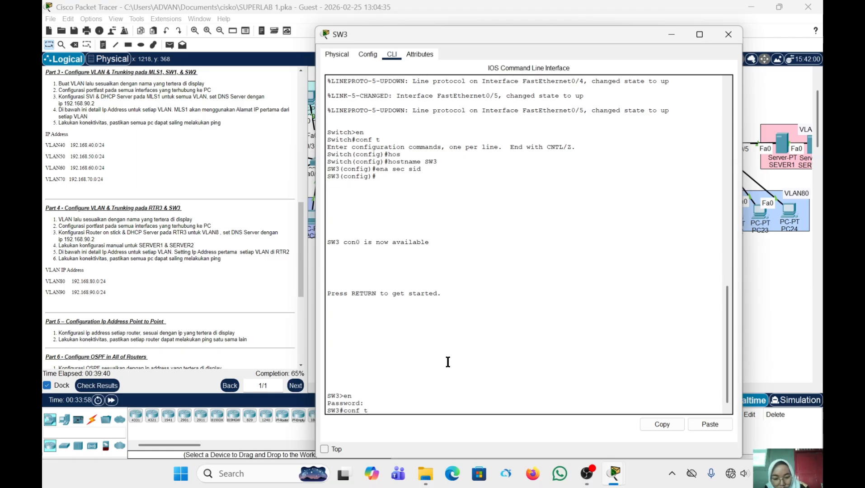
key(Return)
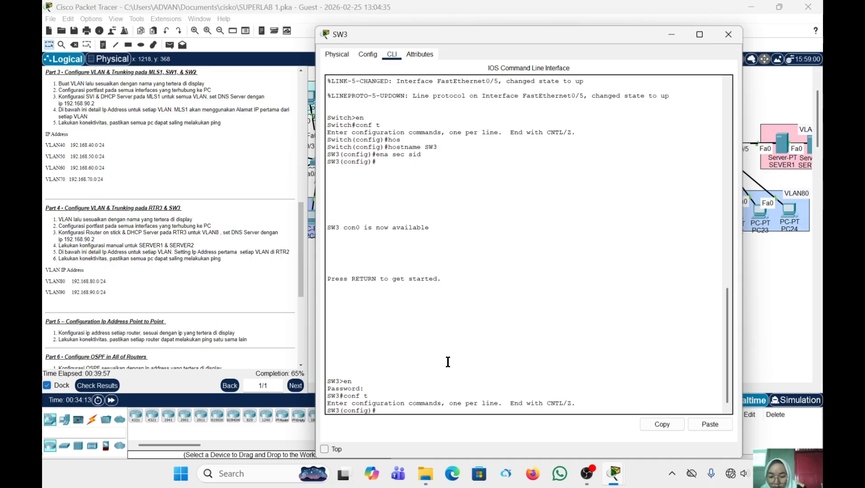
Create VLAN 80 on SW3 and name it VLAN80
text(vla)
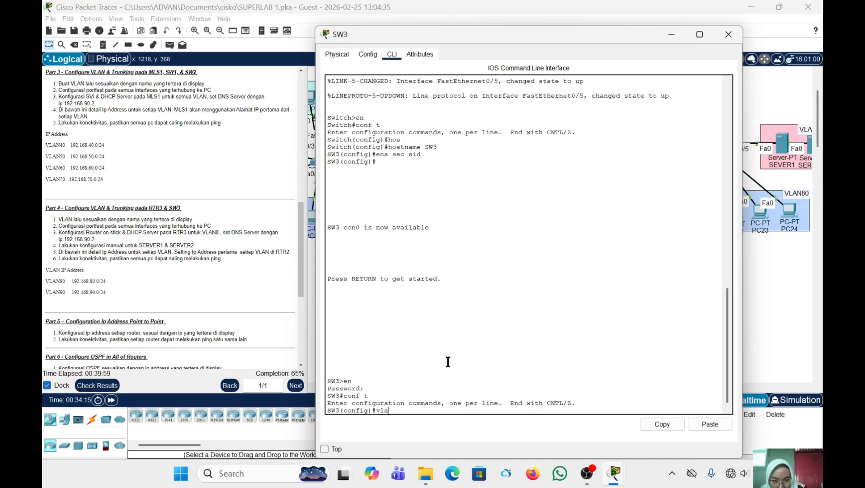
text(n)
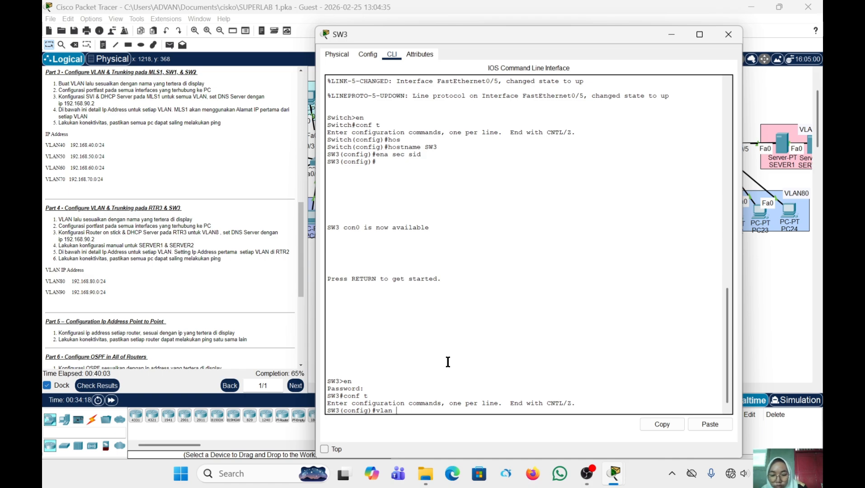
text( 80)
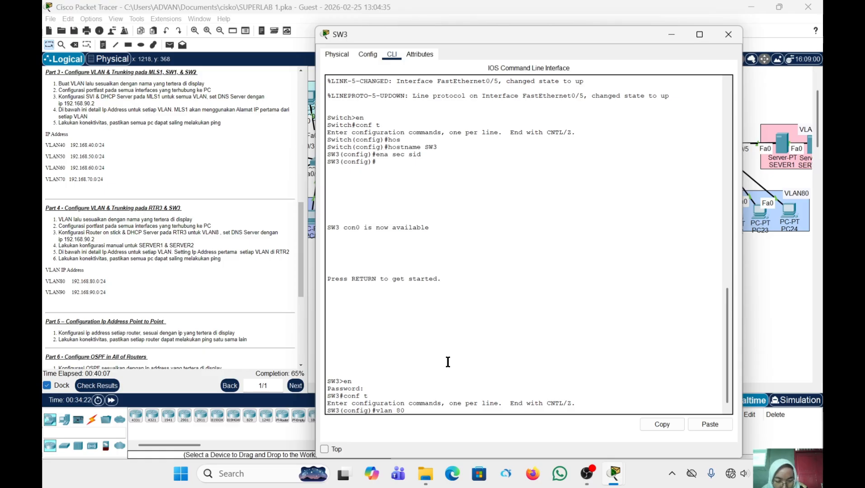
key(Return)
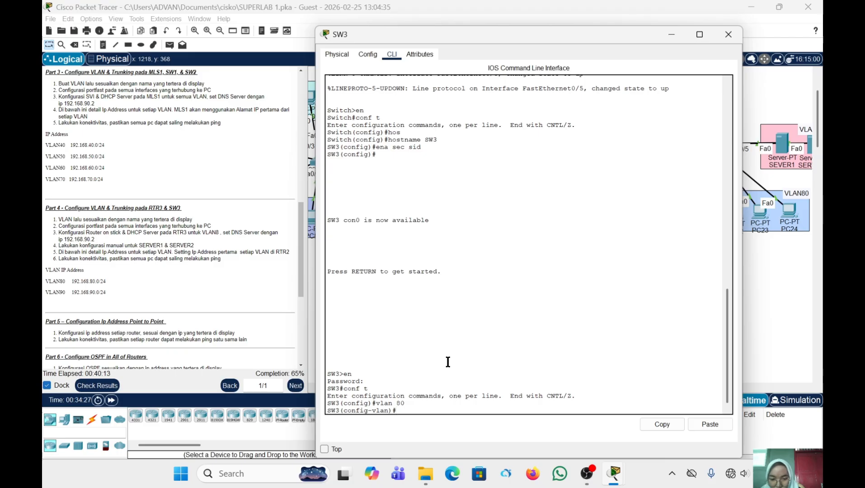
text(name)
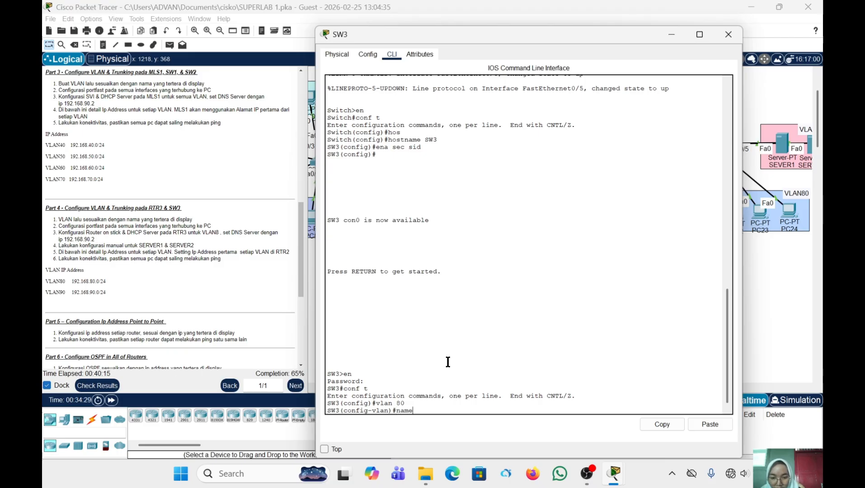
key(Caps_Lock)
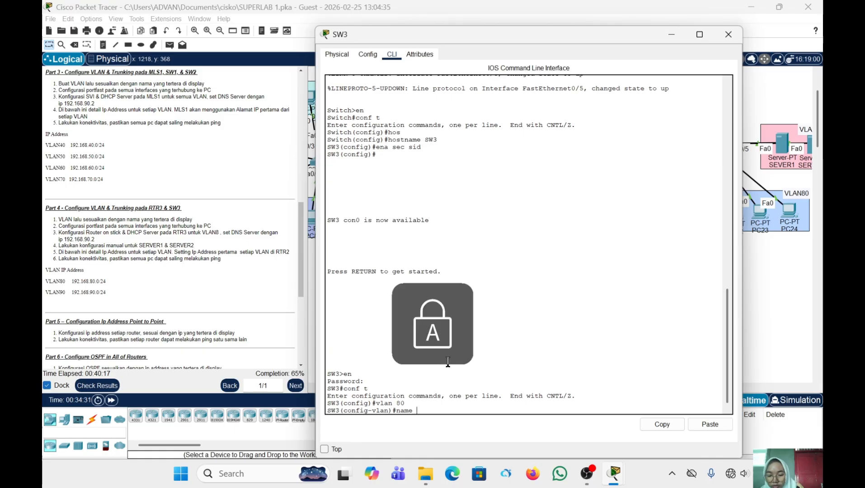
text(VLAN)
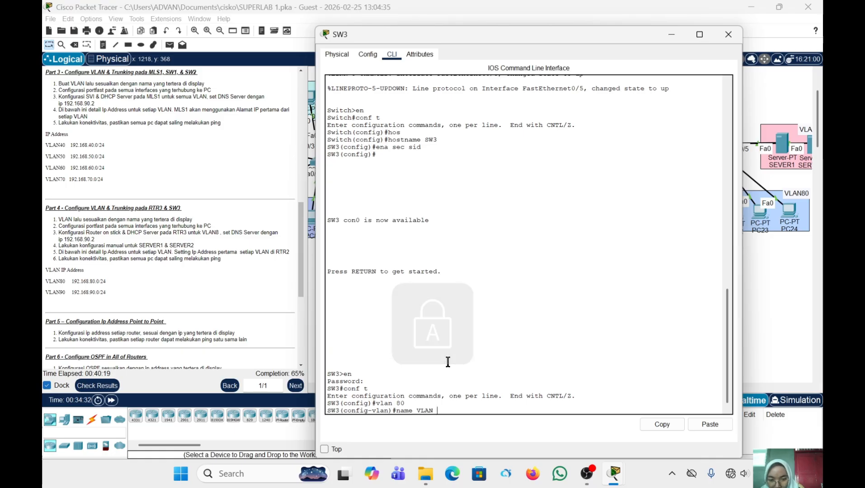
text(80)
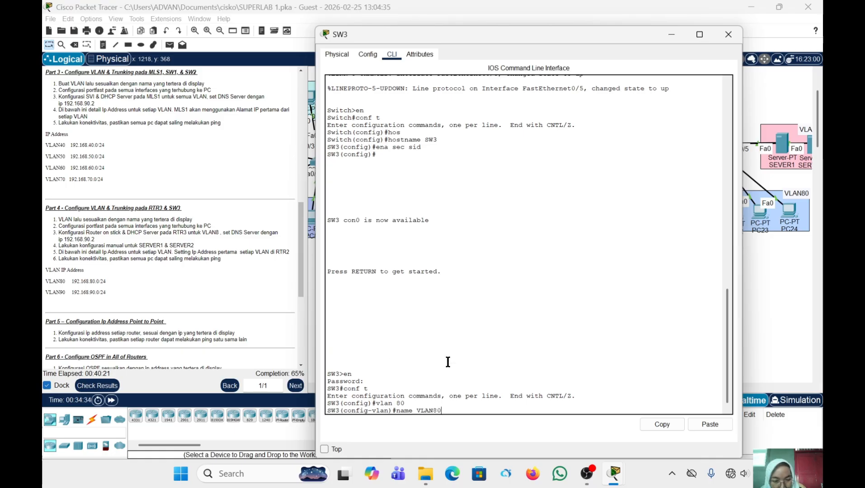
key(Return)
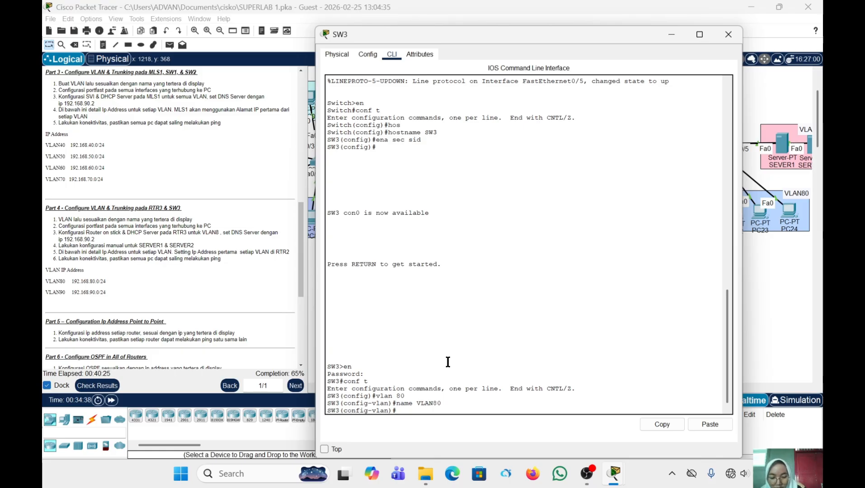
Create VLAN 90 on SW3 and name it VLAN90
key(Up)
key(Down)
text(vlan )
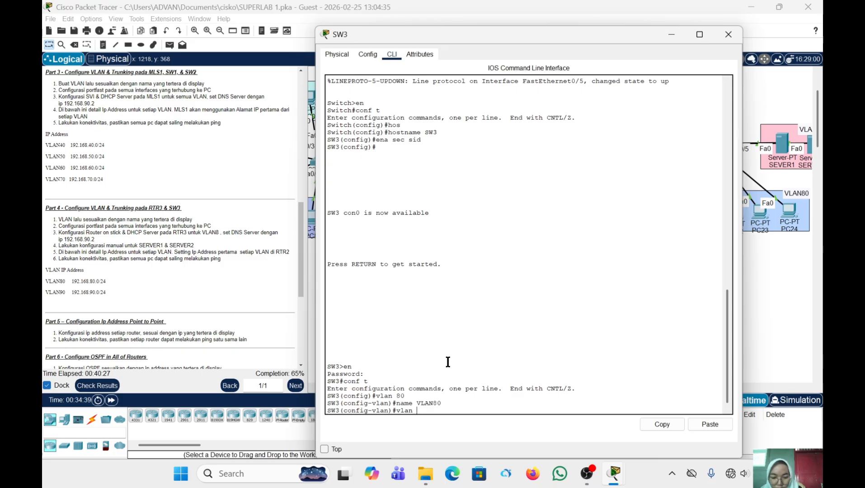
text(90)
key(Return)
key(Up)
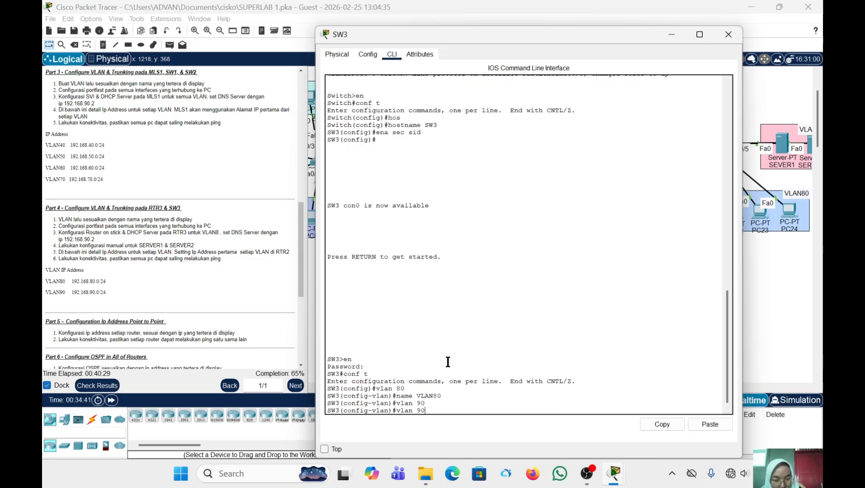
key(Up)
key(Up)
key(Up)
key(BackSpace)
key(BackSpace)
text(90)
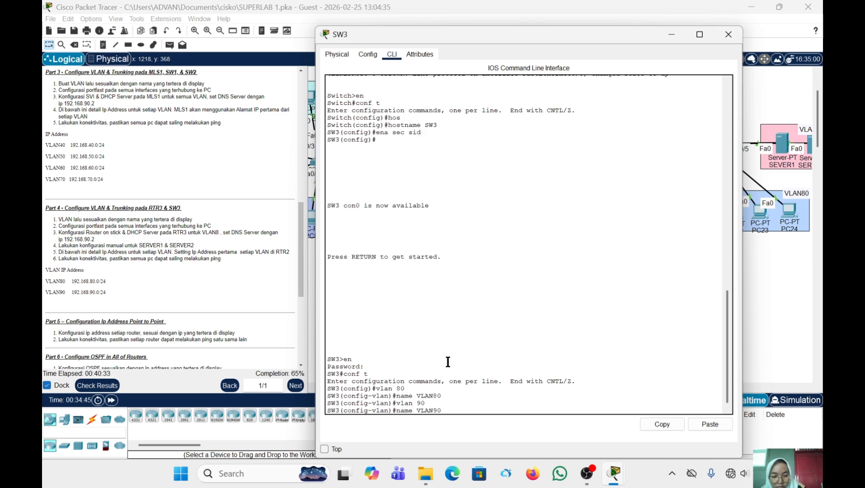
text(0)
key(BackSpace)
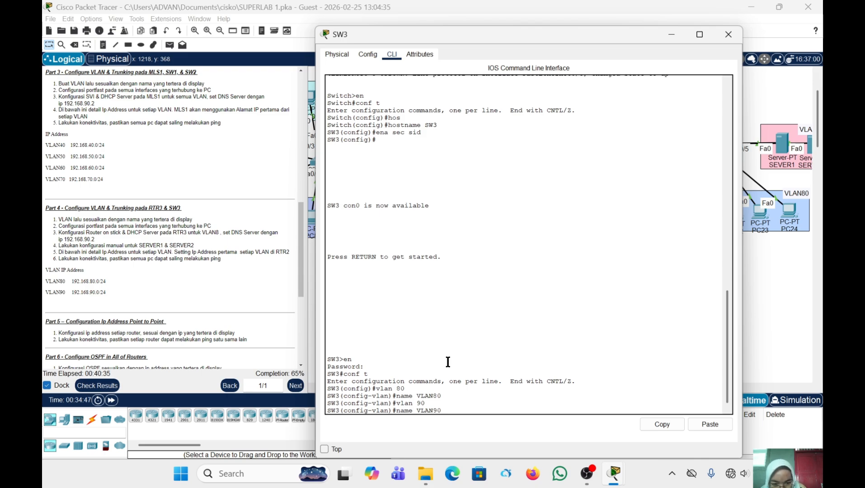
key(Return)
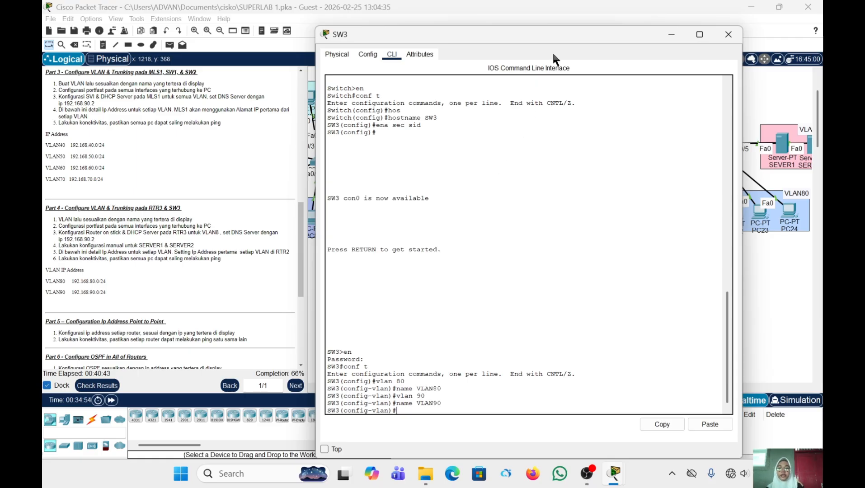
Make SW3 ports Fa0/1-3 portfast access ports in VLAN 80
drag(552, 34, 413, 24)
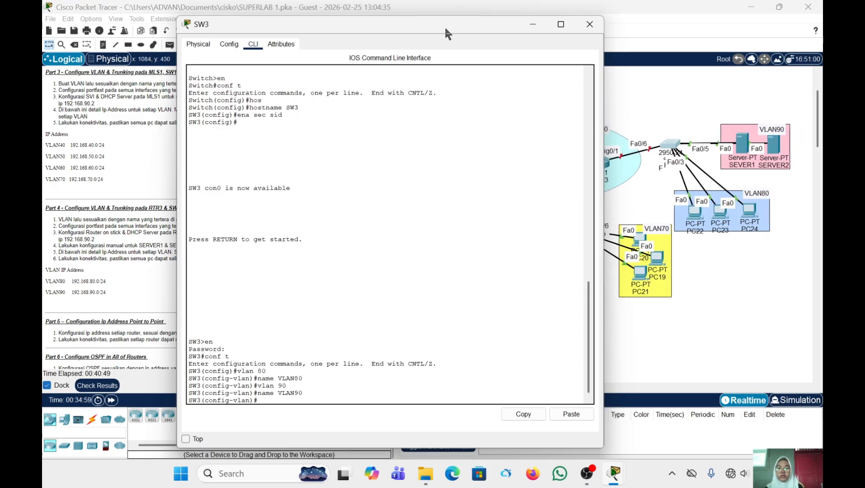
drag(444, 25, 622, 11)
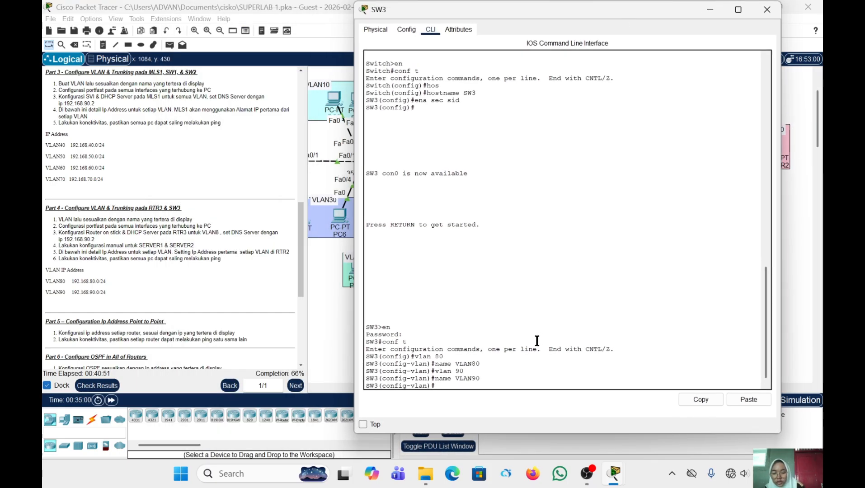
text(INT )
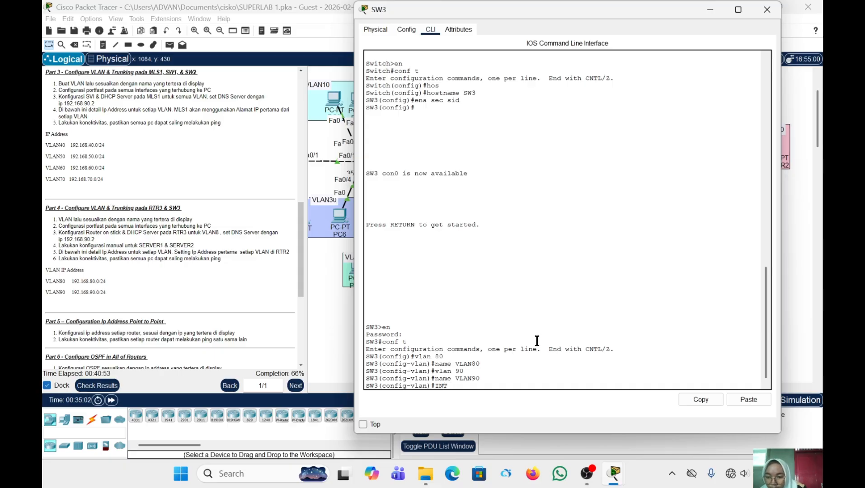
text(RANGE)
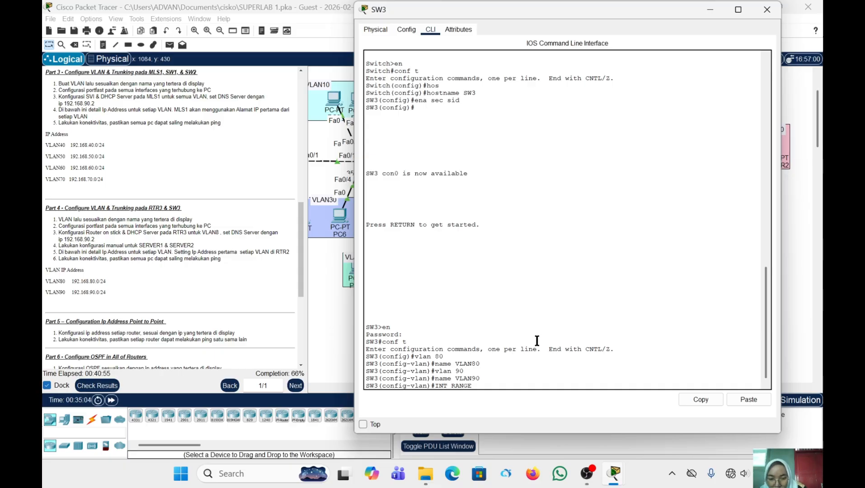
key(BackSpace)
key(BackSpace)
key(BackSpace)
key(BackSpace)
key(BackSpace)
key(BackSpace)
key(BackSpace)
key(BackSpace)
key(BackSpace)
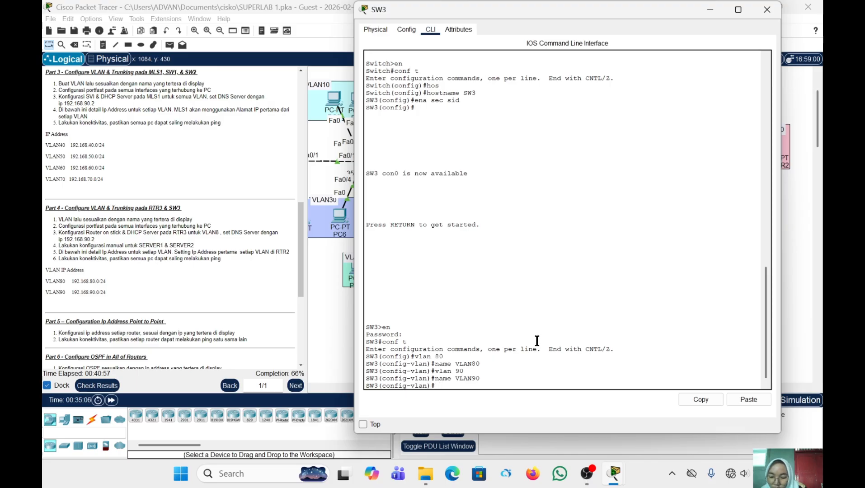
key(Caps_Lock)
text(int )
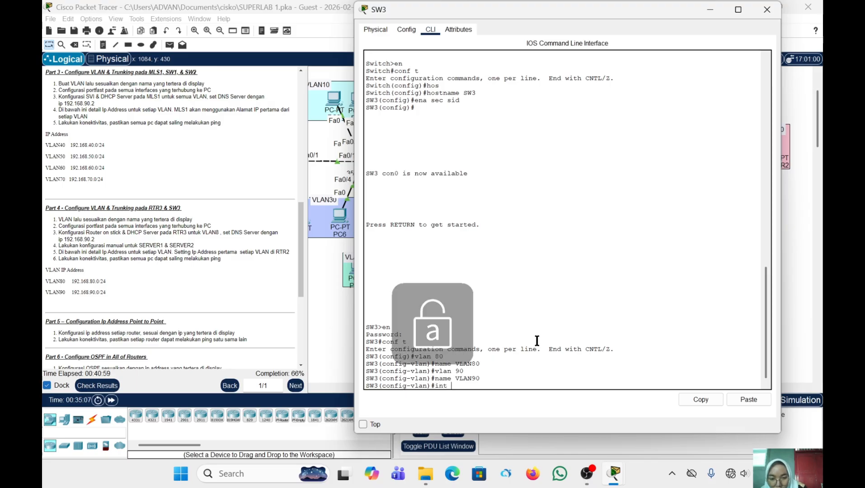
text(range)
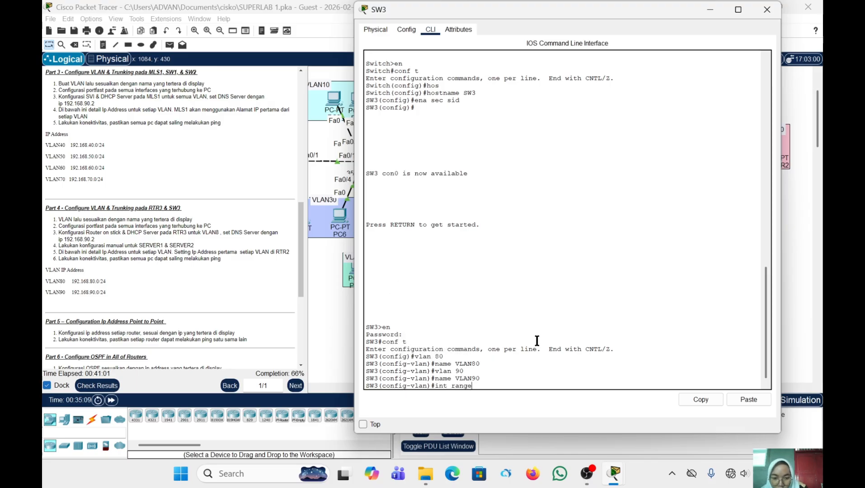
text( fa0)
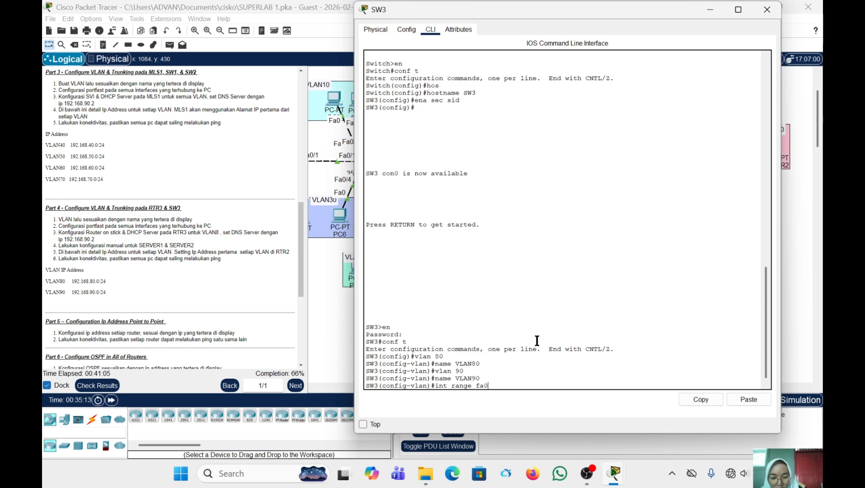
text(/)
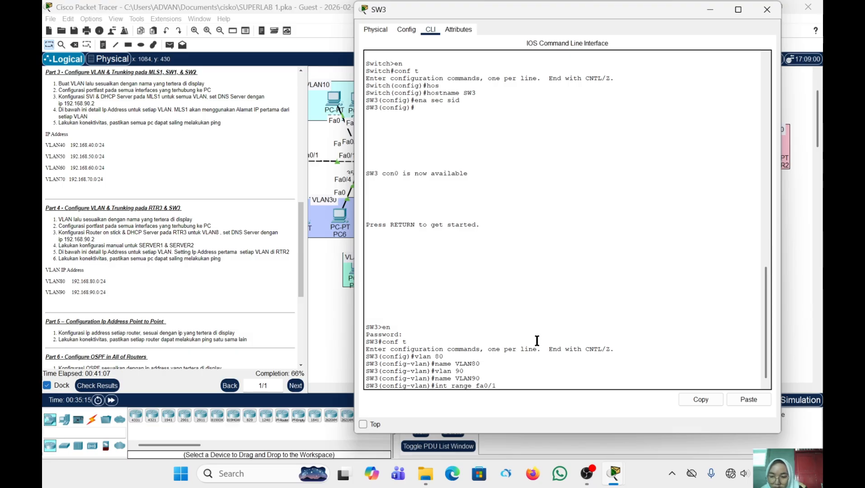
text(1-3)
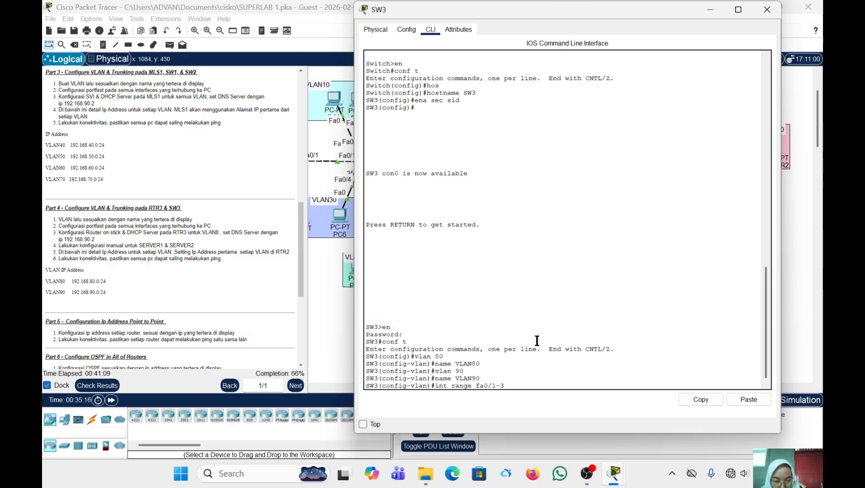
key(Return)
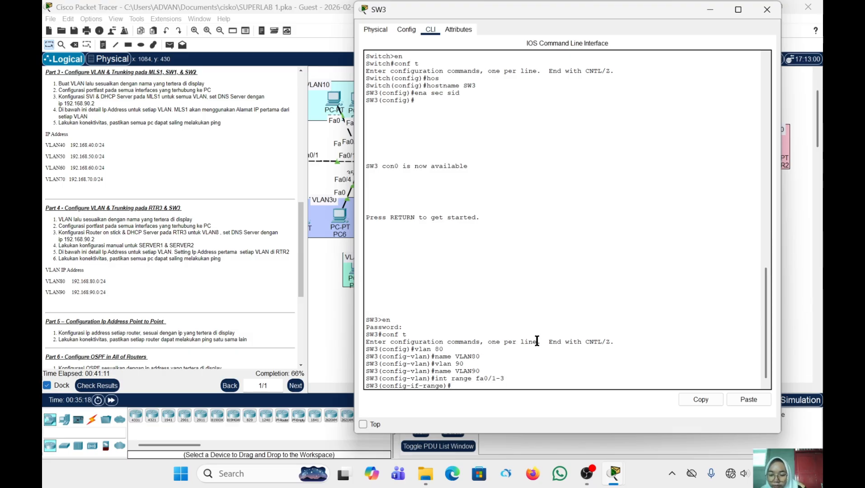
text(sw m a)
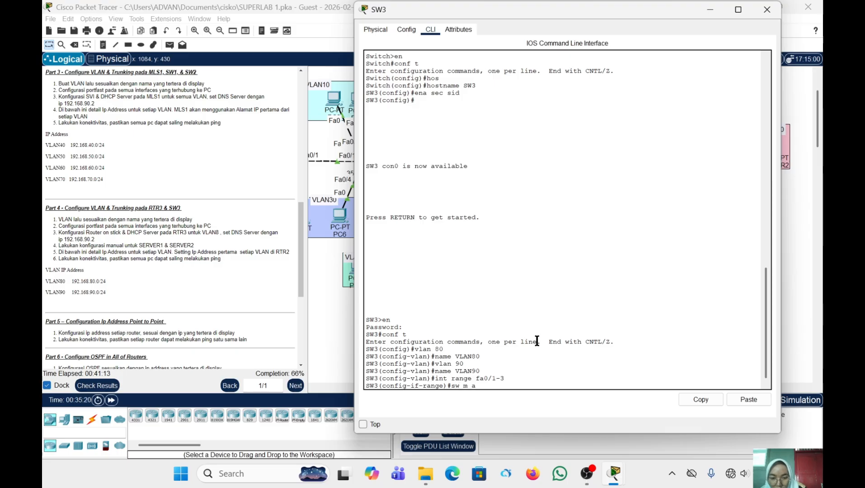
key(Return)
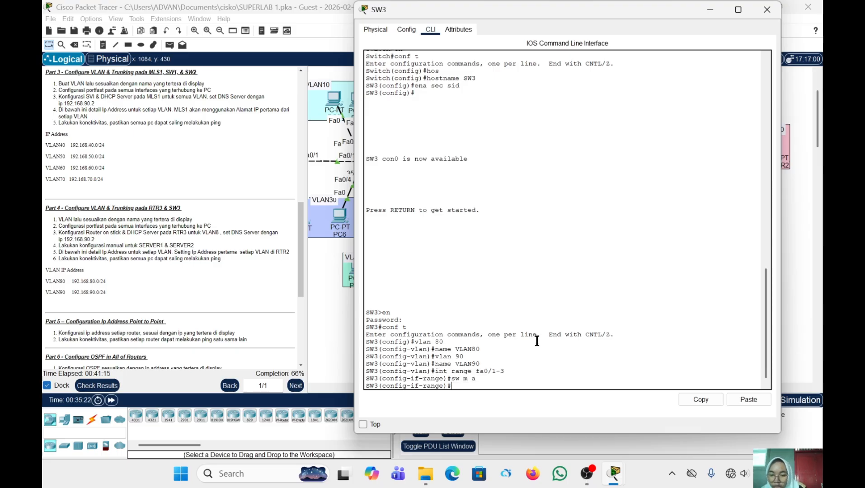
text(s2w\)
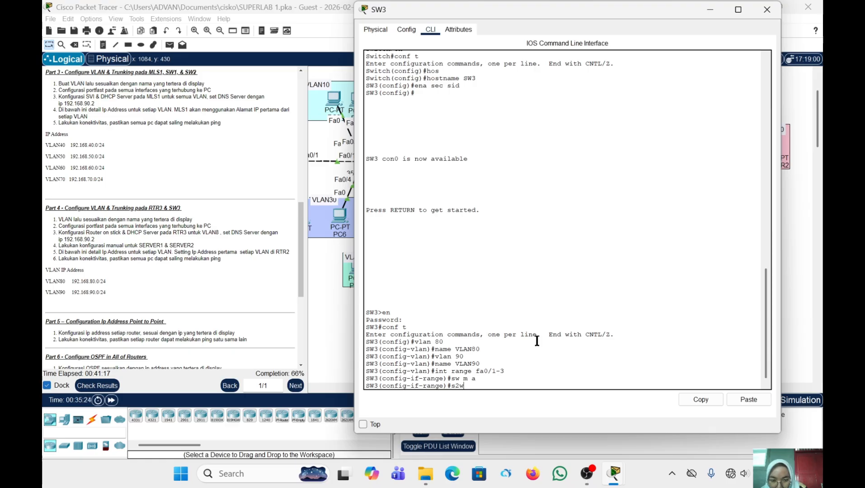
key(BackSpace)
key(BackSpace)
key(BackSpace)
text(w )
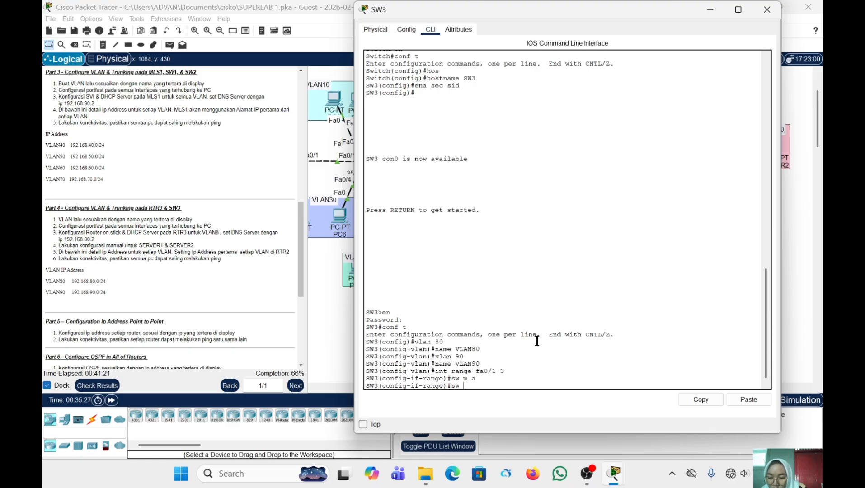
text(a v)
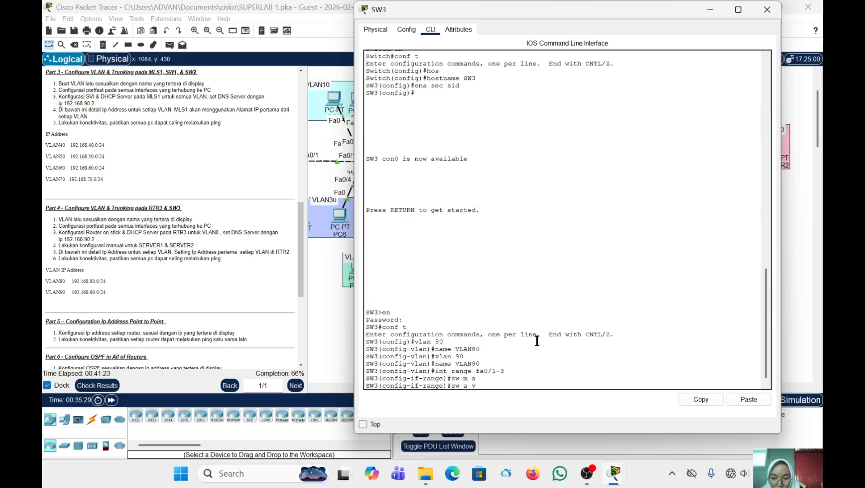
text(l)
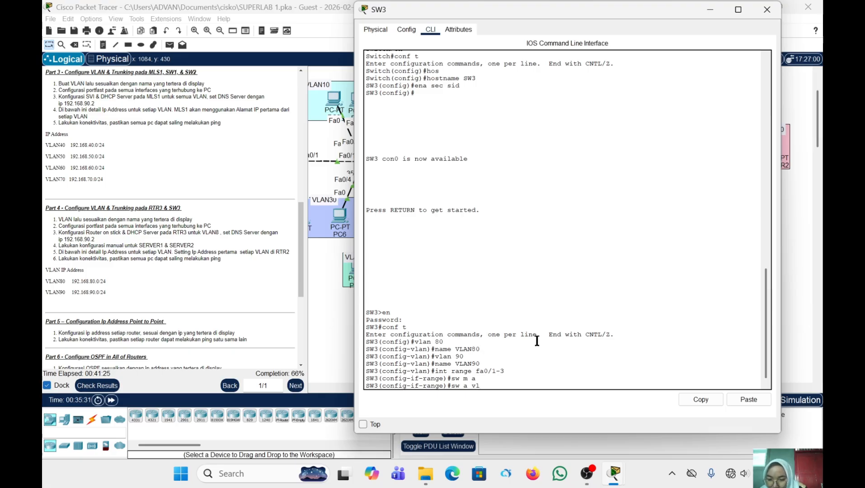
text( 80)
key(Return)
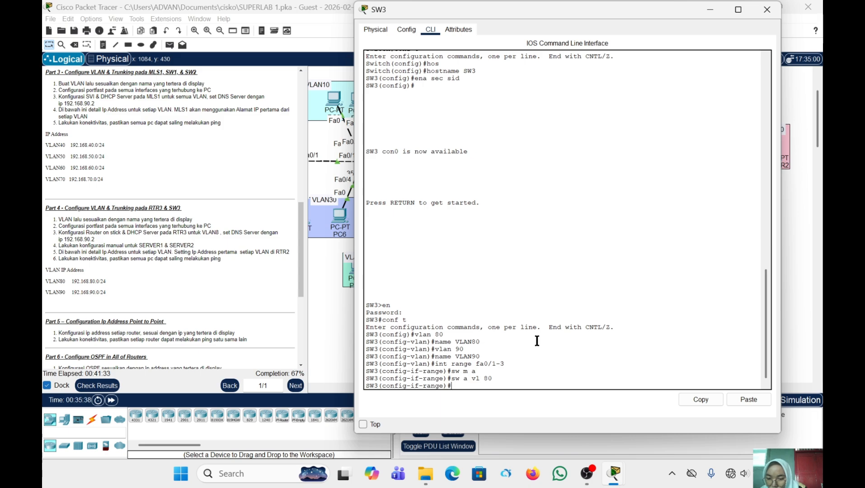
text(spa po)
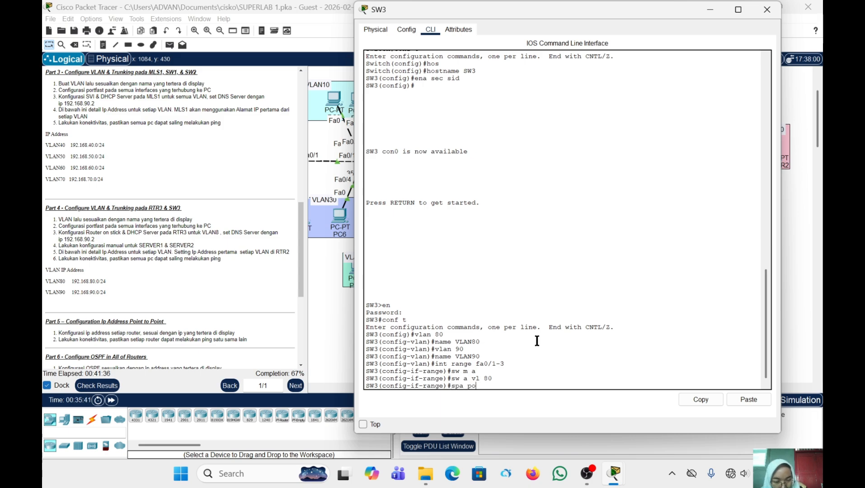
key(Return)
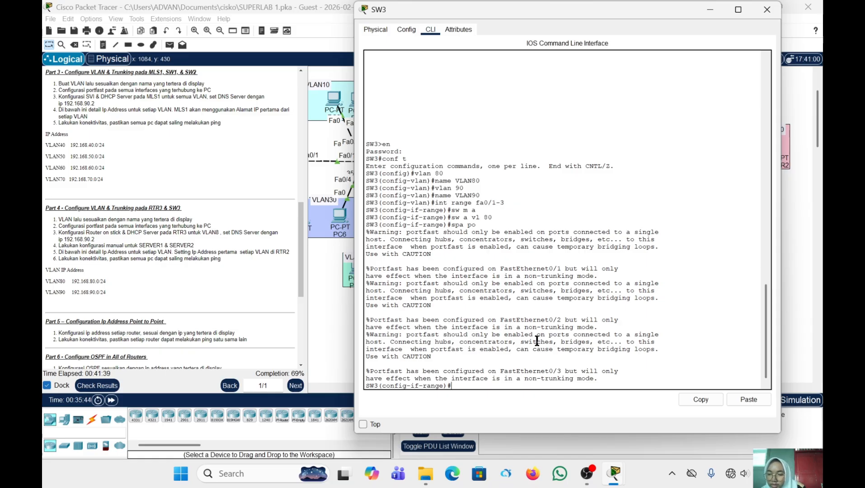
text(ex)
key(Return)
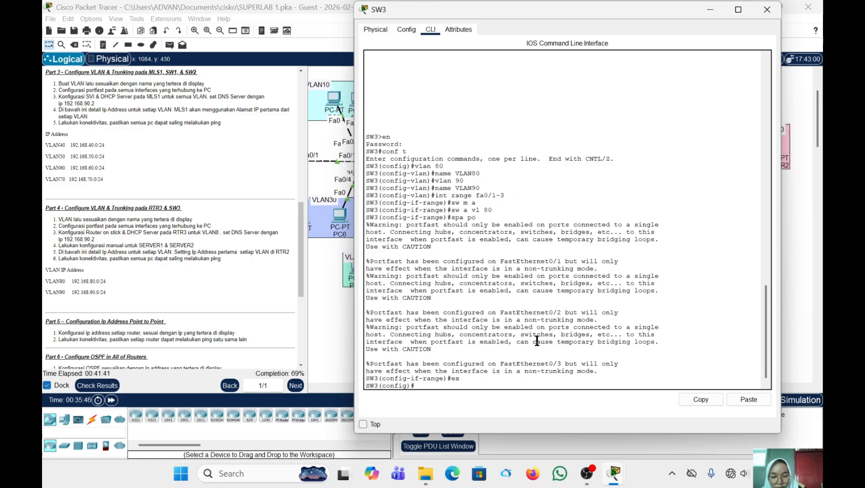
Make ports Fa0/4-5 portfast access ports in VLAN 90 and return to global config
text(int )
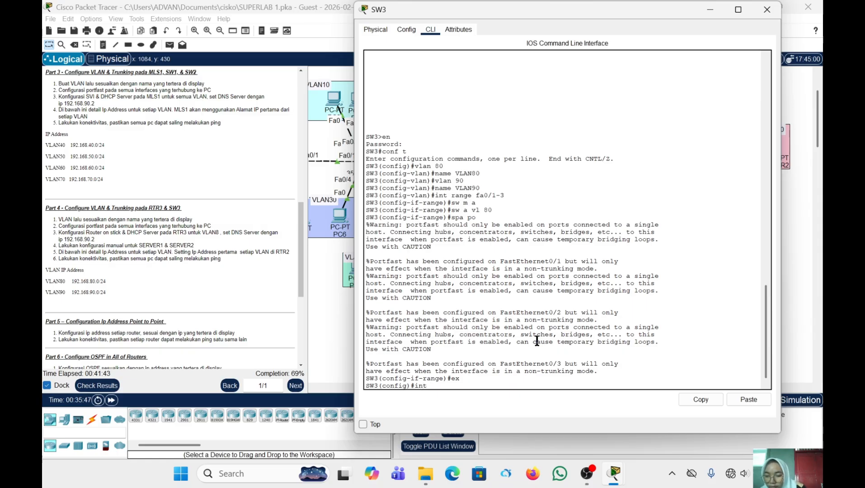
text(range)
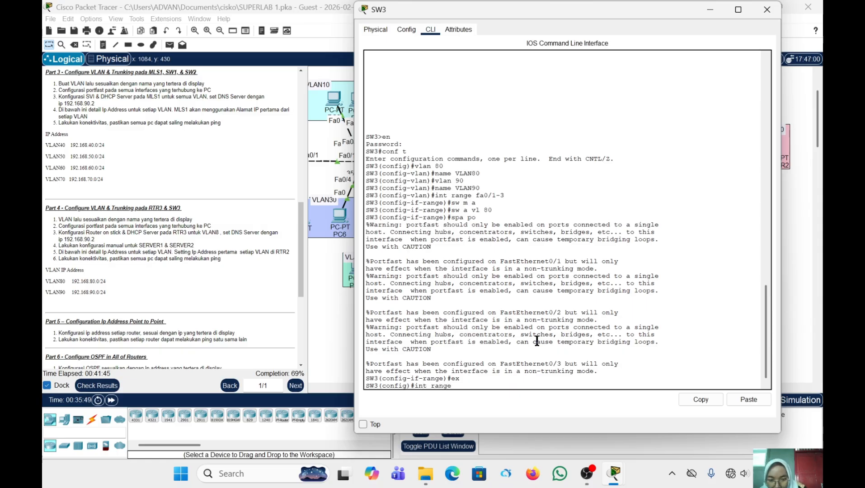
text( f)
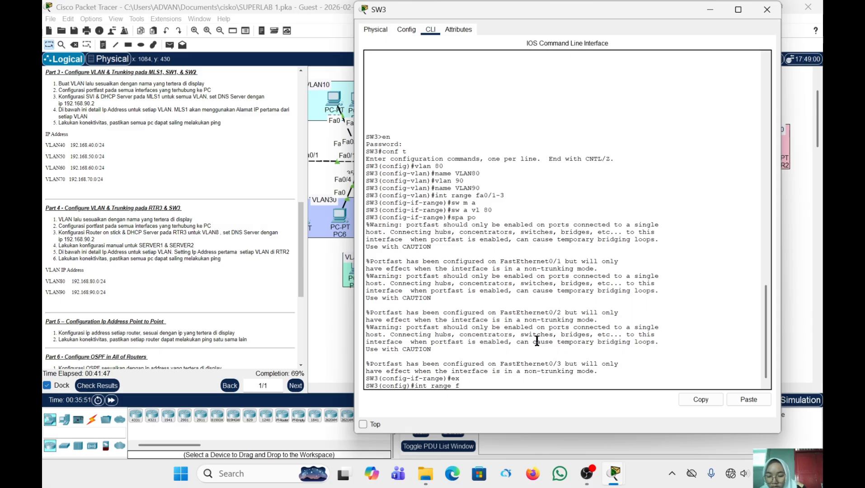
text(a0/4)
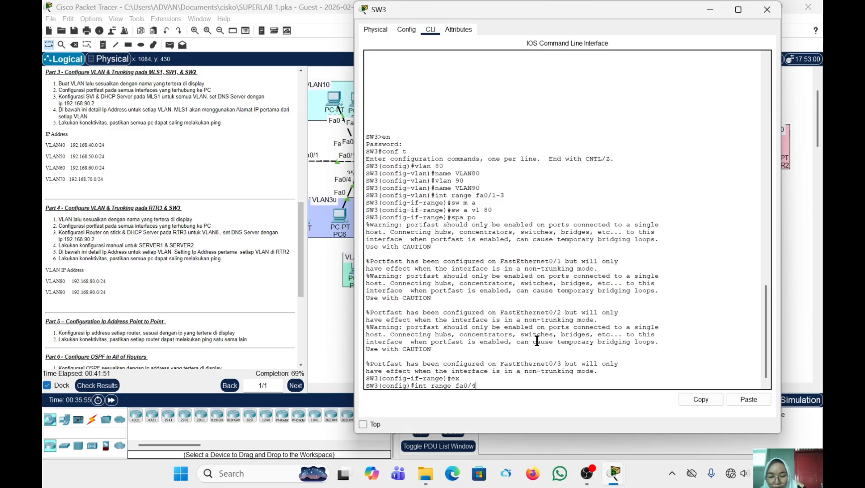
text(-5)
key(Return)
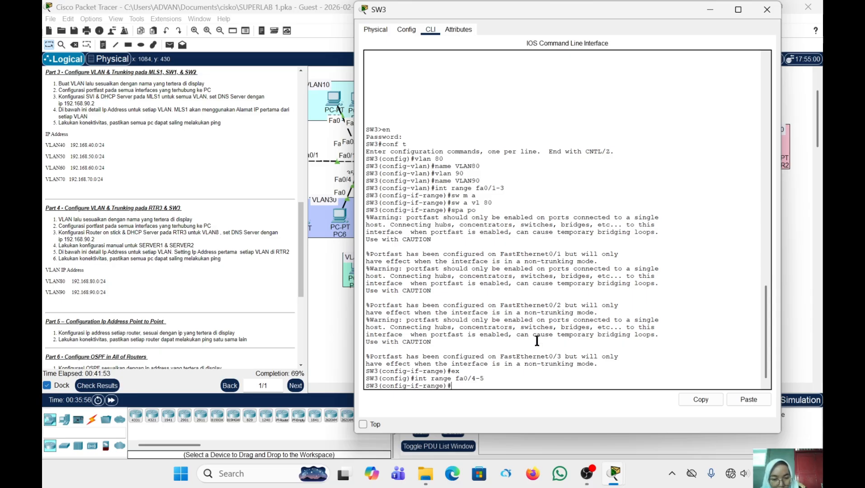
text(sw m)
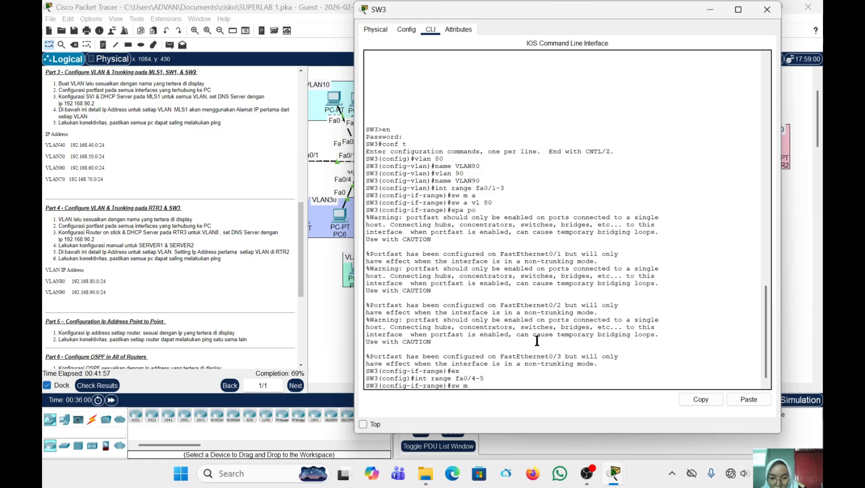
text(a)
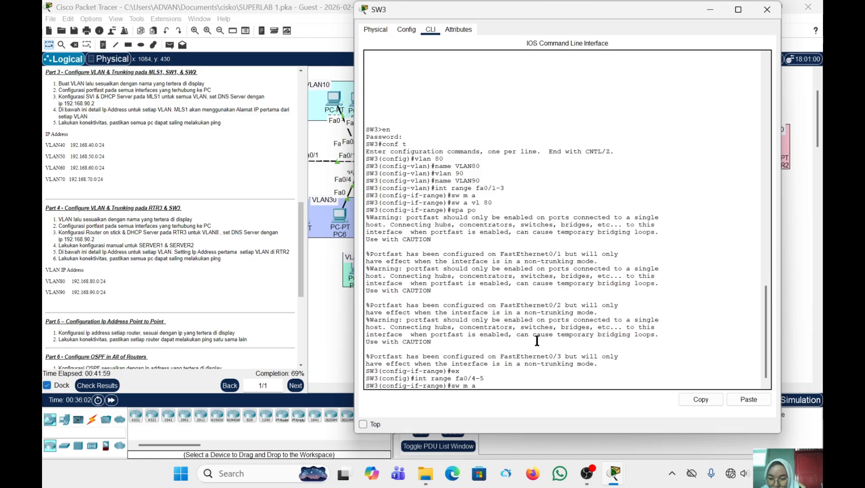
key(Return)
text(sw )
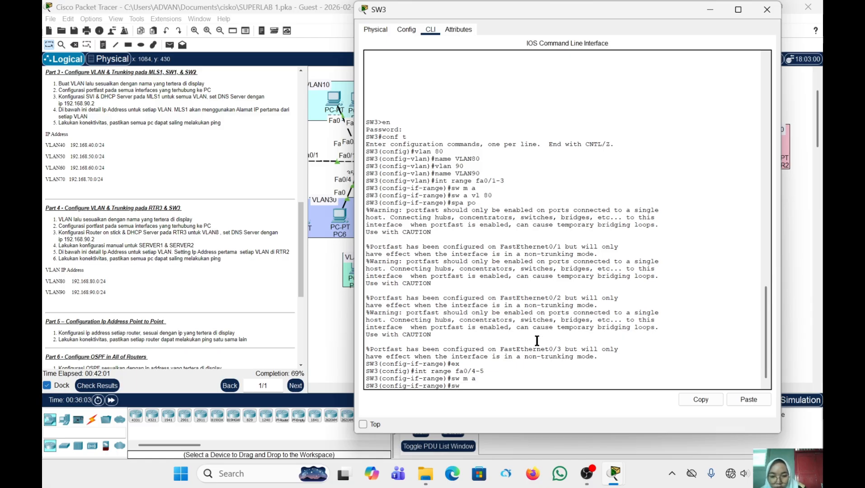
text(a vl)
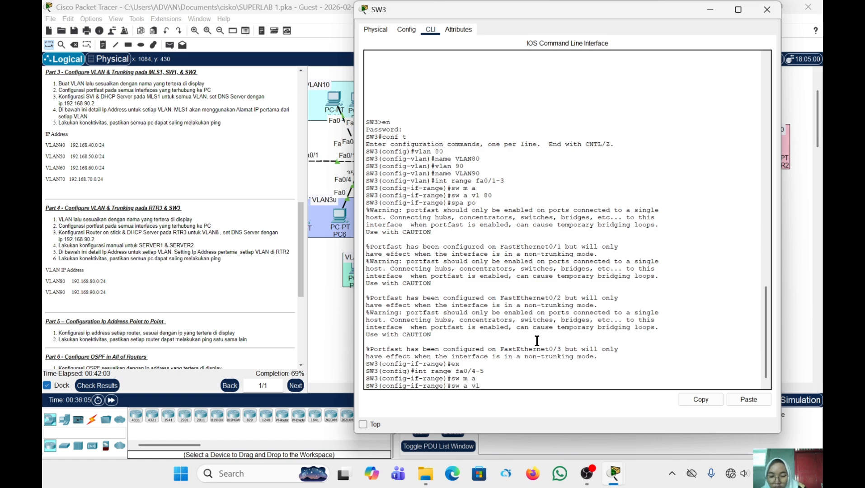
text( 90)
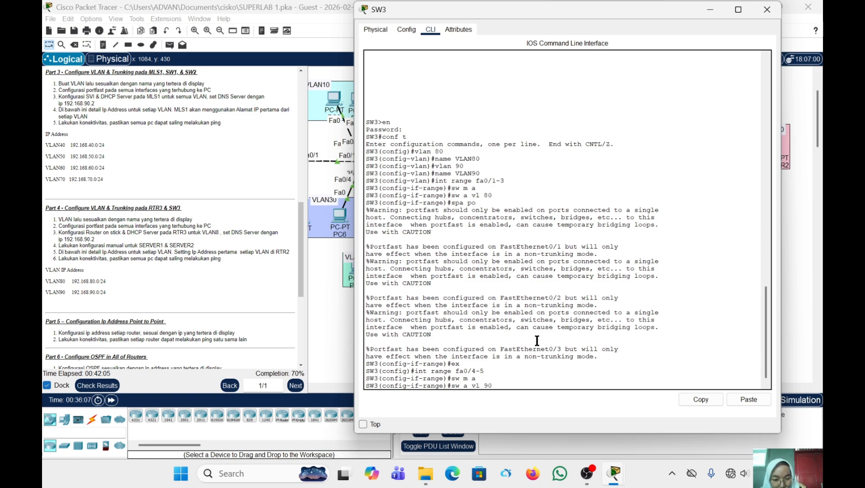
key(Return)
text(spa po)
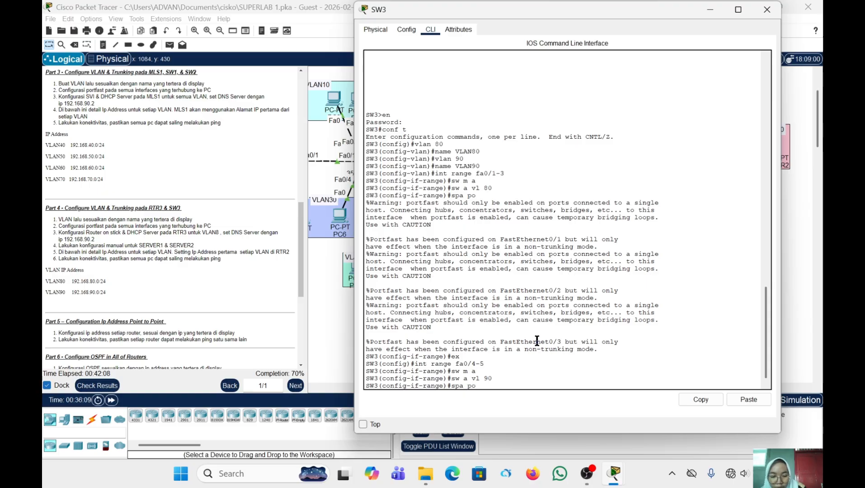
key(Return)
text(ex)
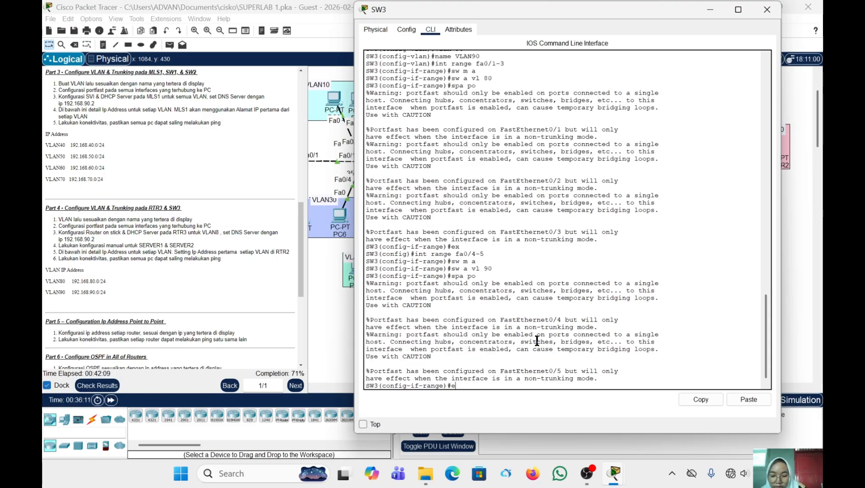
key(Return)
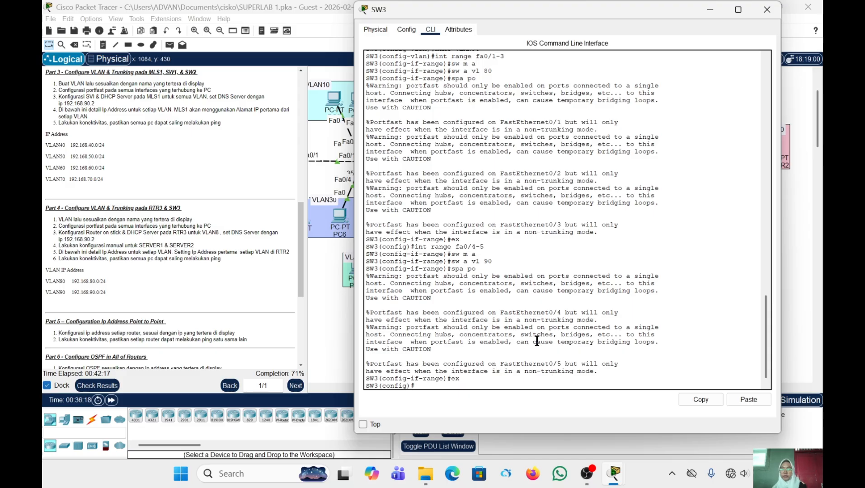
Set SW3 interface Fa0/6 to trunk mode
text(fa0/)
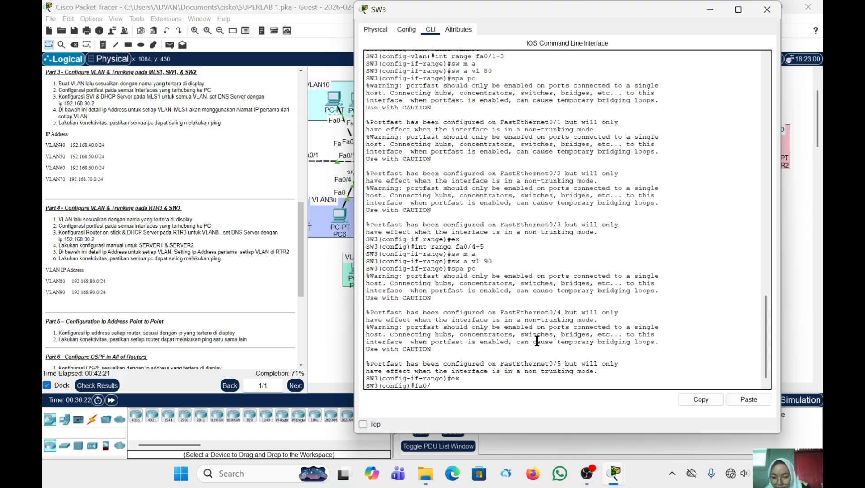
text(6)
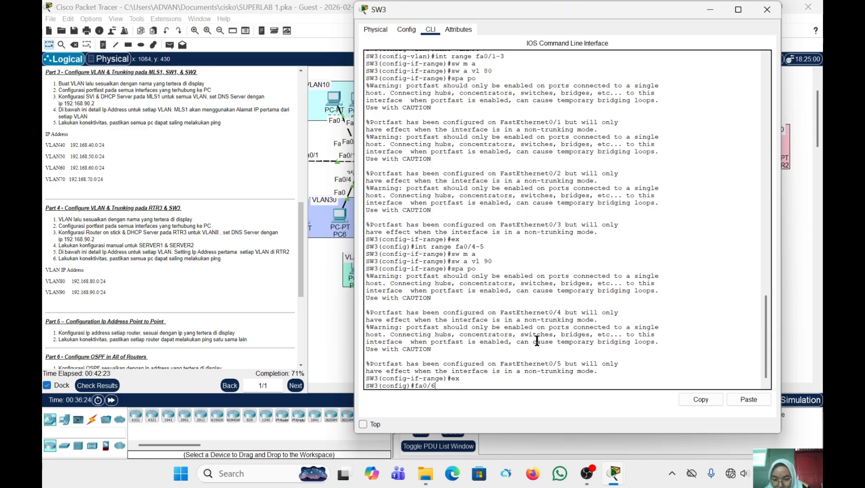
key(Return)
text(sw)
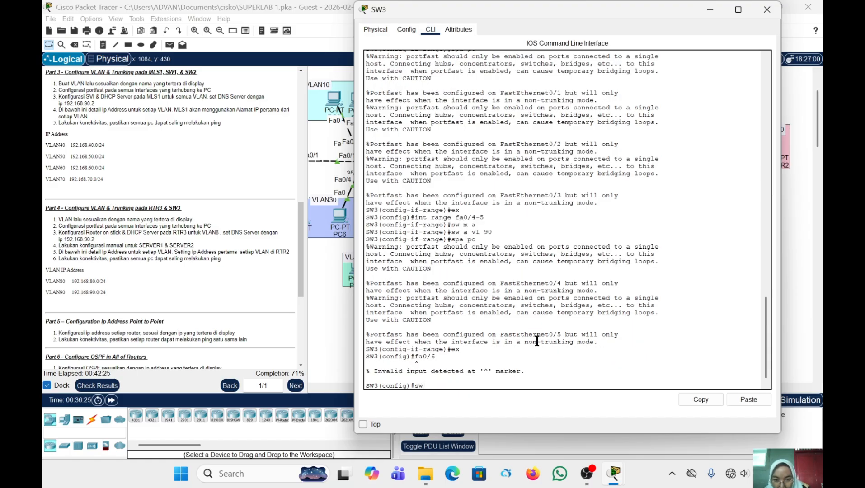
key(Up)
key(Up)
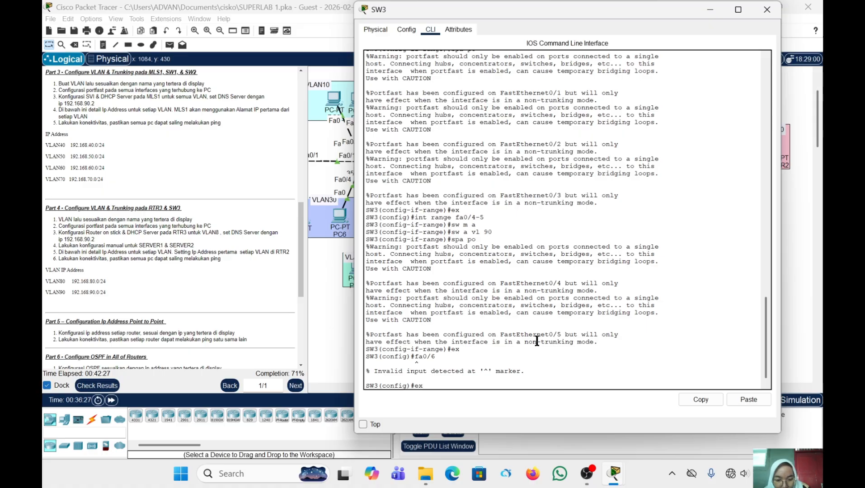
key(Down)
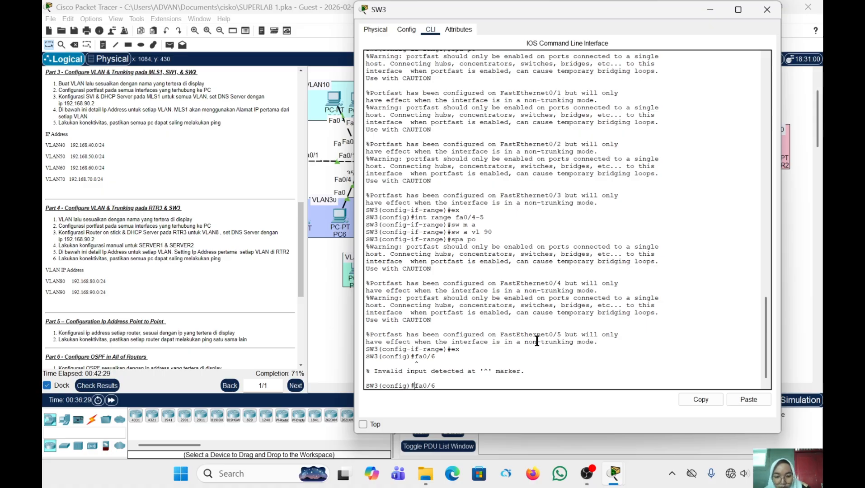
text(int)
key(Return)
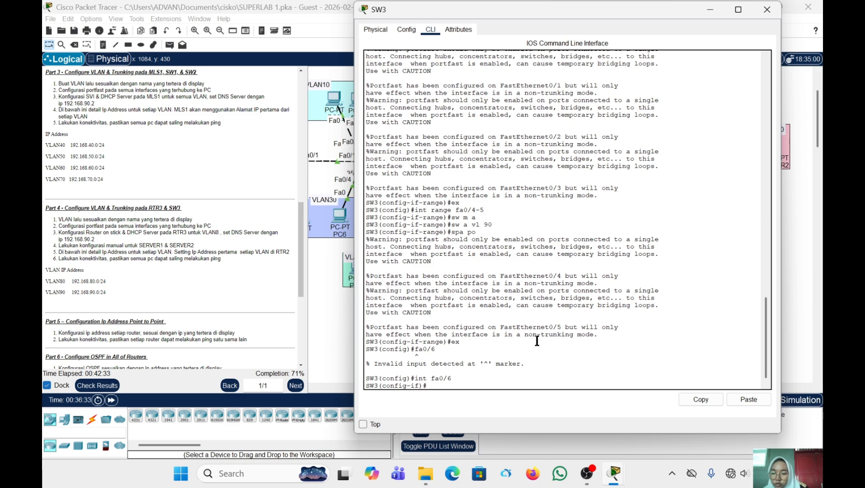
text(sw )
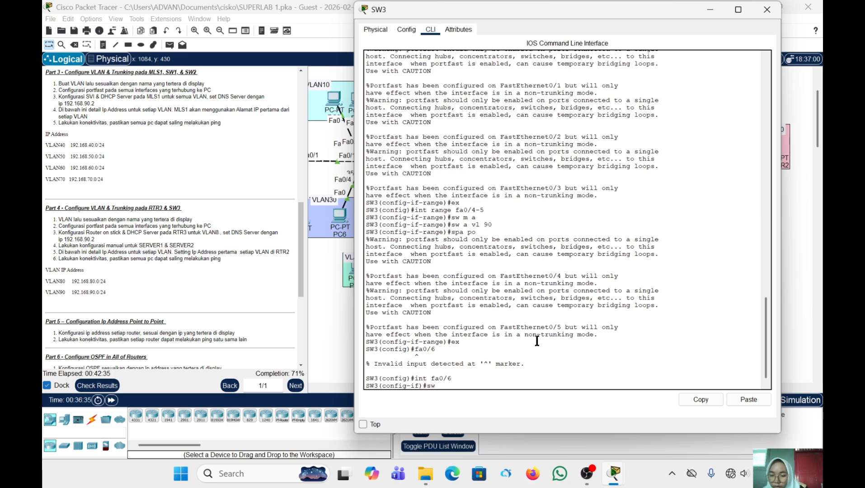
text(m t)
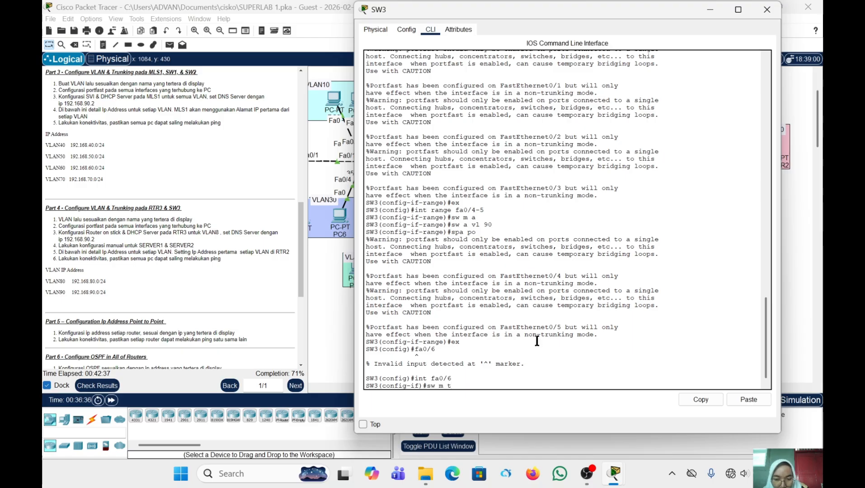
key(Return)
Allow VLANs 80-90 on the Fa0/6 trunk with sw tr all vl 80-90
text(sw)
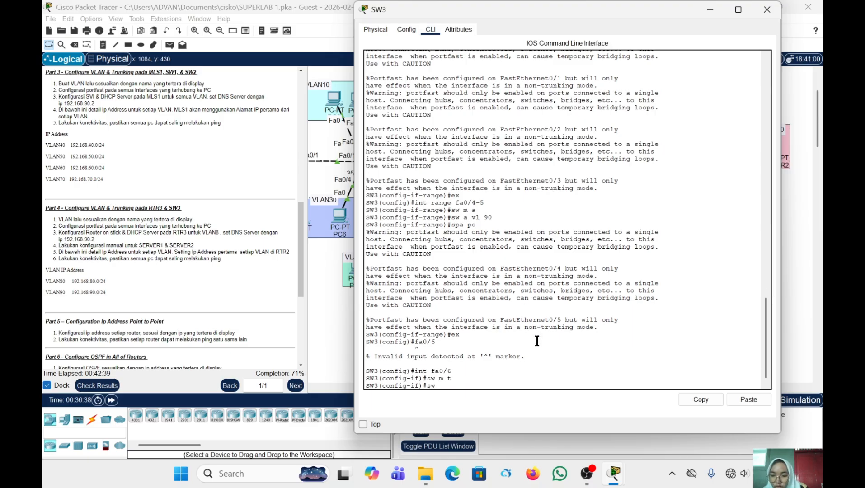
text( tr)
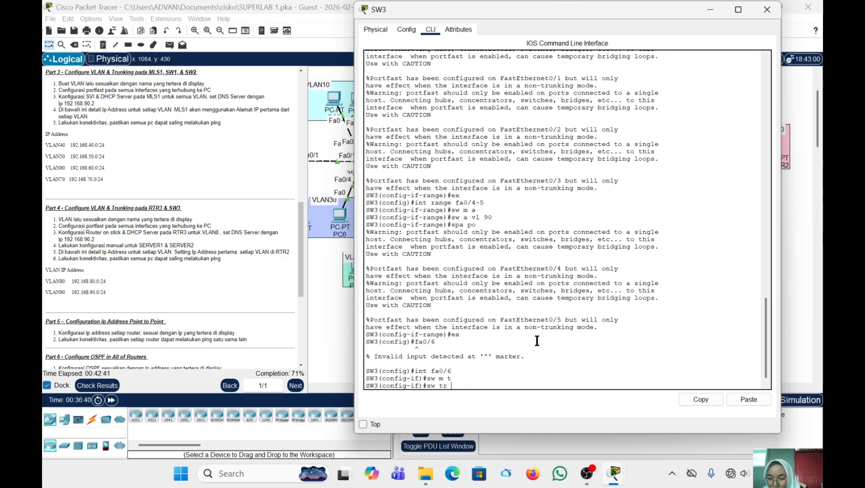
text( all)
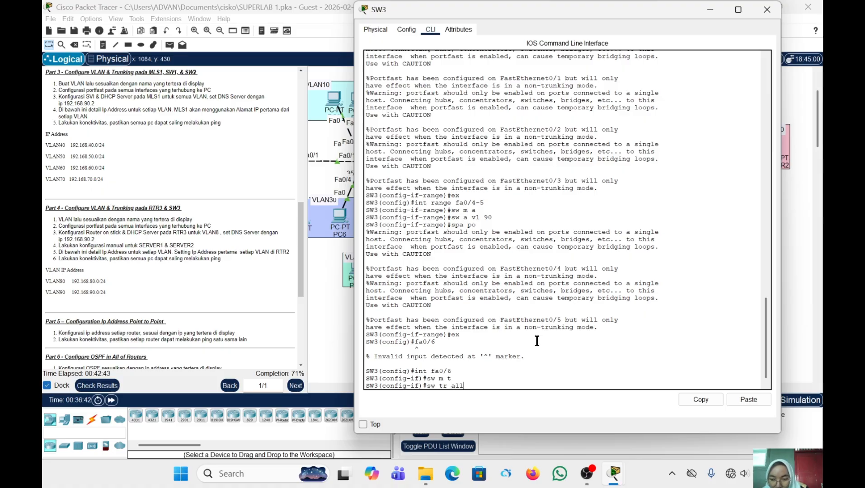
text( 80-)
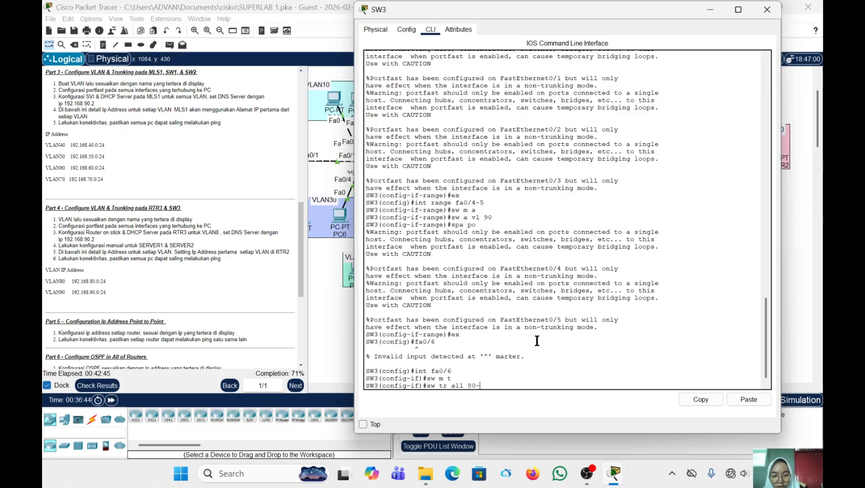
text(90)
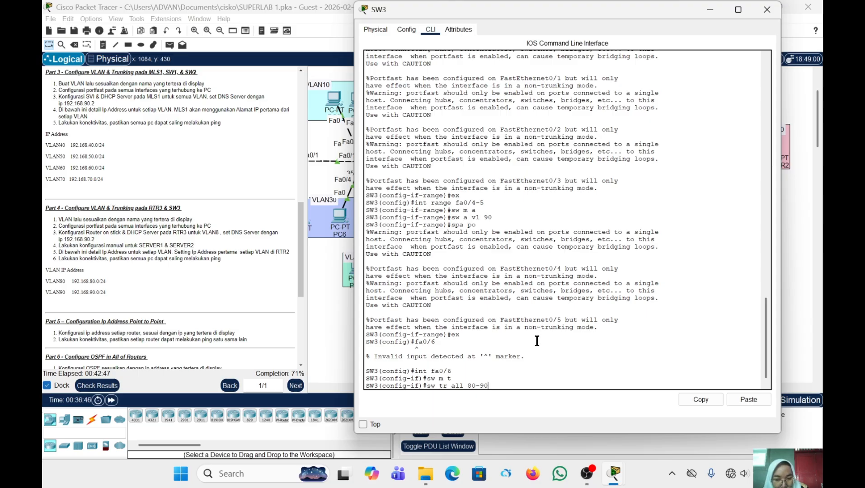
key(Return)
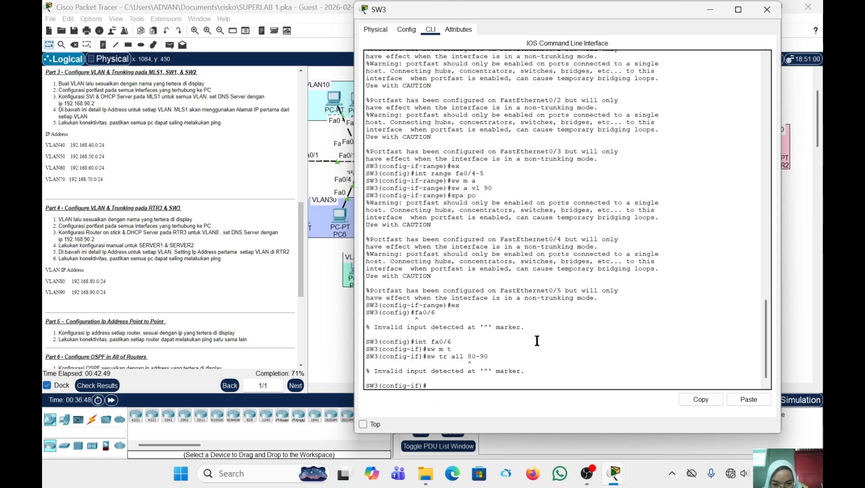
key(Up)
key(Left)
key(Left)
key(Left)
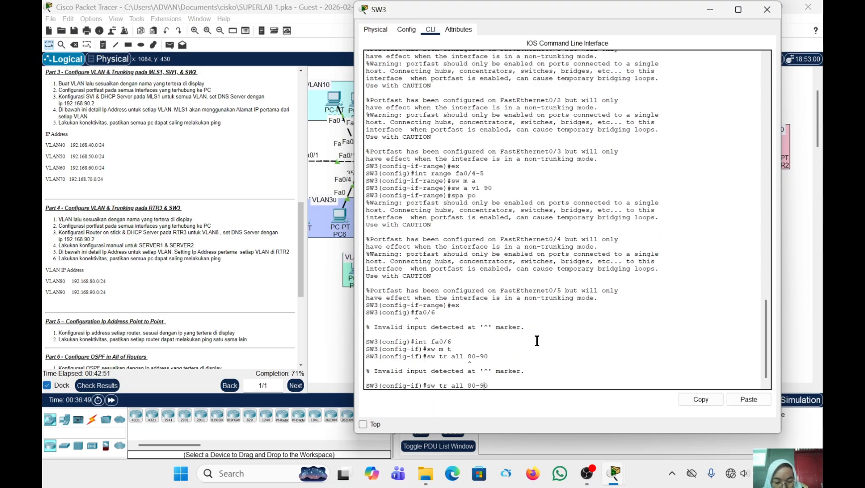
text(vl)
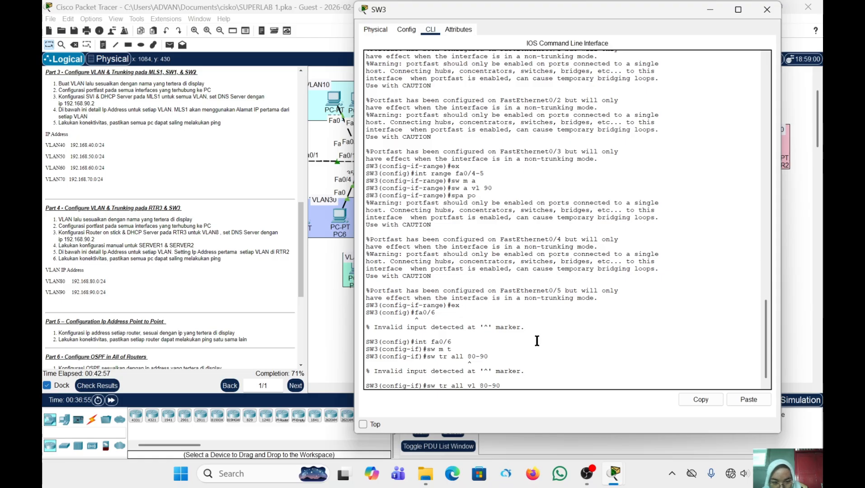
key(Return)
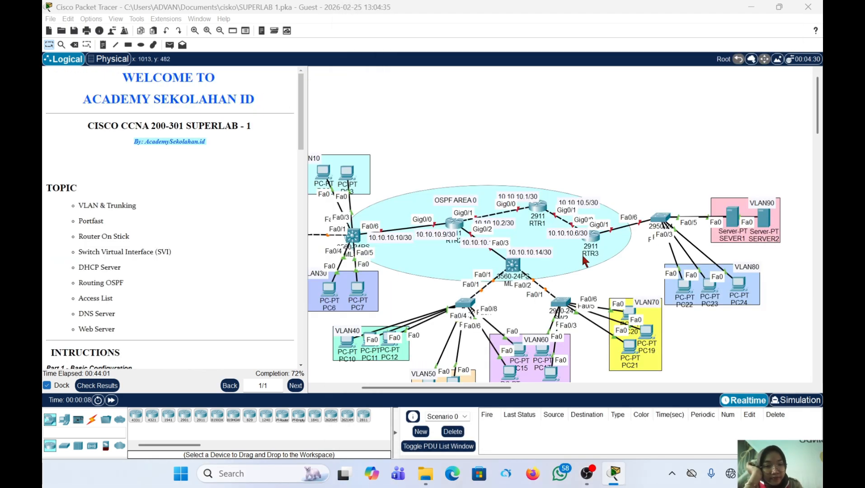
Open RTR3's CLI and enter privileged and global configuration mode with en and conf t
click(593, 237)
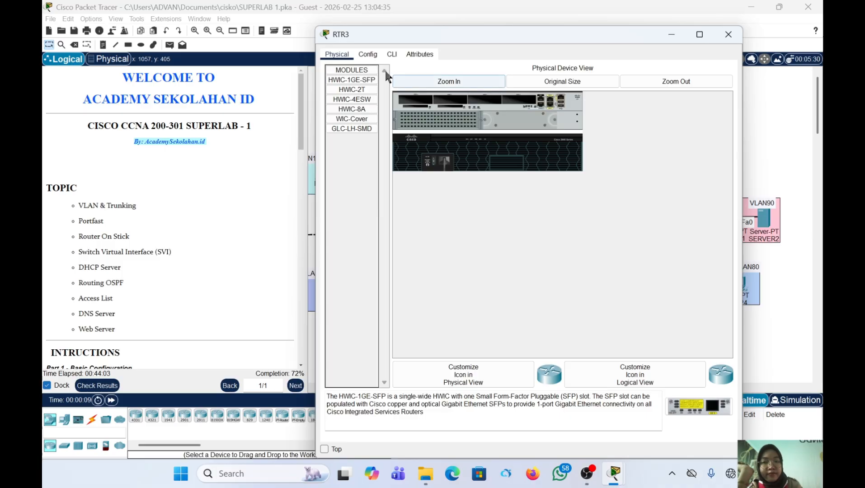
click(392, 55)
key(Return)
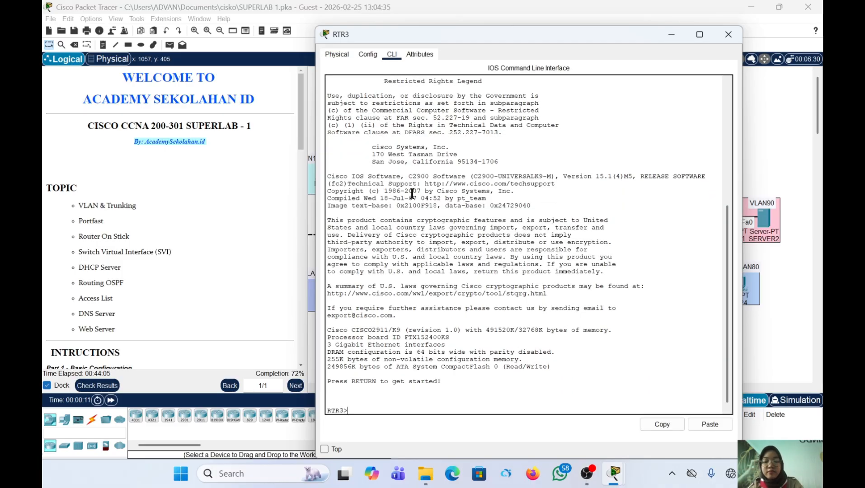
text(en)
key(Return)
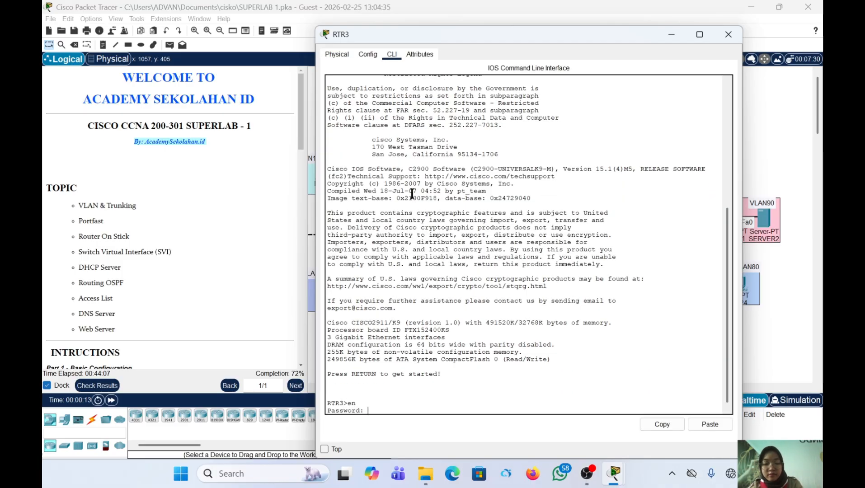
key(Return)
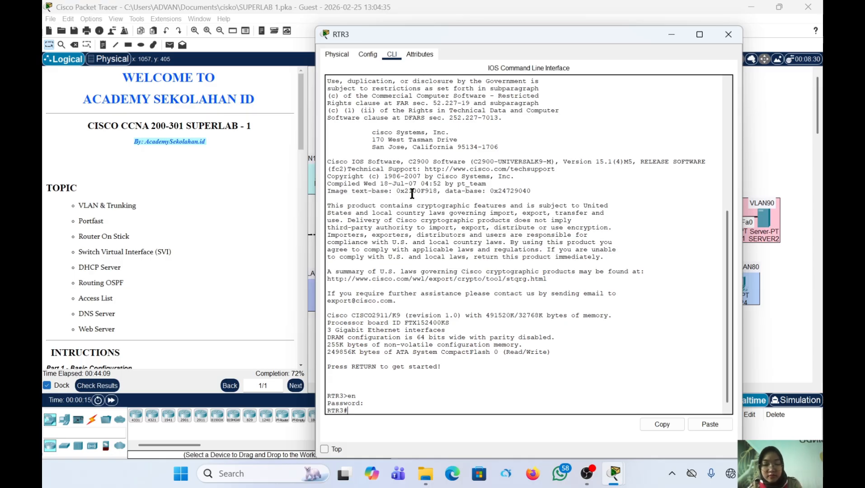
text(conf)
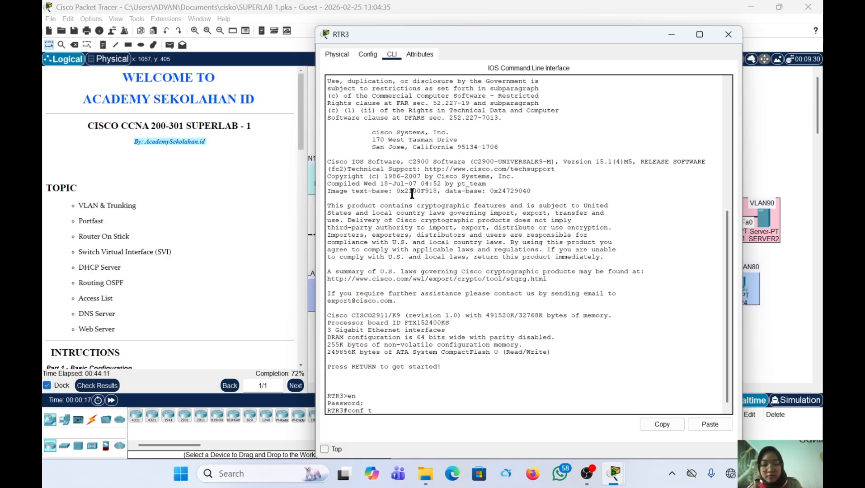
text( t)
key(Return)
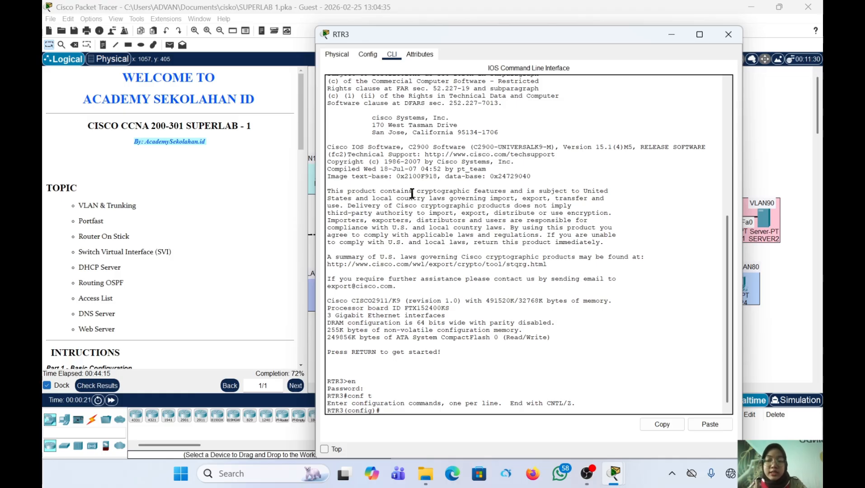
Bring GigabitEthernet0/1 up with no shutdown, then return to global configuration
text(int g)
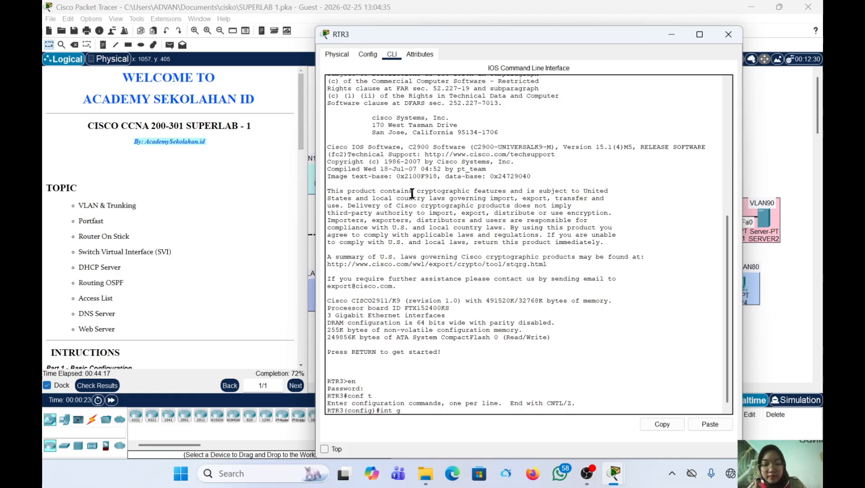
text(ig0/2)
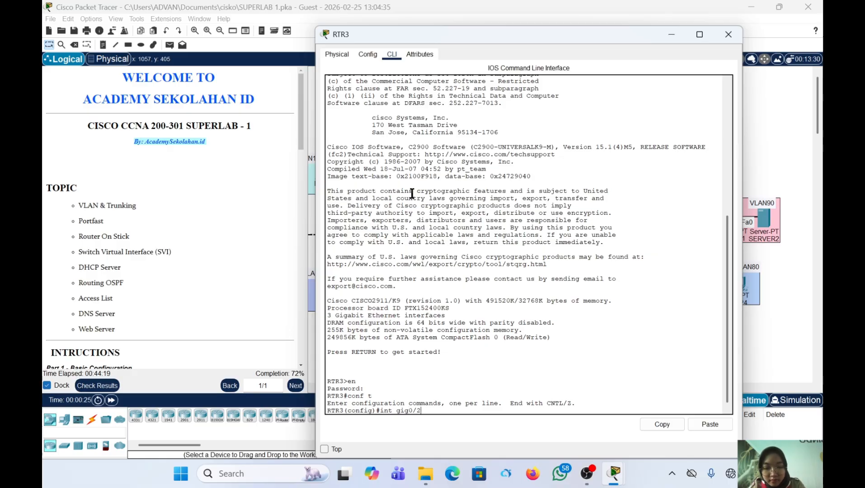
key(BackSpace)
text(1)
key(Return)
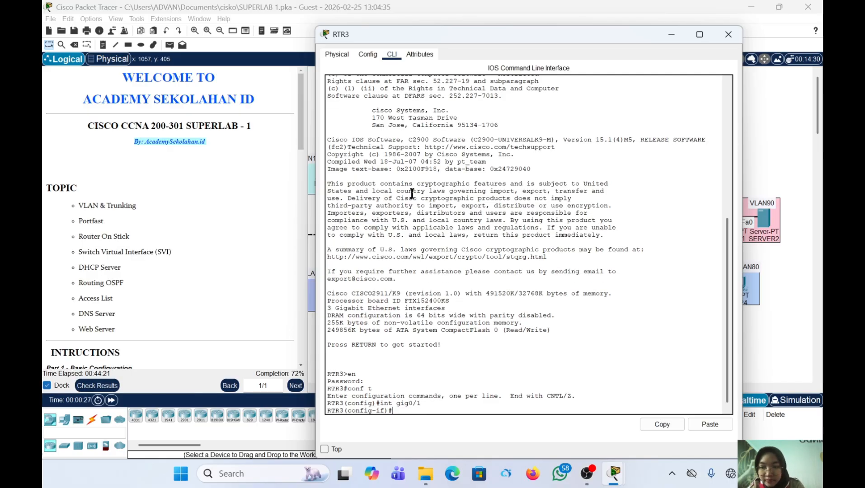
text(no sh)
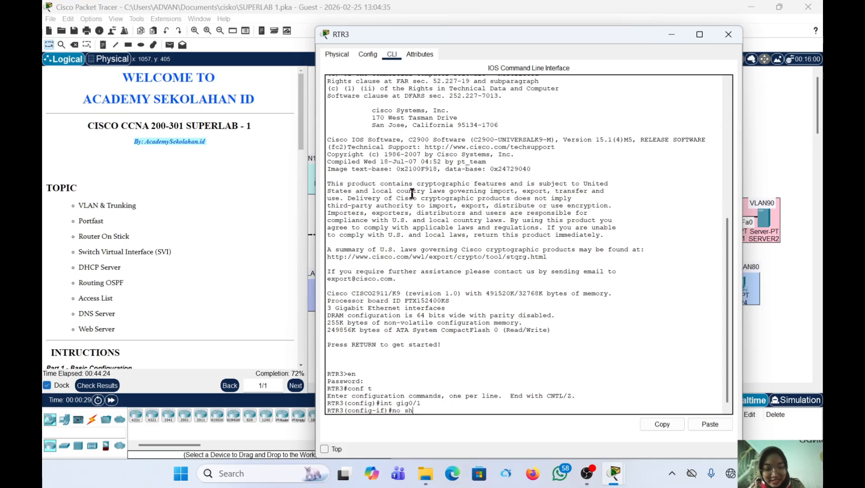
key(Return)
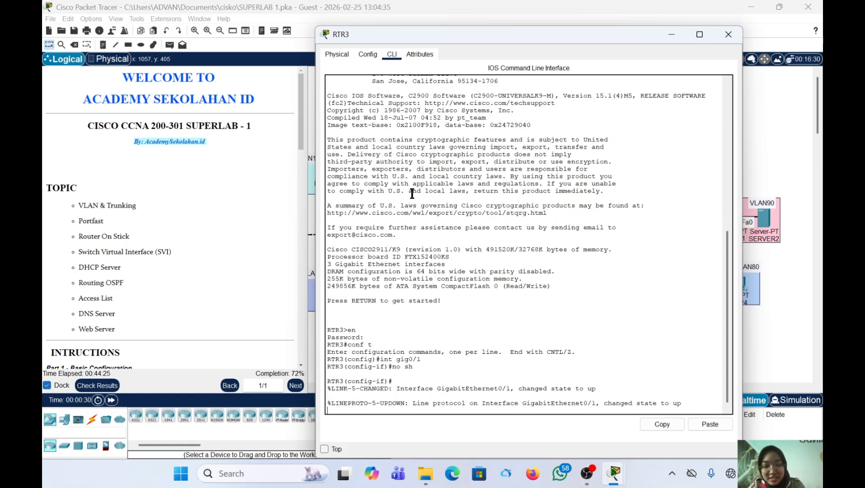
key(Return)
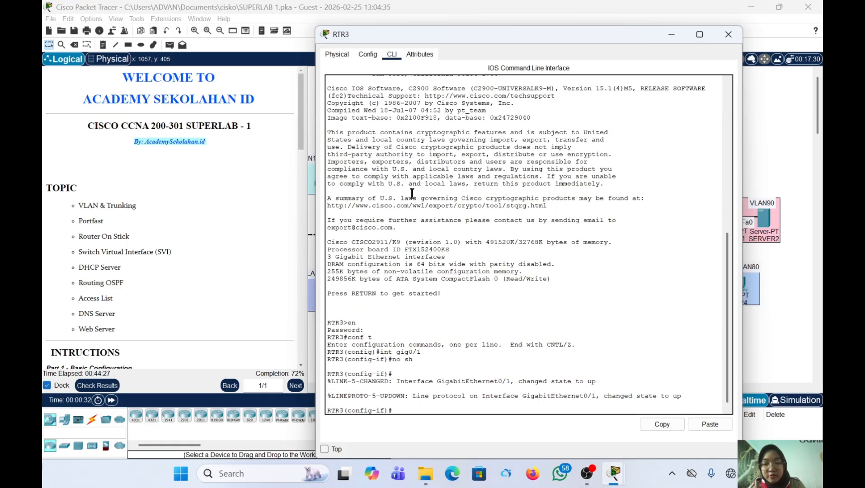
text(ex)
key(Return)
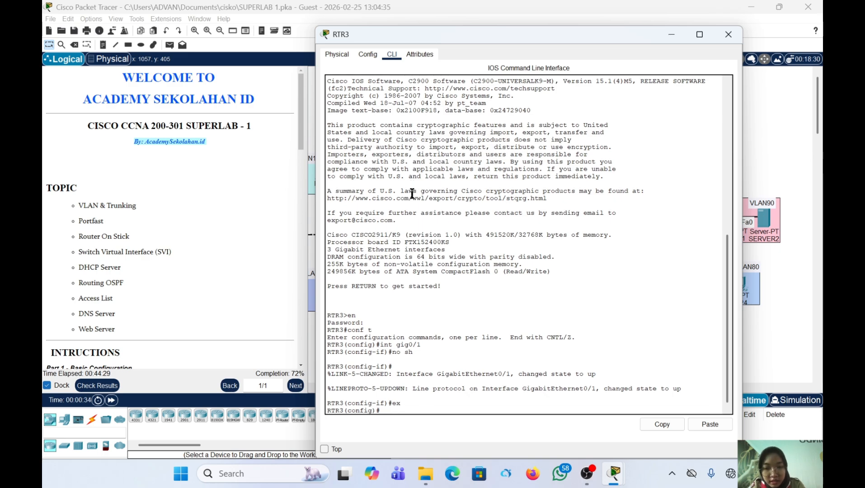
Create subinterface Gig0/1.80 with dot1Q VLAN 80 and address 192.168.80.1 255.255.255.0
text(int )
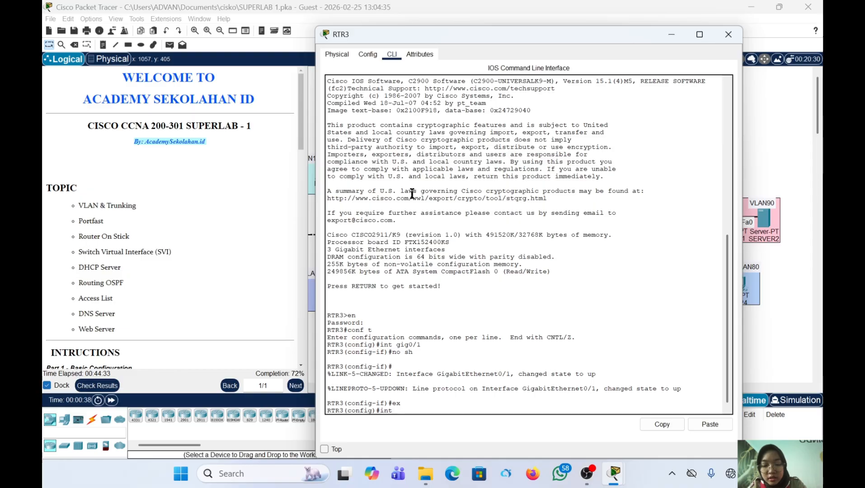
text(gig)
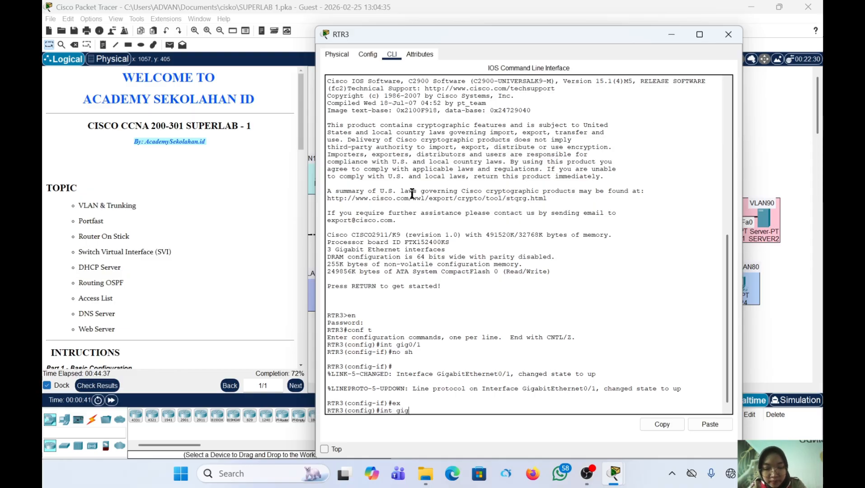
text(0/)
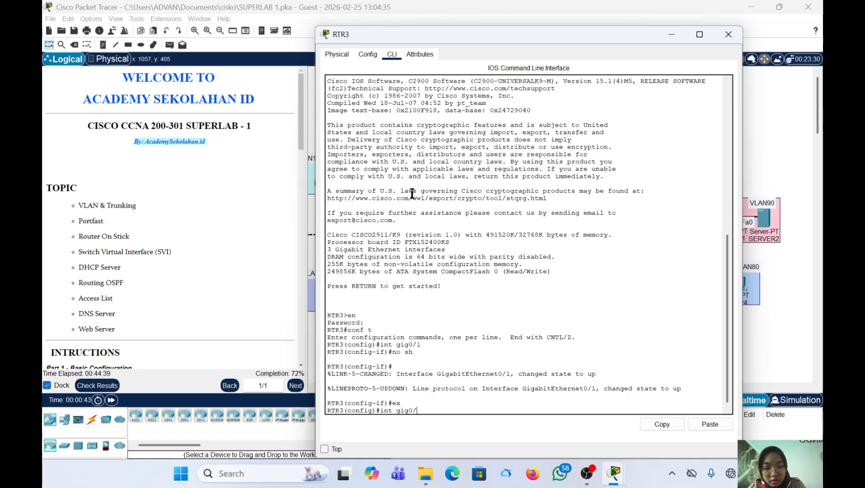
text(1.8)
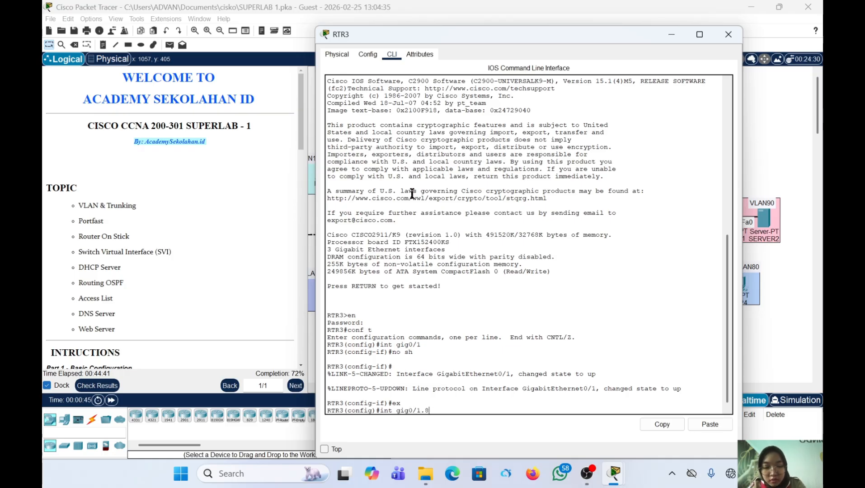
text(0)
key(Return)
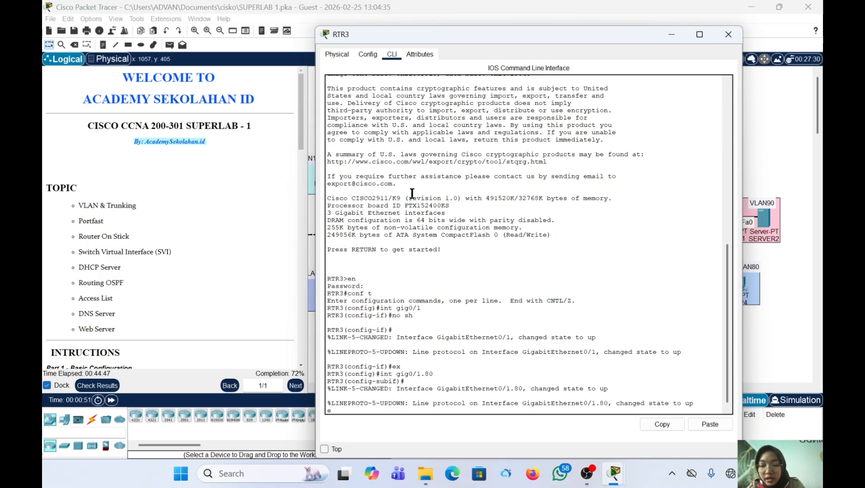
text(en)
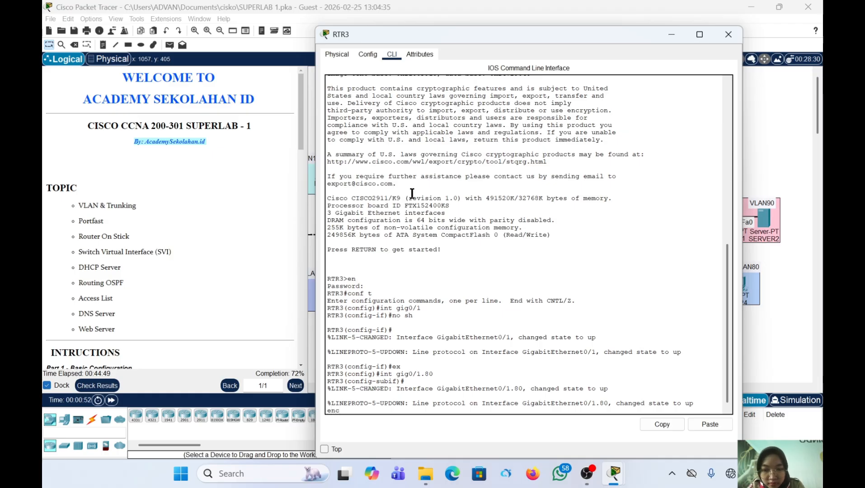
text(c)
key(BackSpace)
key(BackSpace)
key(BackSpace)
key(Return)
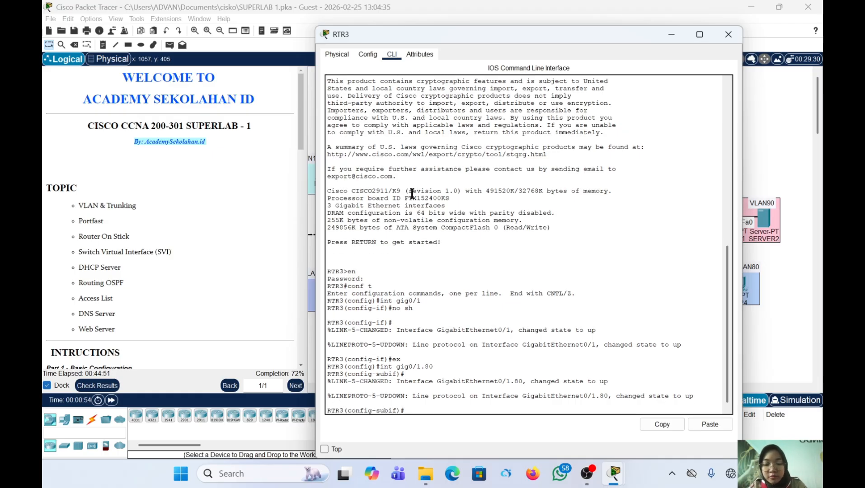
text(r)
key(BackSpace)
text(en)
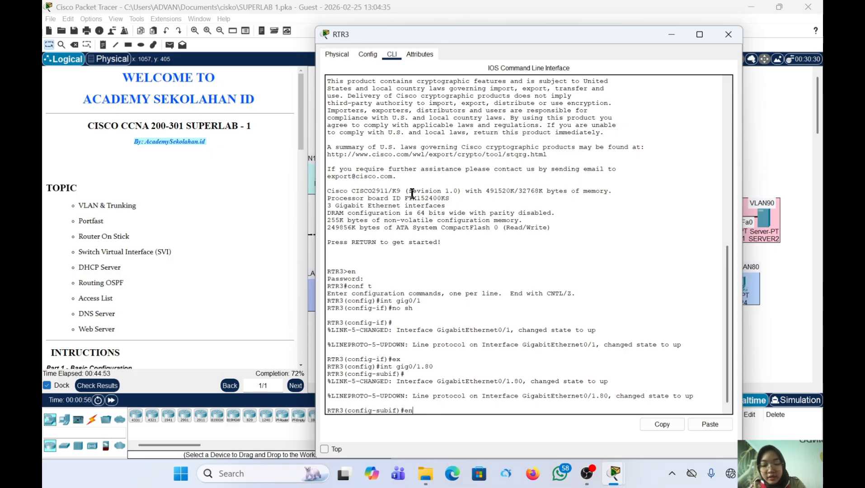
text(c d)
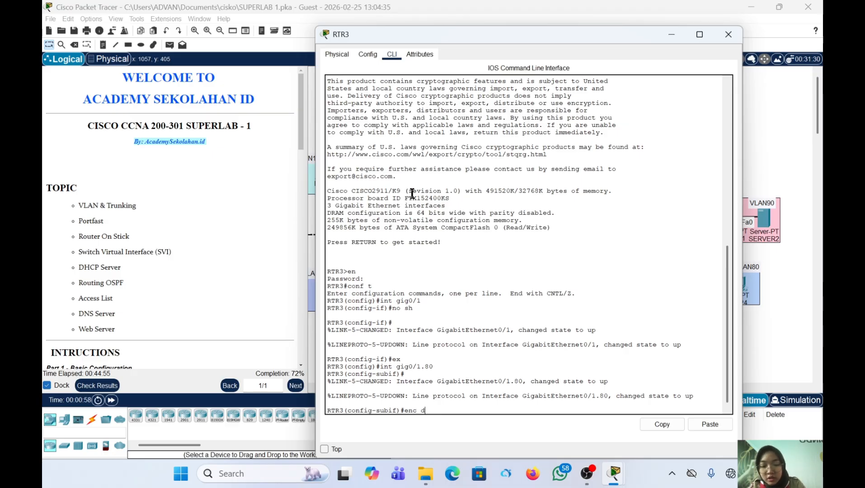
text(o 80)
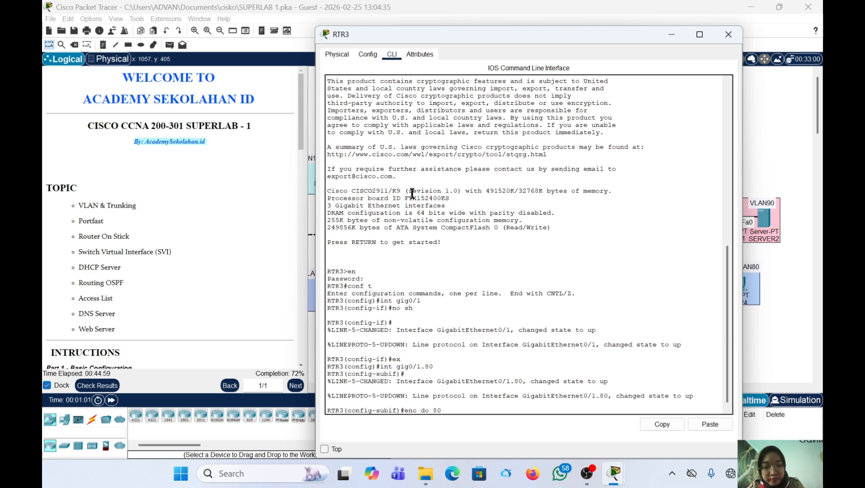
key(Return)
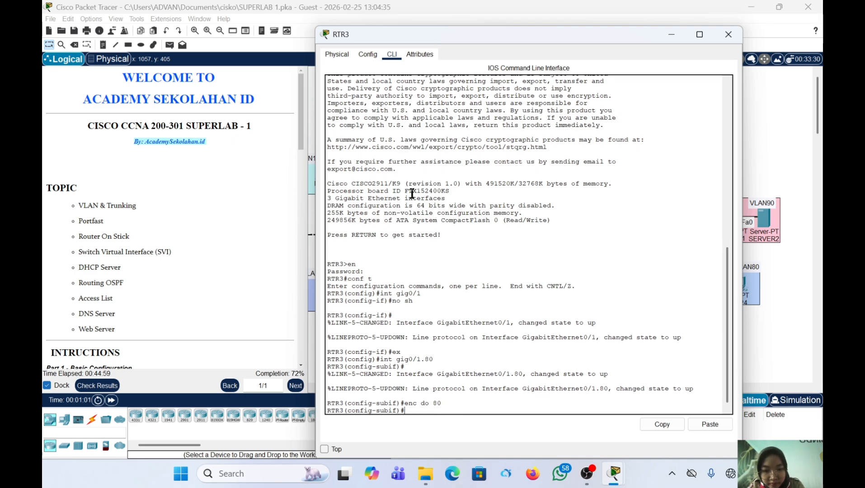
text(ip a)
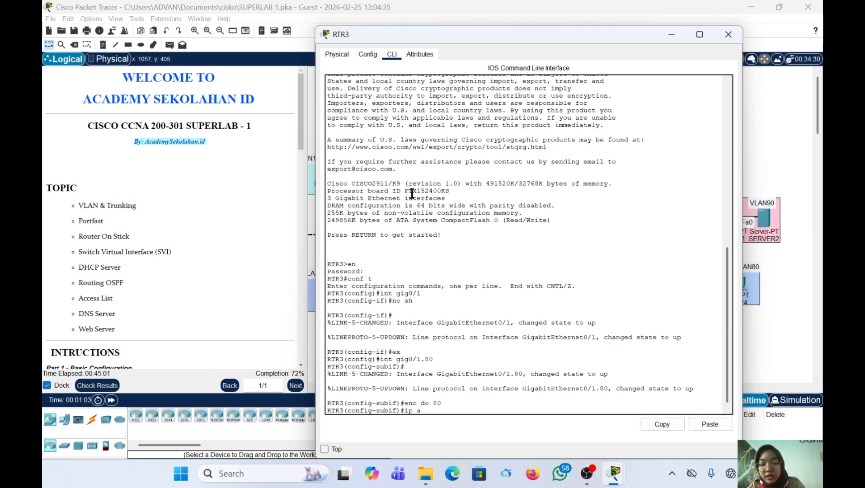
text(dd 19)
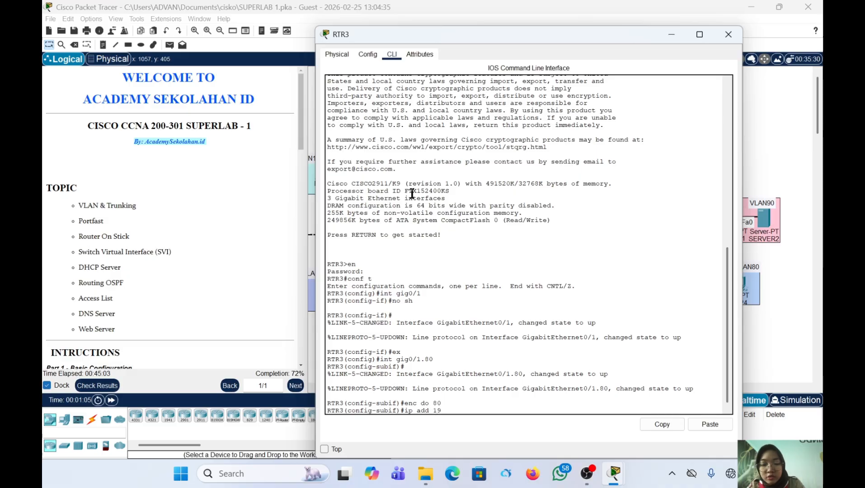
text(2.168)
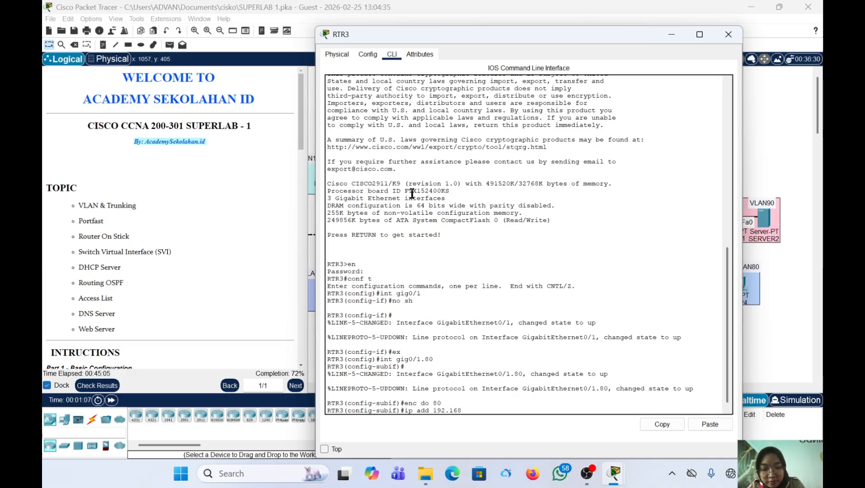
text(.)
text(80)
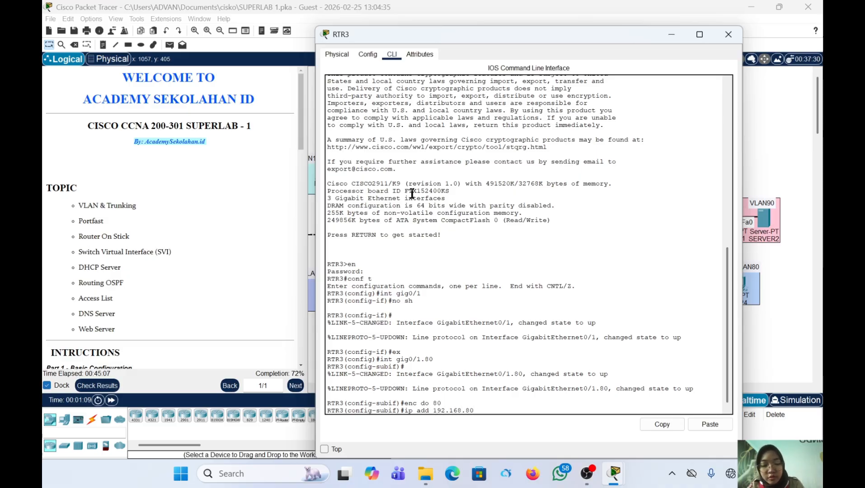
text(.1 2)
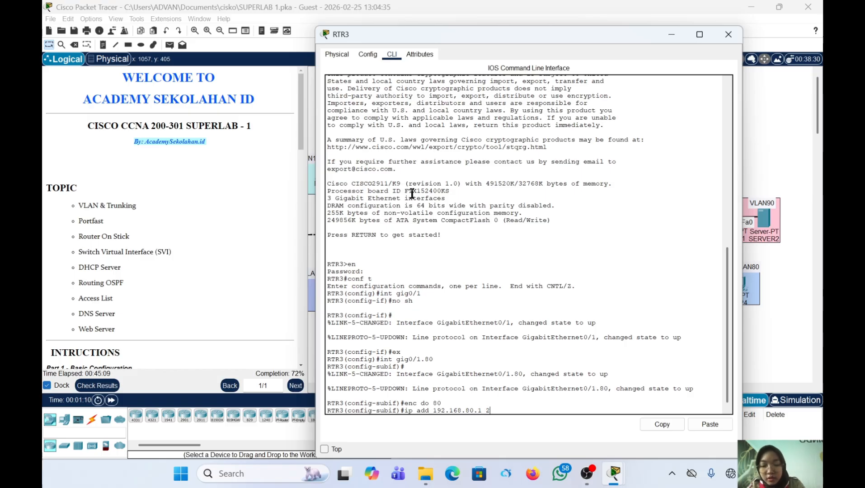
text(55.255)
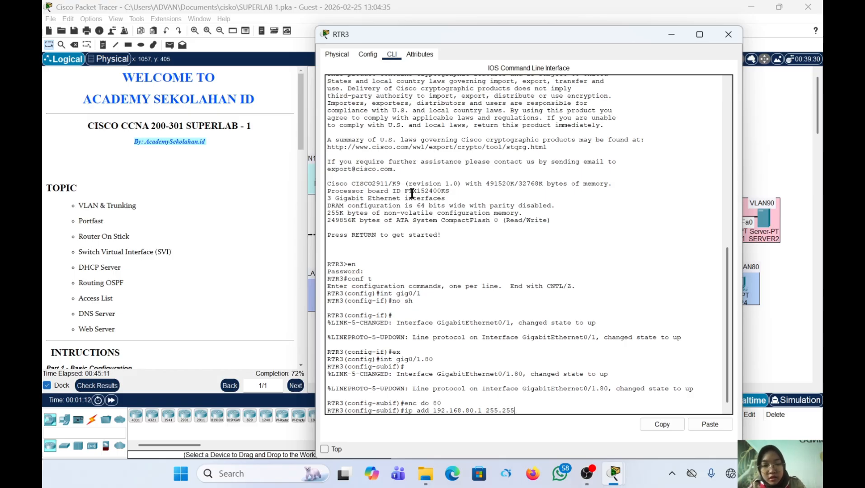
text(.255)
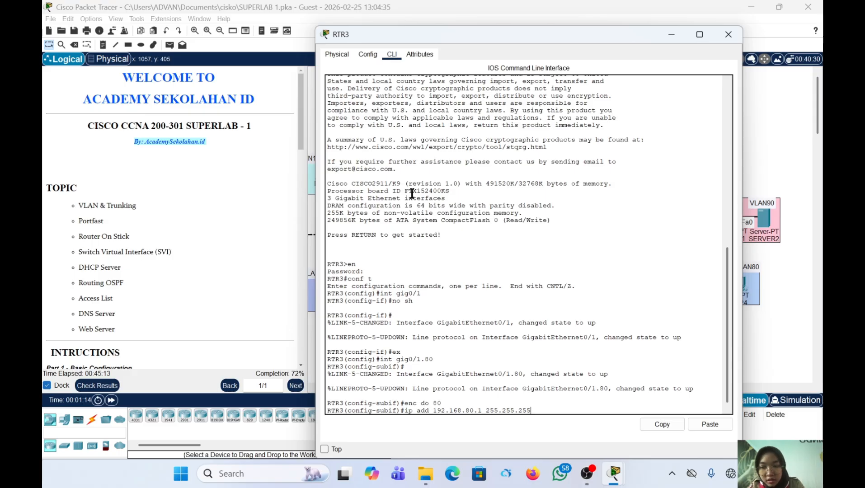
text(.0)
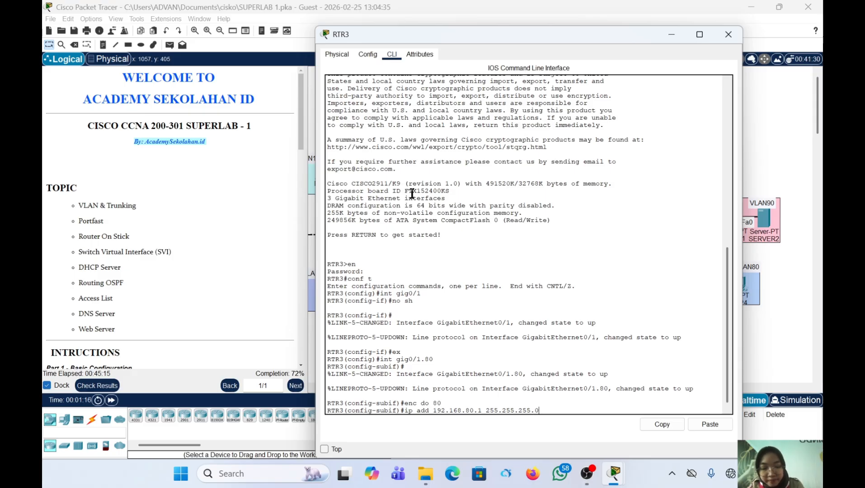
key(Return)
Create subinterface Gig0/1.90 and tag it for dot1Q VLAN 90
text(ex)
key(Return)
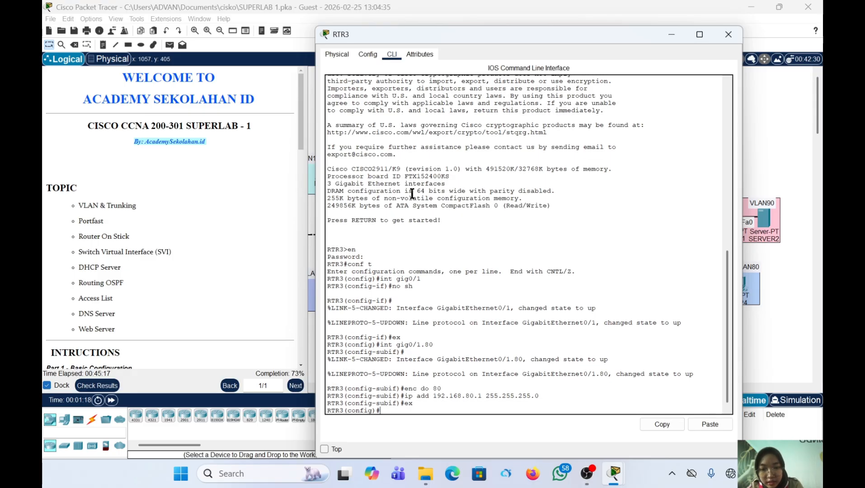
text(i)
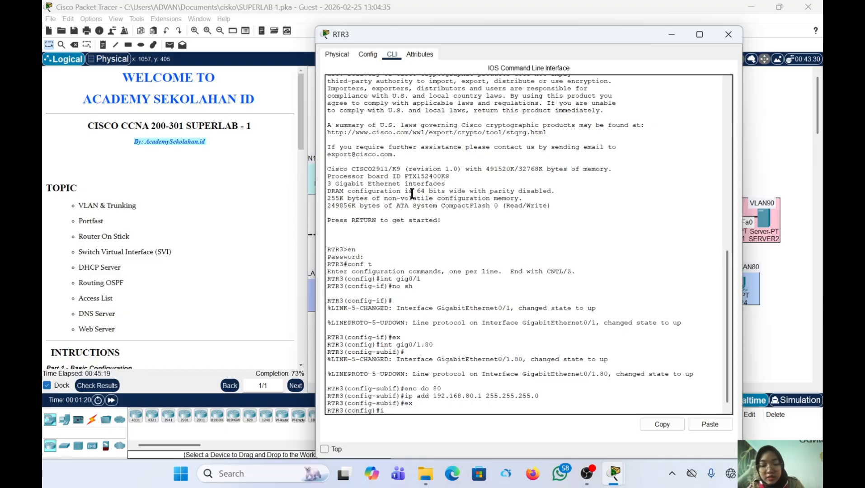
text(nt gi)
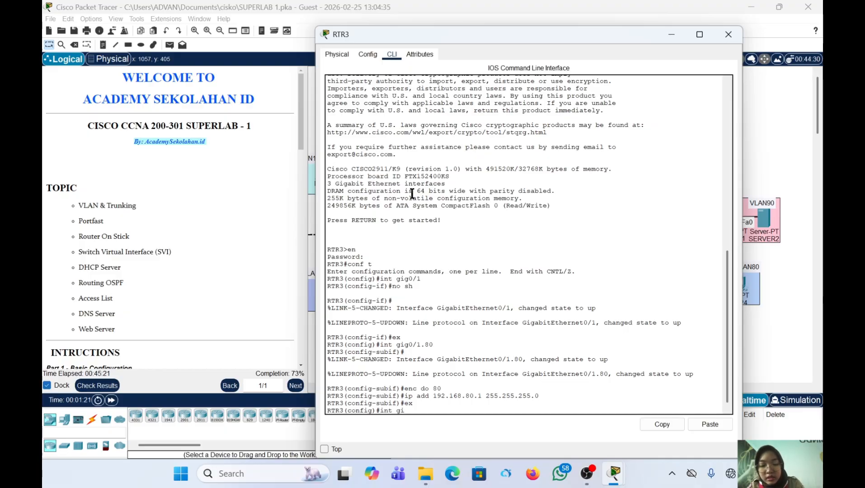
text(g0/1.)
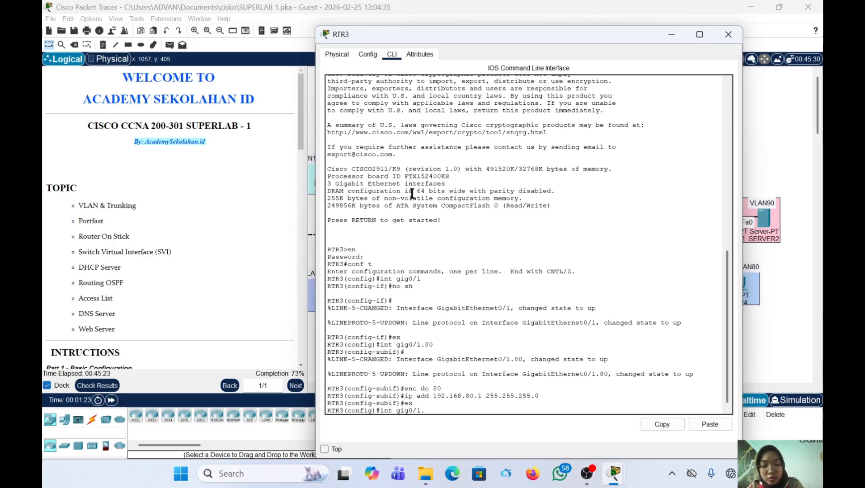
text(90)
key(Return)
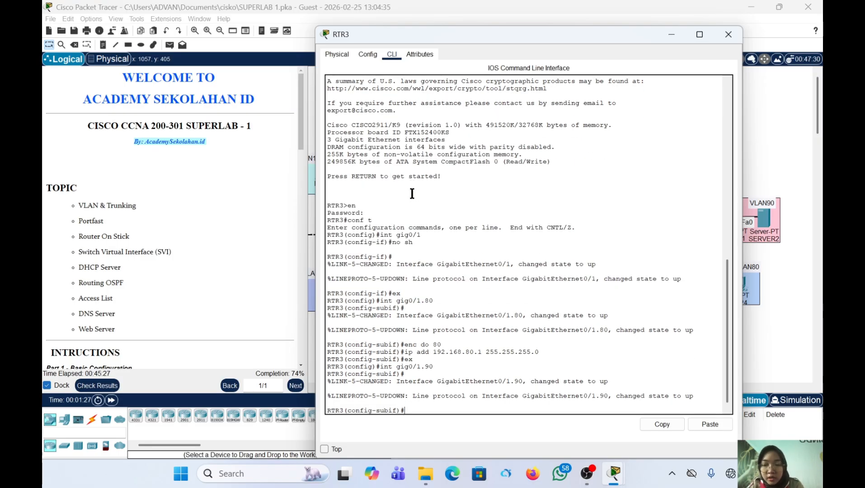
text(em)
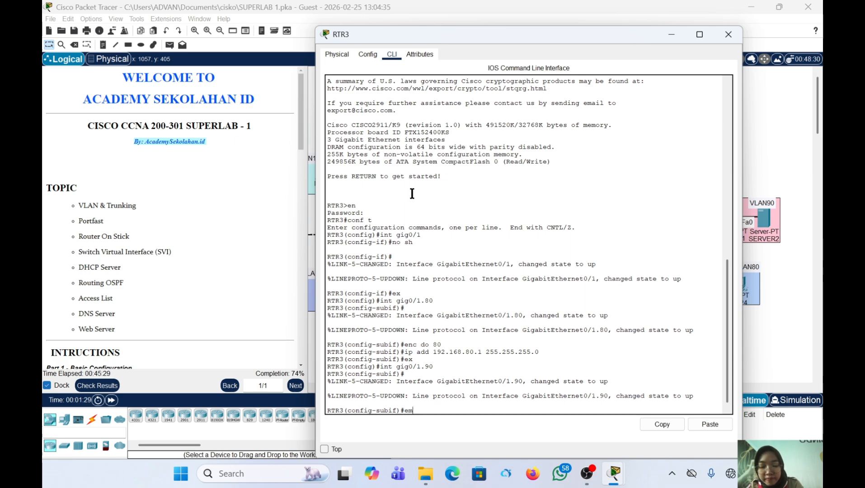
key(BackSpace)
text(nc )
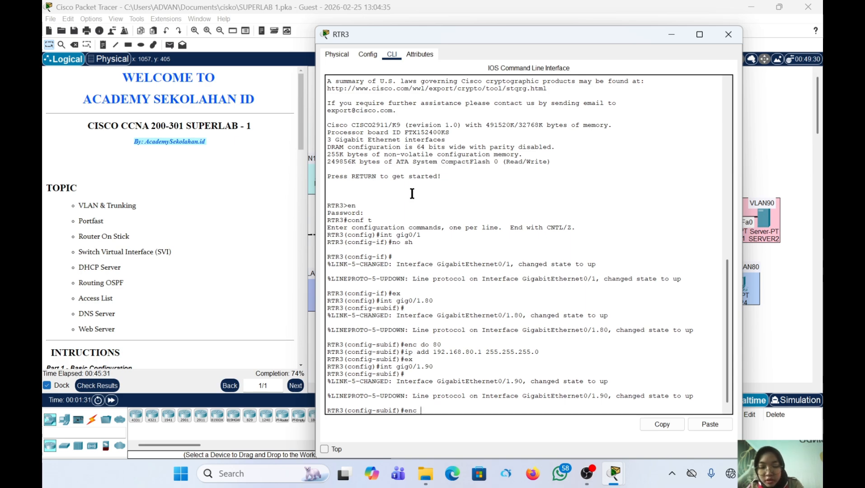
text(do)
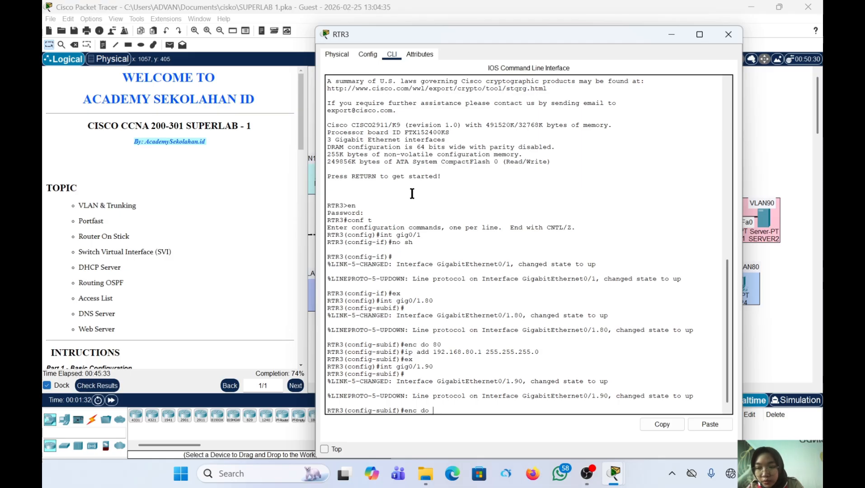
text( 90)
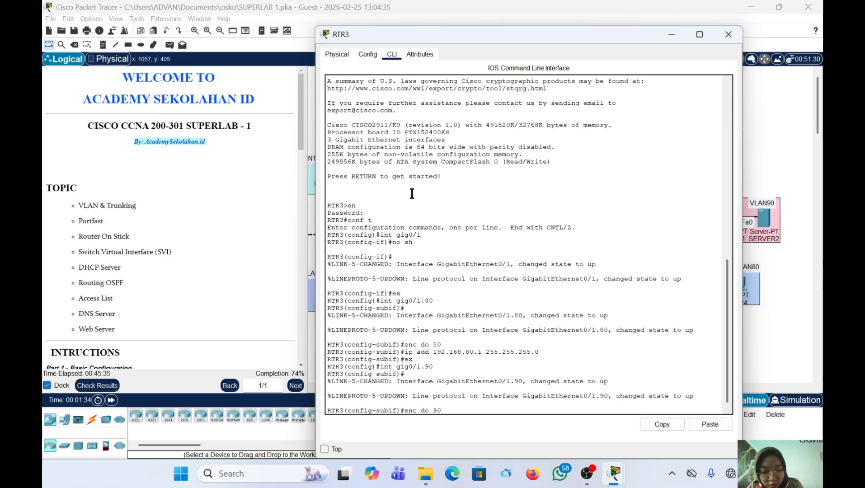
key(Return)
Assign 192.168.90.1 255.255.255.0 to Gig0/1.90 and exit the subinterface
text(ip)
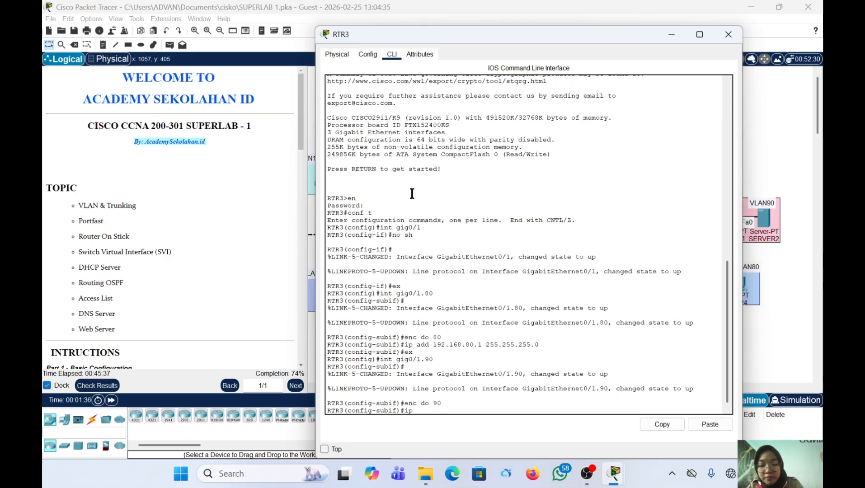
text( add 192.1689)
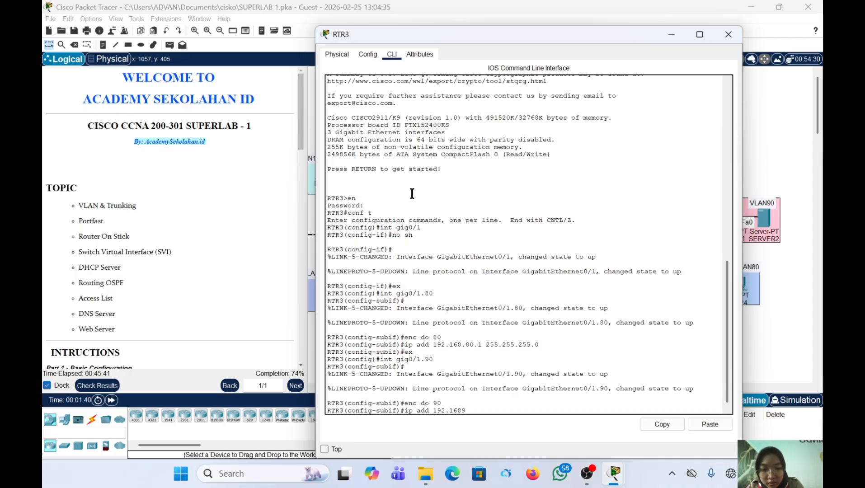
key(BackSpace)
text(.90.)
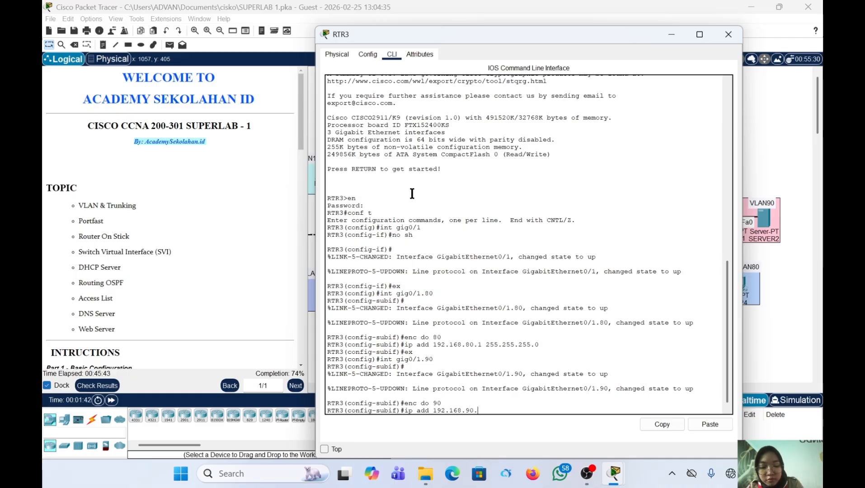
text(1)
text( 25)
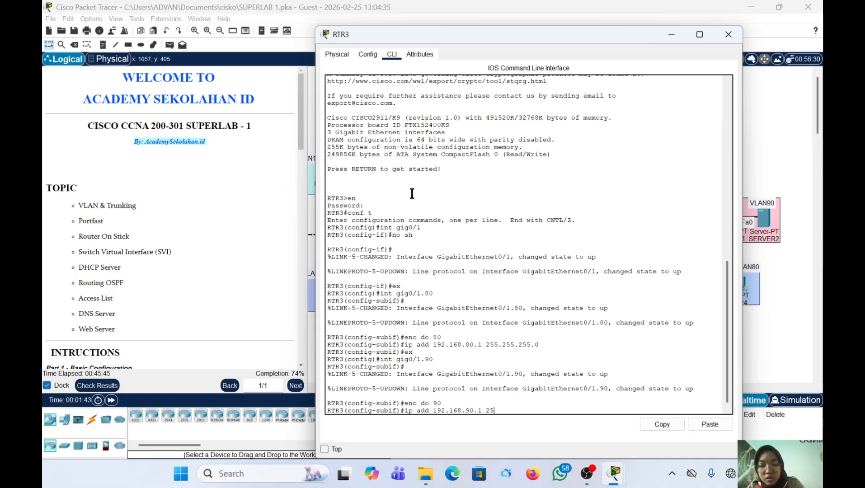
text(5.255.255)
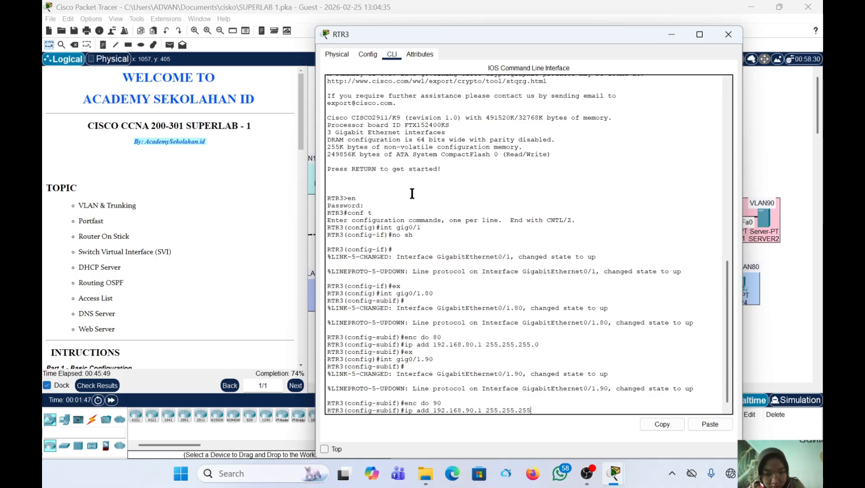
text(.0)
key(Return)
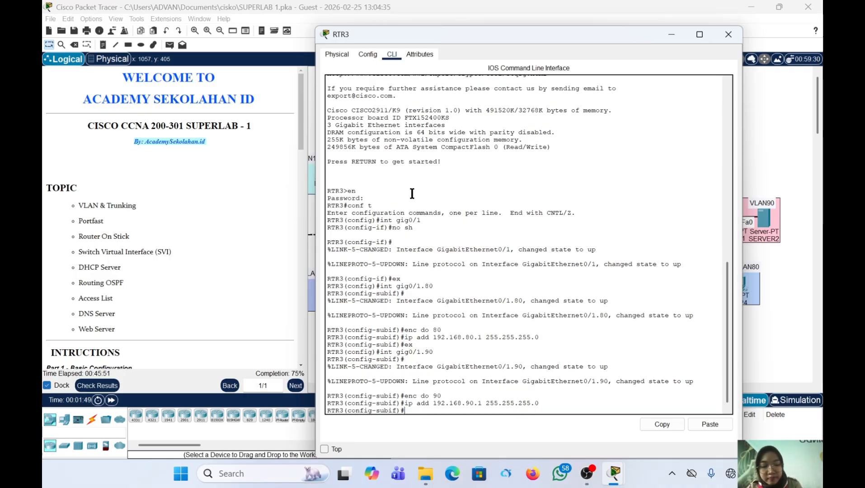
text(ex)
key(Return)
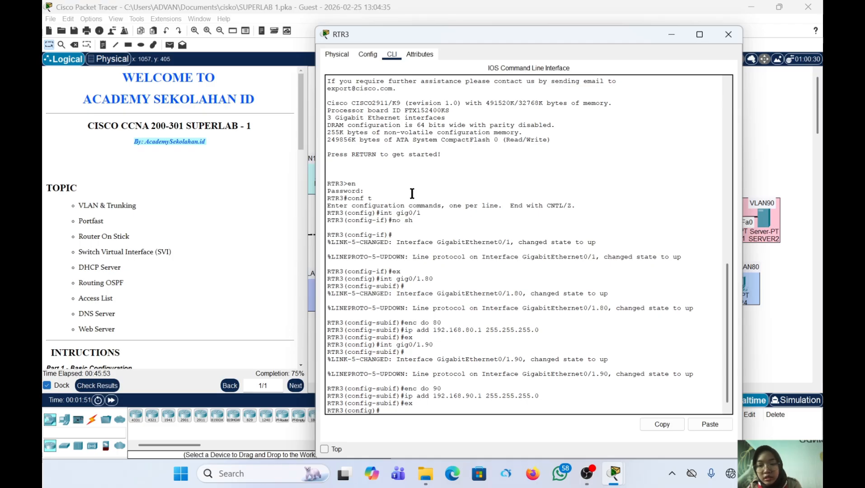
Create a DHCP pool named VLAN80 on RTR3
text(ip dh)
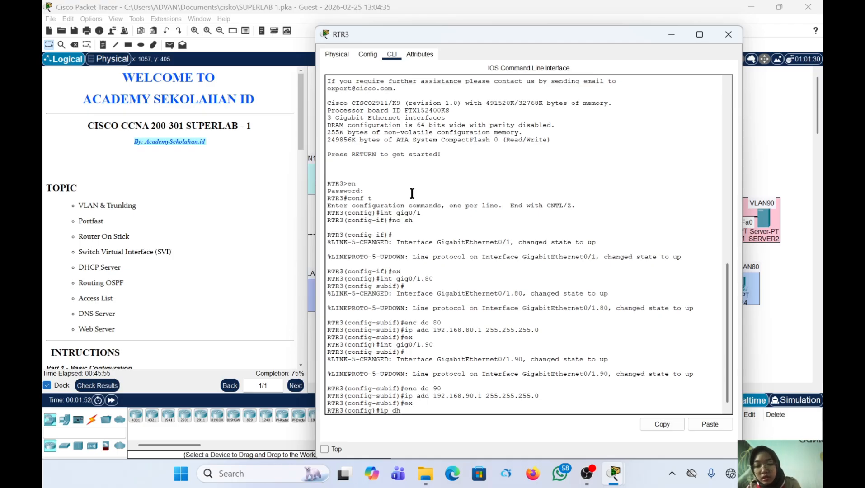
text(cp pool)
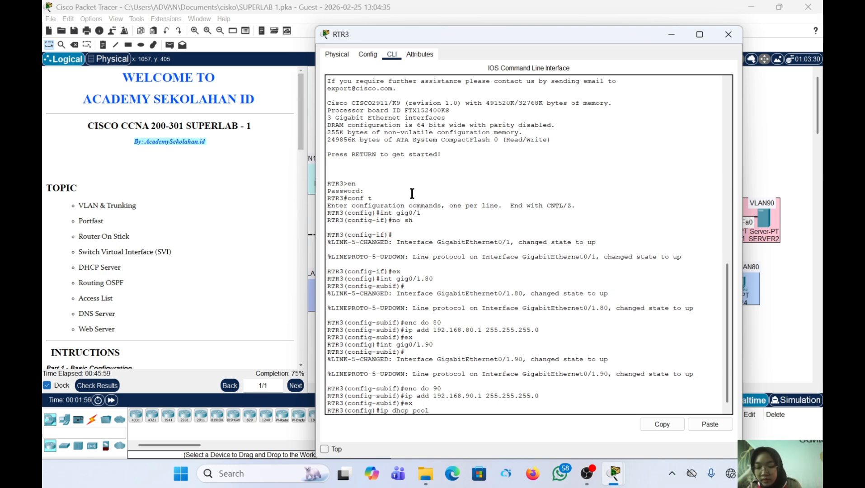
key(Caps_Lock)
text(VLA)
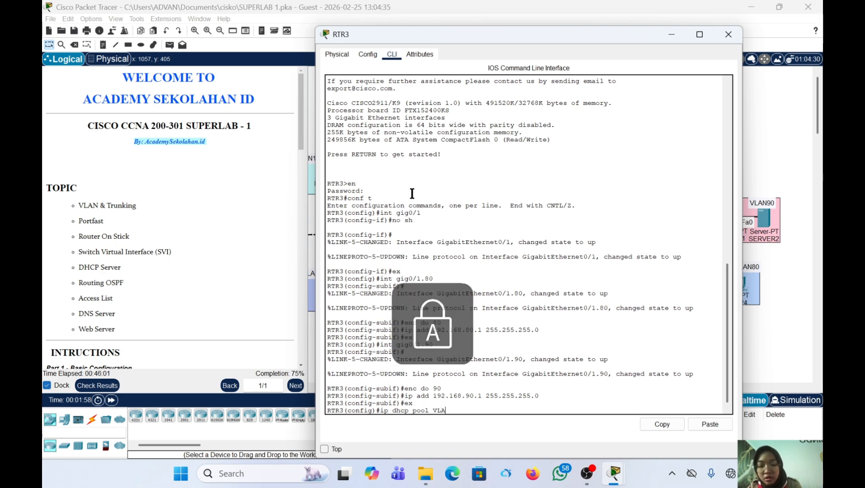
text(N80)
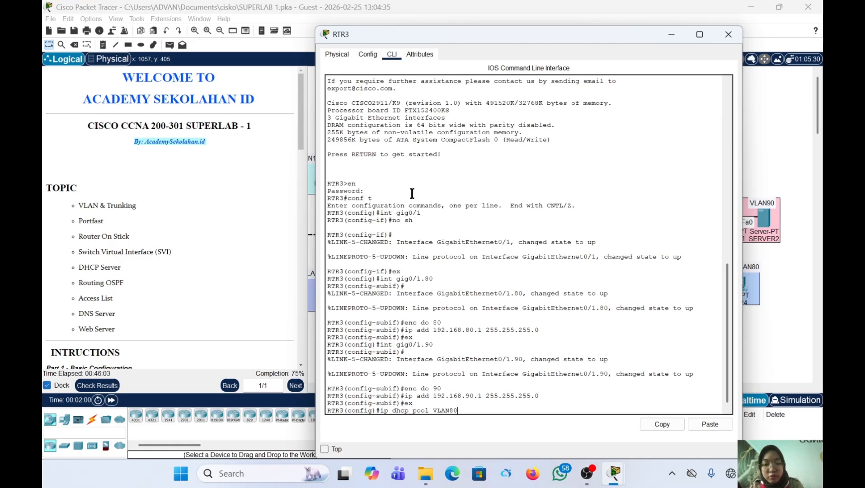
key(Return)
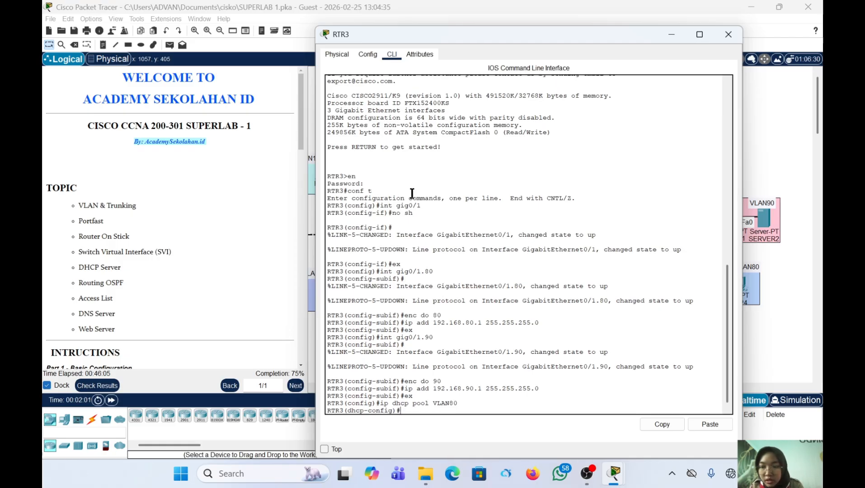
Set the VLAN80 pool network to 192.168.80.0 255.255.255.0, pasting the copied mask
text(NET)
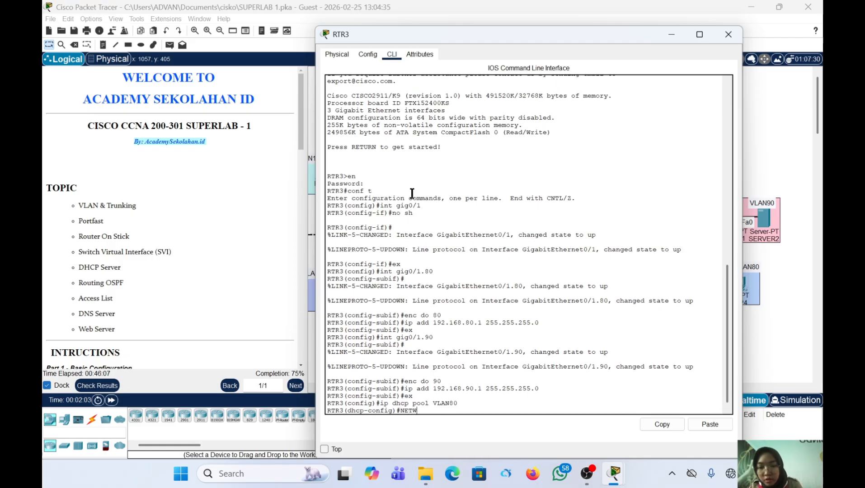
text(W)
key(BackSpace)
key(BackSpace)
key(BackSpace)
key(BackSpace)
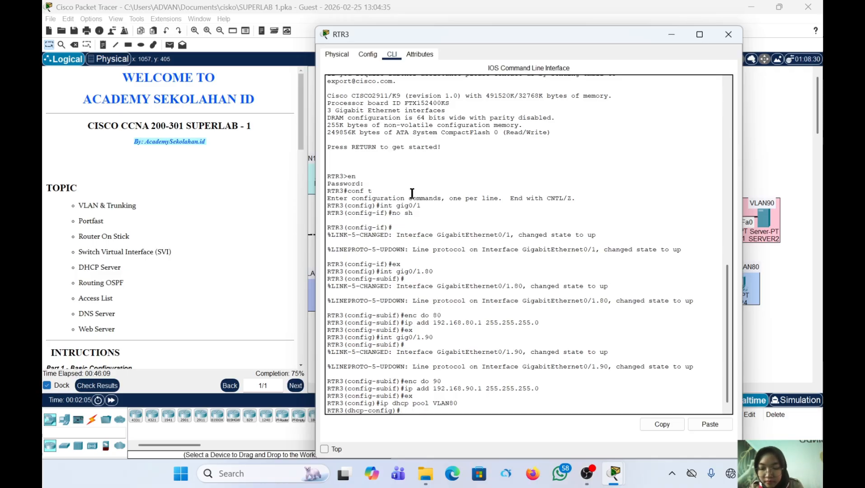
key(Caps_Lock)
text(netw)
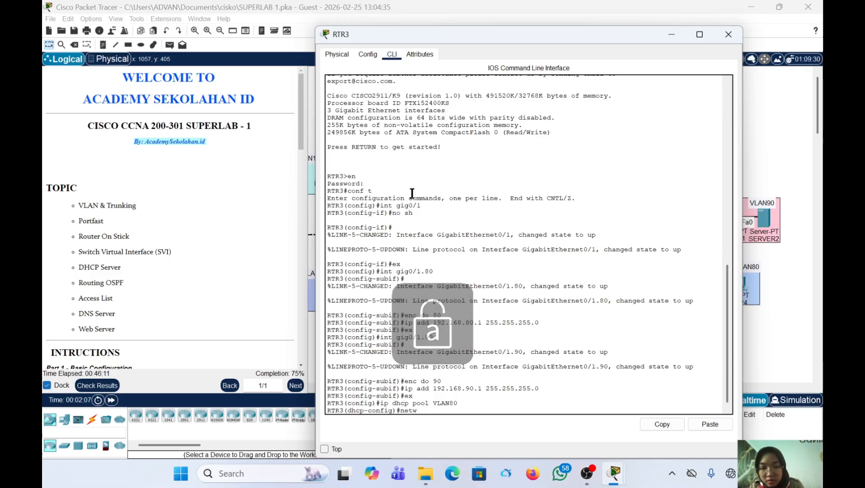
text(192.168)
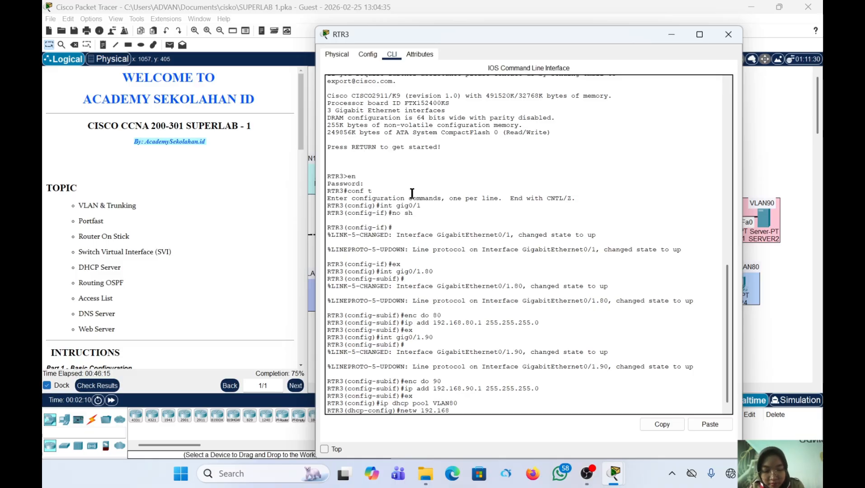
text(.)
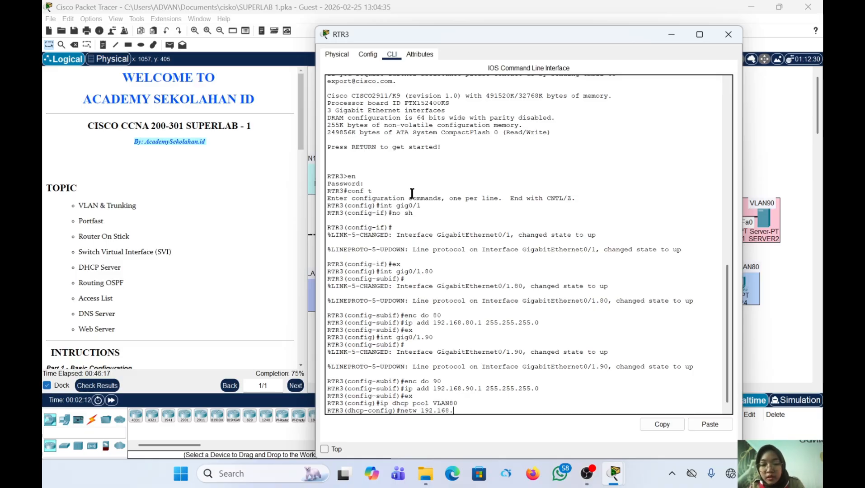
text(80.0)
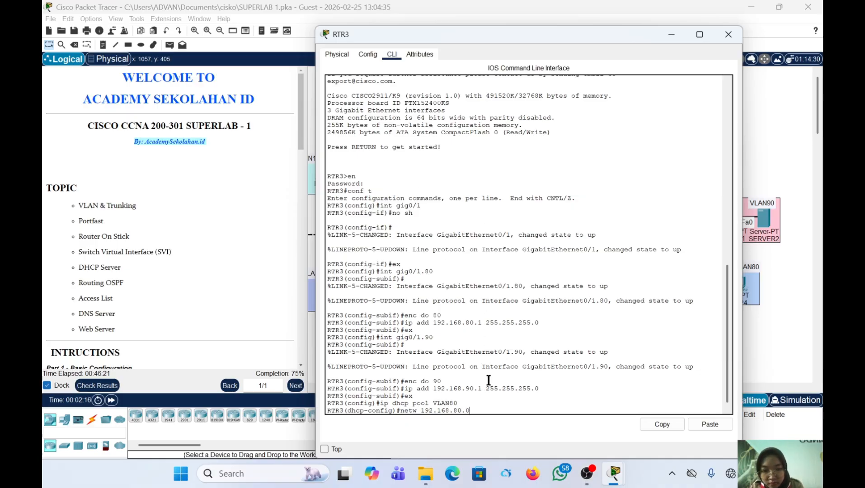
drag(487, 389, 551, 394)
click(552, 394)
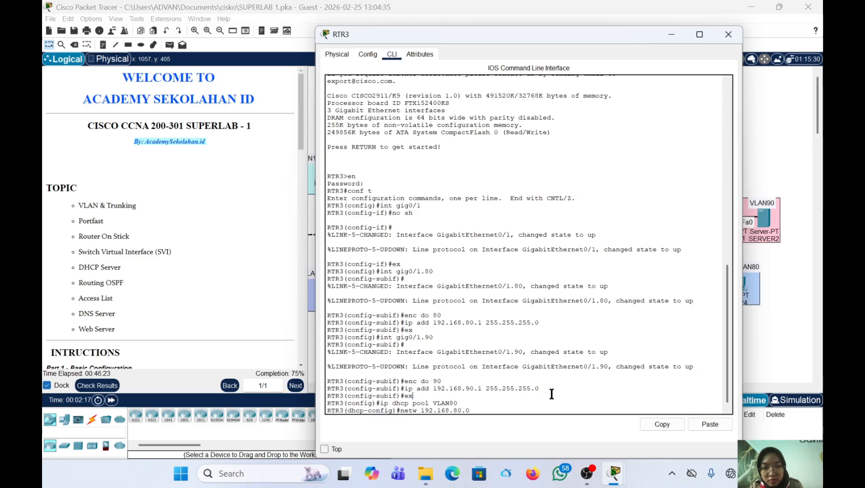
drag(484, 390, 537, 392)
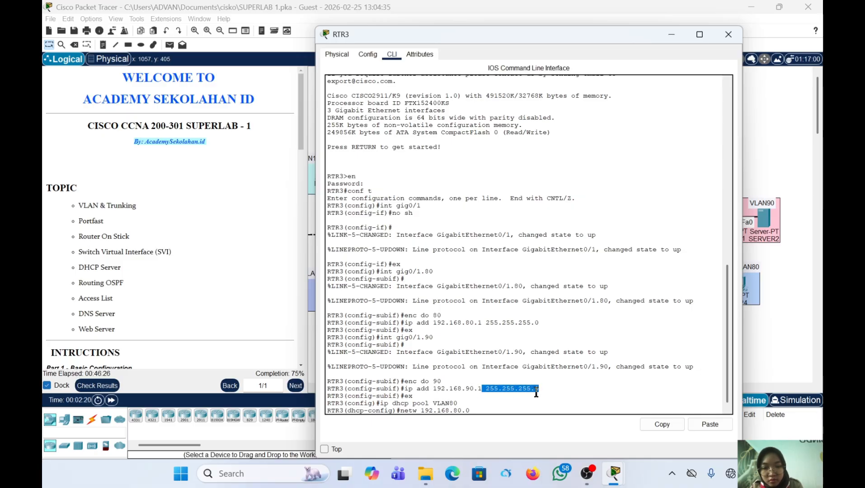
click(656, 425)
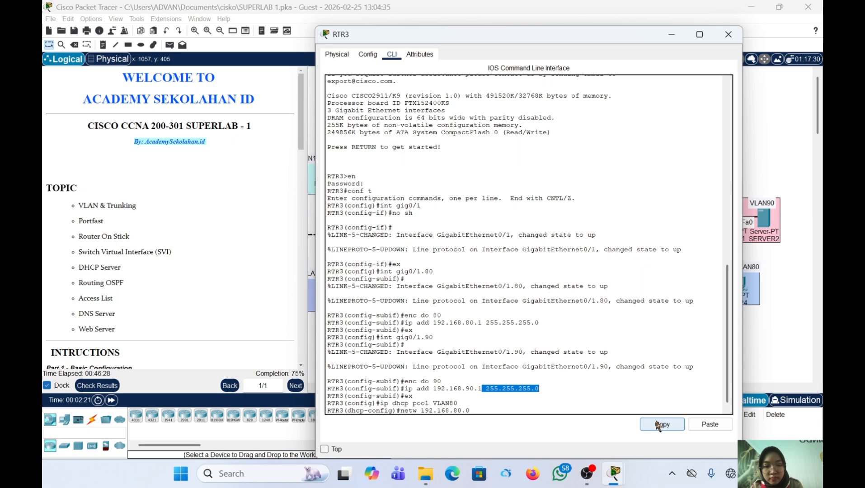
click(486, 411)
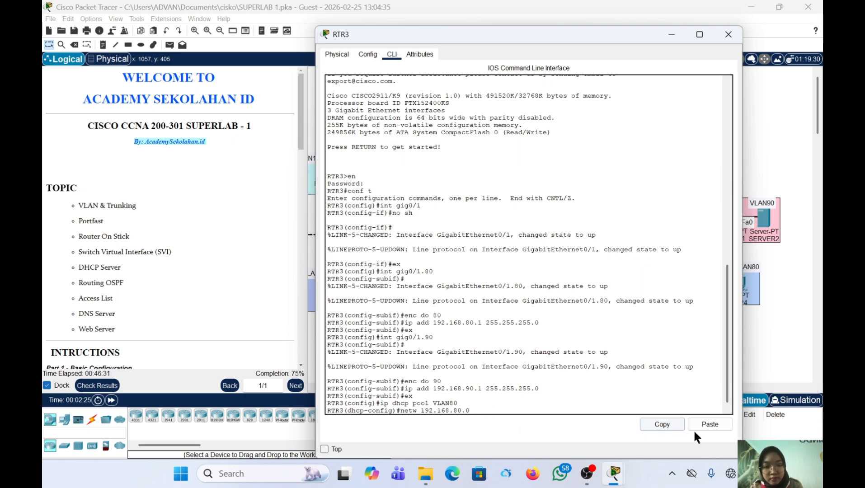
click(705, 425)
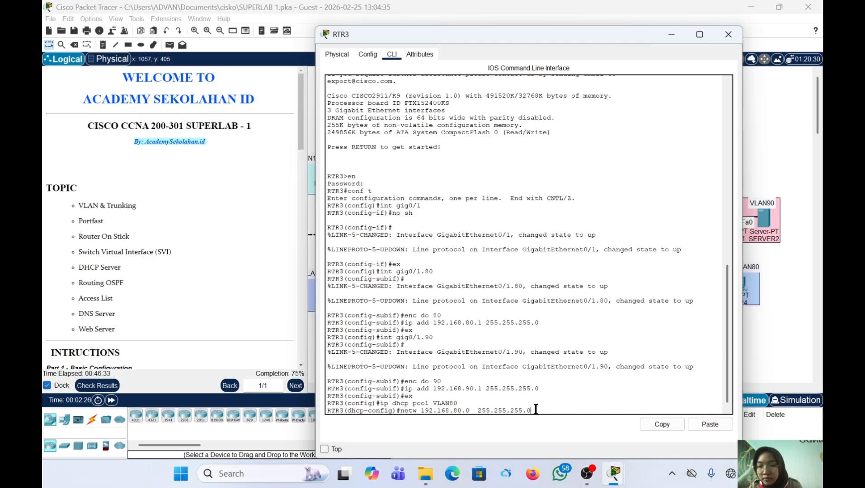
key(Return)
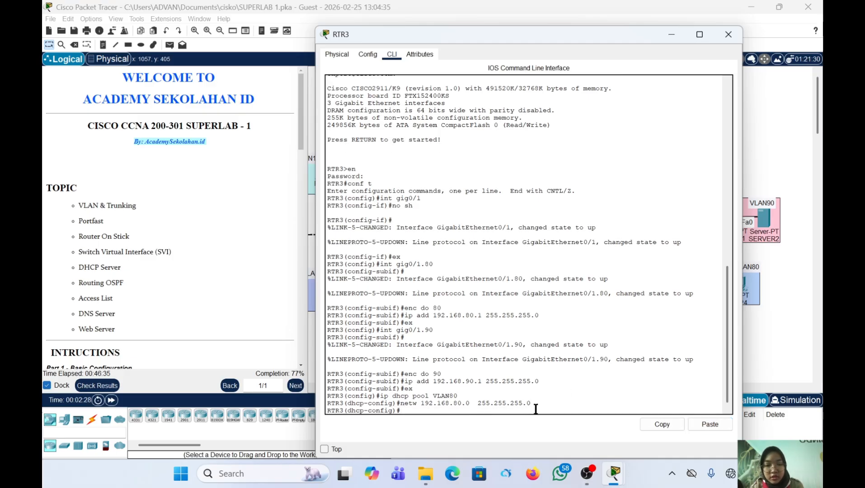
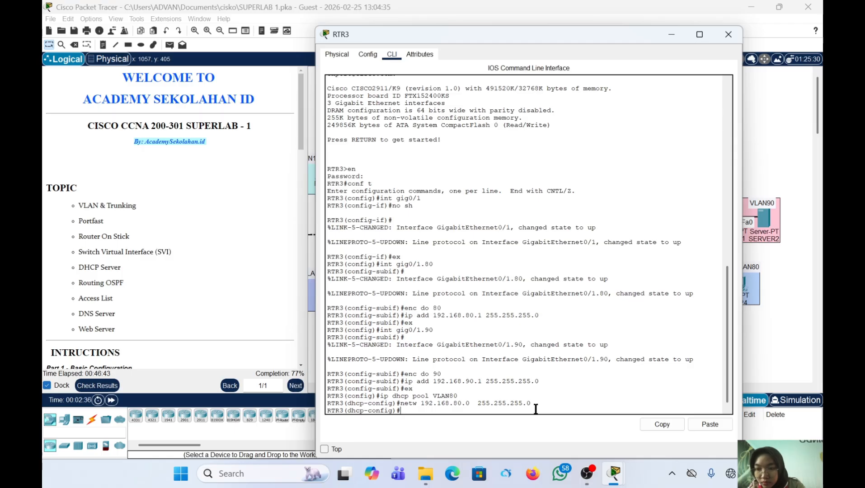
Give the VLAN80 pool default router 192.168.80.1 and DNS server 192.168.90.2
text(de)
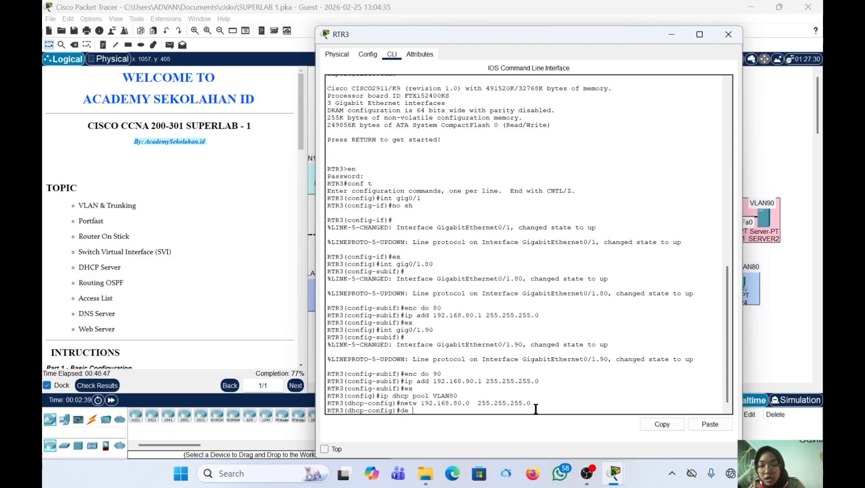
text( 192.1)
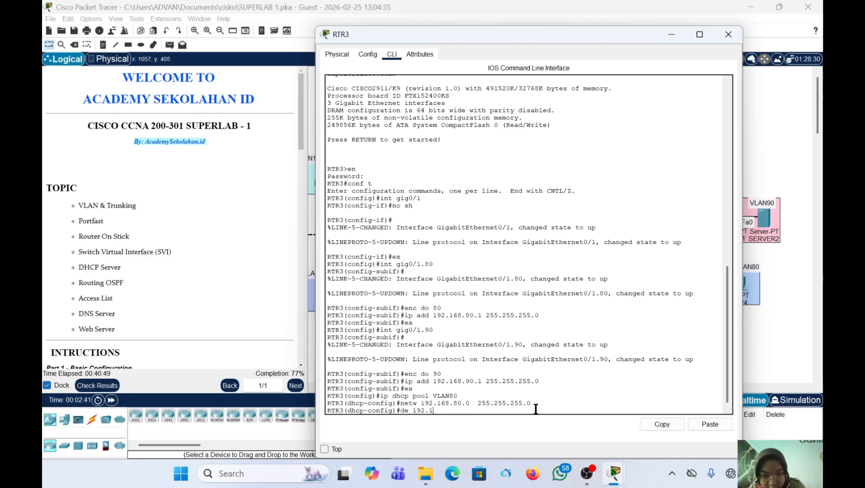
text(68.)
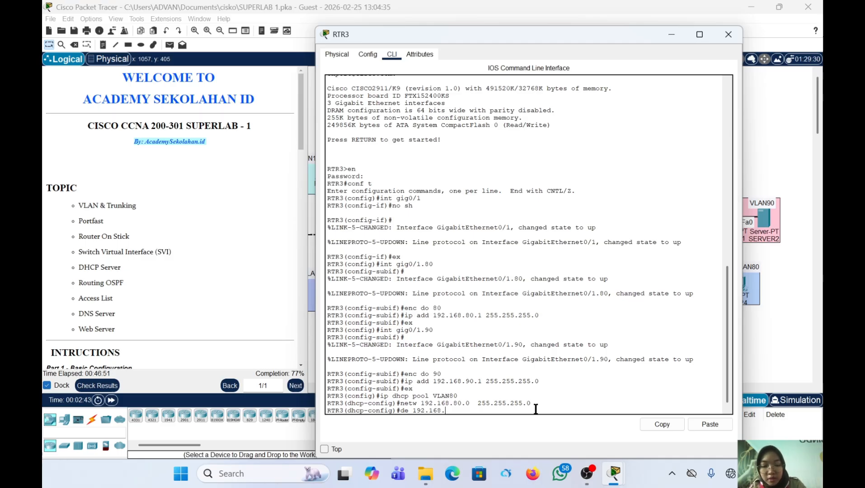
text(80.1)
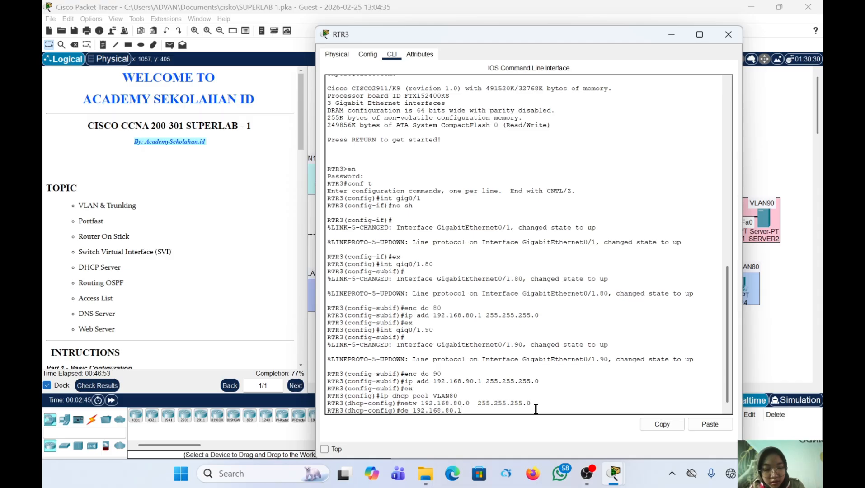
key(Return)
text(dhcp-config)#d)
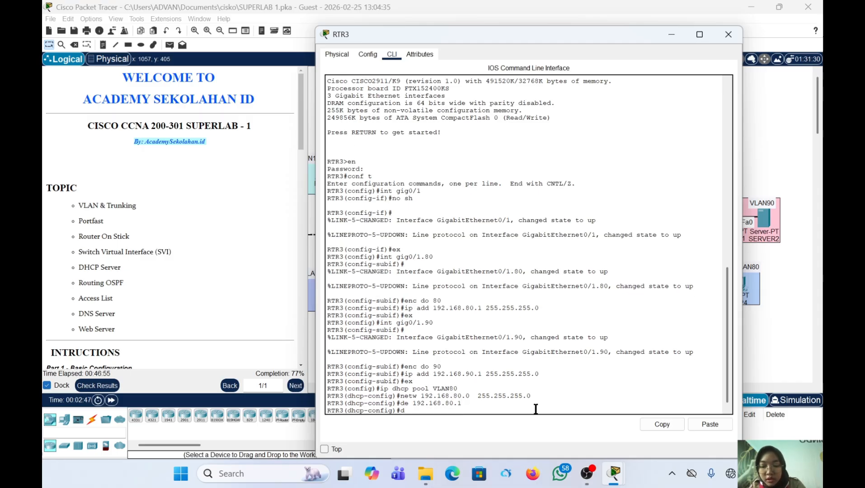
text(n)
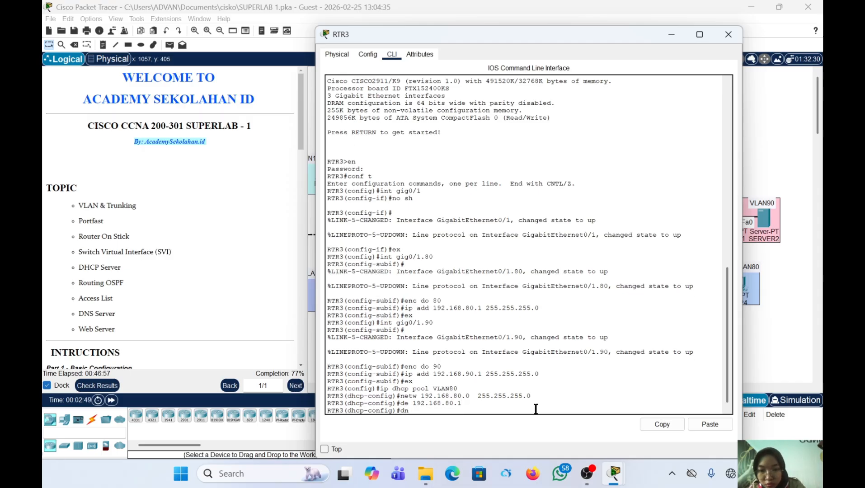
text( 192)
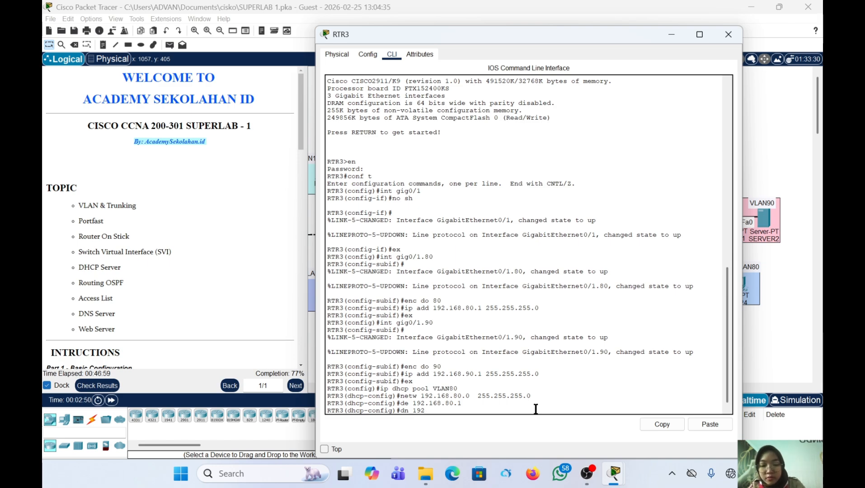
text(.168)
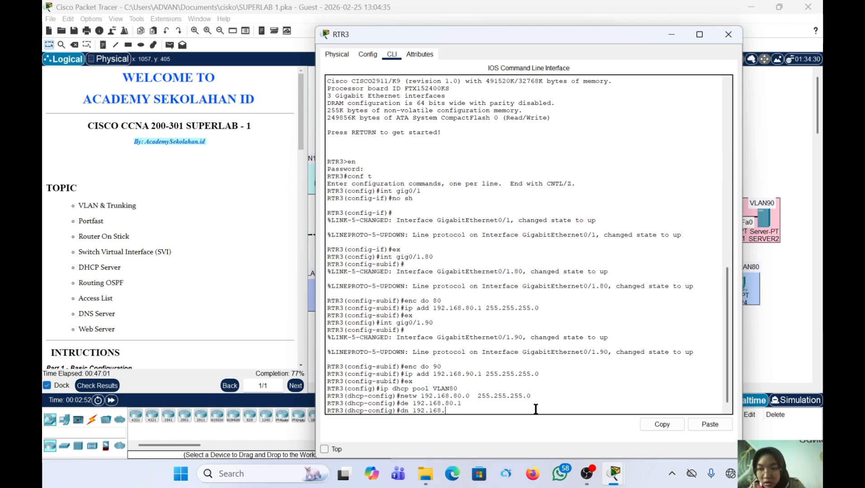
text(.90.2)
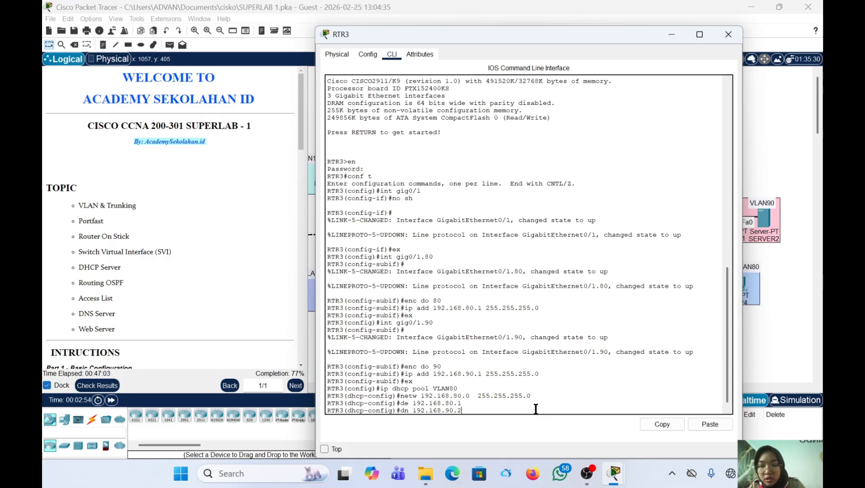
key(Return)
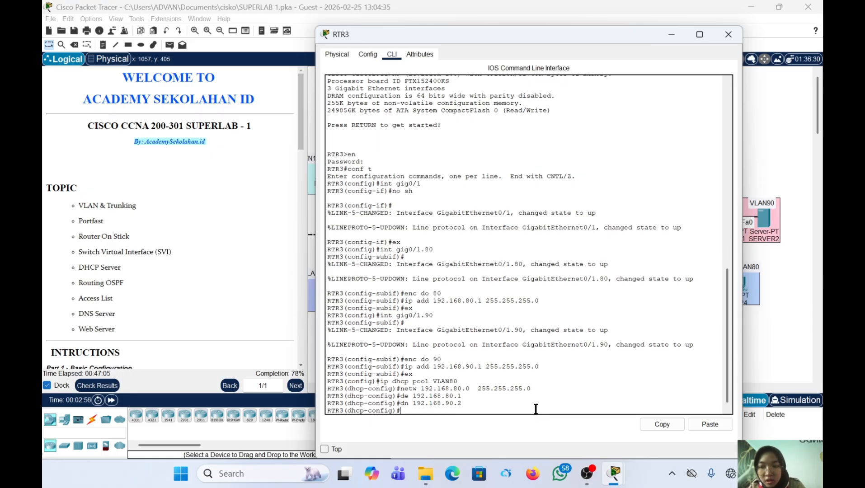
Exclude 192.168.80.1 from DHCP leasing with ip dhcp excluded-address
text(ip)
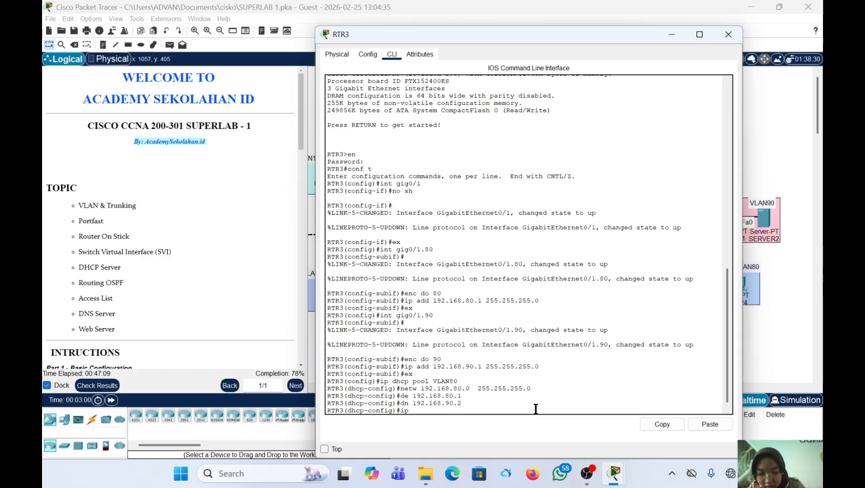
text( dhc)
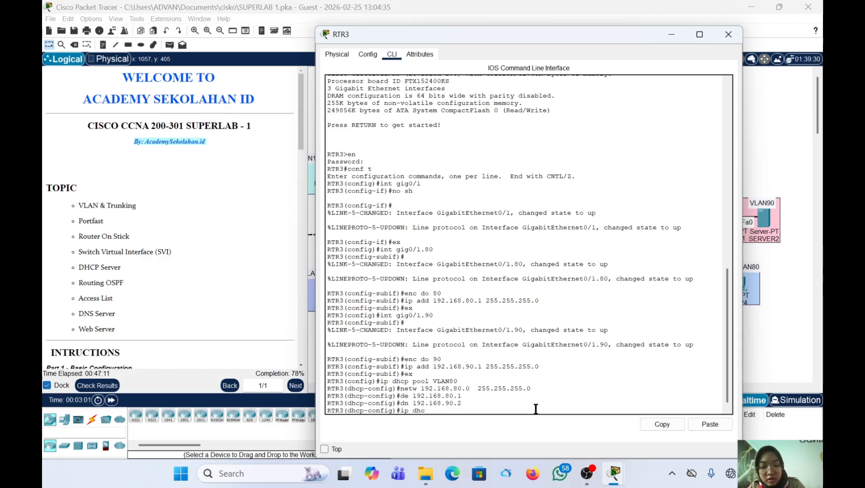
text(p)
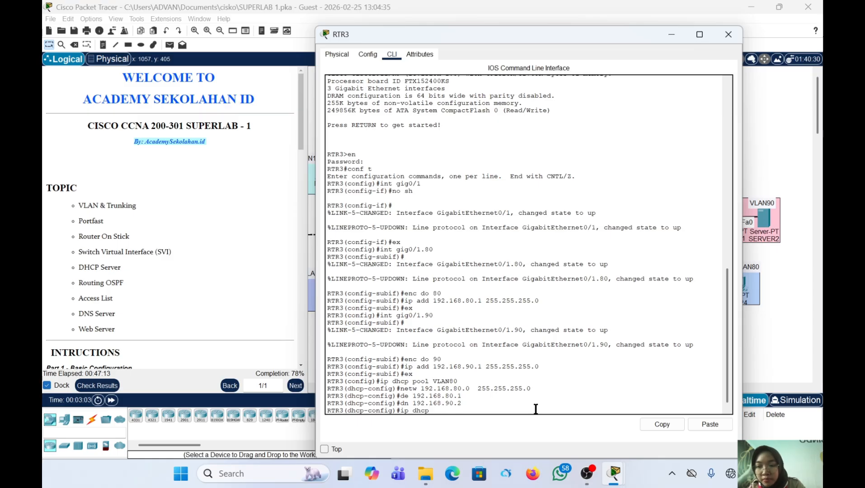
text( ex)
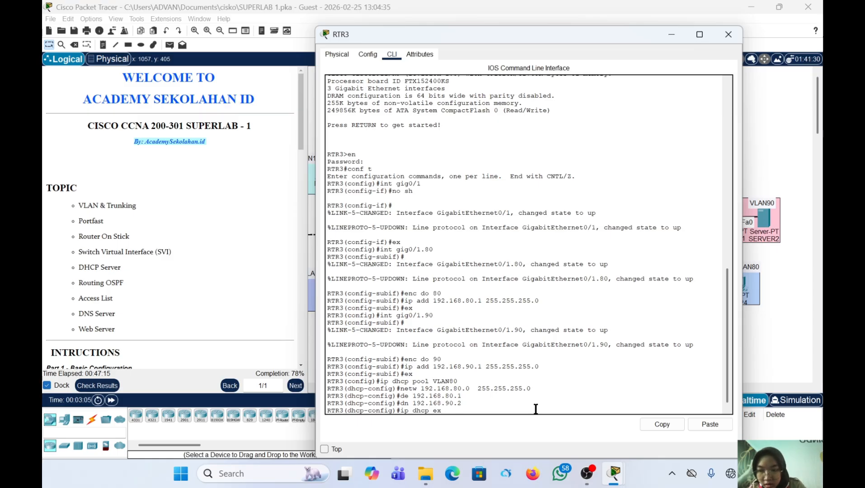
text(c)
key(Tab)
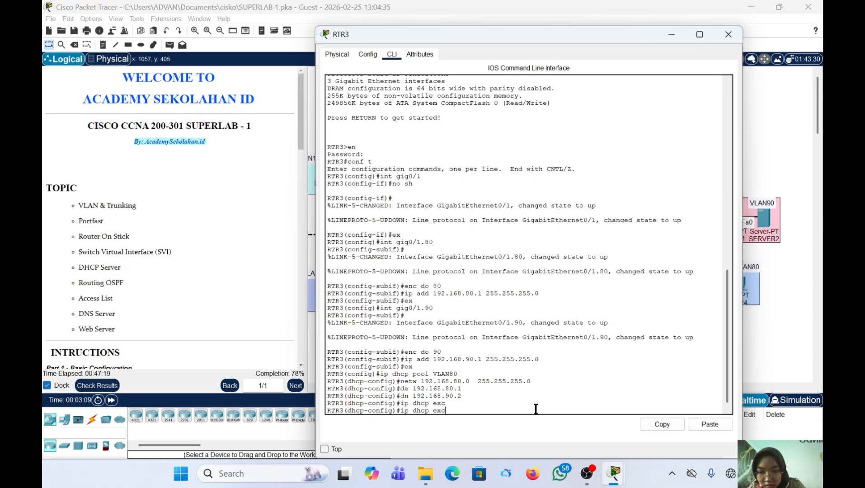
text(lu)
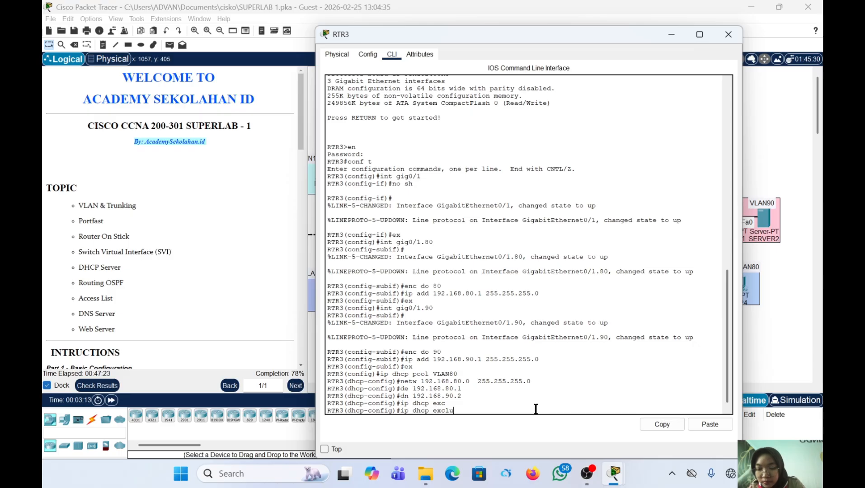
text(ded-)
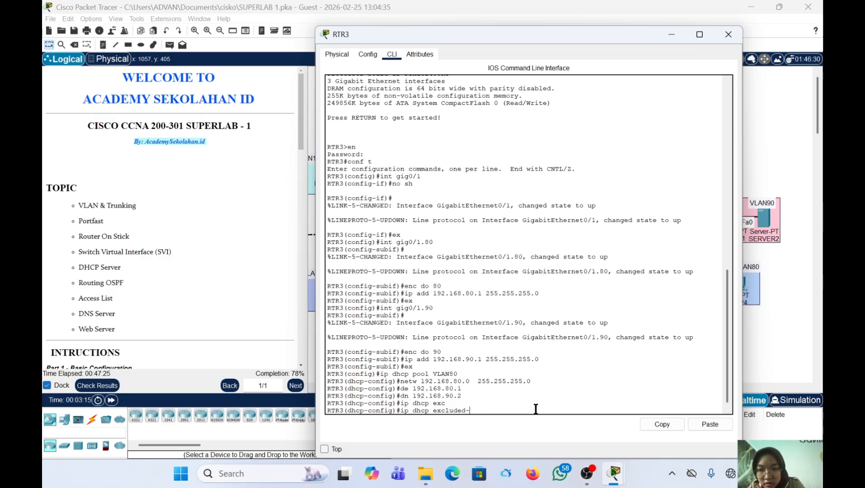
text(addre)
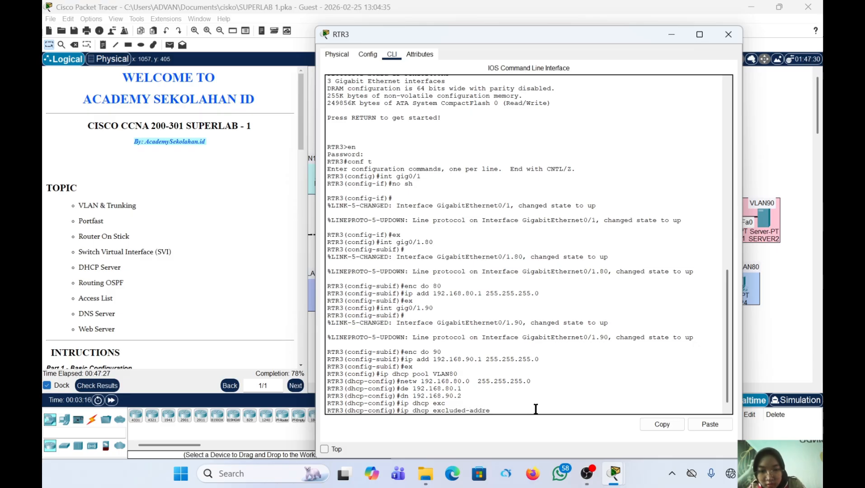
text(ss)
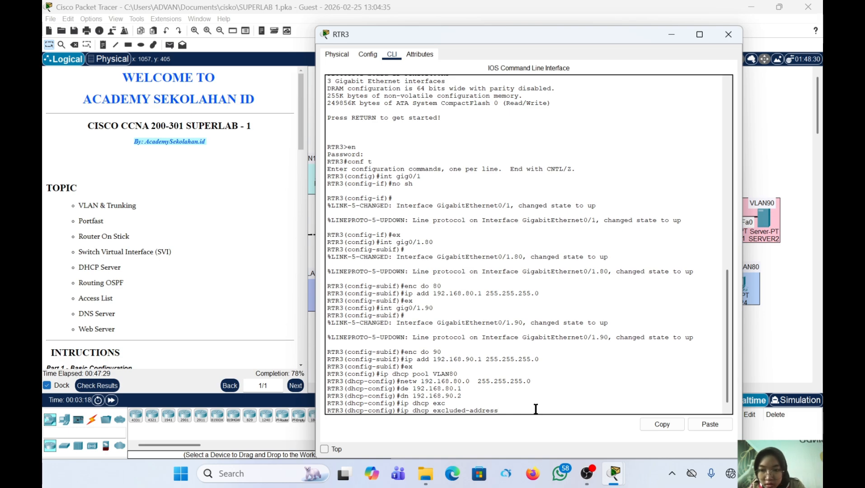
text( 192.168)
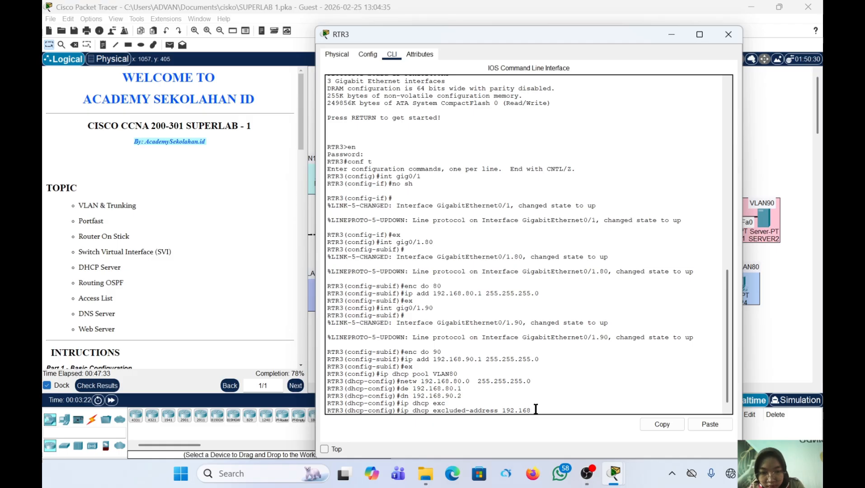
text(.)
text(80.1)
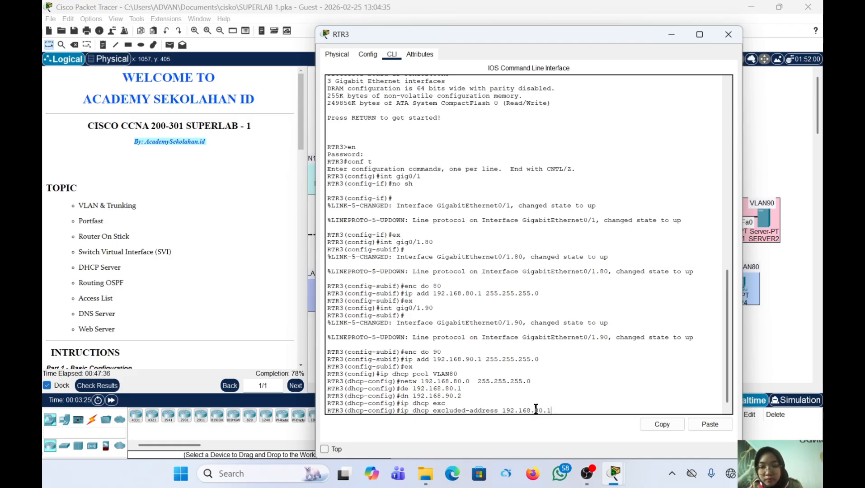
key(Return)
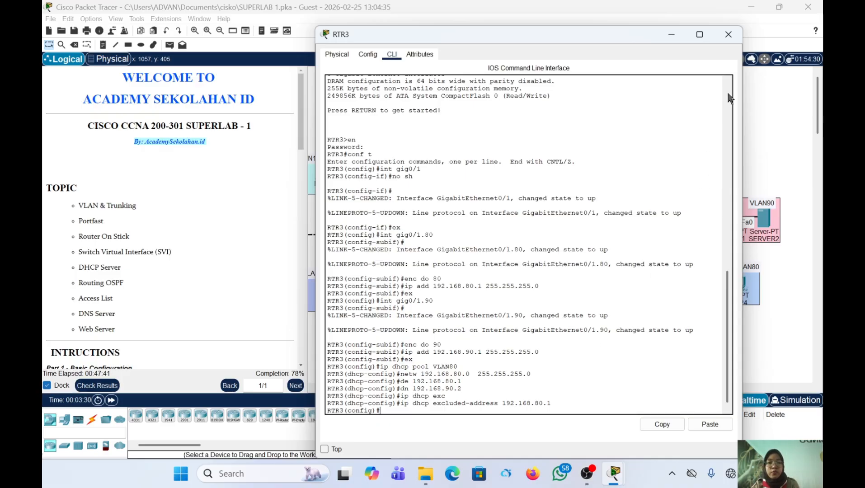
Switch PC22's IP configuration to DHCP so it leases 192.168.80.2 with gateway 192.168.80.1
click(729, 35)
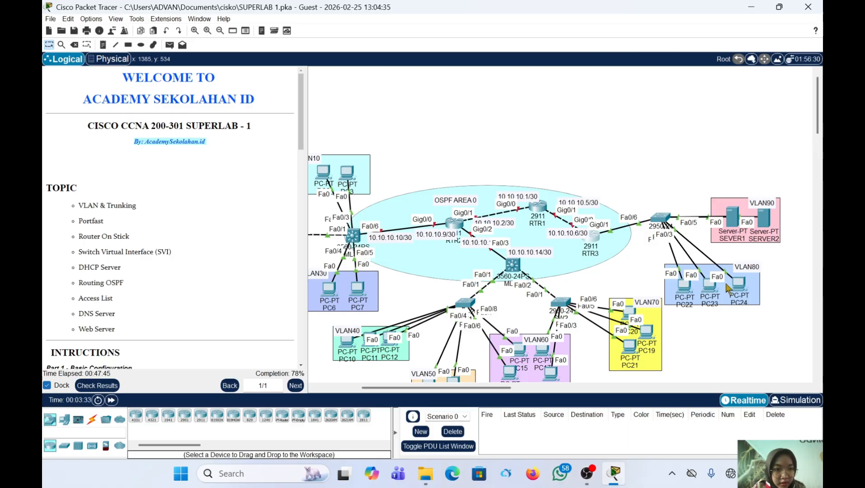
click(686, 288)
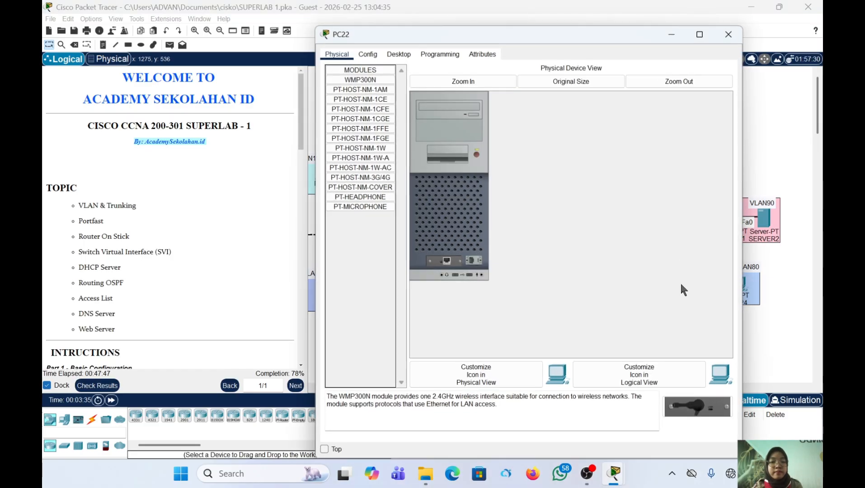
click(399, 55)
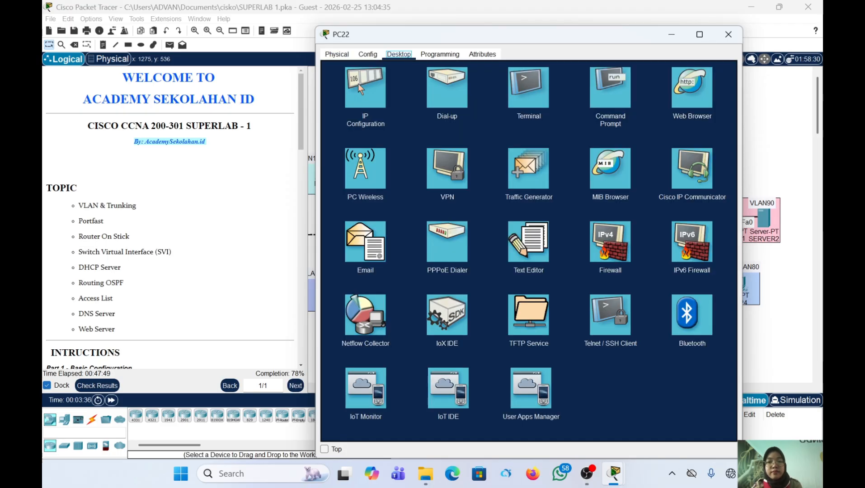
click(358, 84)
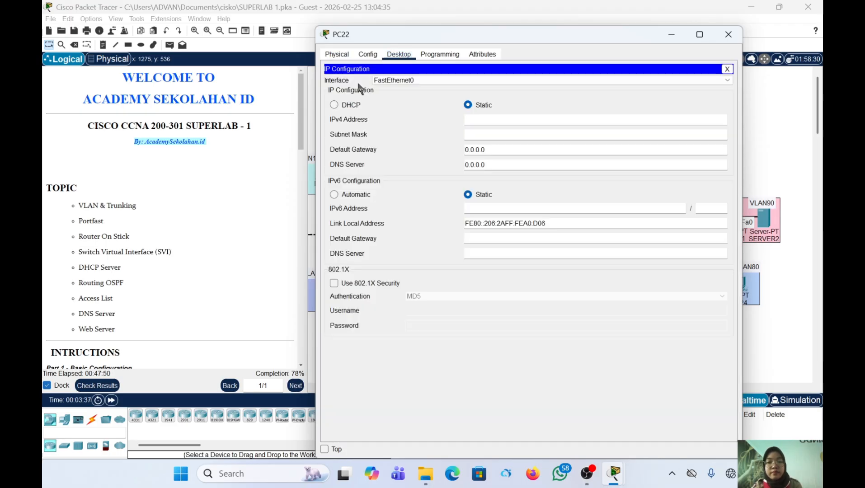
click(335, 105)
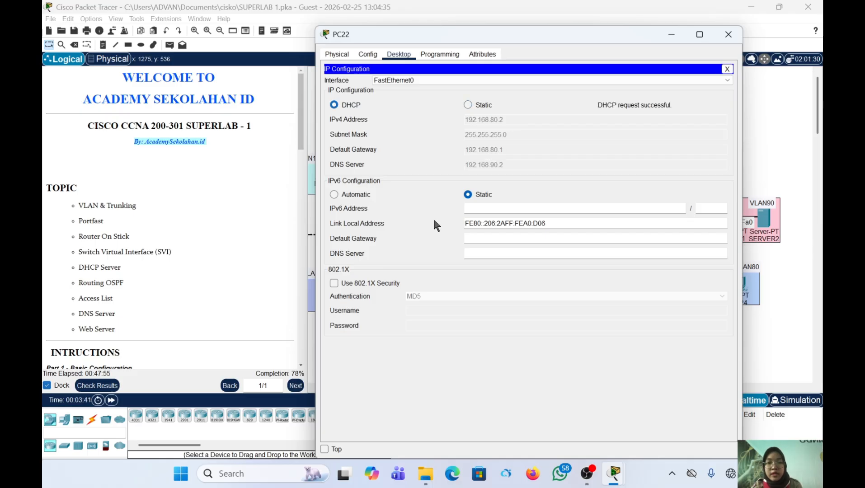
click(729, 40)
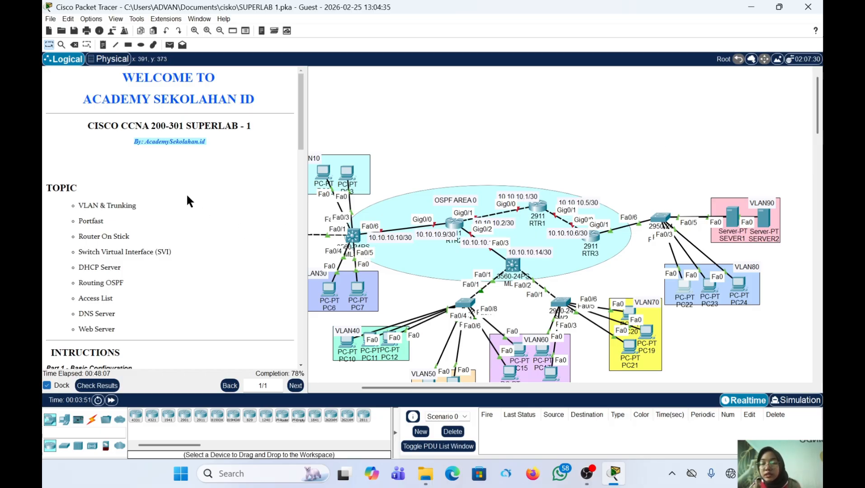
Give SEVER1 static IPv4 address 192.168.90.2 with subnet mask 255.255.255.0
scroll(188, 196, down, 15)
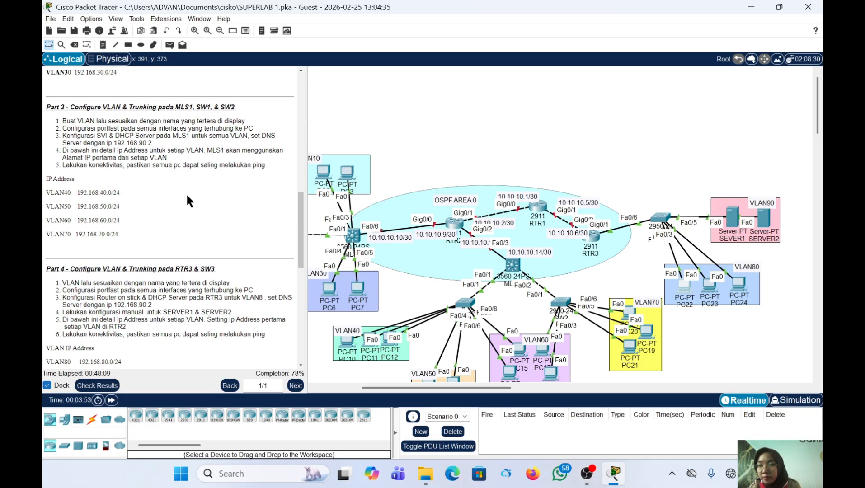
scroll(189, 200, down, 1)
scroll(189, 201, down, 5)
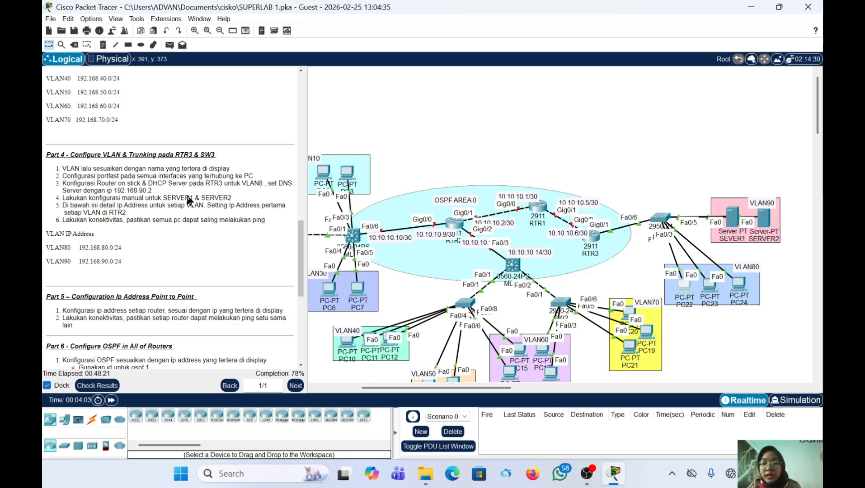
click(733, 218)
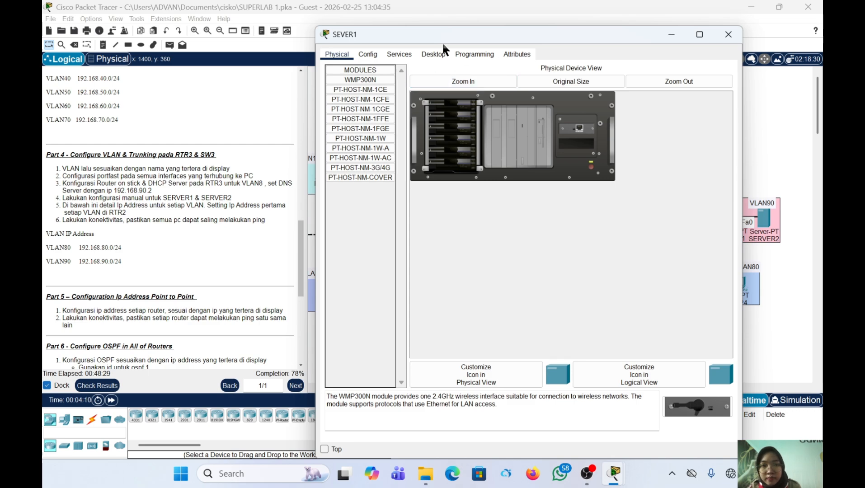
click(443, 59)
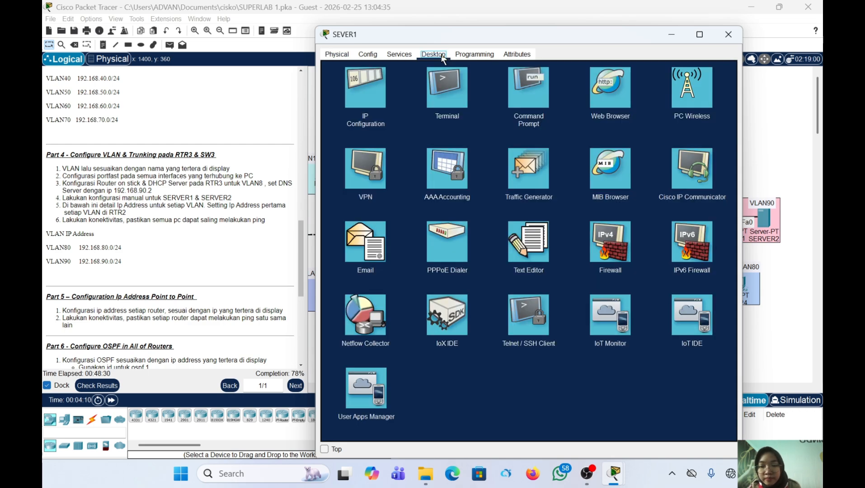
click(379, 91)
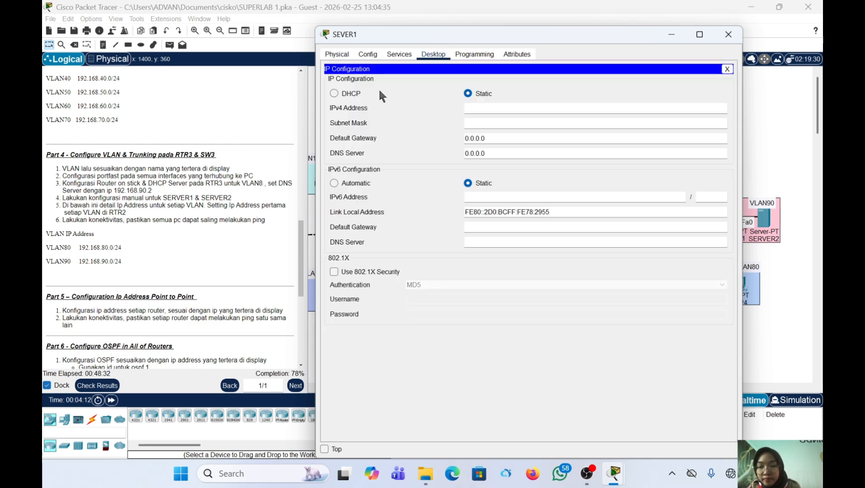
click(481, 107)
text(192.168)
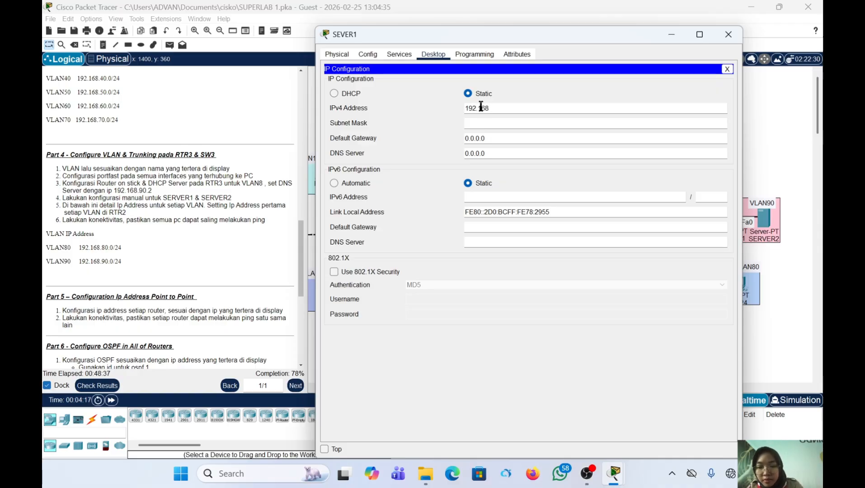
text(.90.2)
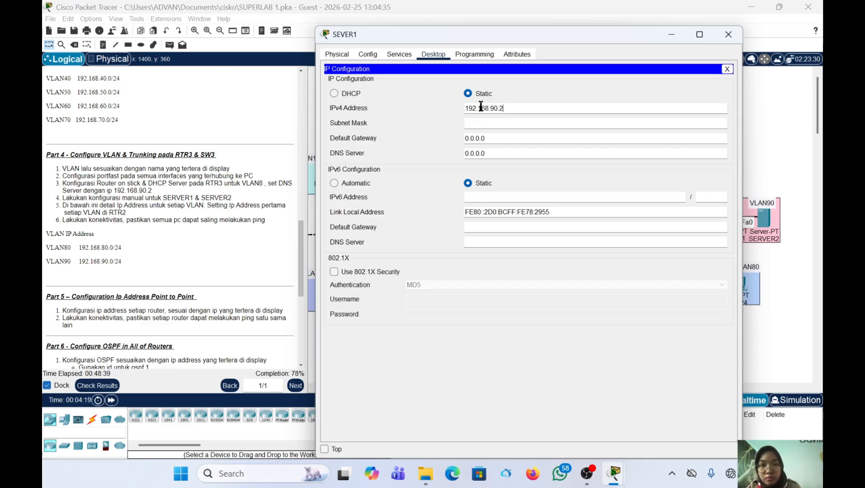
click(486, 123)
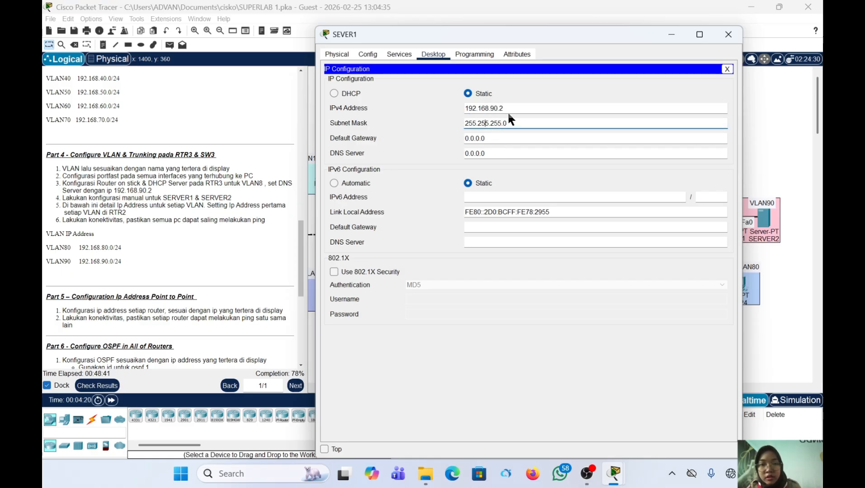
Set SEVER1's default gateway to 192.168.90.1 and DNS server to 192.168.90.2
click(508, 109)
double_click(508, 108)
key(ctrl+c)
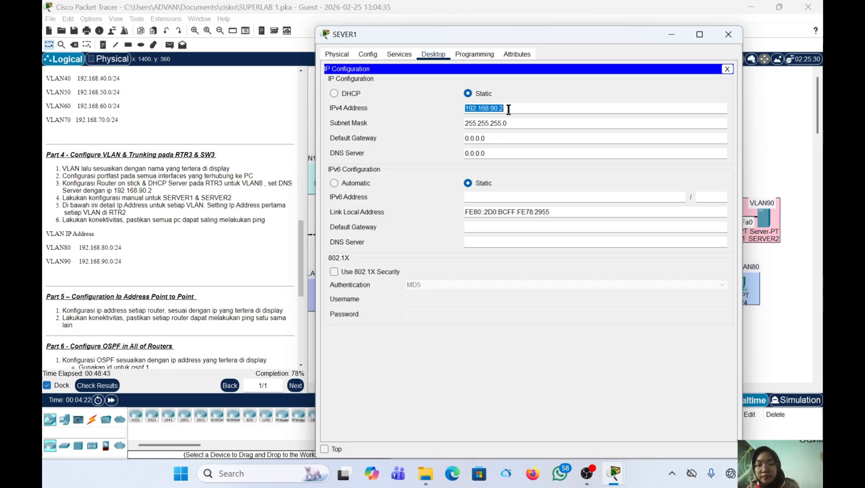
click(508, 138)
double_click(509, 138)
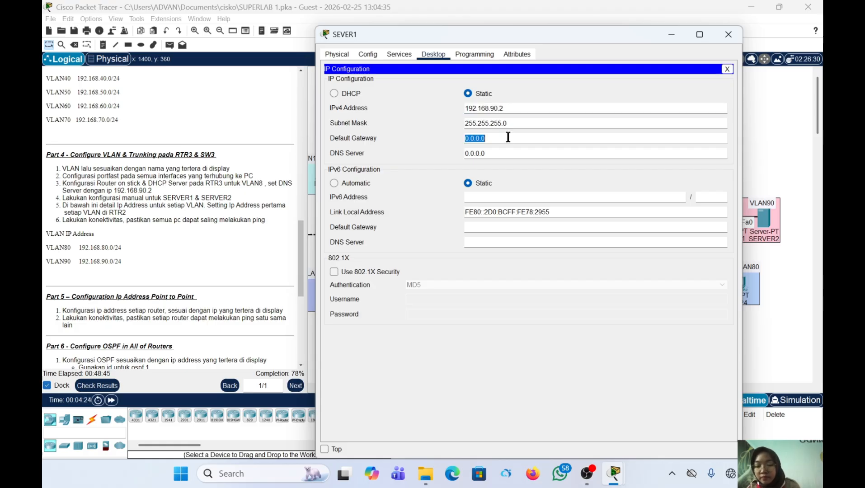
key(ctrl+v)
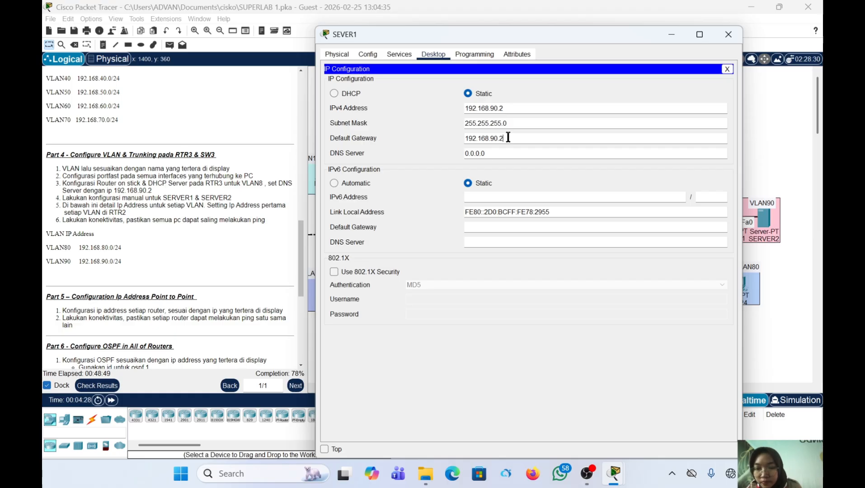
key(BackSpace)
text(1)
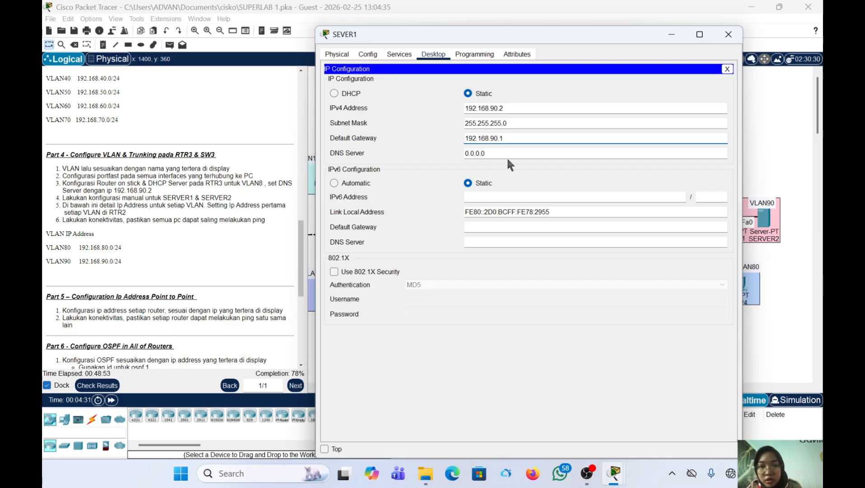
click(509, 155)
double_click(509, 155)
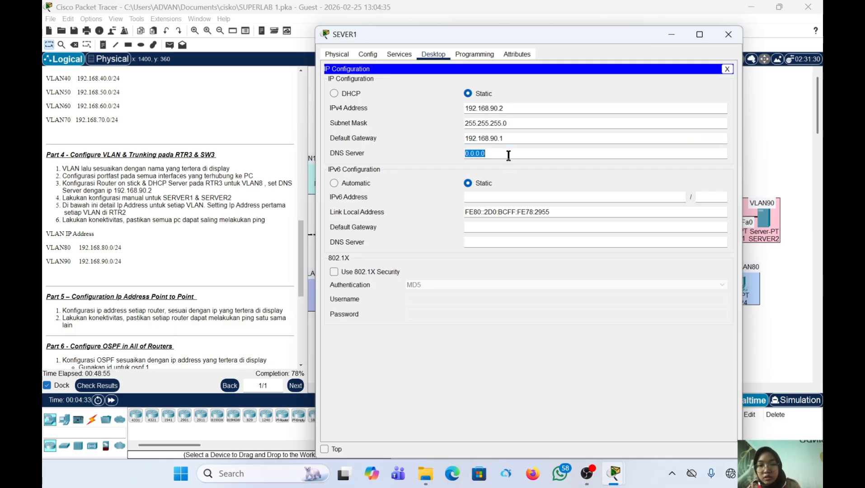
key(ctrl+v)
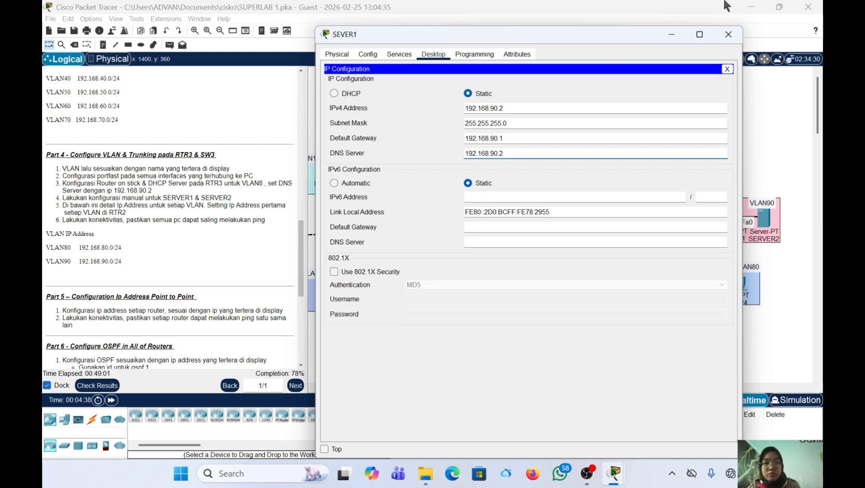
click(727, 40)
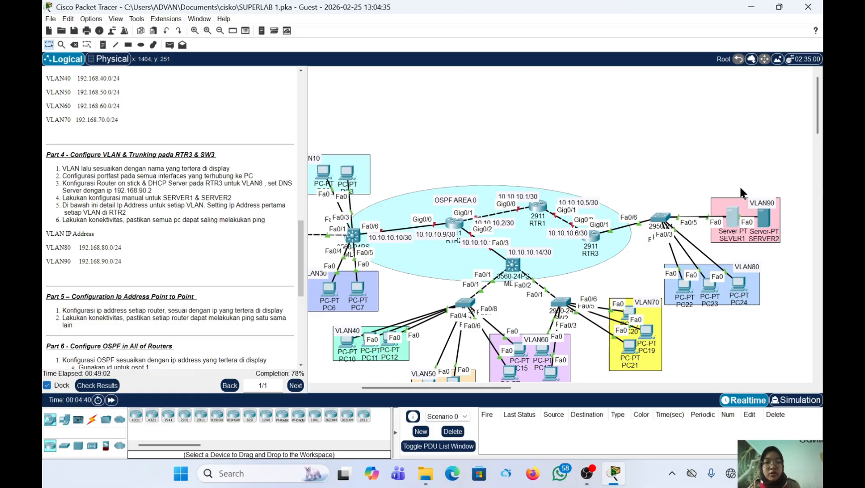
Give SERVER2 static IPv4 address 192.168.90.3 with subnet mask 255.255.255.0
click(765, 224)
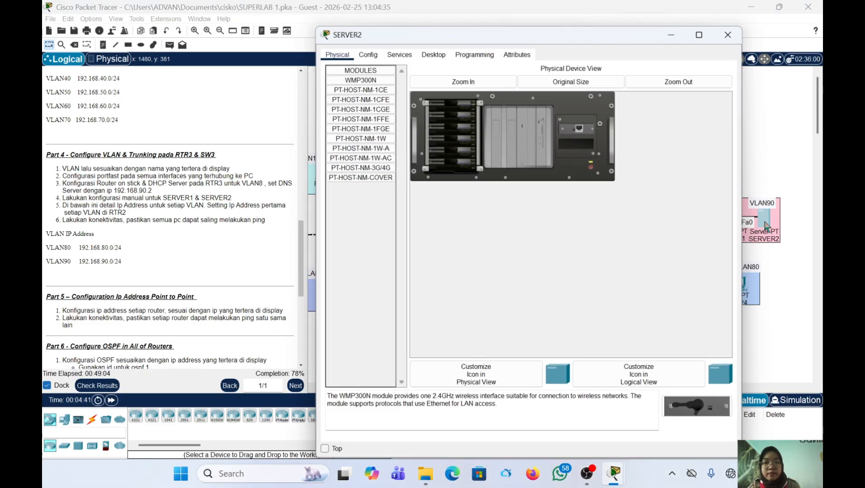
click(433, 55)
click(346, 103)
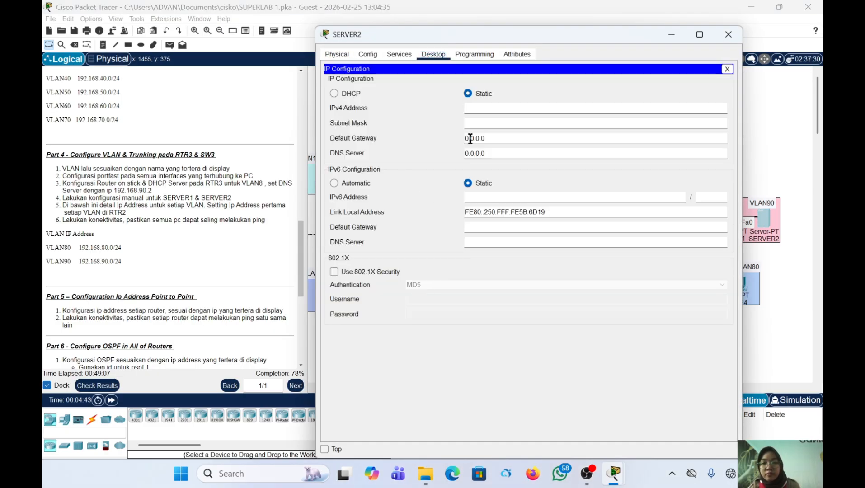
click(469, 107)
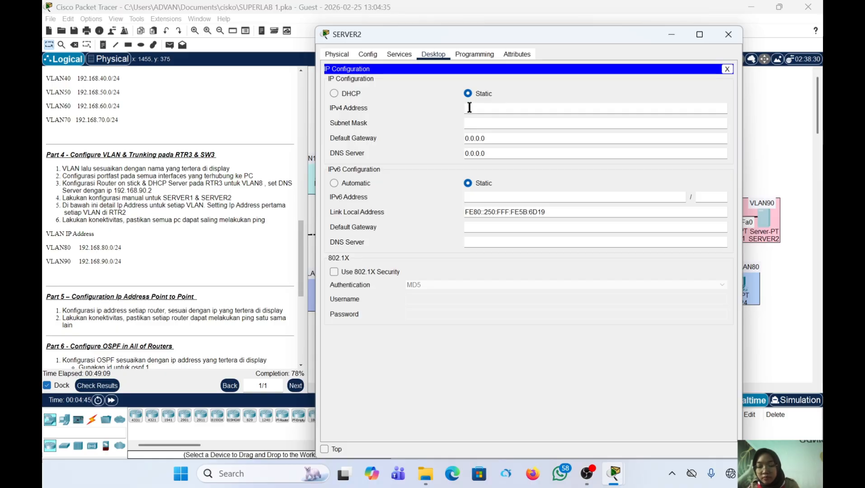
text(192.168.90.3)
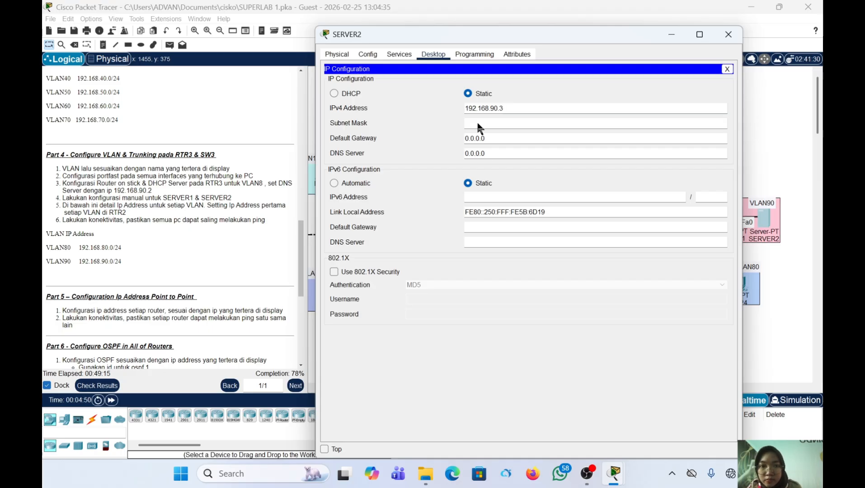
click(485, 123)
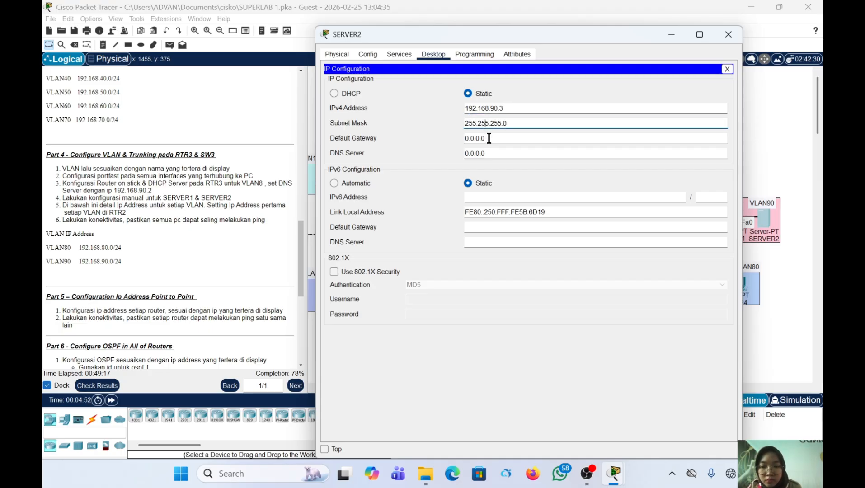
Set SERVER2's default gateway to 192.168.90.1 and DNS server to 192.168.90.2
click(489, 138)
double_click(489, 138)
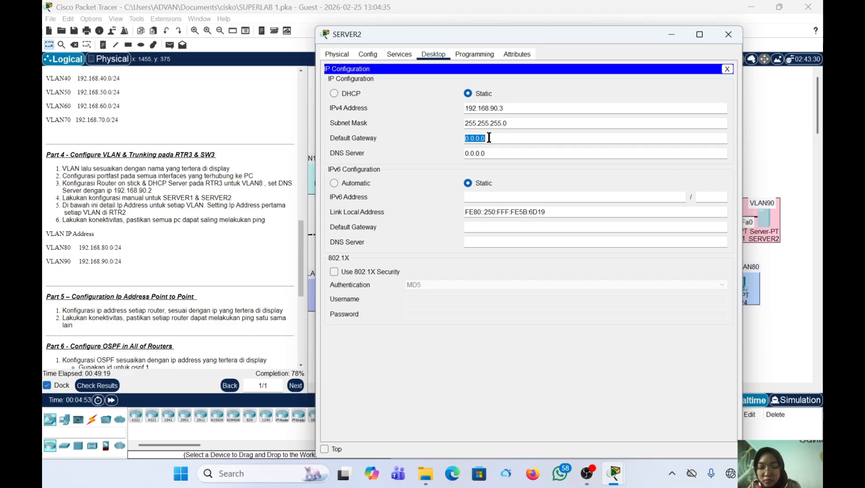
text(192.168.90.1)
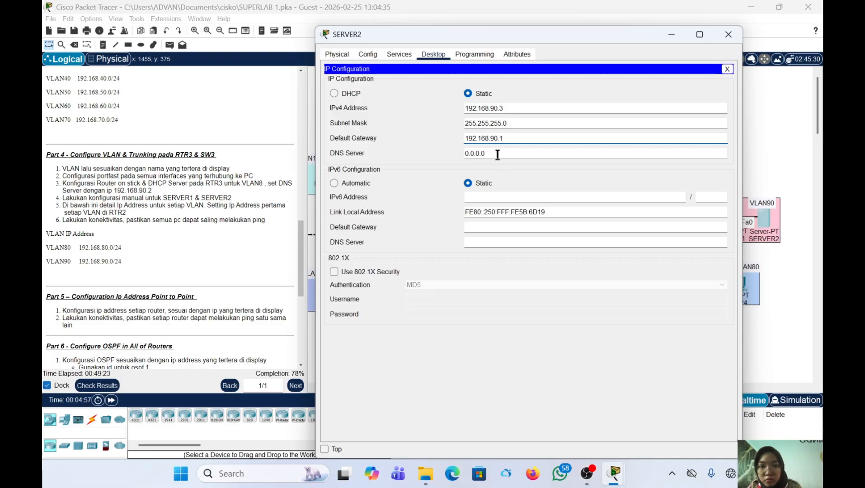
click(497, 155)
double_click(497, 154)
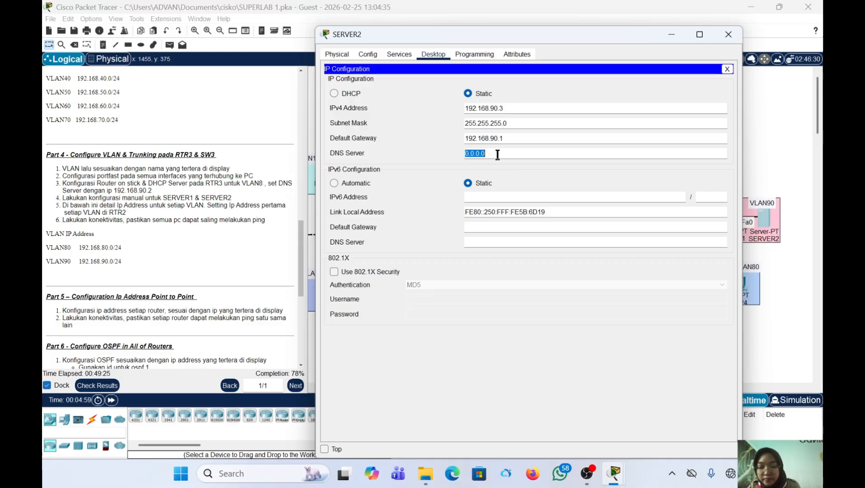
text(192.168.90.2)
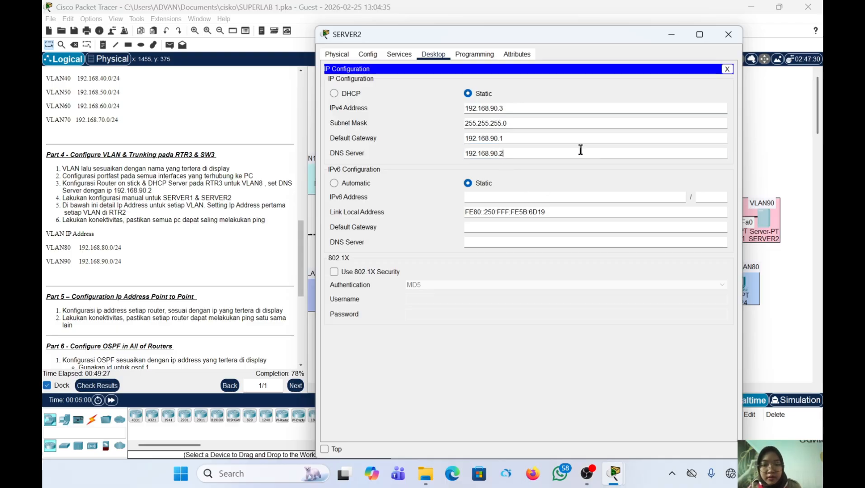
Send two simple PDUs from PC22 to SEVER1; the first fails, the second succeeds
click(736, 36)
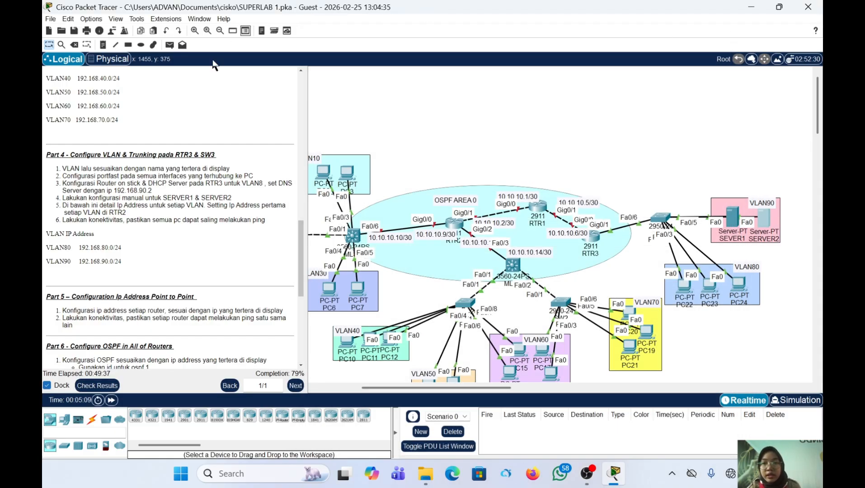
click(171, 46)
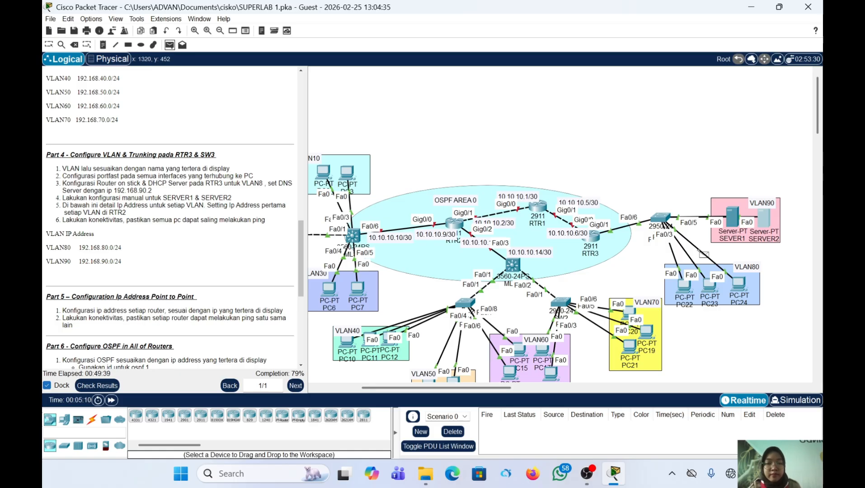
click(684, 285)
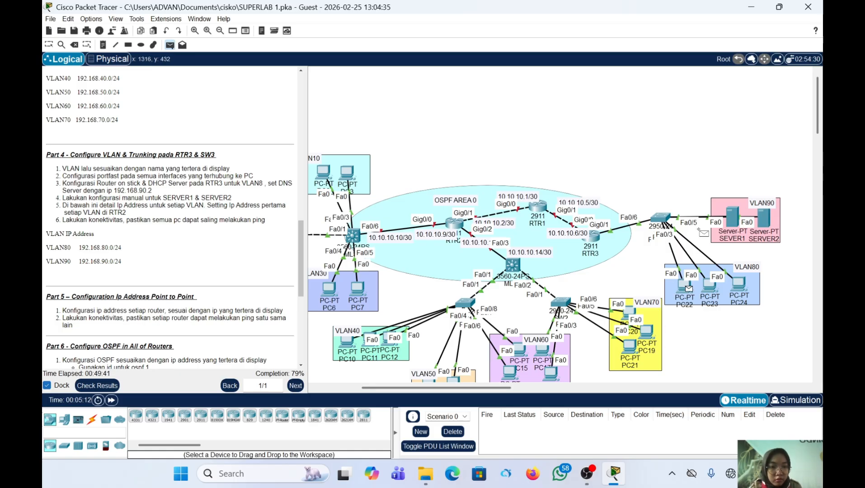
click(732, 219)
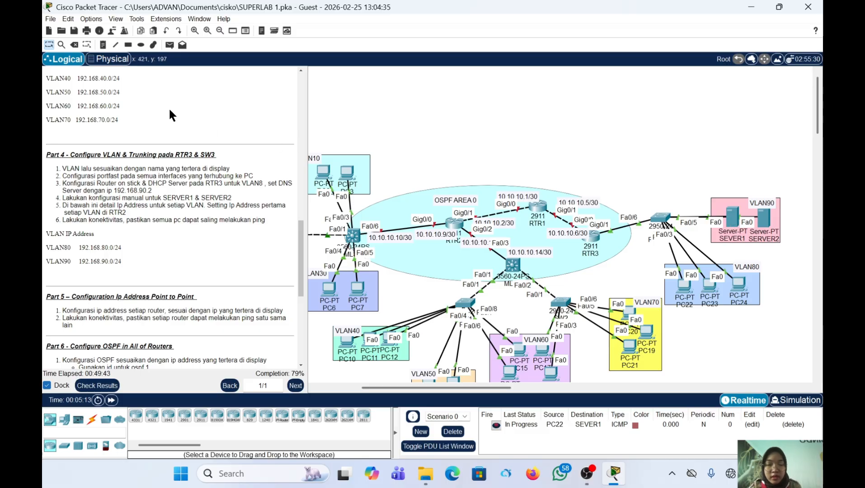
click(170, 45)
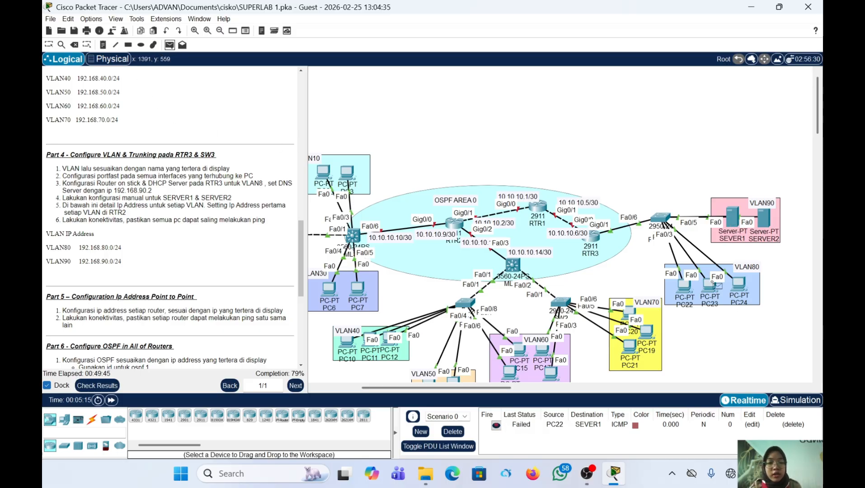
click(684, 286)
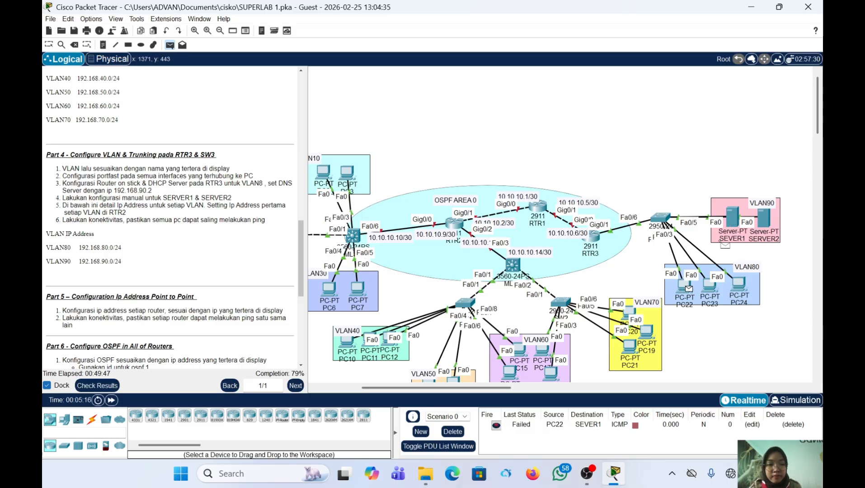
click(732, 218)
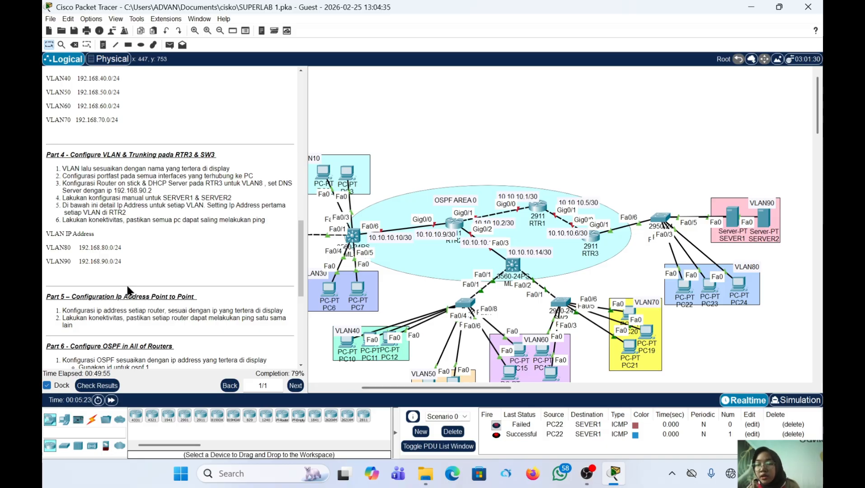
scroll(128, 289, down, 3)
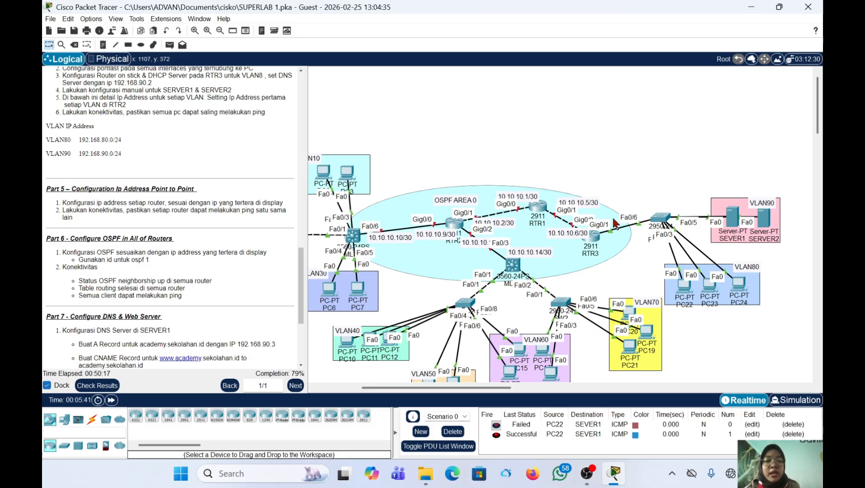
On RTR3's Gig0/0, enter the address 10.10.10.6 with mask 255.255.255.252
click(595, 239)
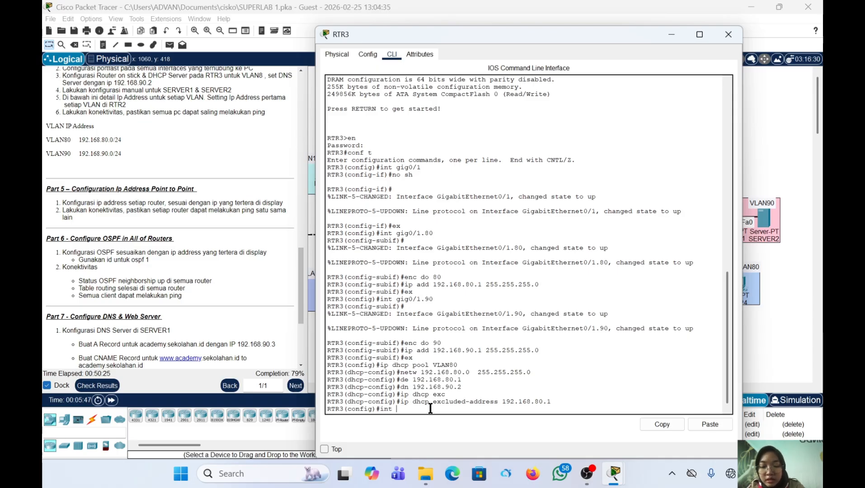
text(int gig0/)
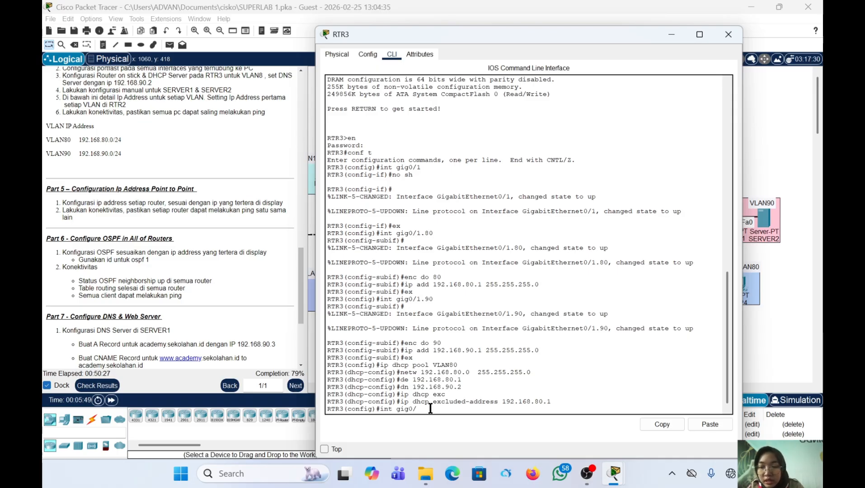
text(0)
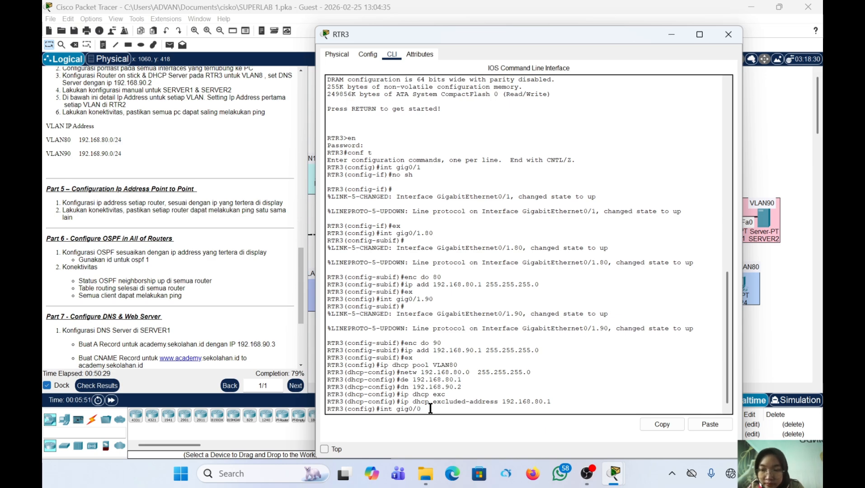
key(Return)
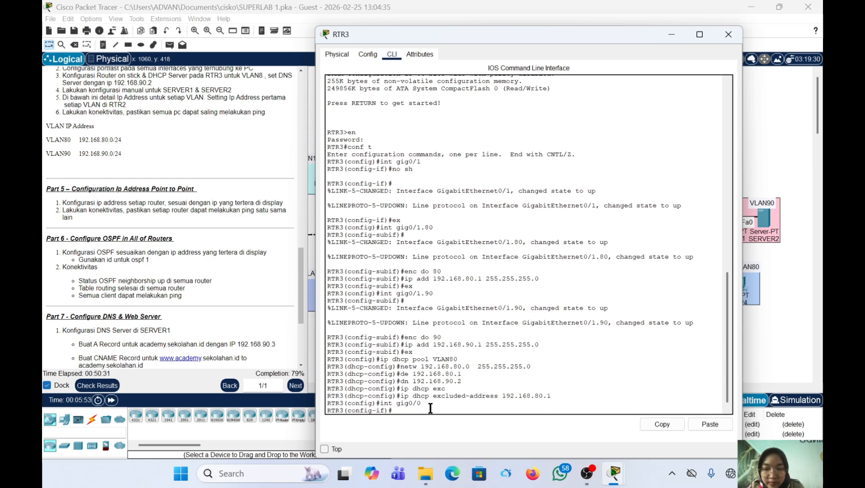
text(ip add)
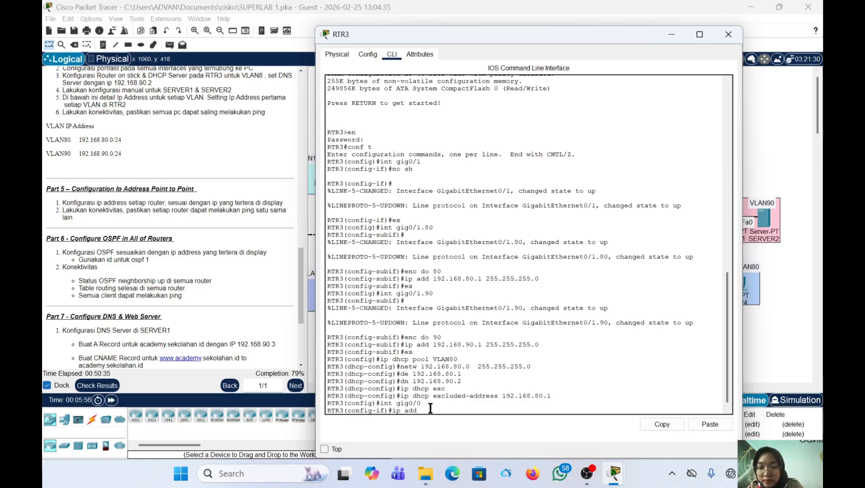
text( 10.10.10)
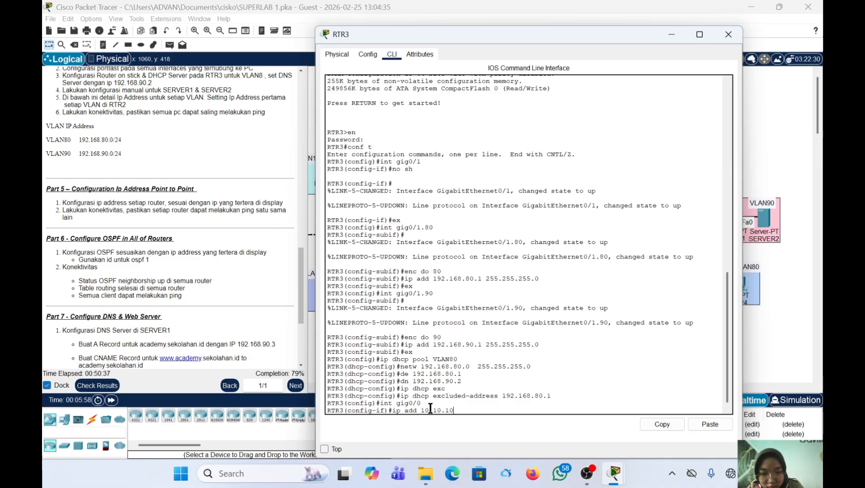
text(.6)
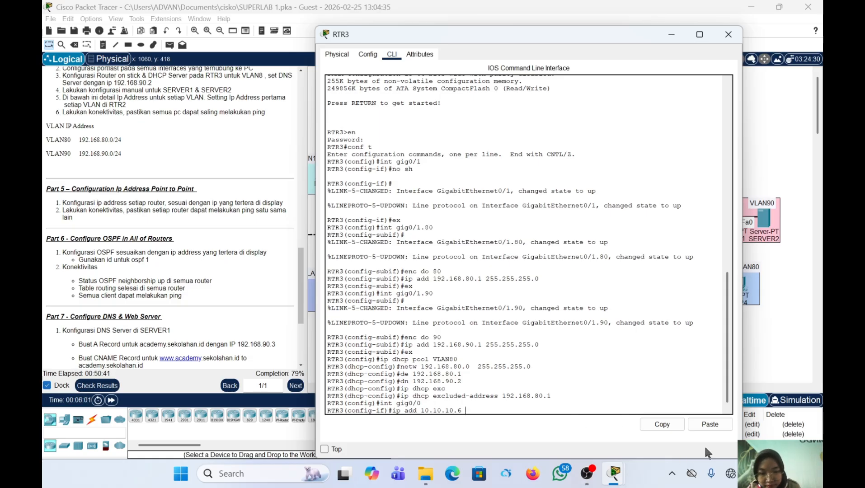
click(717, 424)
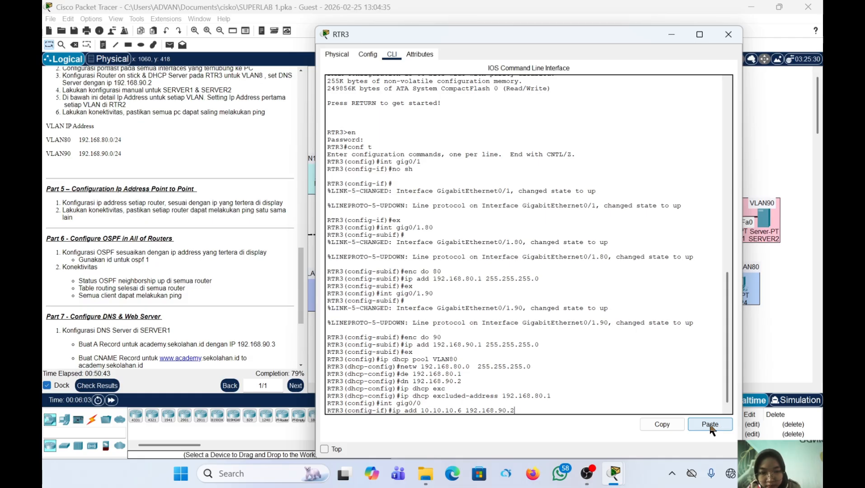
key(BackSpace)
key(BackSpace)
key(BackSpace)
key(BackSpace)
key(BackSpace)
key(BackSpace)
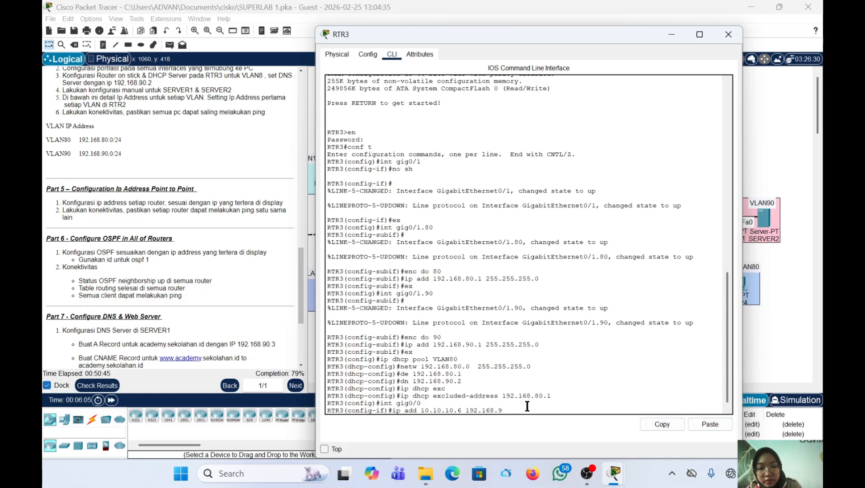
key(BackSpace)
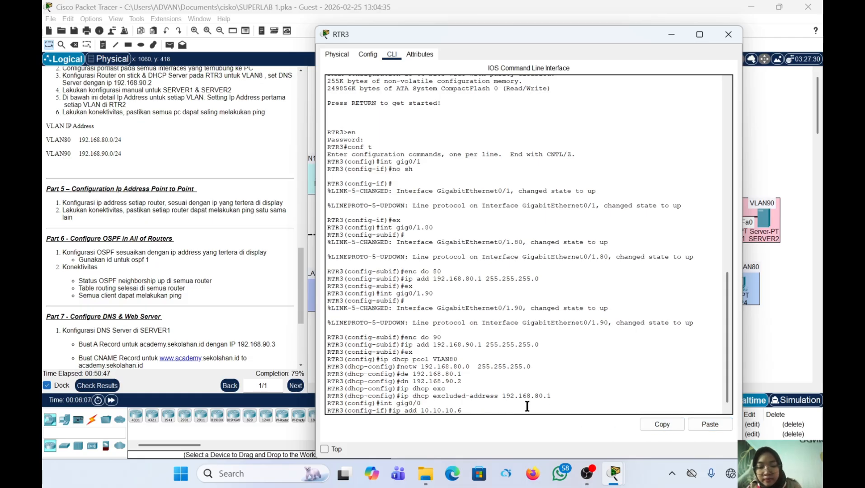
text(255.2)
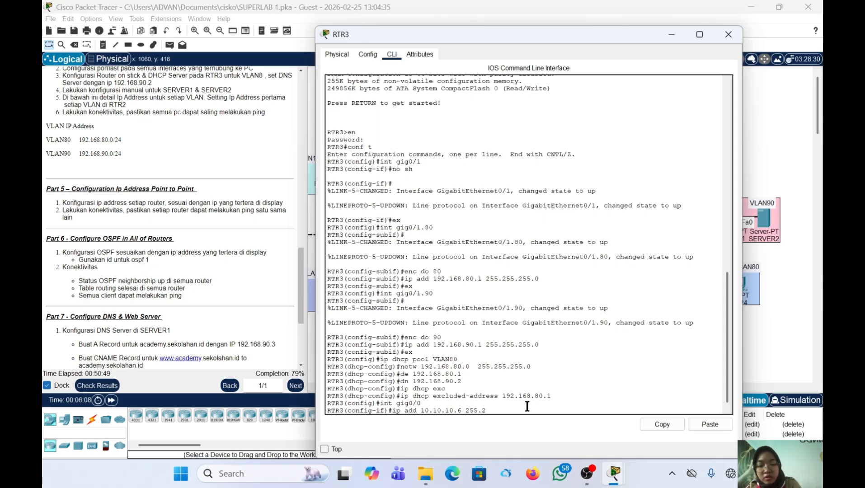
text(55.255.)
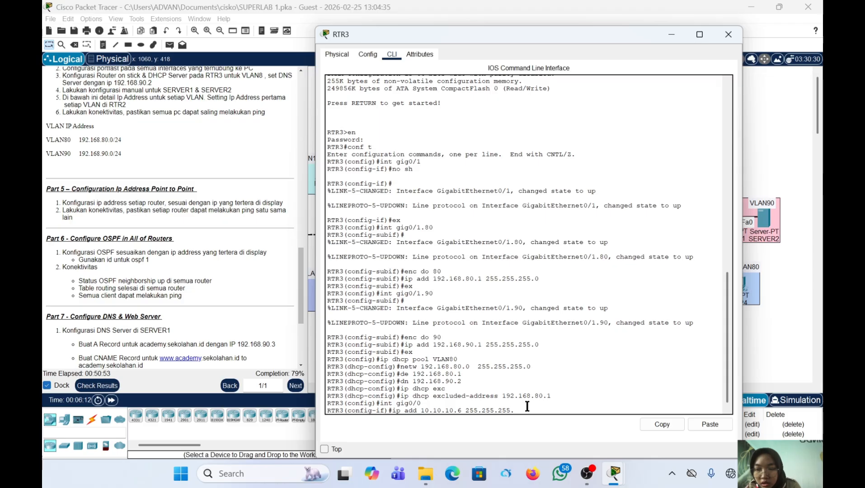
text(252)
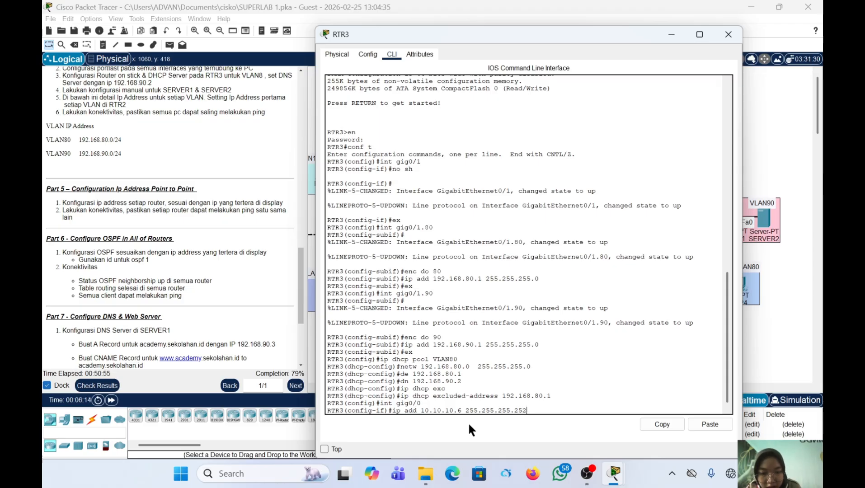
Copy the 255.255.255.252 mask for reuse, apply the address, and bring Gig0/0 up
drag(466, 410, 527, 411)
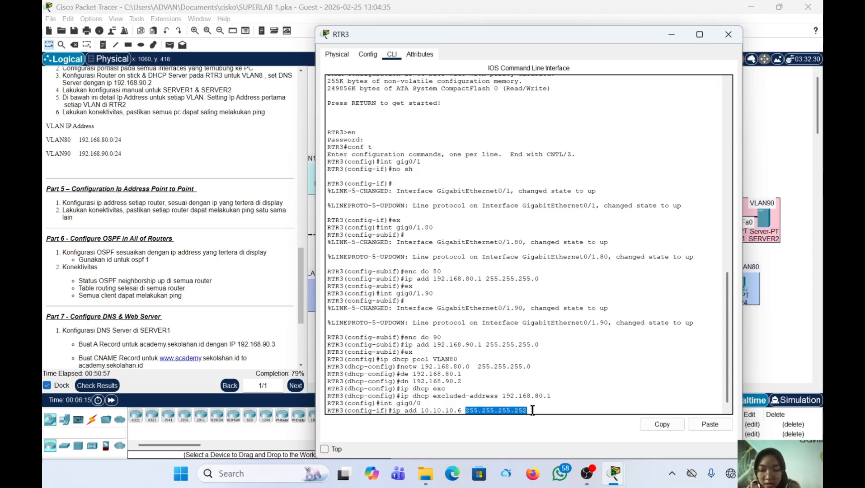
click(667, 425)
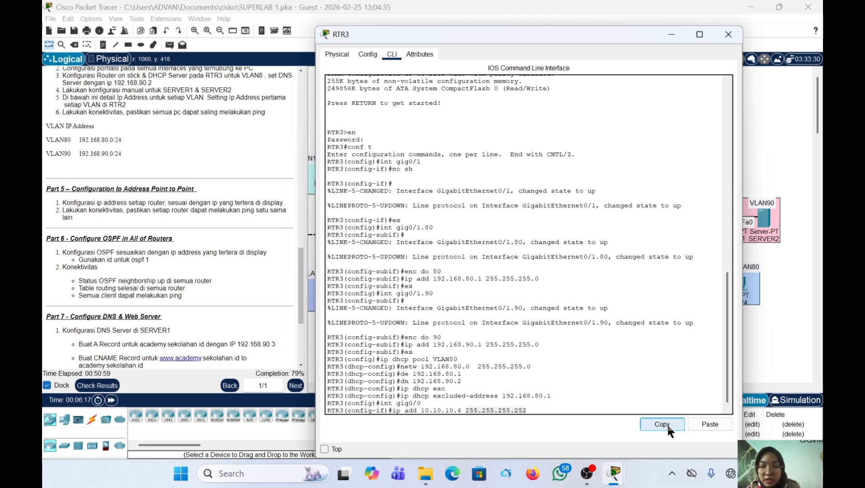
click(618, 412)
key(Return)
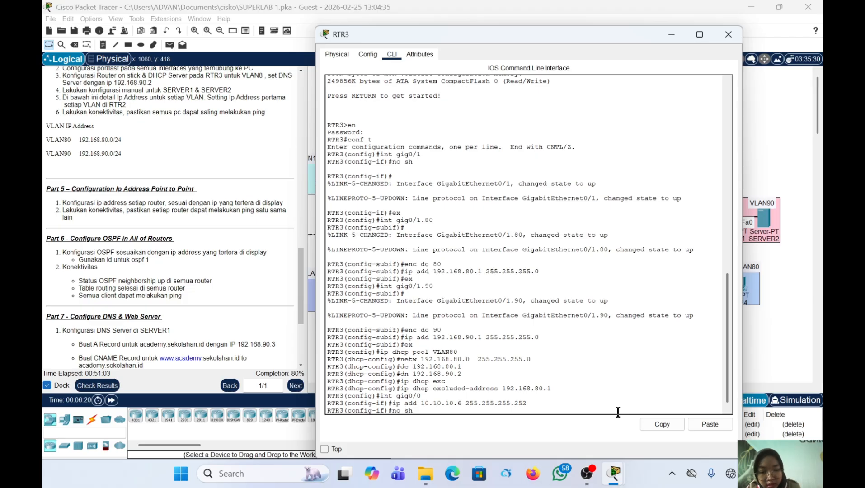
text(no sh)
key(Return)
key(Return)
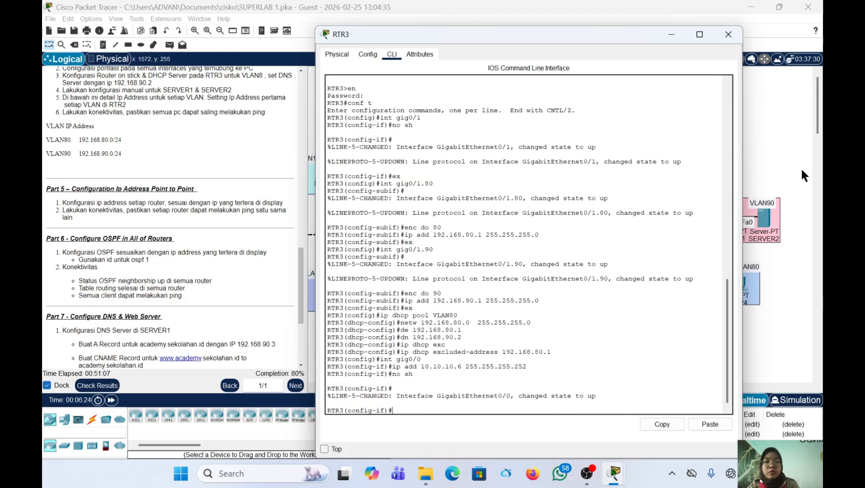
click(729, 34)
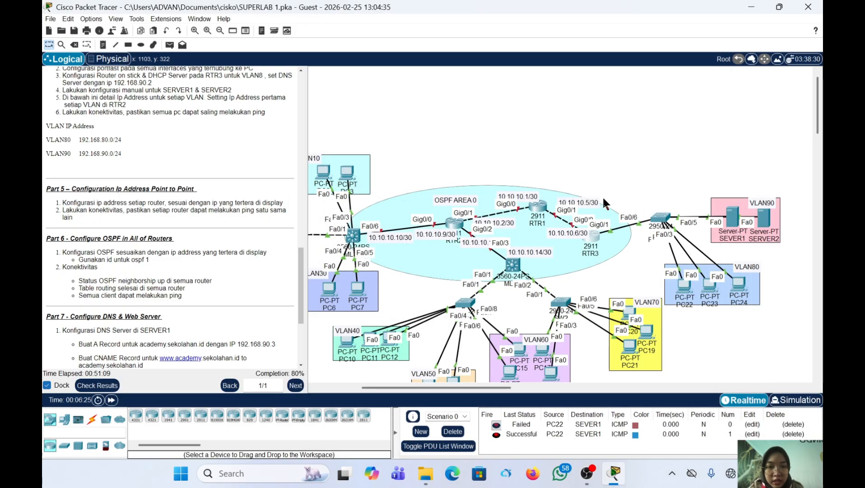
Open RTR1's CLI and enter privileged and global configuration mode
click(541, 206)
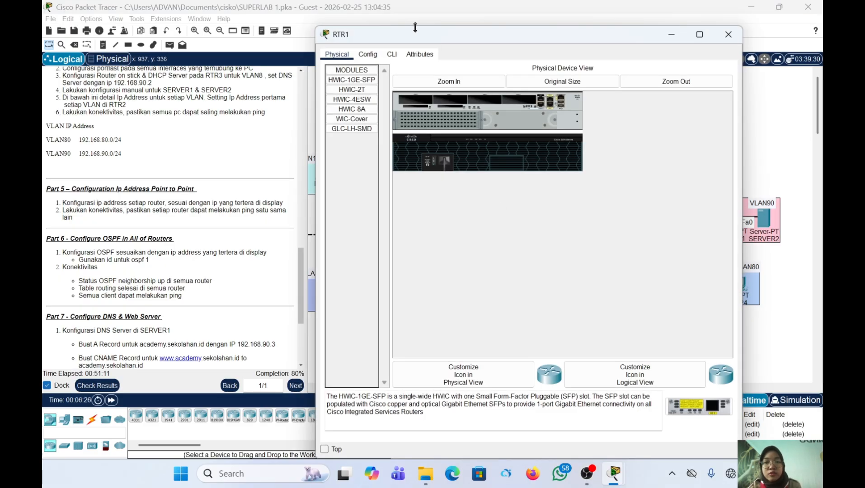
click(392, 54)
key(Return)
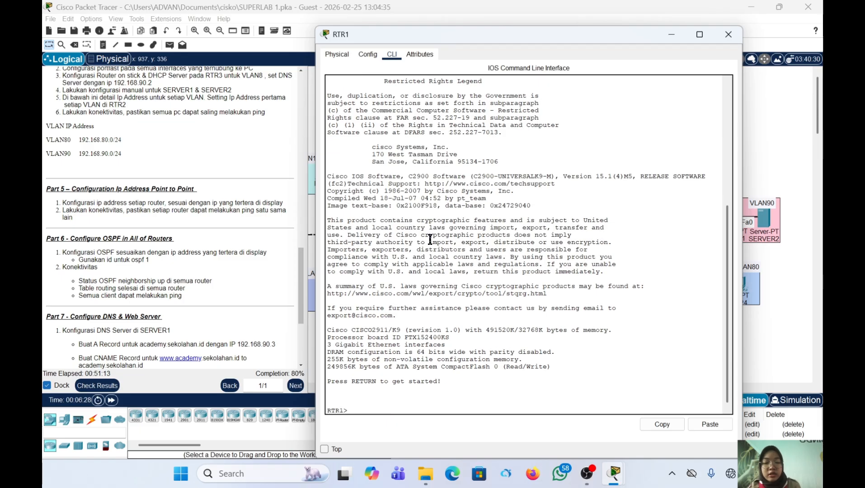
text(en)
key(Return)
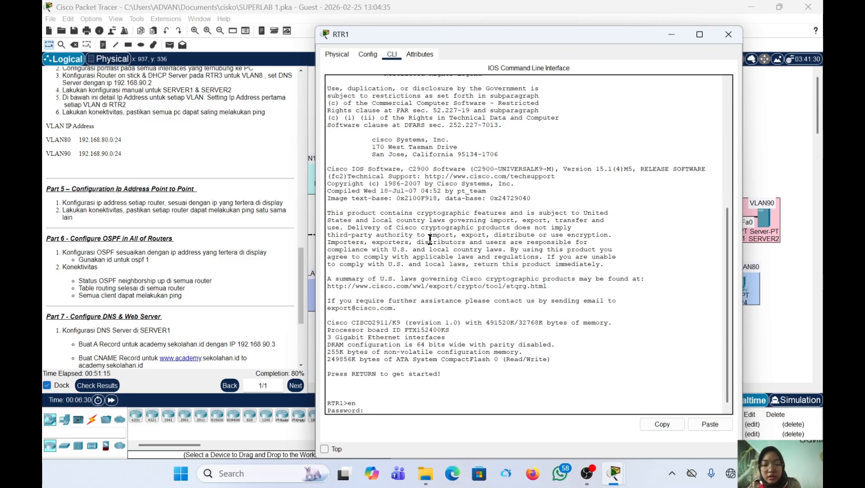
key(Return)
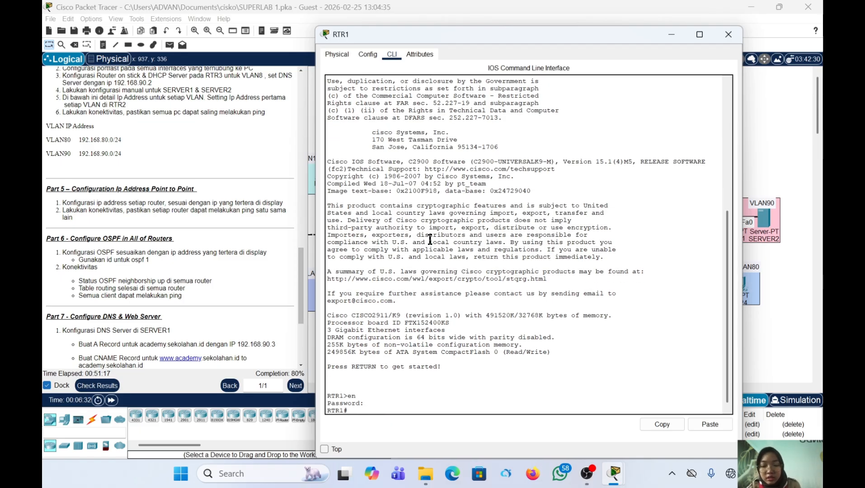
text(c)
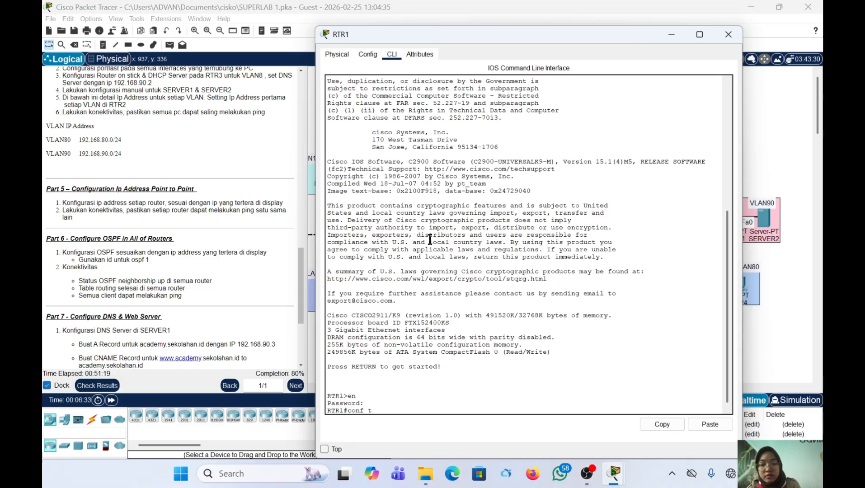
text(onf t)
key(Return)
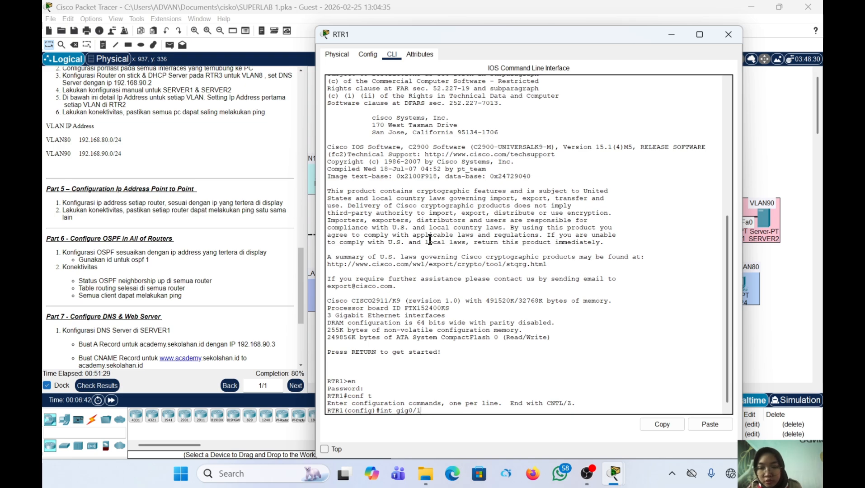
Give RTR1's Gig0/1 address 10.10.10.5 255.255.255.252 and bring it up
key(Return)
key(Return)
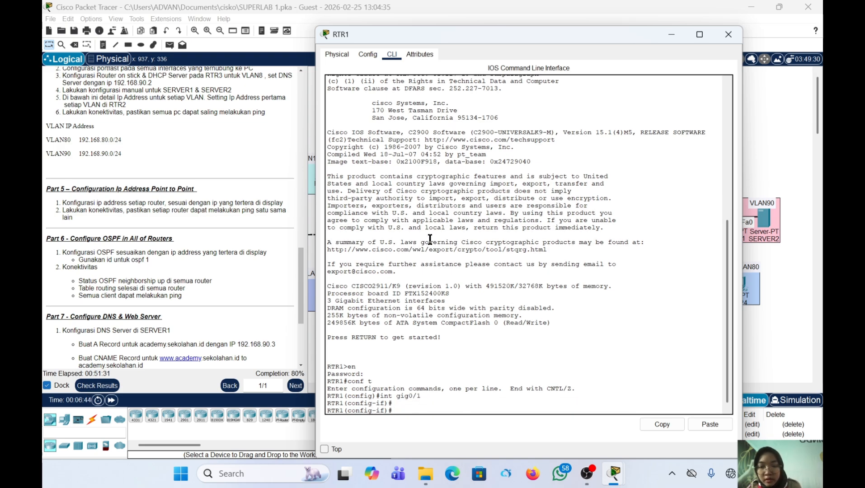
text(ip add)
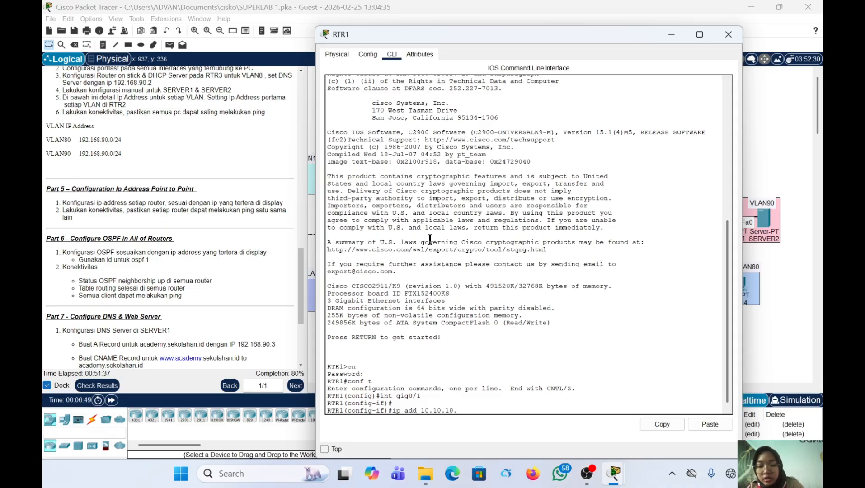
text(10.10.10.5)
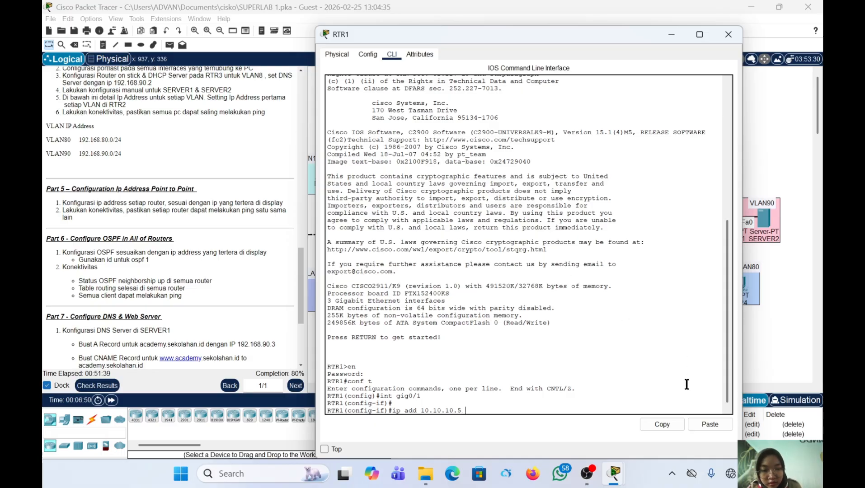
click(710, 424)
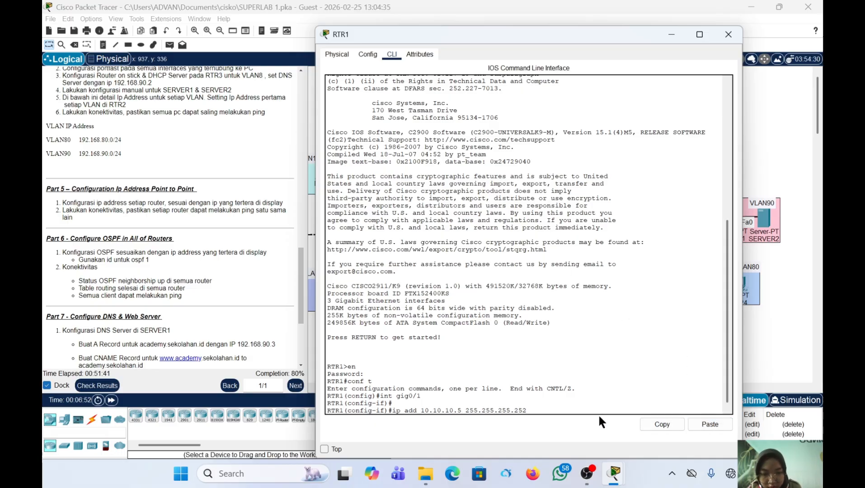
key(Return)
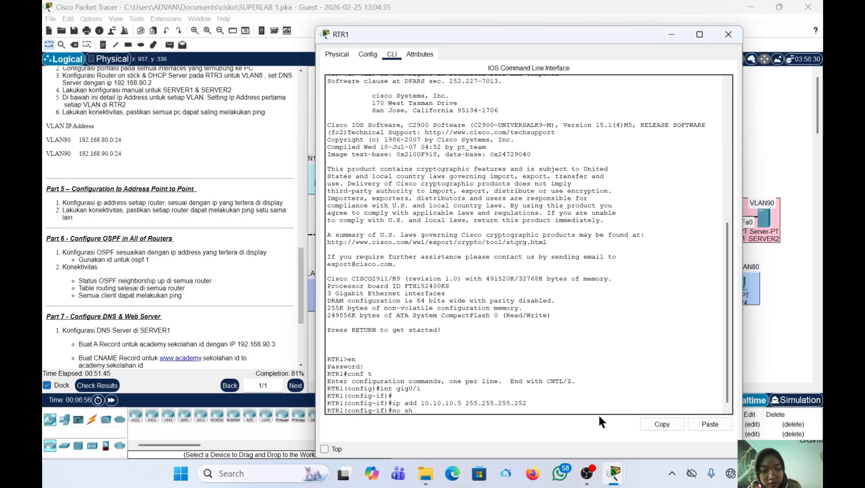
key(Return)
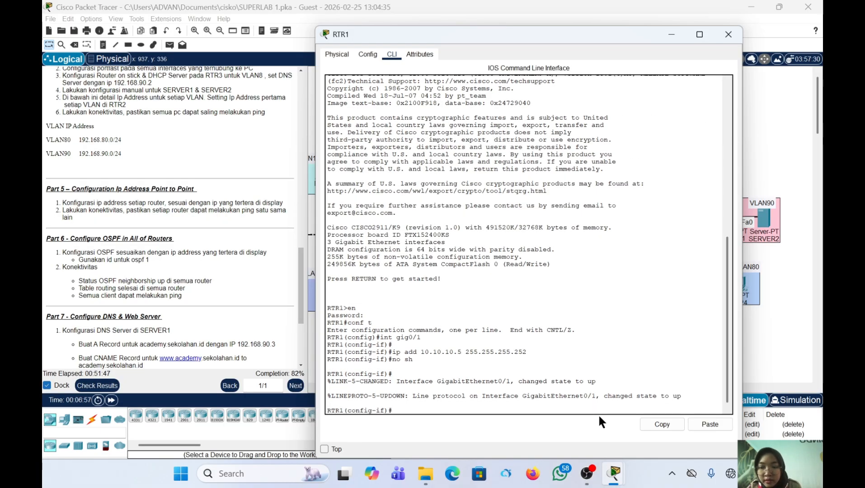
text(ex)
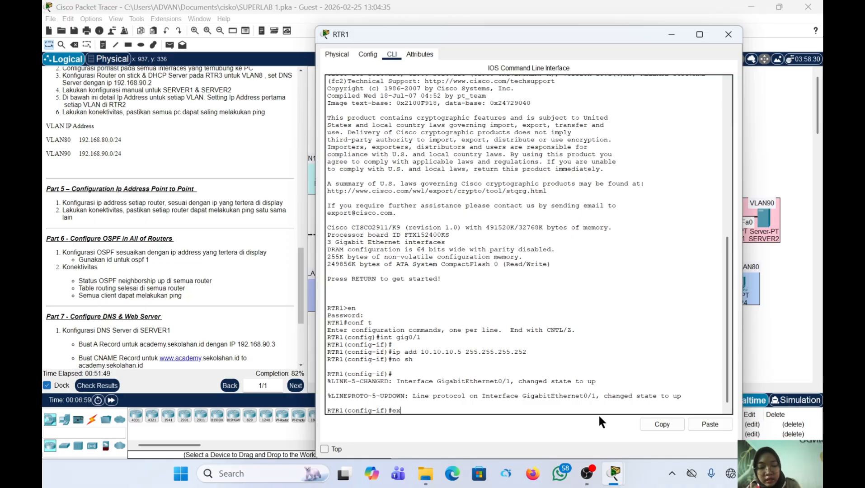
key(Return)
Give RTR1's Gig0/0 address 10.10.10.1 255.255.255.252 and bring it up
text(int )
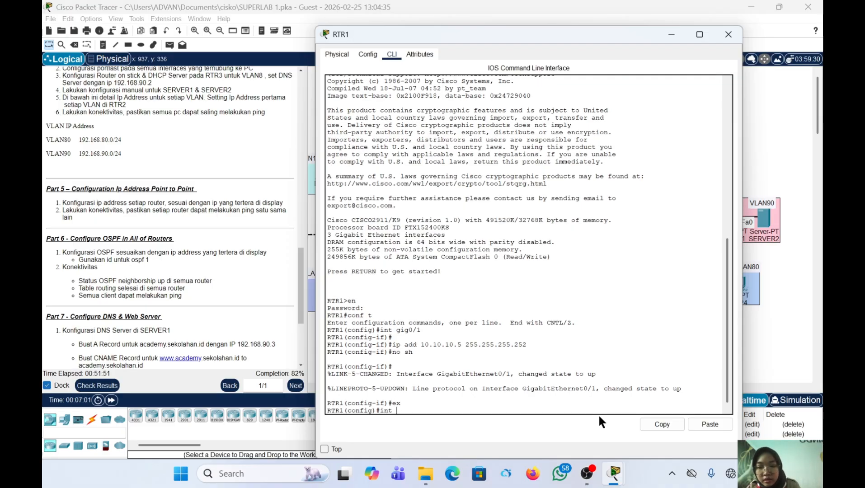
text(gig0/)
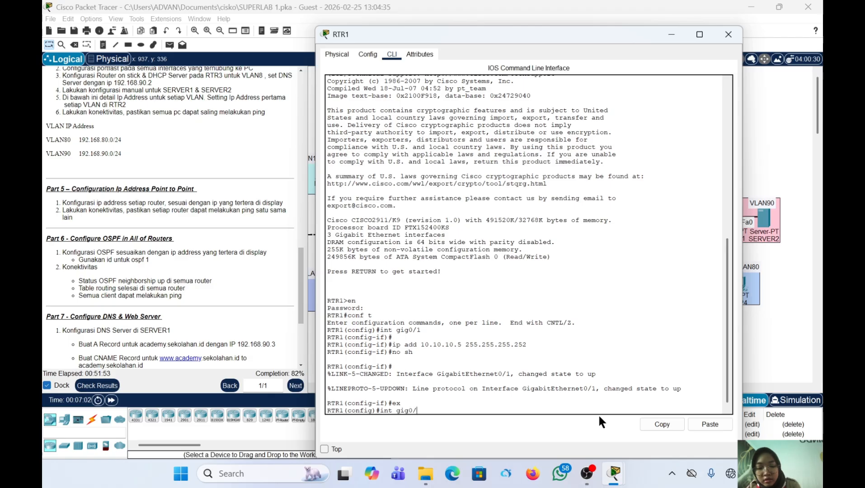
text(0)
key(Return)
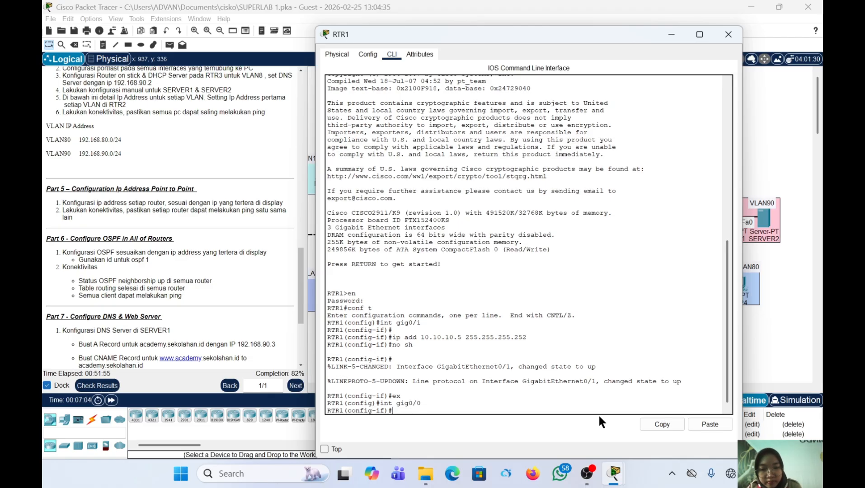
text(ip add )
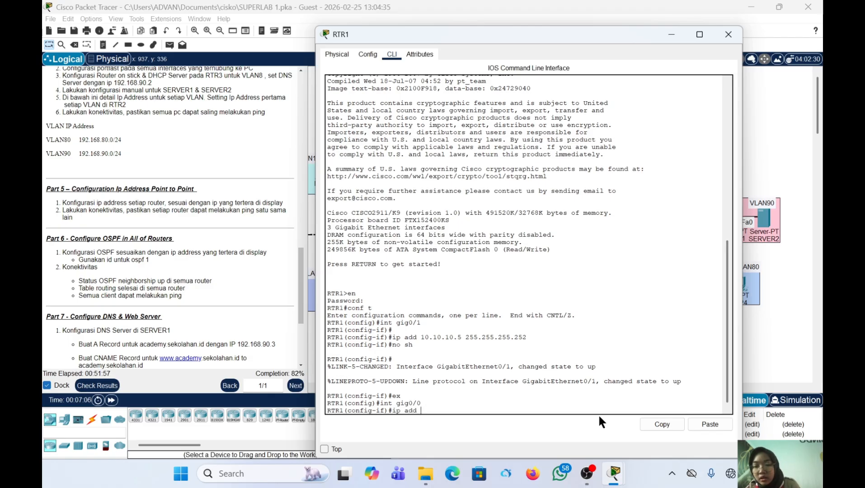
text(10.10.1)
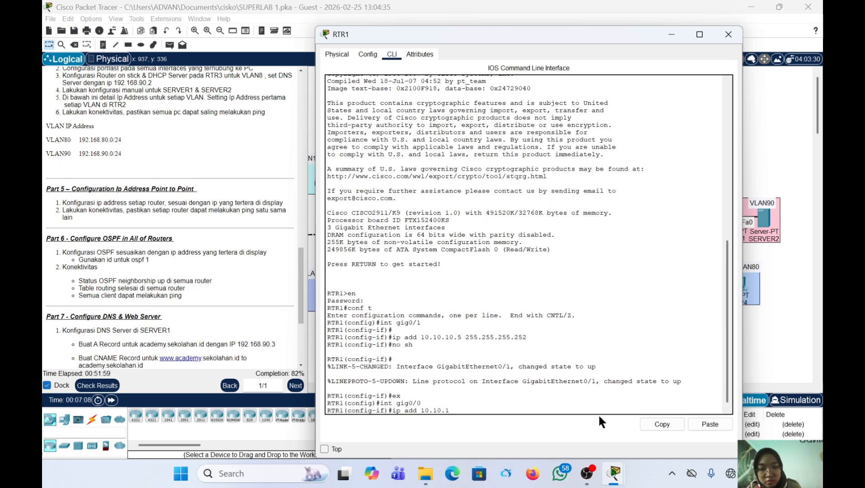
text(0.1)
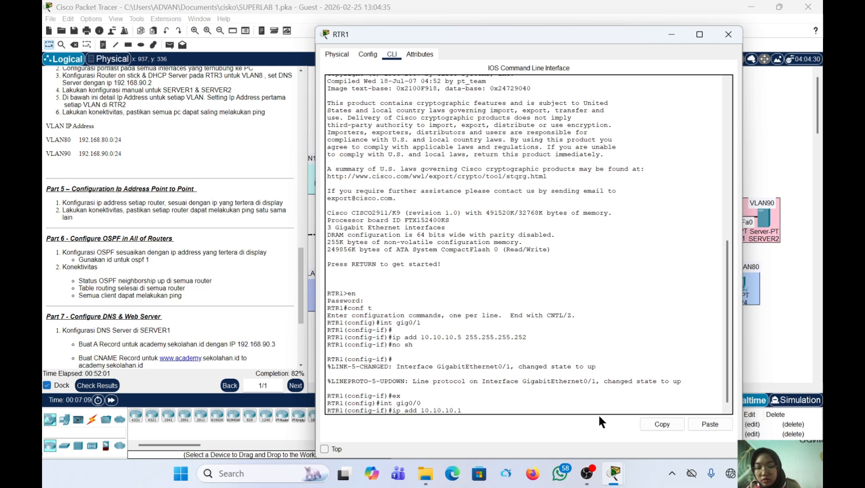
click(708, 427)
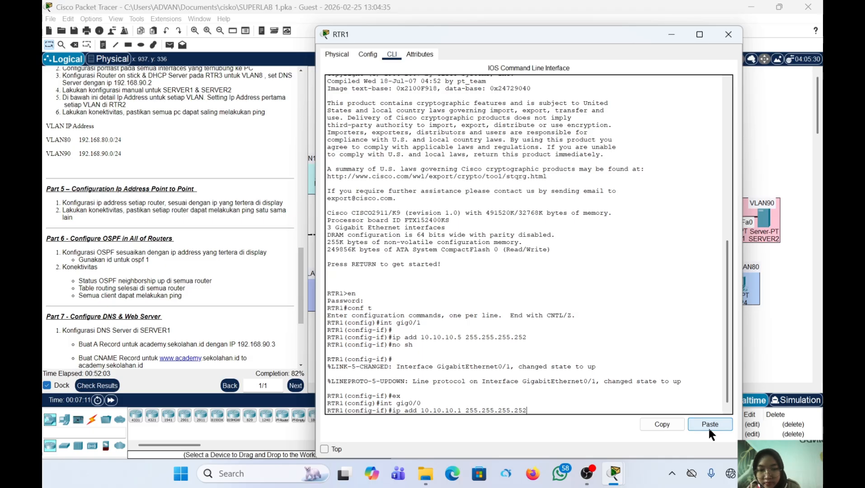
key(Return)
text(no sh)
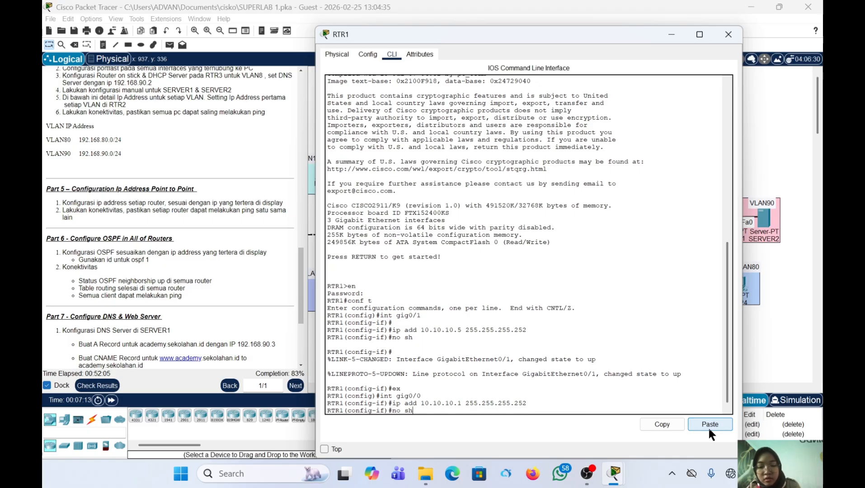
key(Return)
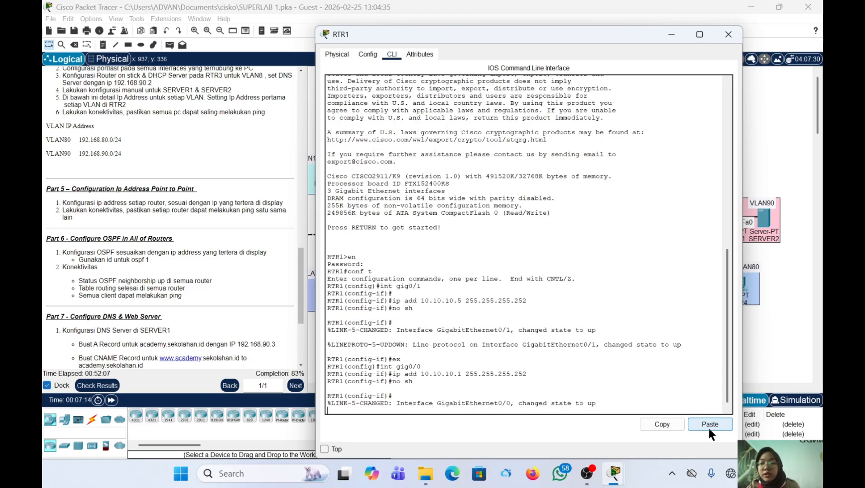
click(728, 34)
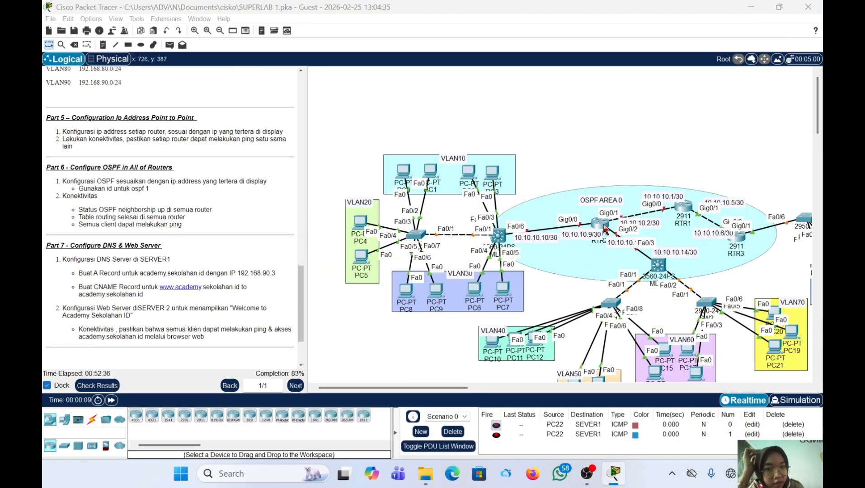
Open RTR2's CLI and enter privileged and global configuration mode
click(600, 222)
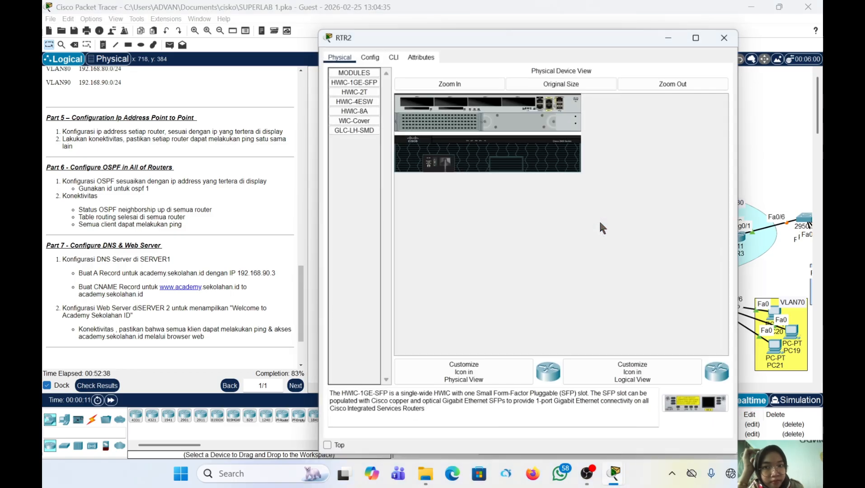
click(393, 55)
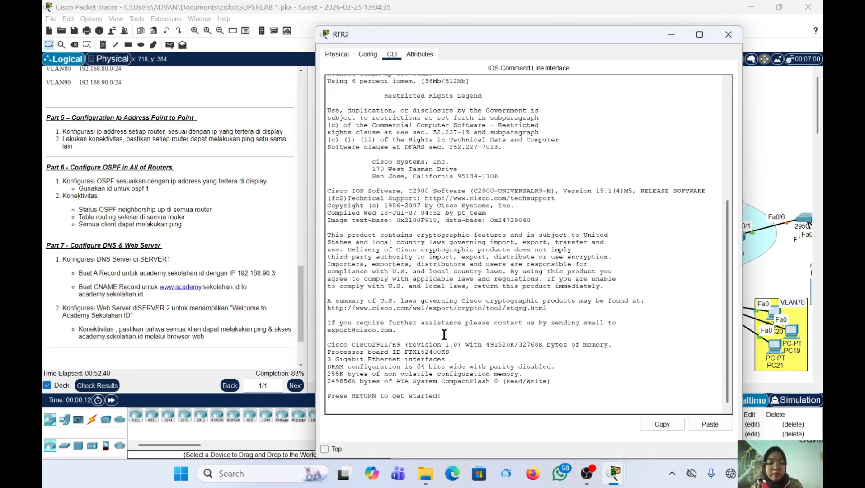
key(Return)
text(en)
key(Return)
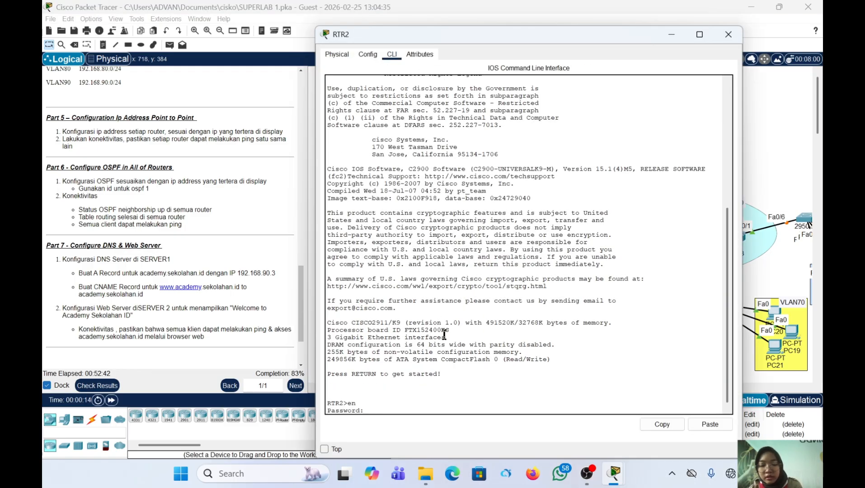
key(Return)
text(co)
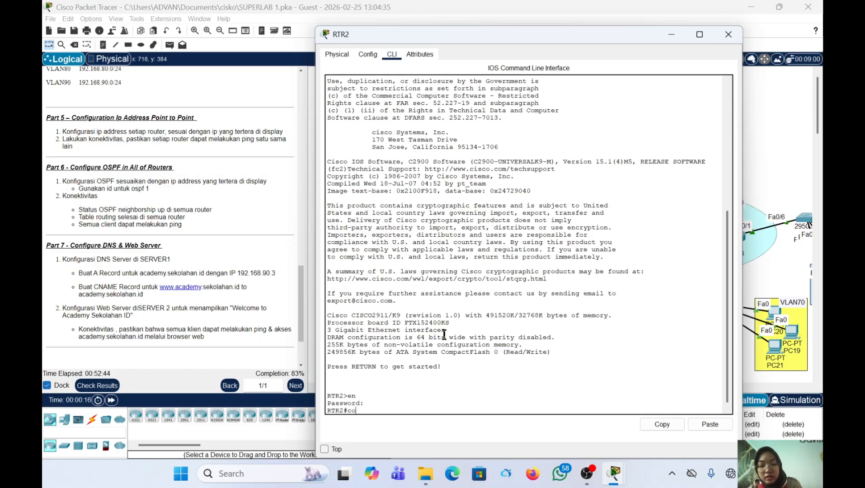
text(nf t)
key(Return)
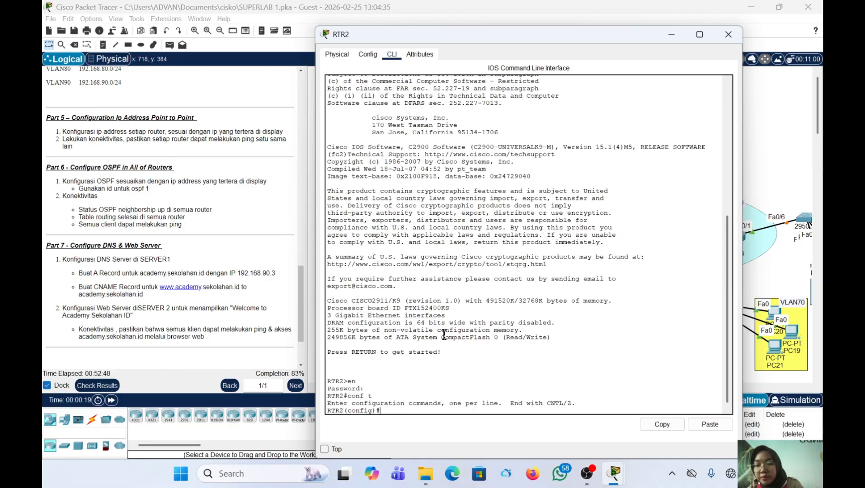
Give RTR2's Gig0/0 address 10.10.10.9 255.255.255.252 and bring it up
text(int )
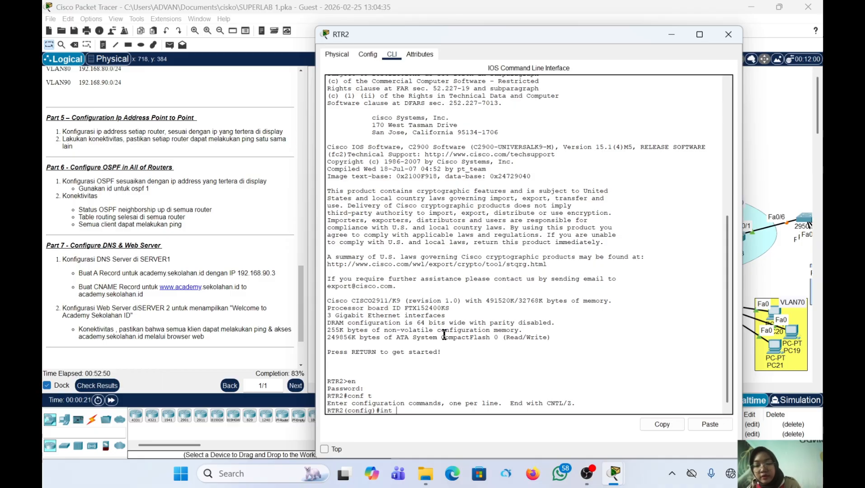
text(gig0/0)
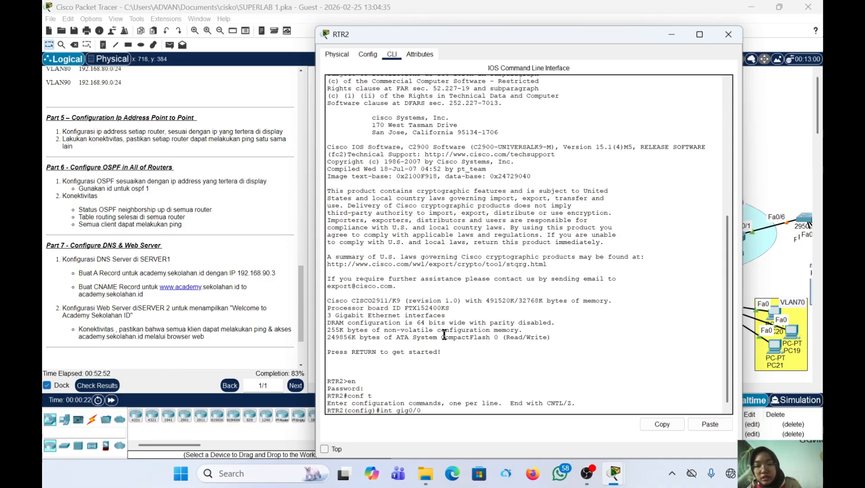
key(Return)
text(ip)
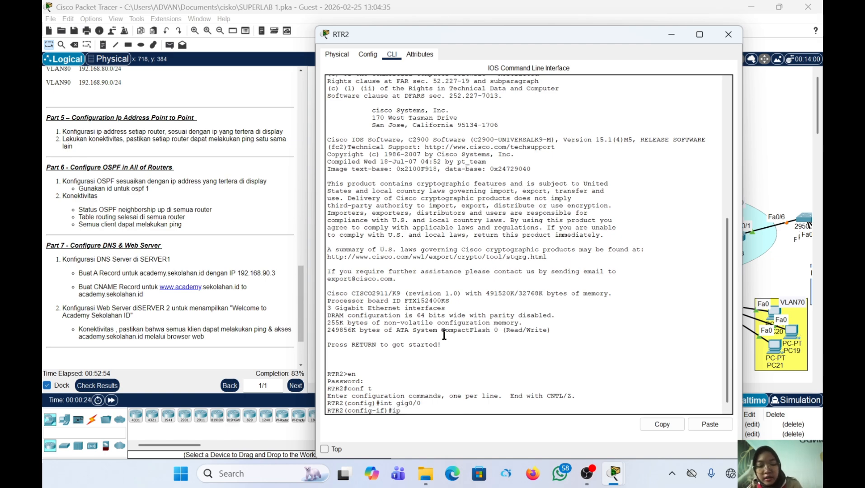
text( add 10)
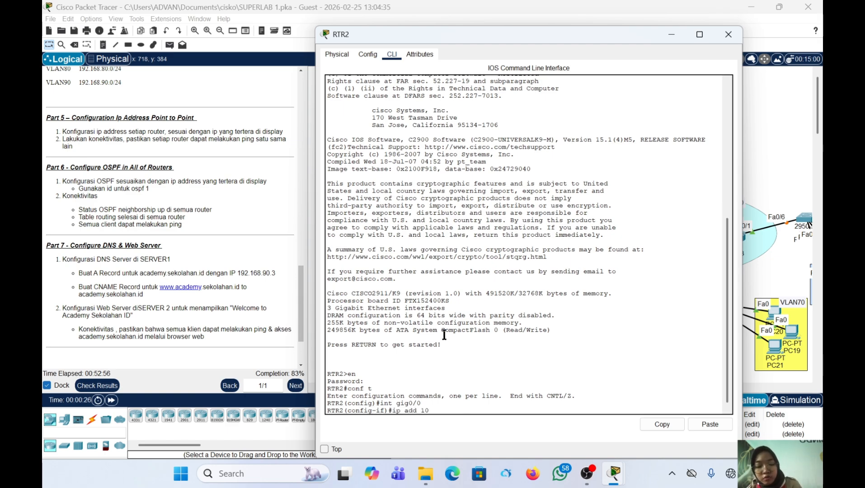
text(.10.10)
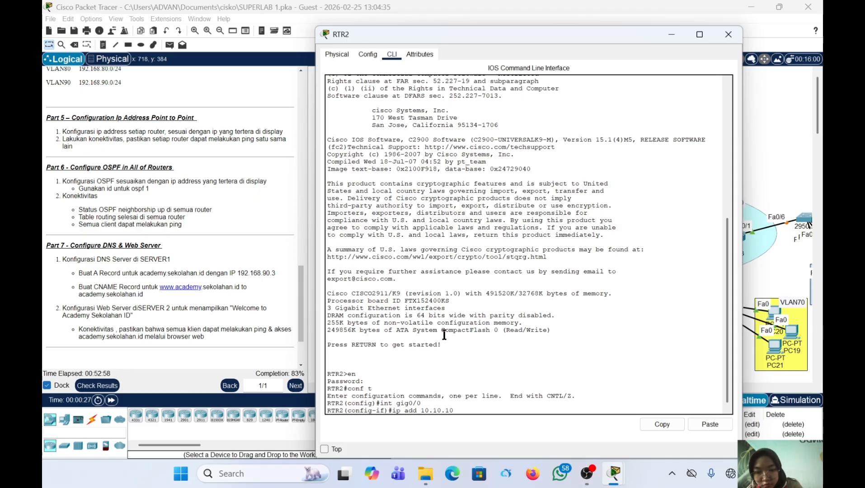
text(.9)
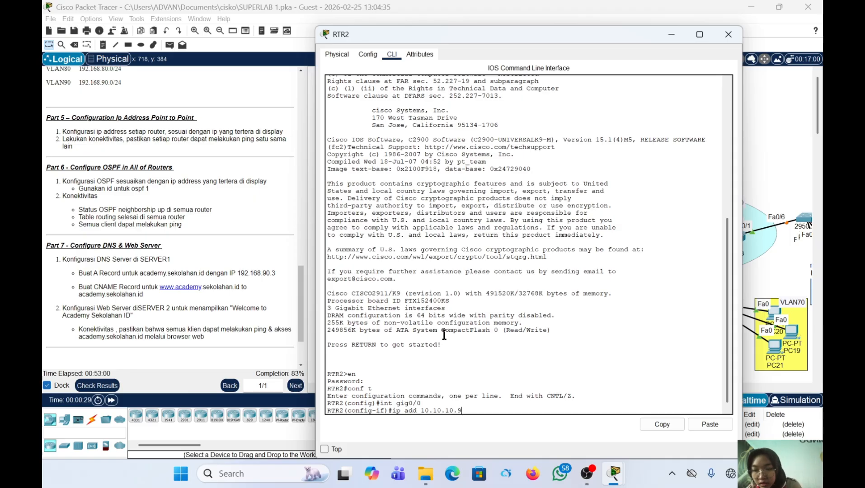
click(718, 430)
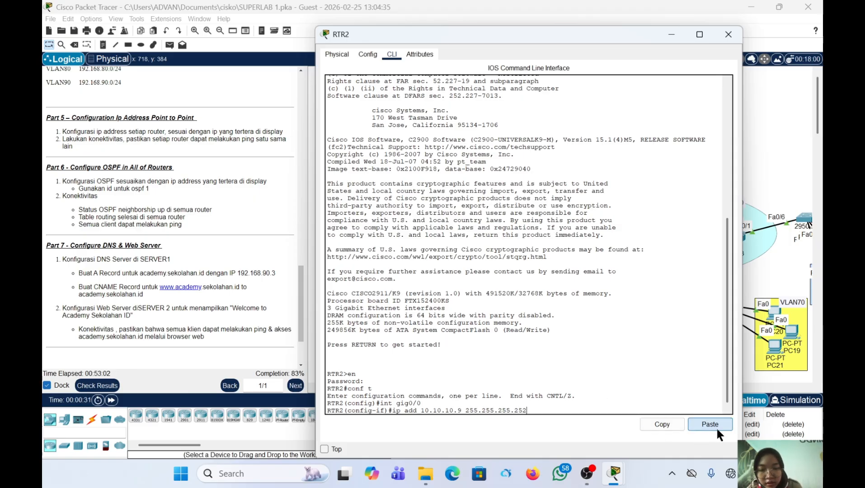
key(Return)
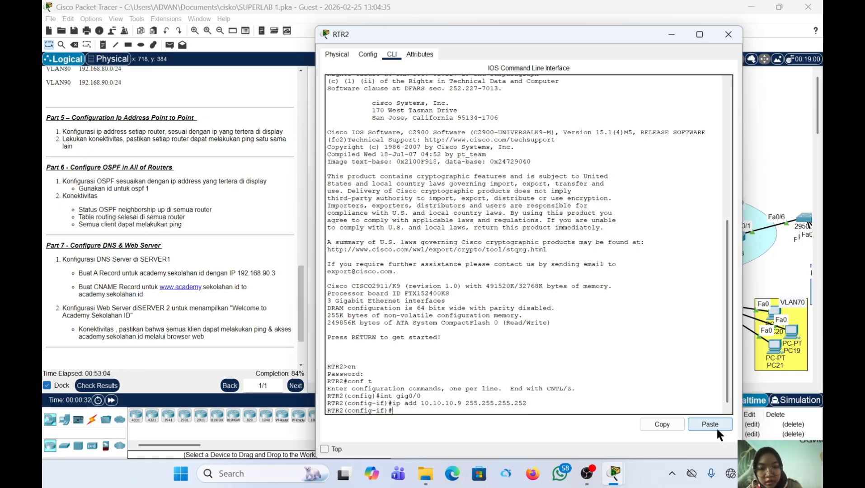
text(no sh)
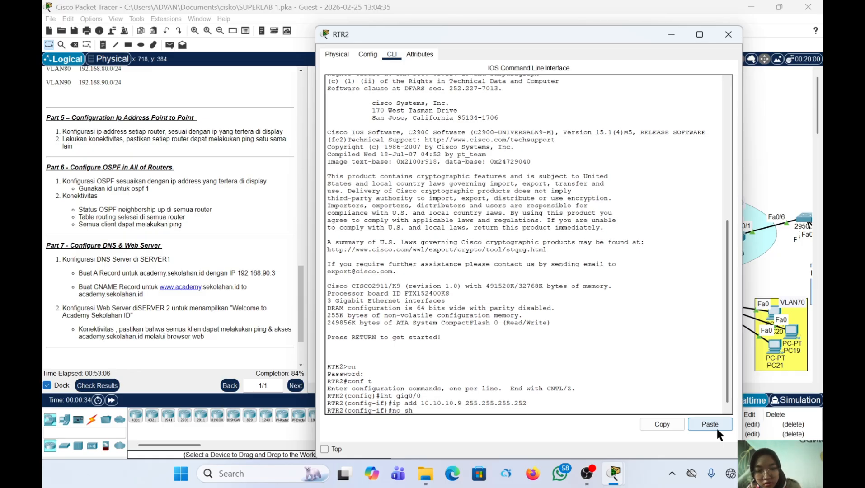
key(Return)
key(Return)
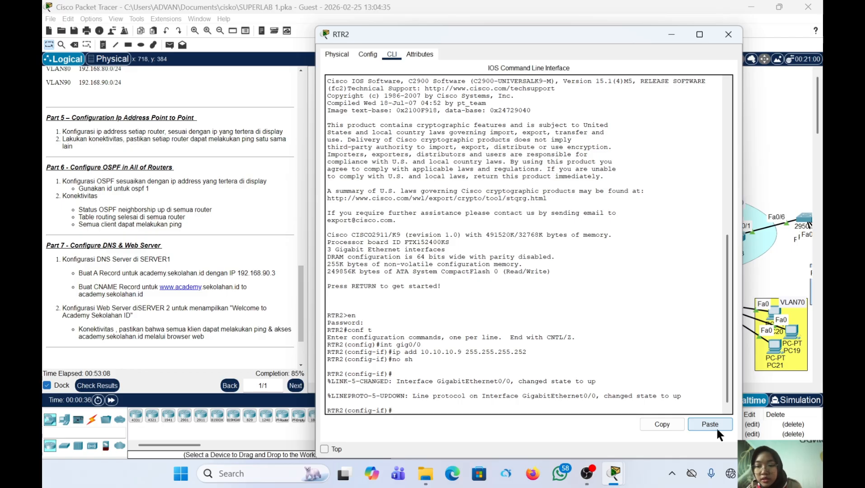
text(ex)
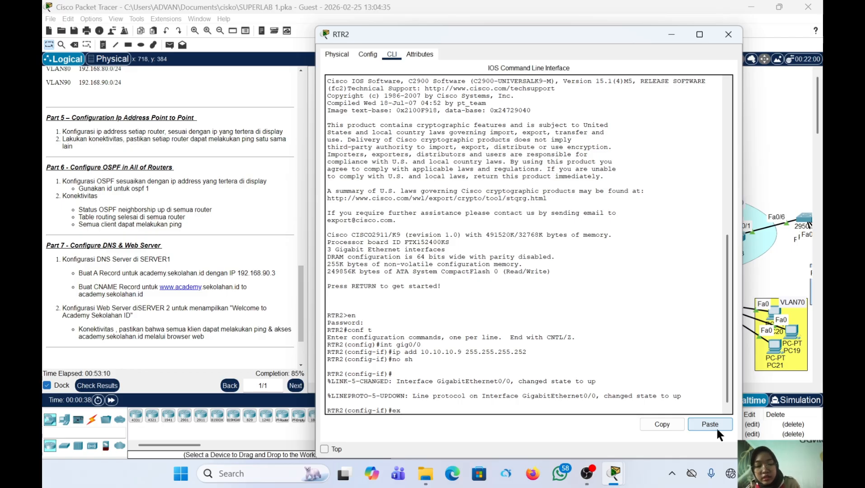
key(Return)
text(int)
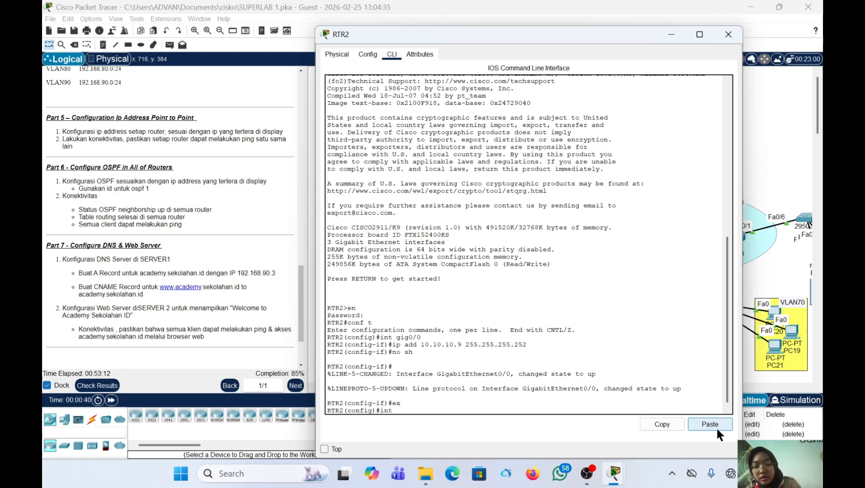
text( gig0/1)
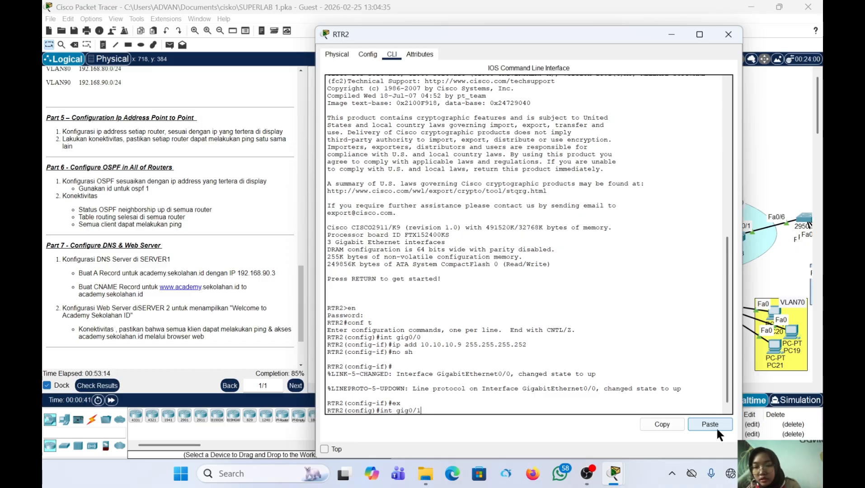
Give RTR2's Gig0/1 address 10.10.10.2 255.255.255.252 and enable it
key(Return)
text(ipo )
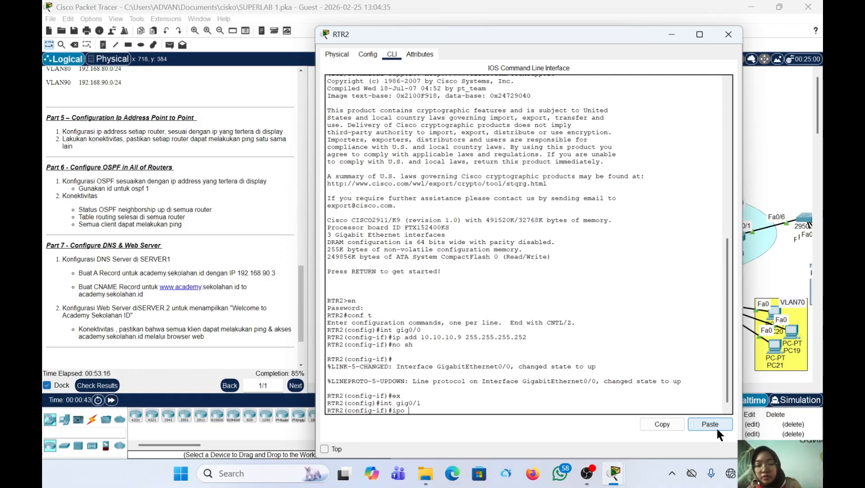
text(add)
key(BackSpace)
key(BackSpace)
key(BackSpace)
key(BackSpace)
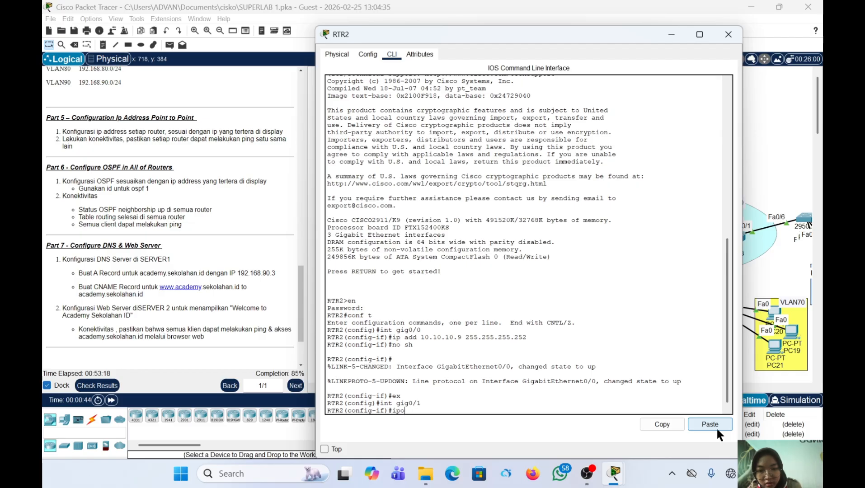
text(add)
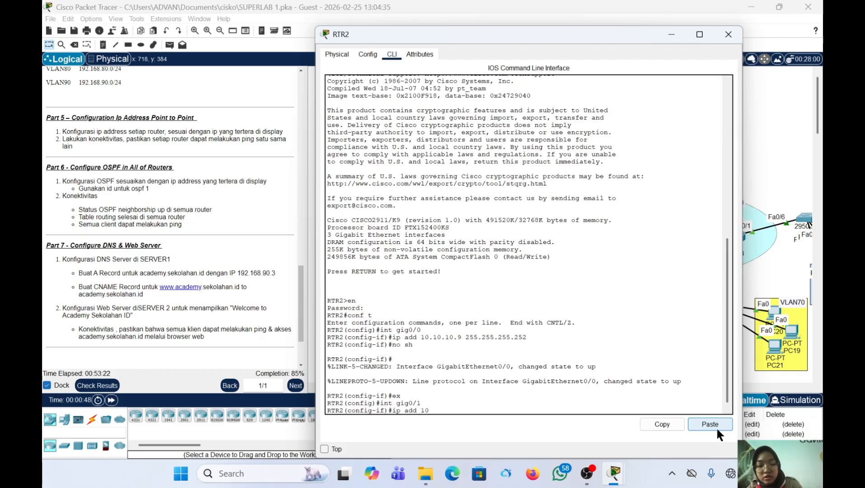
text( 10.10.10.)
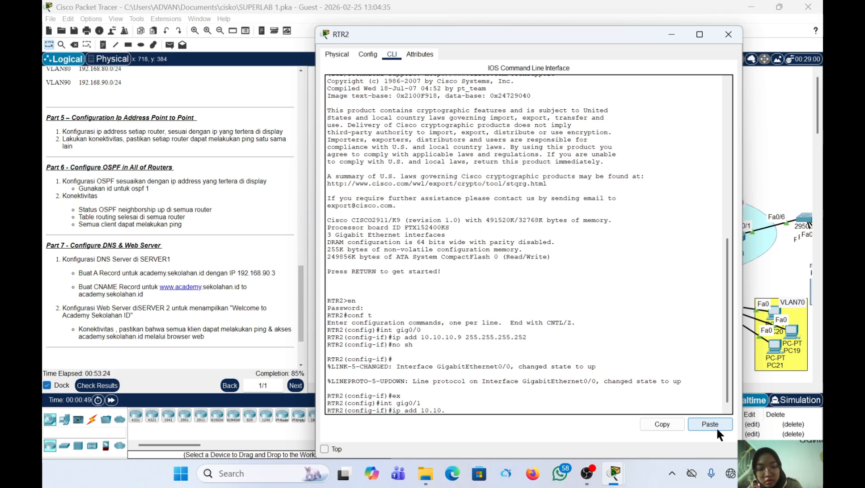
text(2)
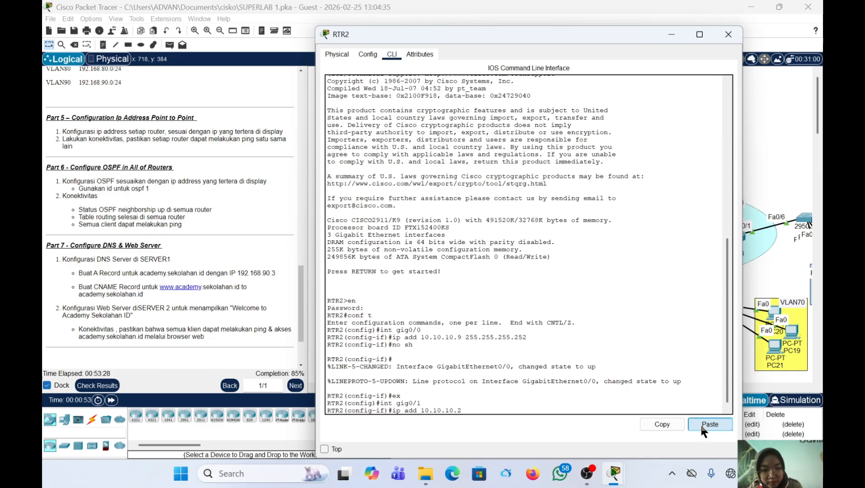
click(701, 424)
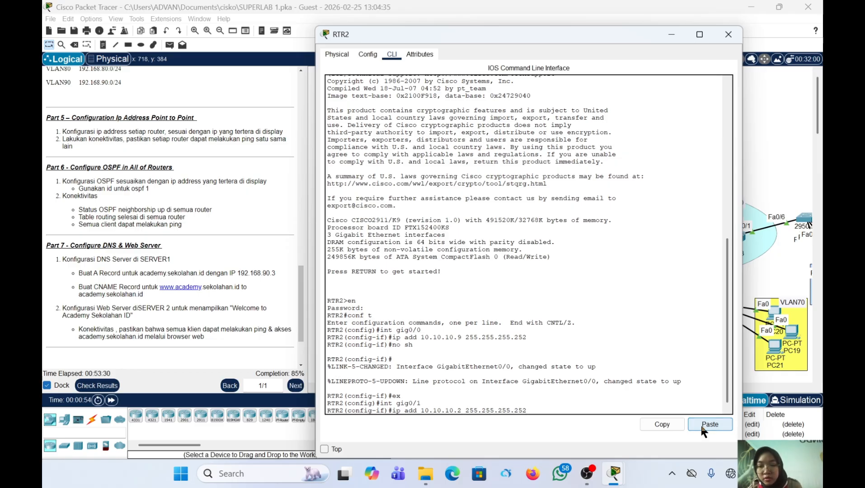
key(Return)
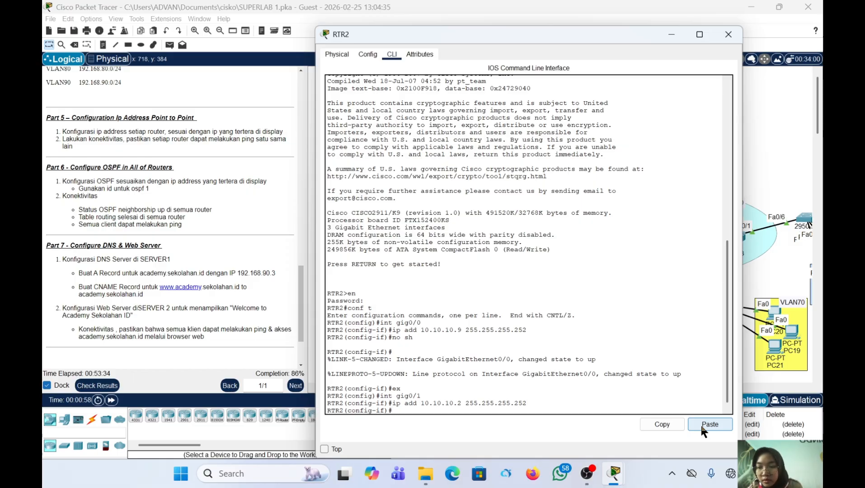
text(no sh)
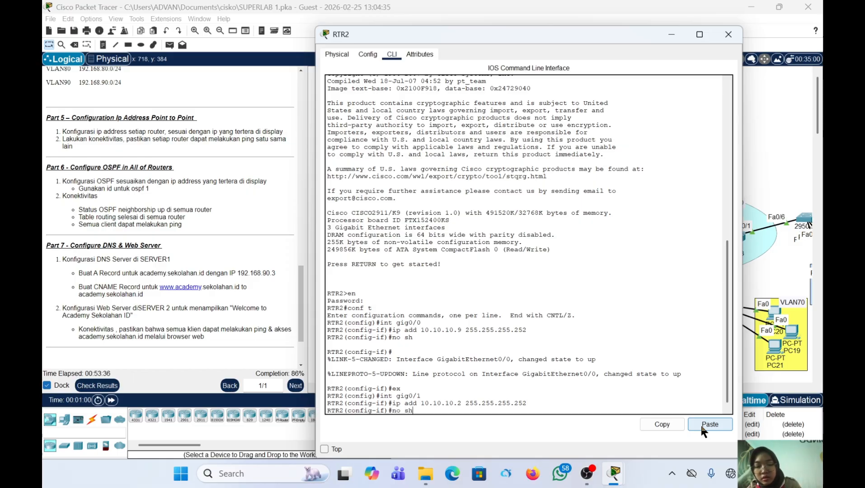
key(Return)
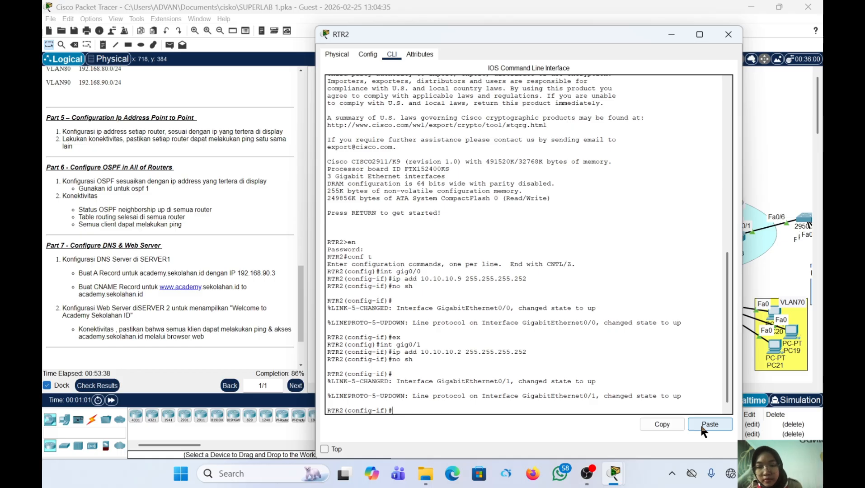
text(ex)
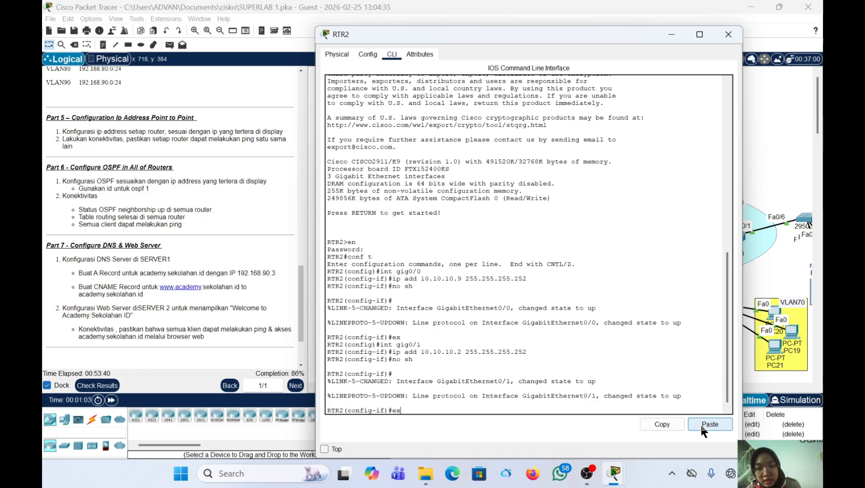
key(Return)
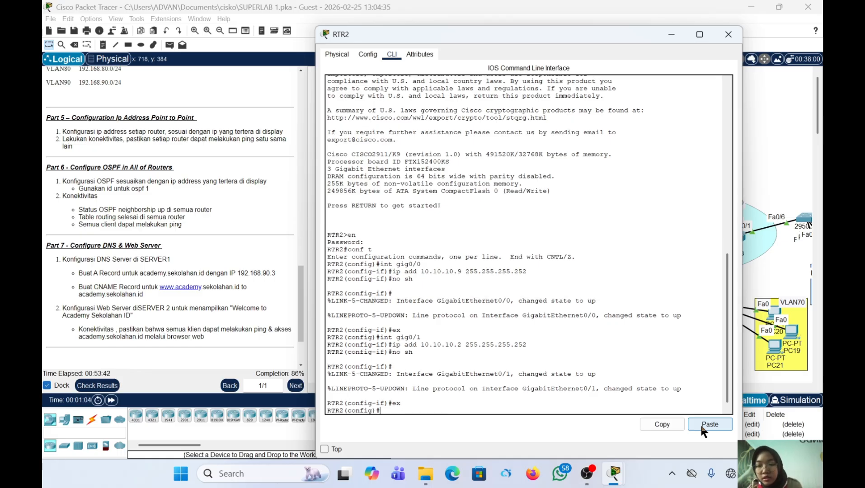
text(int gig)
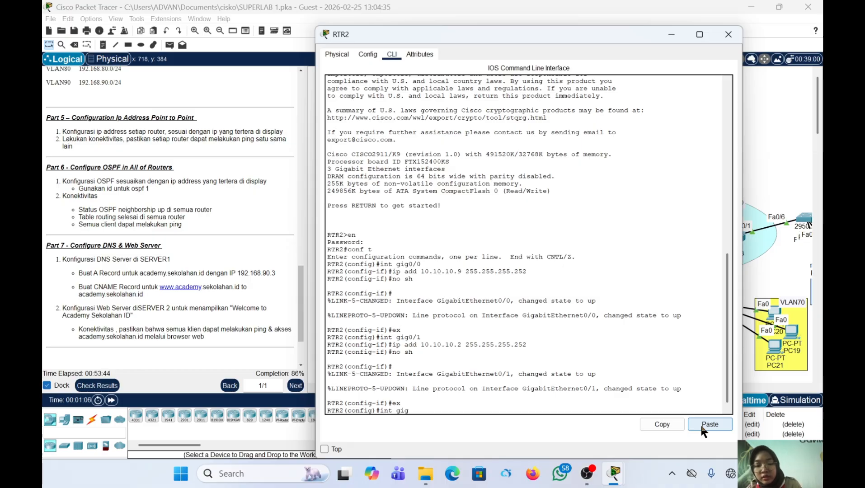
text(0/2)
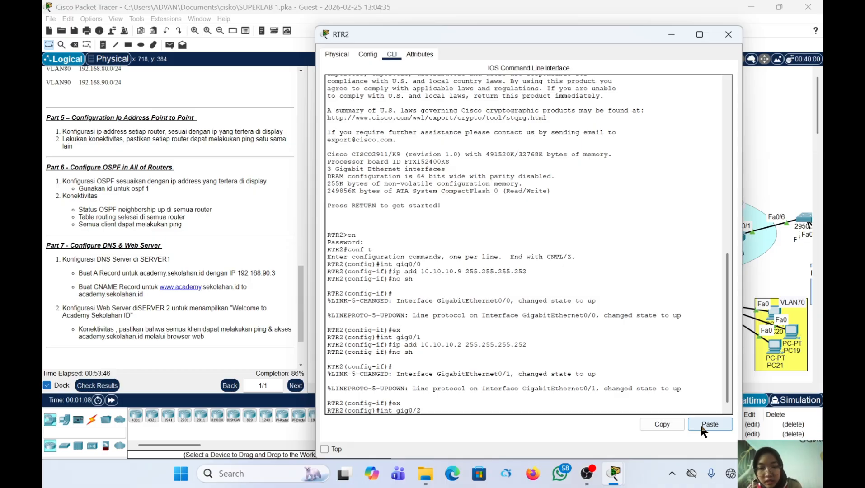
Give RTR2's Gig0/2 address 10.10.10.13 255.255.255.252 and bring it up
key(Return)
text(ip add)
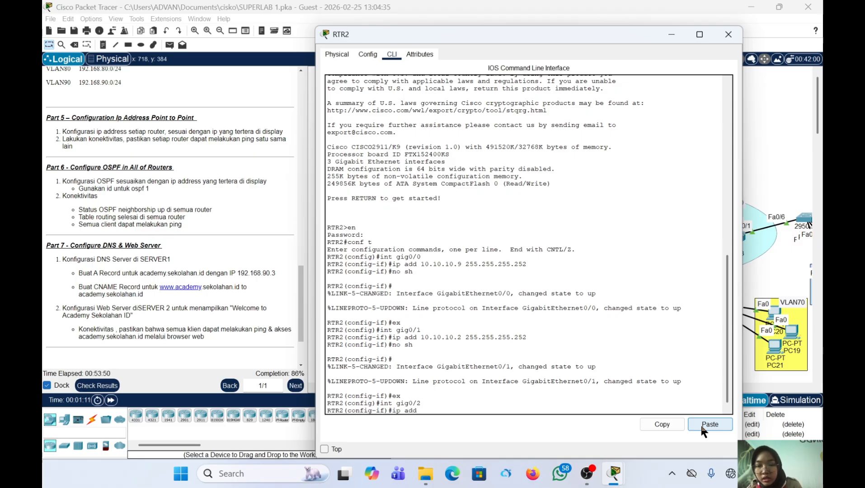
text( 10.10.10.)
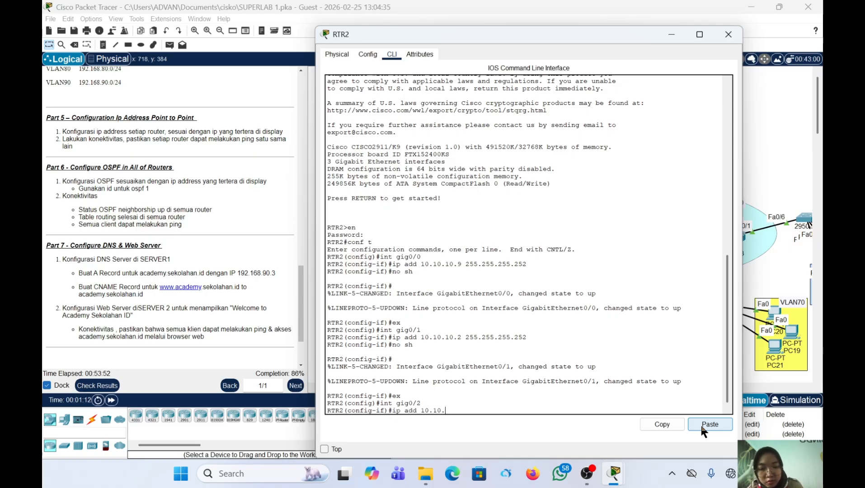
text(13)
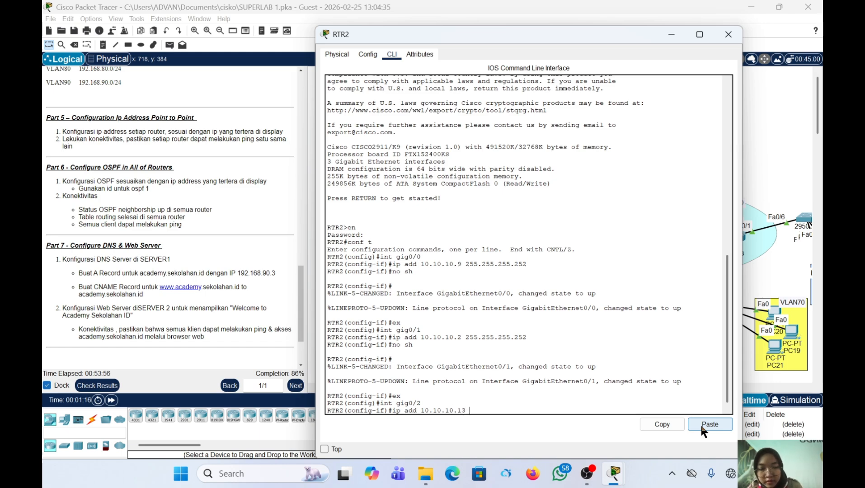
click(702, 425)
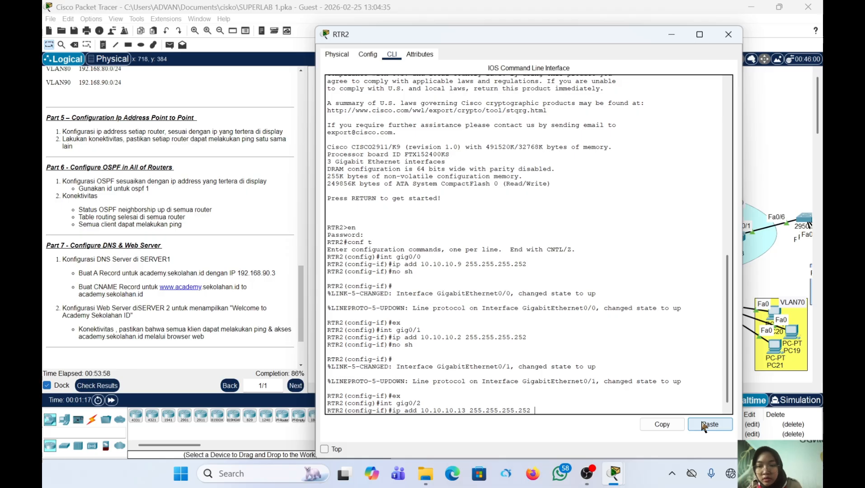
key(Return)
text(no)
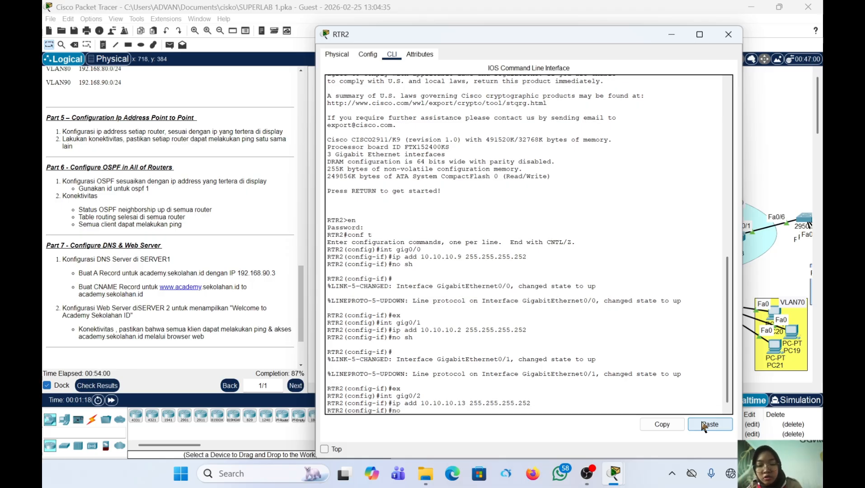
text( sh)
key(Return)
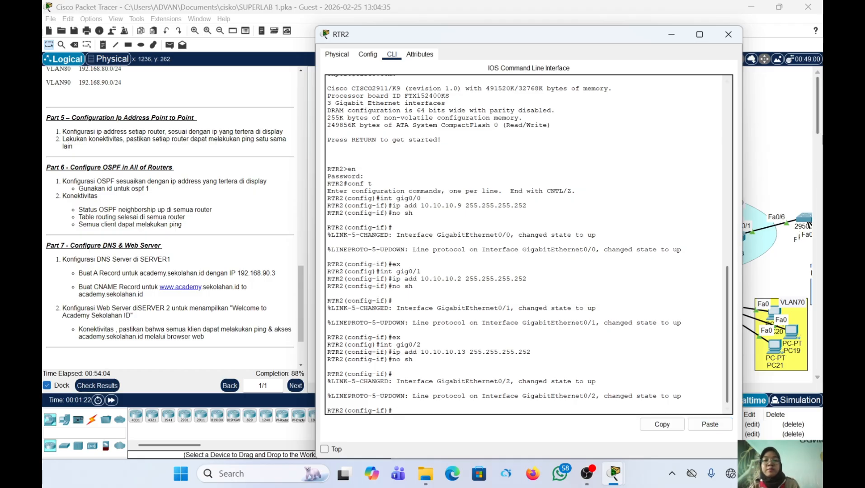
Close RTR2's window, then briefly open and close SW1
click(728, 35)
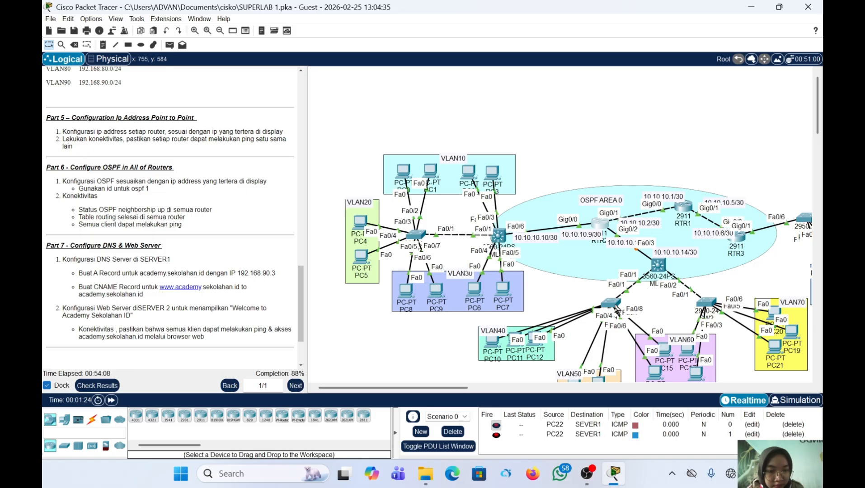
click(613, 304)
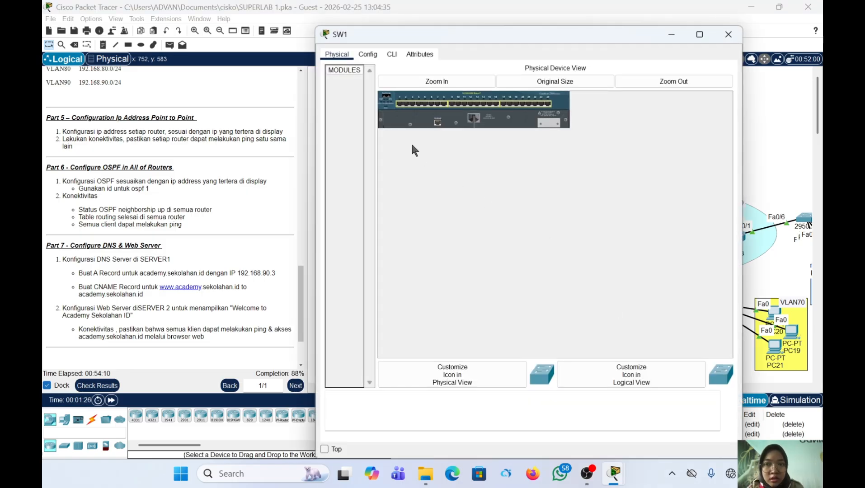
click(720, 35)
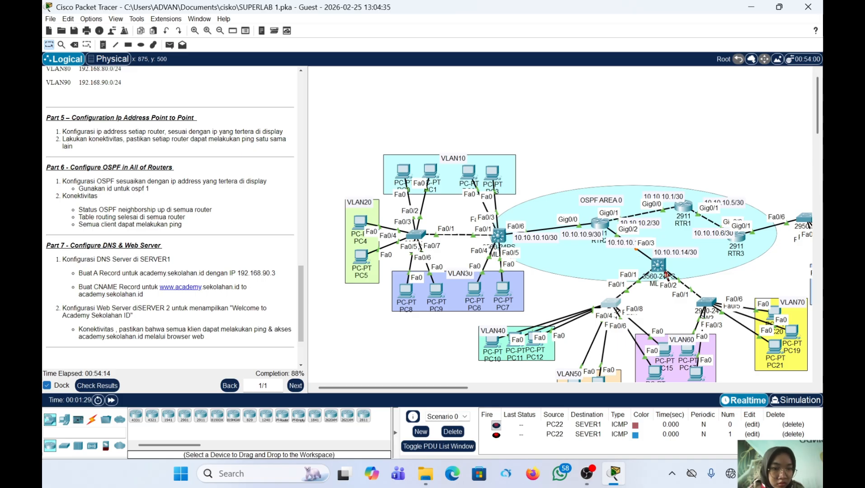
Open MLS1's CLI and enter global configuration mode with en and conf t
click(657, 266)
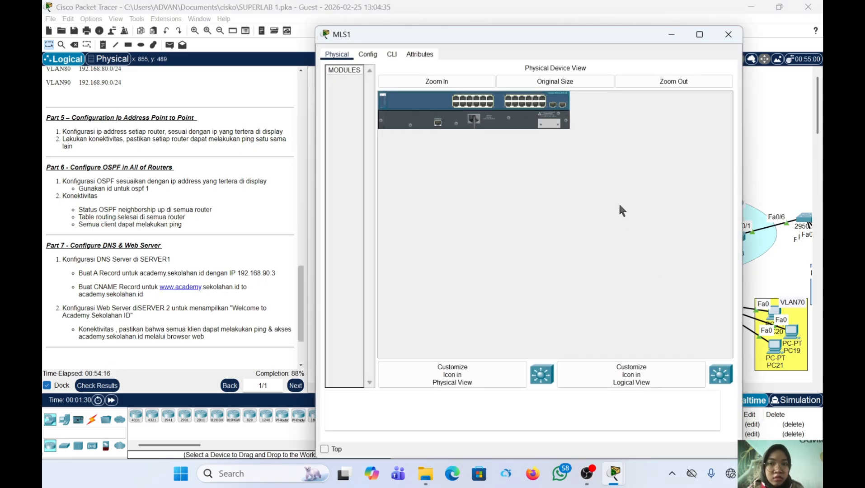
click(390, 58)
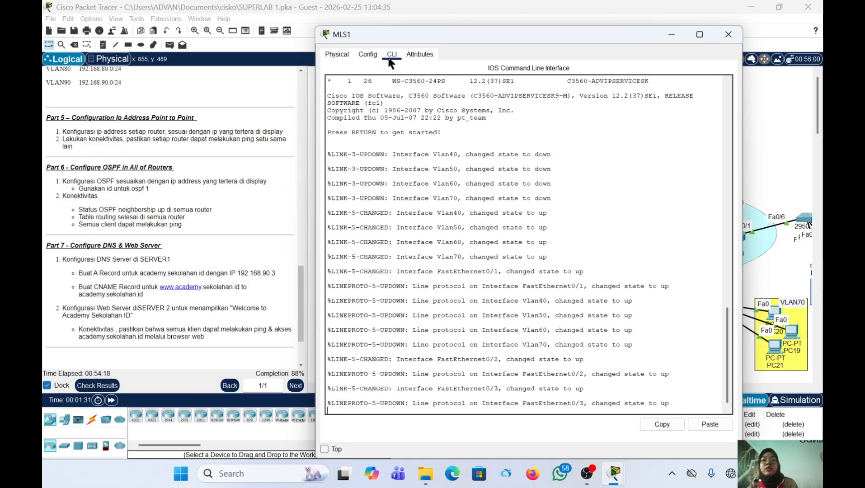
key(Return)
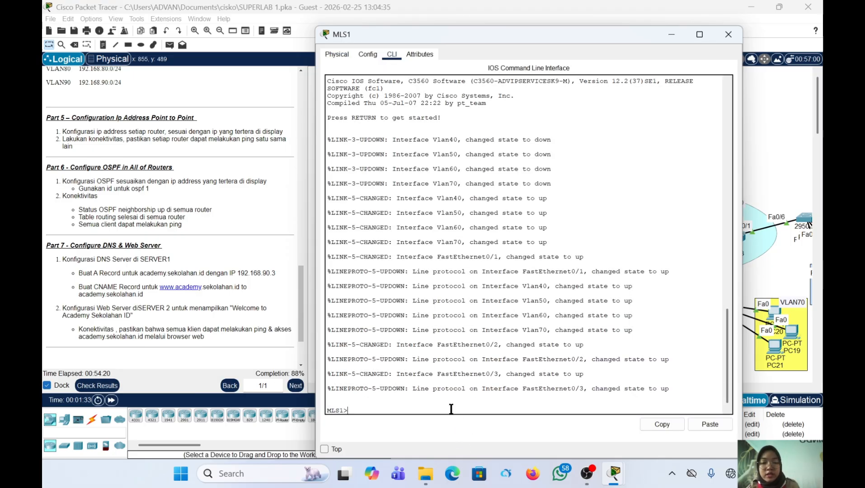
key(Return)
text(en)
key(Return)
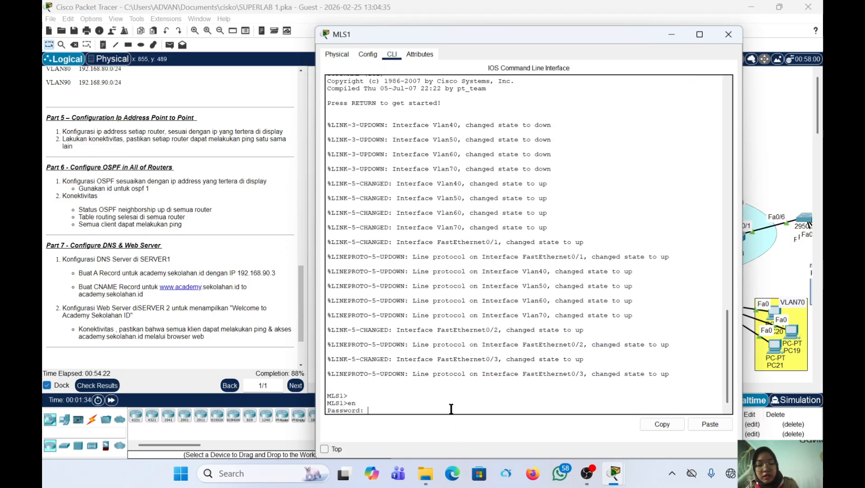
key(Return)
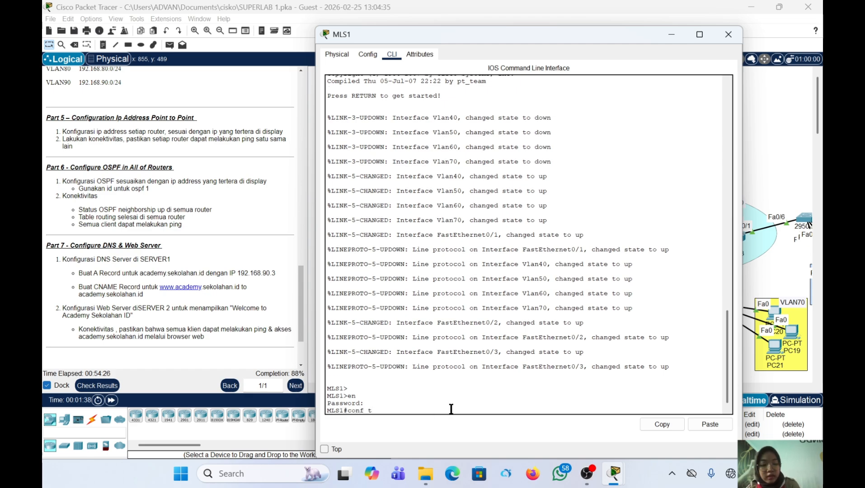
text(conf t)
key(Return)
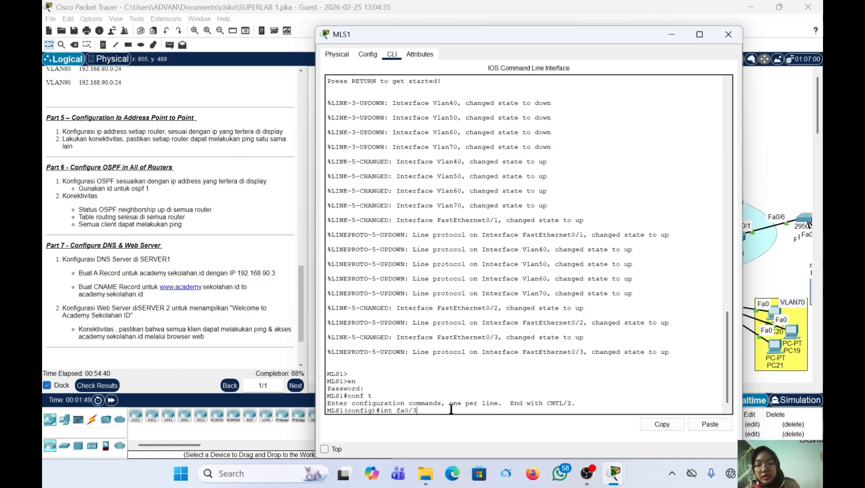
Make Fa0/3 a routed port with 10.10.10.14 255.255.255.252, enable it, and close MLS1
key(Return)
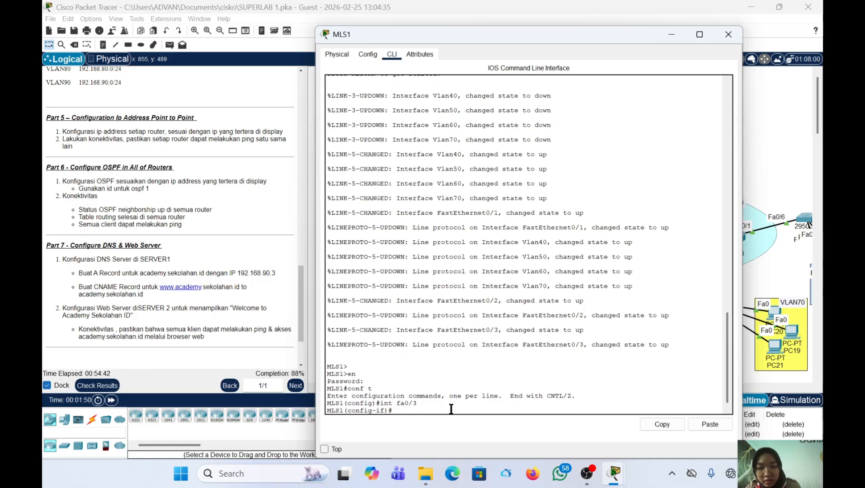
text(no sw)
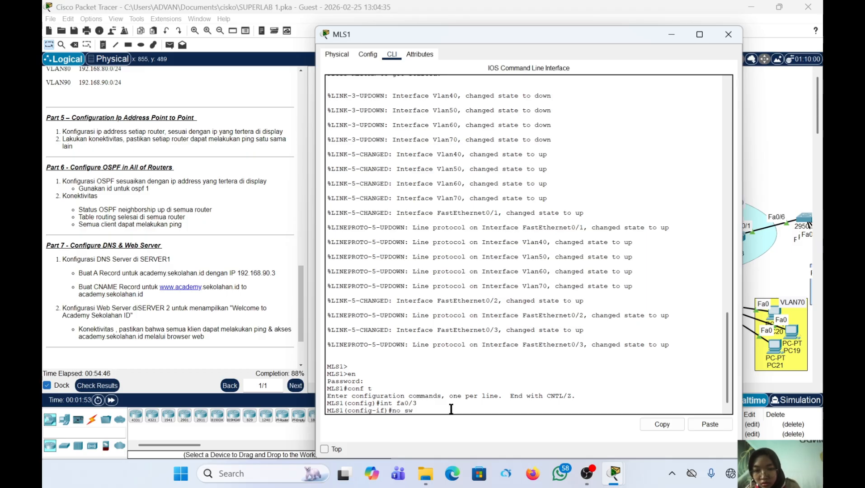
key(Return)
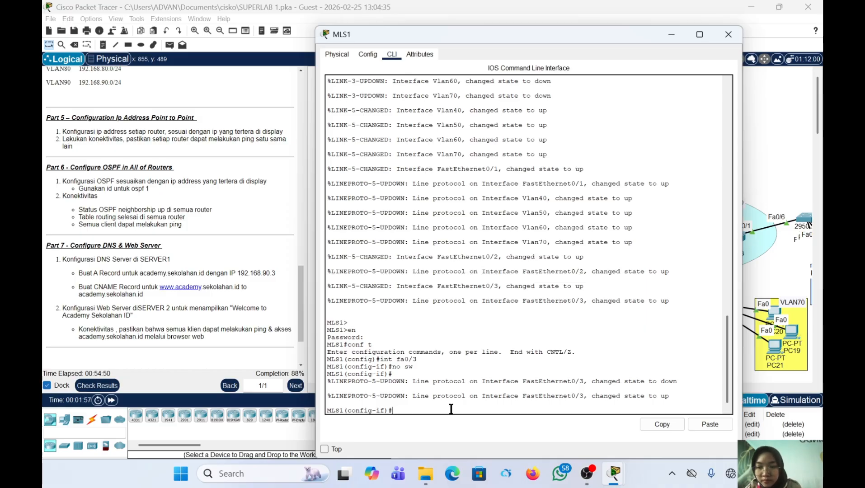
text(ip add)
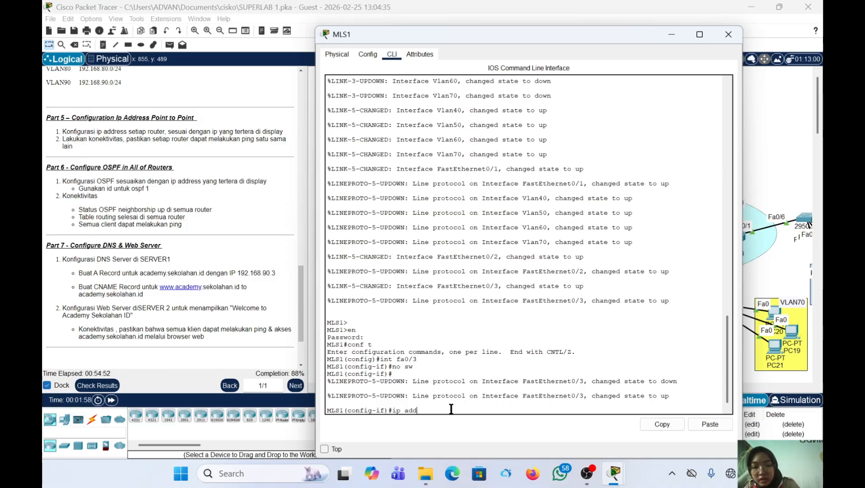
text( 10.10.1)
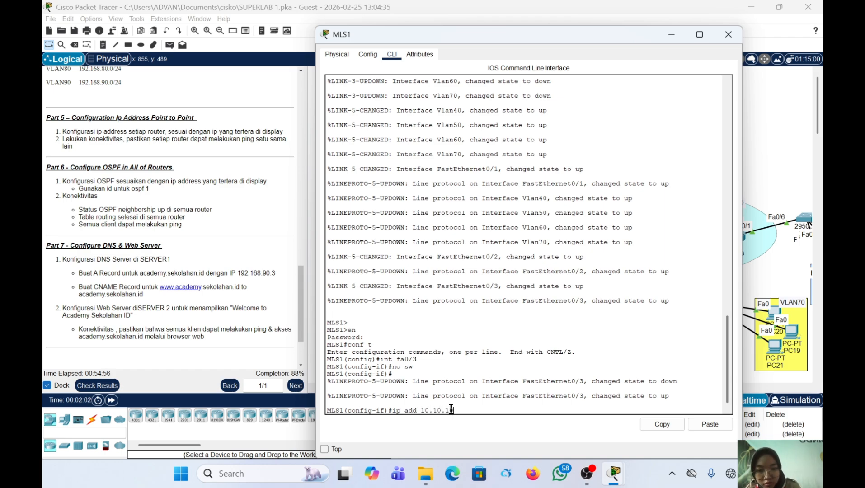
text(0.14)
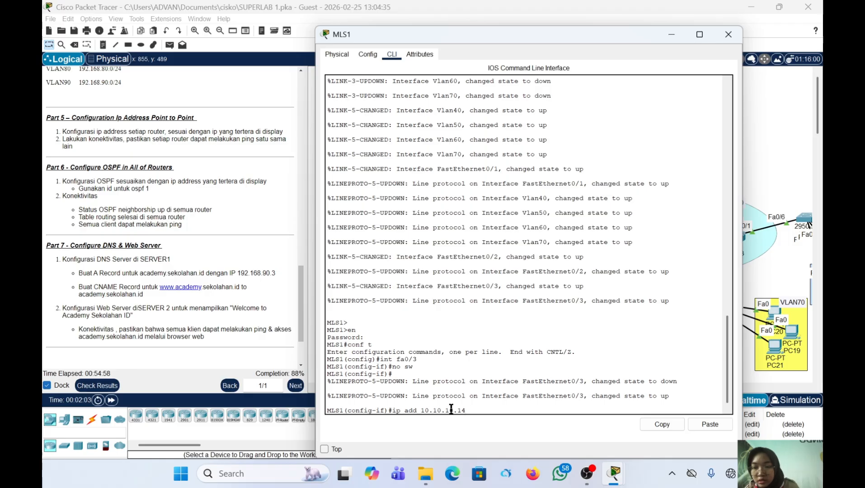
click(720, 424)
key(Return)
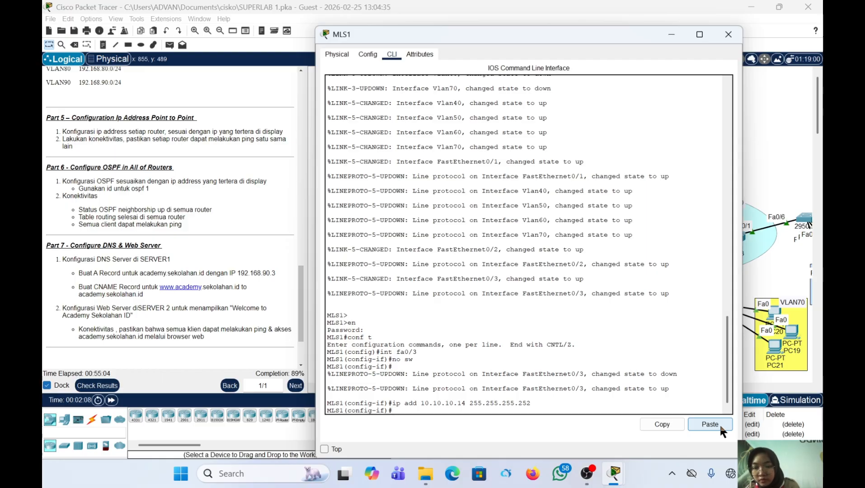
text(no sh)
key(Return)
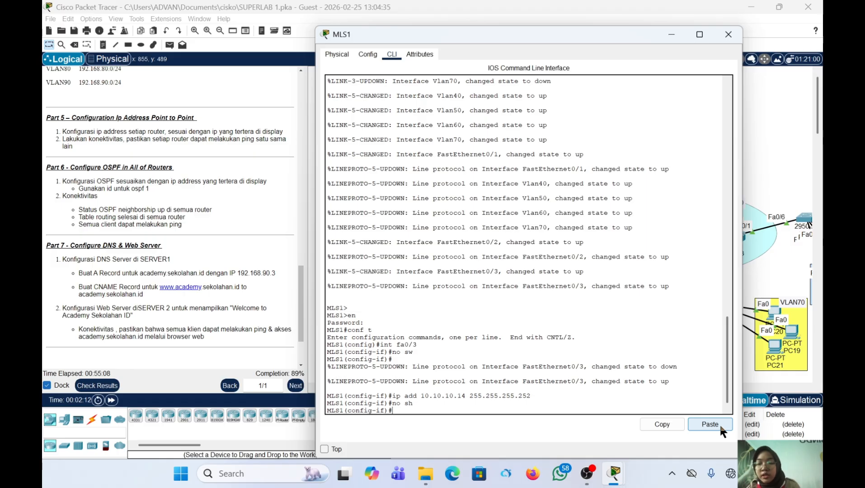
click(728, 34)
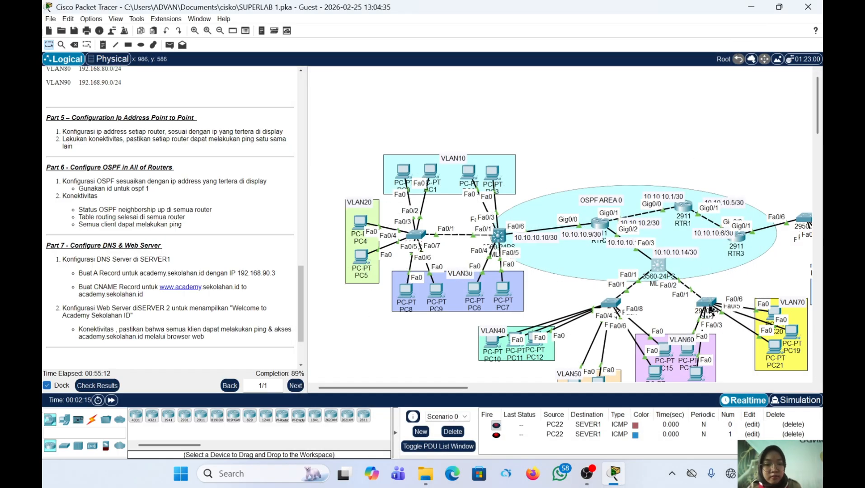
Scroll around the logical workspace to bring MLS2 into view
scroll(761, 253, right, 5)
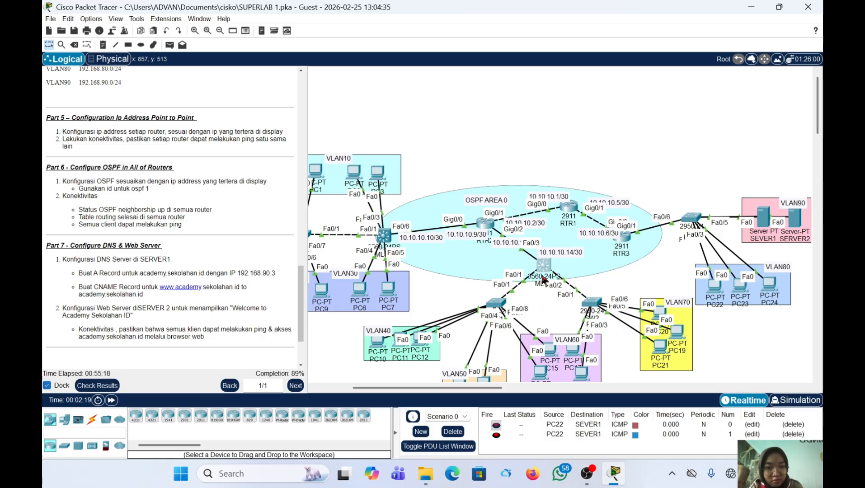
scroll(557, 281, left, 4)
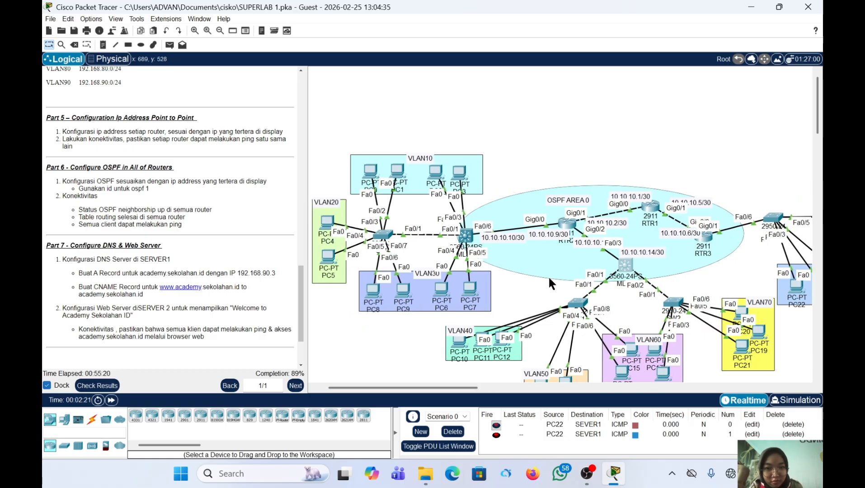
scroll(580, 273, right, 4)
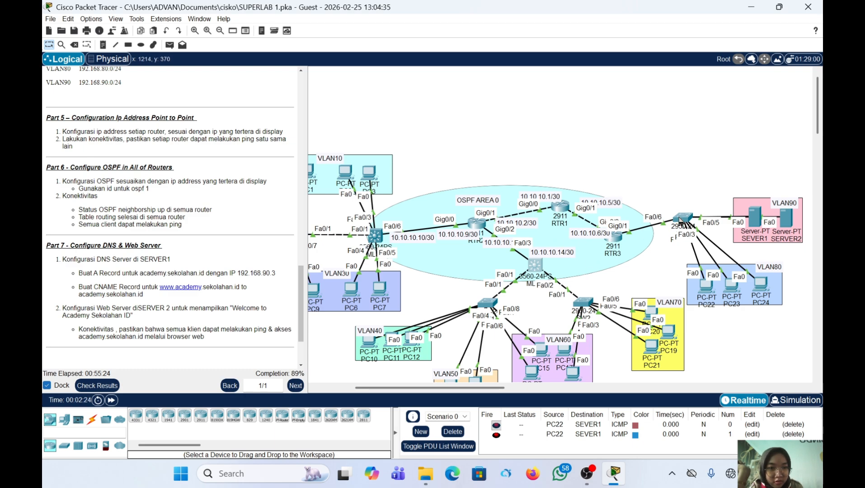
scroll(553, 308, down, 1)
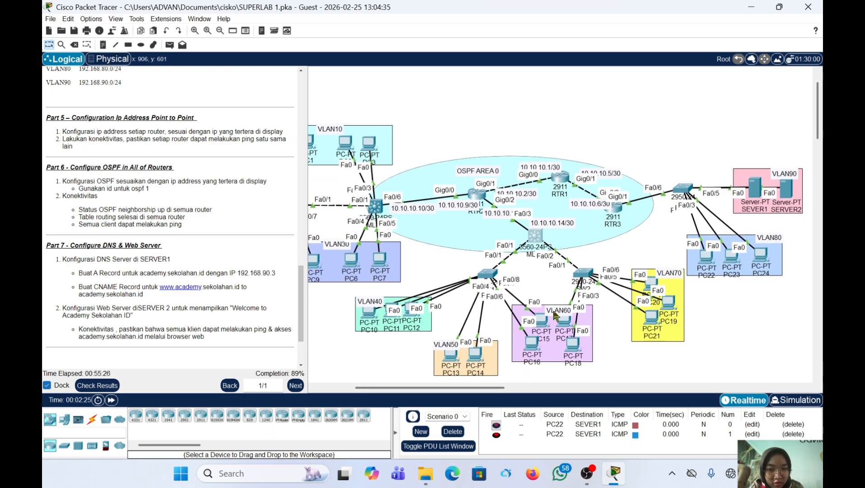
scroll(552, 308, left, 5)
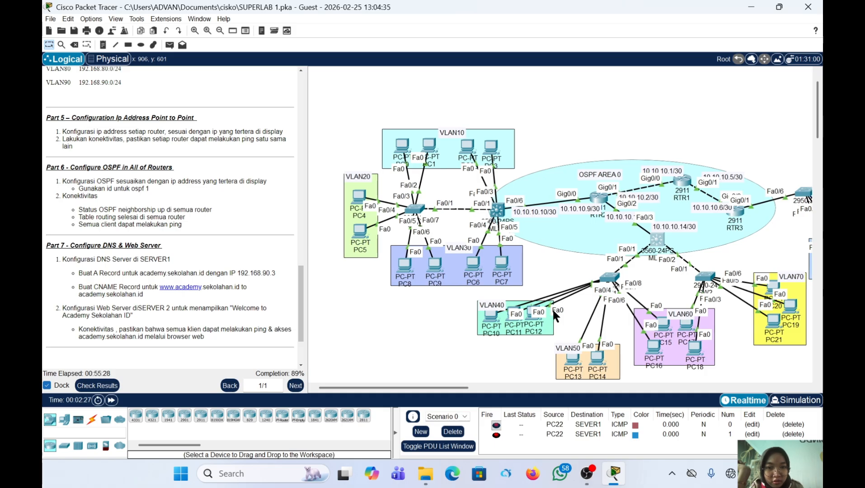
Open MLS2's CLI and enter privileged, then global configuration mode
mouse_move(497, 209)
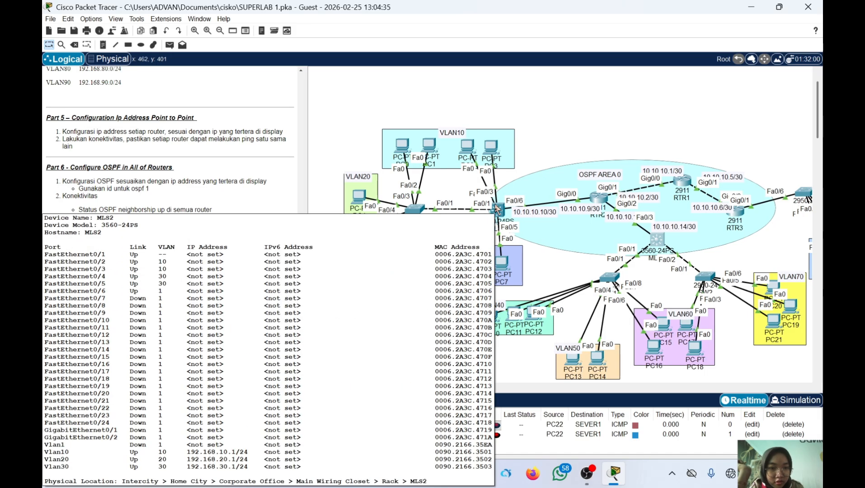
click(496, 209)
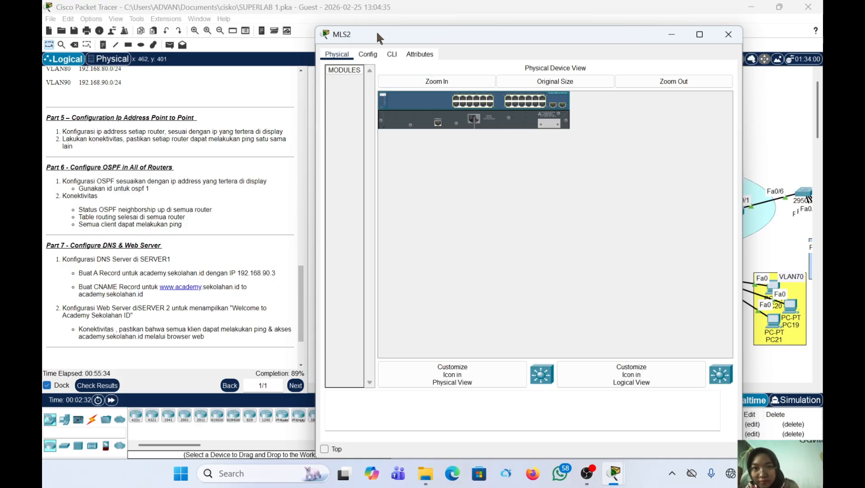
click(390, 54)
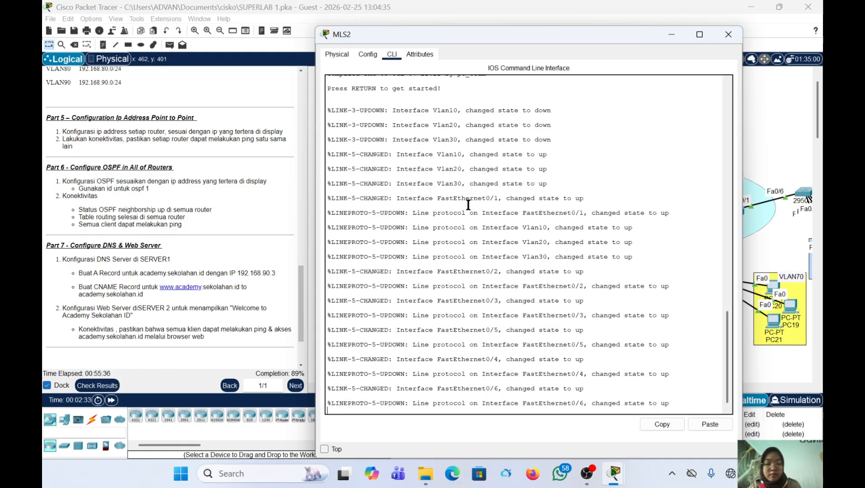
key(Return)
text(en)
key(Return)
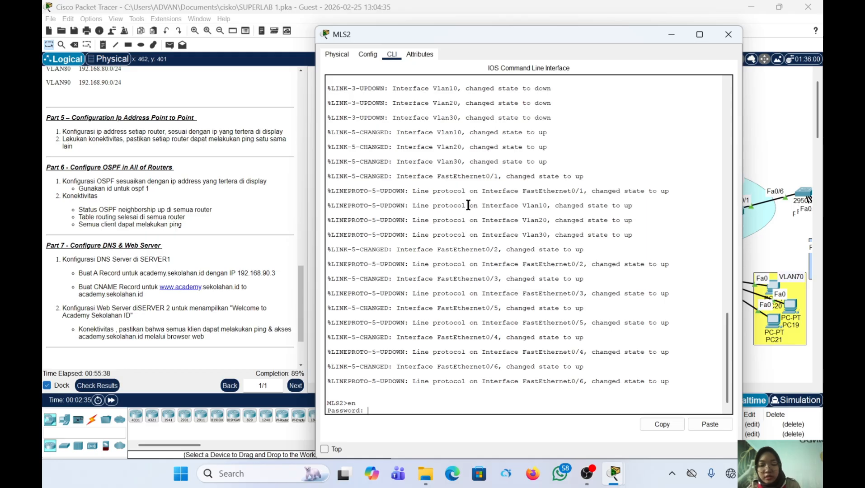
key(Return)
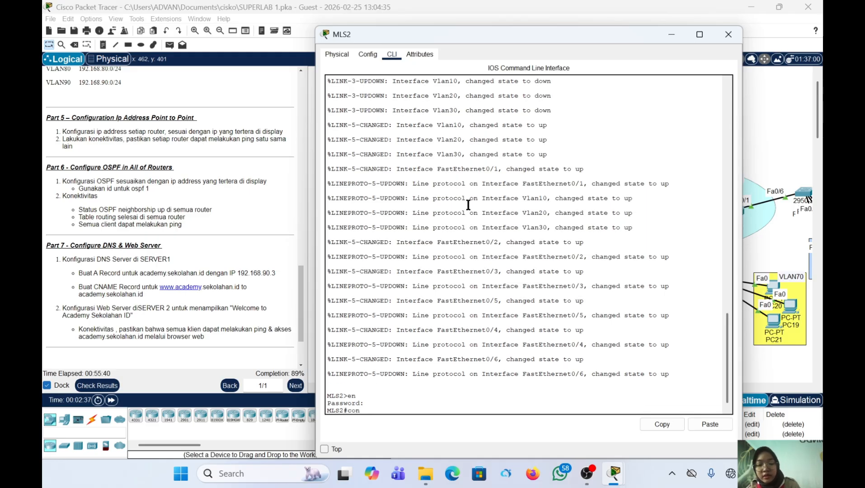
key(Return)
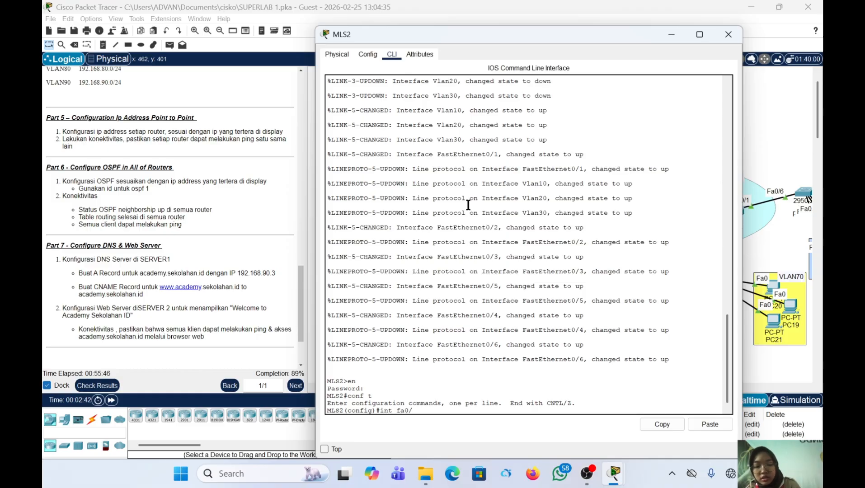
Make Fa0/6 a routed port with 10.10.10.10 255.255.255.252 and enable it with no sh
text(int fa0/6)
key(Return)
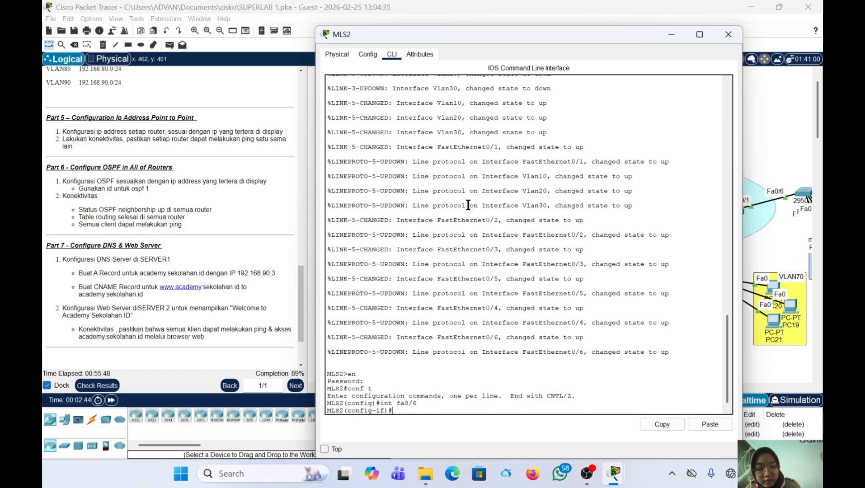
text(no sw)
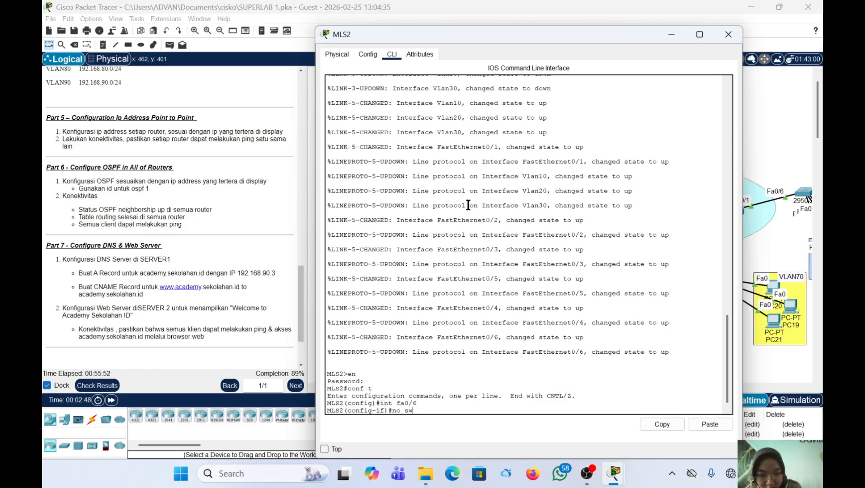
key(Return)
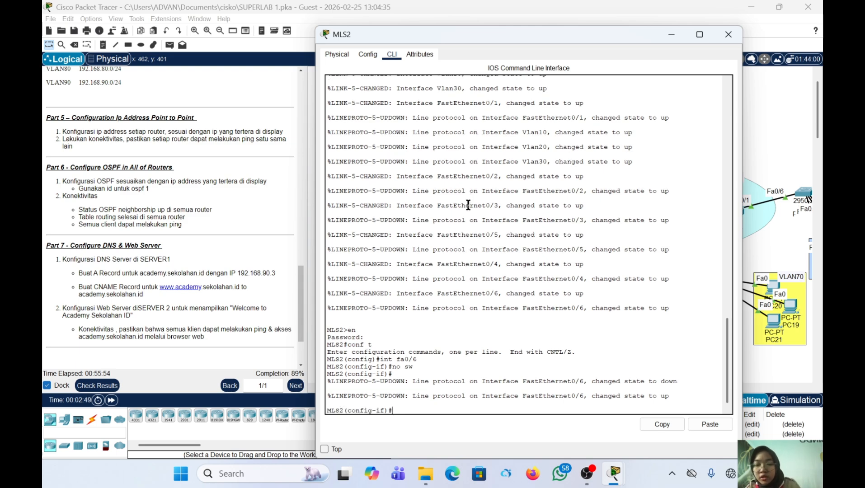
text(ip ad)
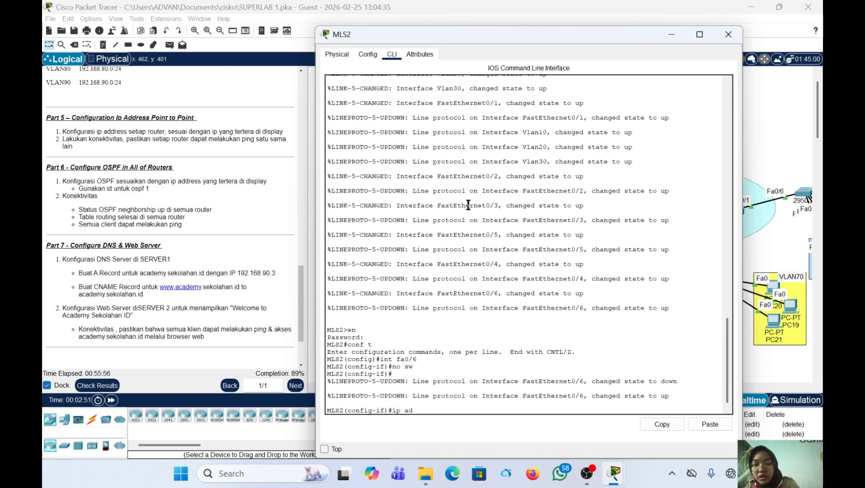
text(d 10.)
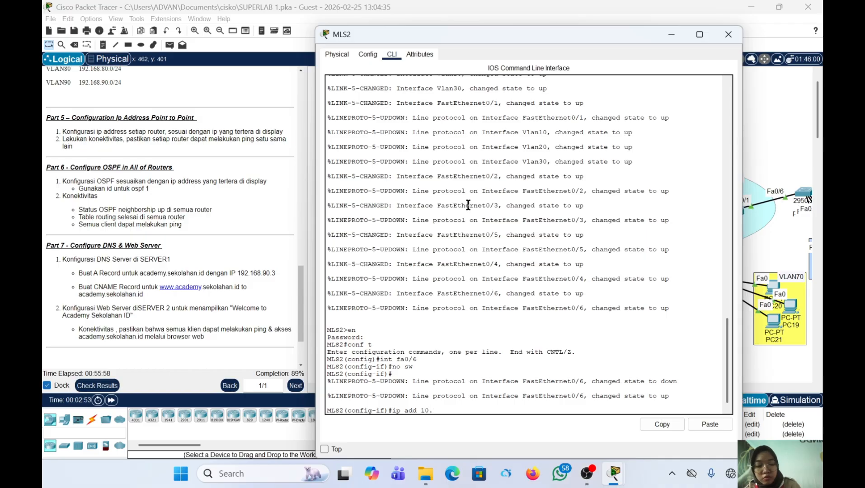
text(10.10.)
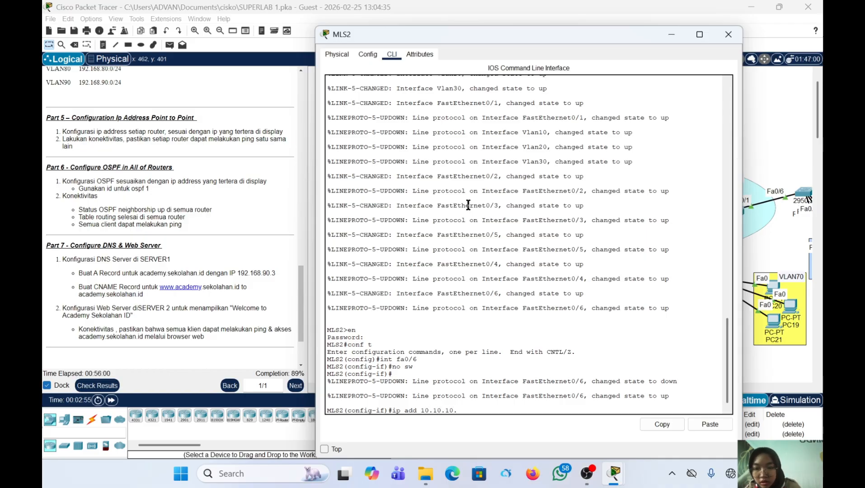
text(10)
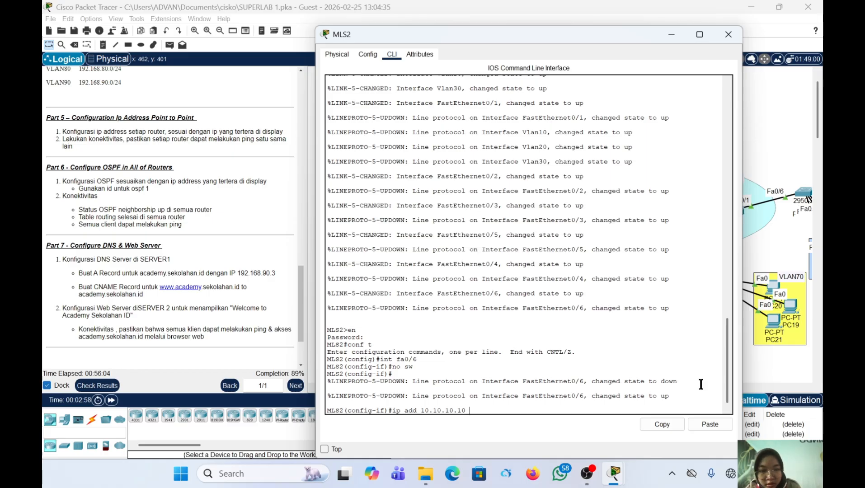
click(713, 425)
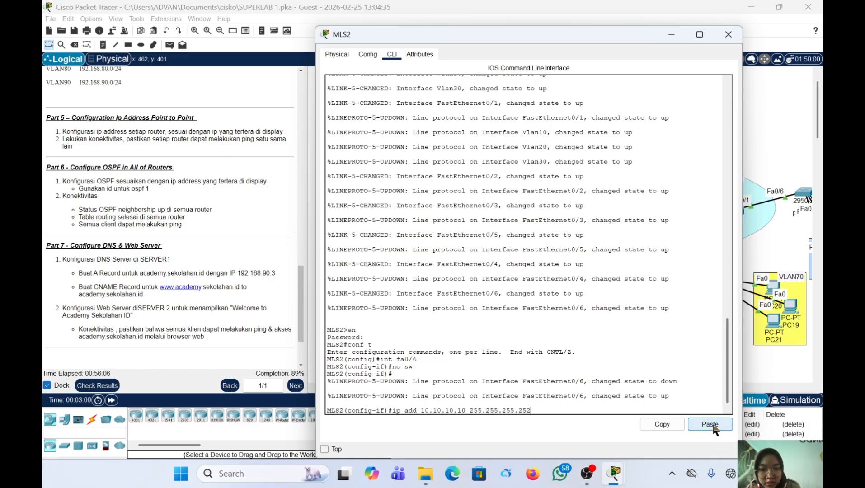
key(Return)
text(no sh)
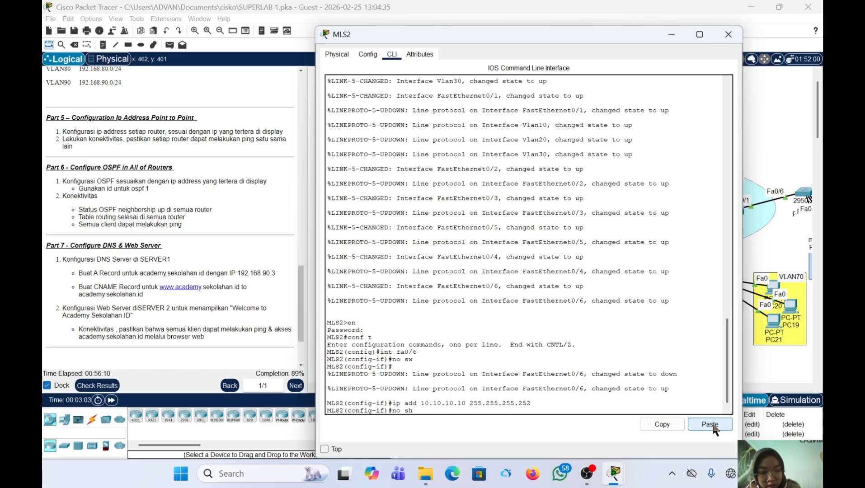
key(Return)
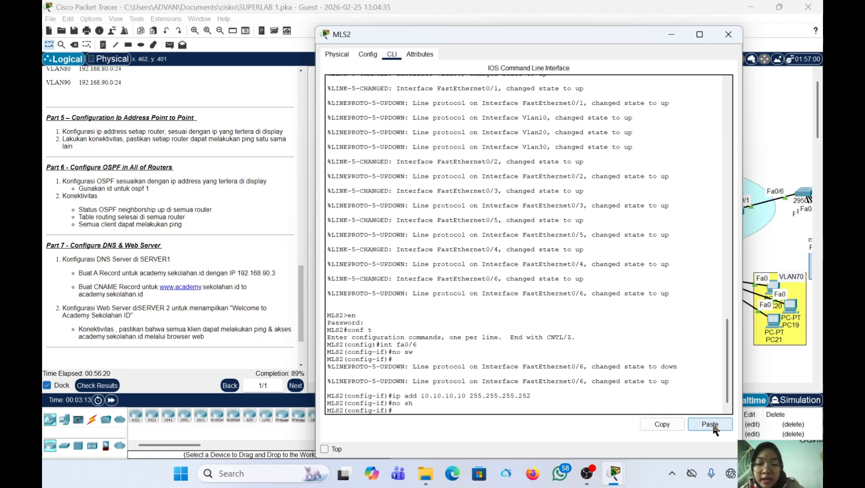
Close MLS2, open RTR3's CLI and start OSPF process 1 in global configuration
click(729, 34)
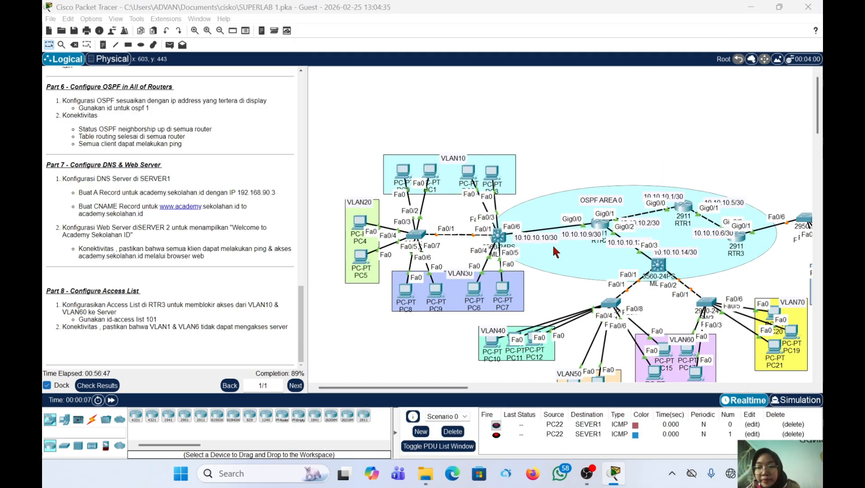
scroll(552, 244, right, 5)
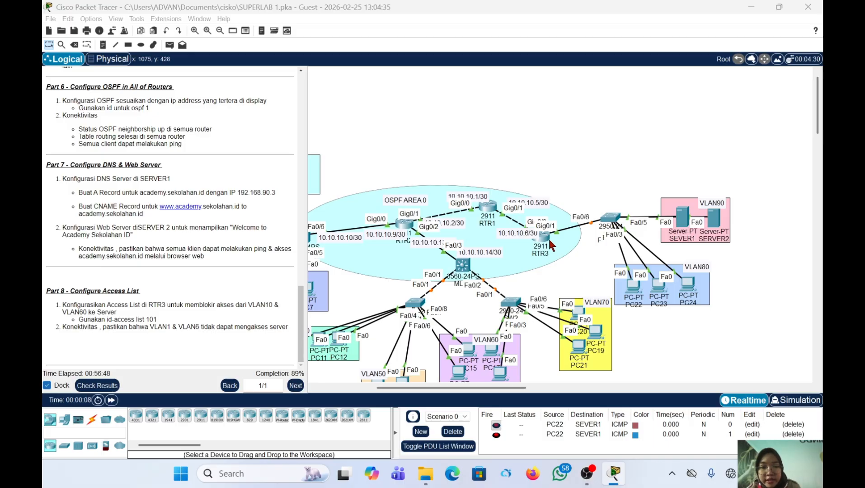
click(550, 242)
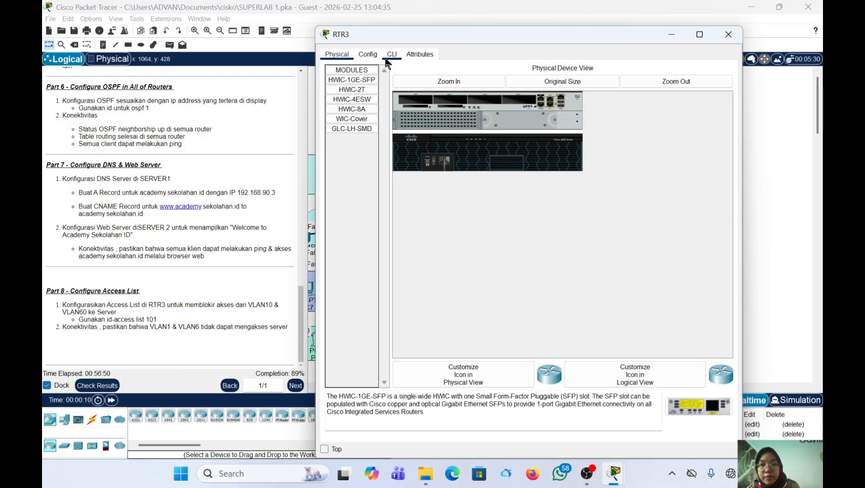
click(392, 55)
key(Return)
text(e)
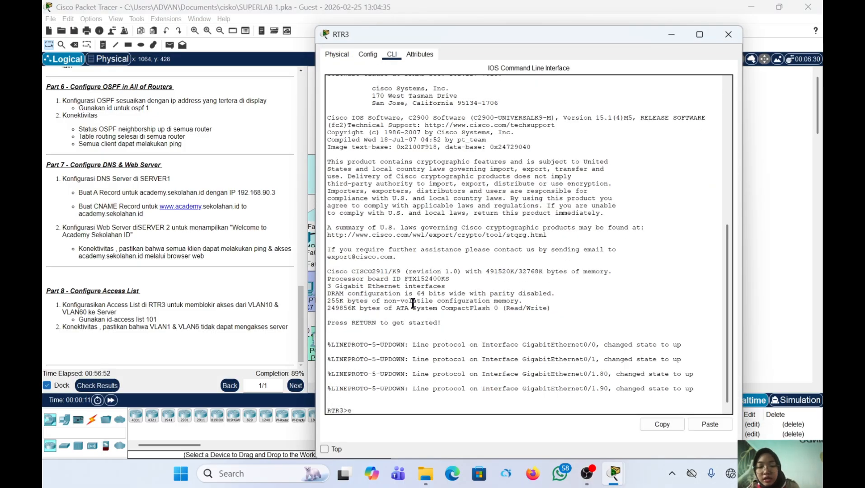
text(n)
key(Return)
key(Return)
text(c)
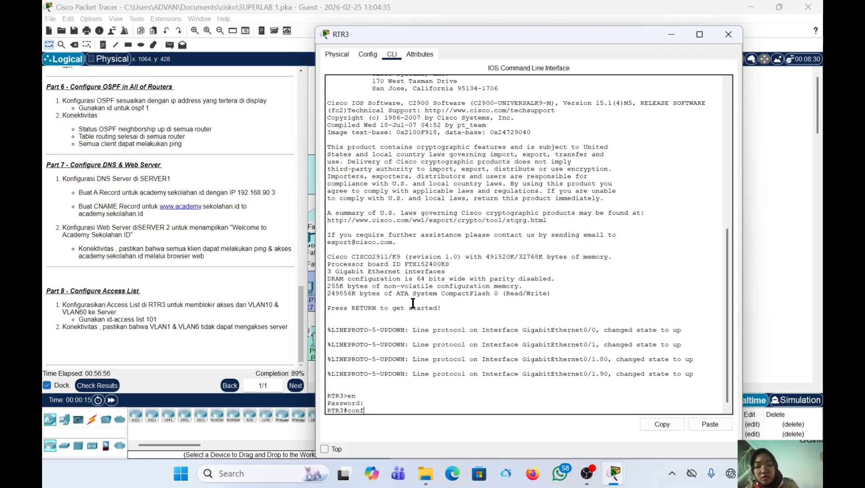
key(Return)
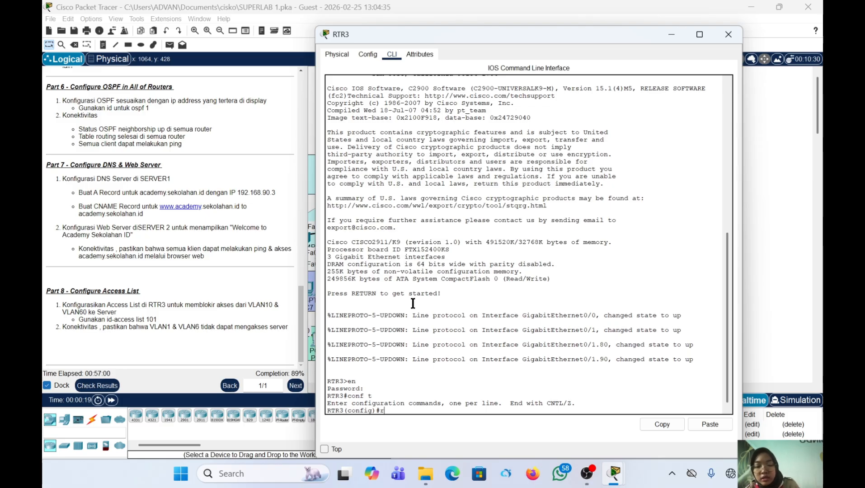
text(outer )
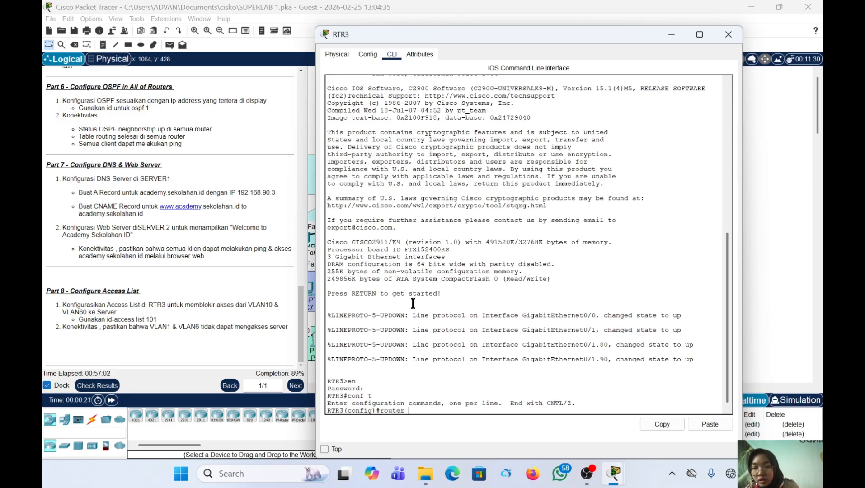
text(ospf)
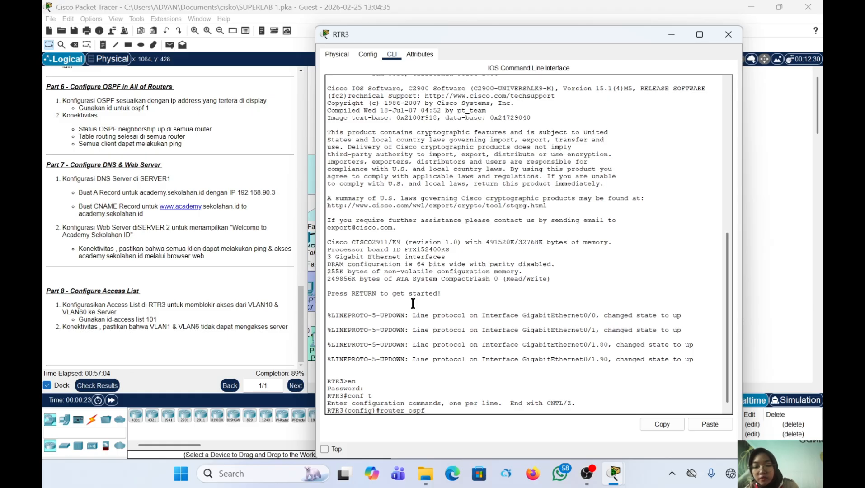
text( 1)
key(Return)
Add network 10.10.10.4 0.0.0.3 and 192.168.90.0 0.0.0.255 to area 0 on RTR3
text(netw 10.1)
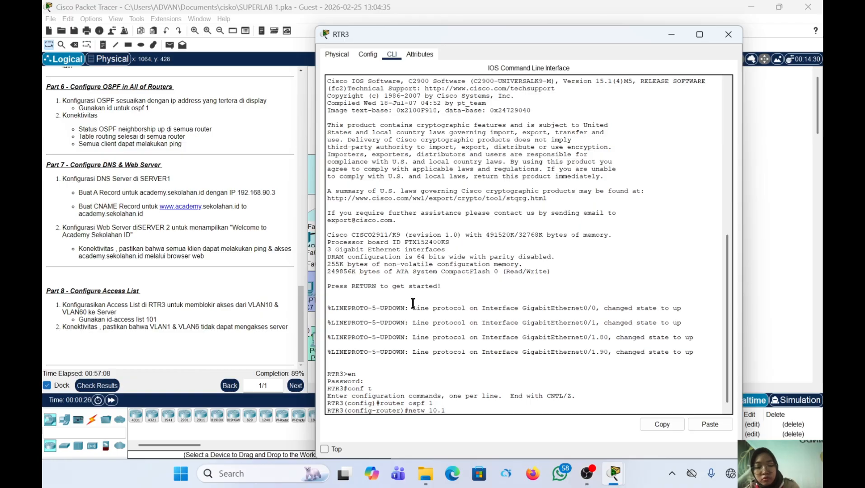
text(0.10)
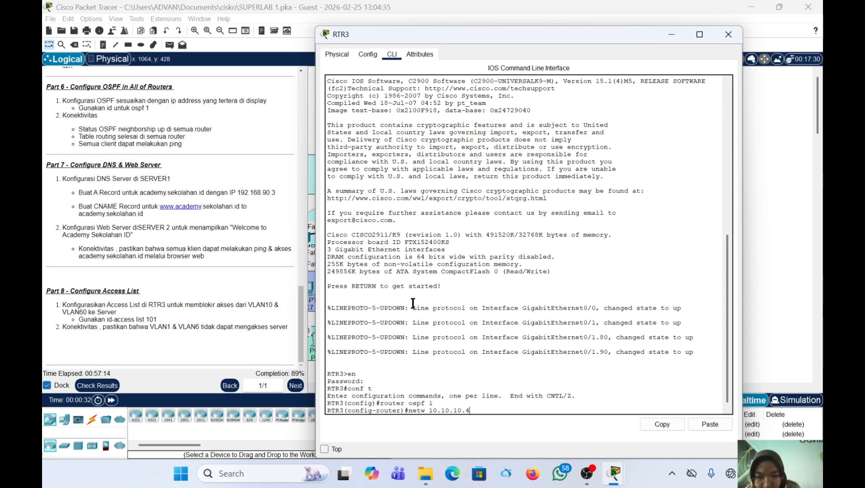
text(.4 0.)
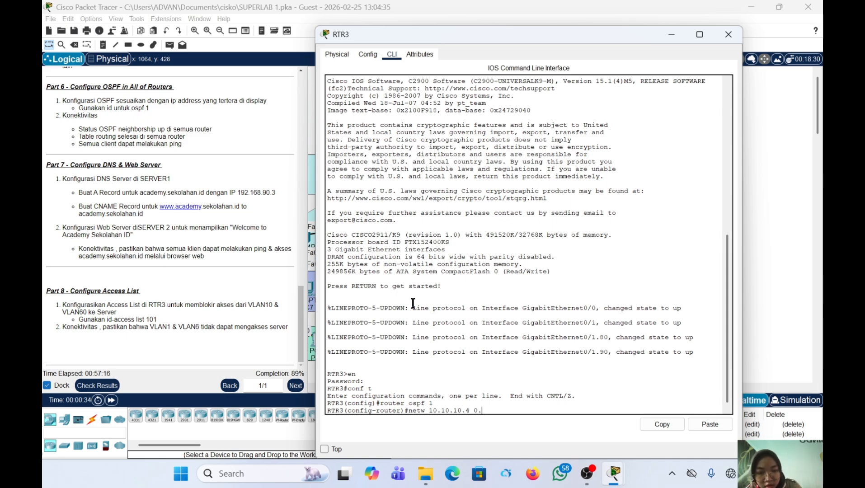
text(0.0.)
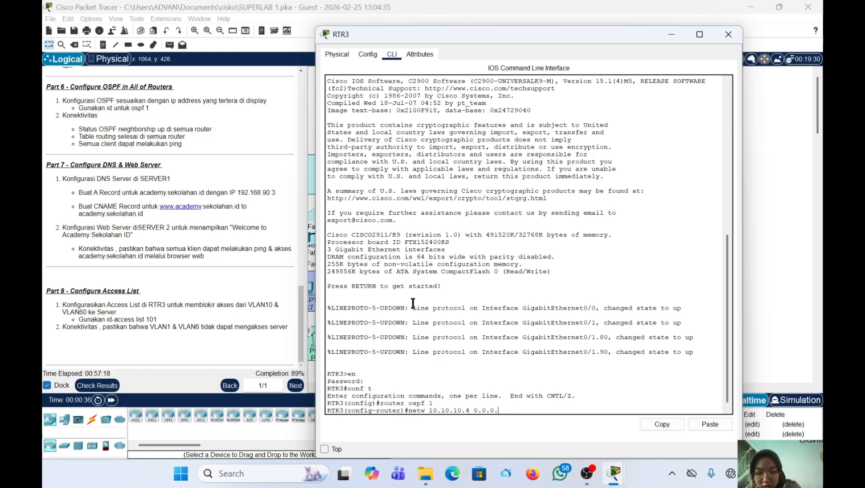
text(3 area)
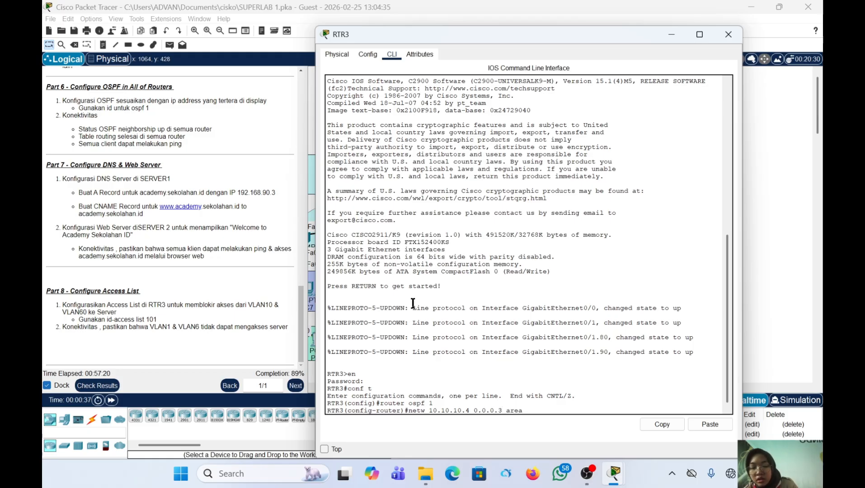
text( 0)
key(Return)
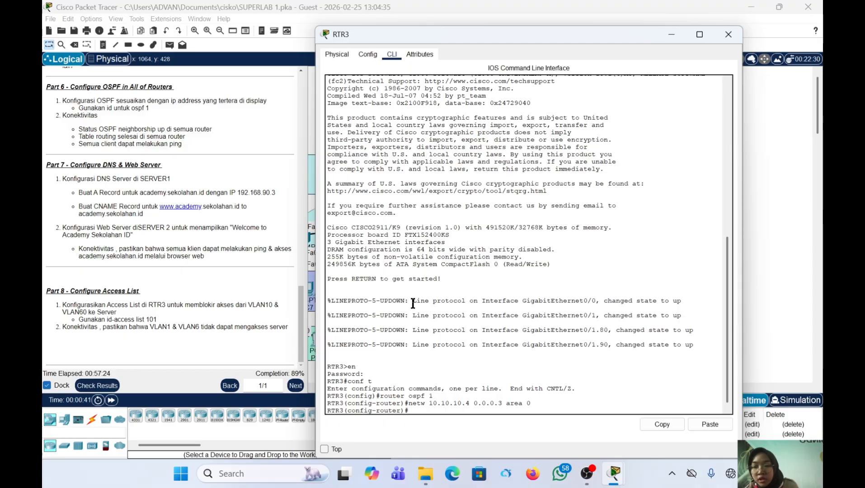
text(netw)
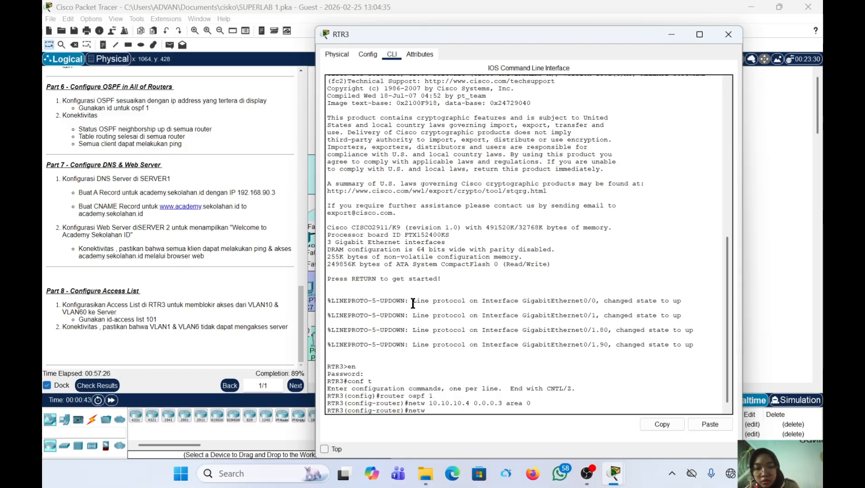
text( 19)
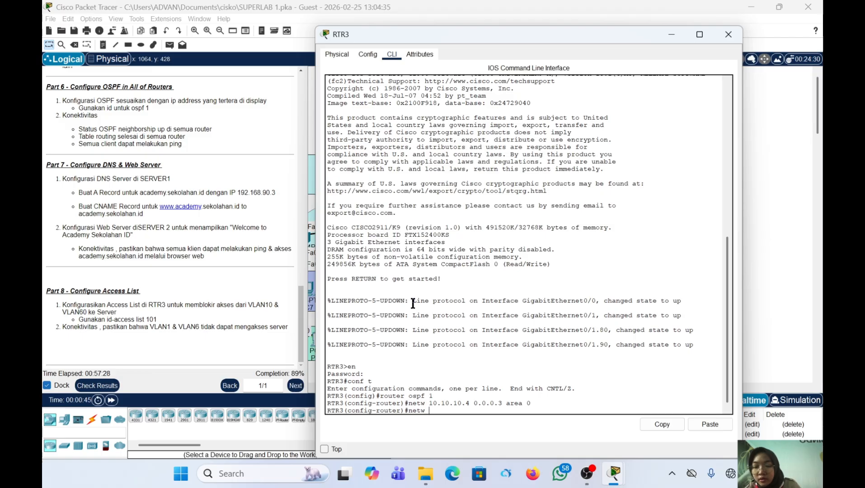
text(2.168)
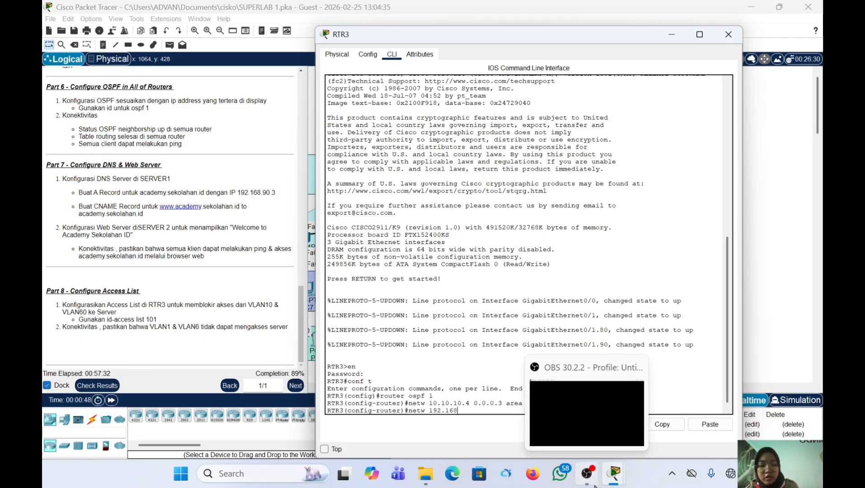
click(602, 444)
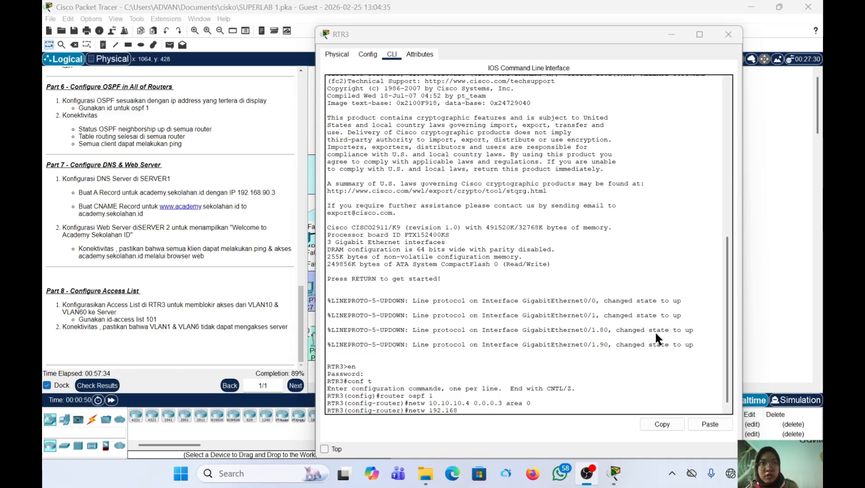
click(749, 2)
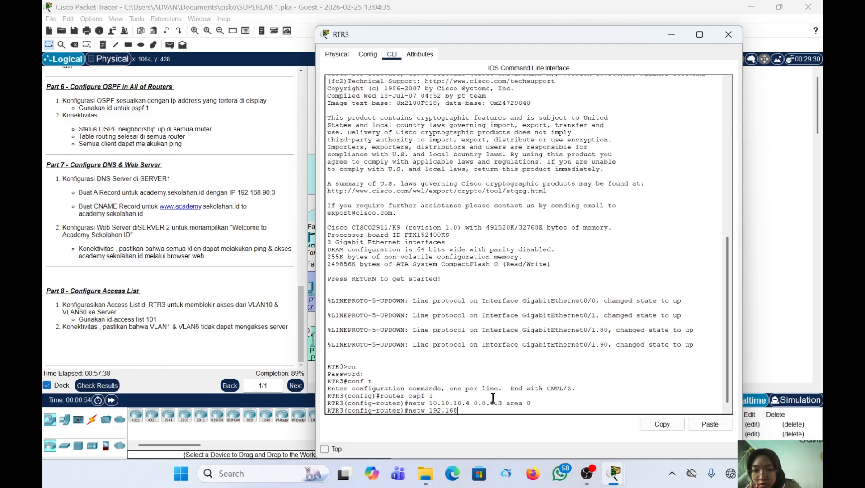
text(.90)
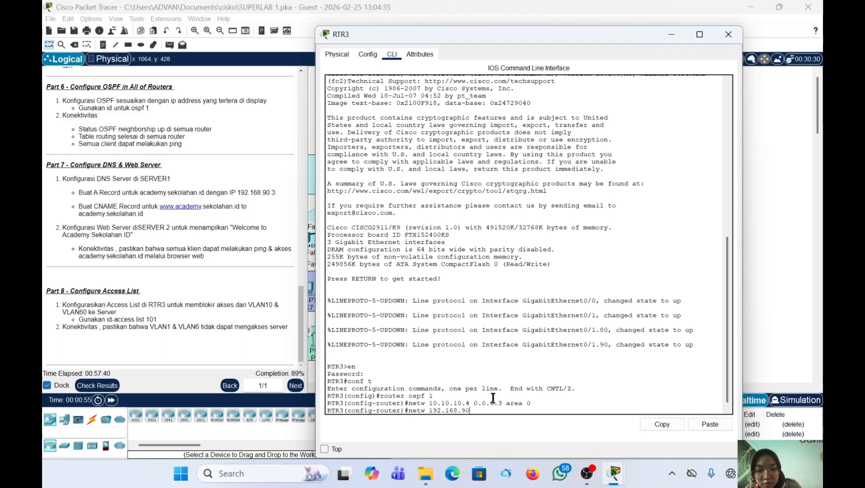
text(.0)
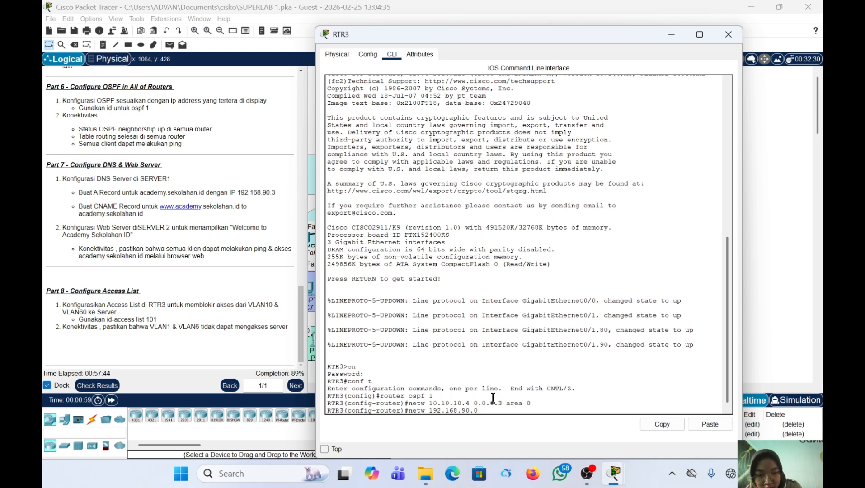
text( 0.0.0)
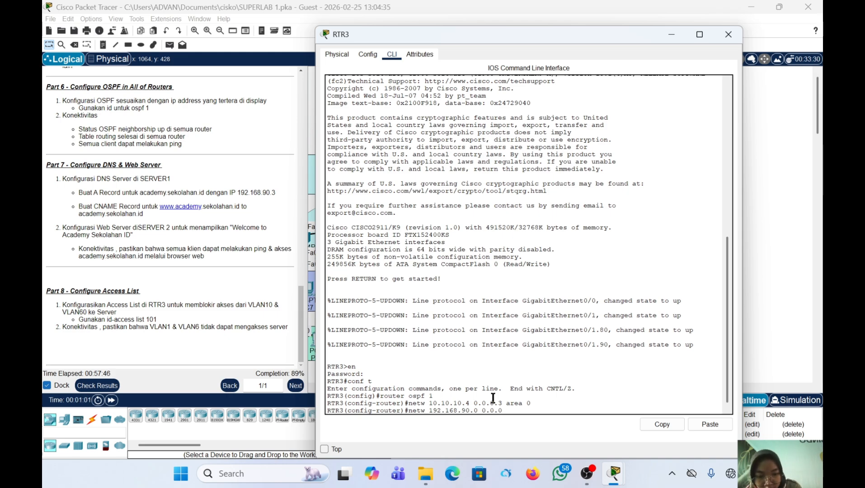
text(.)
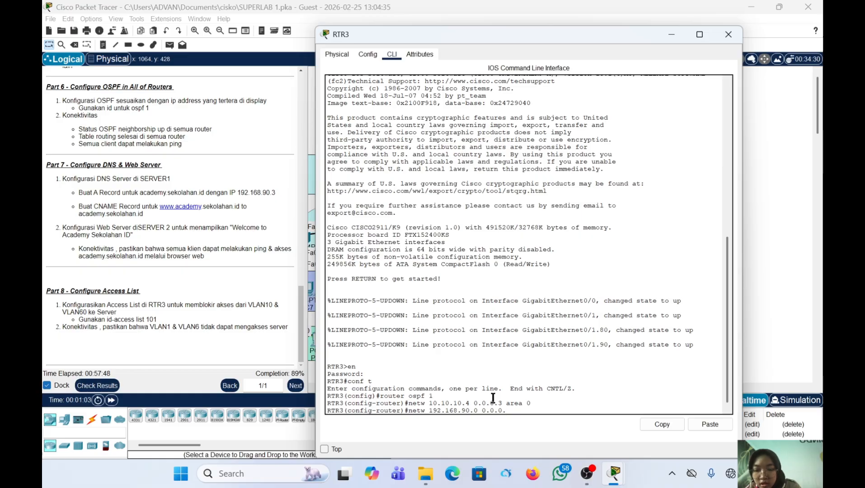
text(2)
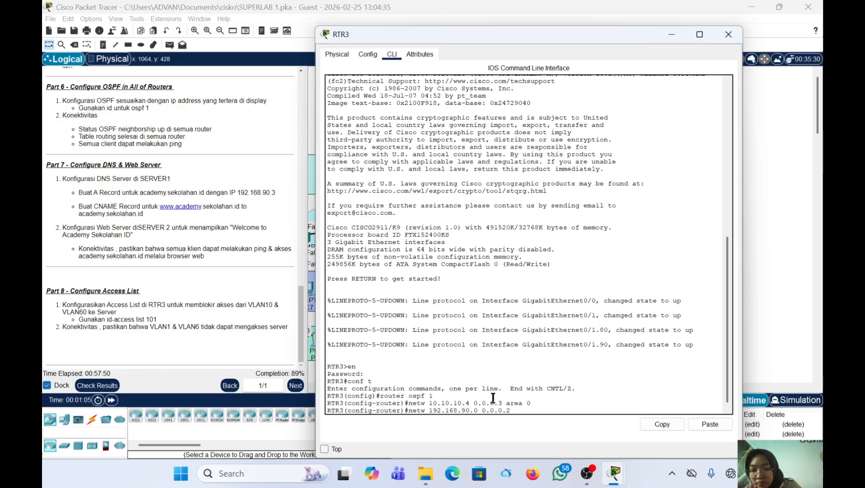
text(55 a)
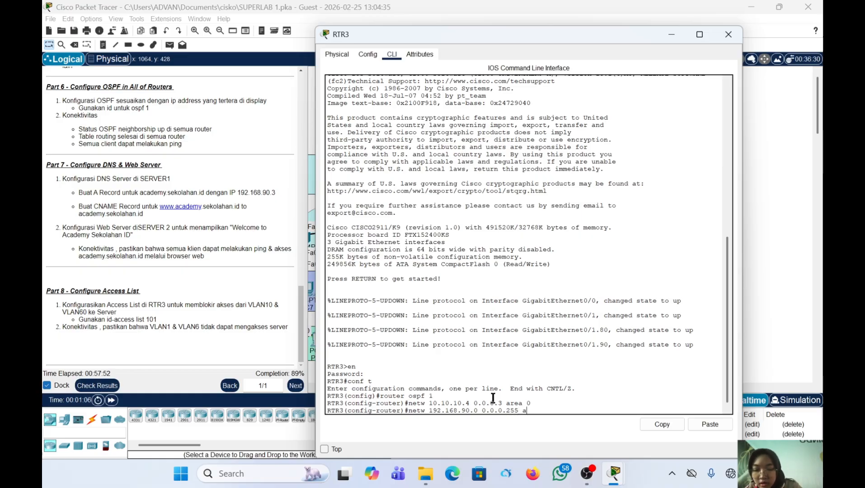
text(rea 0)
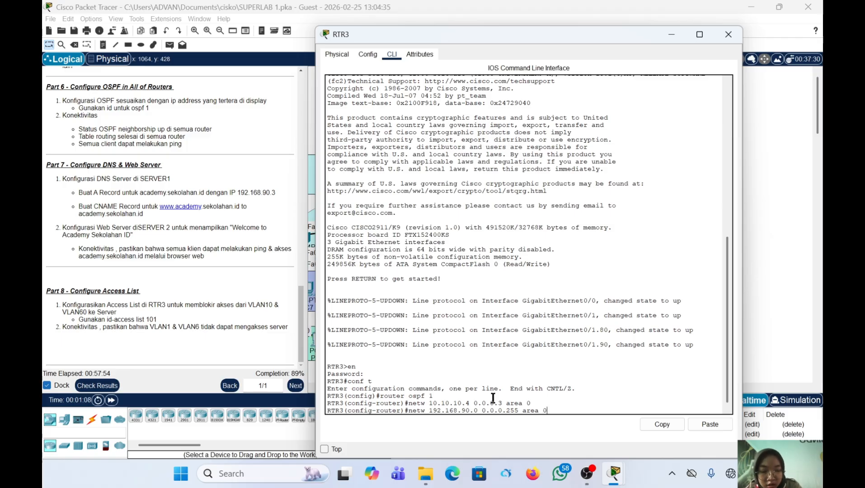
key(Return)
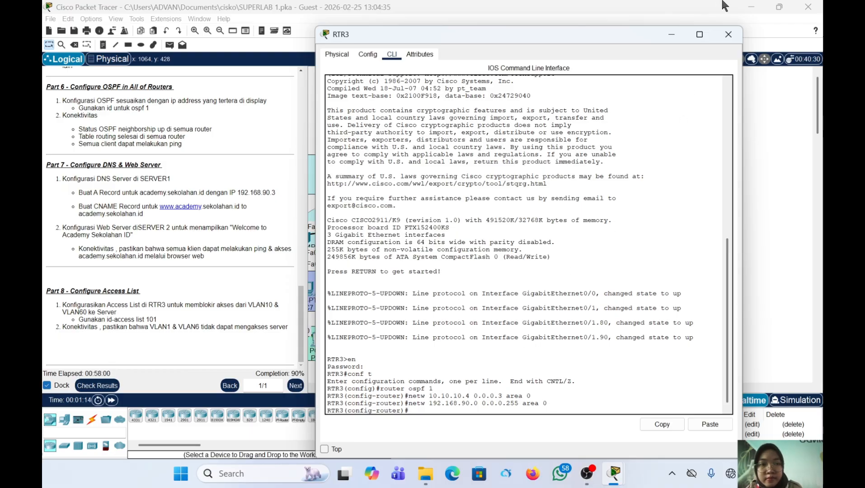
Close RTR3, open RTR1's CLI and start OSPF process 1 from global configuration
click(728, 35)
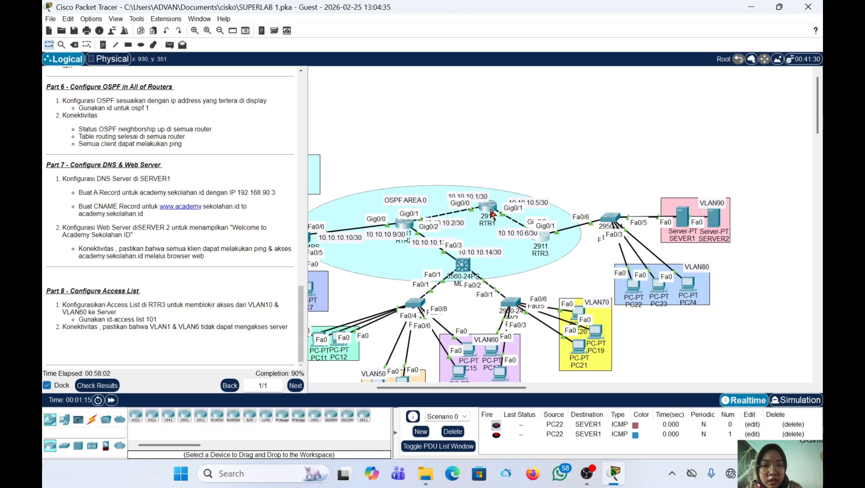
click(491, 212)
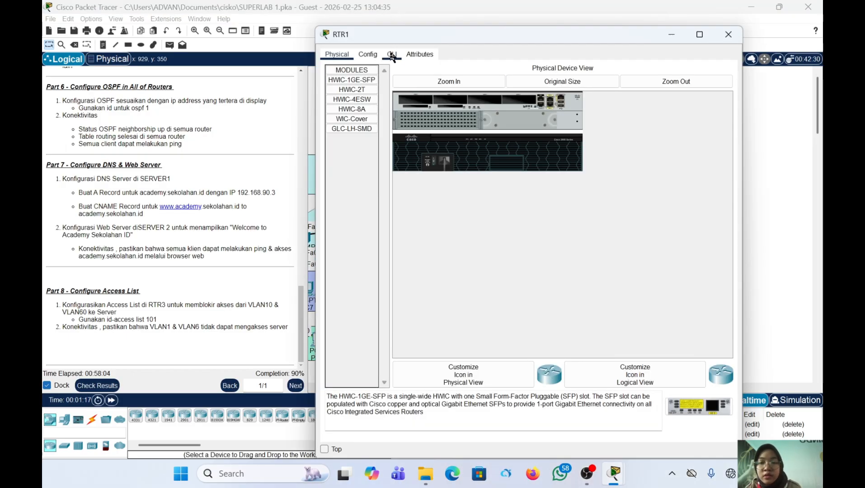
click(391, 55)
key(Return)
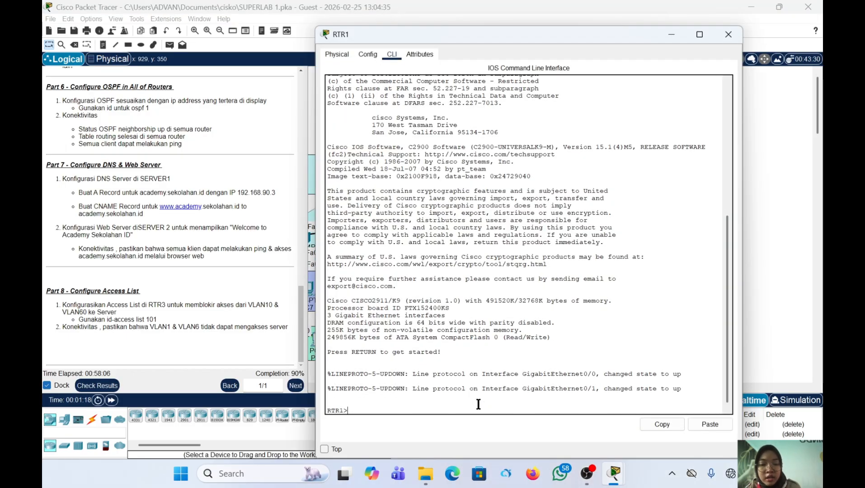
text(en)
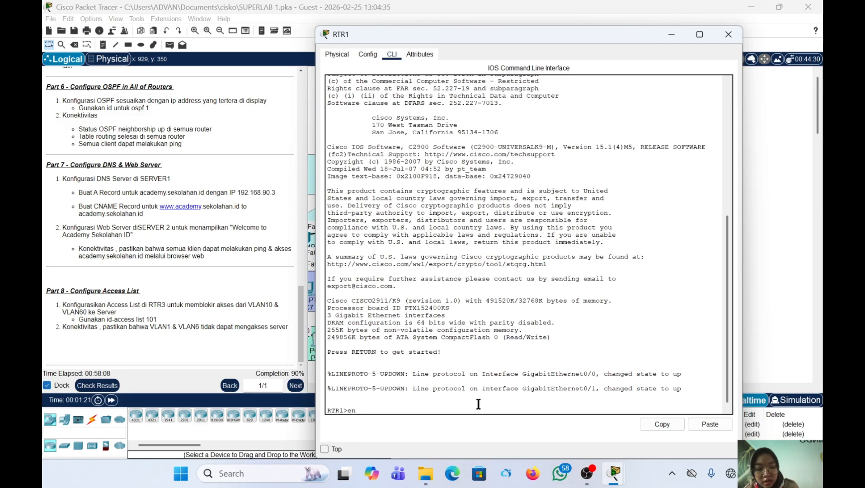
key(Return)
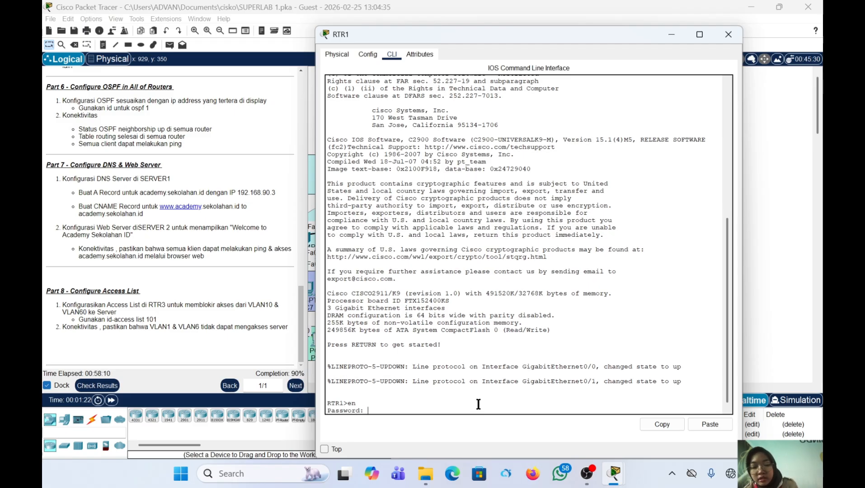
key(Return)
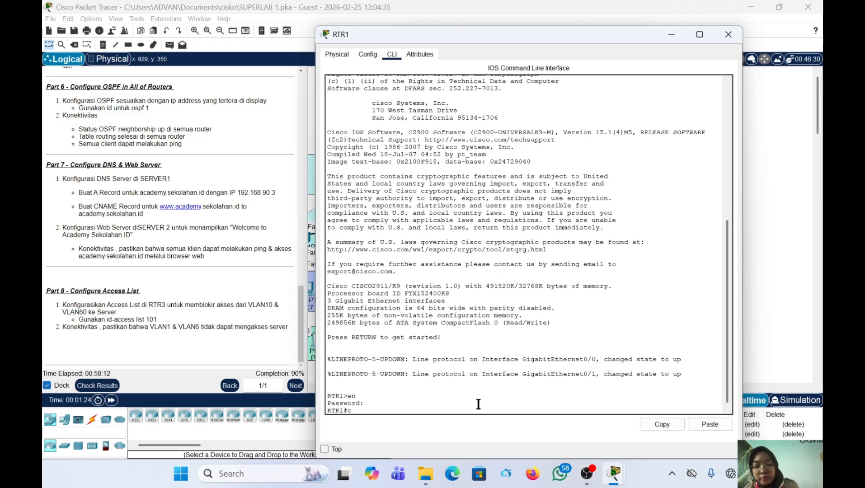
text(conf t)
key(Return)
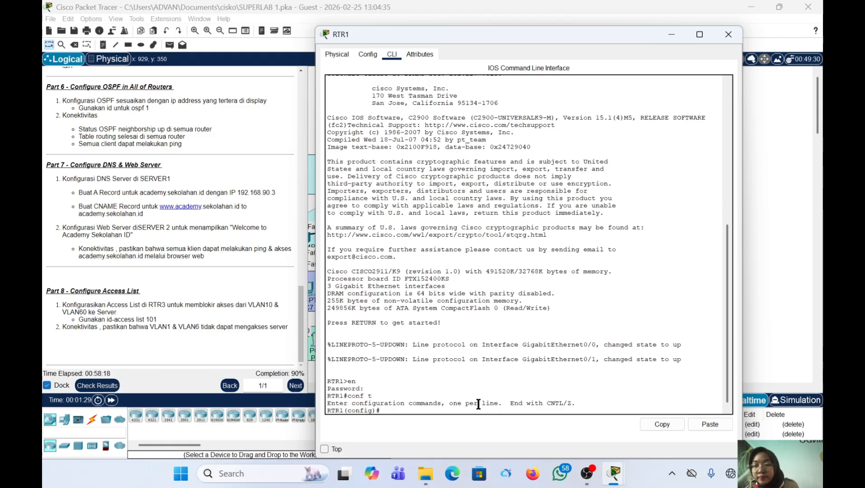
text(router)
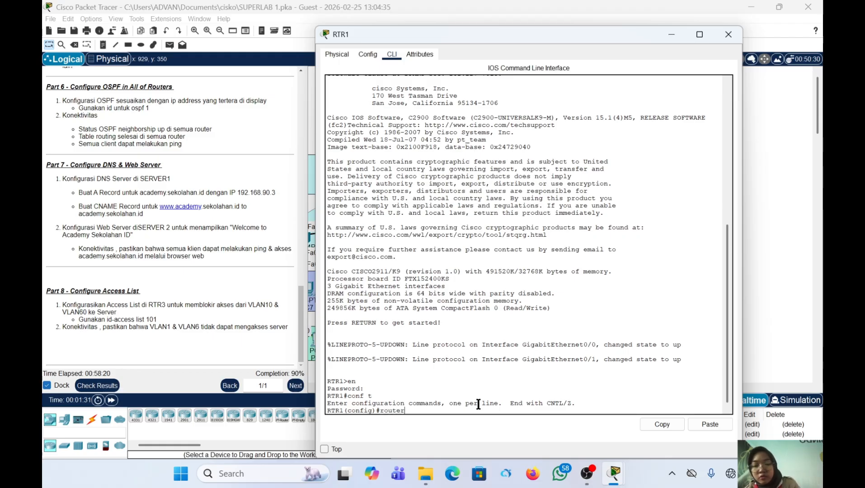
text( osp)
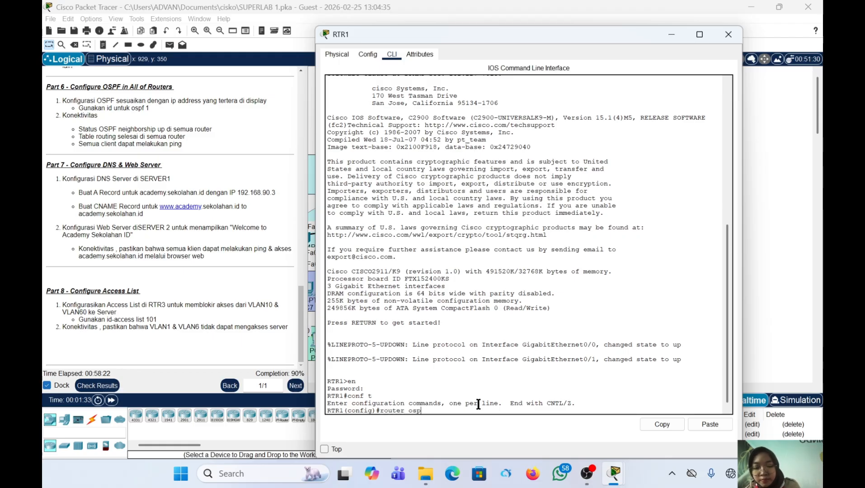
text(f 1)
key(Return)
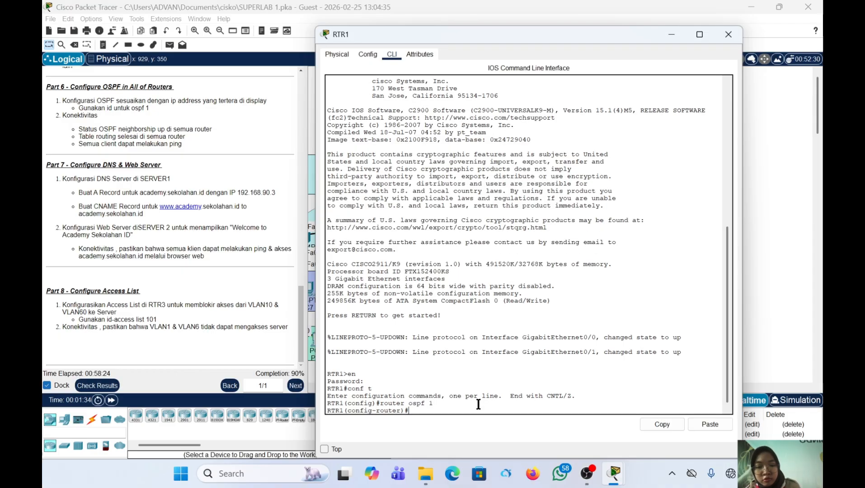
Advertise 10.10.10.4 and 10.10.10.0 with wildcard 0.0.0.3 in area 0, then close RTR1
text(netw)
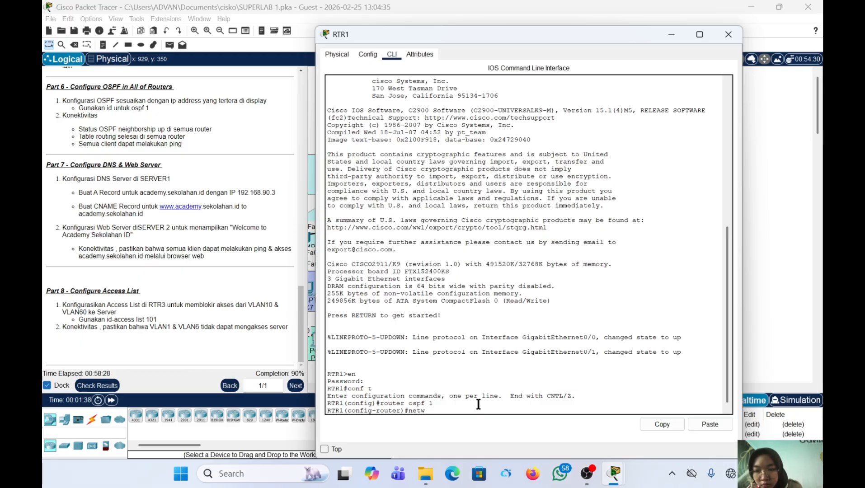
text( 10.10.10)
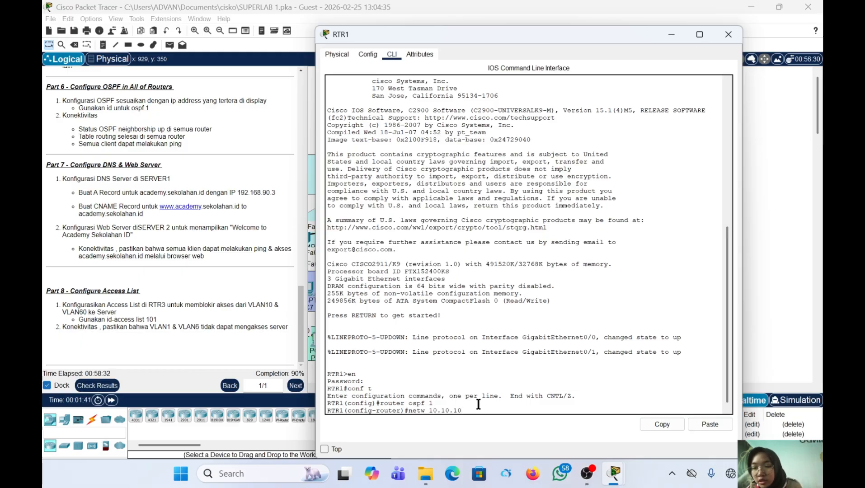
text(.)
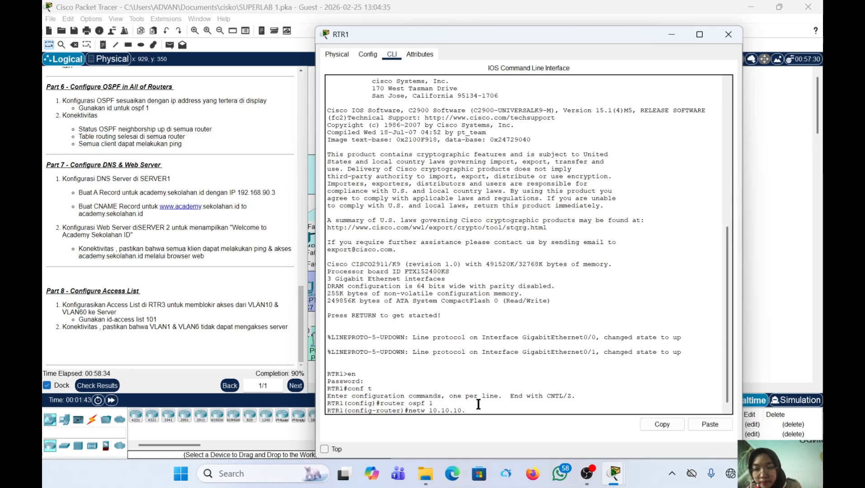
text(4)
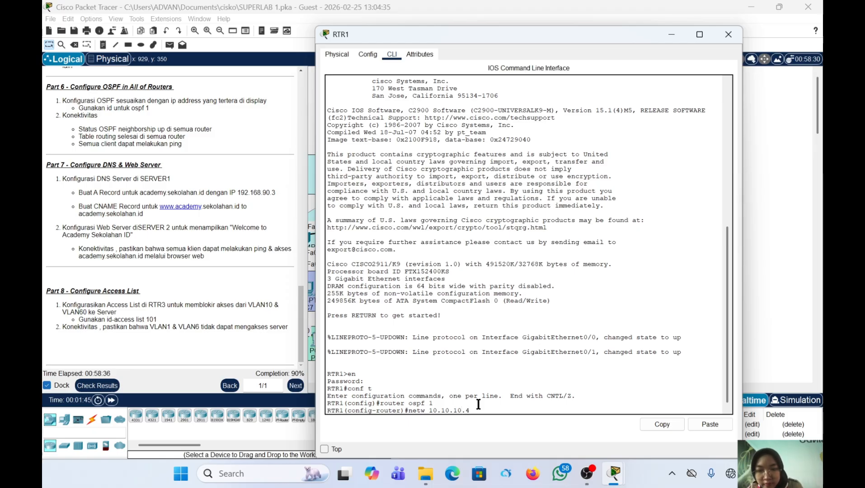
text( 0.0..0)
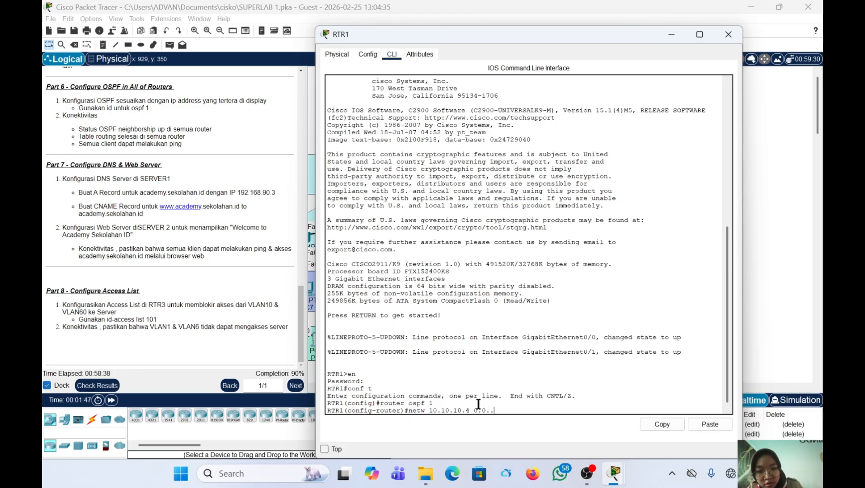
key(BackSpace)
key(BackSpace)
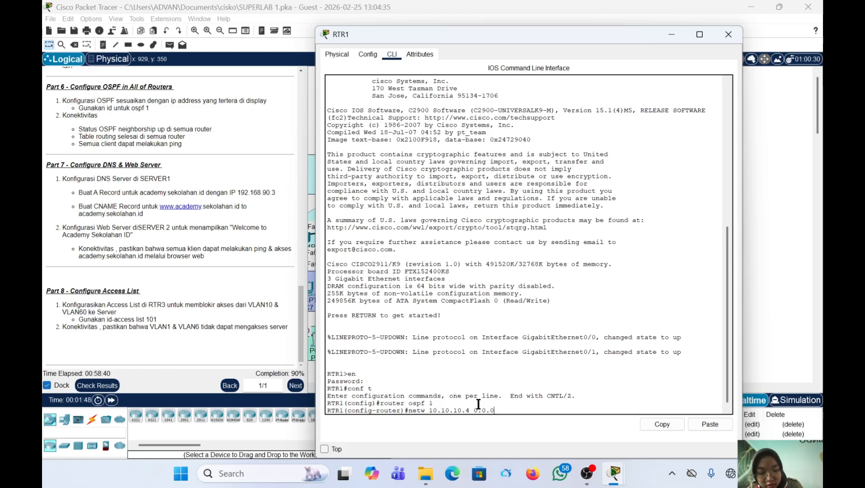
text(0.)
text(3)
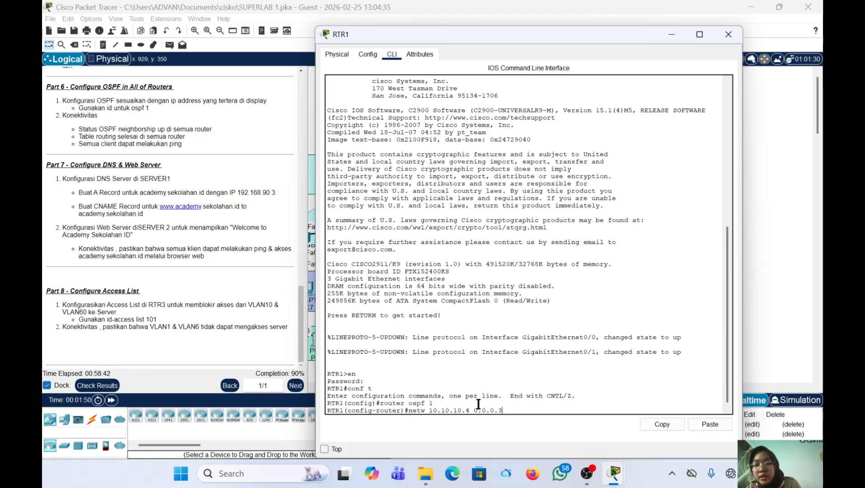
text( area)
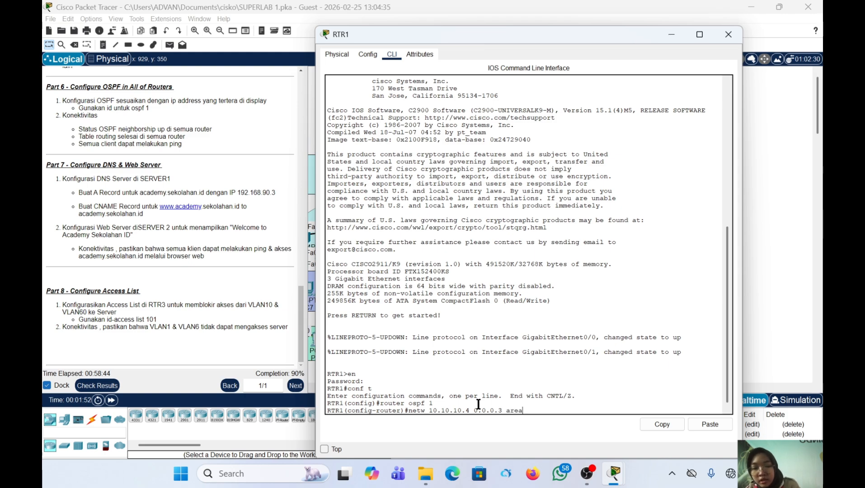
text( 0)
key(Return)
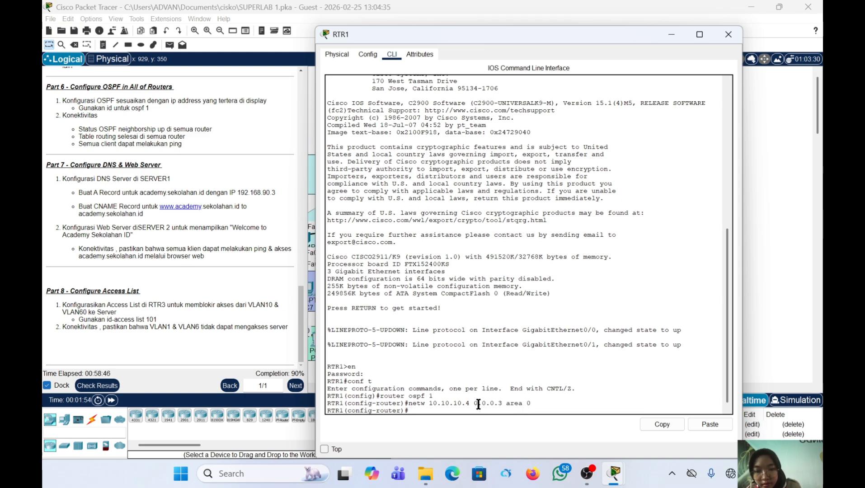
text(netw)
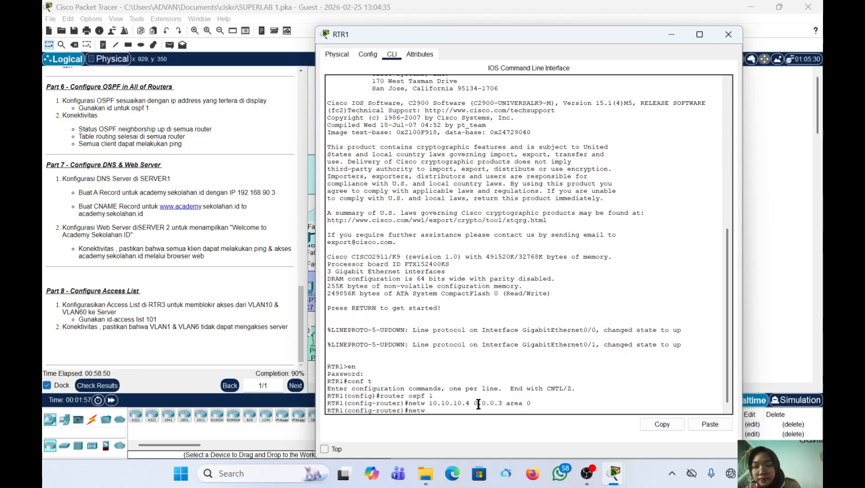
text( 10.10)
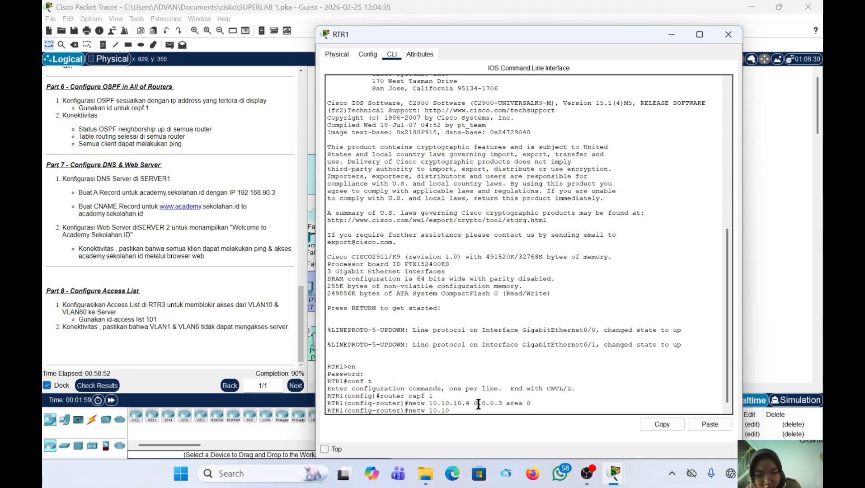
text(.1)
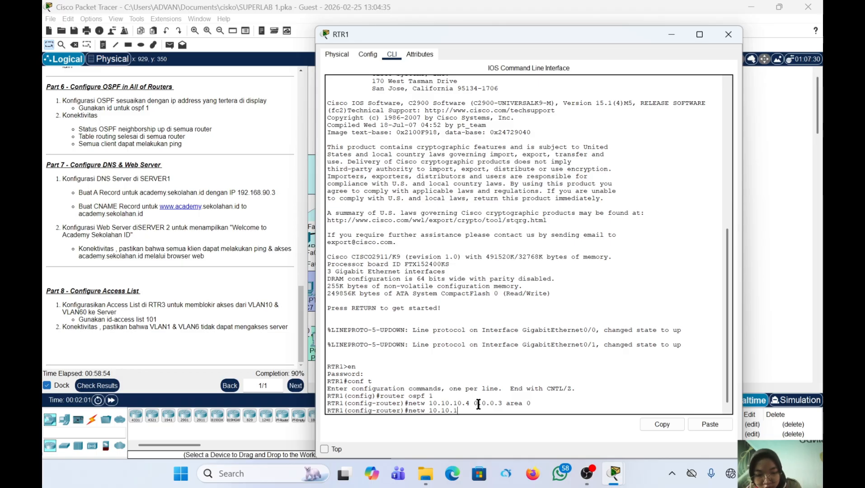
text(0.0)
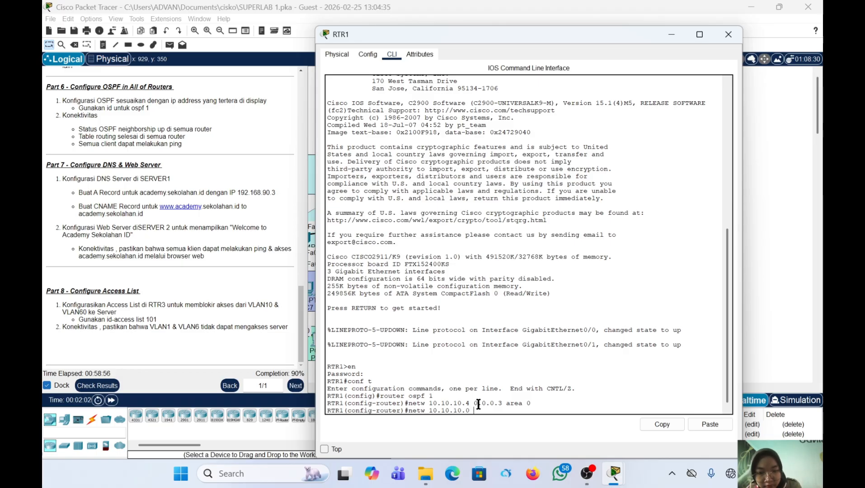
text( 00)
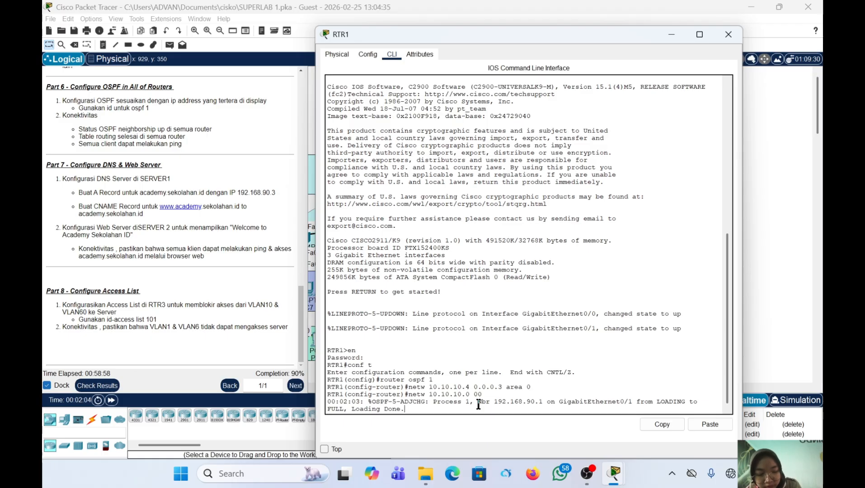
text(0)
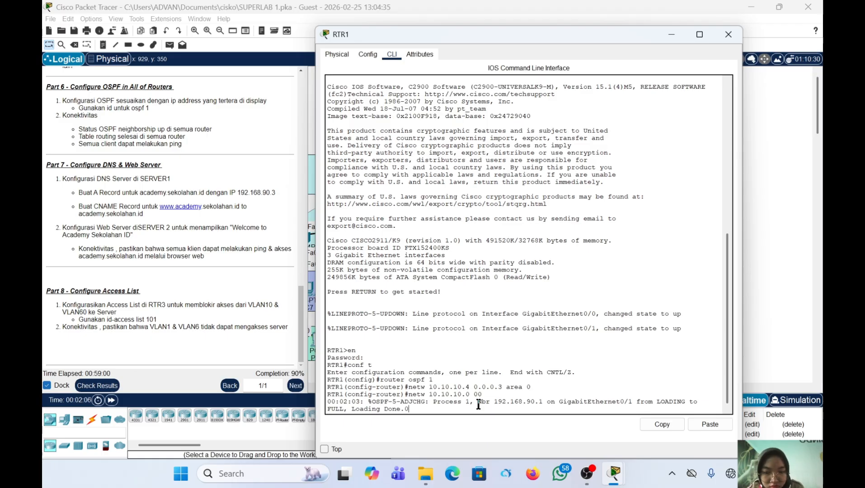
key(BackSpace)
key(BackSpace)
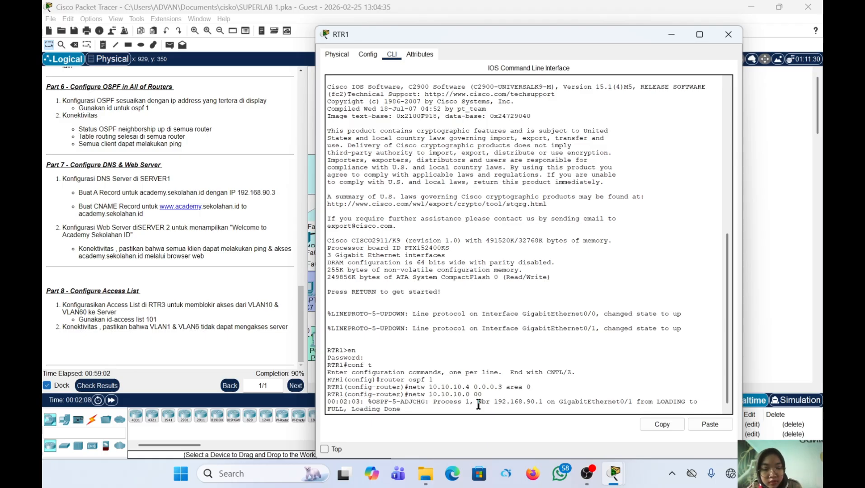
key(Return)
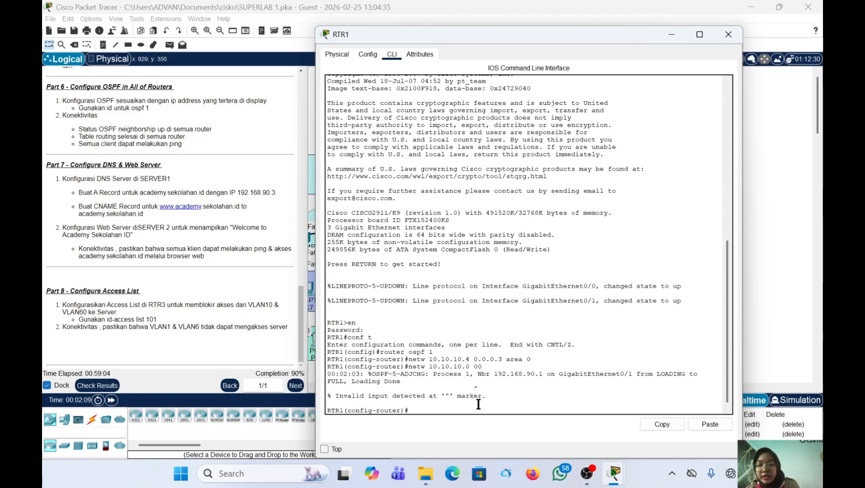
key(Up)
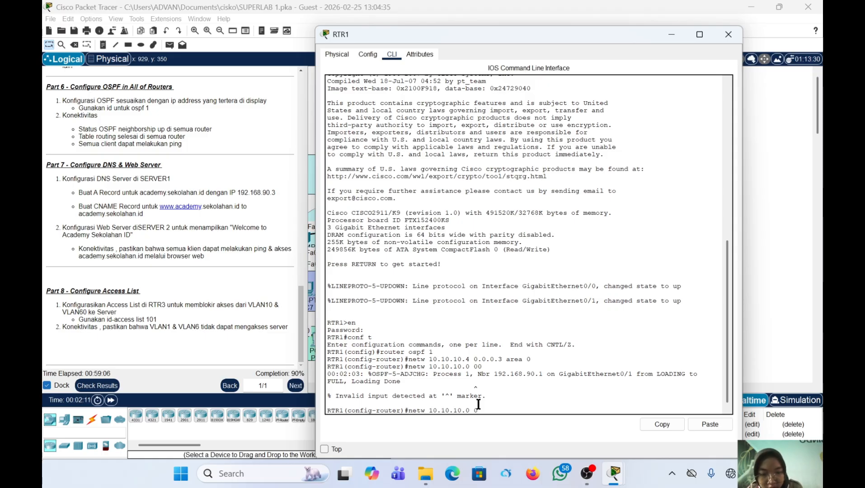
key(BackSpace)
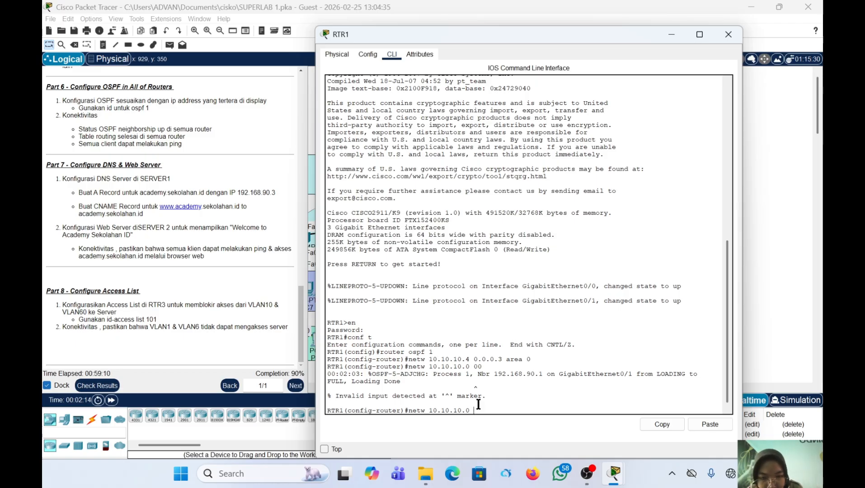
text(0.0)
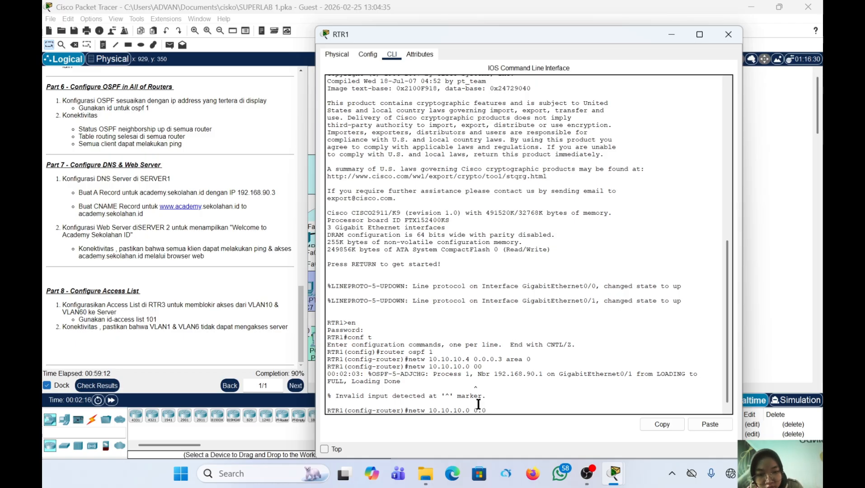
text(.0.)
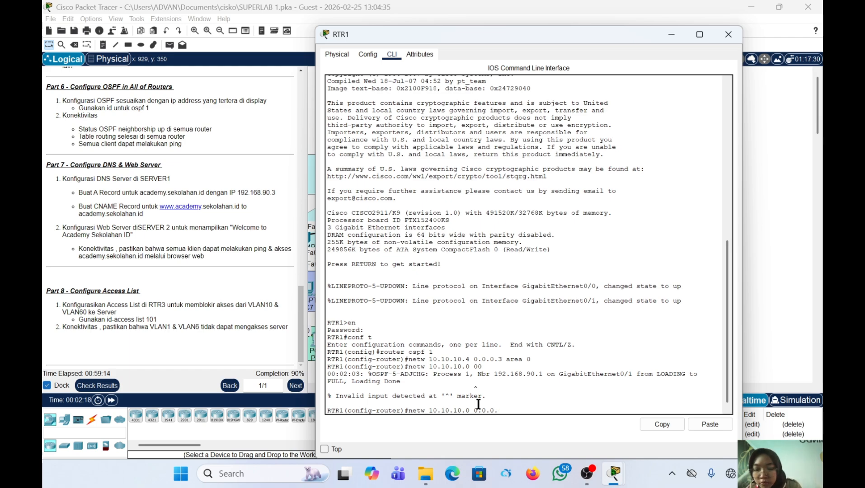
text(3 area)
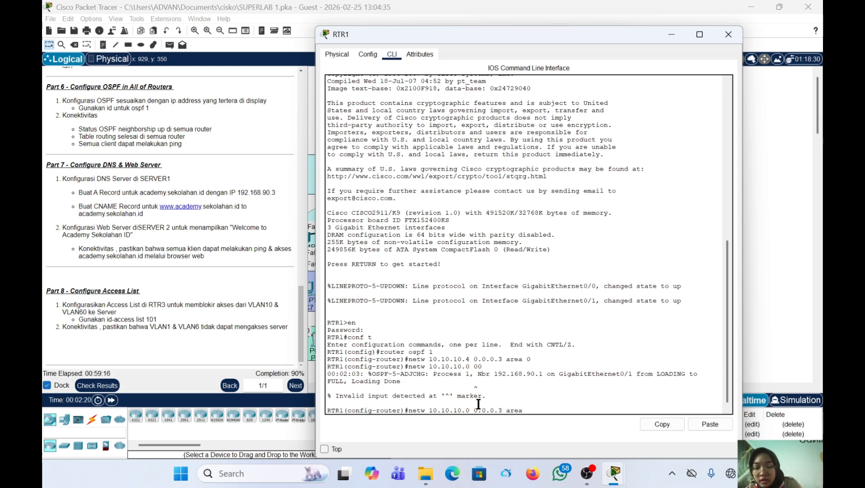
text( 0)
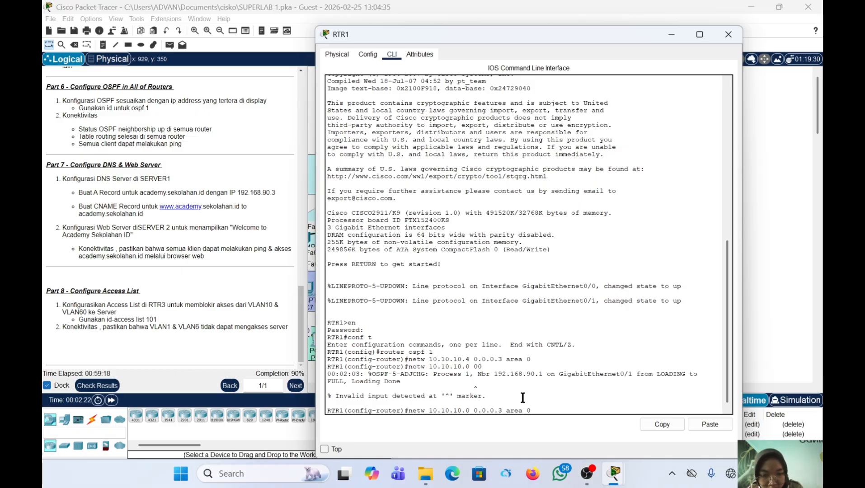
key(Return)
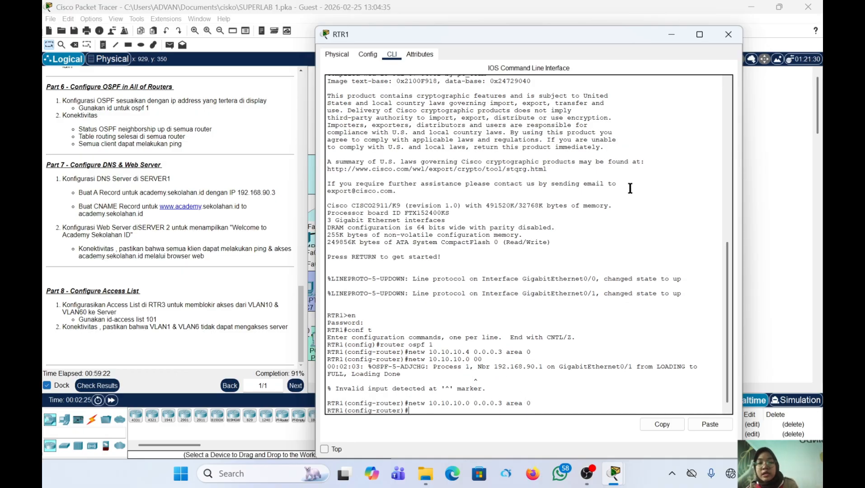
click(728, 35)
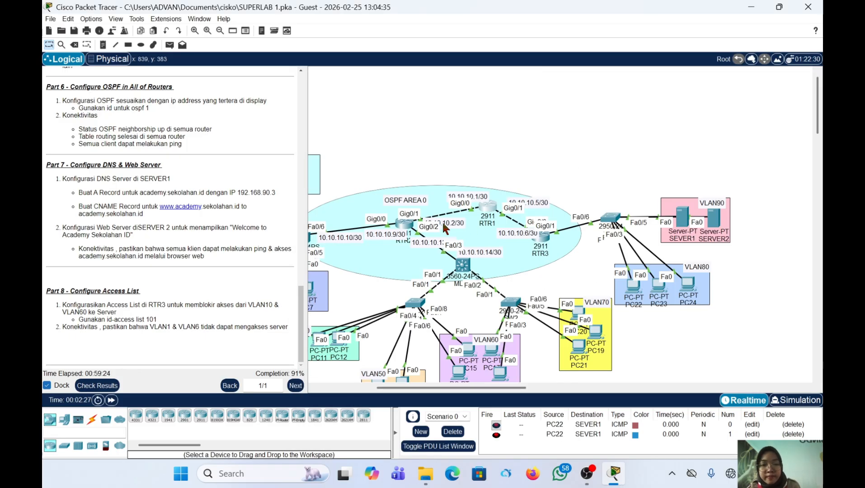
Open RTR2's CLI and start OSPF process 1 from global configuration mode
click(404, 224)
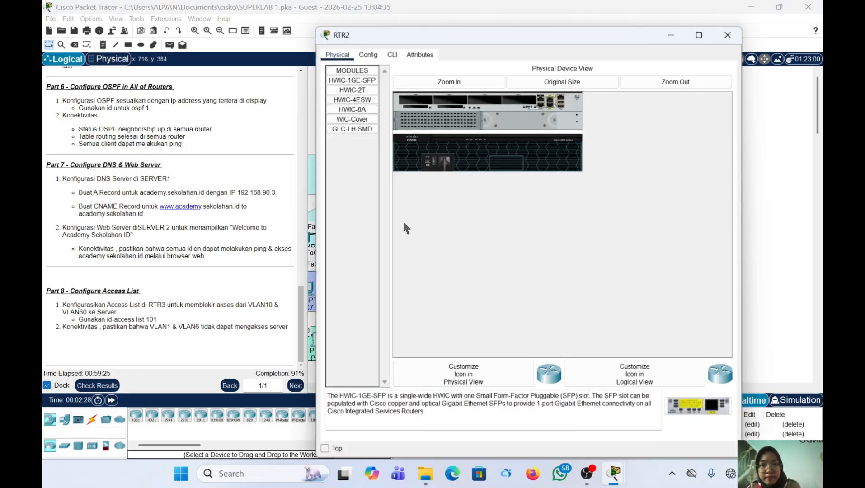
click(385, 56)
key(Return)
text(en)
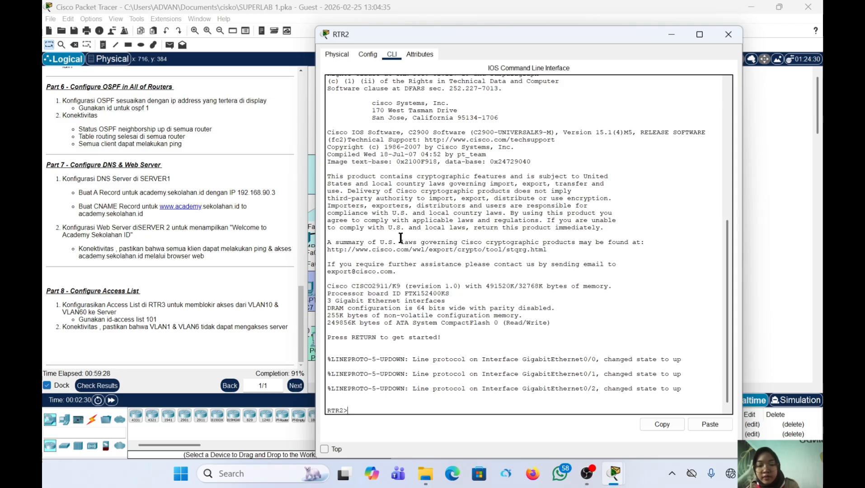
key(Return)
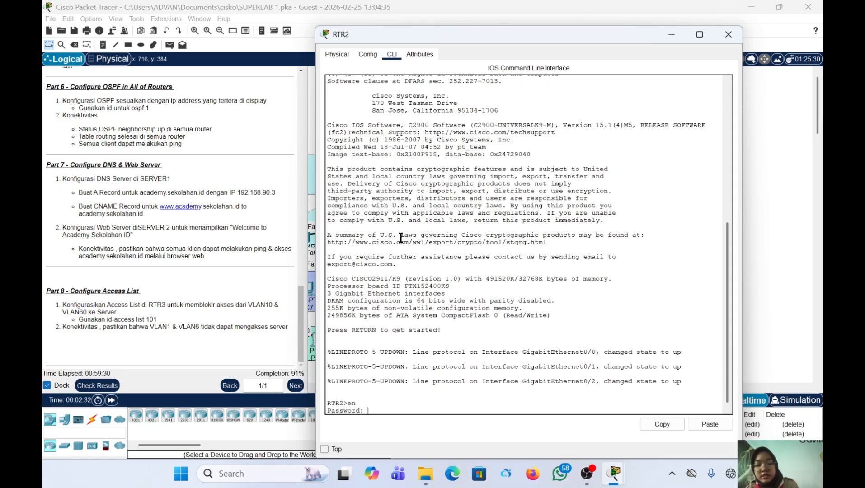
key(Return)
text(conf t)
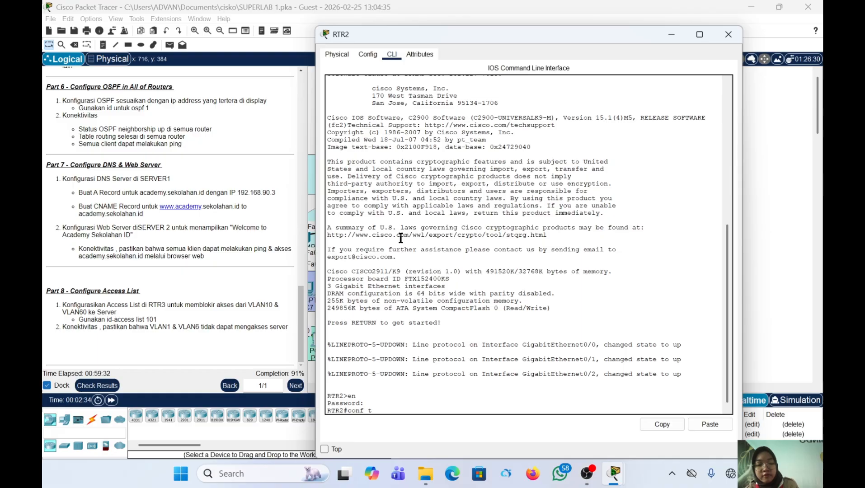
key(Return)
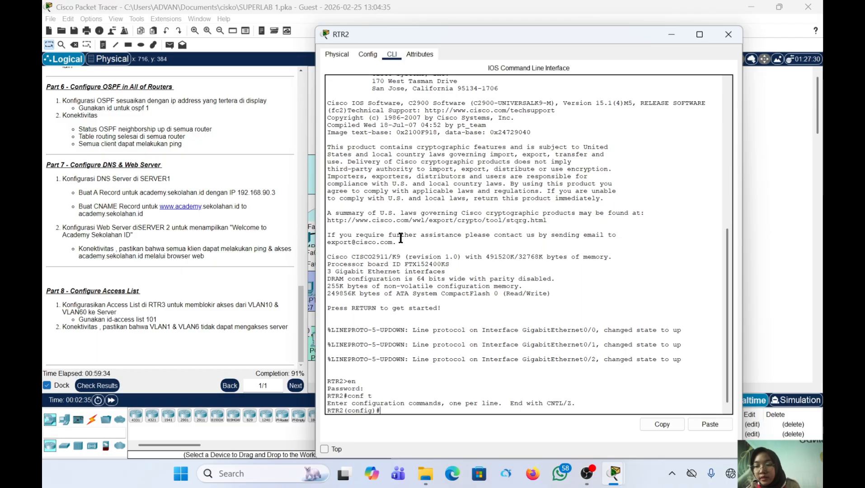
text(r)
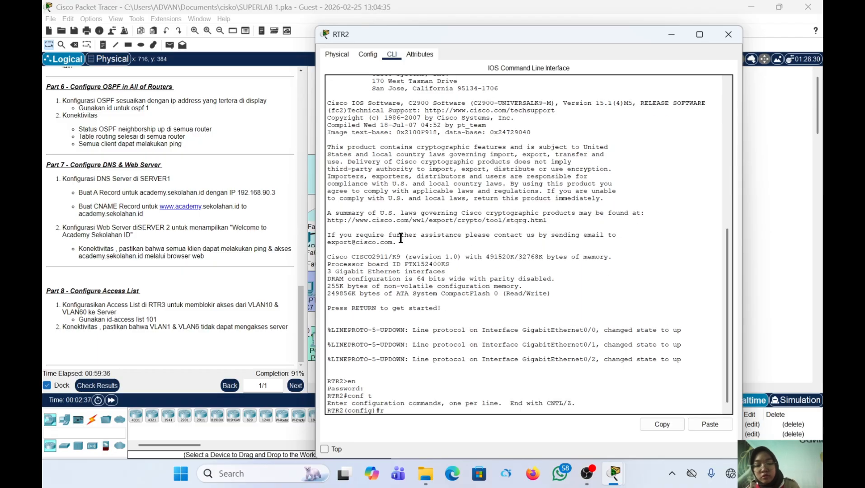
text(outer osp)
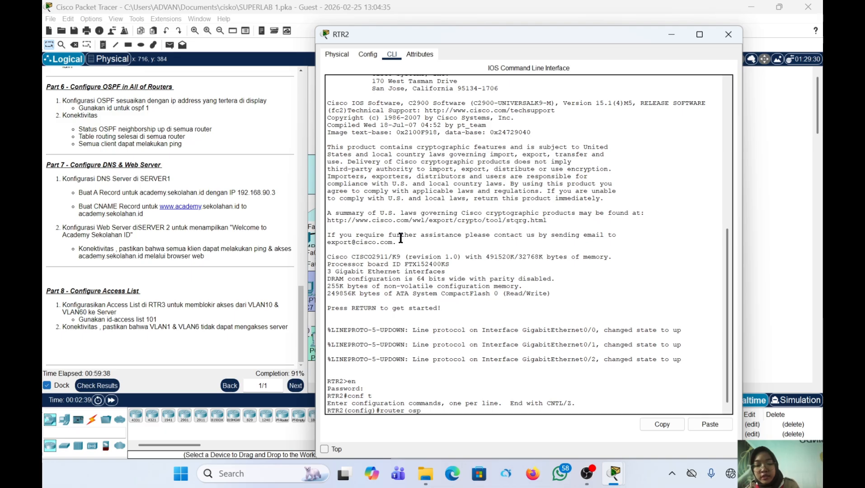
text(f 1)
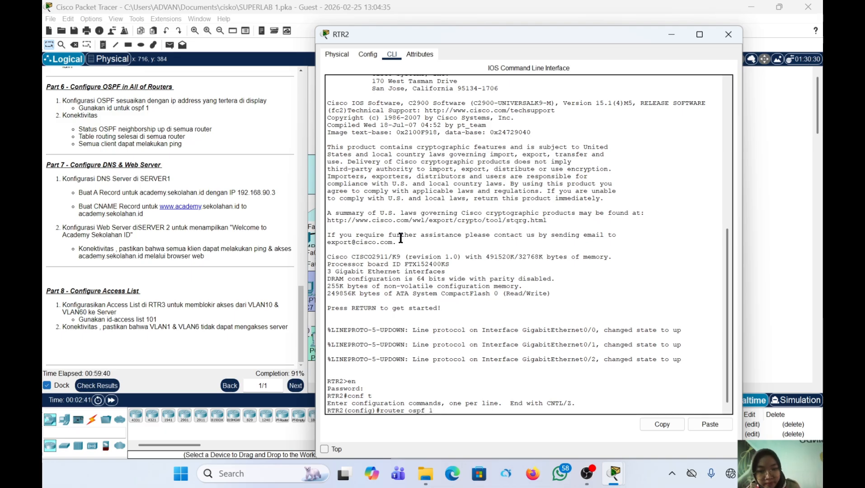
key(Return)
Advertise 10.10.10.0, 10.10.12.0 and 10.10.8.0 with wildcard 0.0.0.3 in area 0, then close RTR2
text(n)
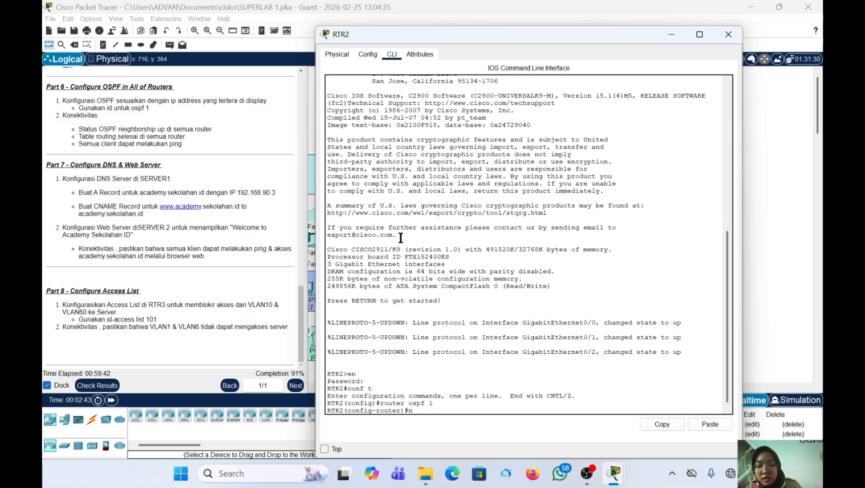
text(etw 10.10.10)
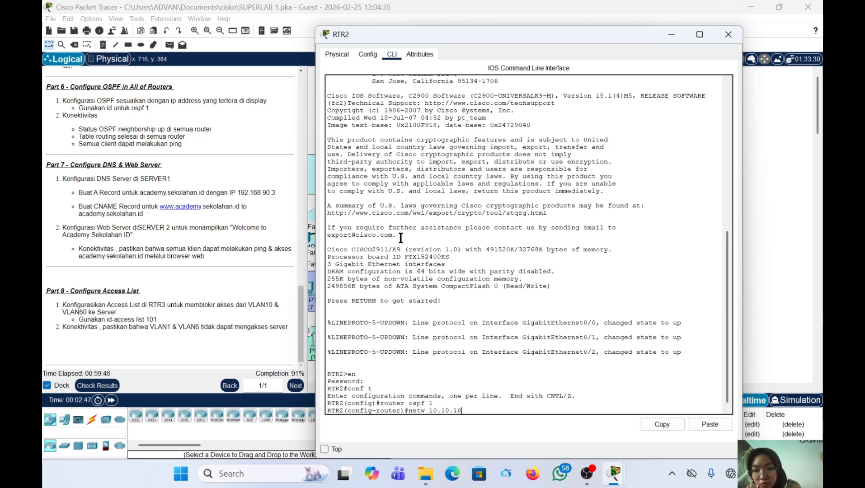
text(.0 0.)
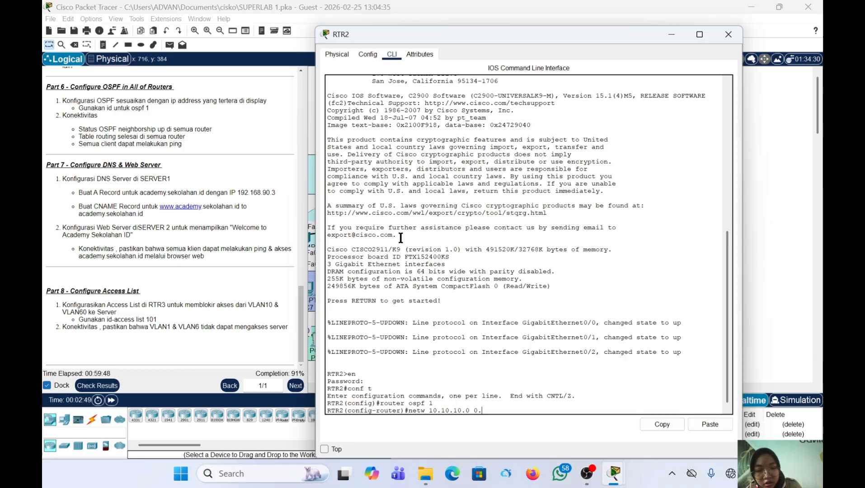
text(0.0.)
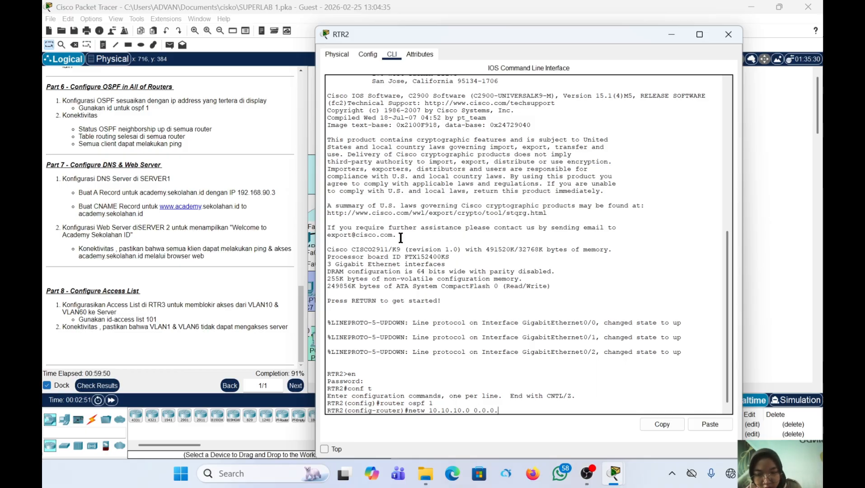
text(3 are)
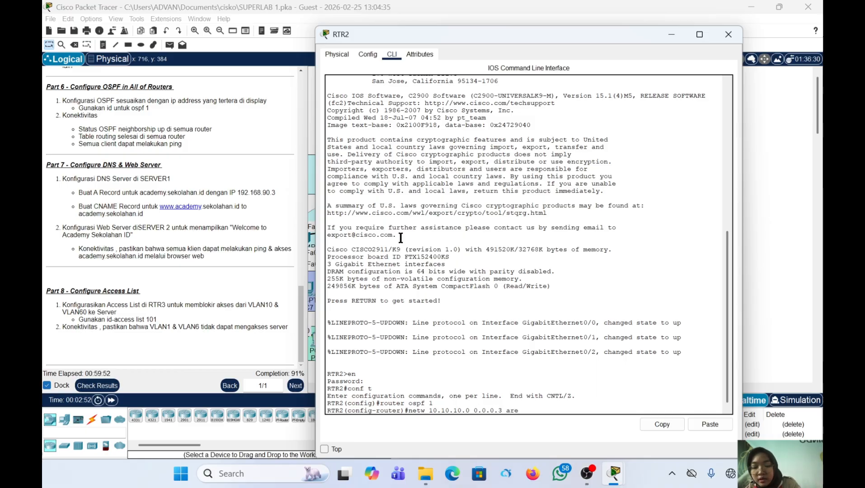
text(a 0)
key(Return)
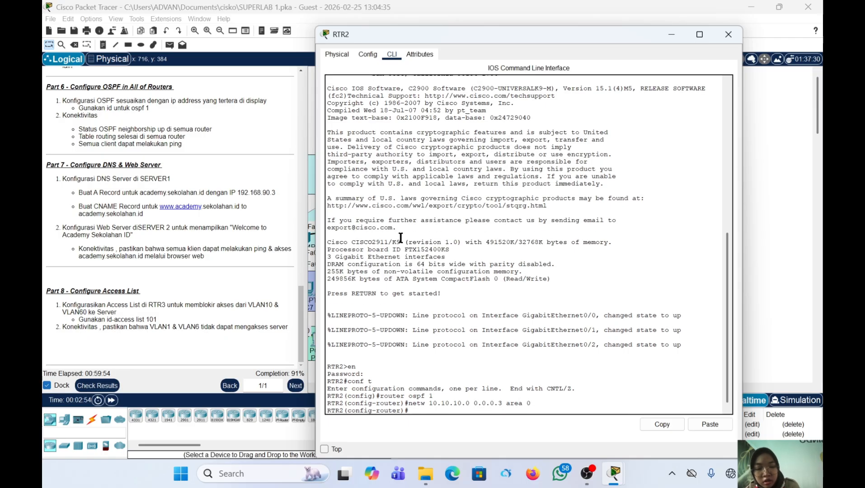
text(n)
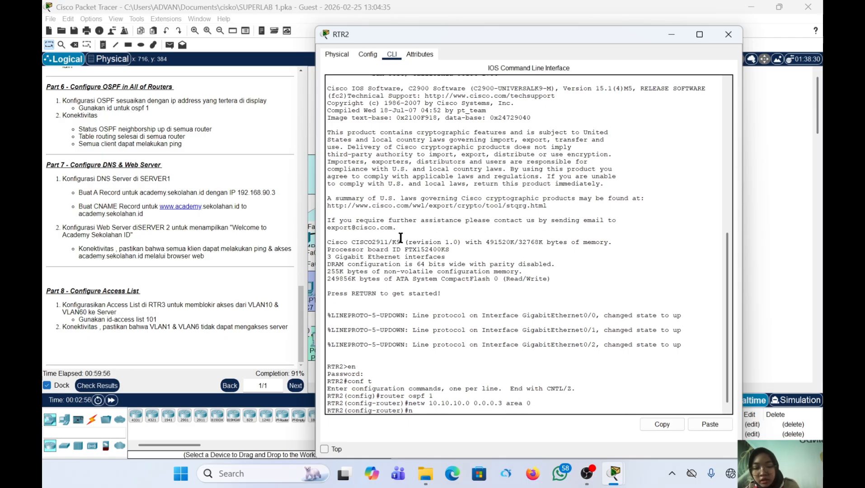
text(etw)
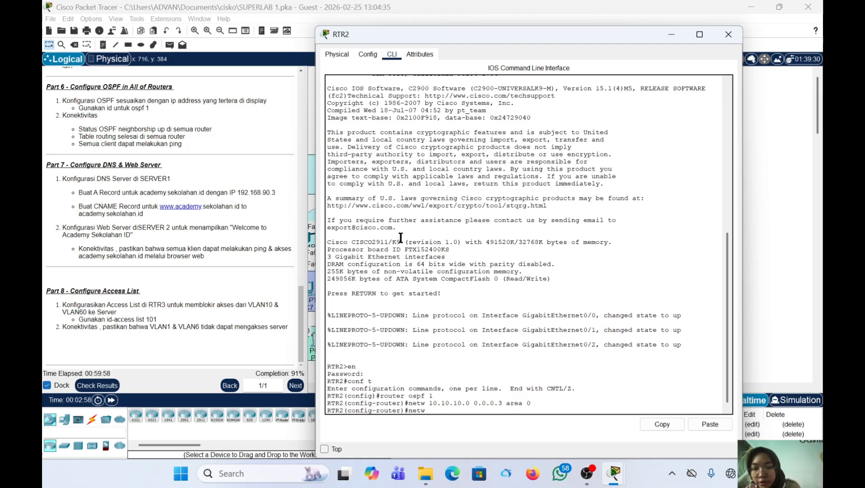
text( 10.10)
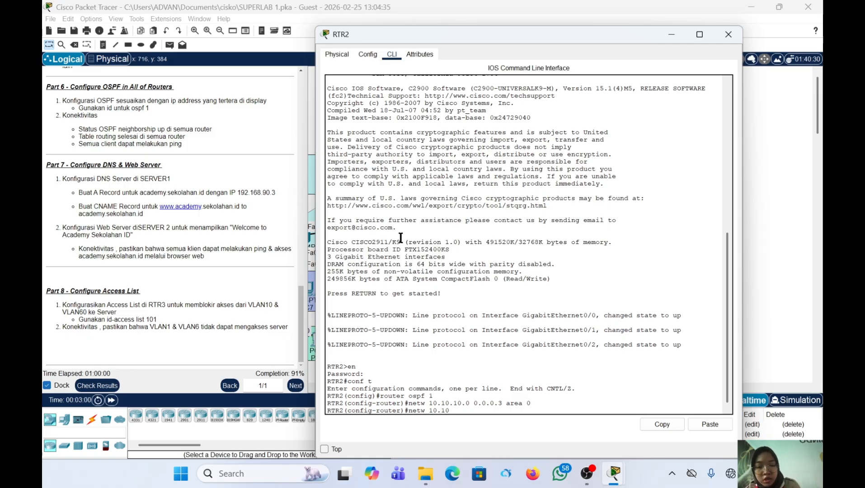
text(.12)
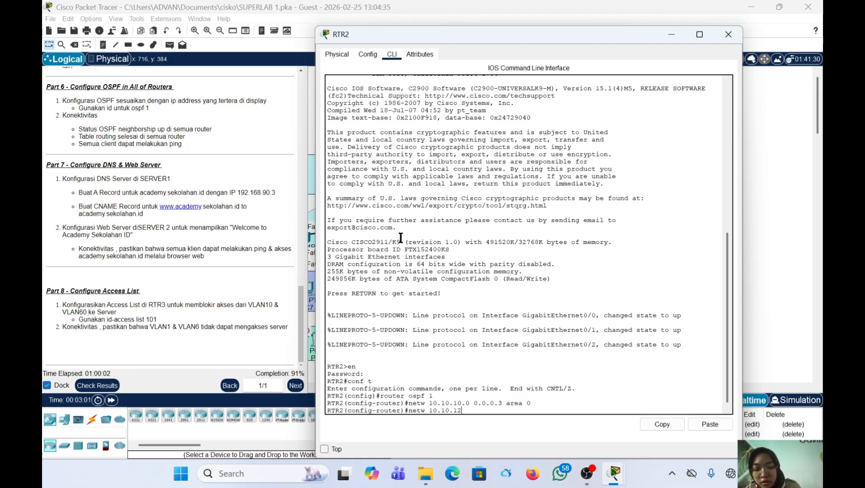
text(.0 0.0.0.)
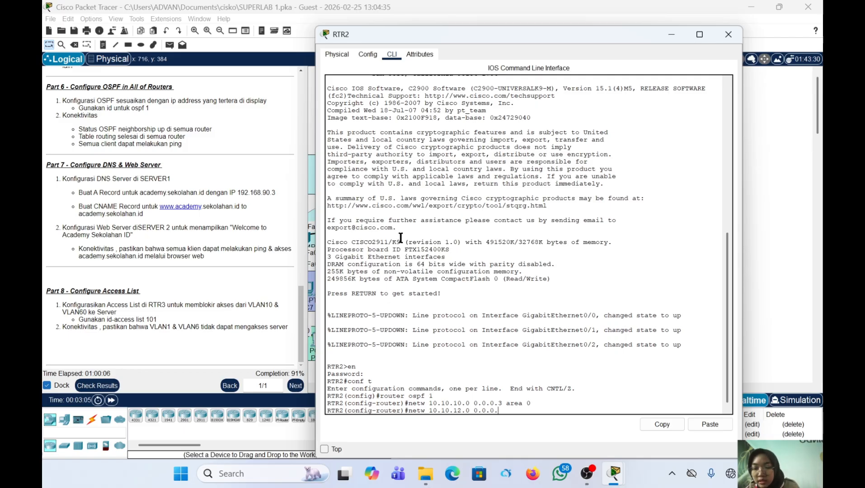
text(3 ar)
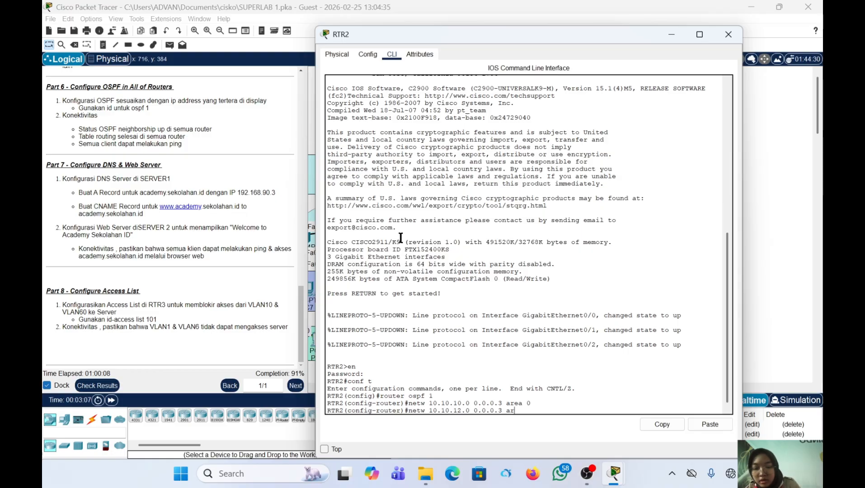
text(ea 0)
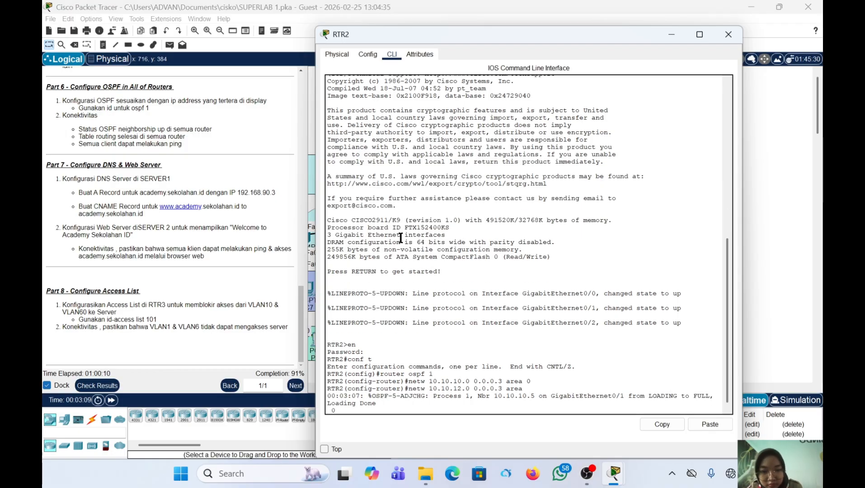
key(Return)
key(Up)
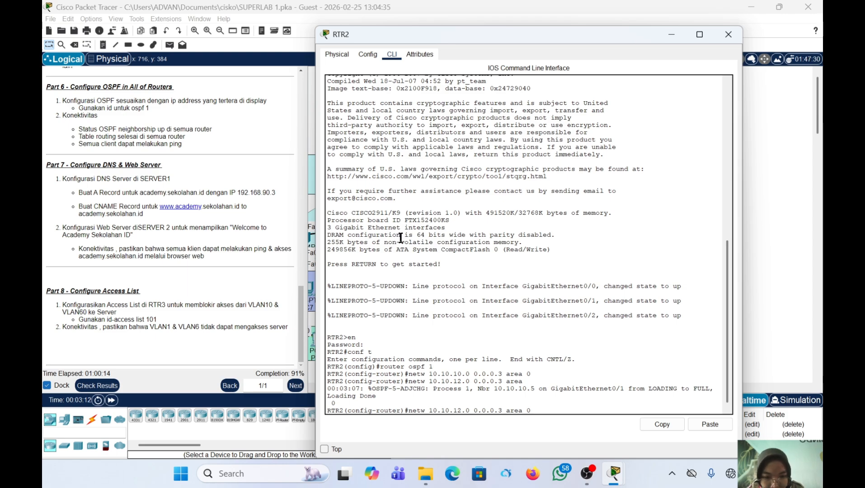
key(Return)
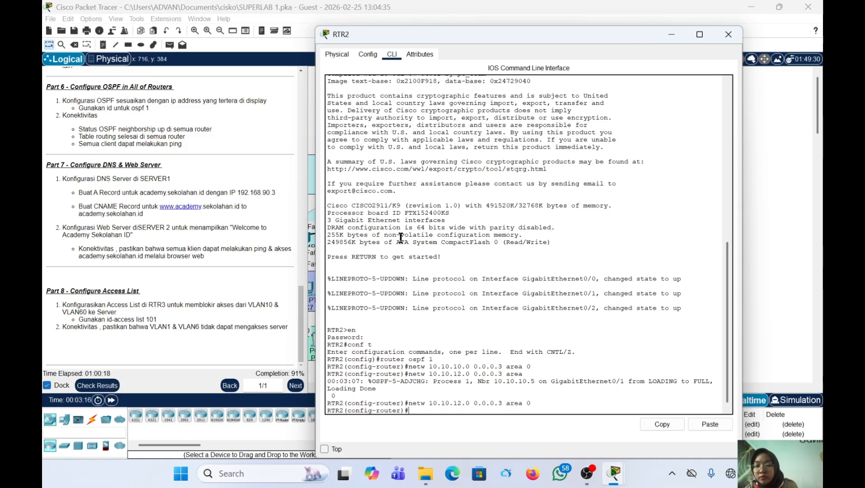
key(Up)
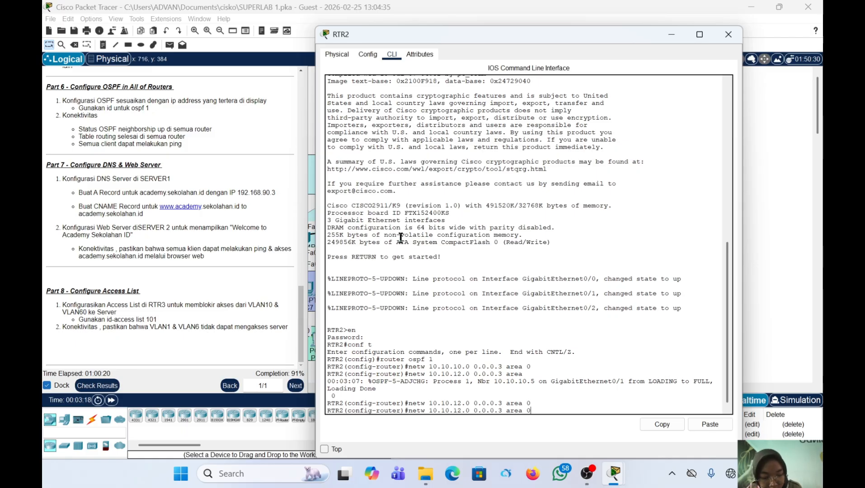
key(Left)
key(Left)
key(Left)
key(Left)
key(Left)
key(Left)
key(Left)
key(Left)
key(Left)
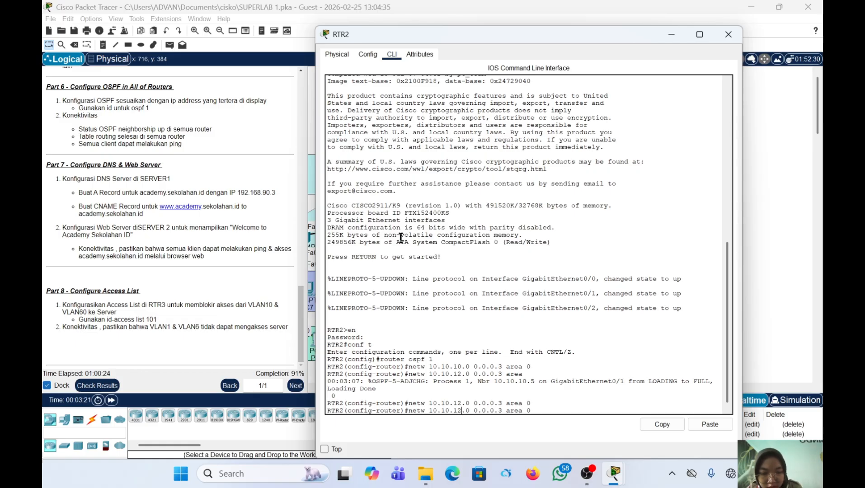
key(BackSpace)
key(BackSpace)
text(8)
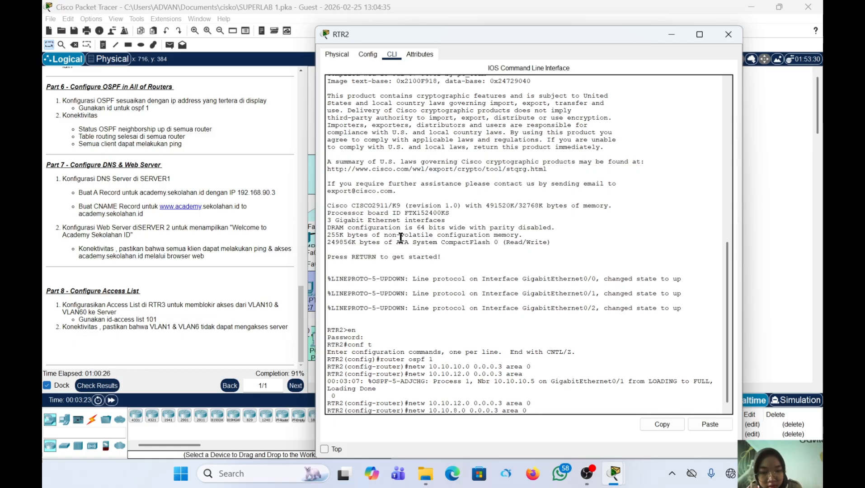
key(Return)
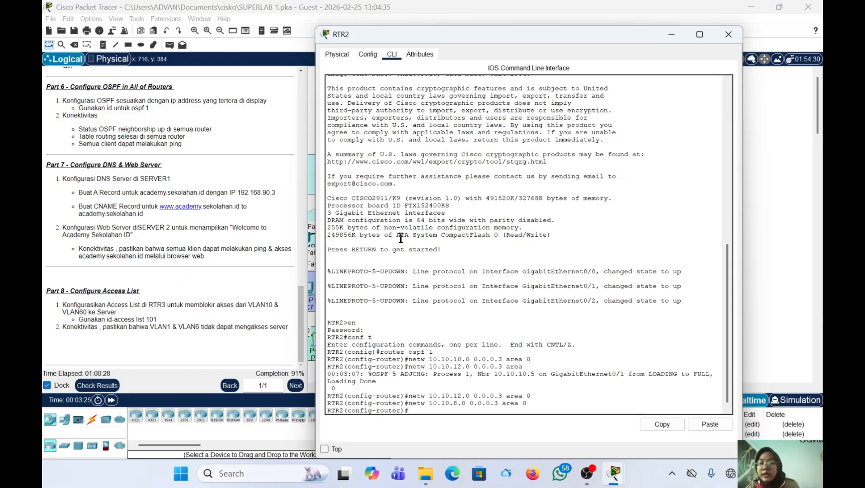
click(729, 35)
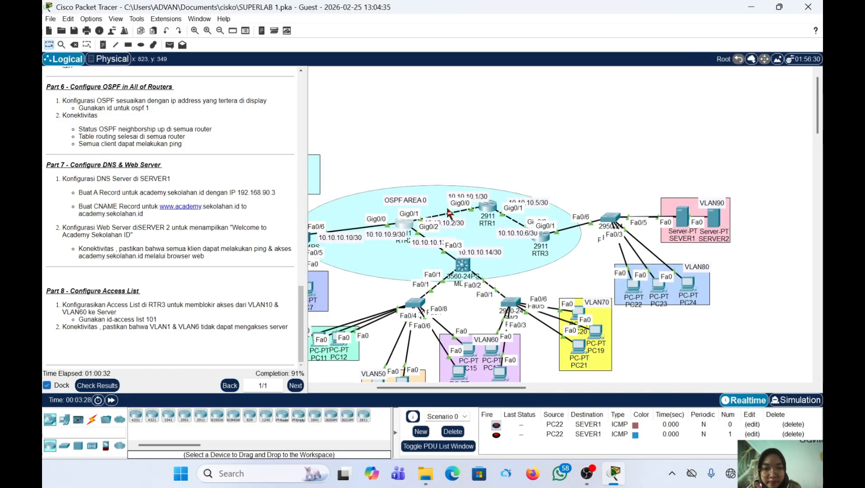
Enter global configuration on MLS1 and attempt router ospf 1, which reports IP routing not enabled
click(462, 266)
click(389, 55)
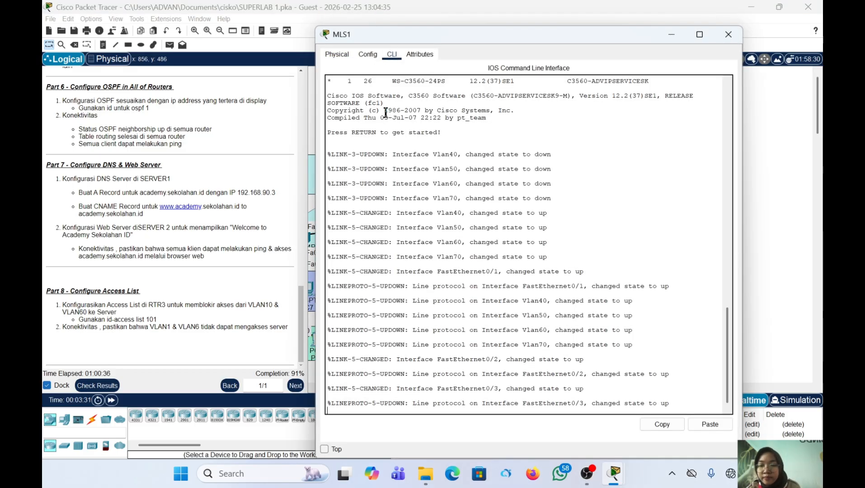
key(Return)
text(en)
key(Return)
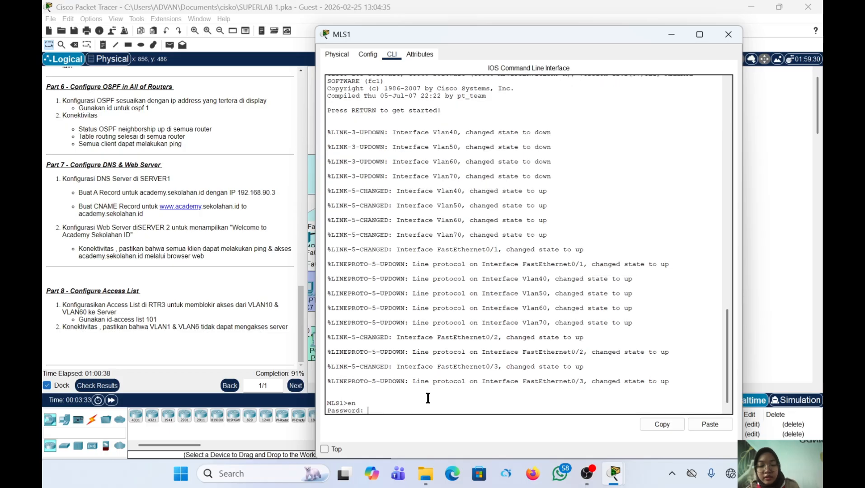
key(Return)
text(co)
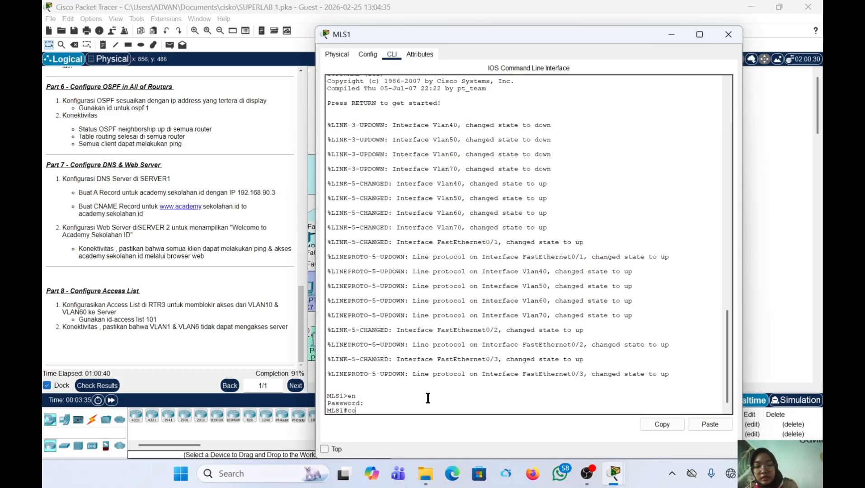
text(nf t)
key(Return)
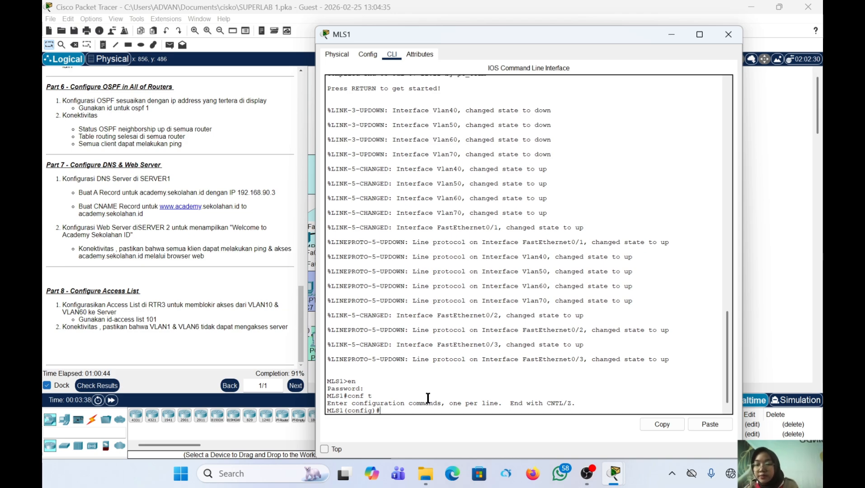
text(route)
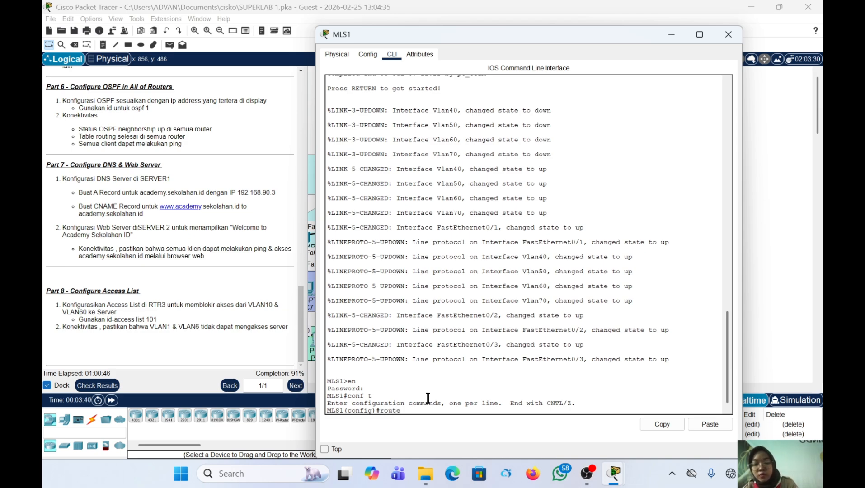
text(r ospf 1)
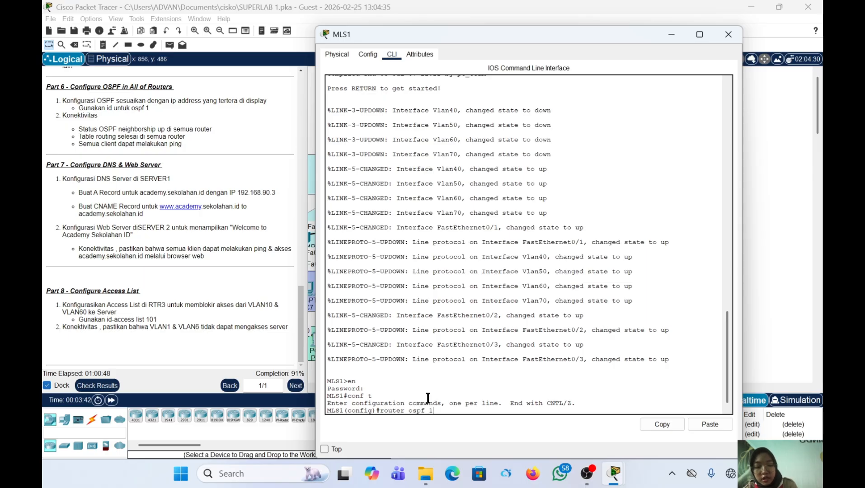
key(Return)
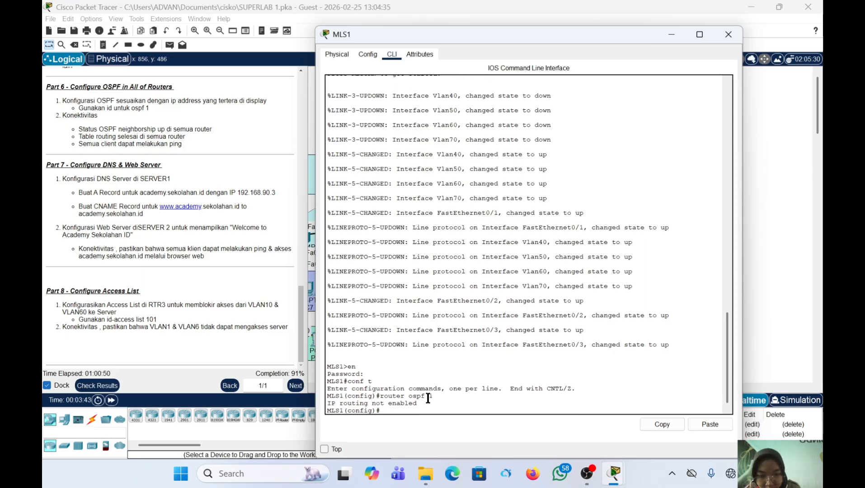
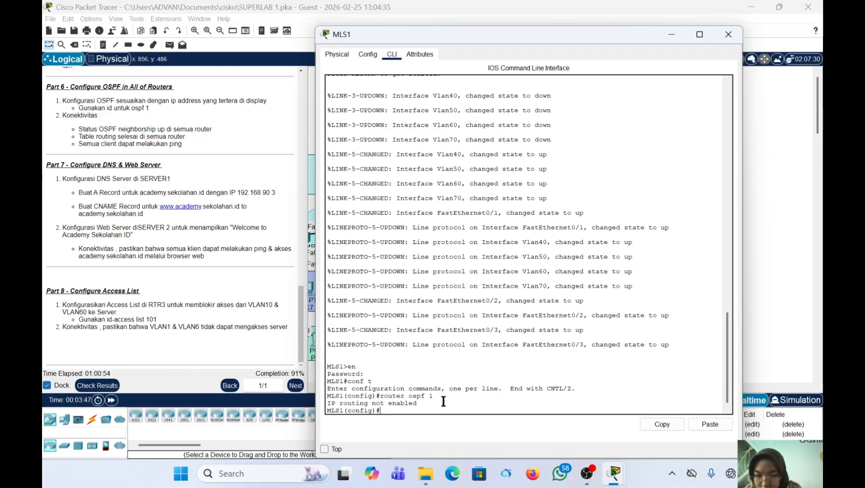
Enable ip routing on MLS1, start OSPF 1, and enter network 10.10.10.12 0.0.0.3 area 0
text(ip r)
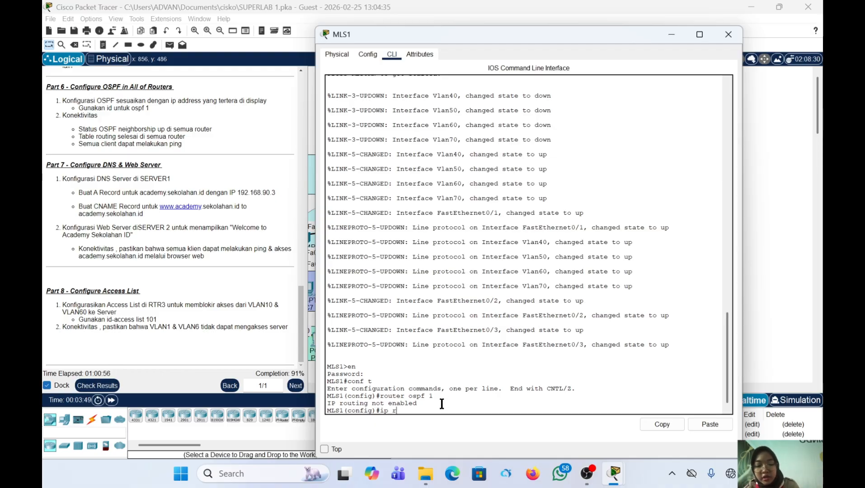
text(outing)
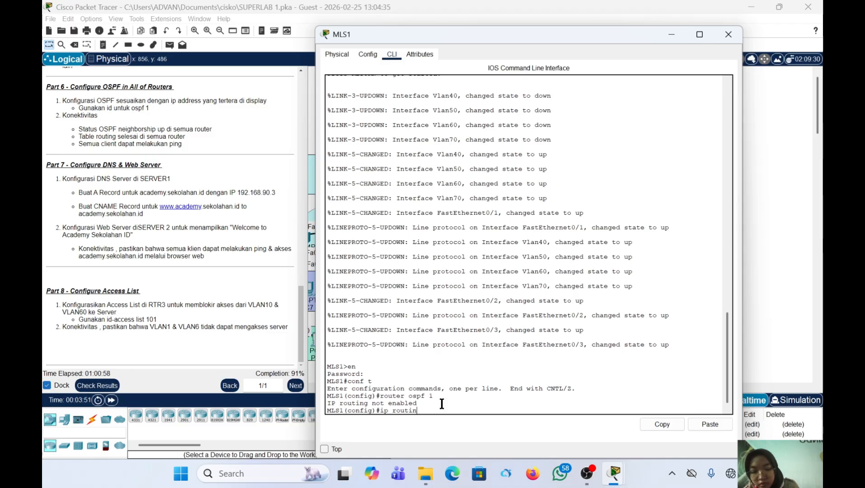
key(Return)
key(Up)
key(Up)
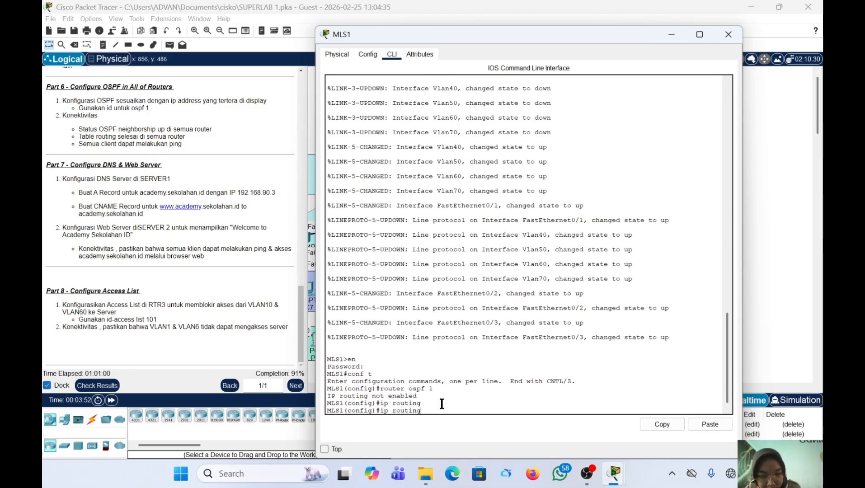
key(Return)
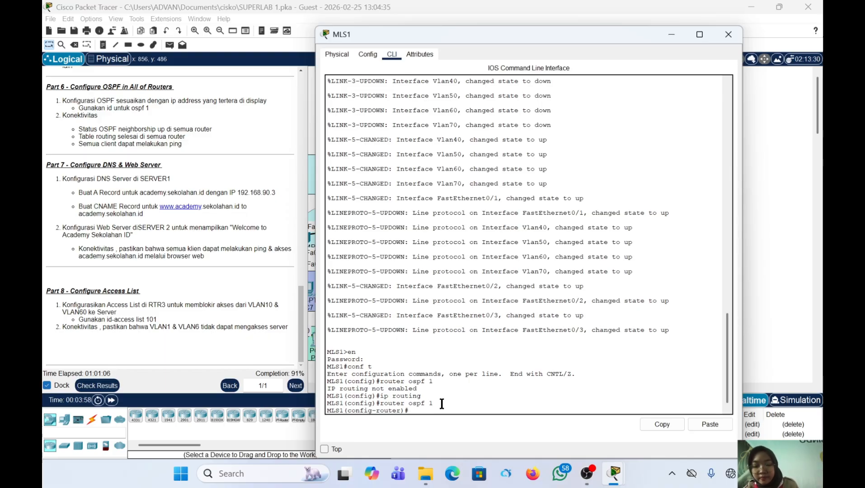
text(netw)
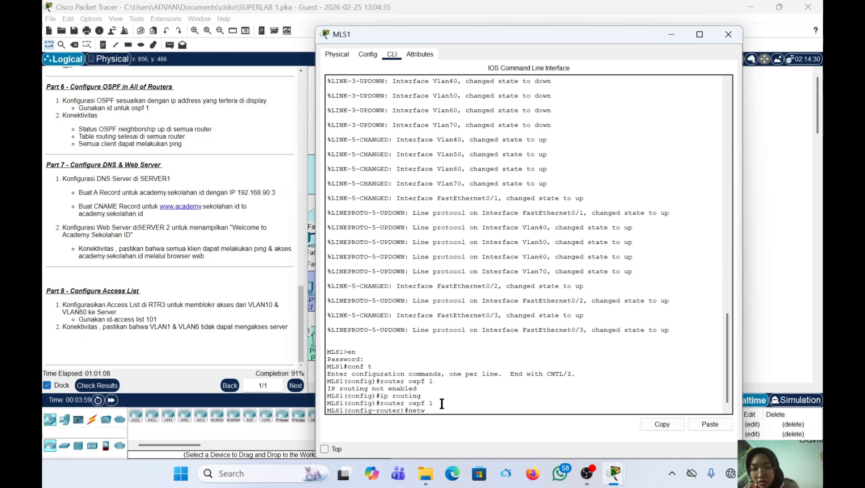
text( 10.10.)
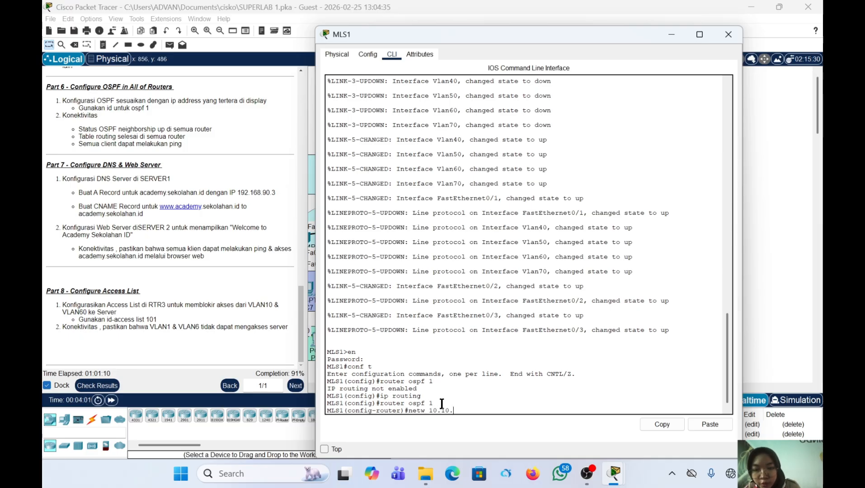
text(10.12 )
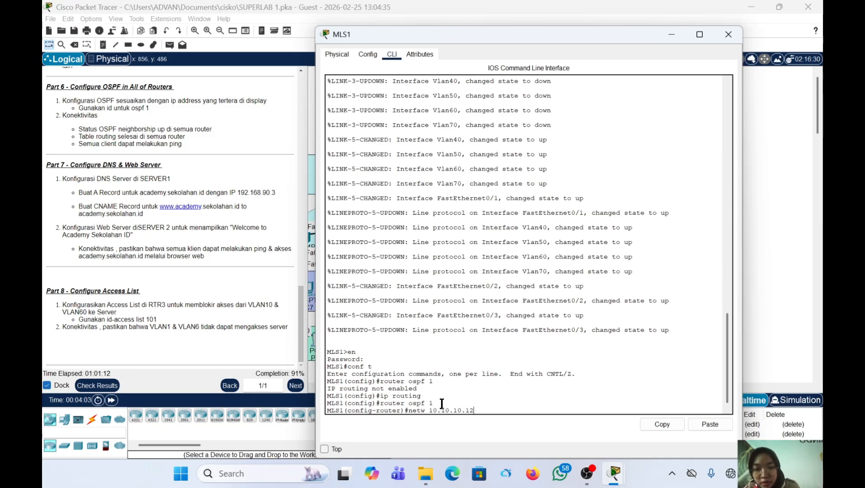
text(0.)
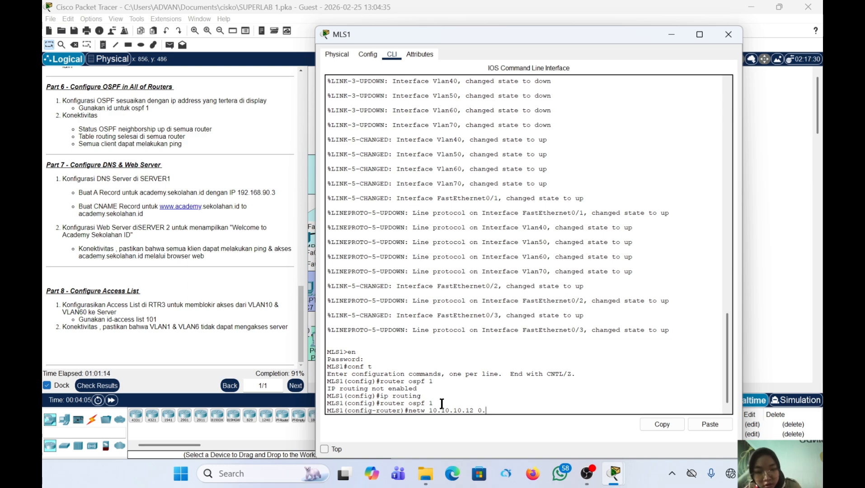
text(0.0.3 )
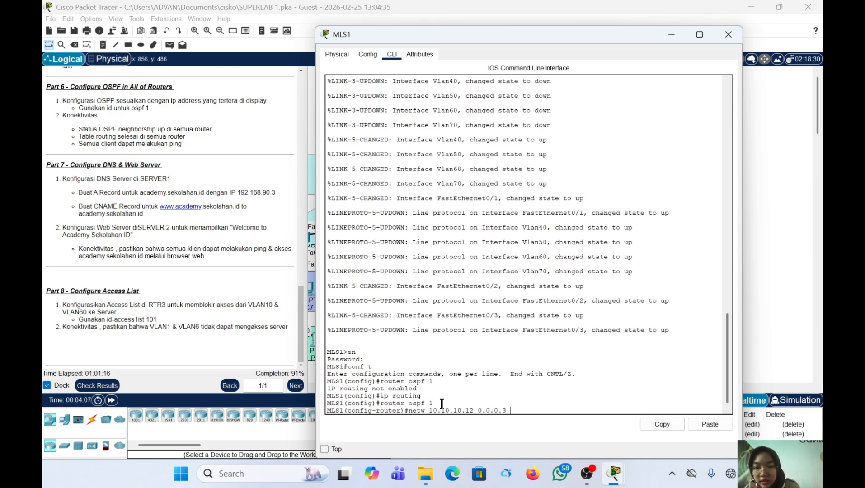
text(area)
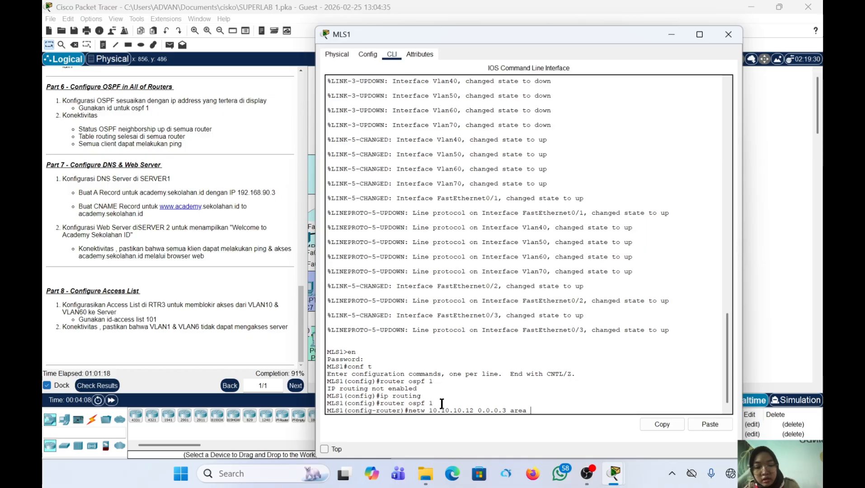
text( 0)
Advertise 10.10.10.12/30, then 192.168.40.0 and 192.168.50.0 with wildcard 0.0.0.255 in area 0
key(Return)
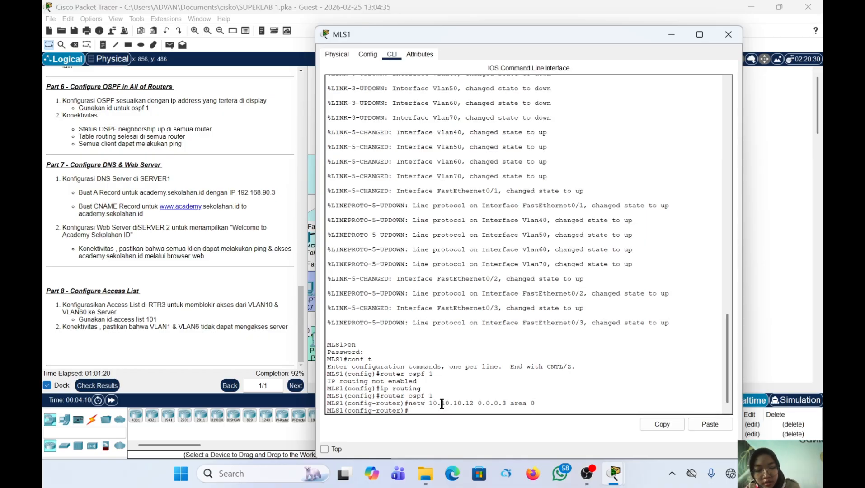
text(netw)
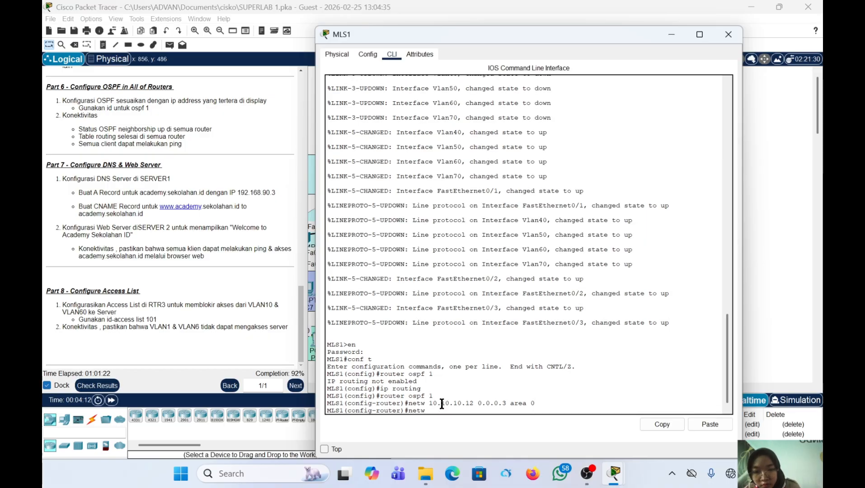
text( 192.)
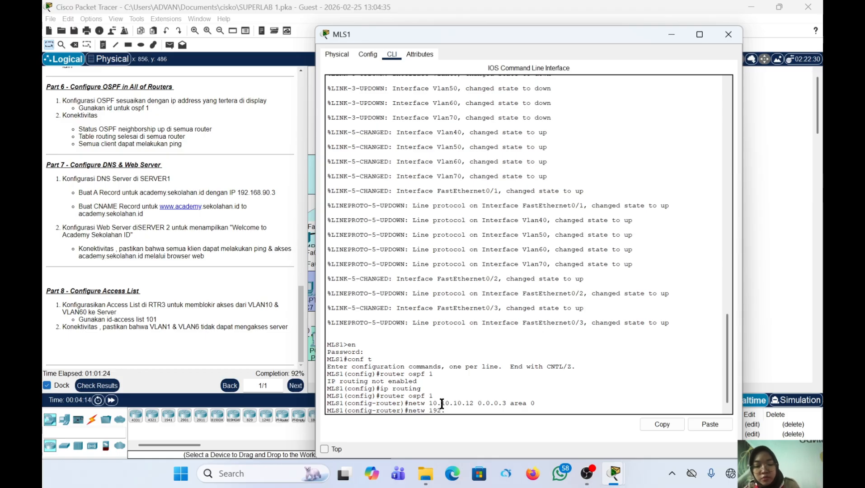
text(1657)
key(BackSpace)
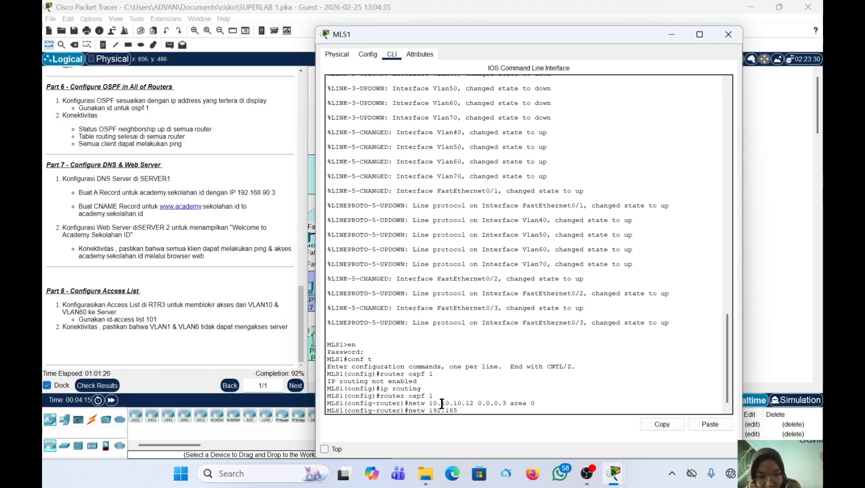
text(8.)
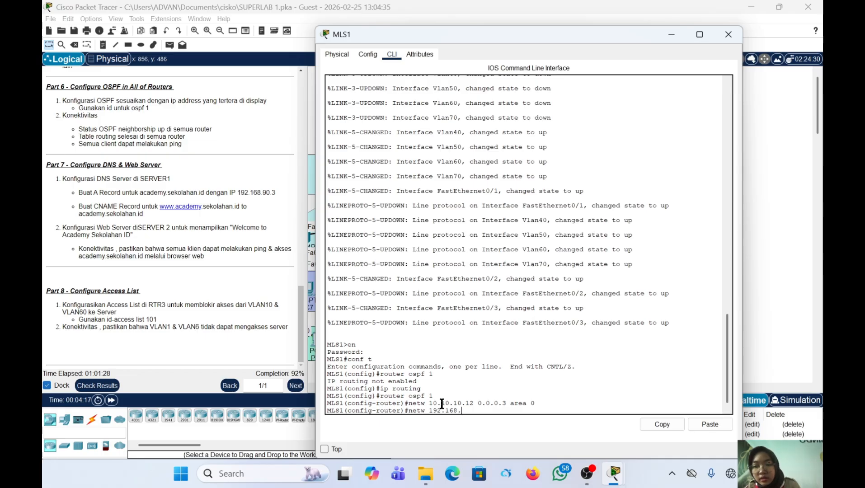
text(40.0)
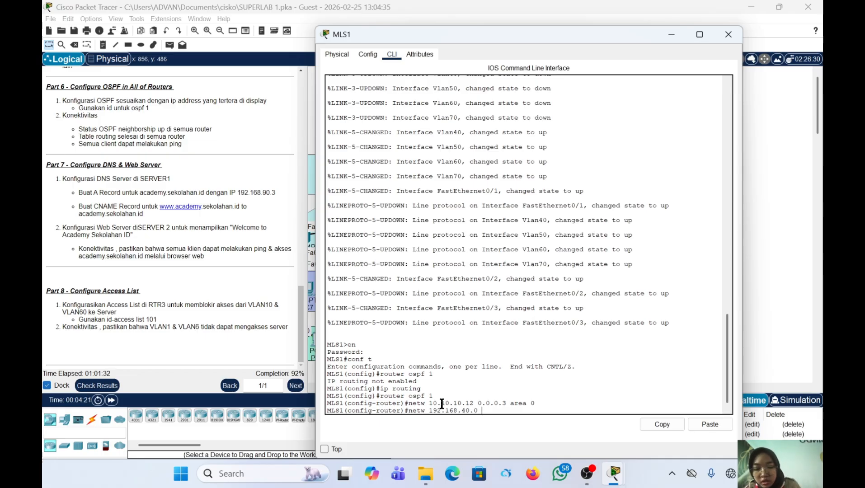
text( 0.0.)
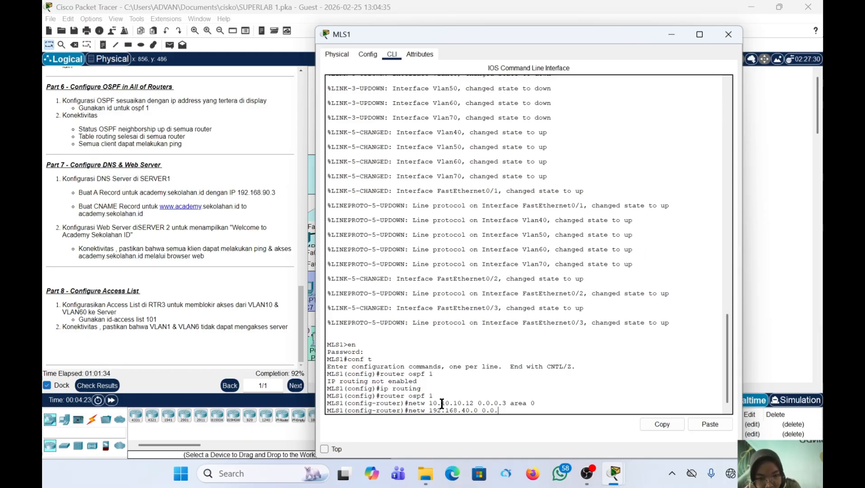
text(0.2)
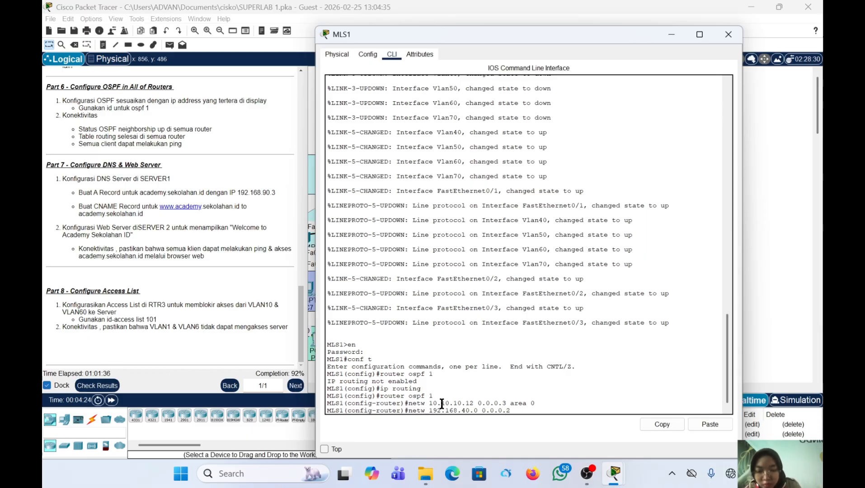
text(55 area)
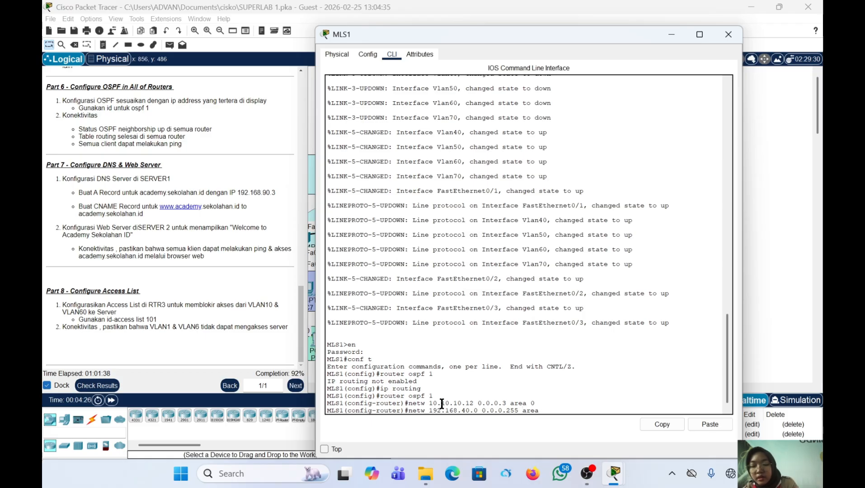
text( 0)
key(Return)
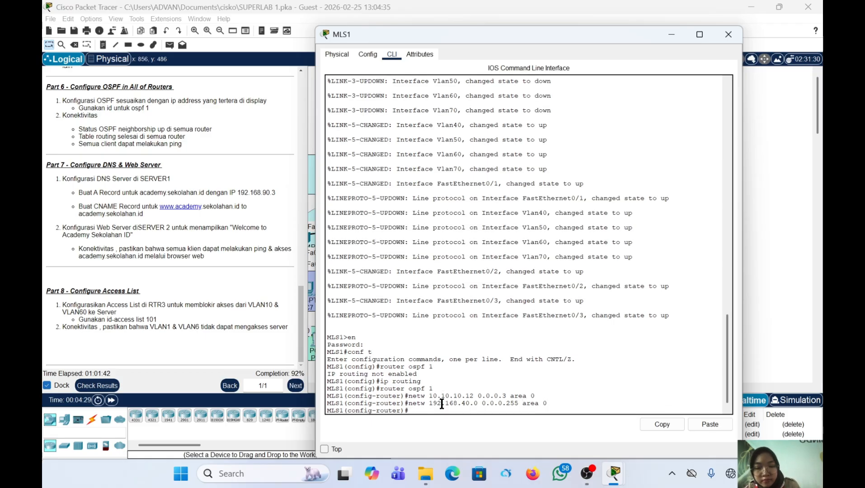
key(Up)
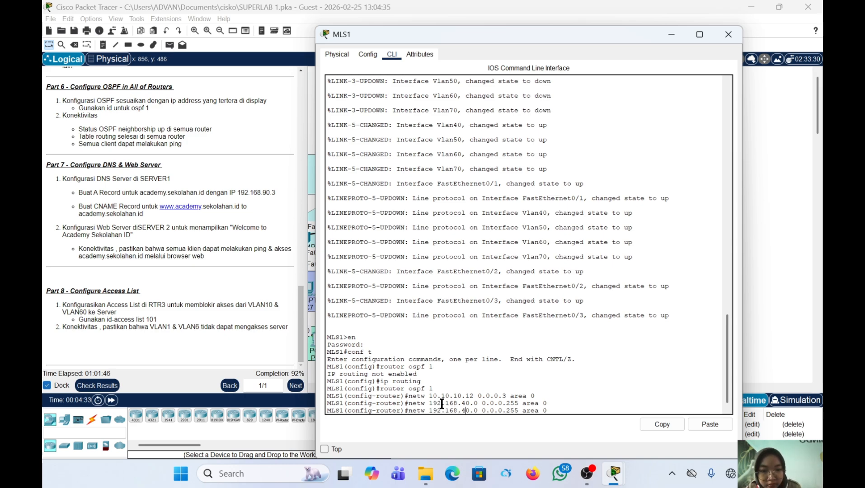
key(BackSpace)
text(5)
key(Return)
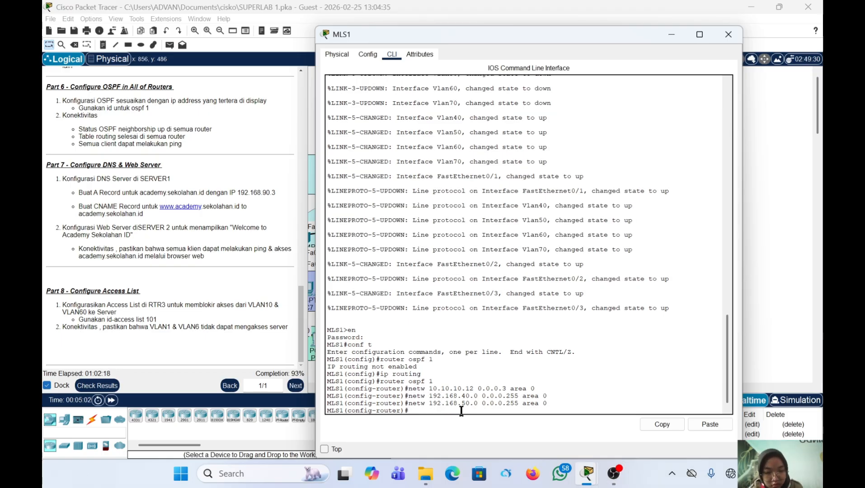
Advertise 192.168.60.0 and 192.168.70.0 with wildcard 0.0.0.255 in area 0
key(Up)
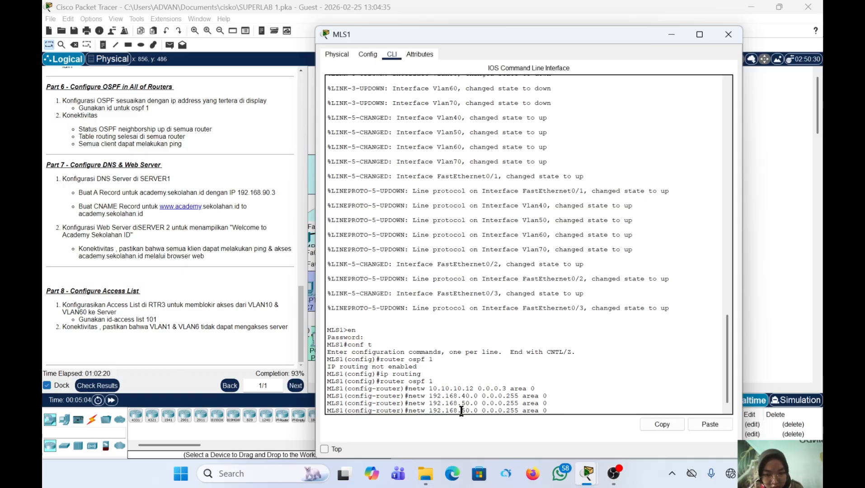
key(Left)
key(Left)
key(Left)
key(Left)
key(Left)
key(Left)
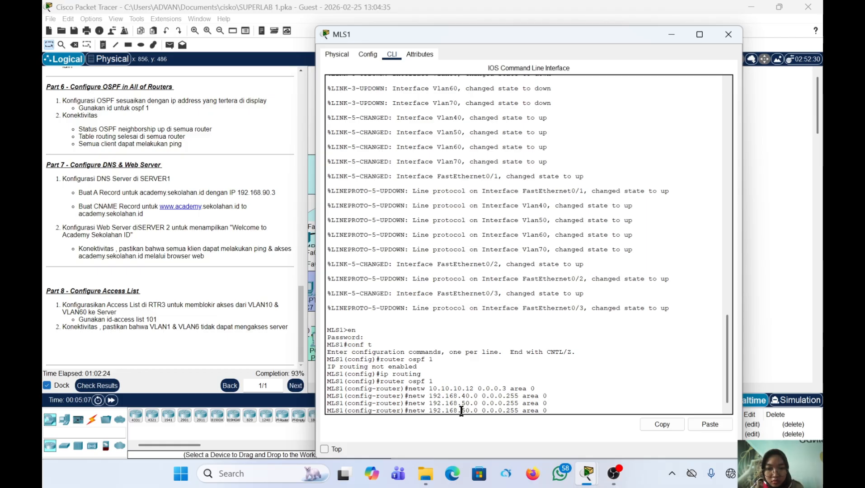
key(BackSpace)
text(6)
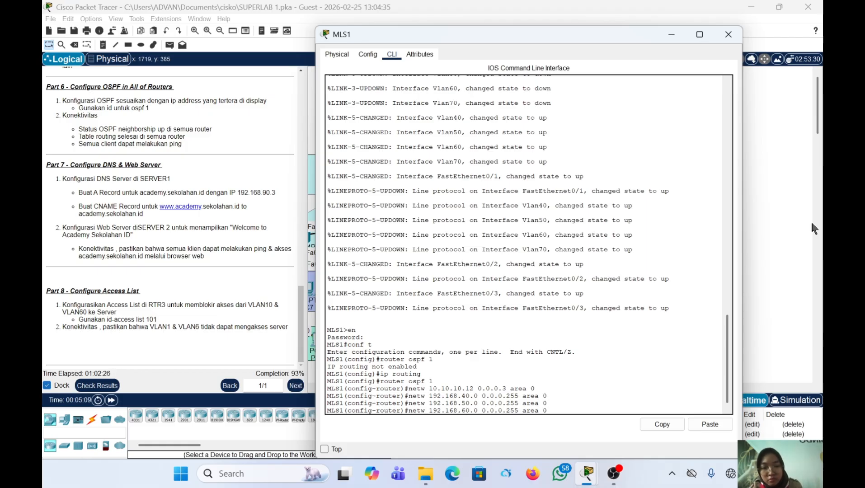
key(Return)
key(Up)
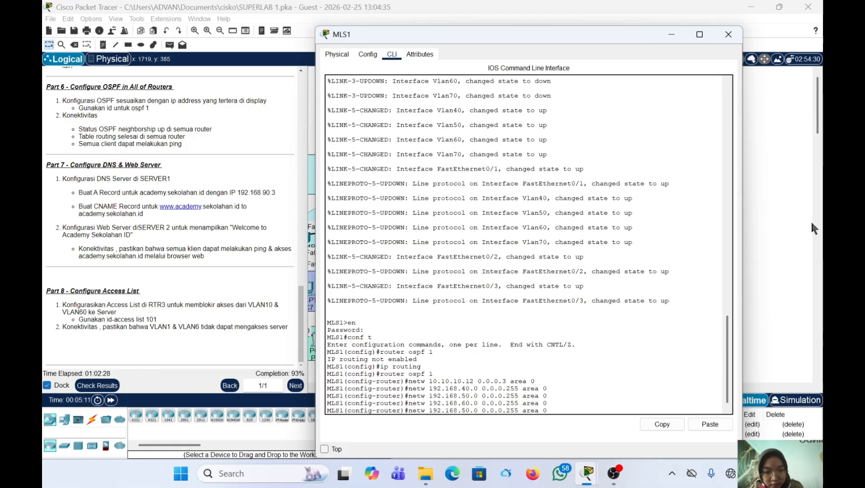
key(Down)
key(Left)
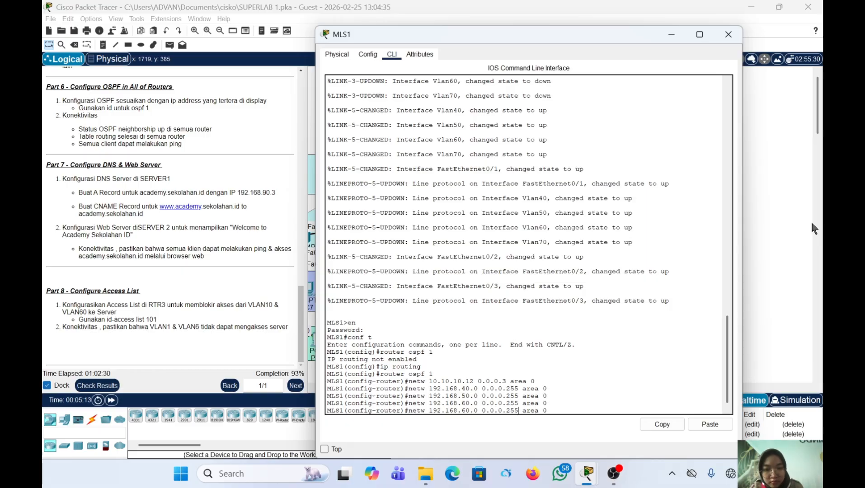
key(Left)
key(Left)
key(Left)
key(Left)
key(Left)
key(Left)
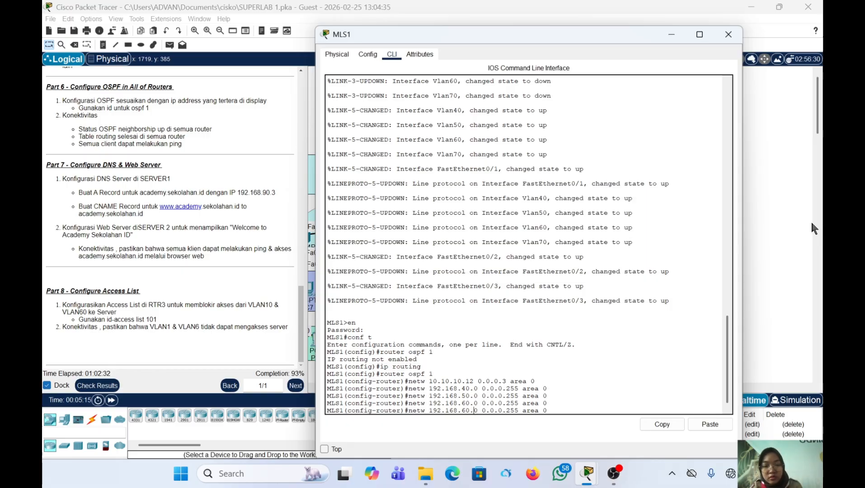
key(Left)
key(Left)
key(BackSpace)
text(7)
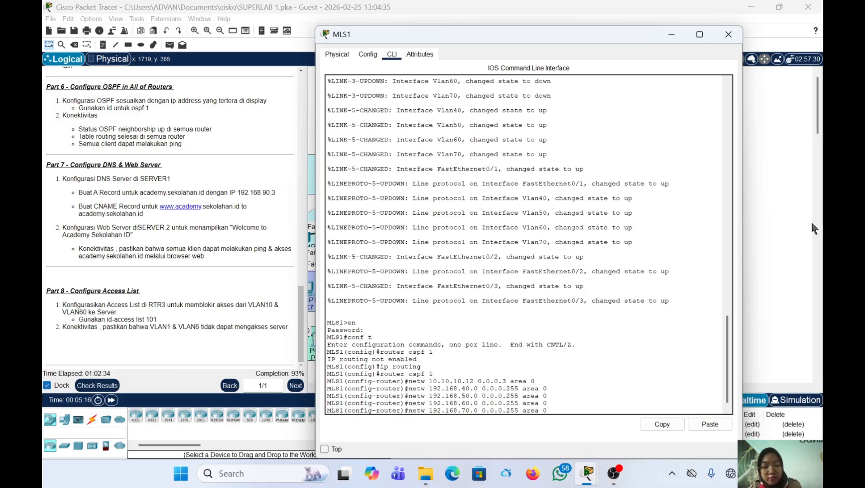
key(Return)
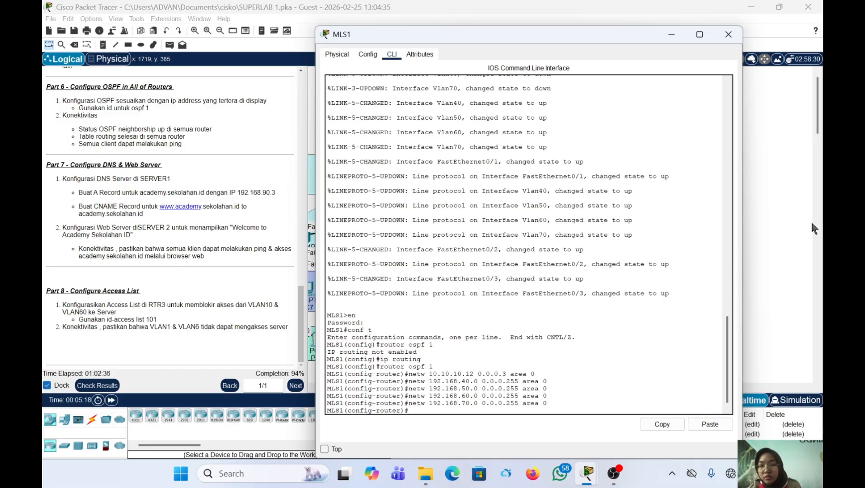
Reopen MLS1's command line and enter global configuration mode with en and conf t
click(729, 34)
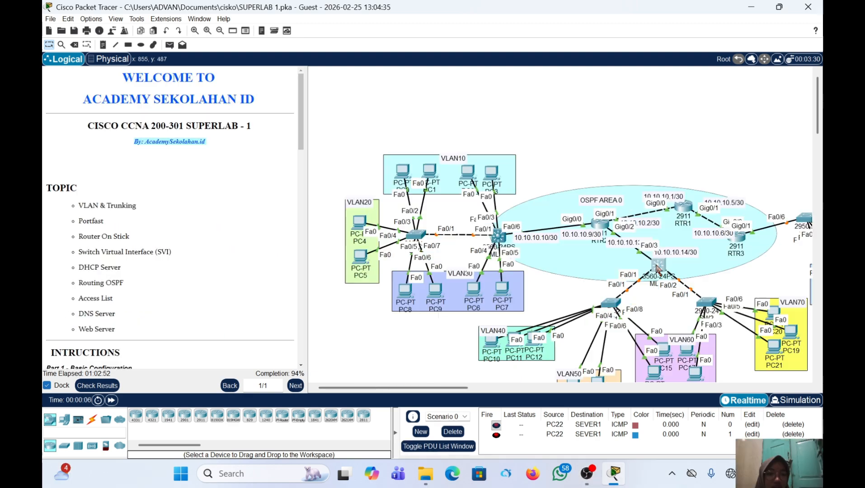
click(658, 270)
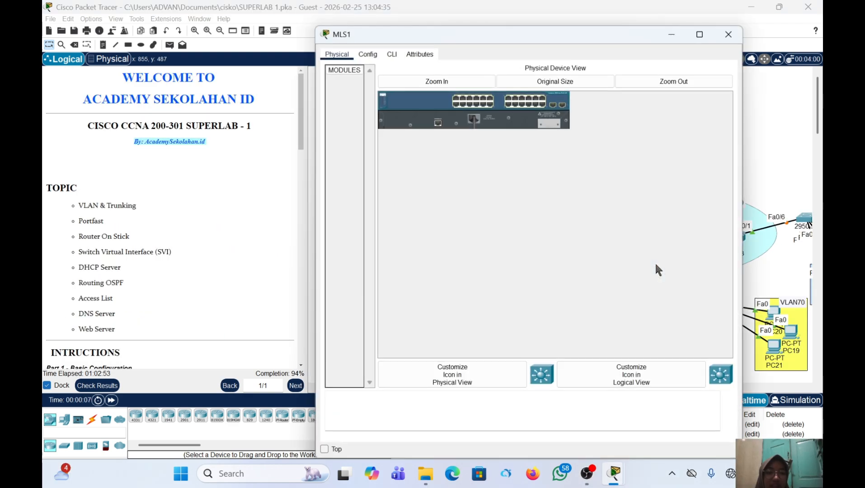
click(394, 55)
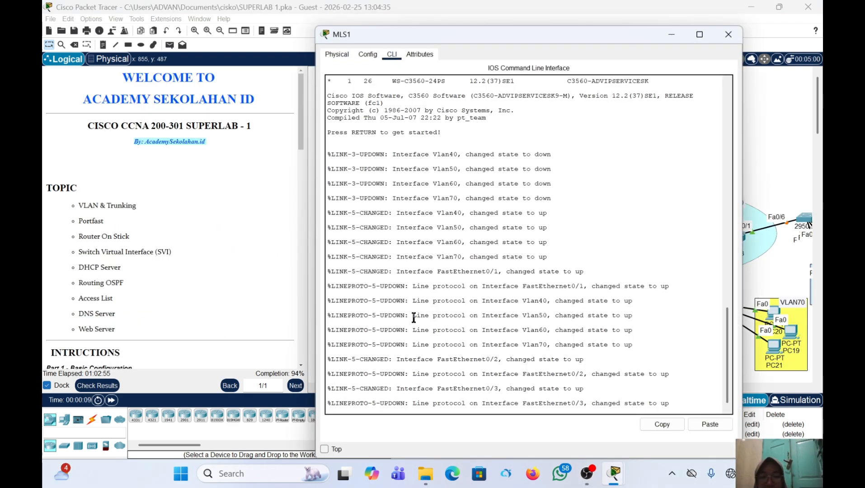
key(Return)
text(en)
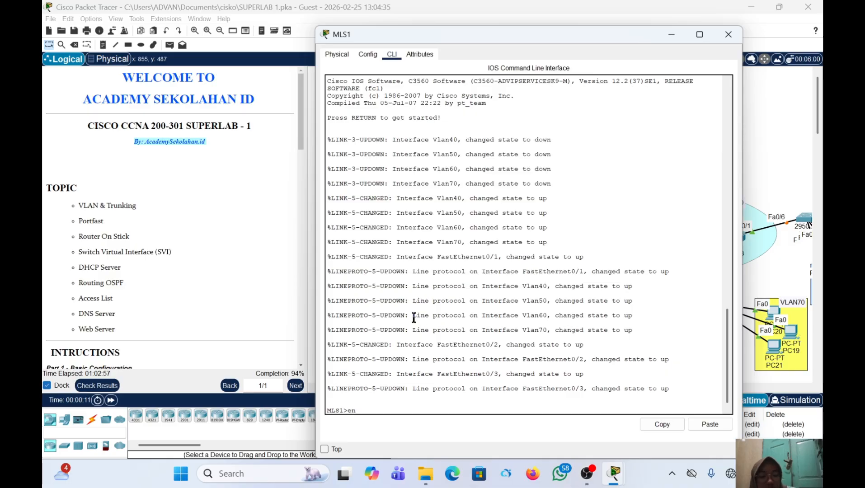
key(Return)
key(Return)
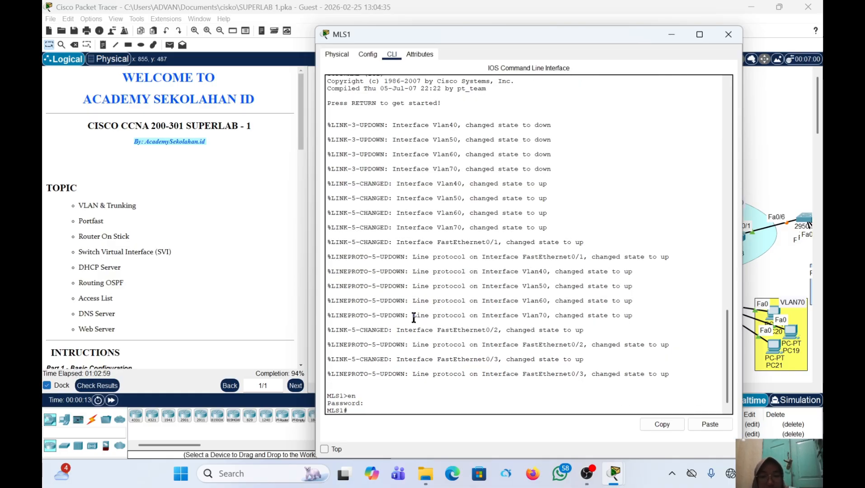
text(conf t)
key(Return)
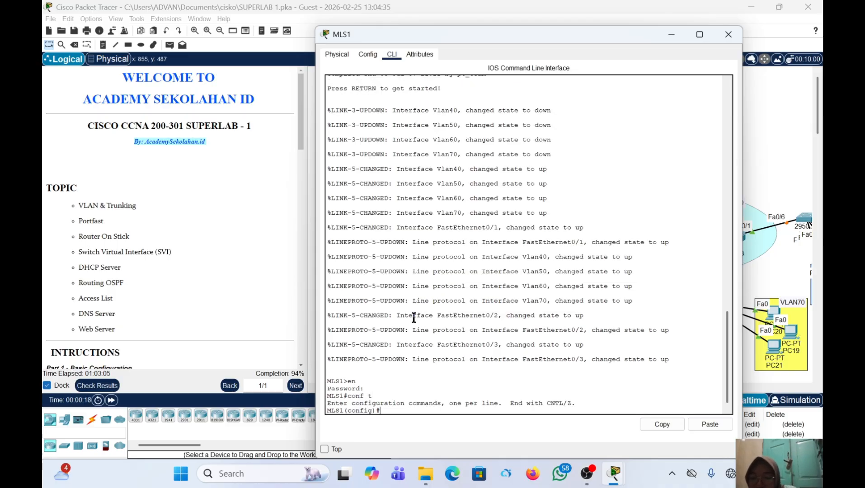
Exclude 192.168.40.1 from DHCP, correcting the misspelled excluded-address command
text(ip d)
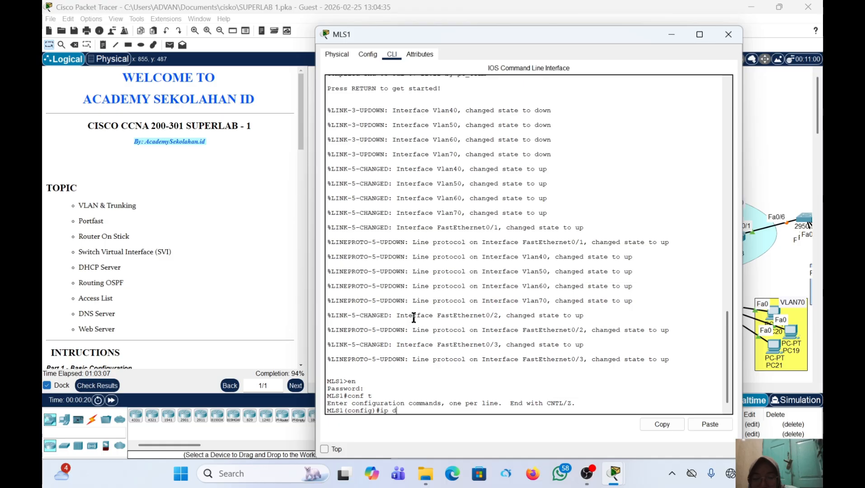
text(hcp)
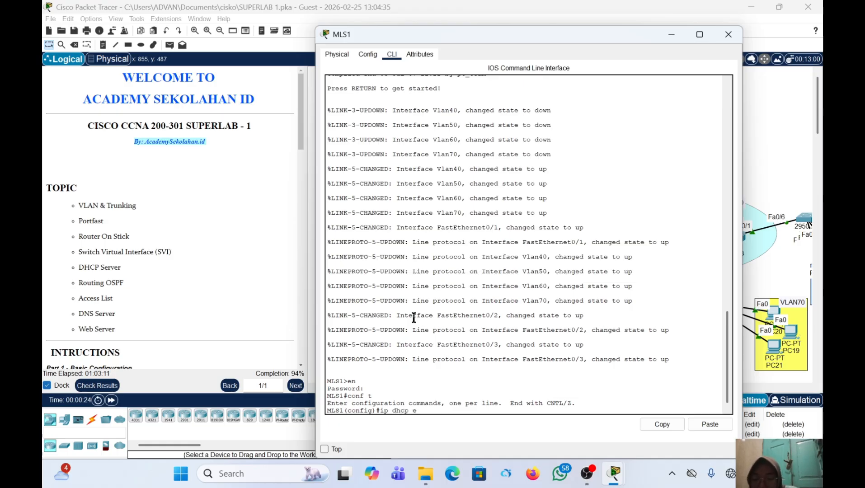
text( exclided)
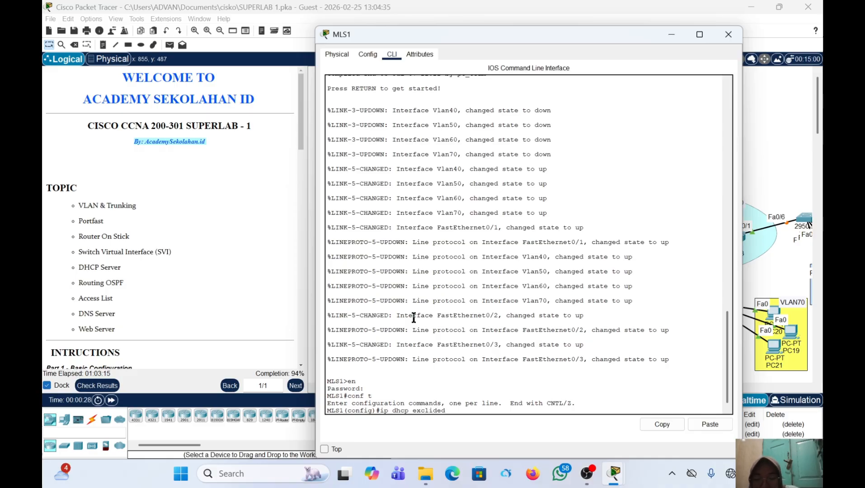
text(-address)
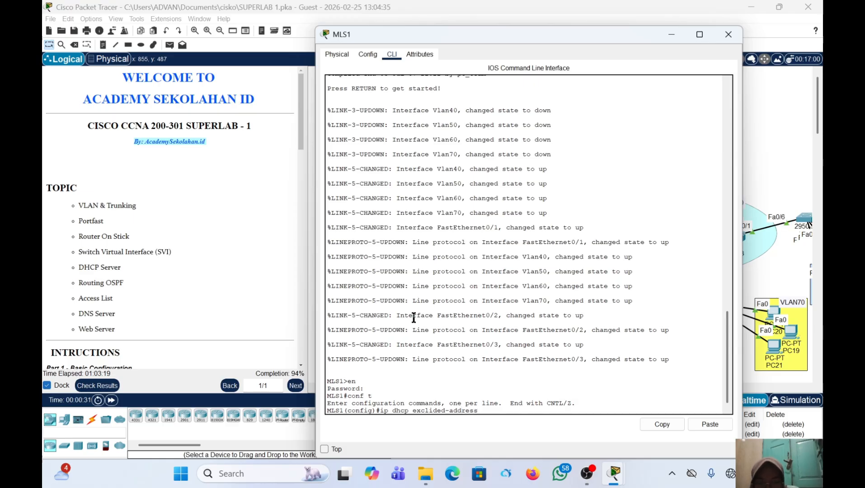
text( 1)
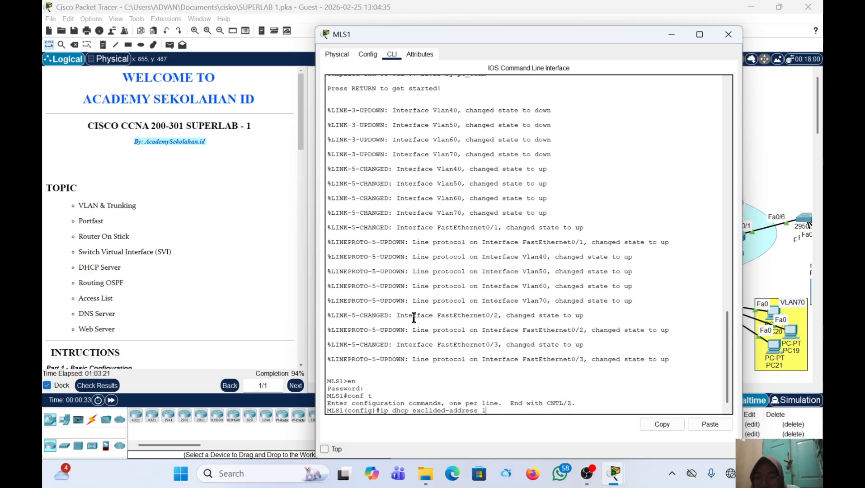
text(92.16)
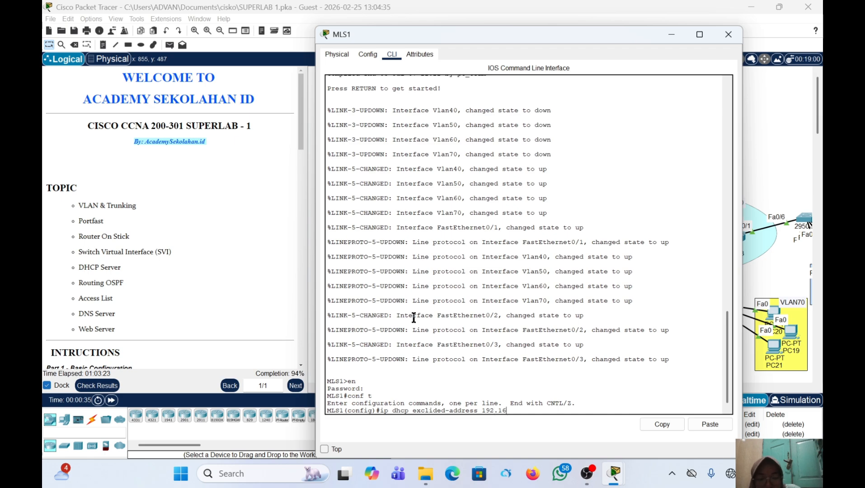
text(8.)
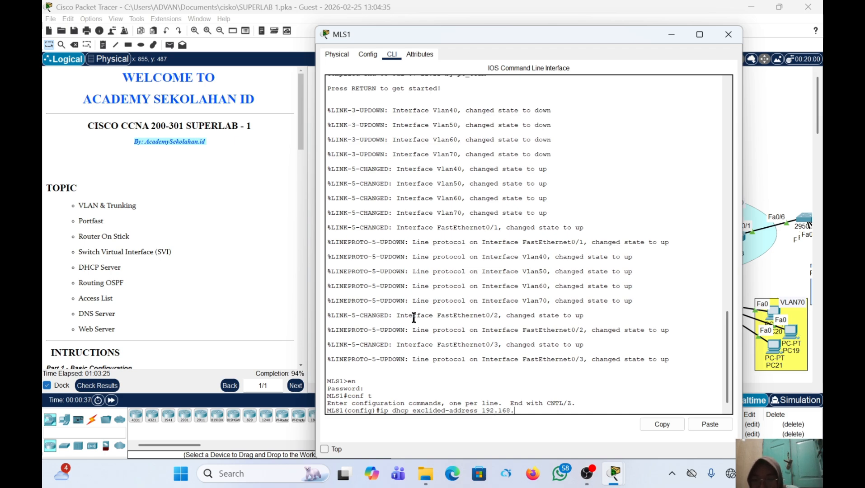
text(40.1)
key(Return)
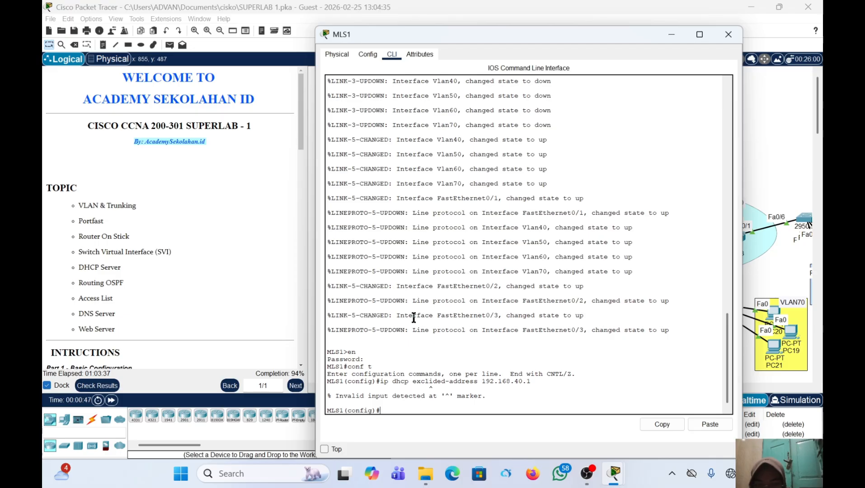
key(Up)
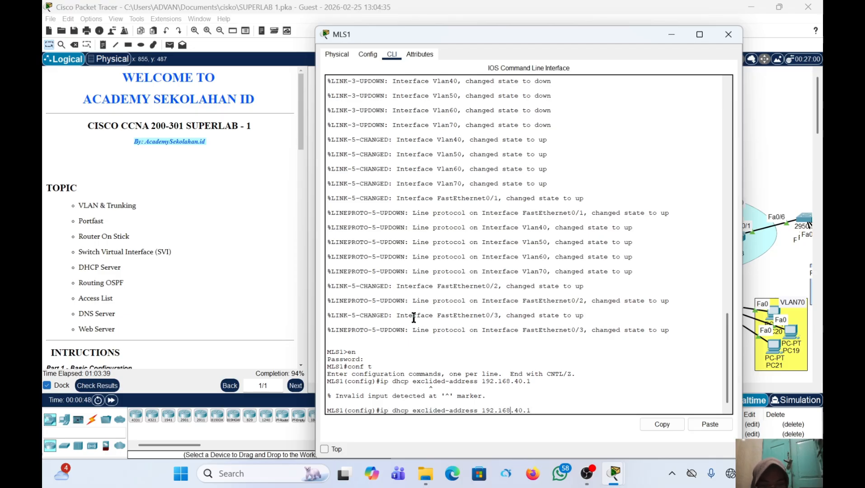
key(Left)
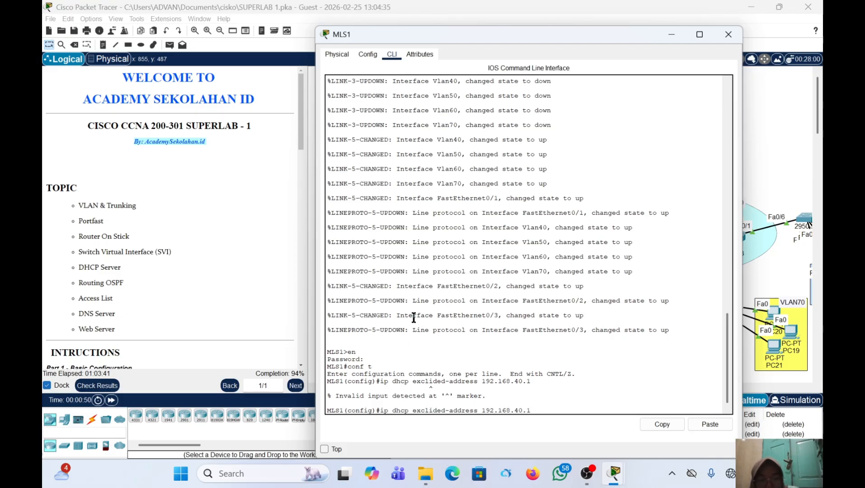
key(BackSpace)
text(u)
key(Return)
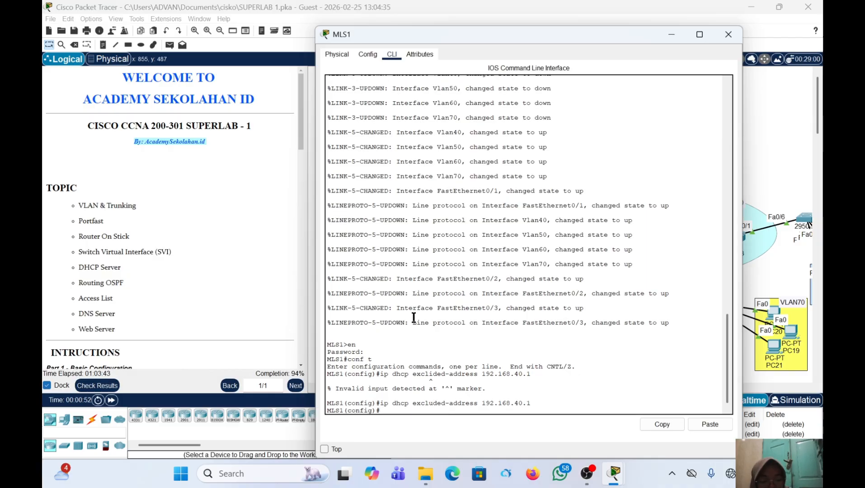
Exclude 192.168.50.1, 192.168.60.1 and 192.168.70.1 from DHCP
key(Up)
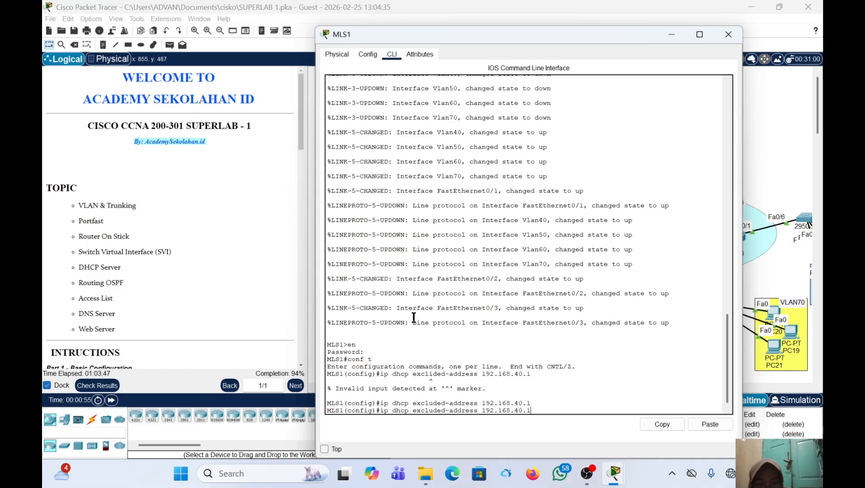
key(Left)
key(Left)
key(Left)
key(BackSpace)
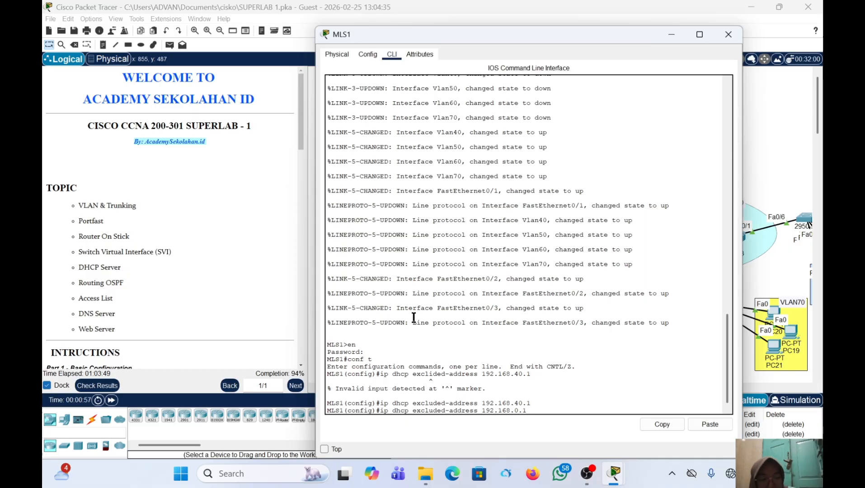
text(5)
key(Return)
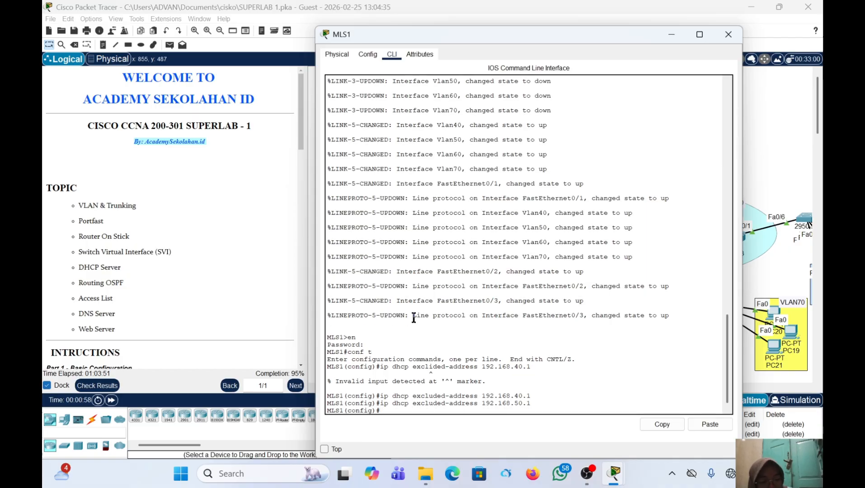
key(Up)
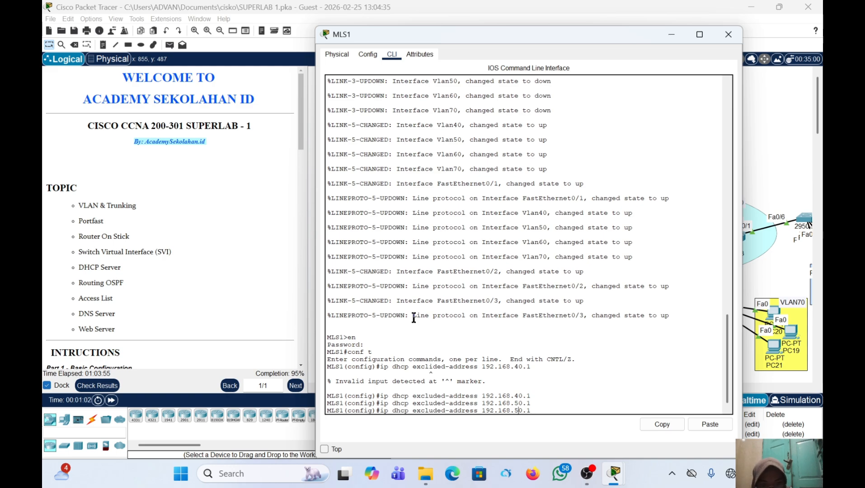
key(Left)
key(Left)
key(Left)
key(BackSpace)
text(6)
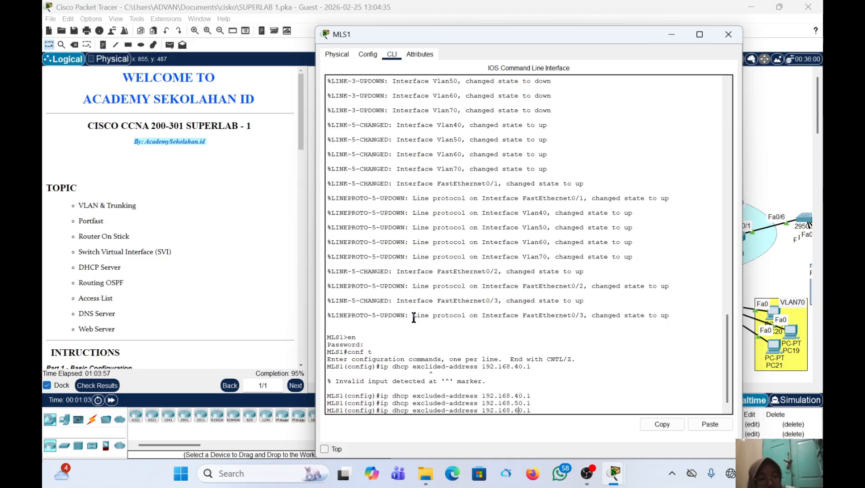
key(Return)
key(Up)
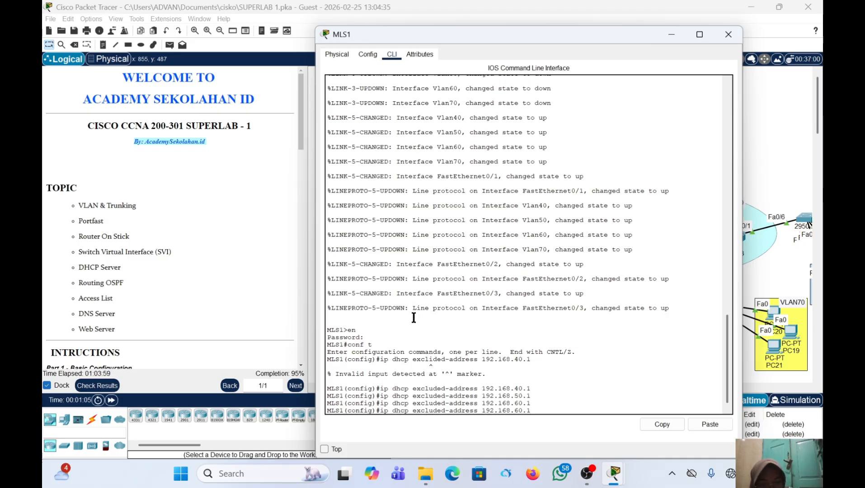
key(BackSpace)
text(7)
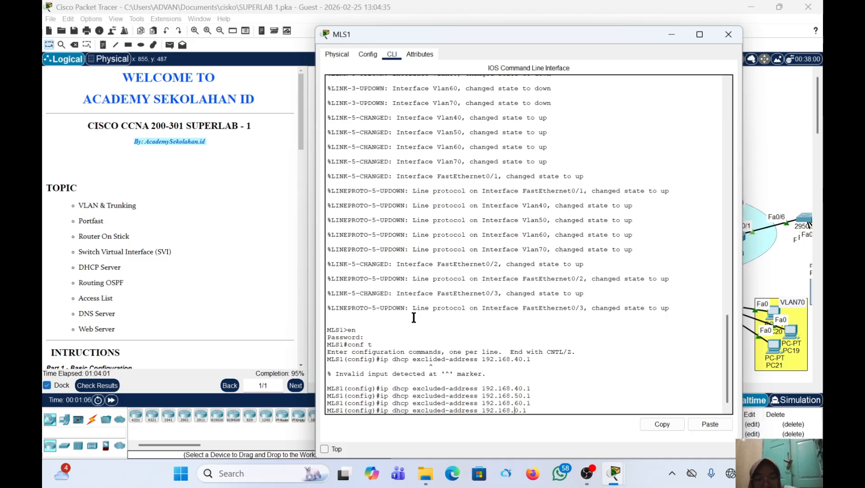
key(Return)
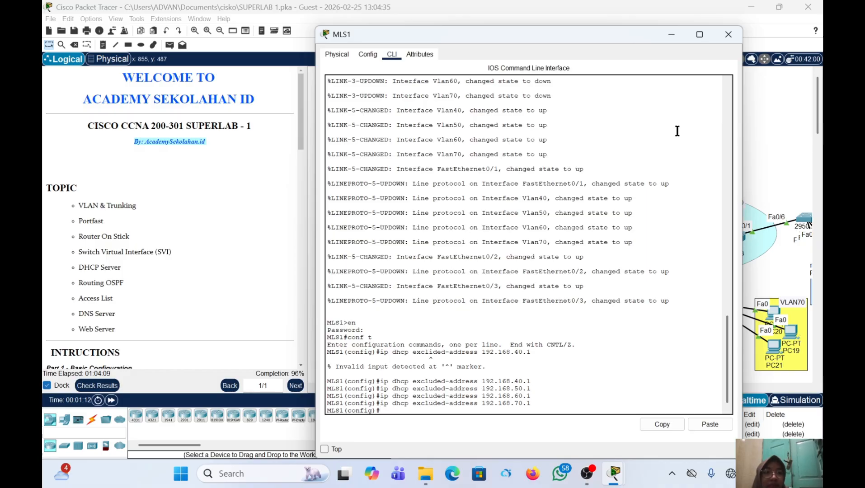
Open MLS2's command line and enter global configuration mode with en and conf t
click(730, 34)
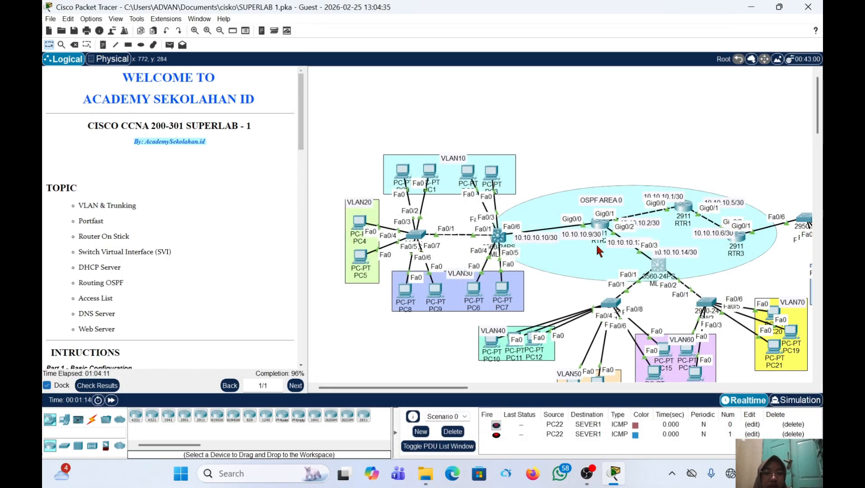
scroll(535, 256, down, 3)
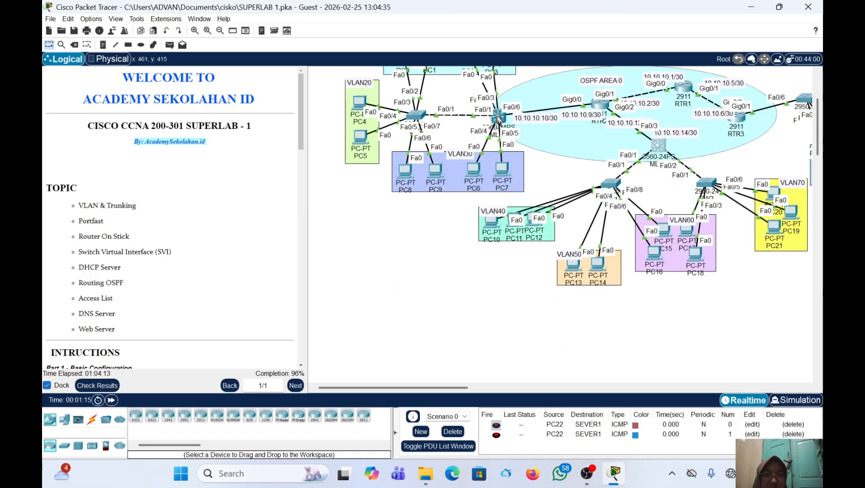
click(498, 116)
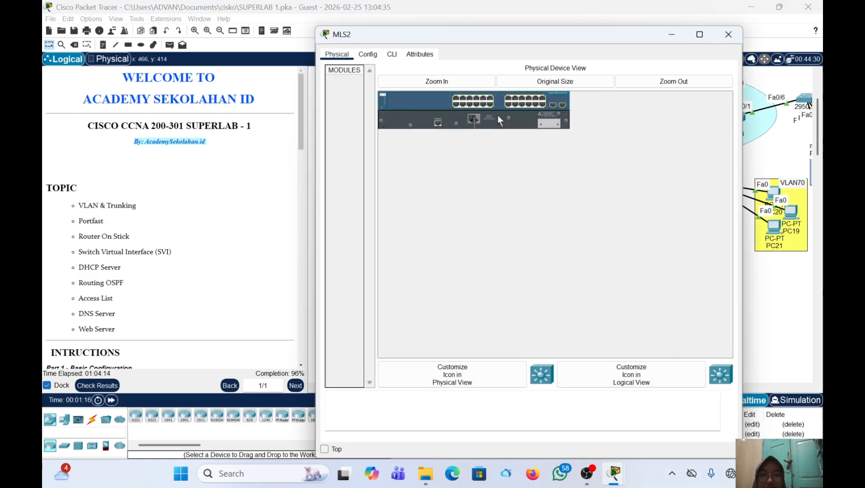
click(391, 54)
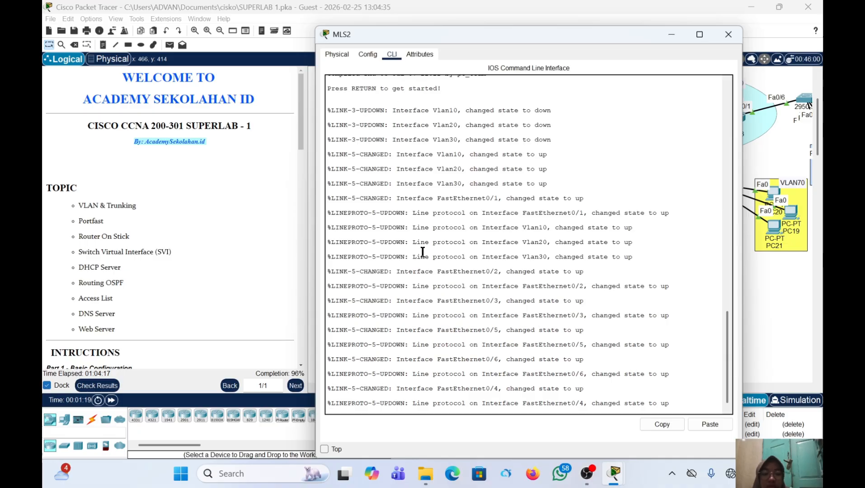
key(Return)
text(en)
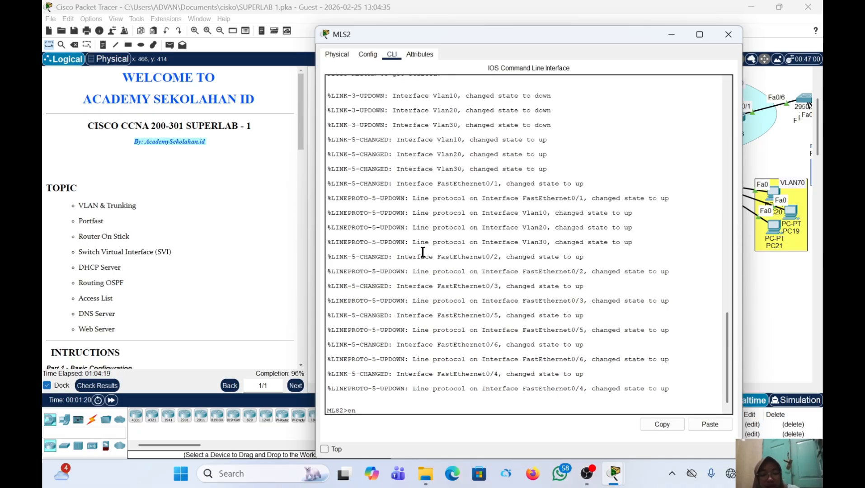
key(Return)
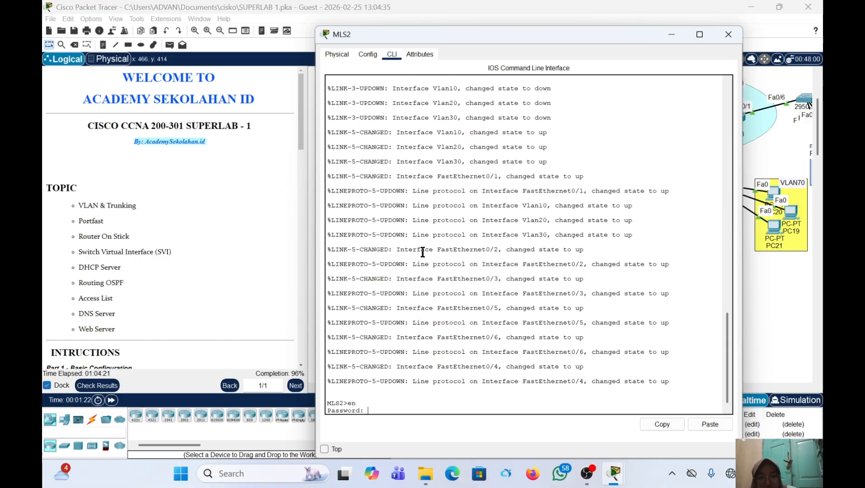
key(Return)
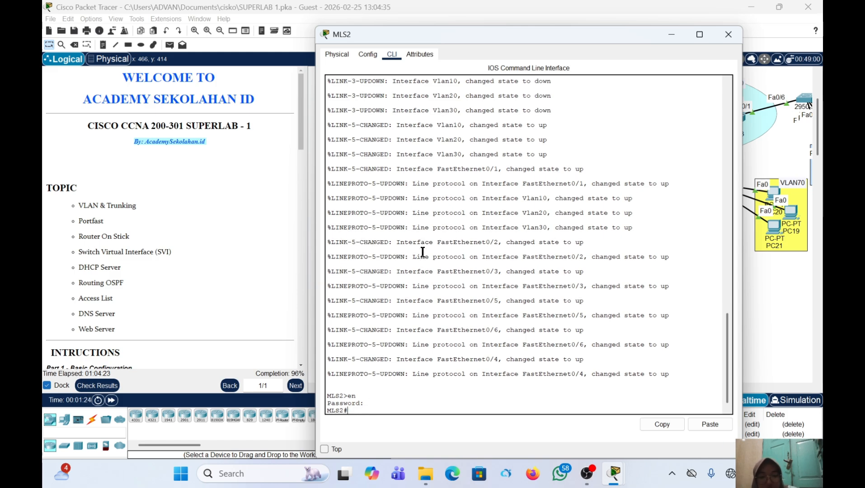
text(conf t)
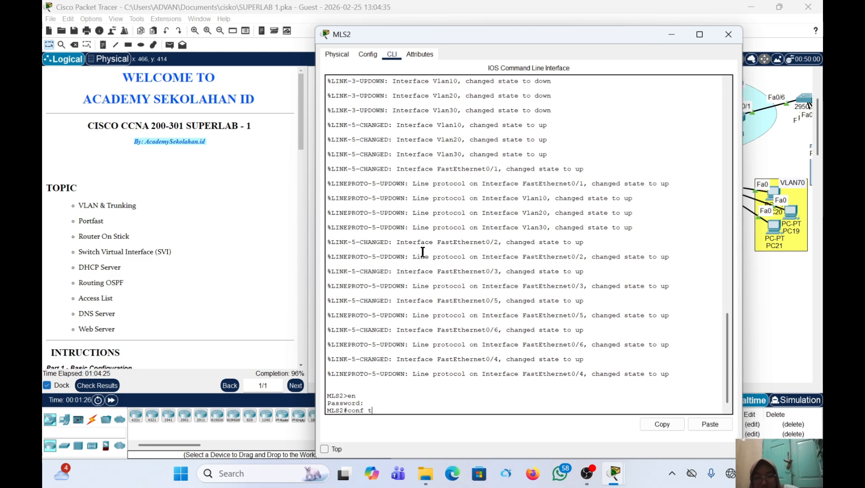
key(Return)
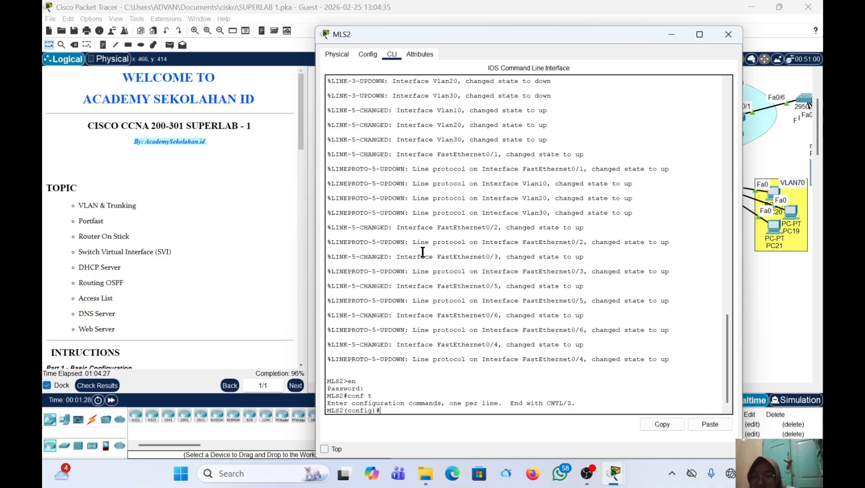
Enable ip routing and start router ospf 1 on MLS2
text(ip)
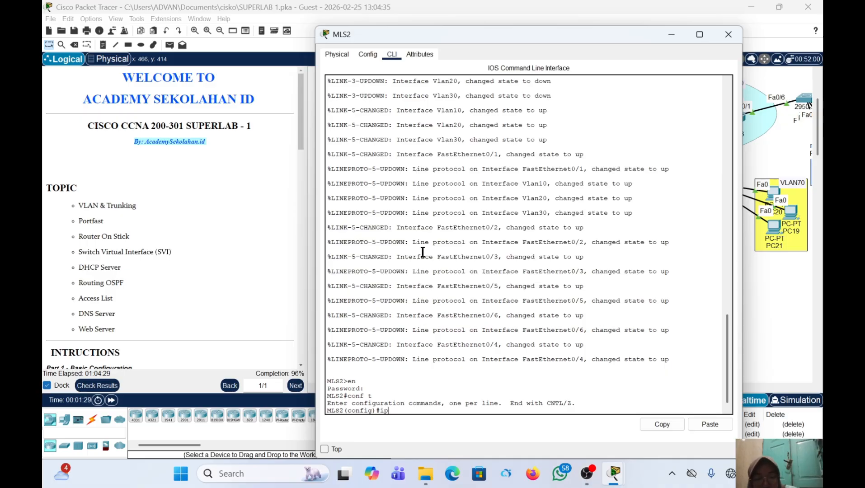
text( routing)
key(Return)
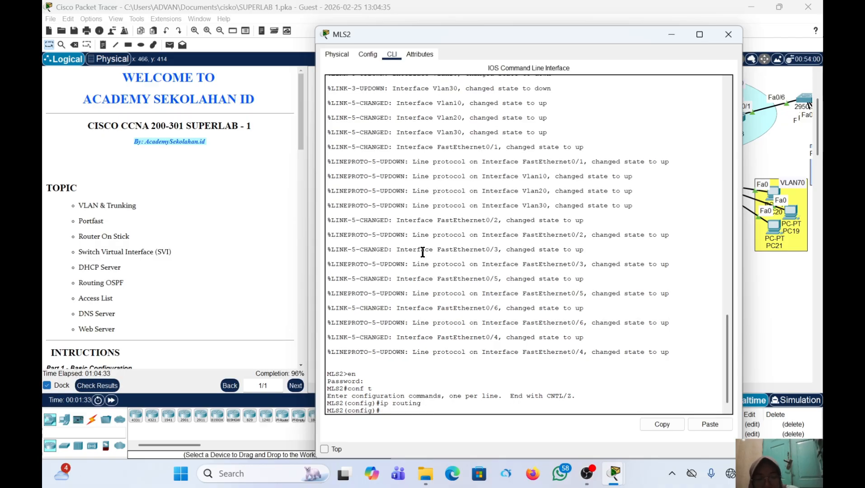
text(router ospf 1)
key(Return)
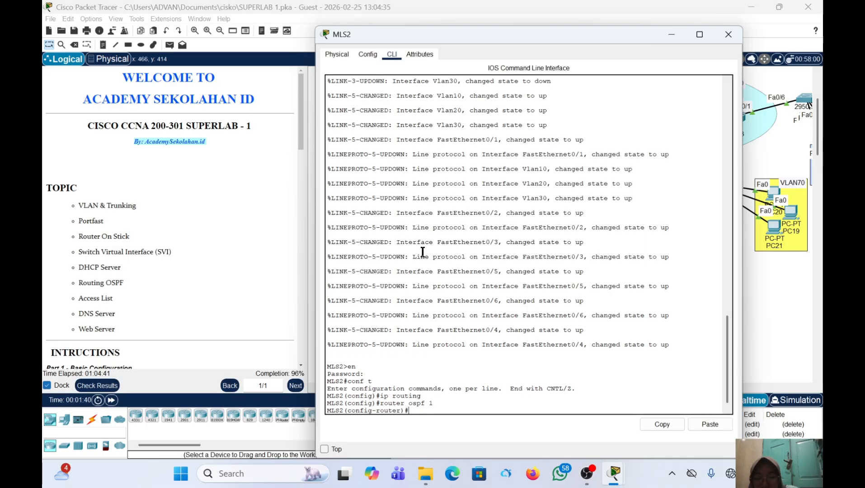
Advertise 10.10.10.8 0.0.0.3 and 192.168.10.0 0.0.0.255 in area 0
text(netw 10)
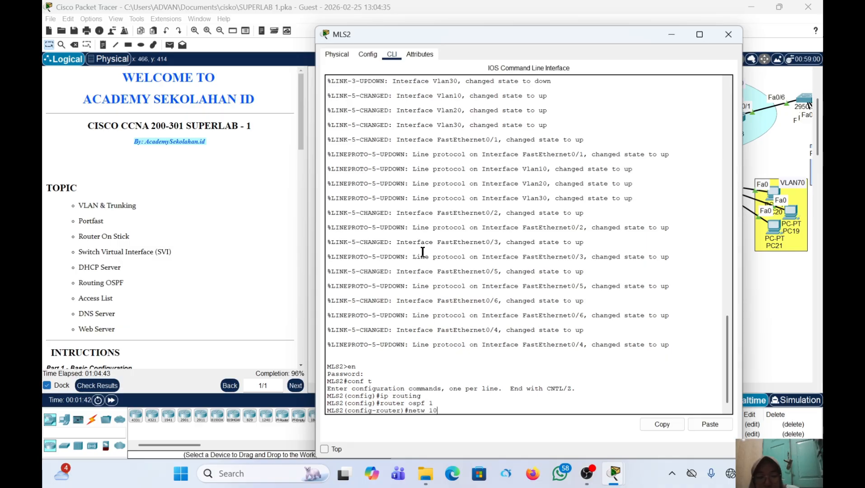
text(.10.1)
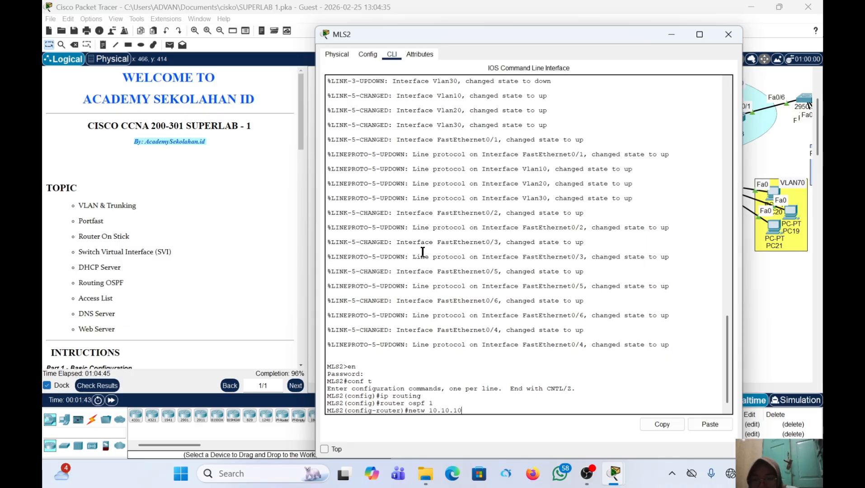
text(0.8)
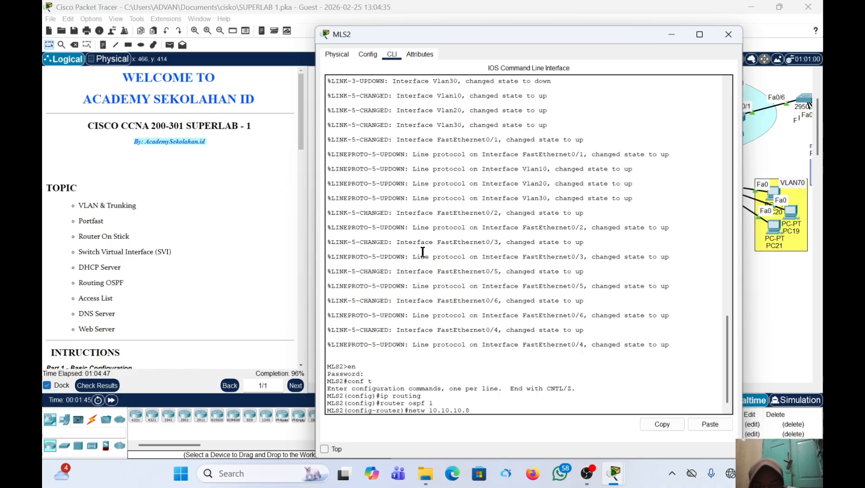
text( 0.0.0.3)
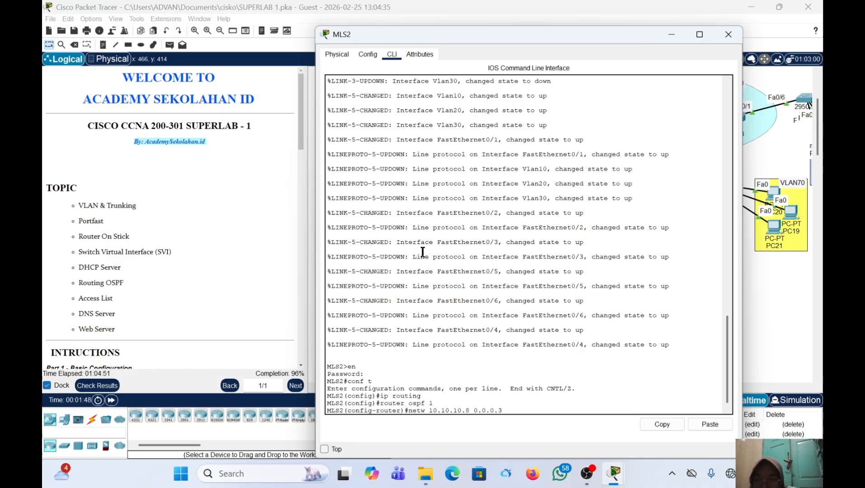
text( area 0)
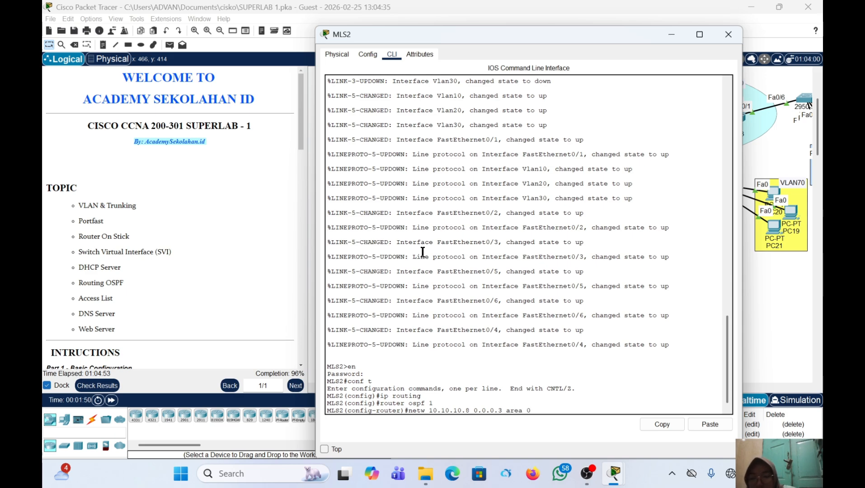
key(Return)
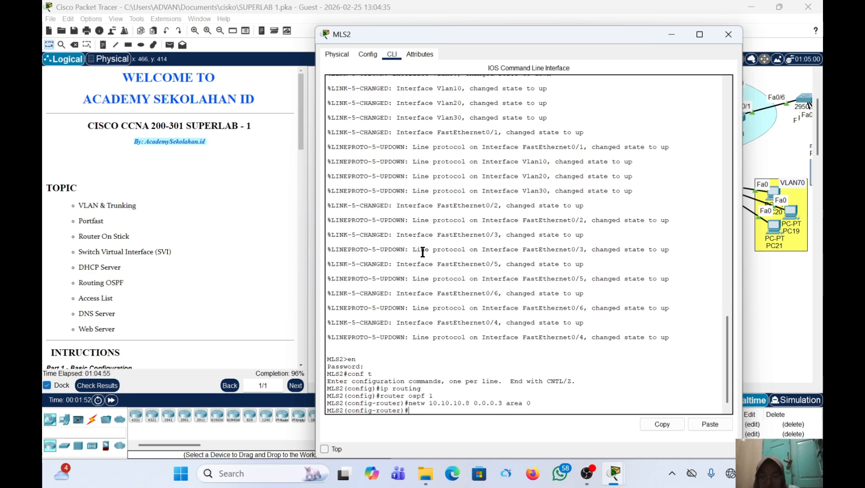
text(netw)
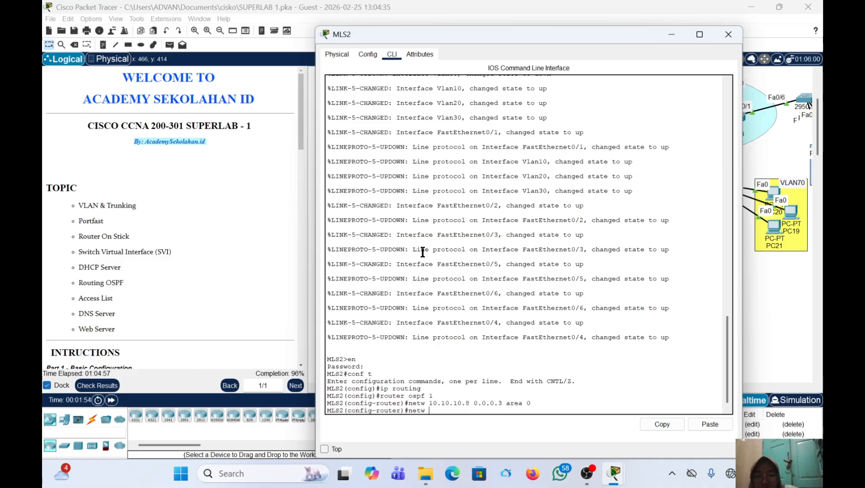
text( 192.15)
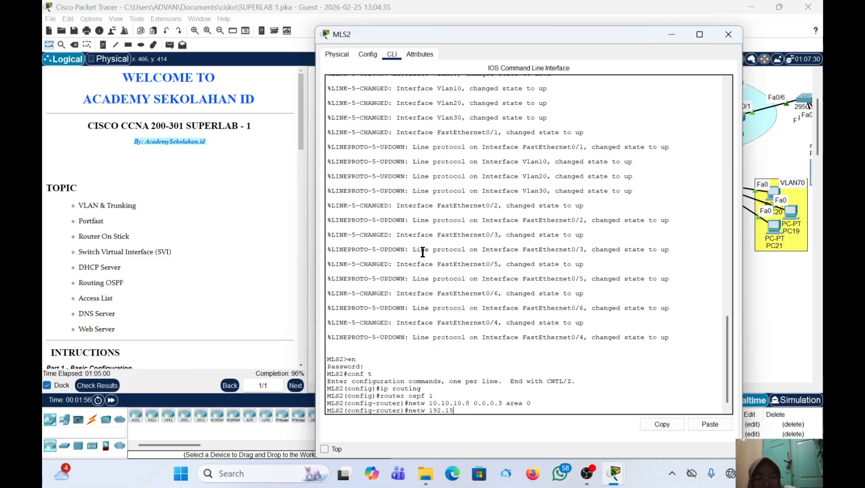
key(BackSpace)
text(68.)
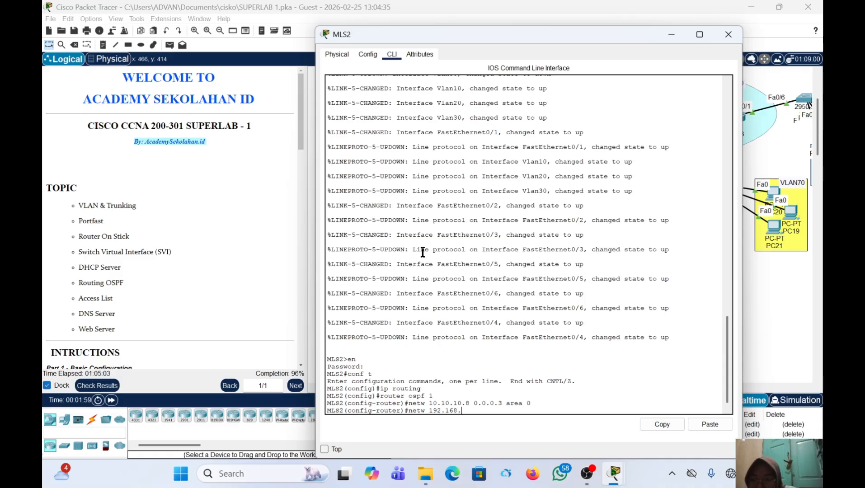
text(10.0)
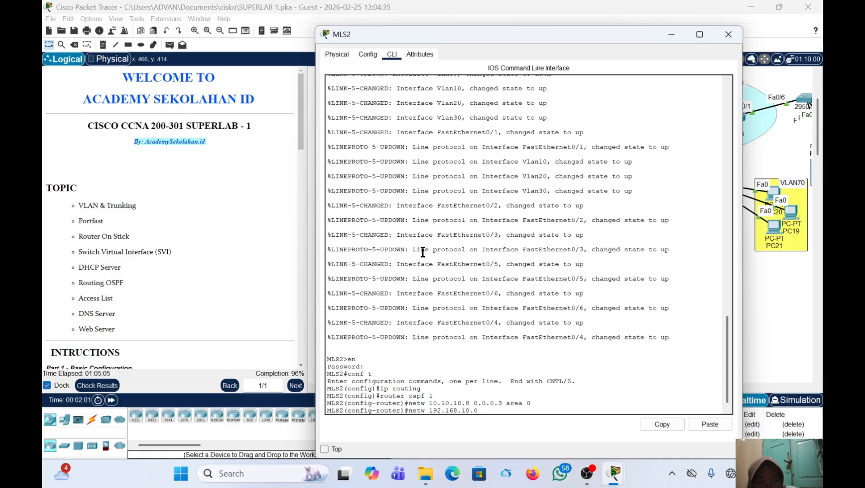
text( 0)
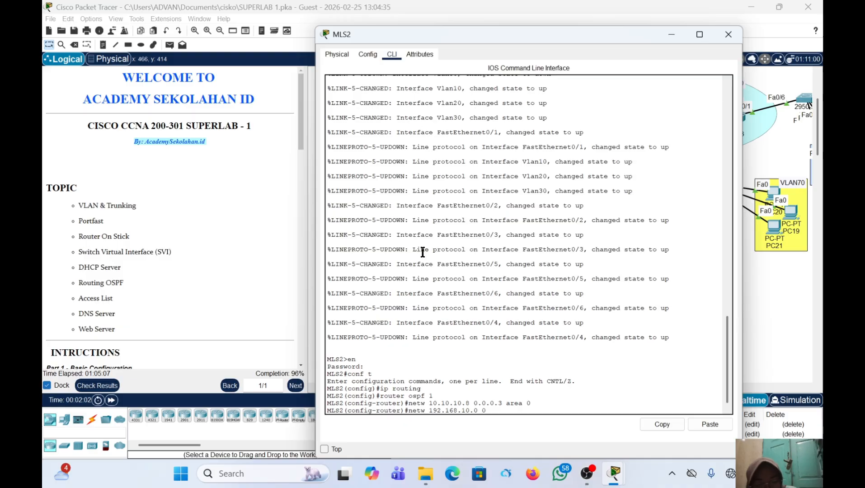
text(.0.0.)
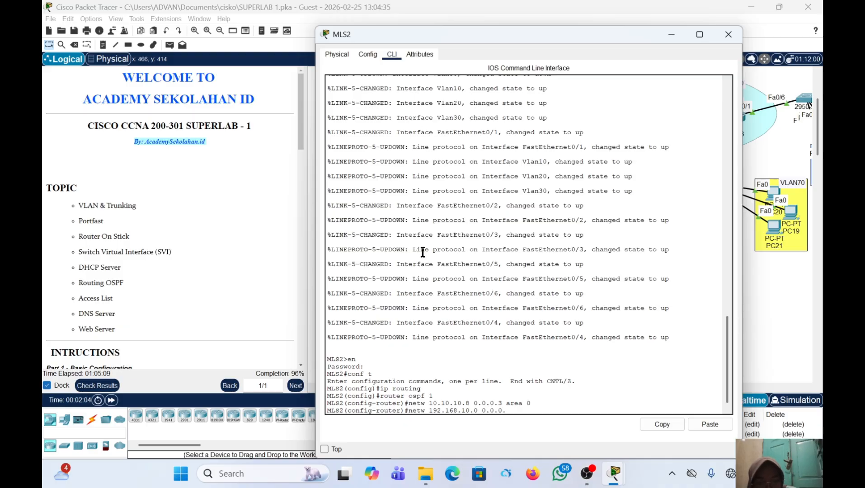
text(255)
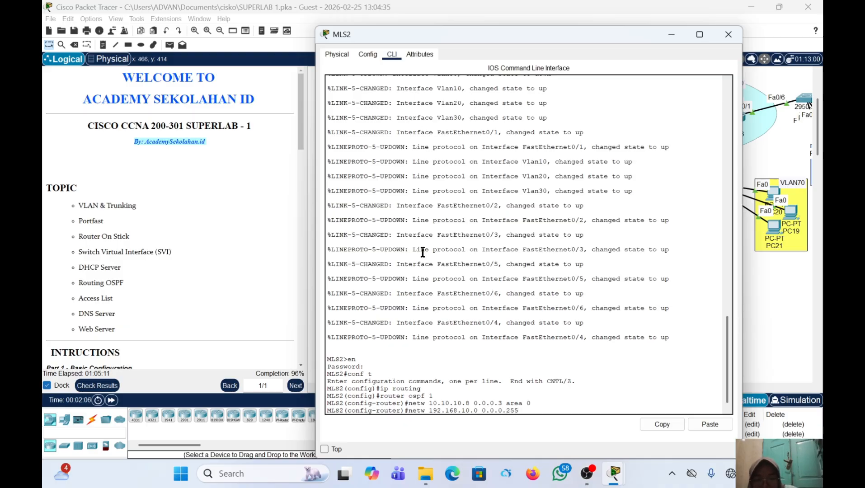
text( area 0)
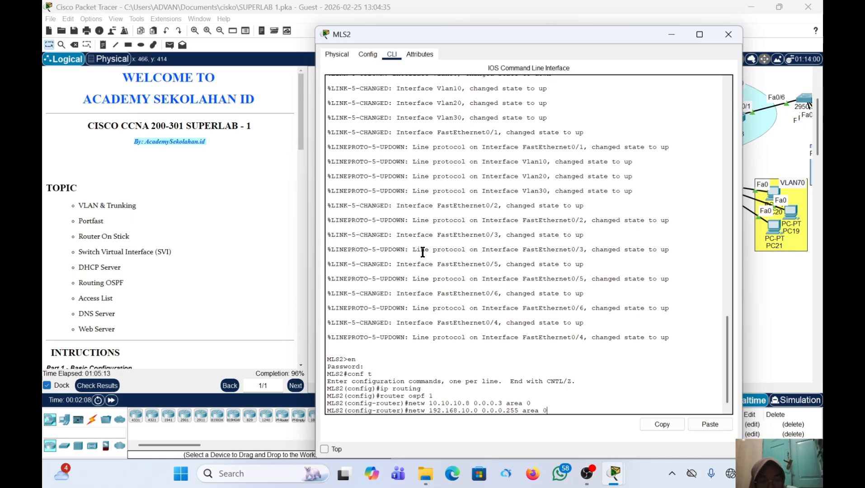
key(Return)
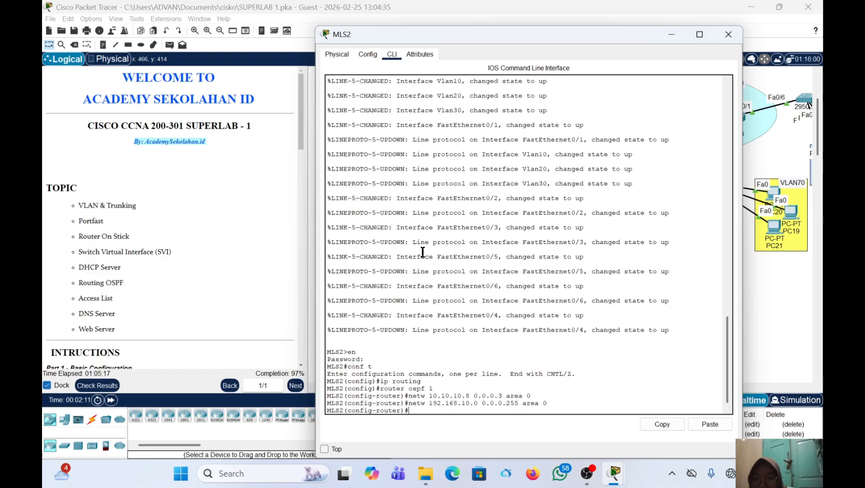
Advertise 192.168.20.0 and 192.168.30.0 with wildcard 0.0.0.255 in area 0
key(Up)
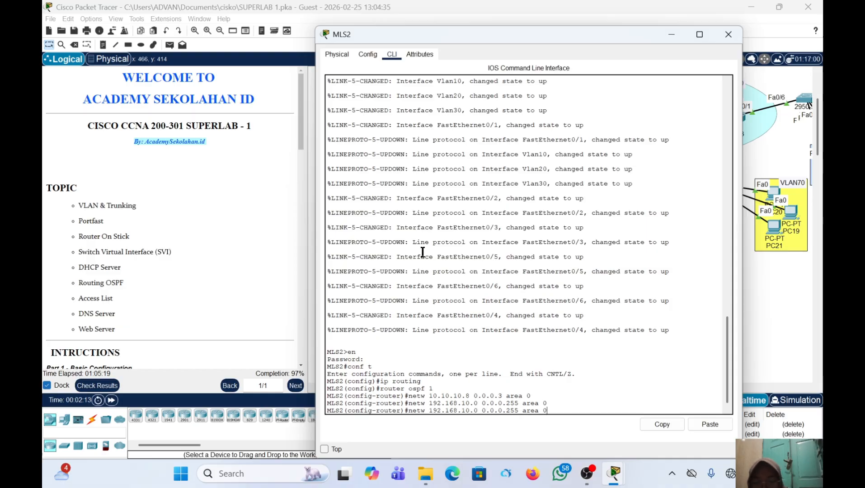
key(Left)
key(Left)
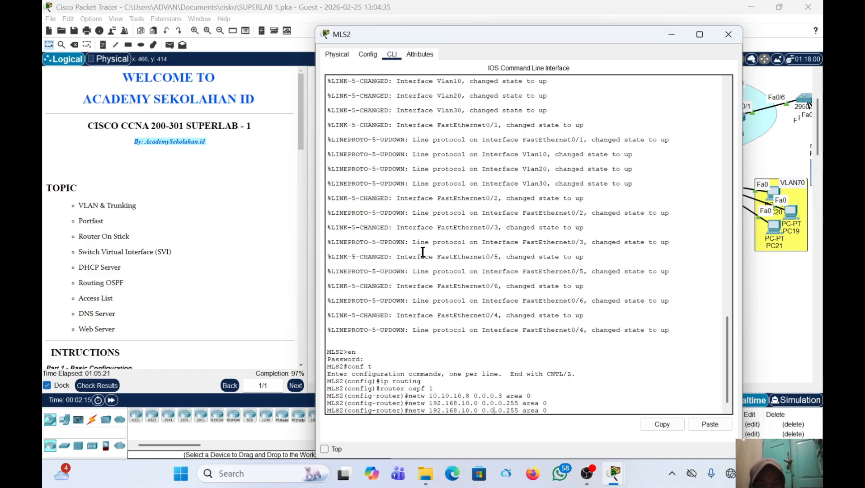
key(Left)
key(Left)
key(Left)
key(BackSpace)
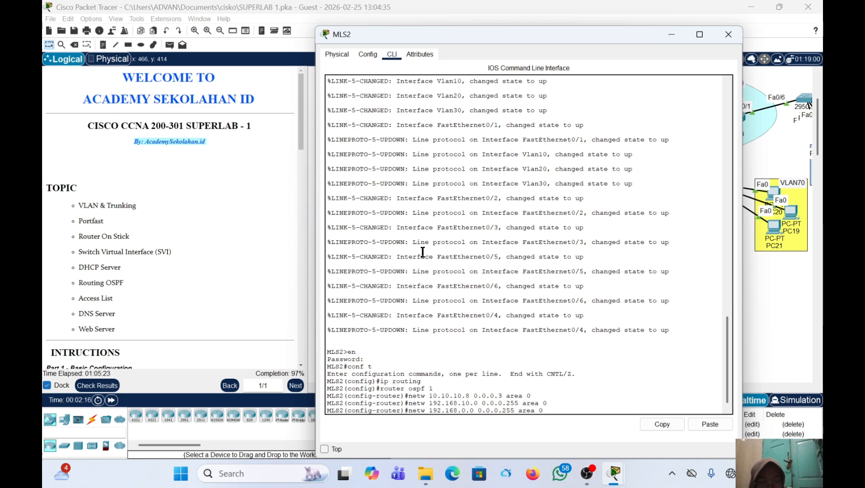
text(2)
key(Return)
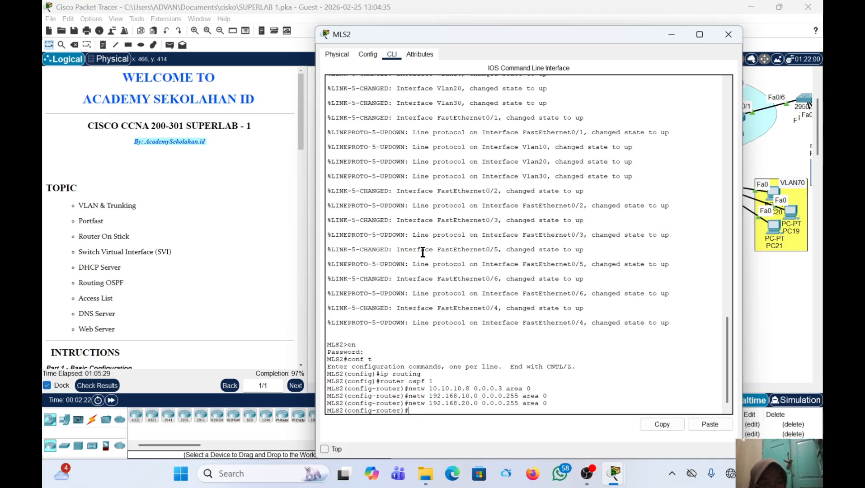
key(Up)
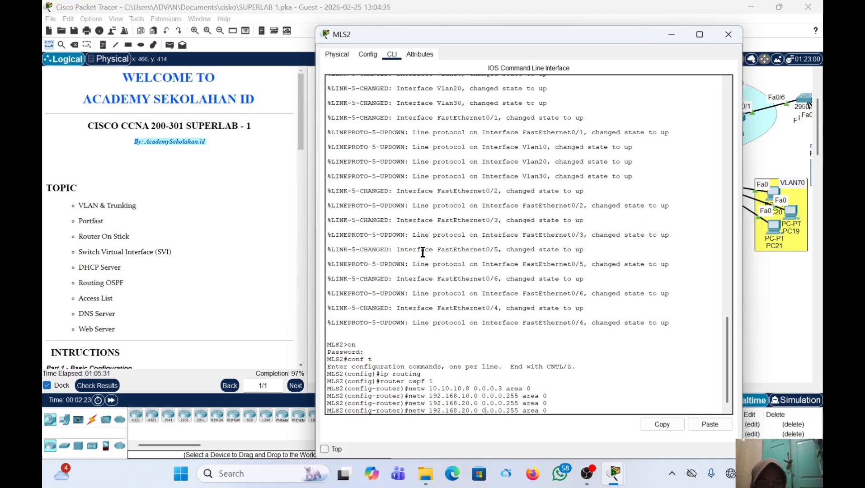
key(Left)
key(Left)
key(Left)
key(Left)
key(BackSpace)
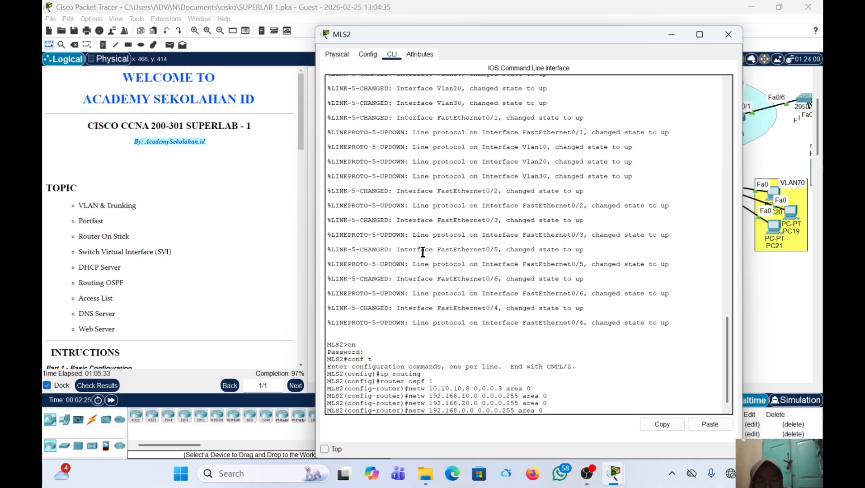
text(3)
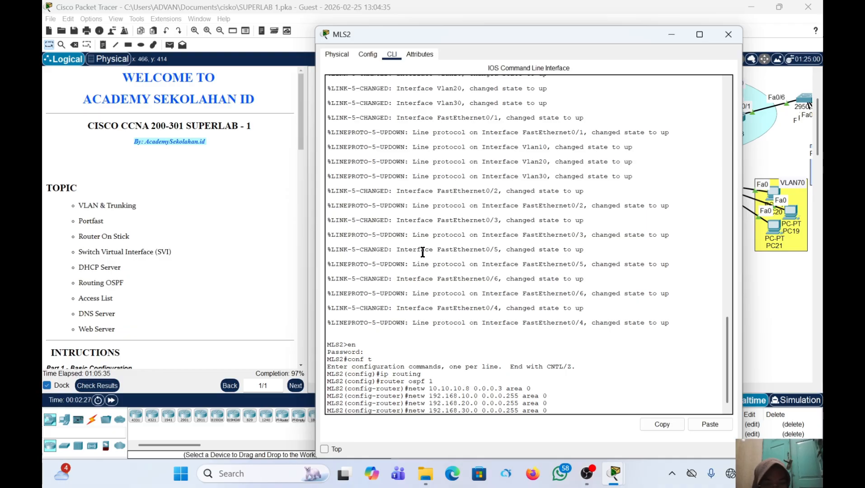
key(Return)
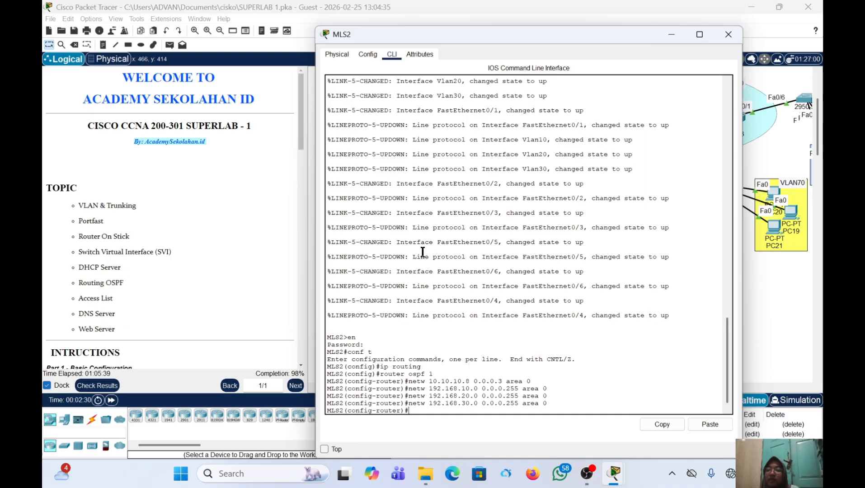
Open RTR1's command line and enter global configuration mode
click(728, 34)
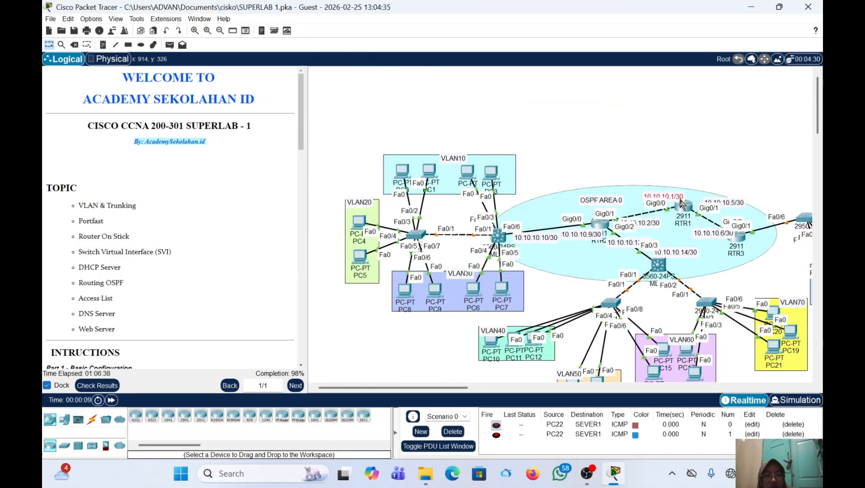
click(685, 211)
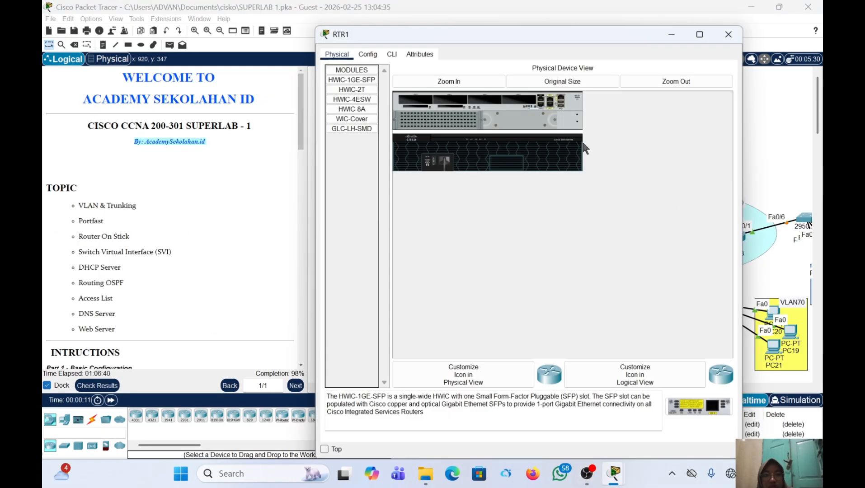
click(391, 55)
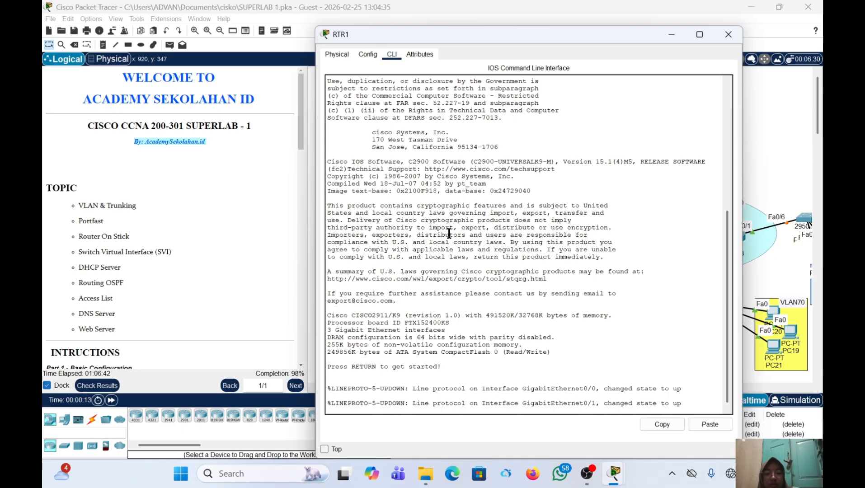
key(Return)
text(en)
key(Return)
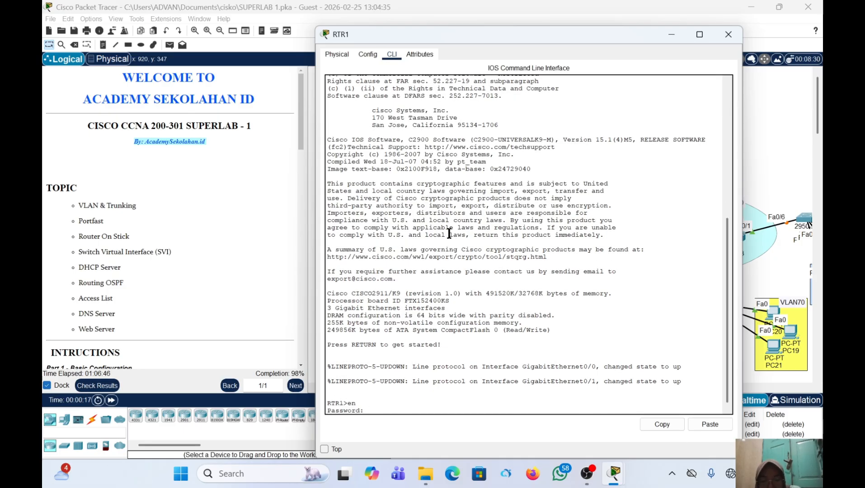
key(Return)
text(co)
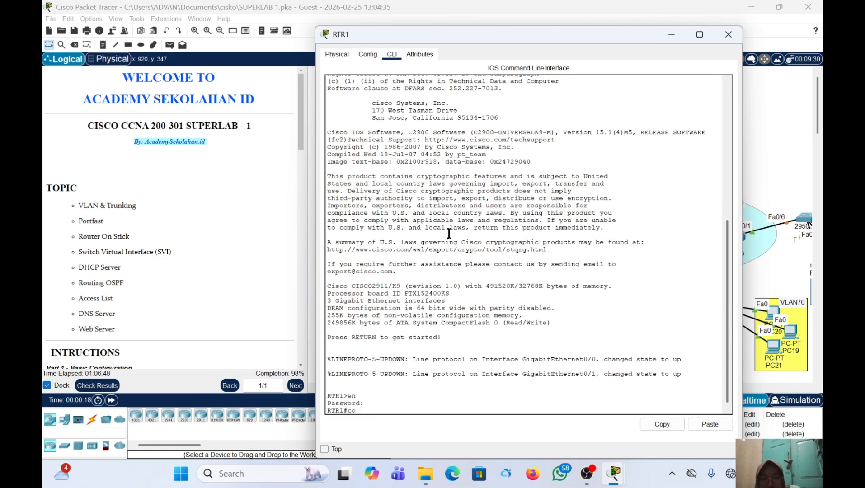
text(nf)
text( t)
key(Return)
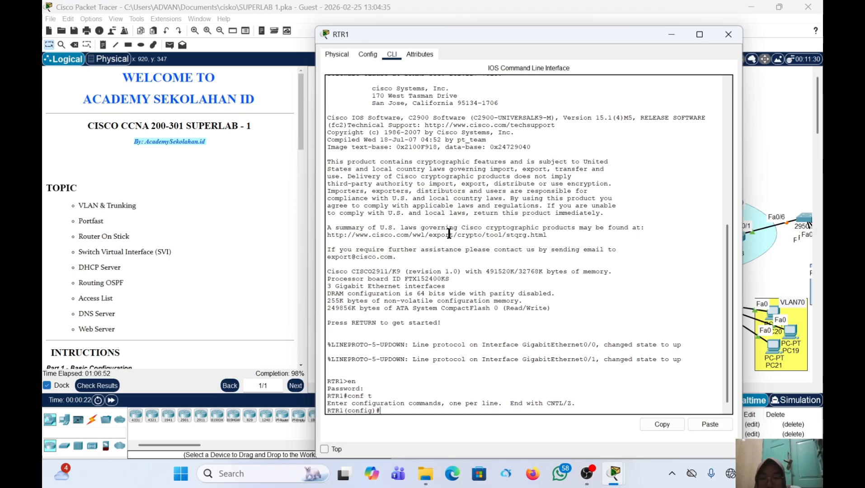
Check RTR1's two FULL OSPF neighbours and its OSPF-learned 192.168.90.0/24 route
text(d)
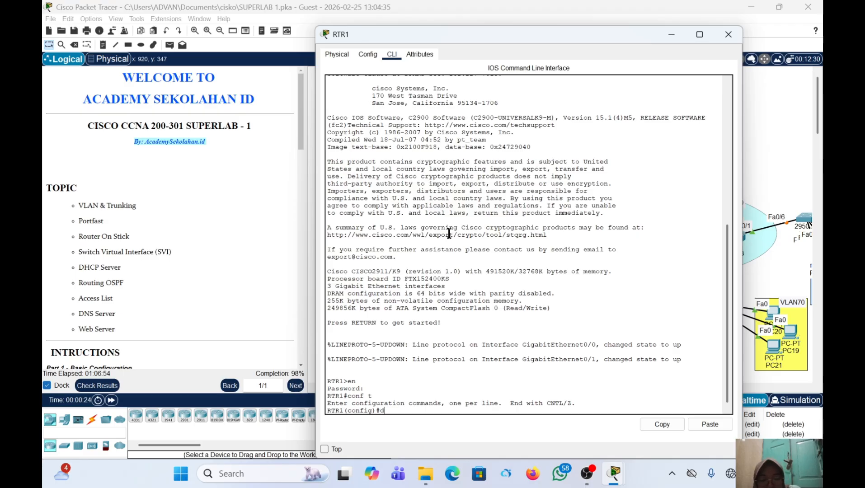
text(o sh ip)
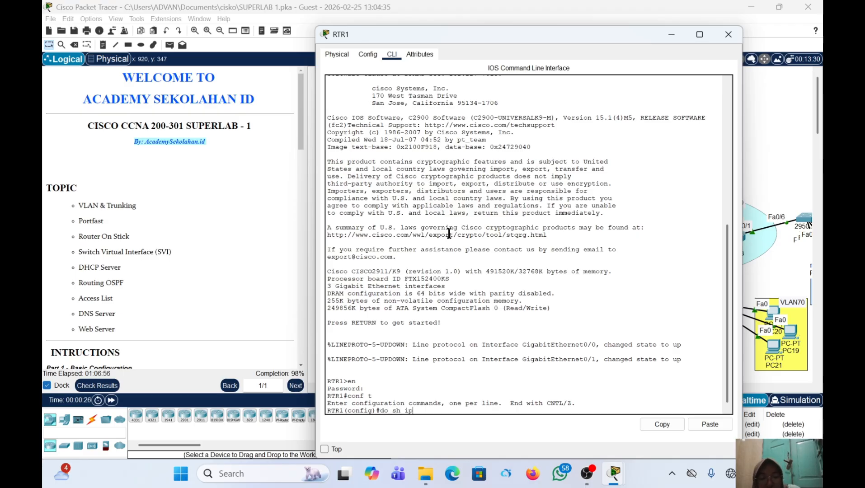
text( ospf ne)
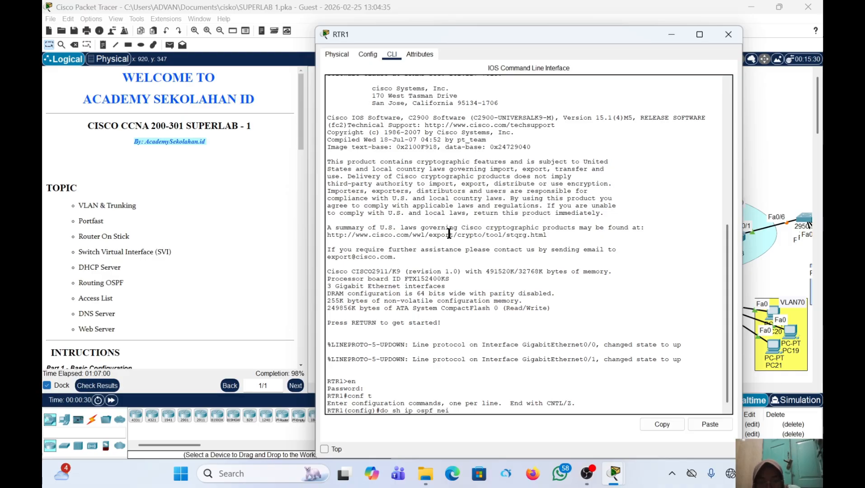
text(igh)
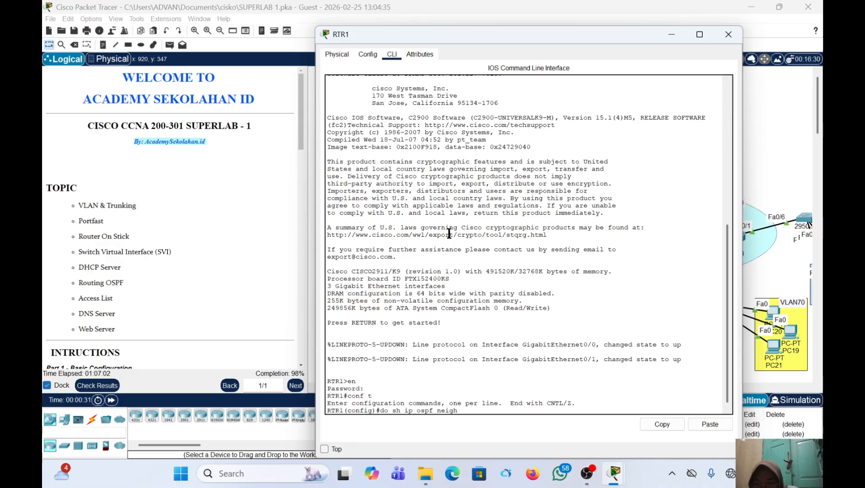
key(Return)
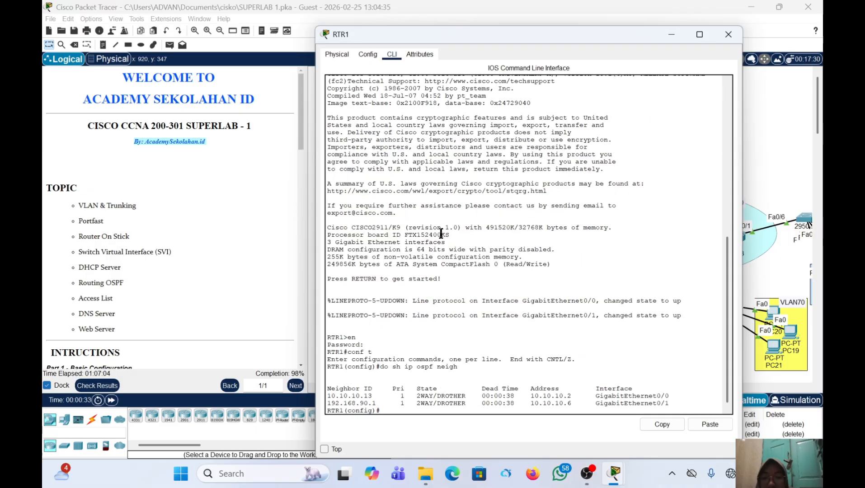
drag(327, 397, 330, 396)
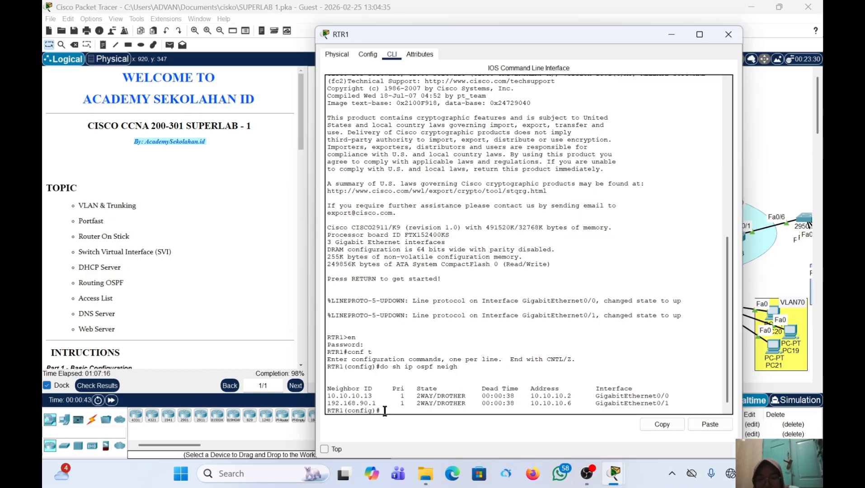
text(do sh)
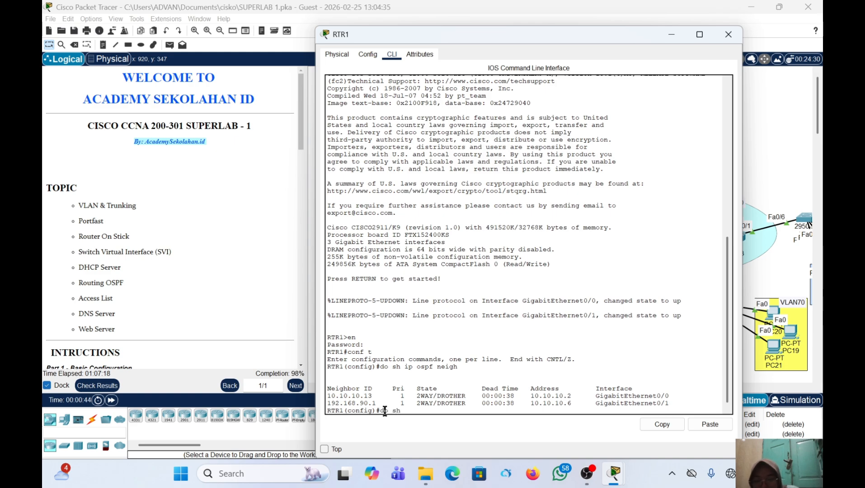
text( ip)
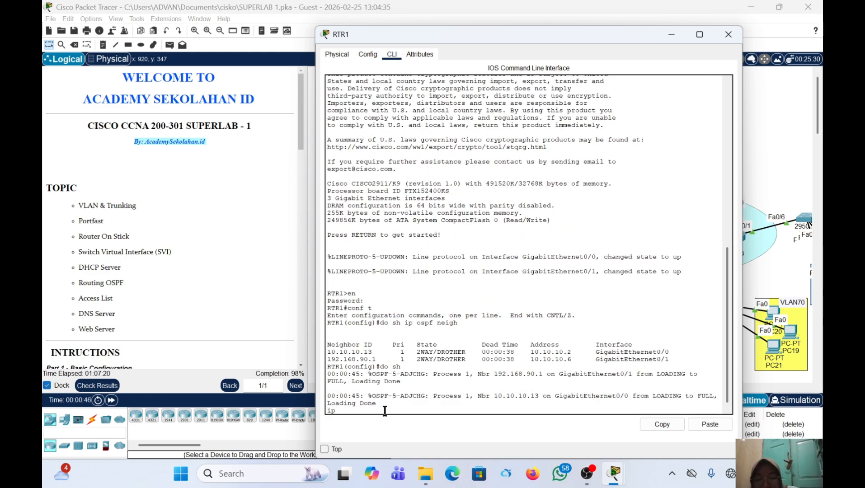
text( route)
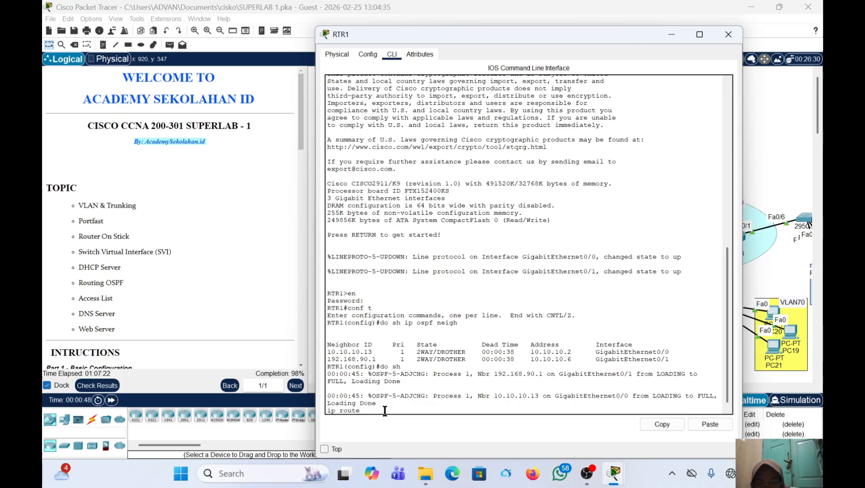
key(BackSpace)
key(BackSpace)
key(BackSpace)
key(BackSpace)
key(BackSpace)
key(BackSpace)
key(BackSpace)
key(BackSpace)
key(BackSpace)
key(BackSpace)
key(BackSpace)
key(BackSpace)
key(BackSpace)
key(BackSpace)
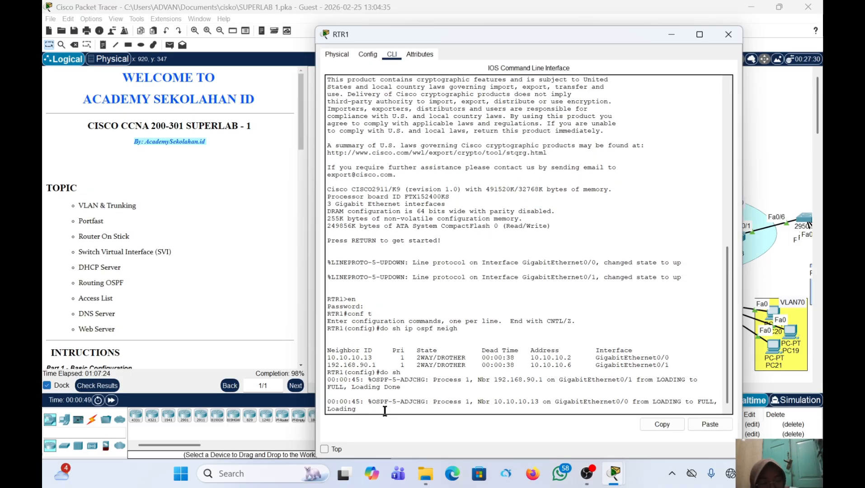
key(Return)
text(do s)
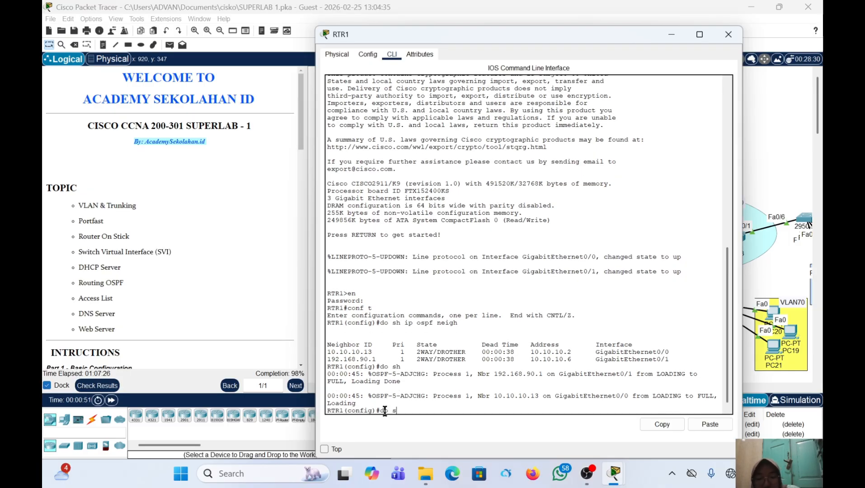
text(h ip ro)
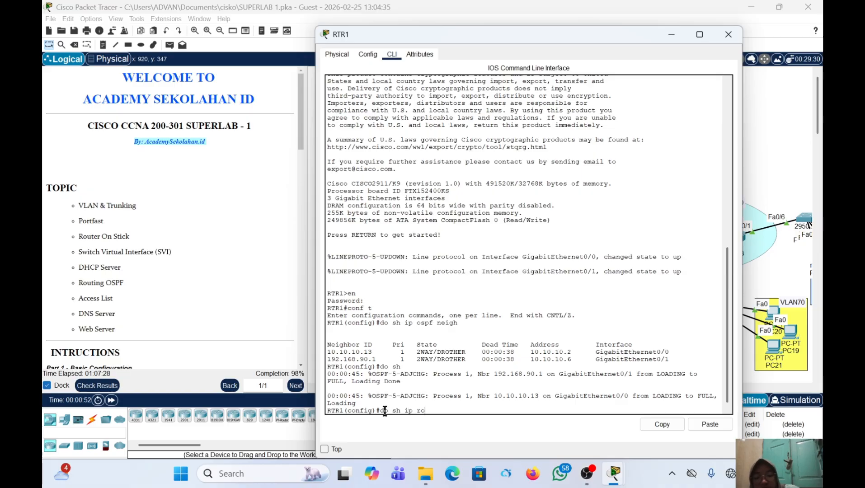
text(ute)
key(Return)
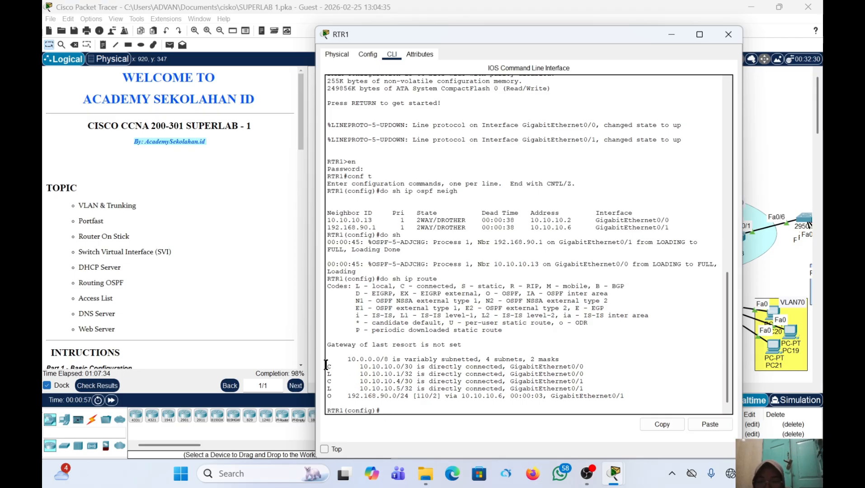
drag(327, 396, 425, 400)
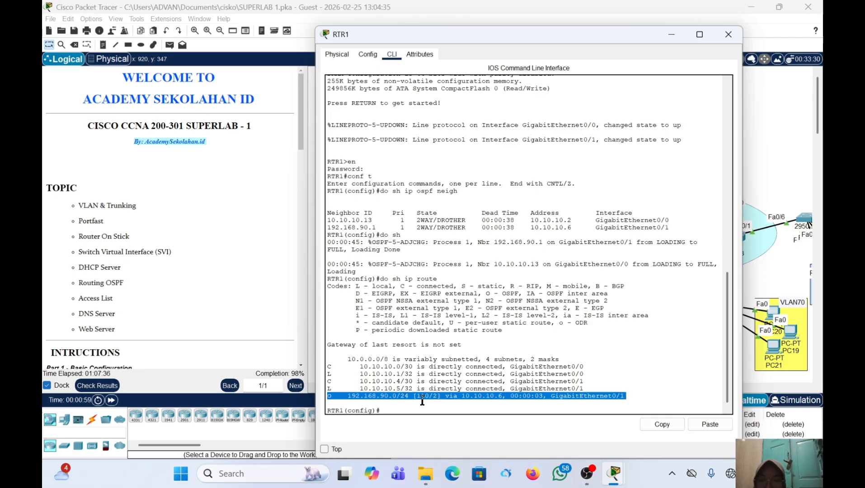
click(422, 401)
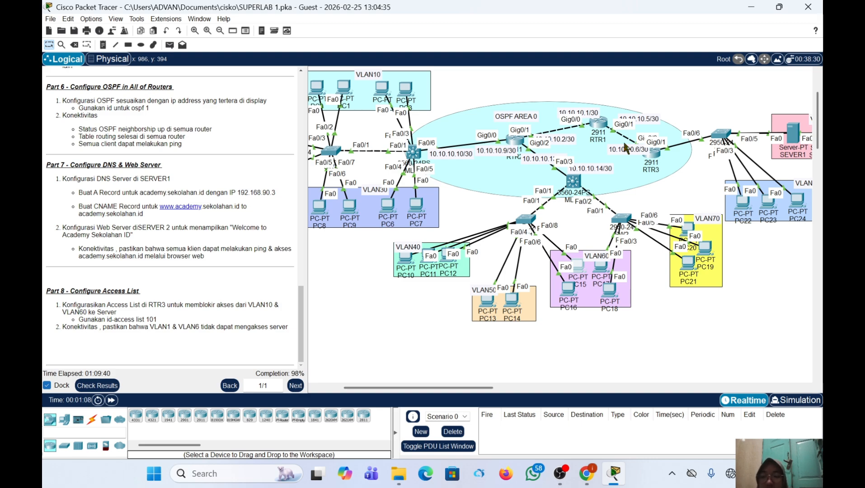
Turn on the DNS service in SEVER1's Services settings
scroll(625, 143, right, 6)
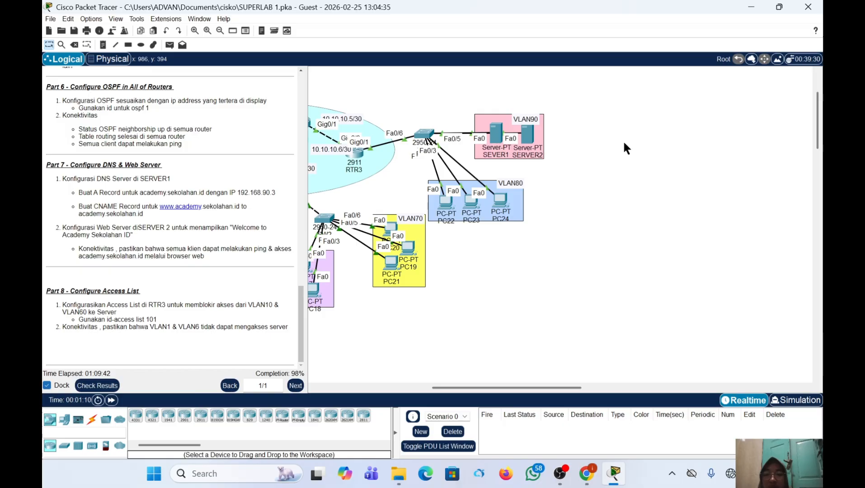
click(493, 127)
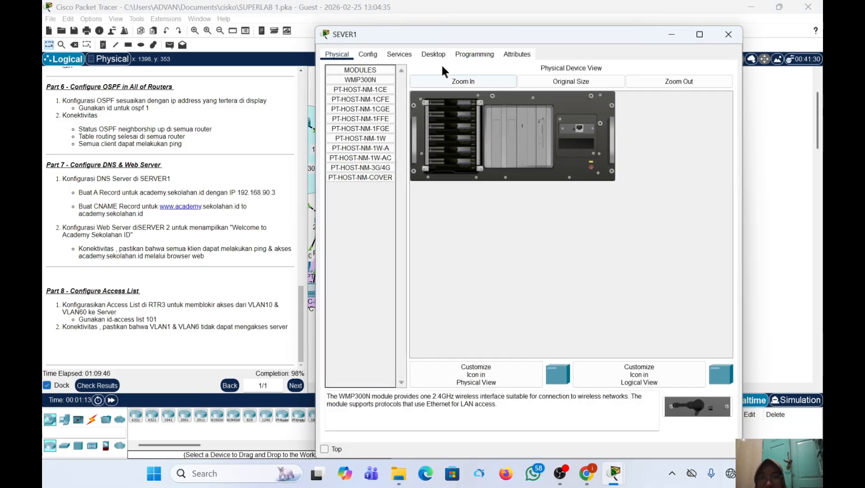
click(430, 56)
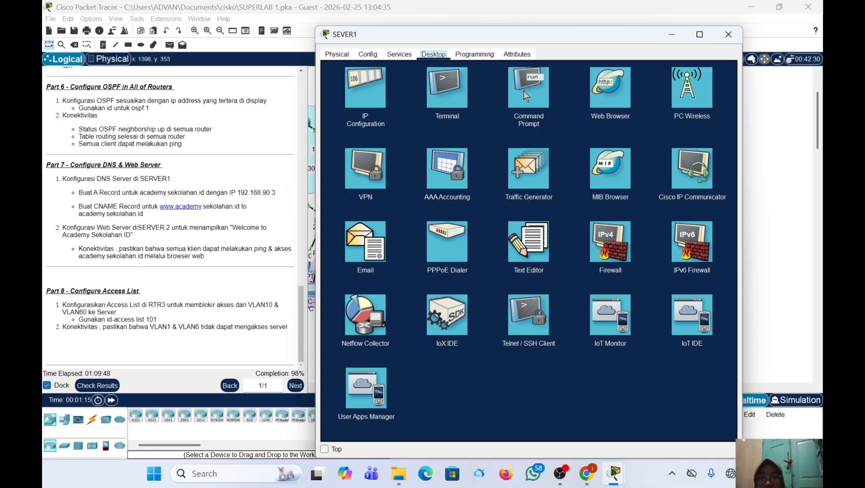
click(397, 55)
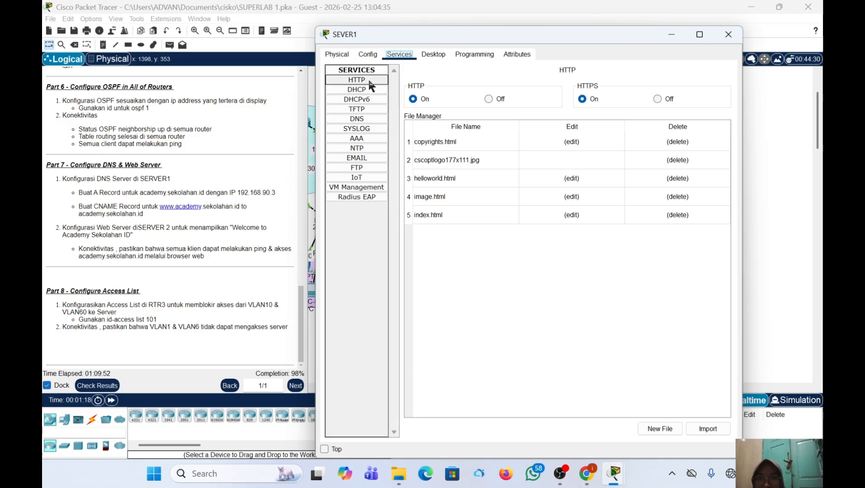
click(368, 120)
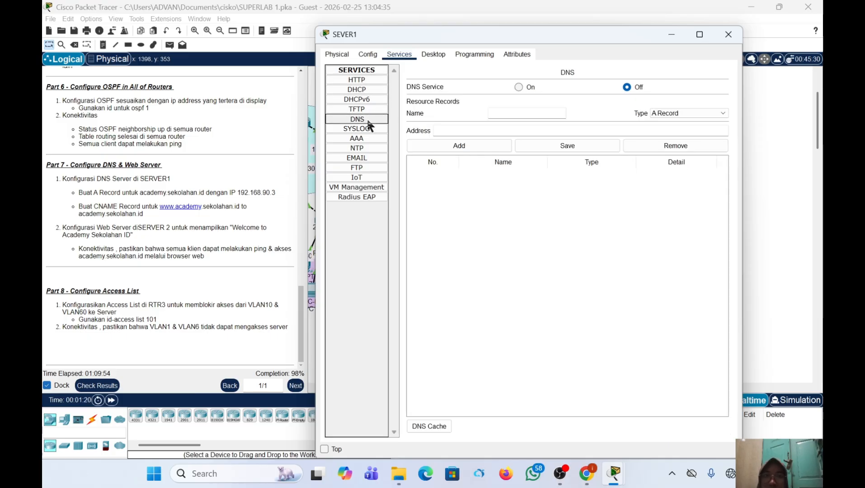
click(517, 87)
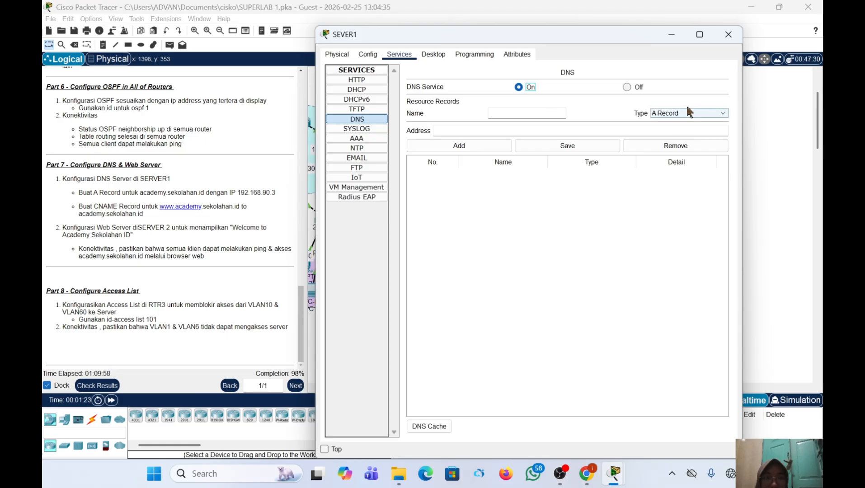
Enter an A record named sekolahan.id with address 192.168.90.3
click(538, 113)
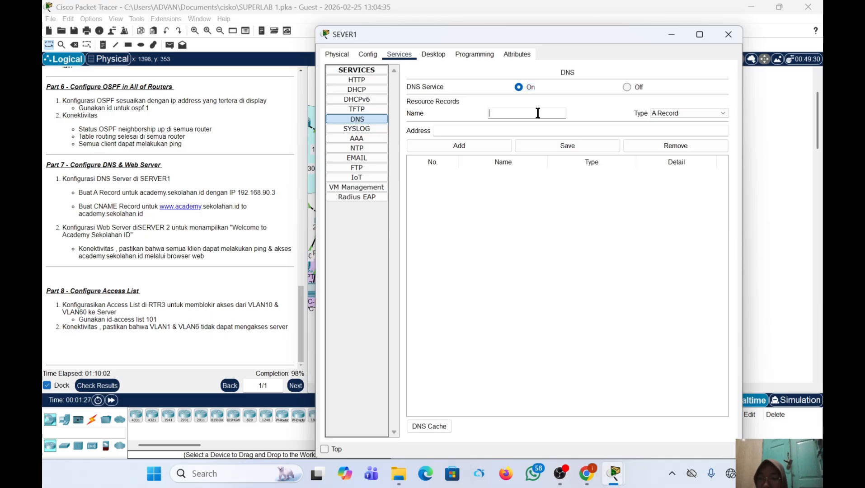
text(sekol)
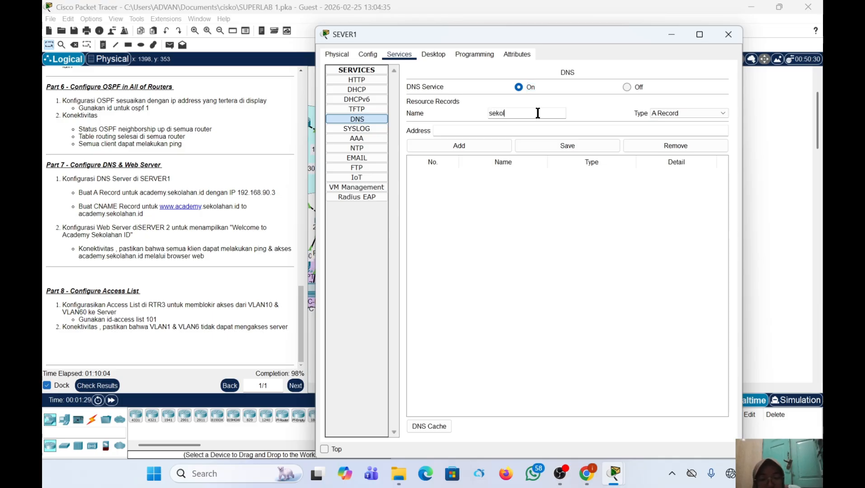
text(ahan)
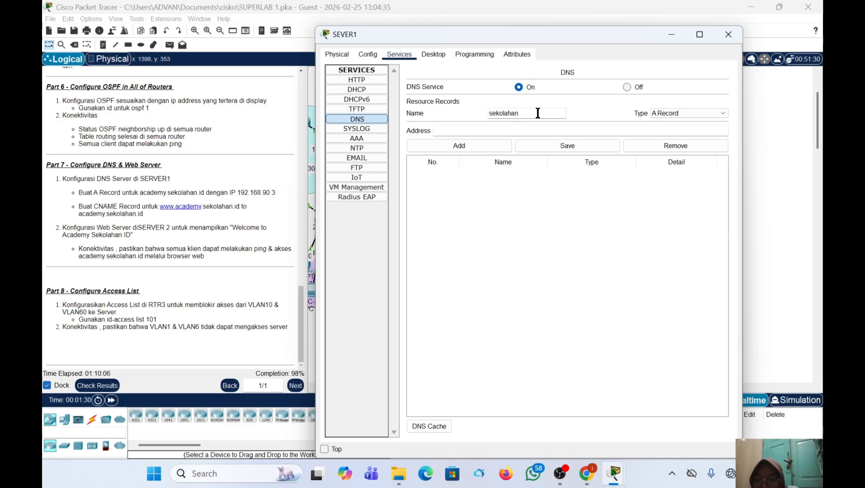
text(.id)
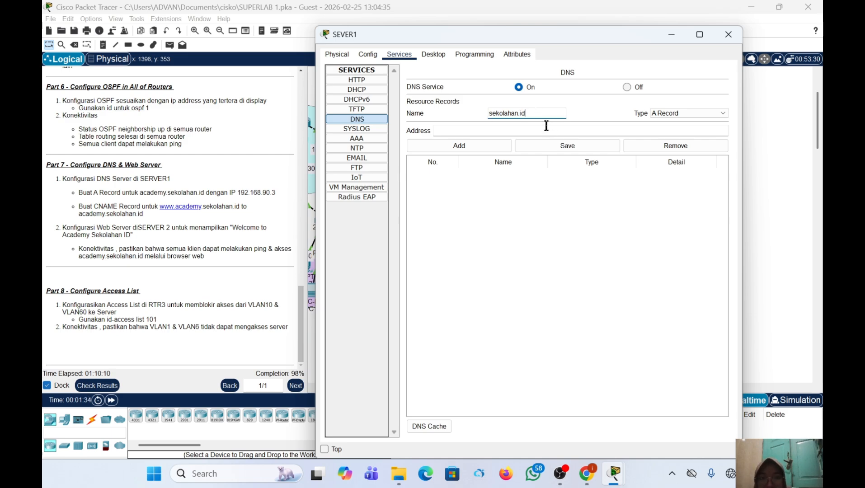
text(192.1)
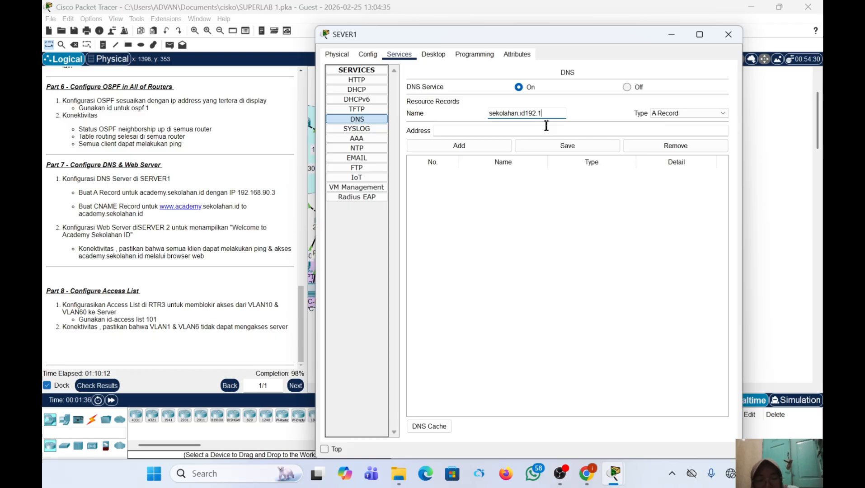
text(68)
key(BackSpace)
key(BackSpace)
key(BackSpace)
key(BackSpace)
key(BackSpace)
key(BackSpace)
key(BackSpace)
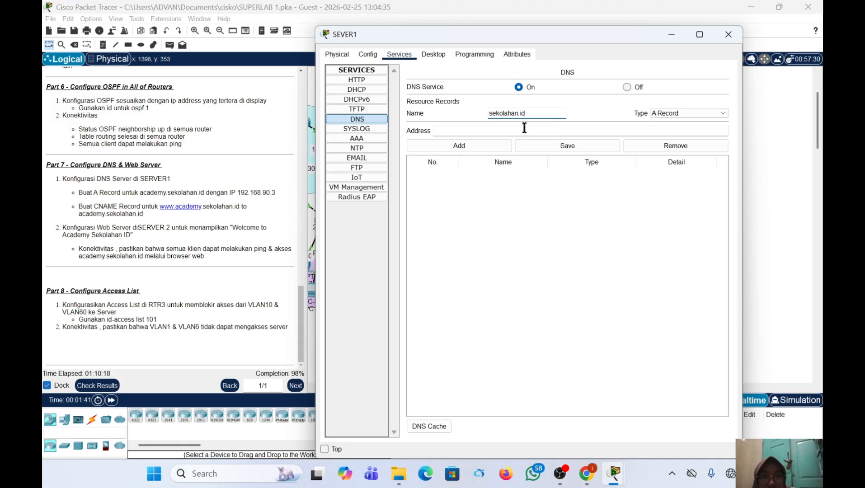
click(459, 129)
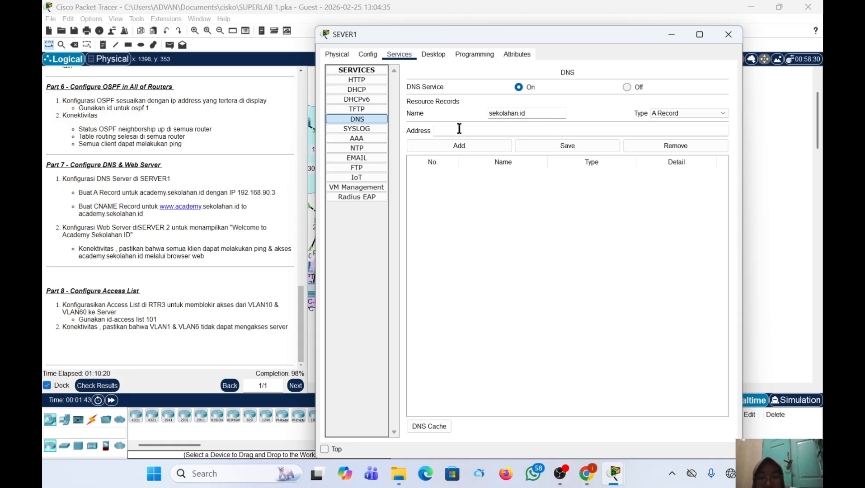
text(192.1)
text(68)
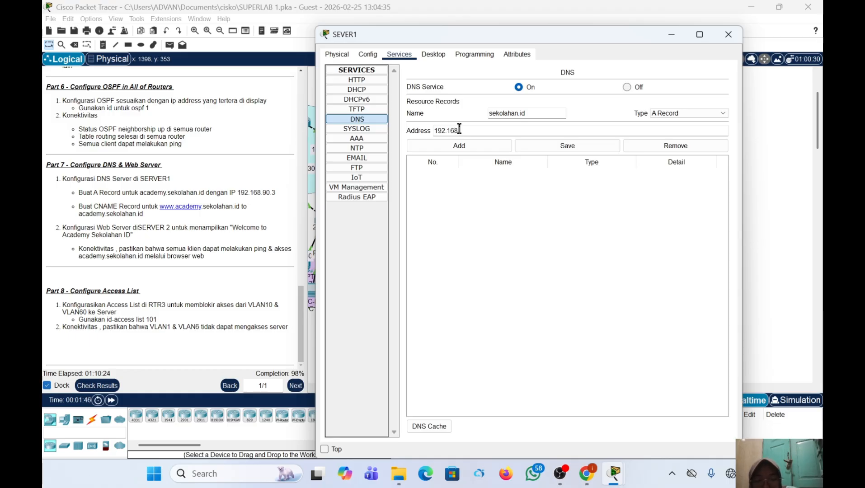
text(.90.3)
click(488, 149)
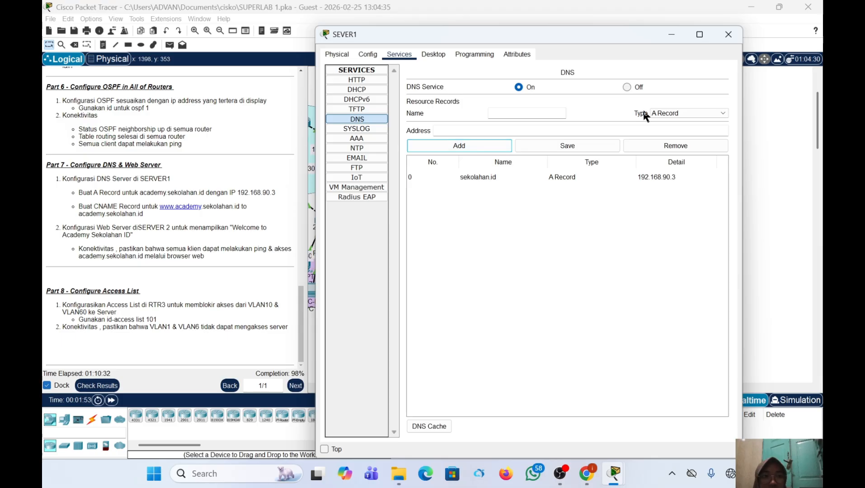
click(660, 114)
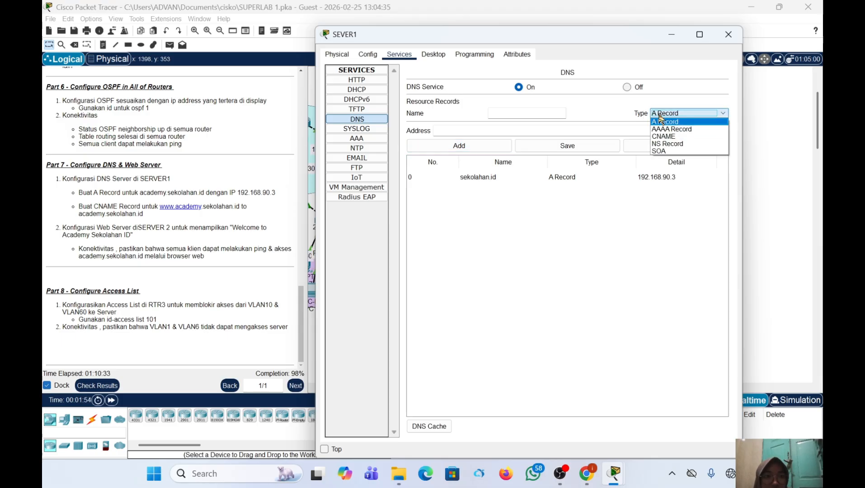
click(671, 138)
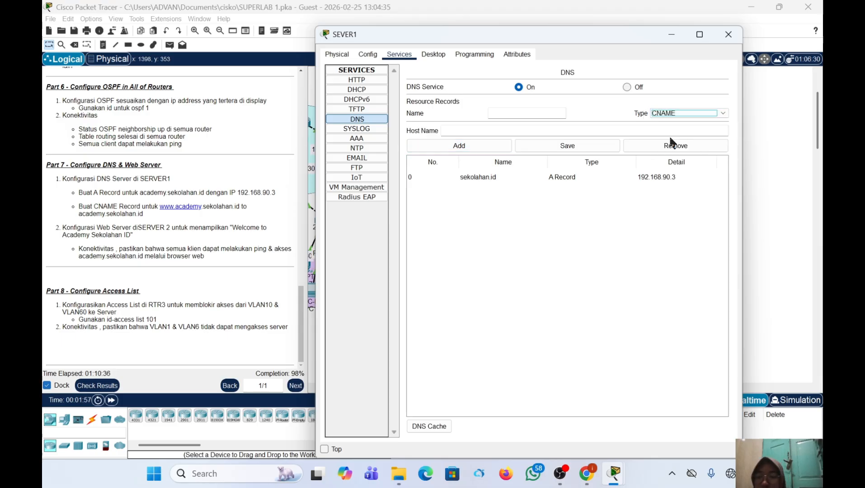
click(504, 116)
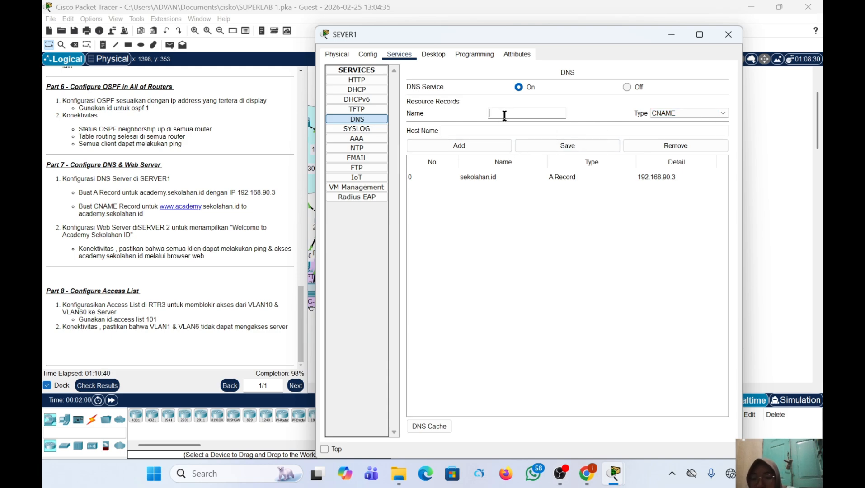
text(www)
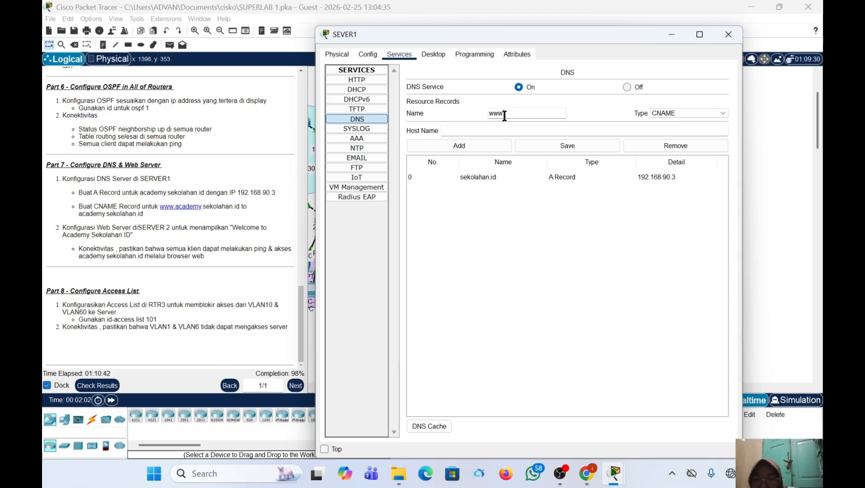
text(.academy)
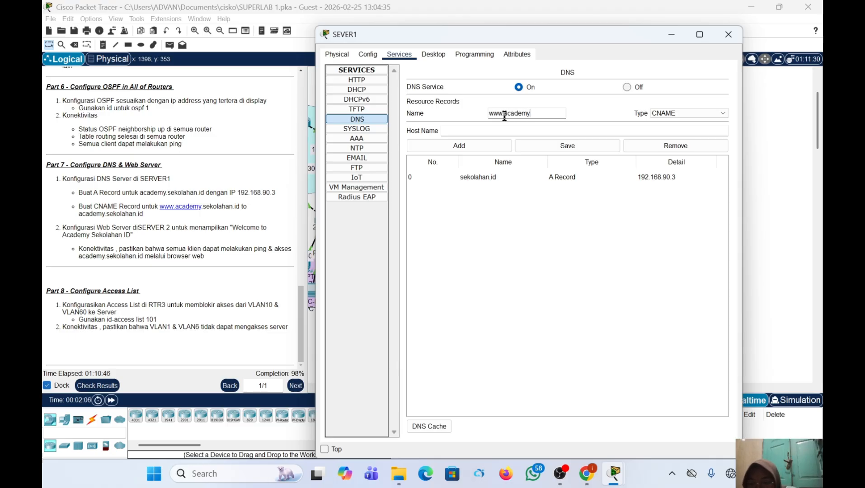
text(.sekol)
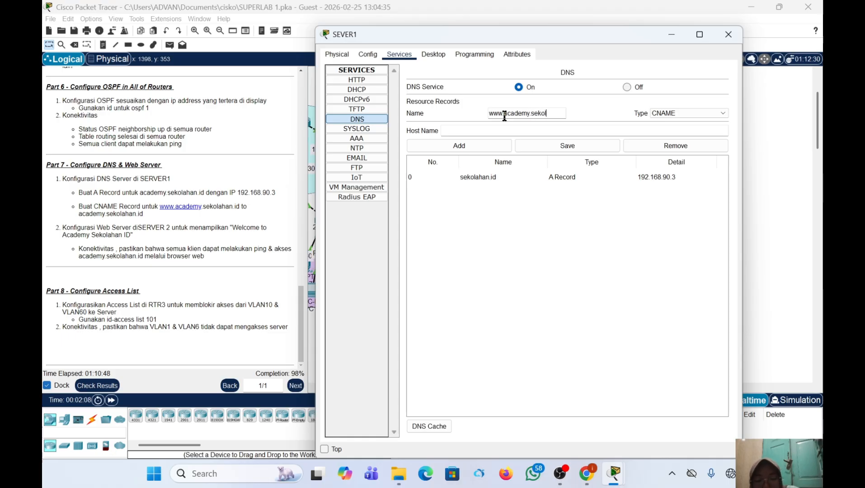
text(ahan.id)
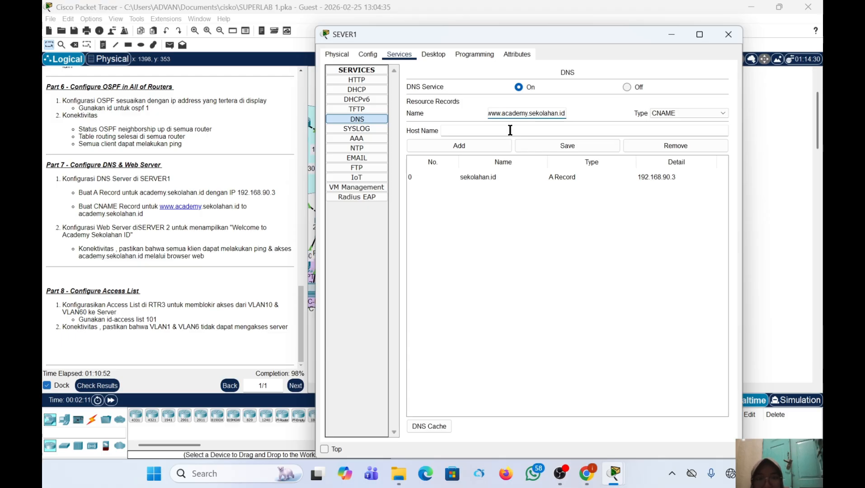
click(510, 130)
text(s)
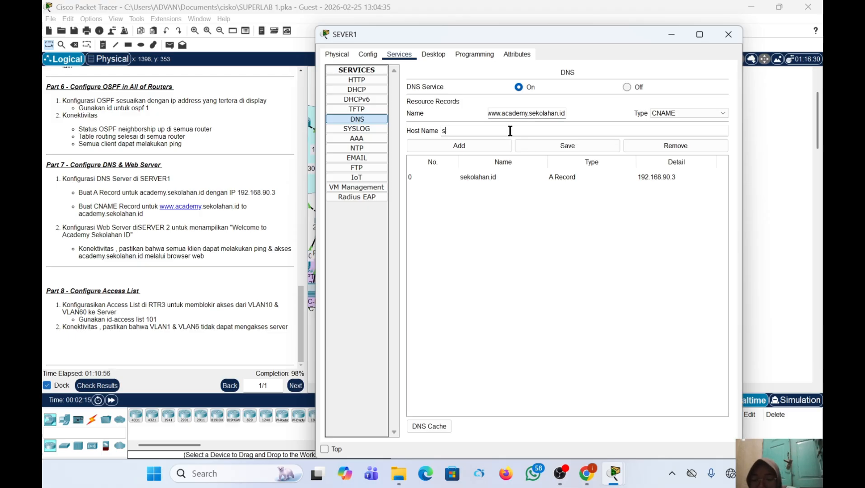
text(ekolahan.i)
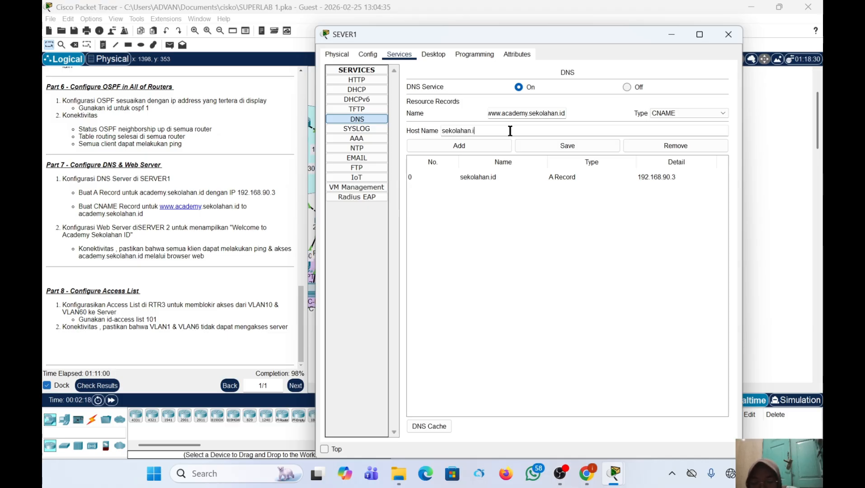
text(ds)
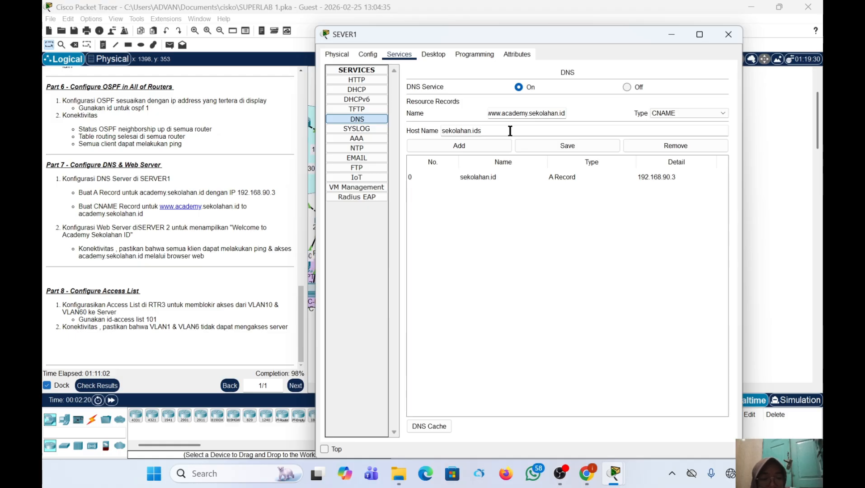
click(449, 146)
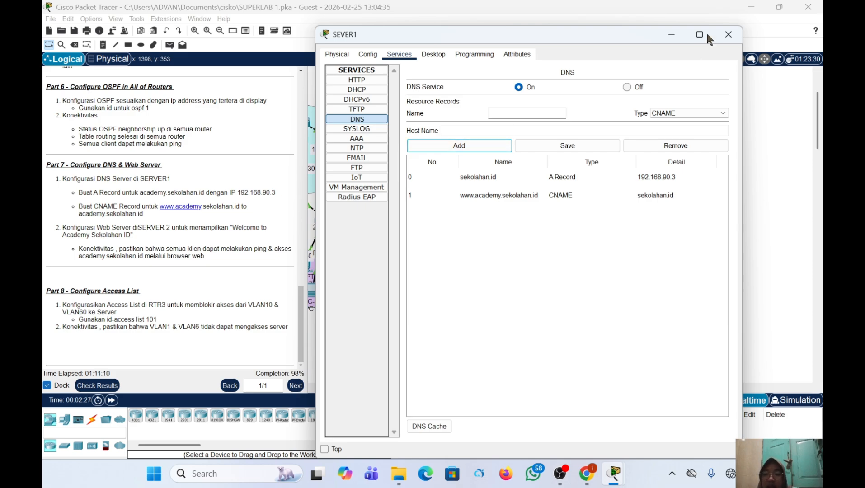
Switch from SEVER1 to SERVER2's services and open index.html for editing
click(731, 30)
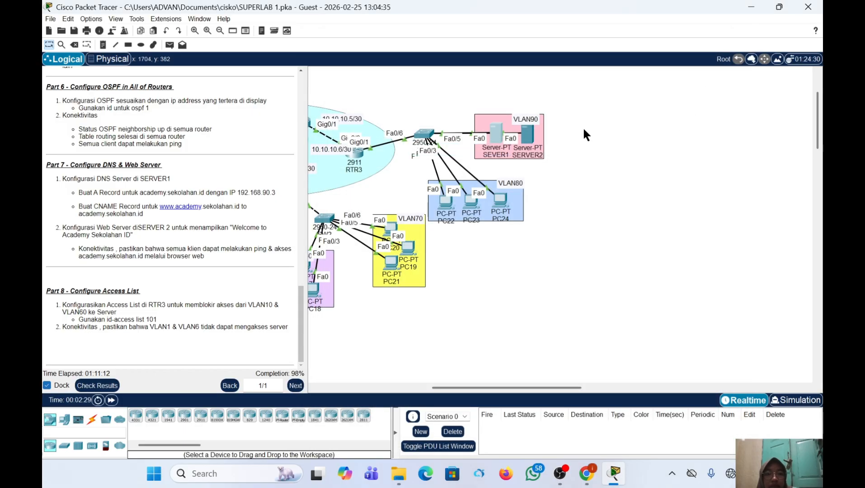
click(528, 136)
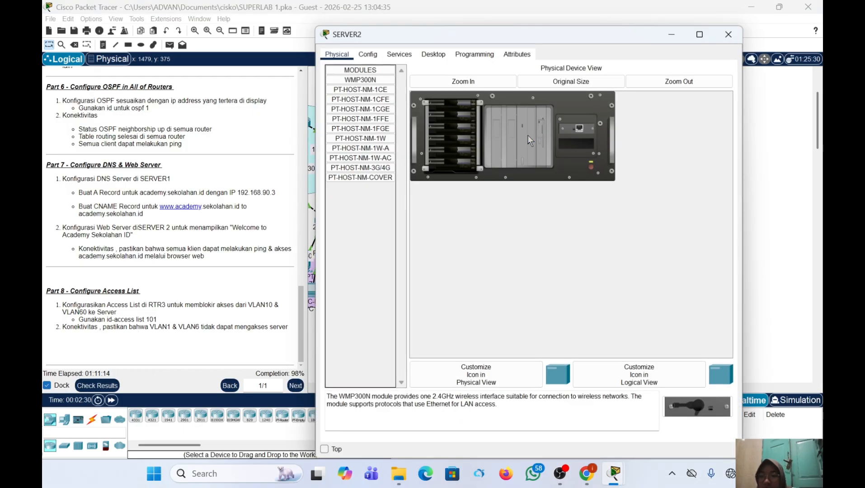
click(404, 57)
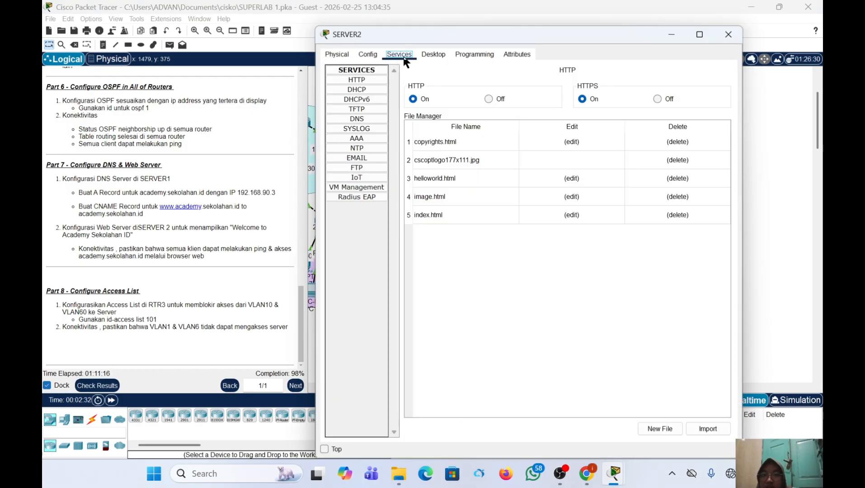
click(370, 80)
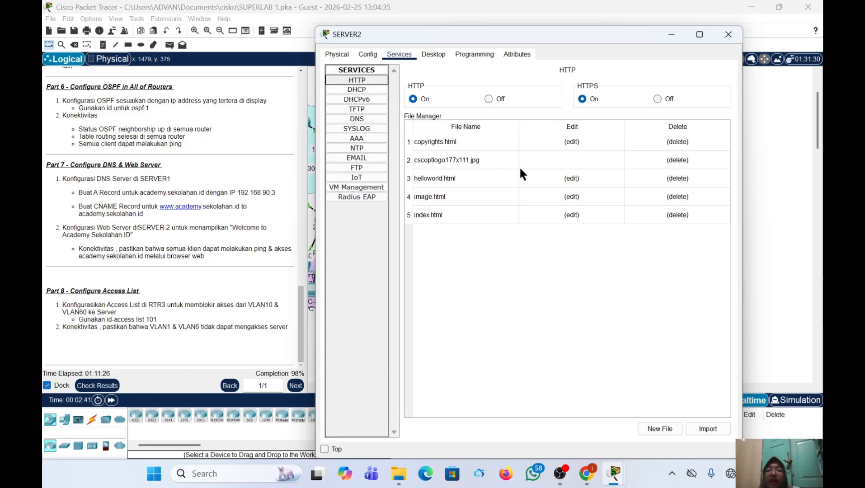
click(572, 215)
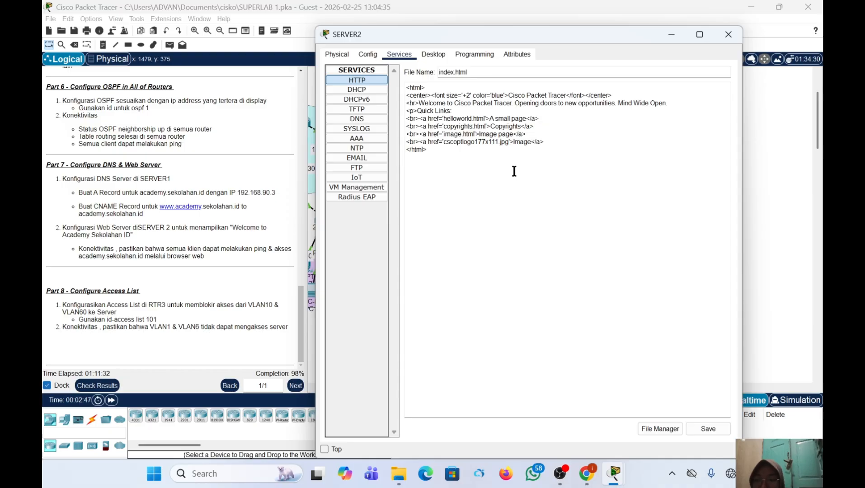
Replace 'Cisco Packet Tracer' in the welcome line with 'Academy sekolahan ID'
click(510, 104)
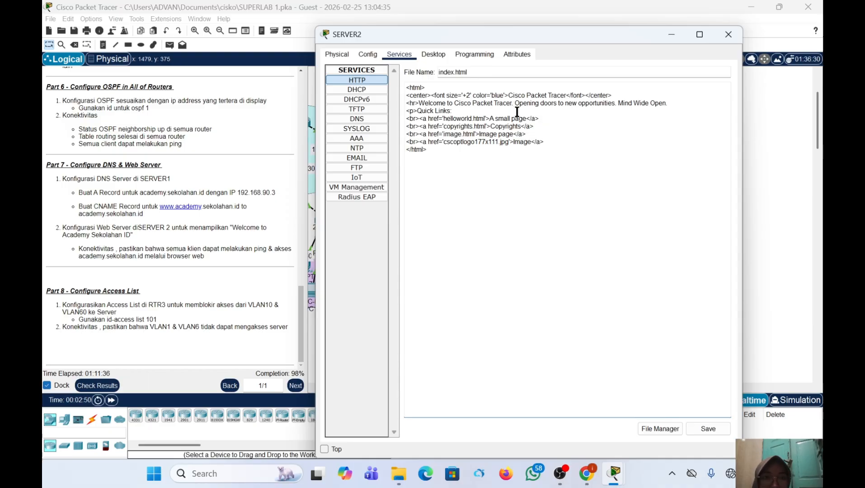
key(BackSpace)
key(BackSpace)
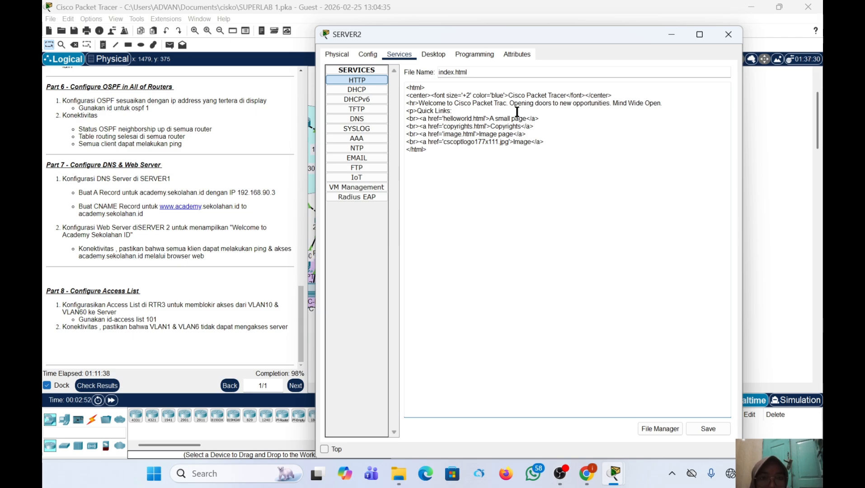
key(BackSpace)
key(BackSpace)
key(BackSpace)
key(BackSpace)
key(BackSpace)
key(BackSpace)
key(BackSpace)
key(BackSpace)
key(BackSpace)
key(BackSpace)
key(BackSpace)
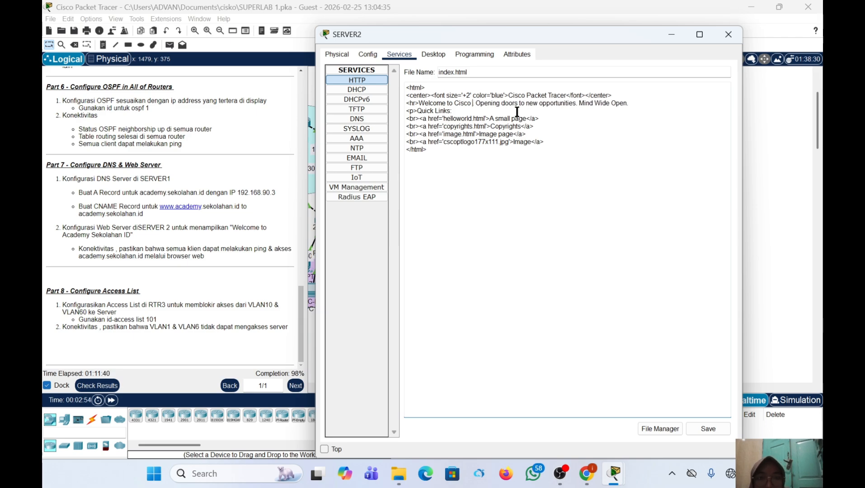
key(BackSpace)
key(BackSpace)
key(BackSpace)
key(BackSpace)
key(BackSpace)
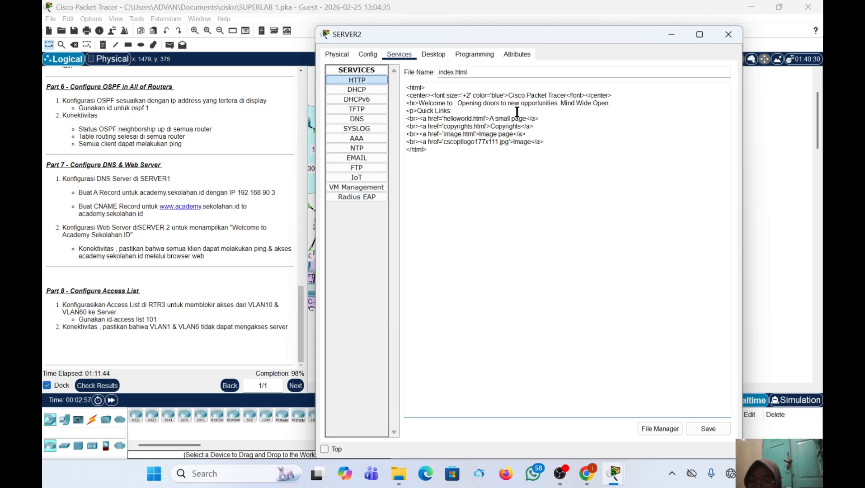
text(aca)
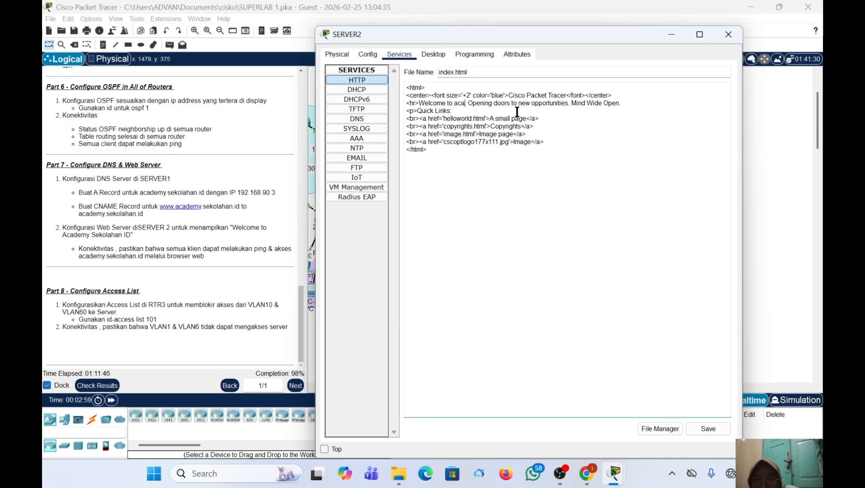
key(BackSpace)
key(BackSpace)
key(BackSpace)
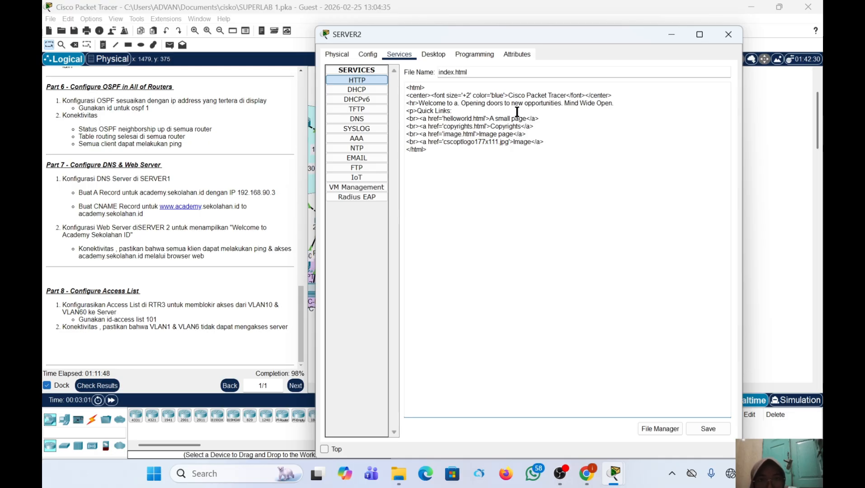
key(Caps_Lock)
text(A)
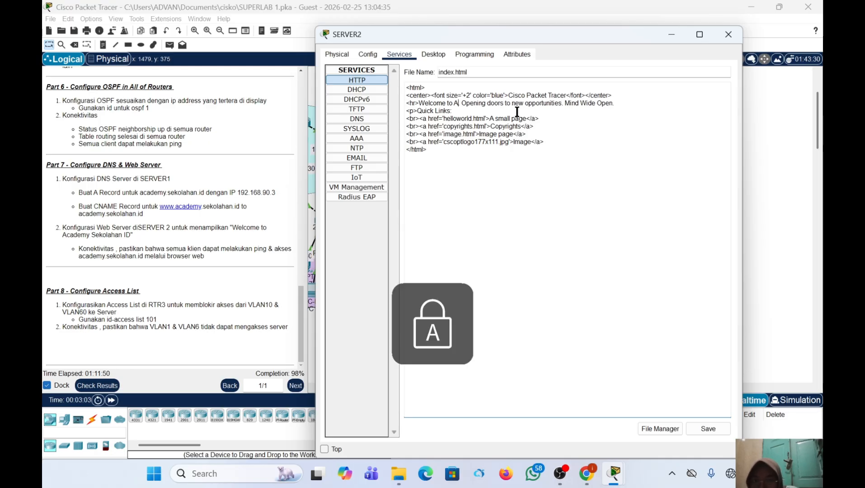
key(Caps_Lock)
text(cademy)
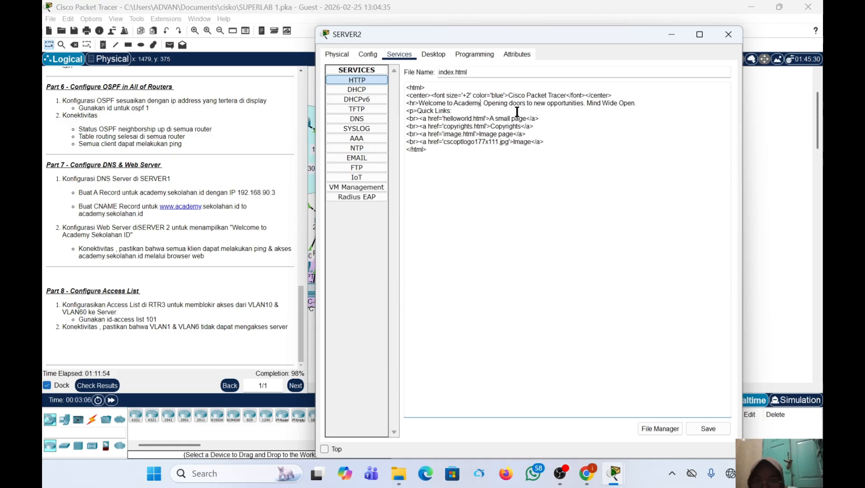
text( sel)
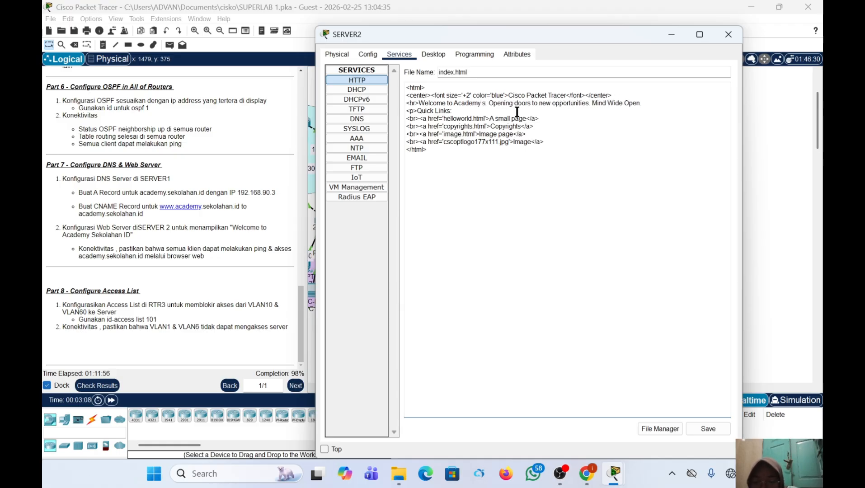
text(olahan)
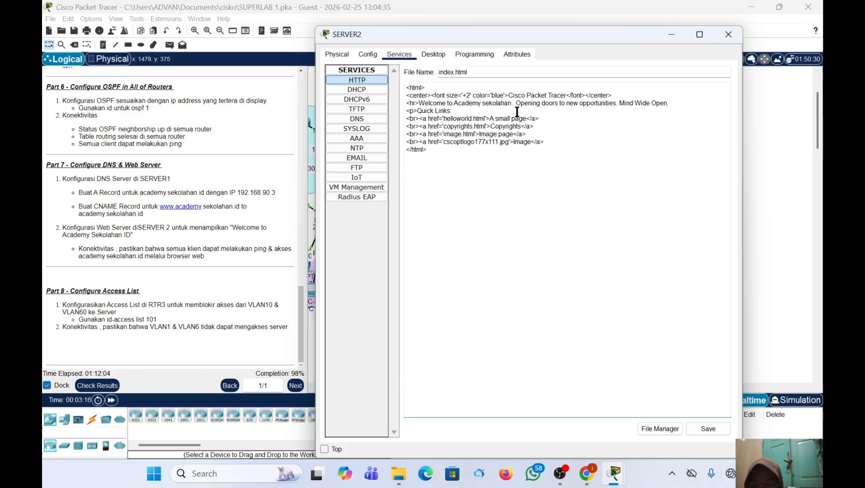
key(Caps_Lock)
text(ID)
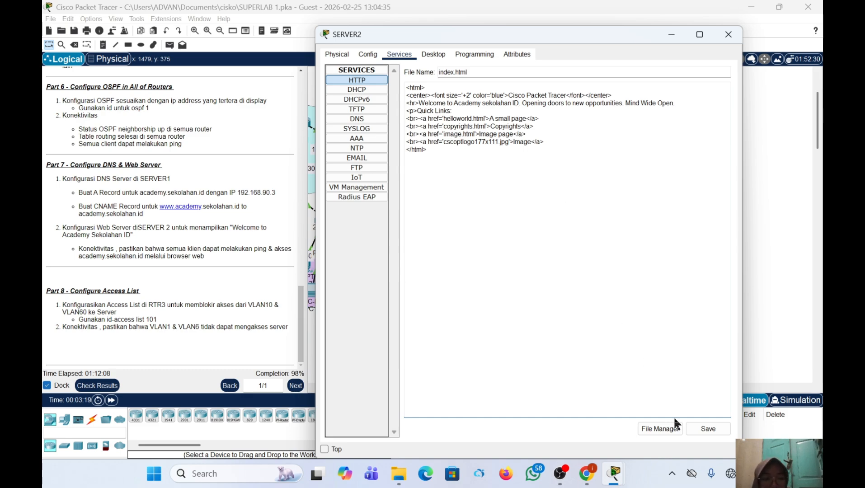
Save index.html, overwriting the existing file, and close SERVER2's window
click(724, 431)
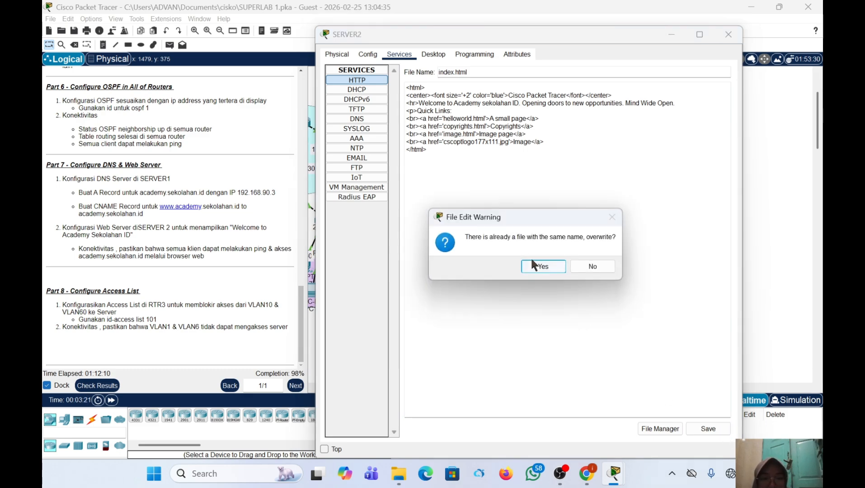
click(538, 266)
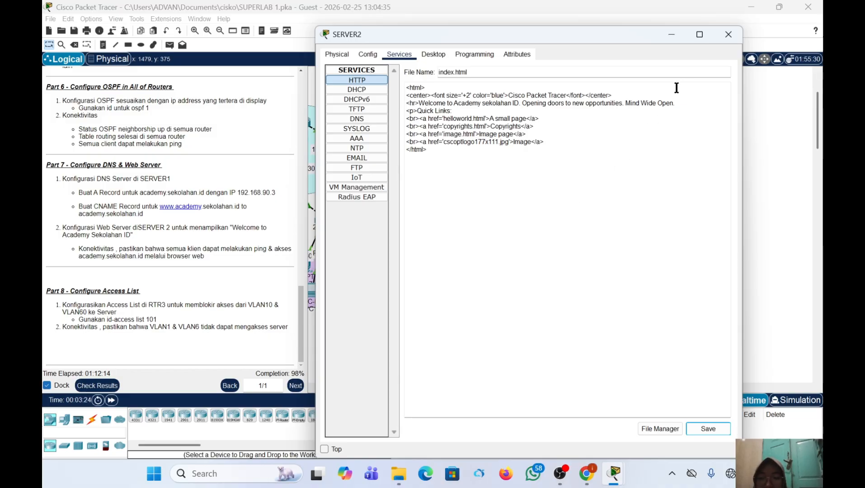
click(723, 33)
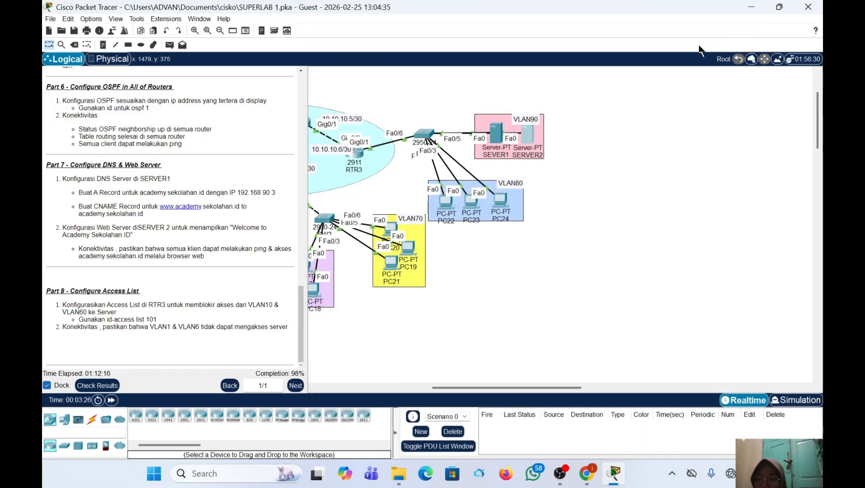
Check PC22's IP configuration, which shows the DHCP address 192.168.80.2
click(448, 199)
click(399, 54)
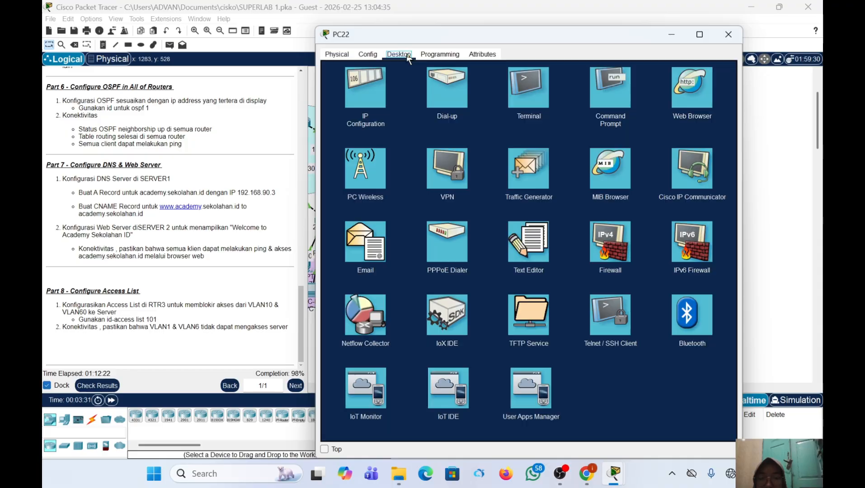
click(368, 85)
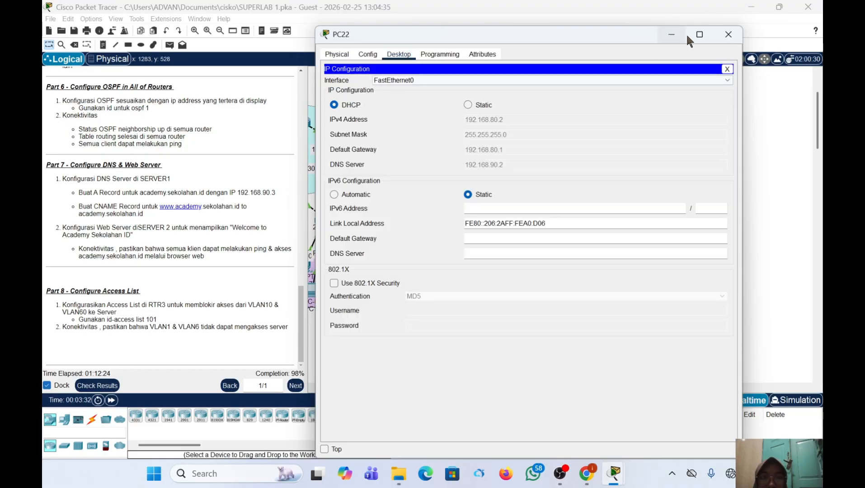
click(728, 69)
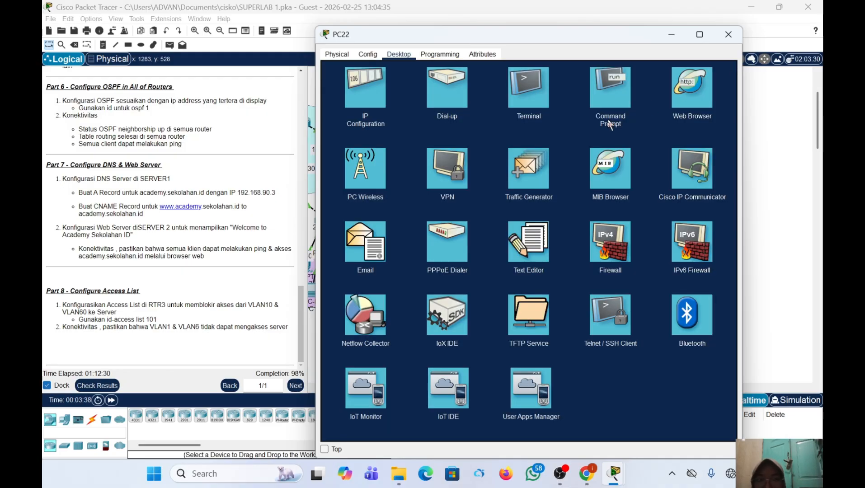
Enter ping sekolahan.id in PC22's Command Prompt
click(613, 97)
text(PING)
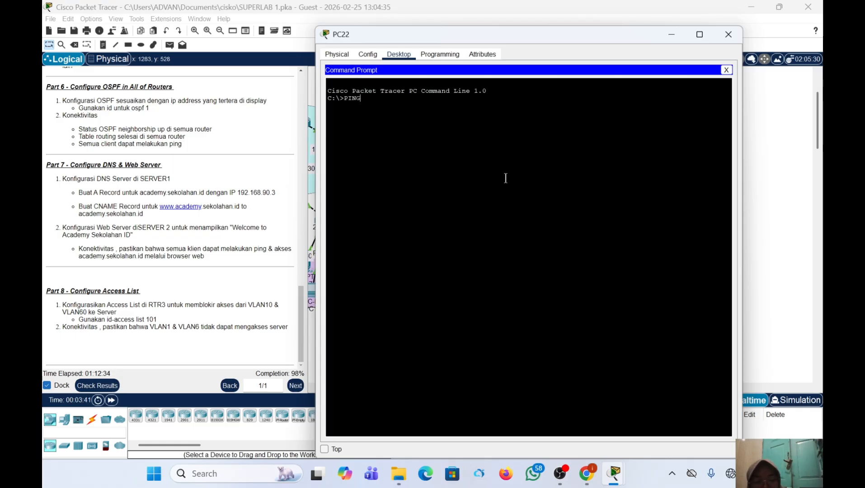
key(BackSpace)
key(BackSpace)
key(BackSpace)
key(BackSpace)
key(Caps_Lock)
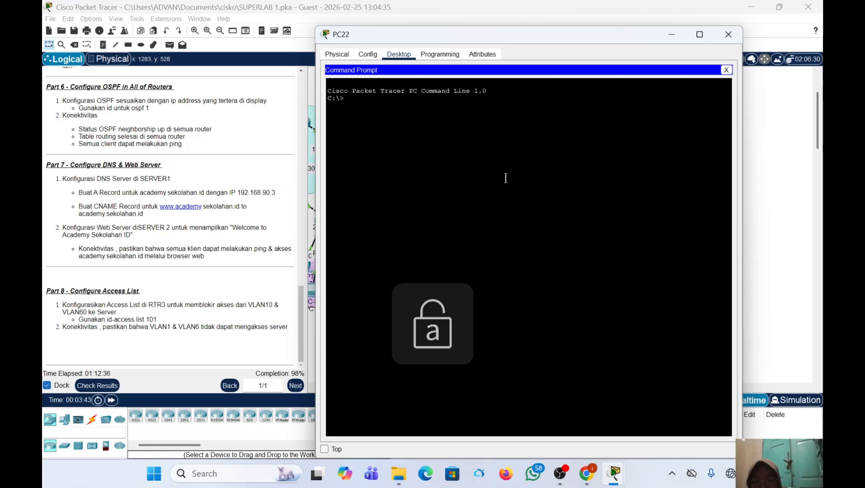
text(ping)
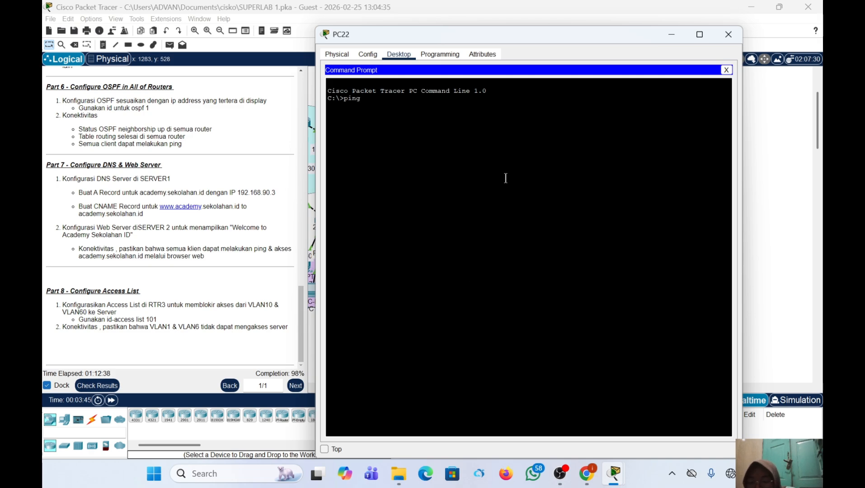
text( sekolaha)
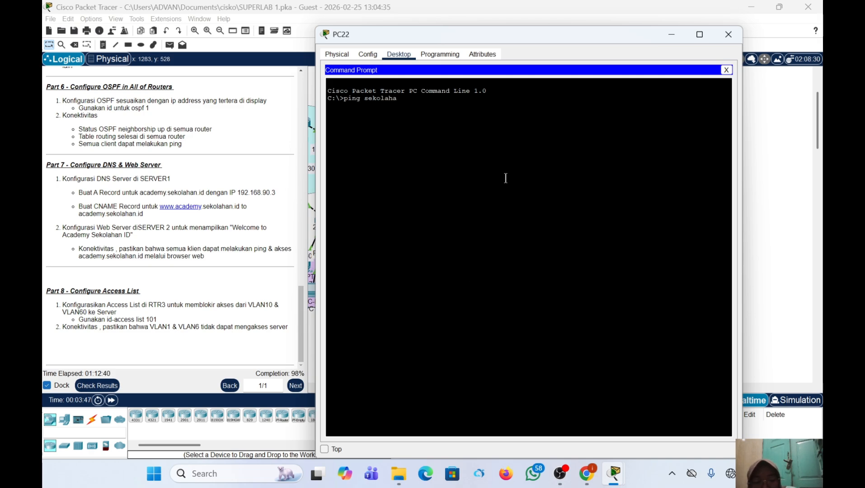
text(n.id)
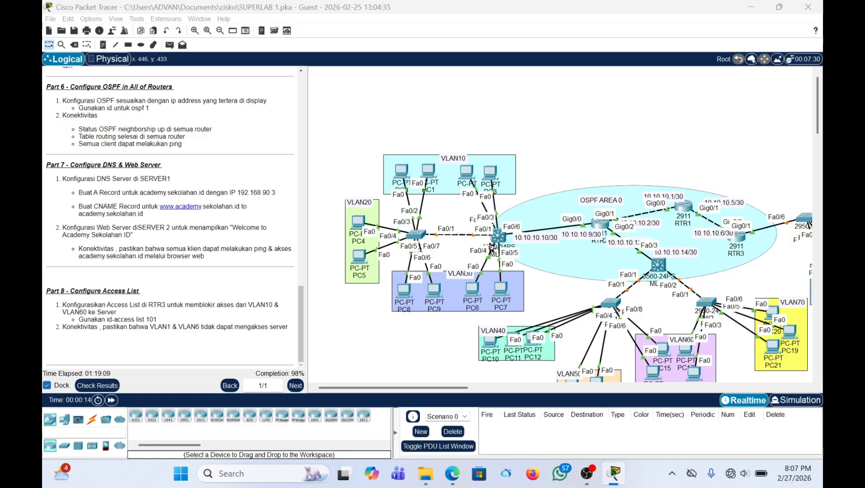
Put RTR3's CLI into global configuration mode with en, the password and conf t
scroll(491, 248, right, 5)
scroll(491, 248, right, 2)
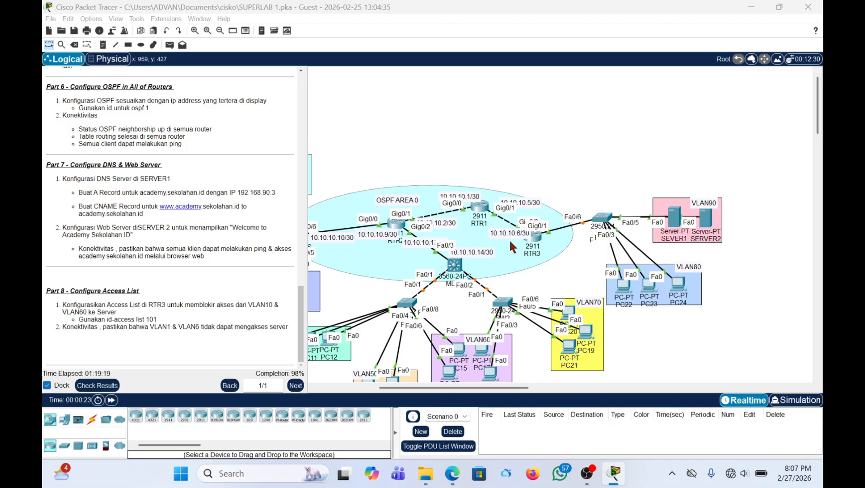
click(531, 235)
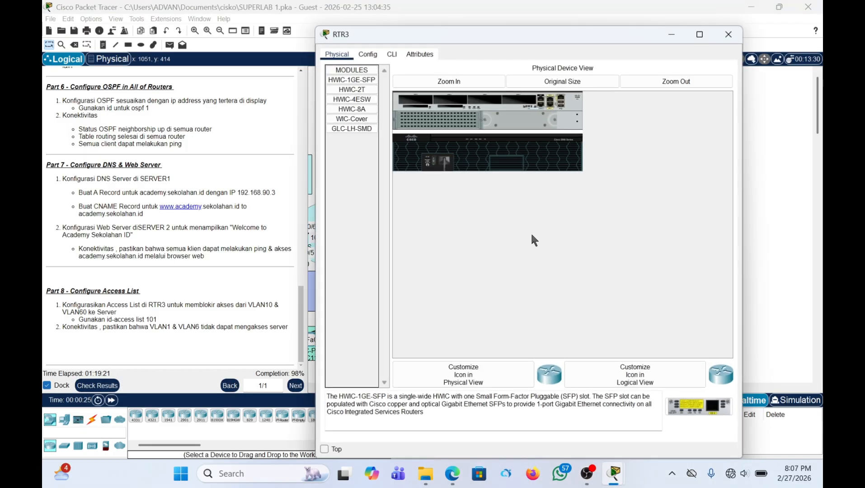
click(391, 55)
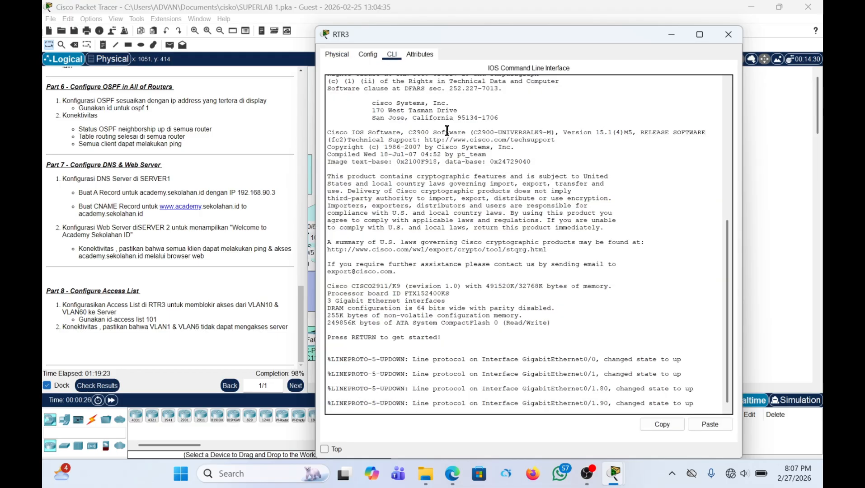
text(e)
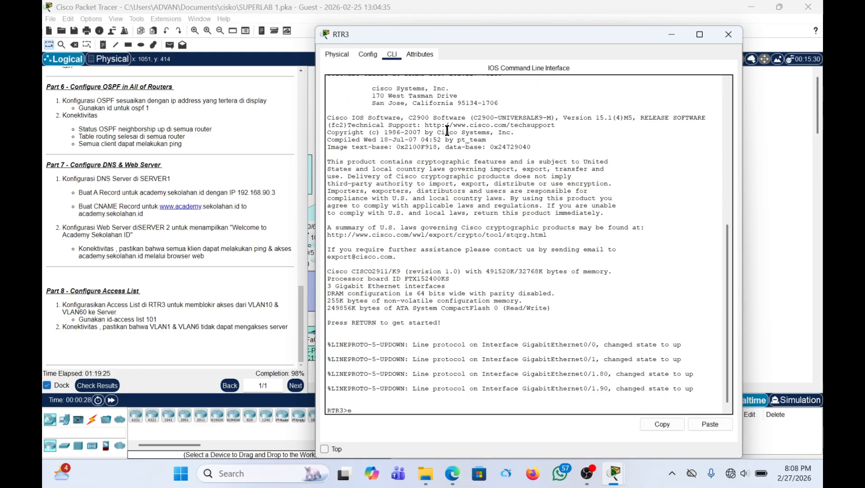
text(n)
key(Return)
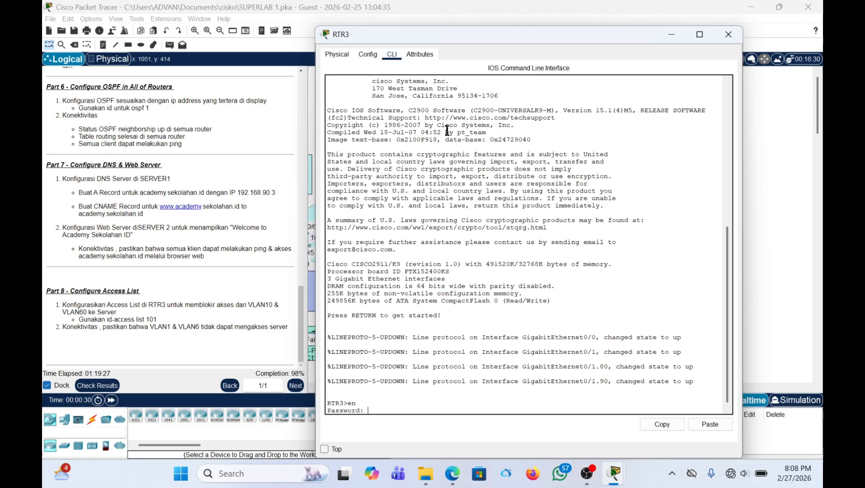
key(Return)
text(co)
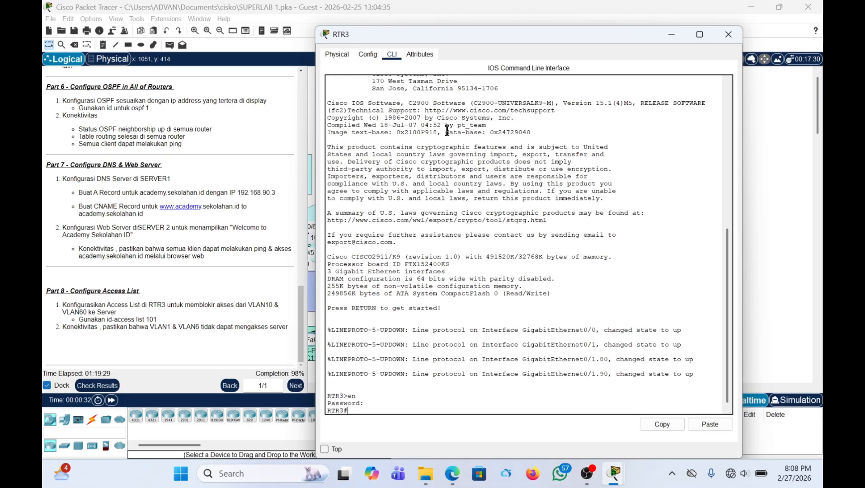
text(nf t)
key(Return)
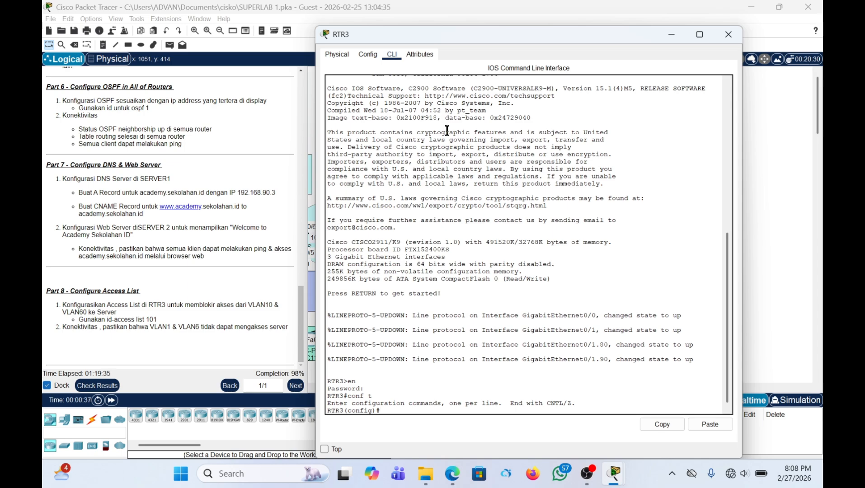
Begin the access-list 101 command, autocompleting the access-list keyword
text(access-list)
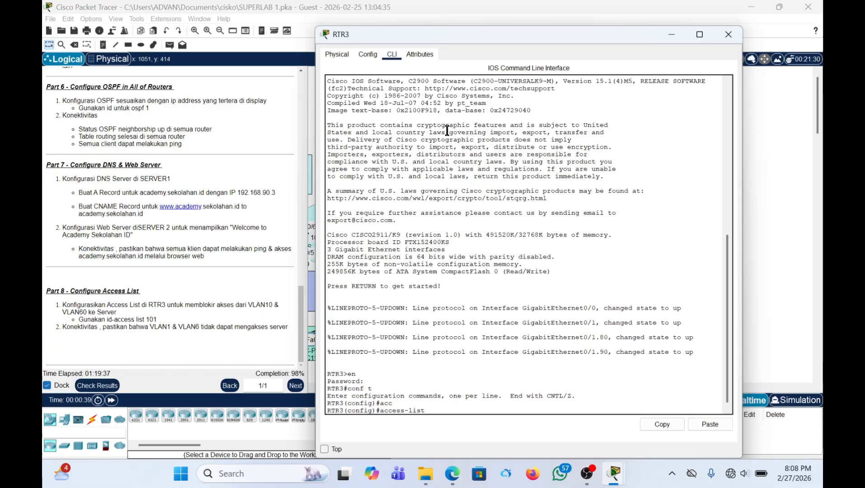
text(101)
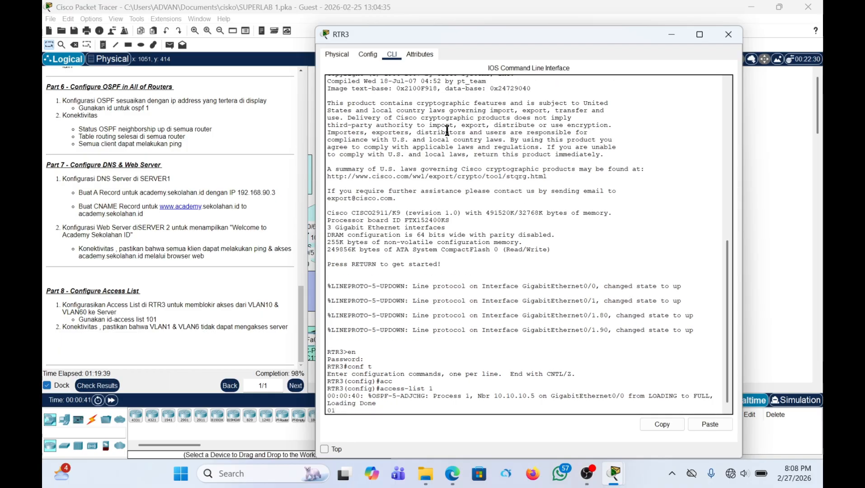
key(Return)
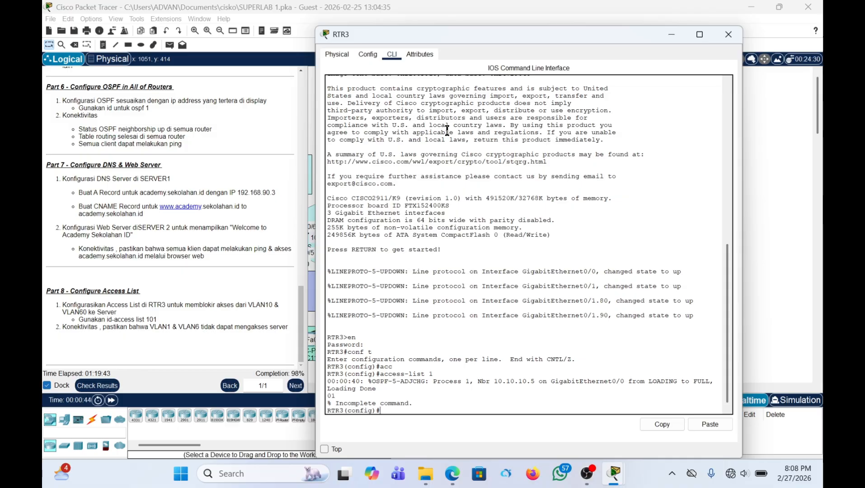
text(acc)
key(Tab)
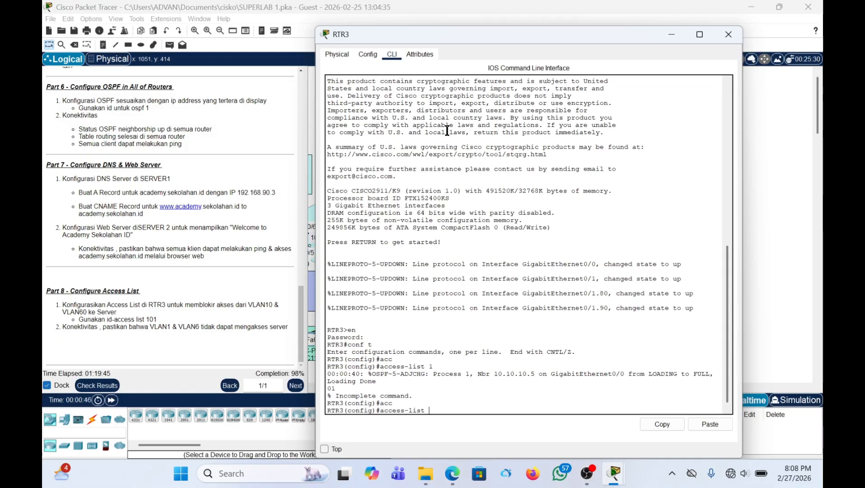
Add access-list 101 deny rules from 192.168.10.0 and 192.168.60.0 to 192.168.90.0
text(101 deny ip)
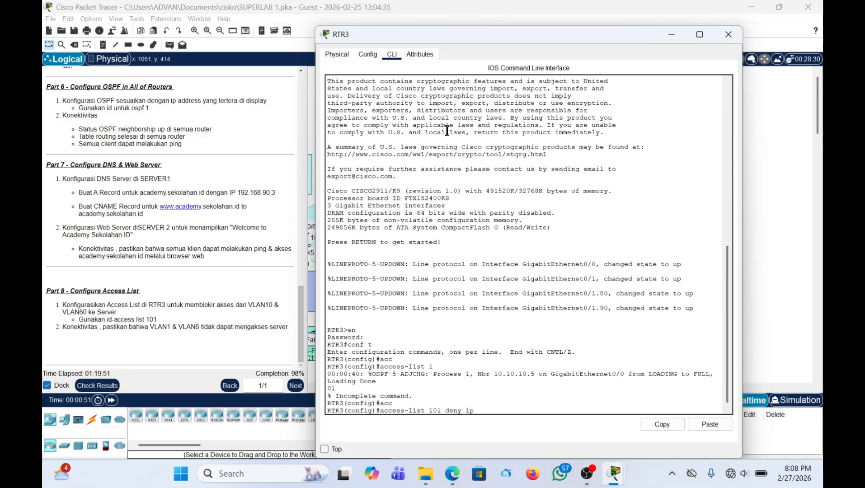
text( 192.168.10.0 0.0.0.255)
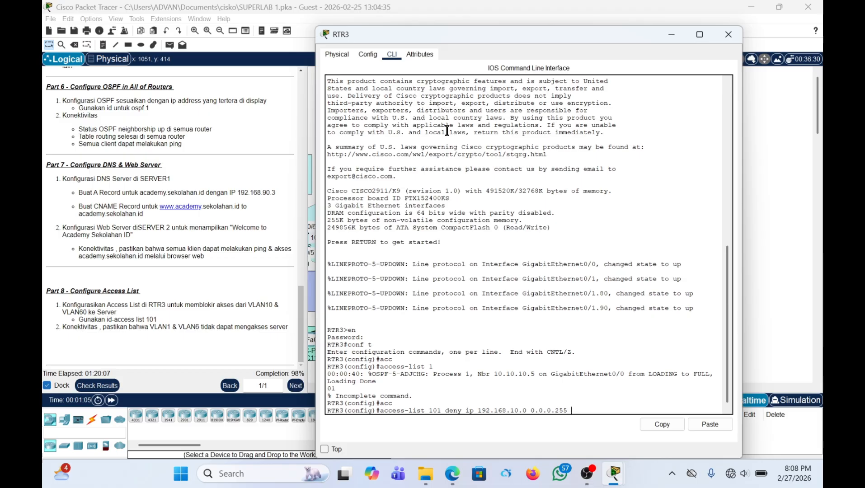
text(192.168.90.0 0.0.0.)
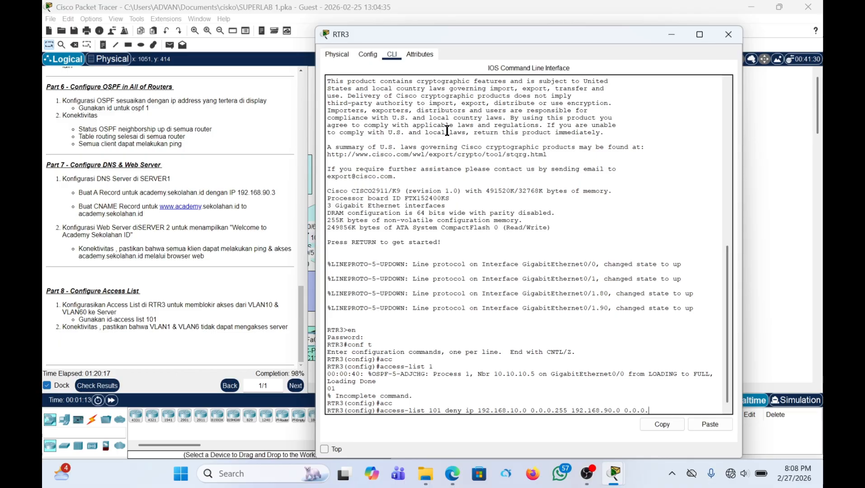
text(255)
key(Return)
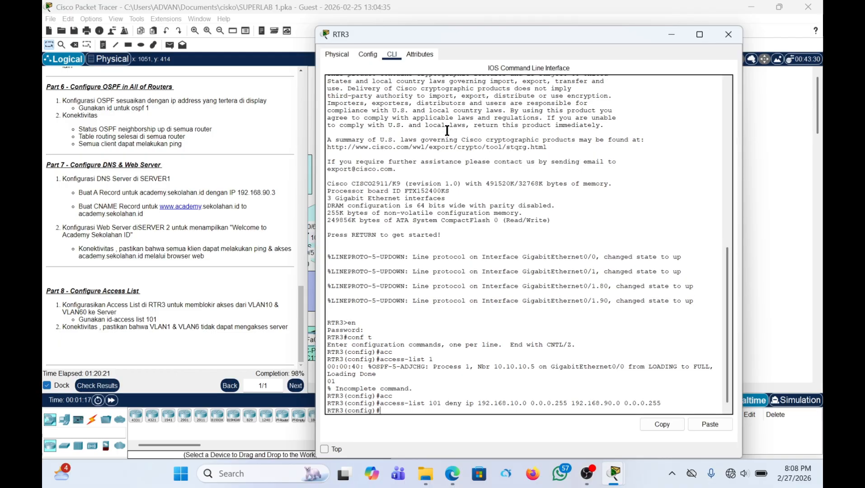
text(a)
key(BackSpace)
key(Up)
key(Left)
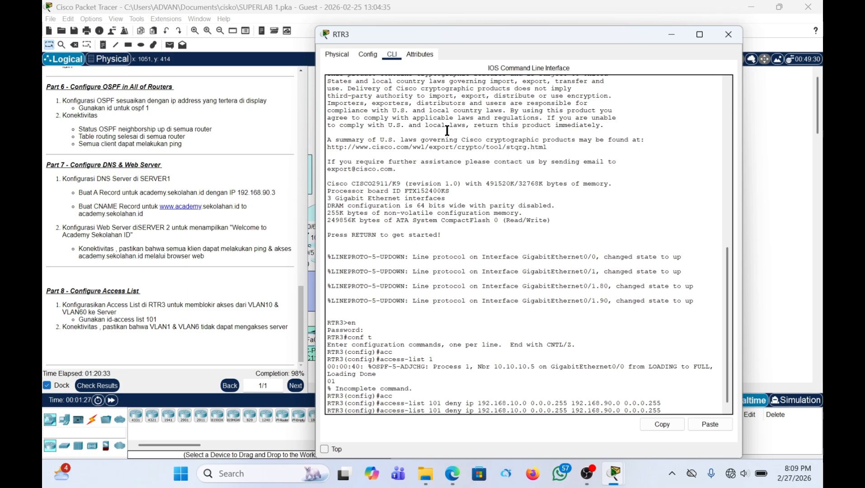
key(BackSpace)
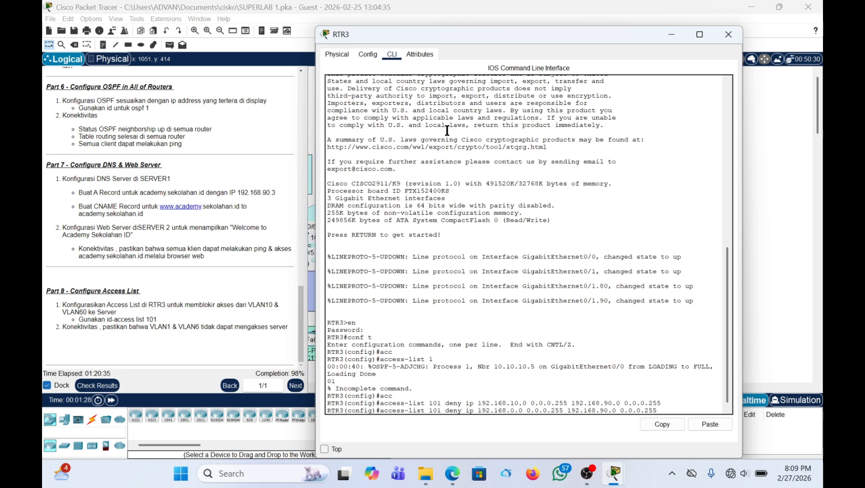
text(6)
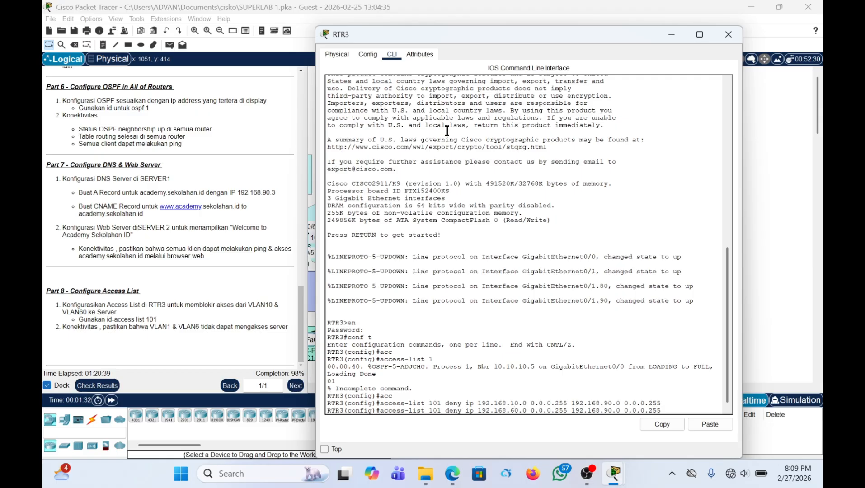
key(Return)
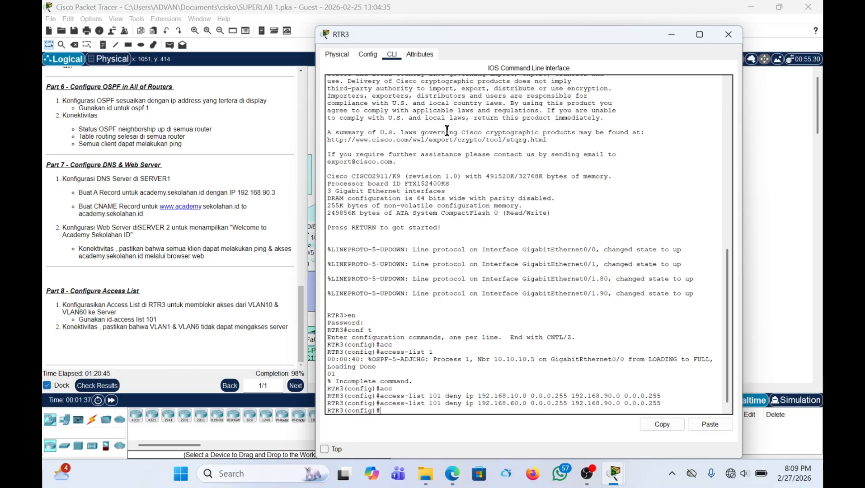
Finish access list 101 with a permit ip any any rule
text(acc)
key(Tab)
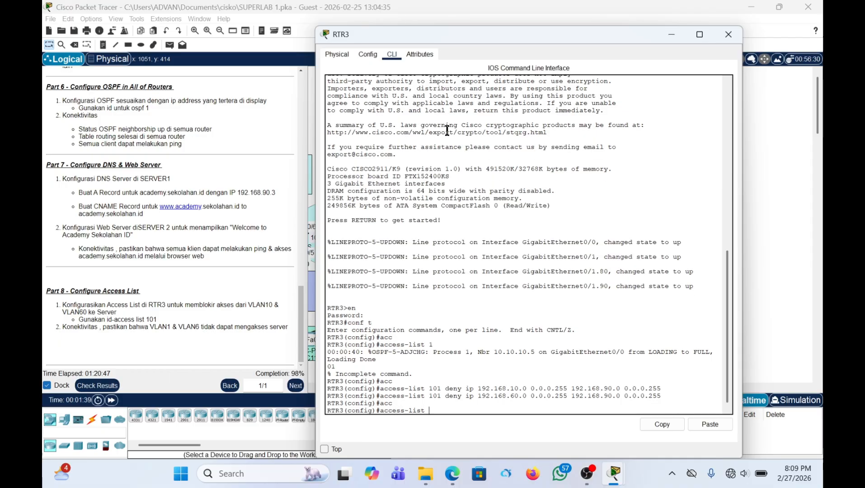
text(101 permit ip)
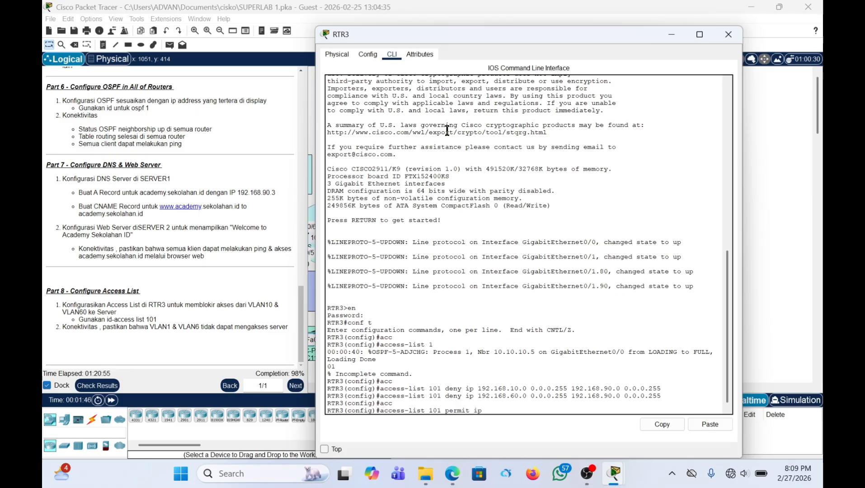
text( any any)
key(Return)
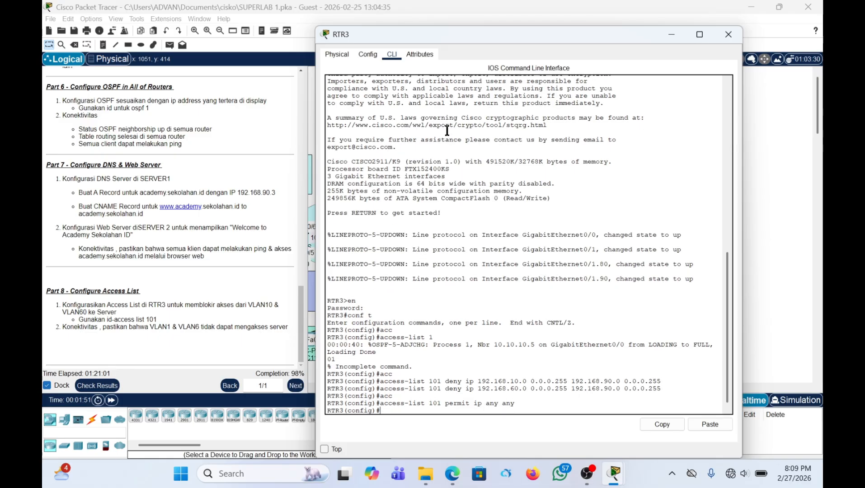
text(int)
Enter subinterface gig0/1.90 and type ip access-group 101 out
mouse_move(493, 31)
mouse_down()
mouse_move(277, 47)
mouse_move(187, 27)
mouse_move(454, 40)
mouse_move(489, 30)
mouse_up()
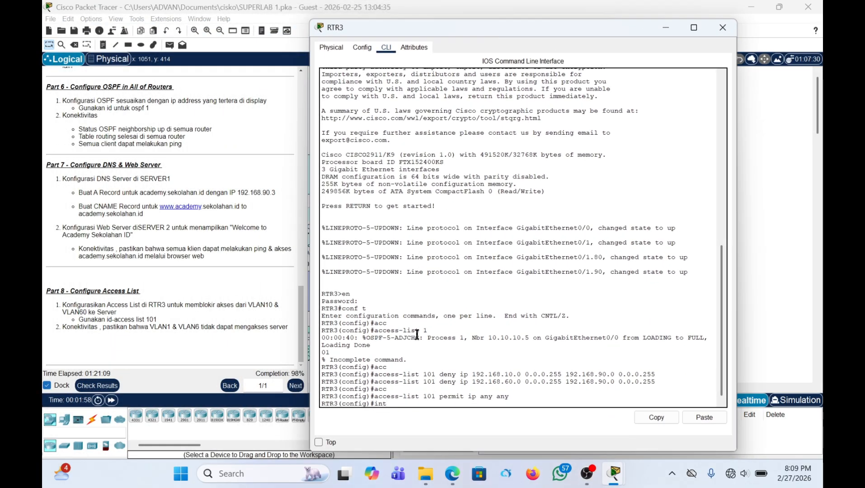
text(gig0/1)
text(.90)
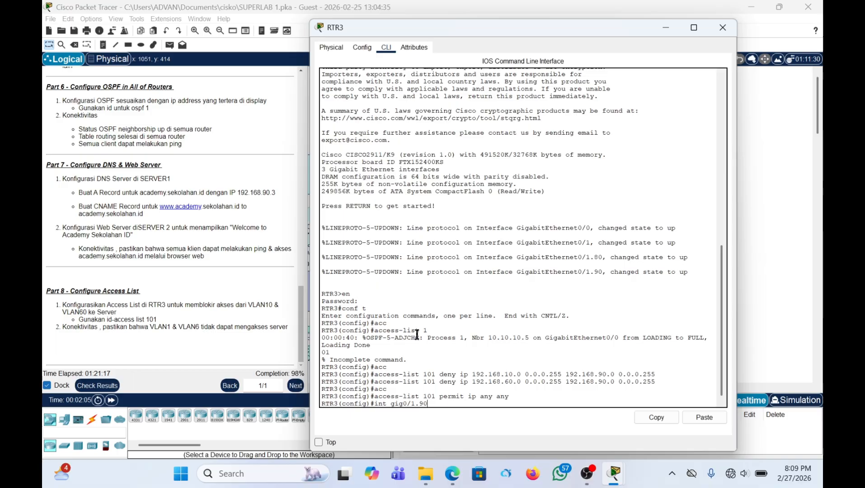
key(Return)
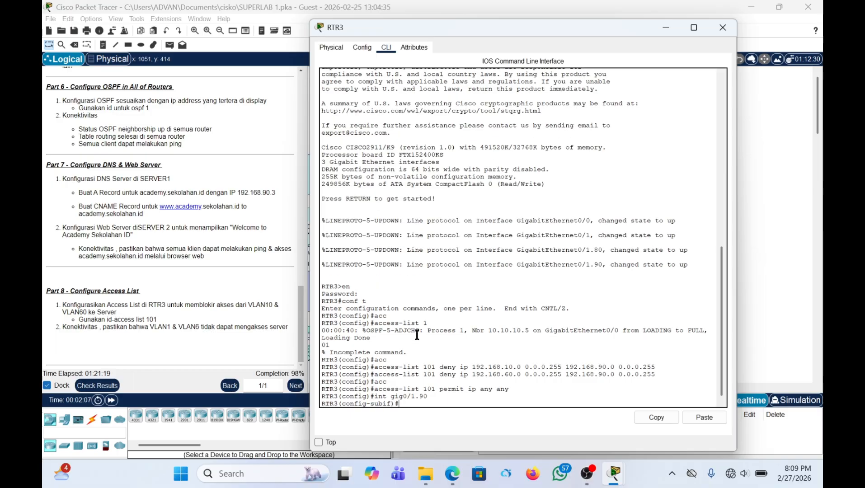
text(ip ac)
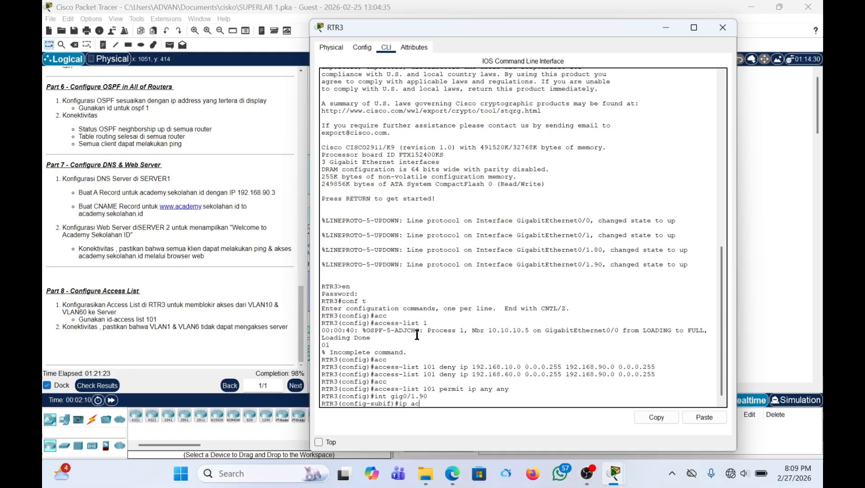
text(c)
key(Tab)
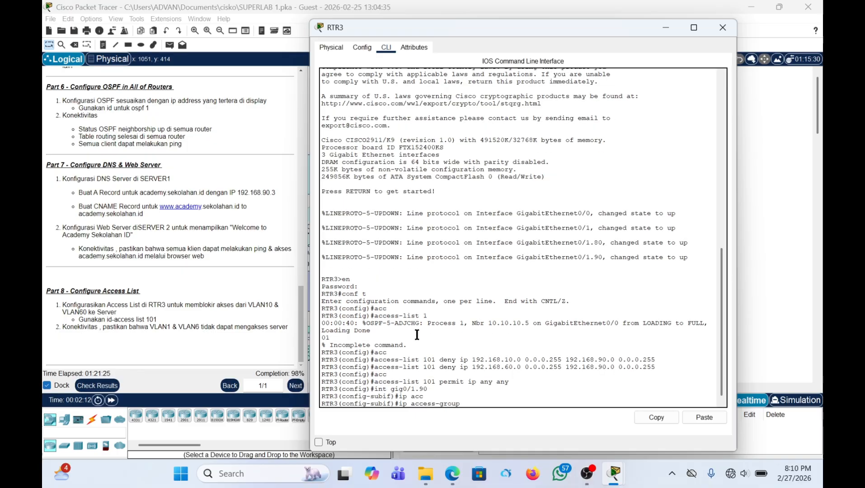
text(101 out)
Apply ACL 101 outbound on gig0/1.90, then send a simple PDU from PC16 to SEVER1
key(Return)
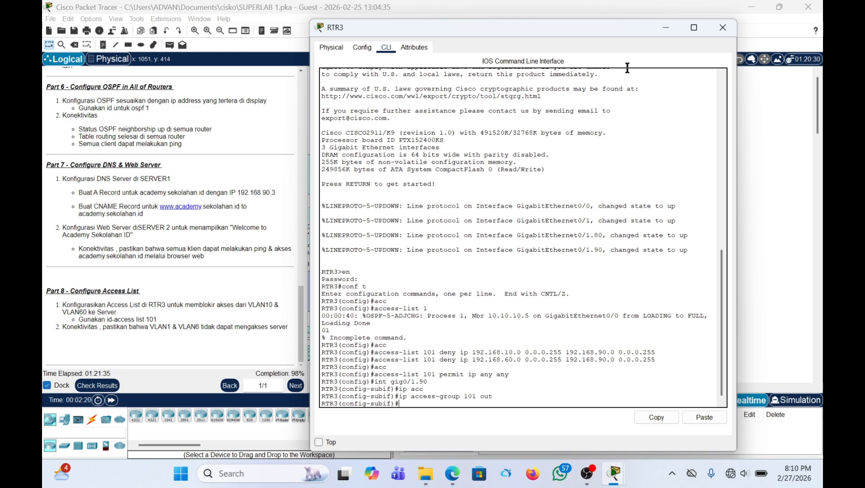
click(722, 27)
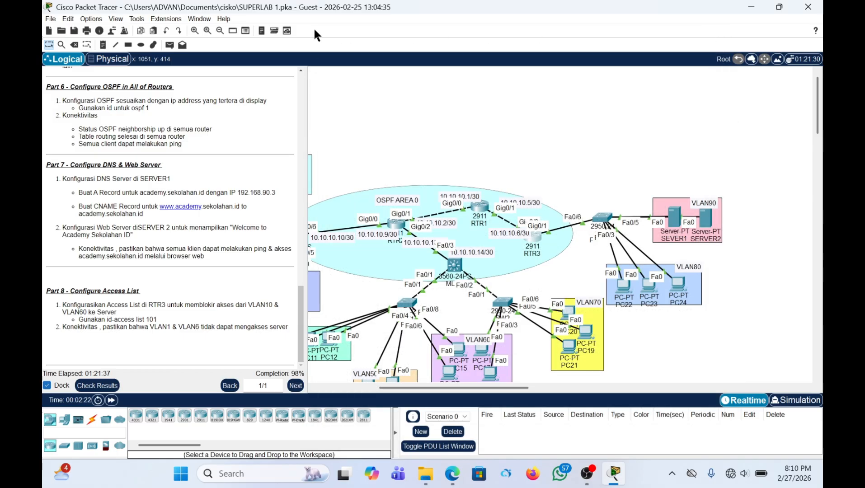
click(170, 46)
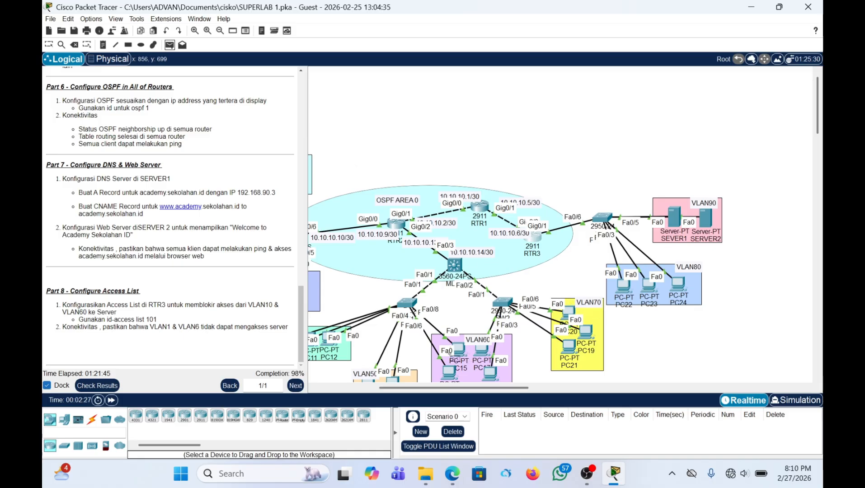
click(449, 371)
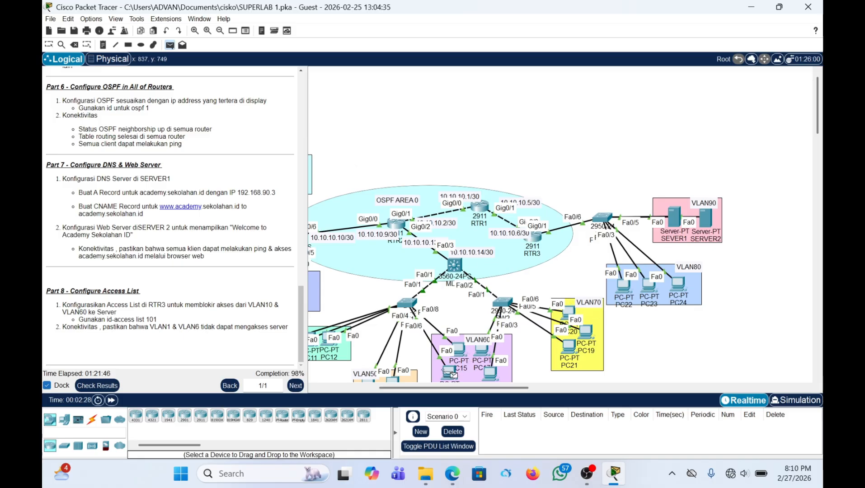
click(677, 217)
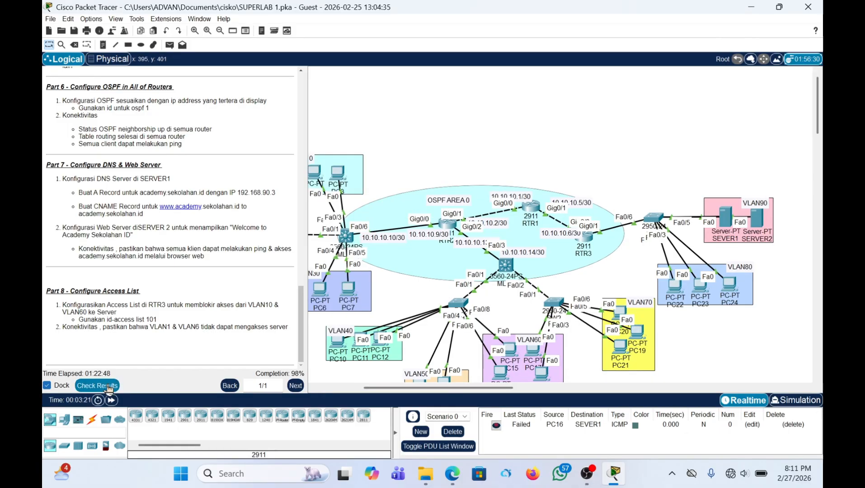
Review the assessment items: 199/202, with RTR2's OSPF routes marked incorrect
click(109, 387)
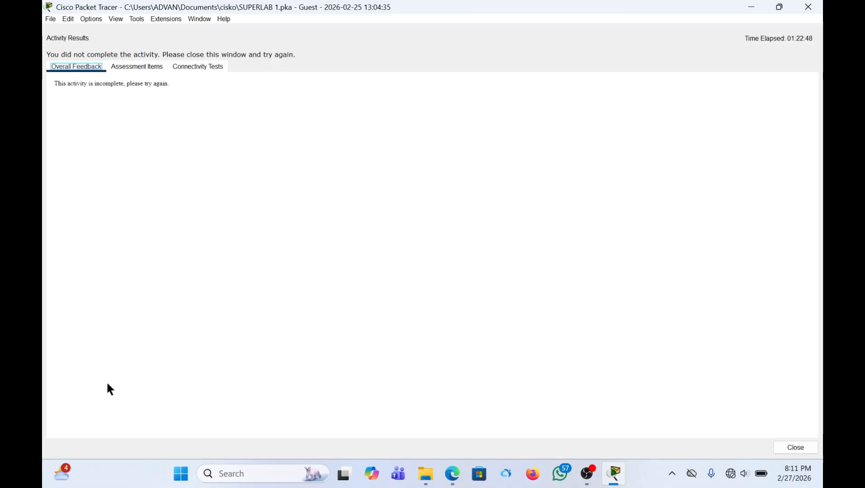
click(148, 69)
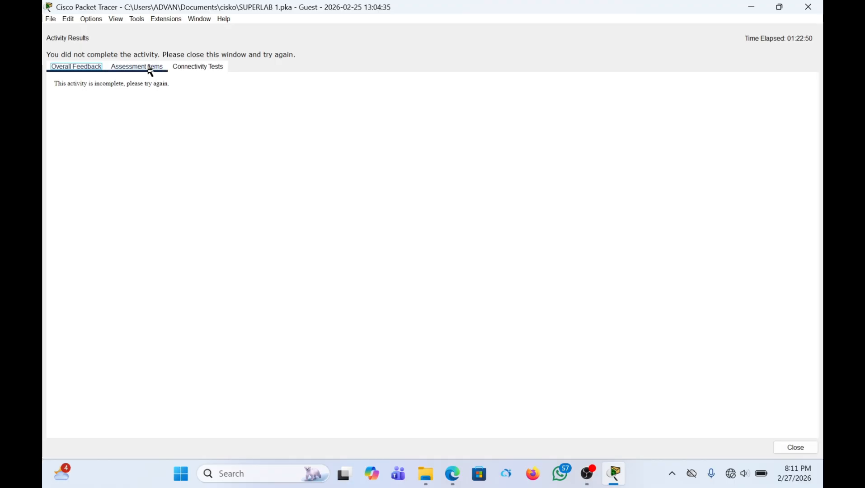
scroll(188, 250, down, 8)
scroll(188, 249, down, 15)
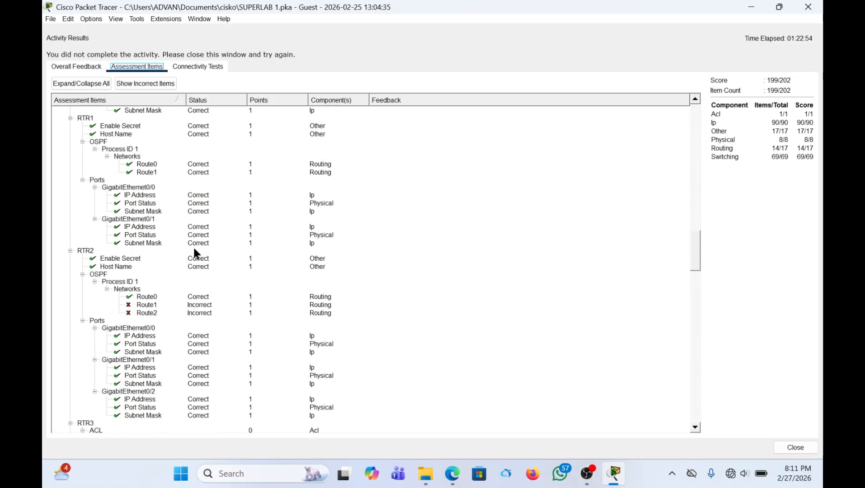
click(808, 7)
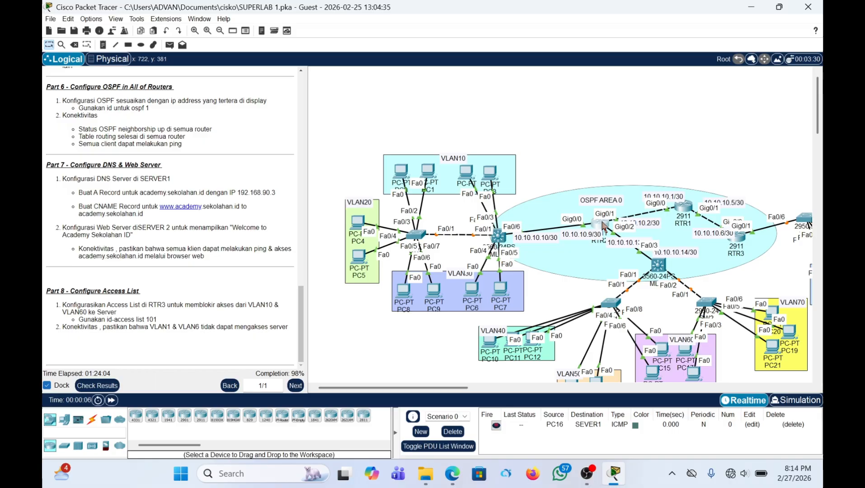
On RTR2's CLI, enter privileged mode, conf t and router ospf 1
click(592, 217)
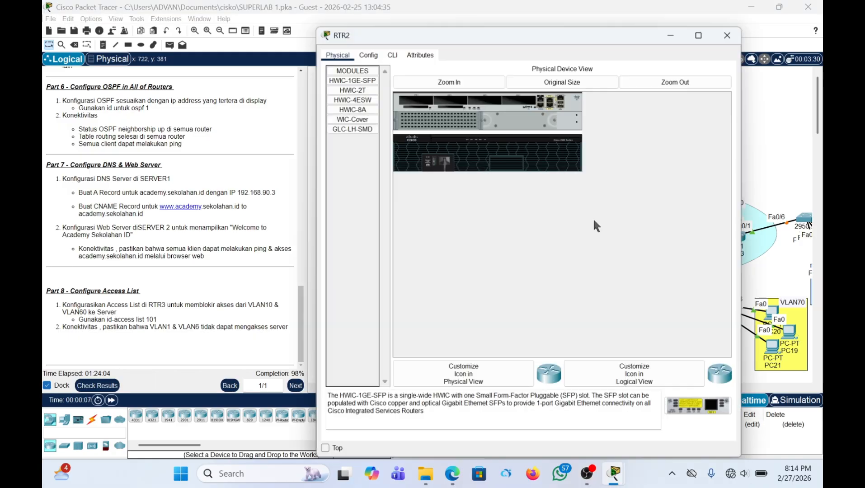
click(392, 55)
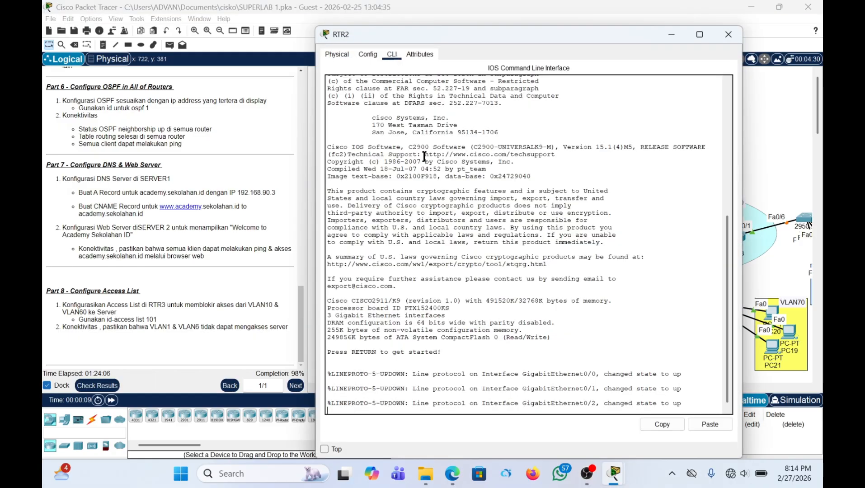
key(Return)
text(en)
key(Return)
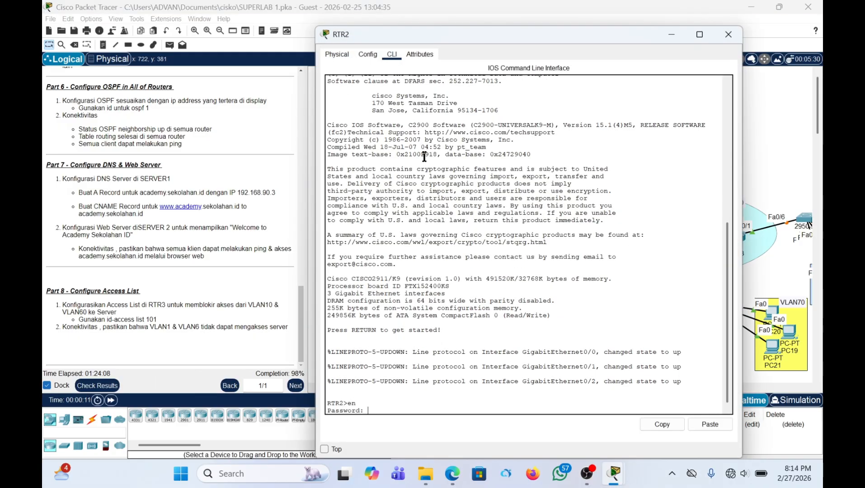
key(Return)
text(con)
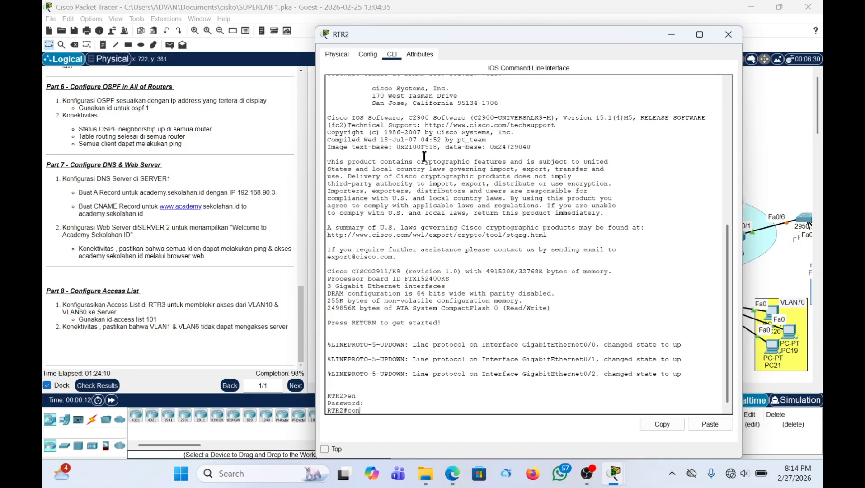
text(f t)
key(Return)
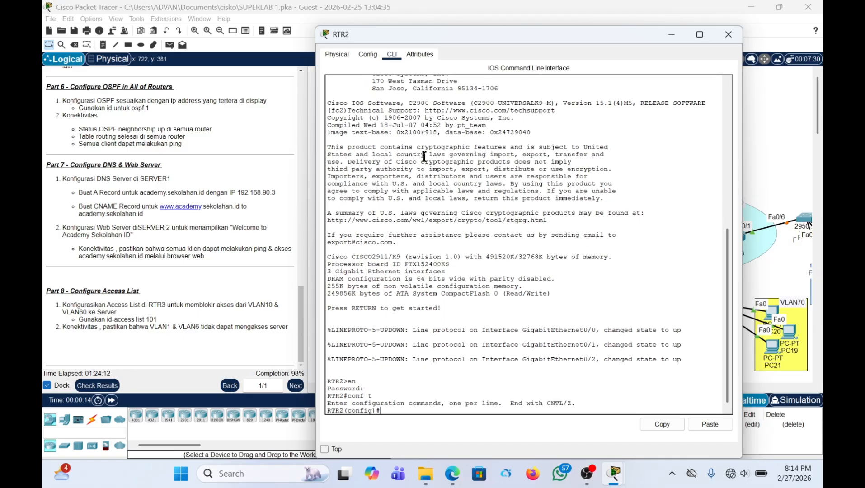
text(router ospf 1)
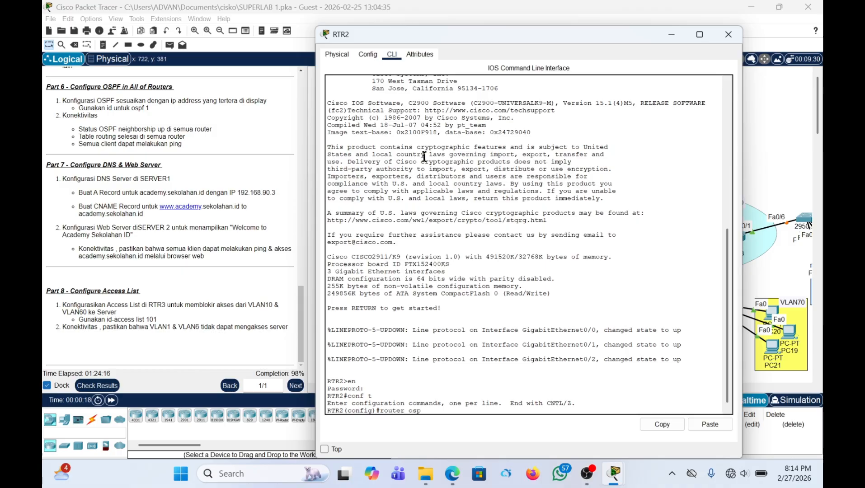
key(Return)
Add network 10.10.10.0 0.0.0.3 area 0, correcting the mistyped address
text(netw)
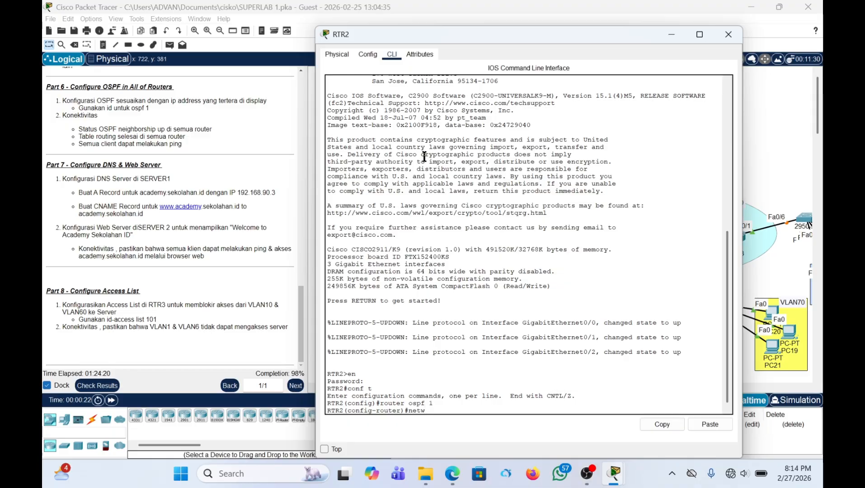
text( 10.10.0 )
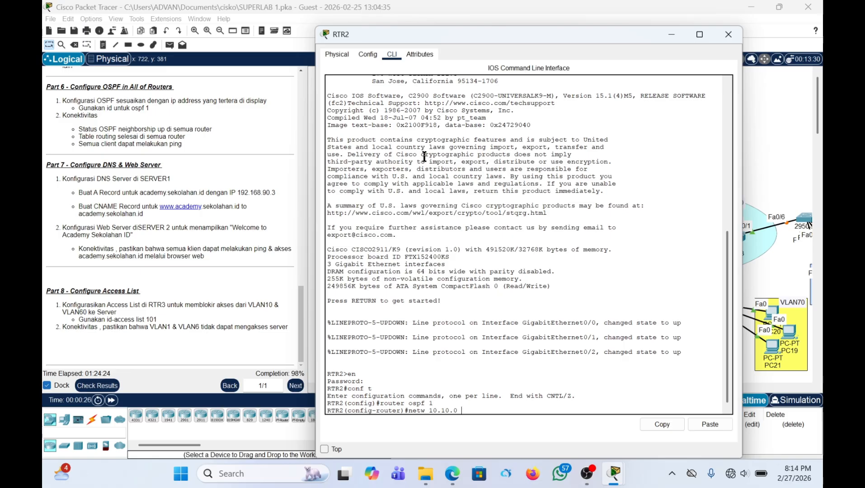
text(0.0.0.3 area 0)
key(Return)
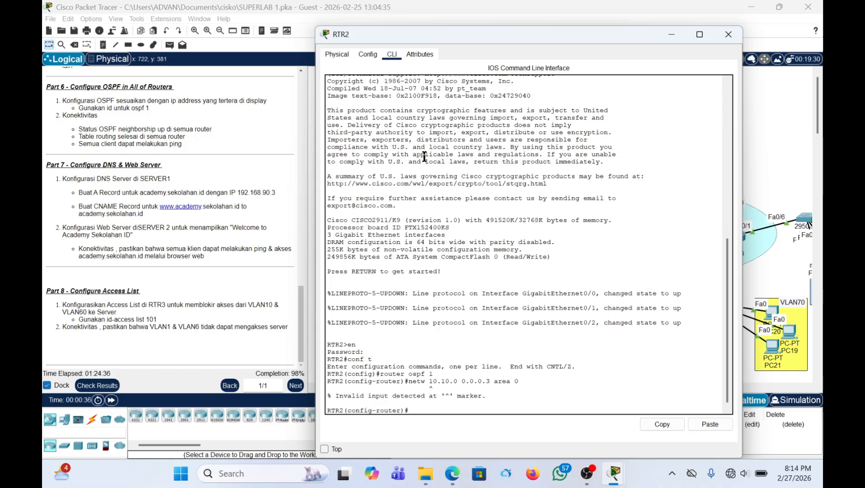
key(Up)
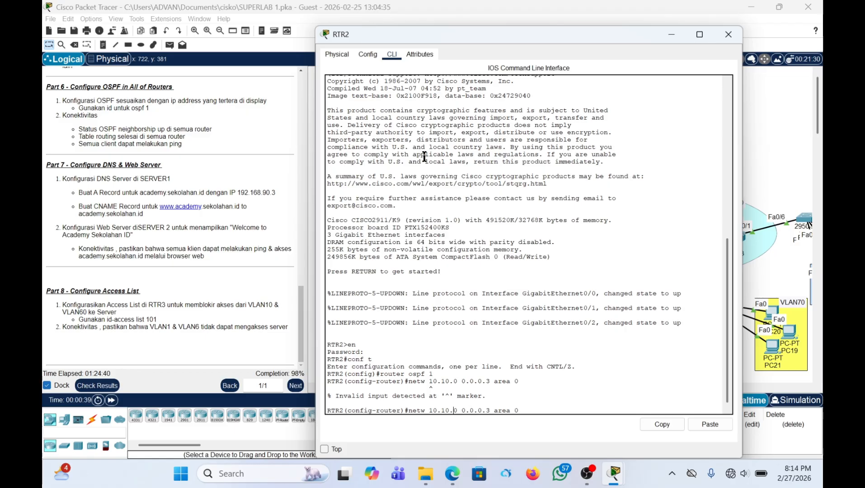
text(1)
key(Right)
text(.0)
key(Return)
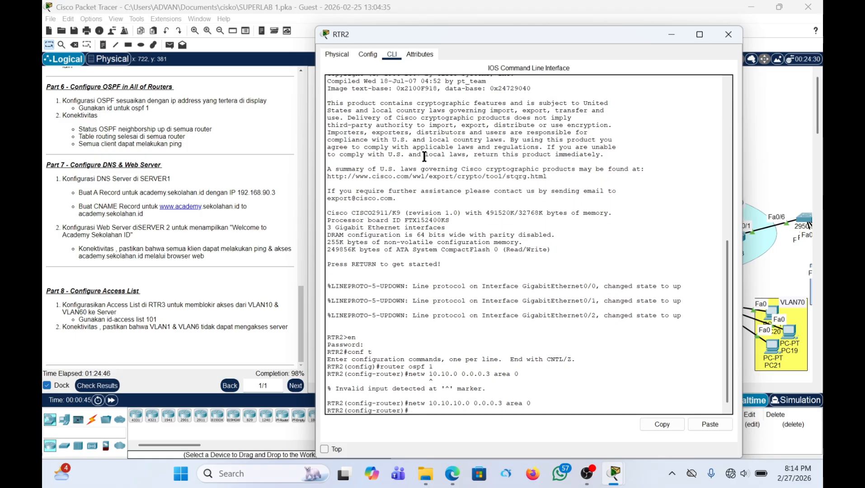
Add OSPF networks 10.10.10.12 and 10.10.10.8 with wildcard 0.0.0.3 in area 0
key(Up)
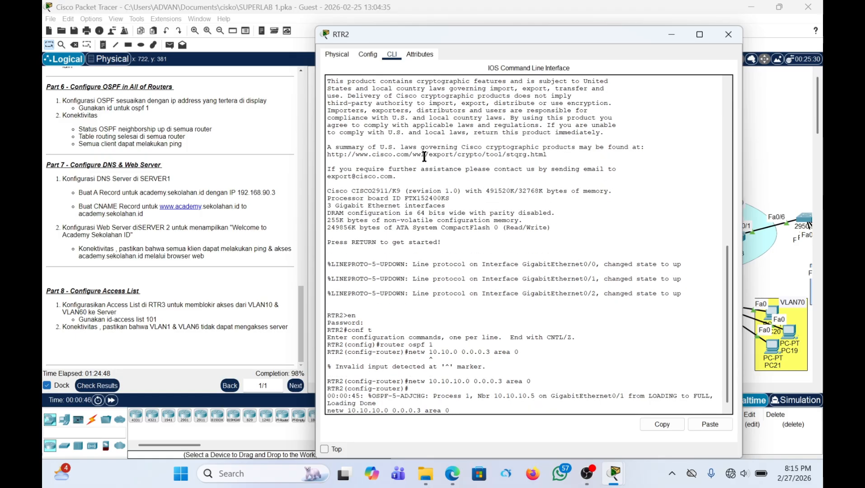
key(BackSpace)
key(BackSpace)
key(BackSpace)
key(BackSpace)
key(BackSpace)
key(BackSpace)
key(BackSpace)
key(BackSpace)
key(BackSpace)
key(BackSpace)
key(BackSpace)
key(BackSpace)
key(BackSpace)
key(BackSpace)
key(BackSpace)
key(BackSpace)
key(BackSpace)
key(BackSpace)
key(BackSpace)
key(BackSpace)
key(BackSpace)
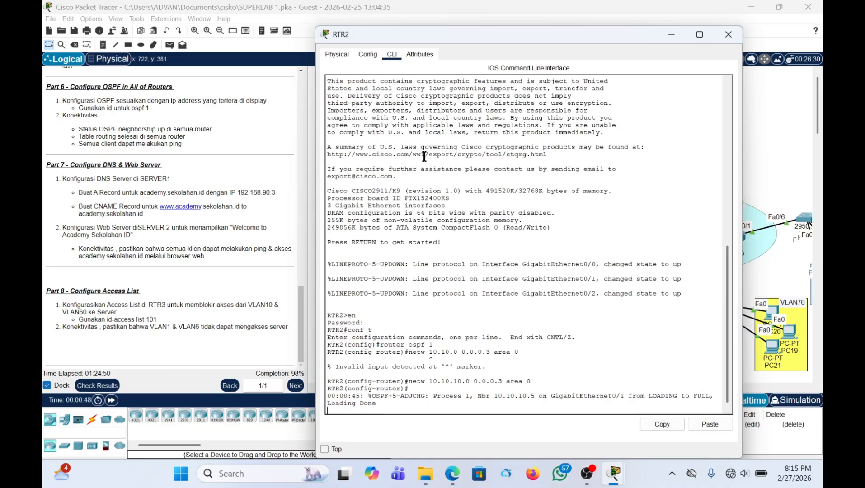
key(Return)
key(Up)
key(Up)
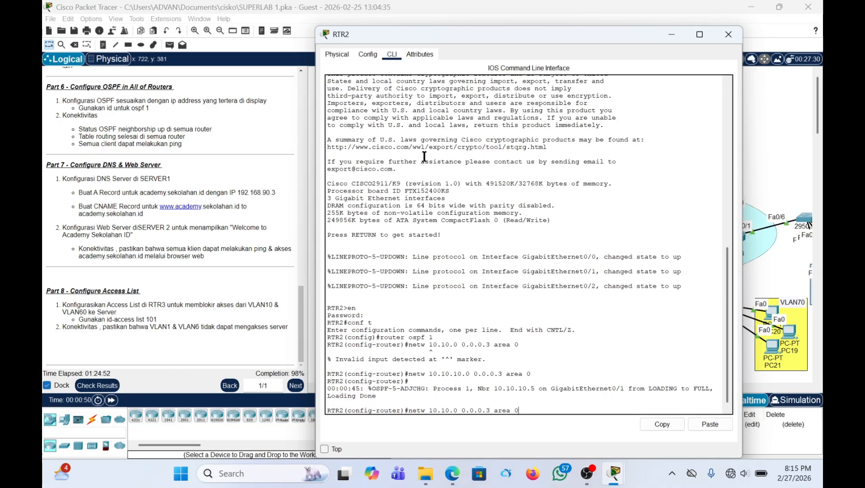
key(Left)
key(Left)
key(Left)
key(Left)
key(Left)
key(Left)
key(Left)
key(Left)
key(Left)
key(Left)
key(Left)
text(10.12)
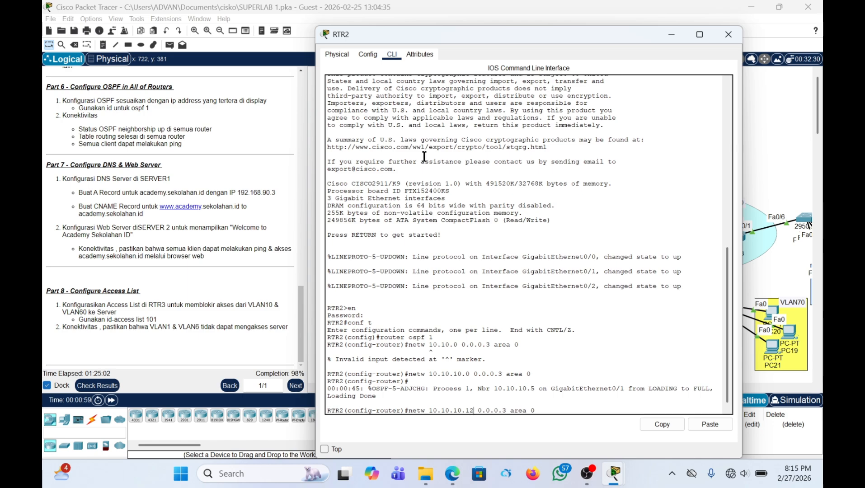
key(Return)
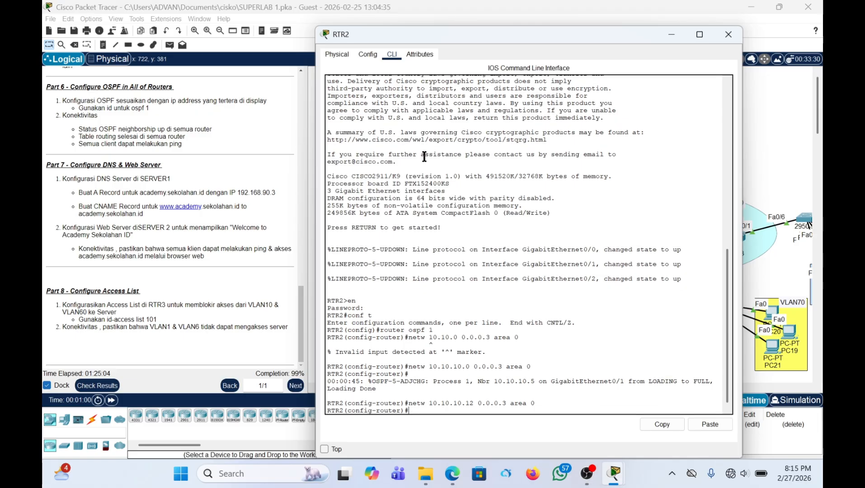
key(Up)
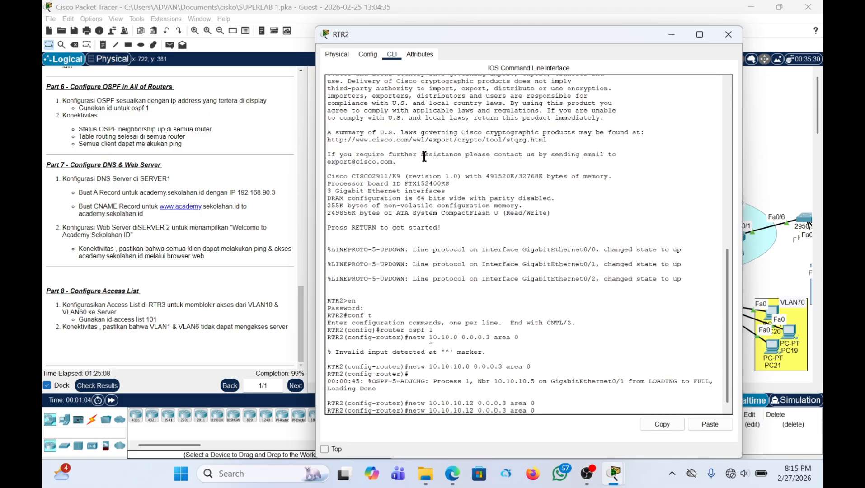
key(Left)
key(Left)
key(BackSpace)
key(BackSpace)
text(8)
key(Return)
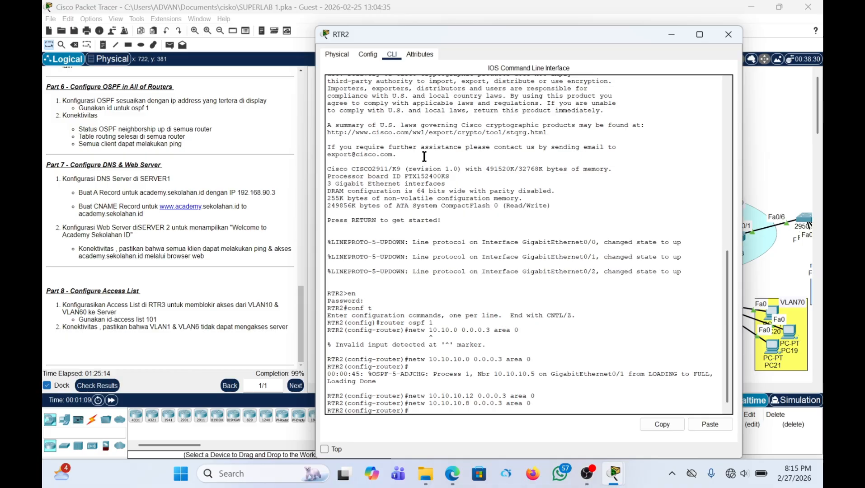
Check the assessment items: 201/202, with only RTR3's OSPF Route1 incorrect
click(102, 386)
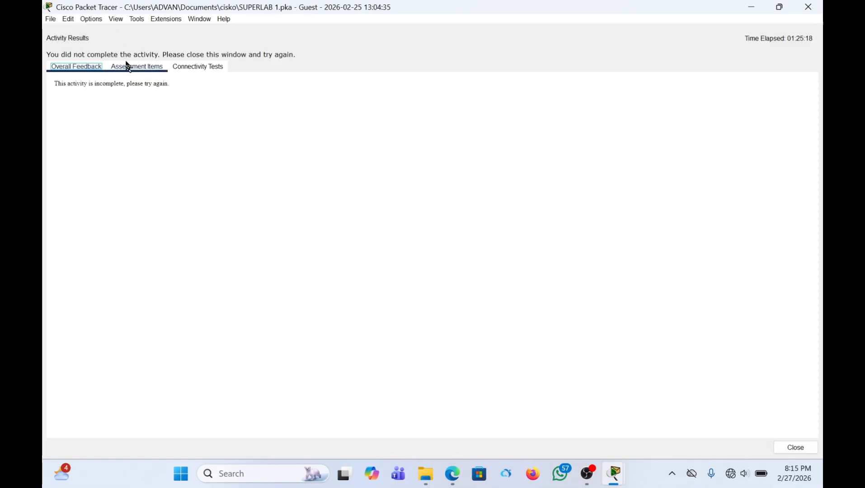
click(133, 67)
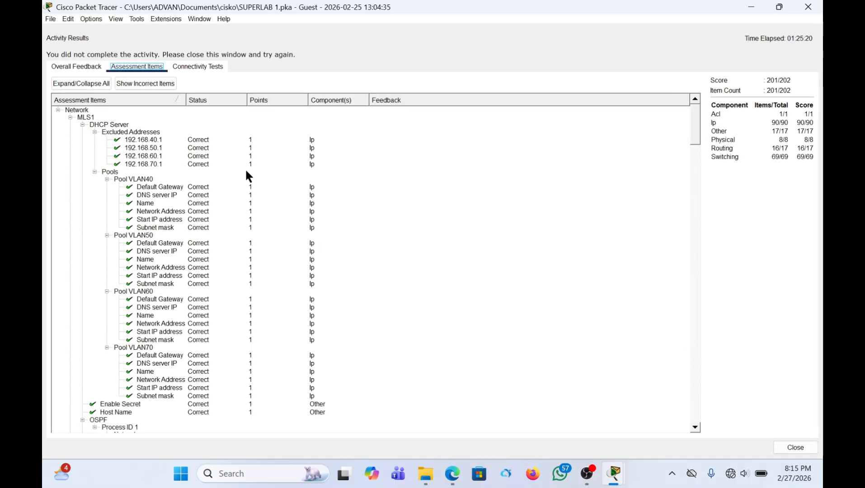
scroll(247, 176, down, 20)
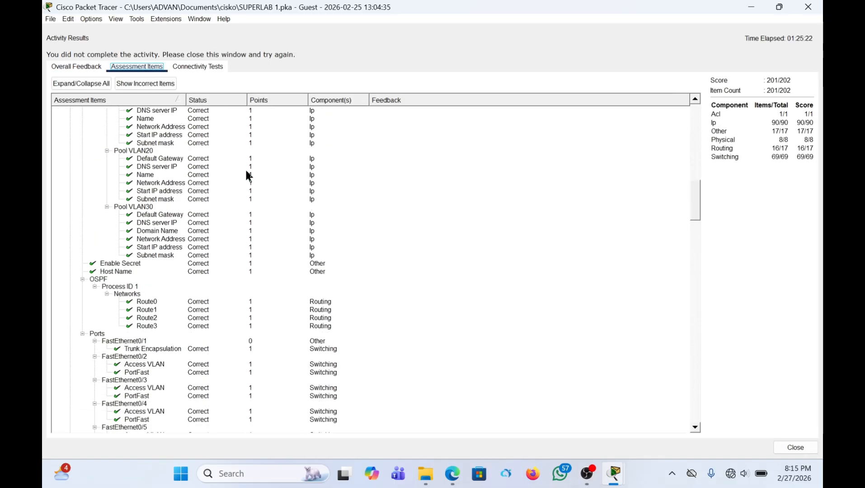
scroll(247, 176, down, 20)
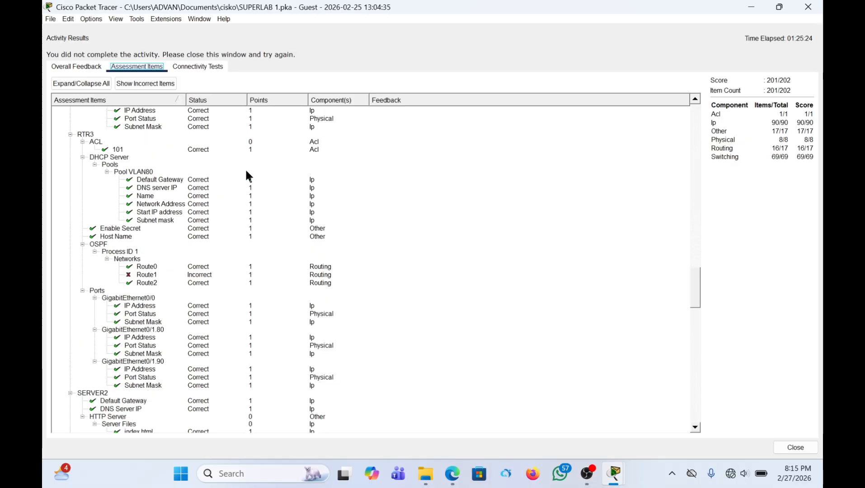
scroll(247, 176, down, 2)
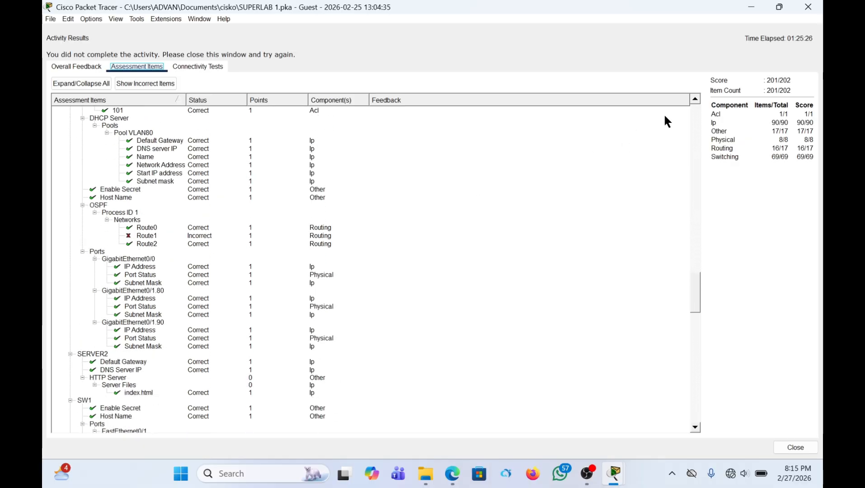
Open RTR3's CLI and enter router ospf 1 configuration via en and conf t
click(809, 7)
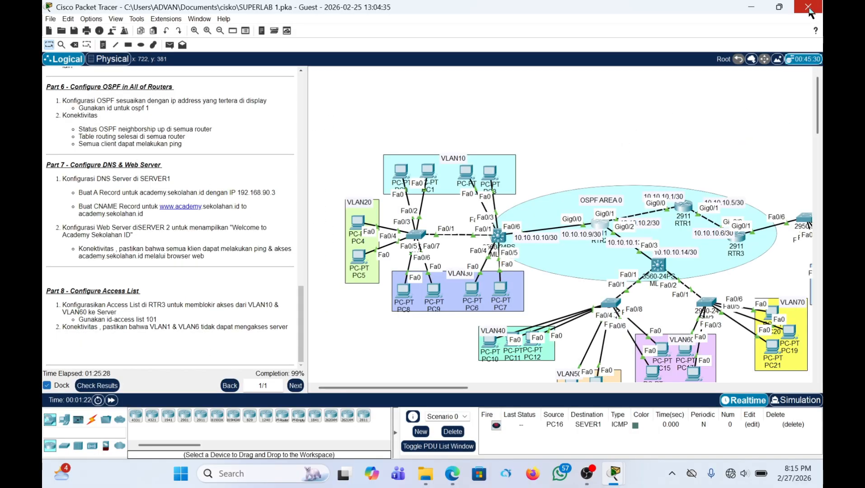
scroll(623, 226, right, 3)
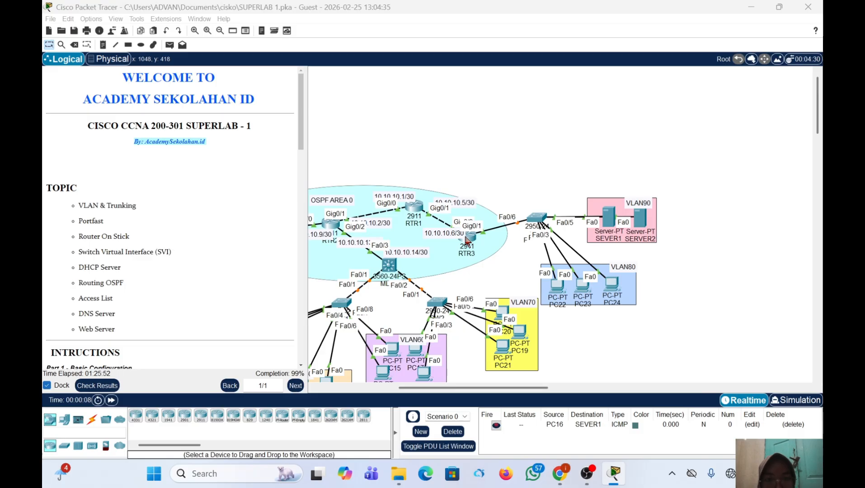
click(470, 251)
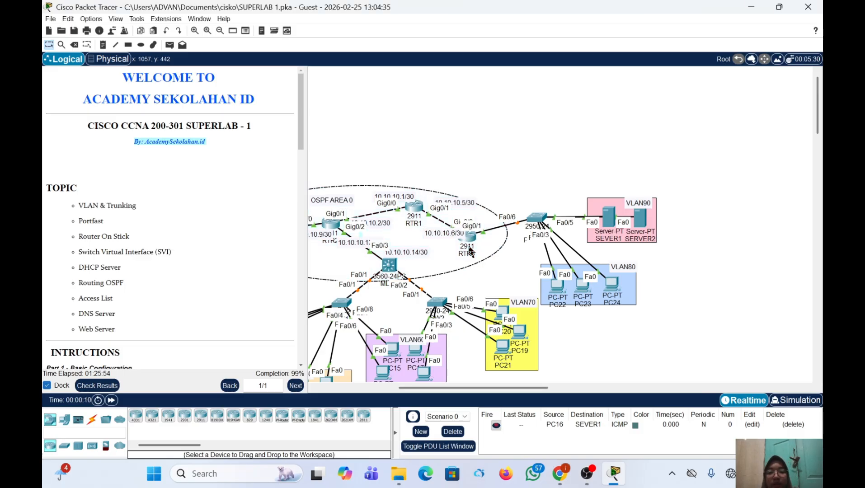
click(469, 237)
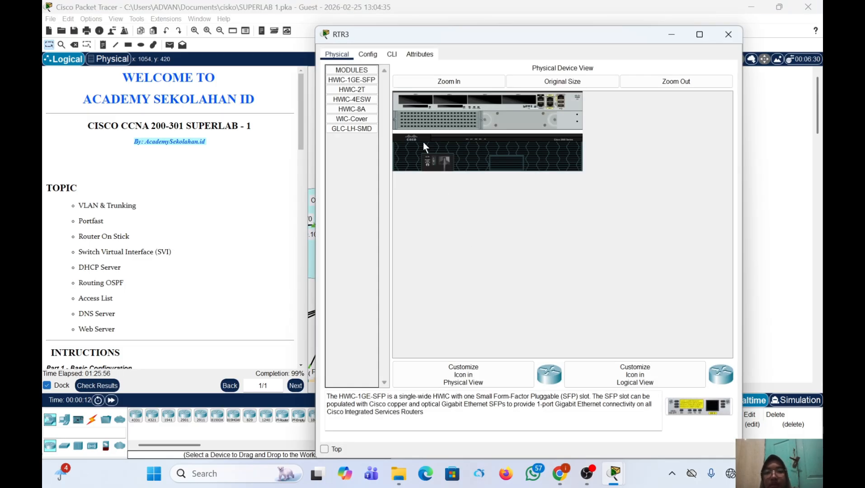
click(392, 55)
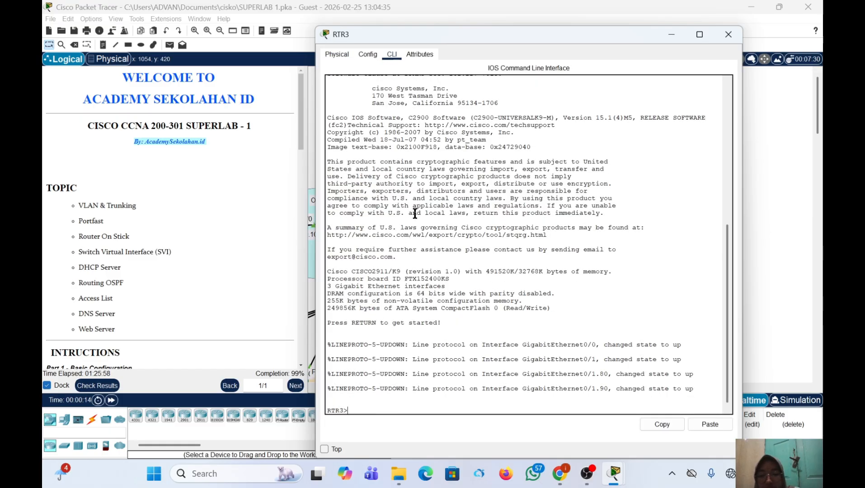
text(en)
key(Return)
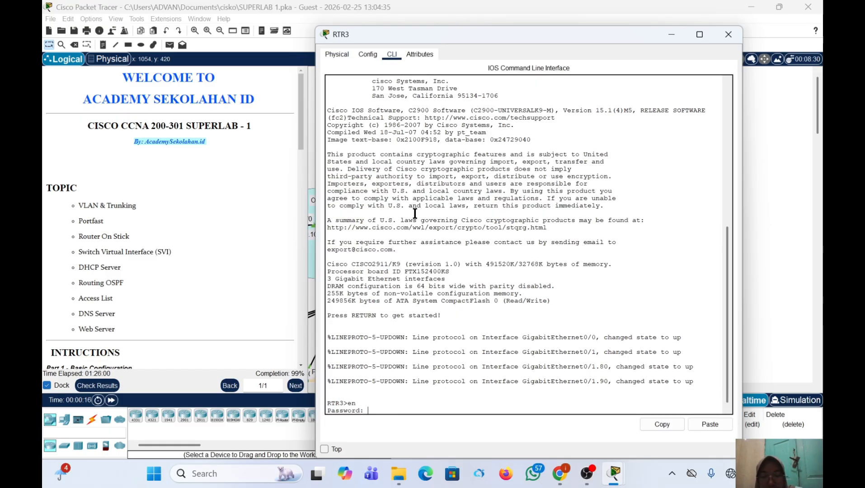
key(Return)
text(conf )
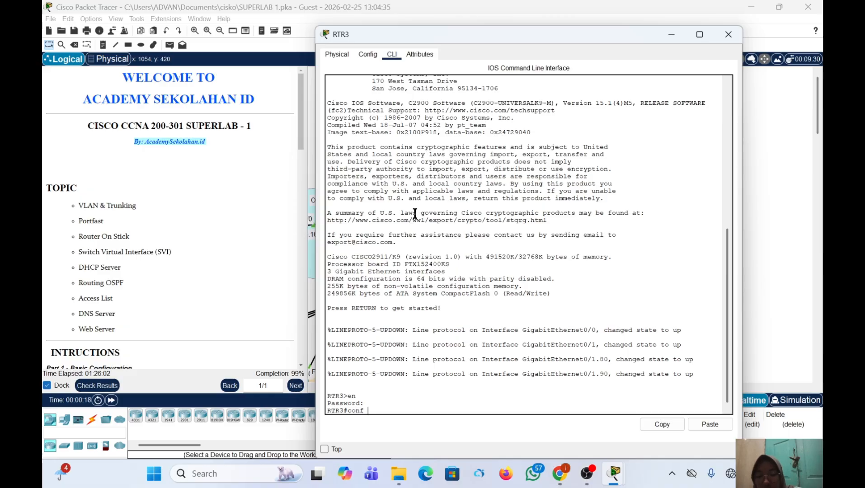
text(t)
key(Return)
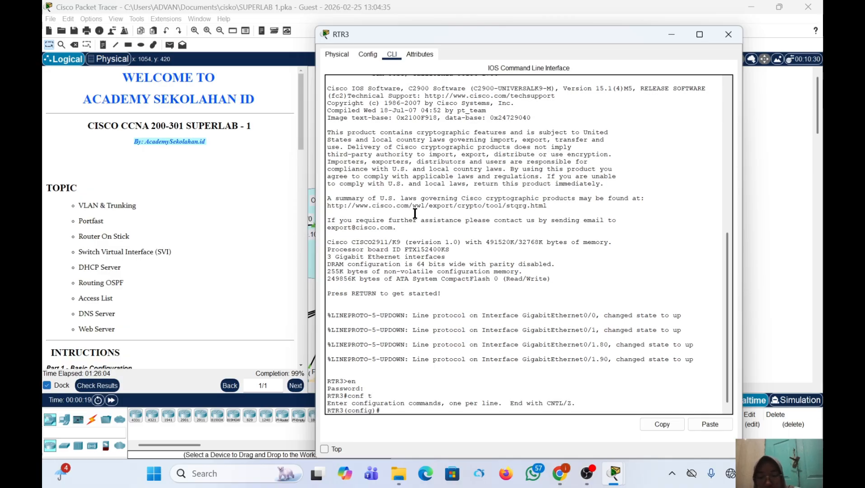
text(router o)
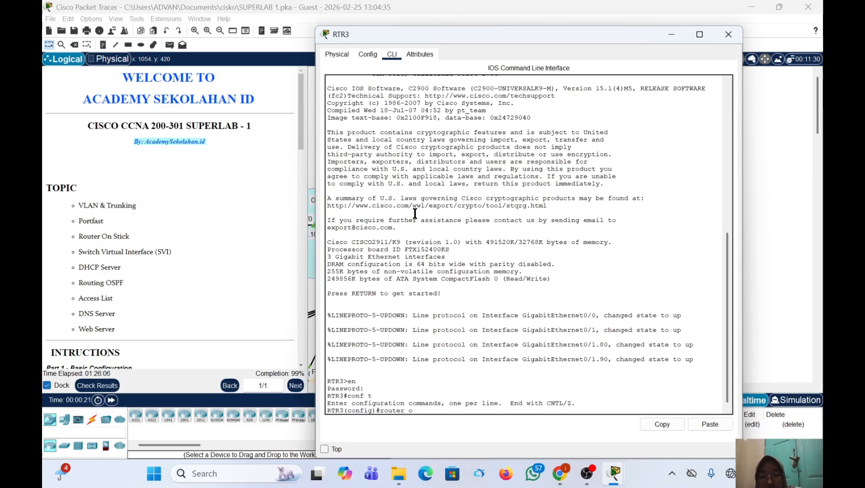
text(spf 1)
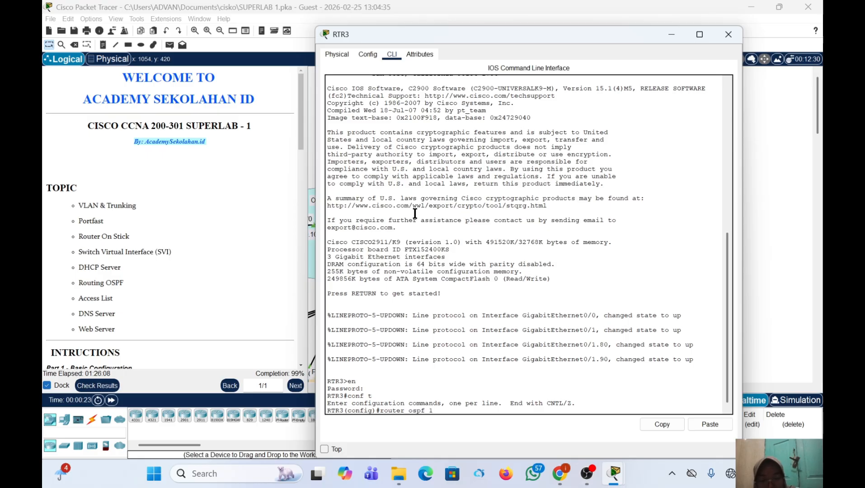
key(Return)
Paste and run network 192.168.80.0 0.0.0.255 area 0
text(netw)
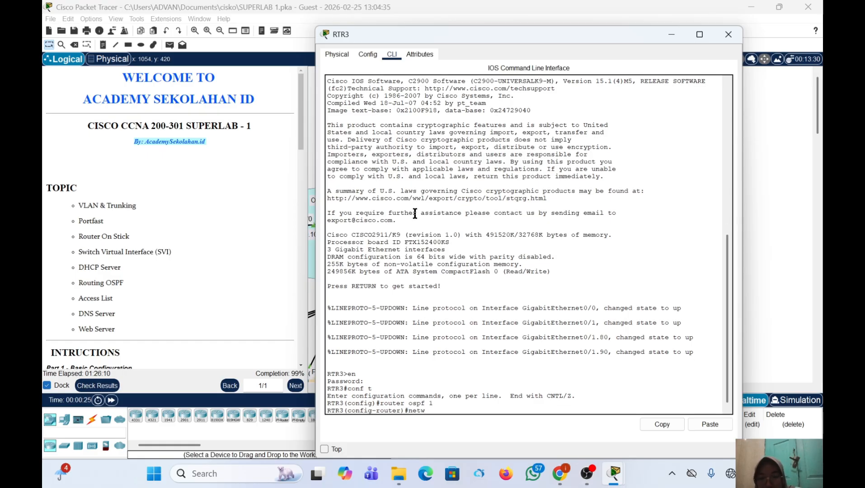
key(BackSpace)
key(BackSpace)
key(BackSpace)
key(BackSpace)
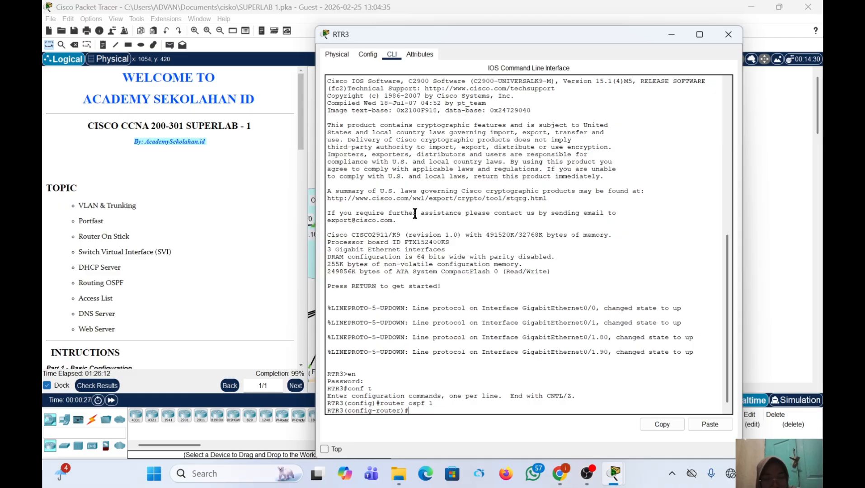
click(710, 424)
key(Return)
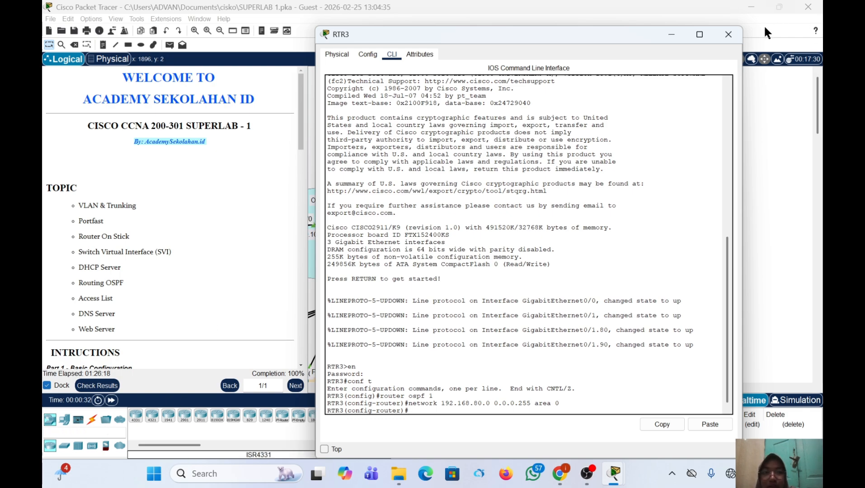
Review the Activity Results Assessment Items tree to confirm every item is correct at 202/202
click(82, 385)
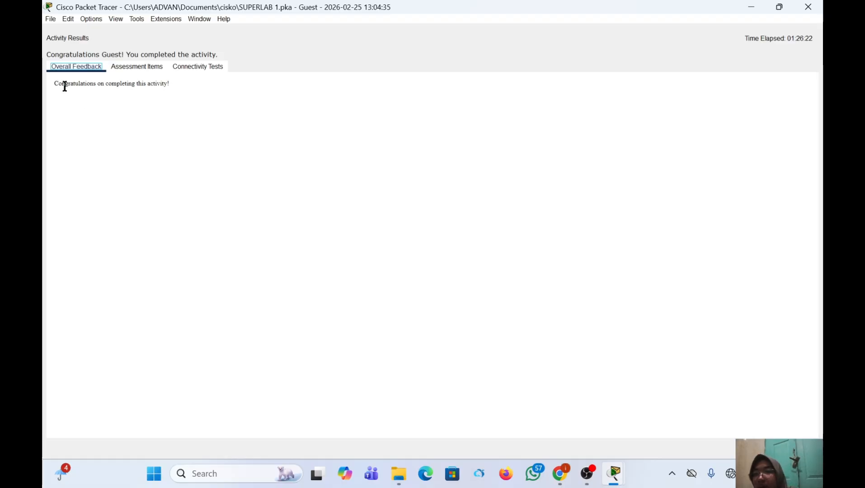
click(148, 70)
scroll(199, 211, down, 15)
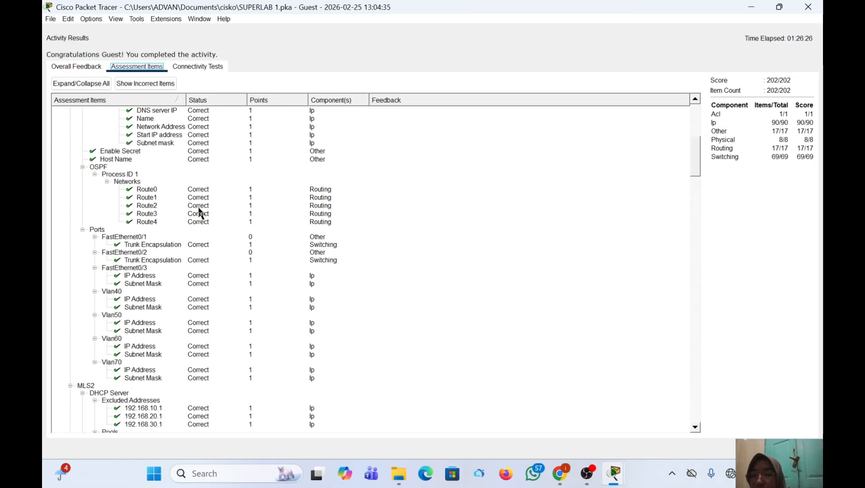
scroll(199, 208, down, 20)
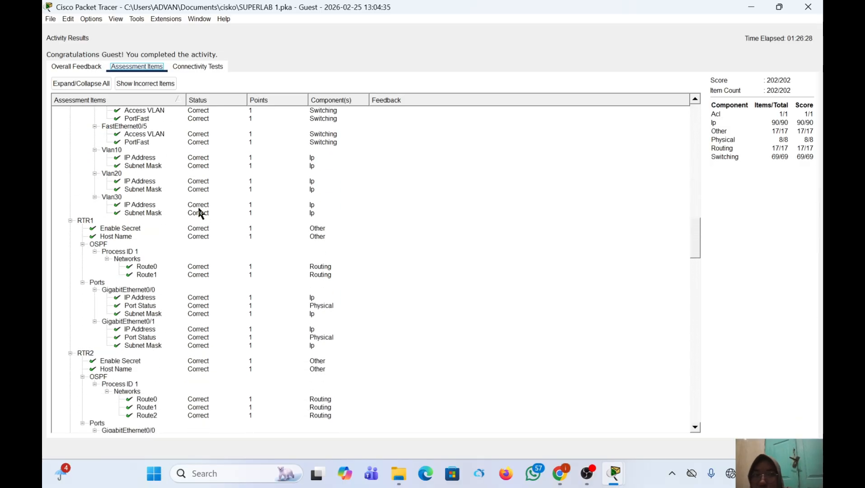
scroll(199, 212, down, 12)
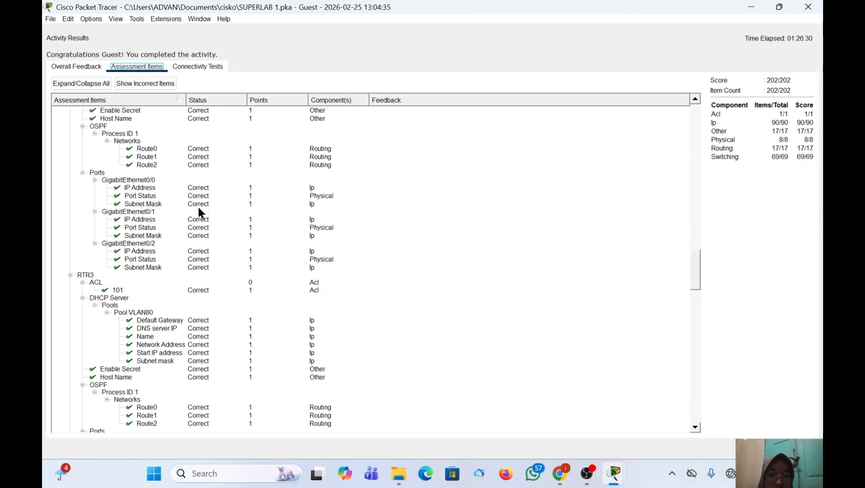
scroll(199, 212, down, 20)
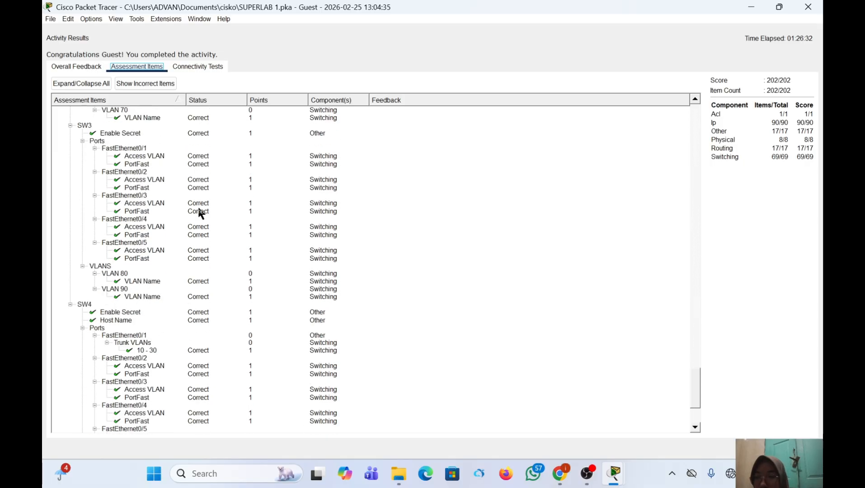